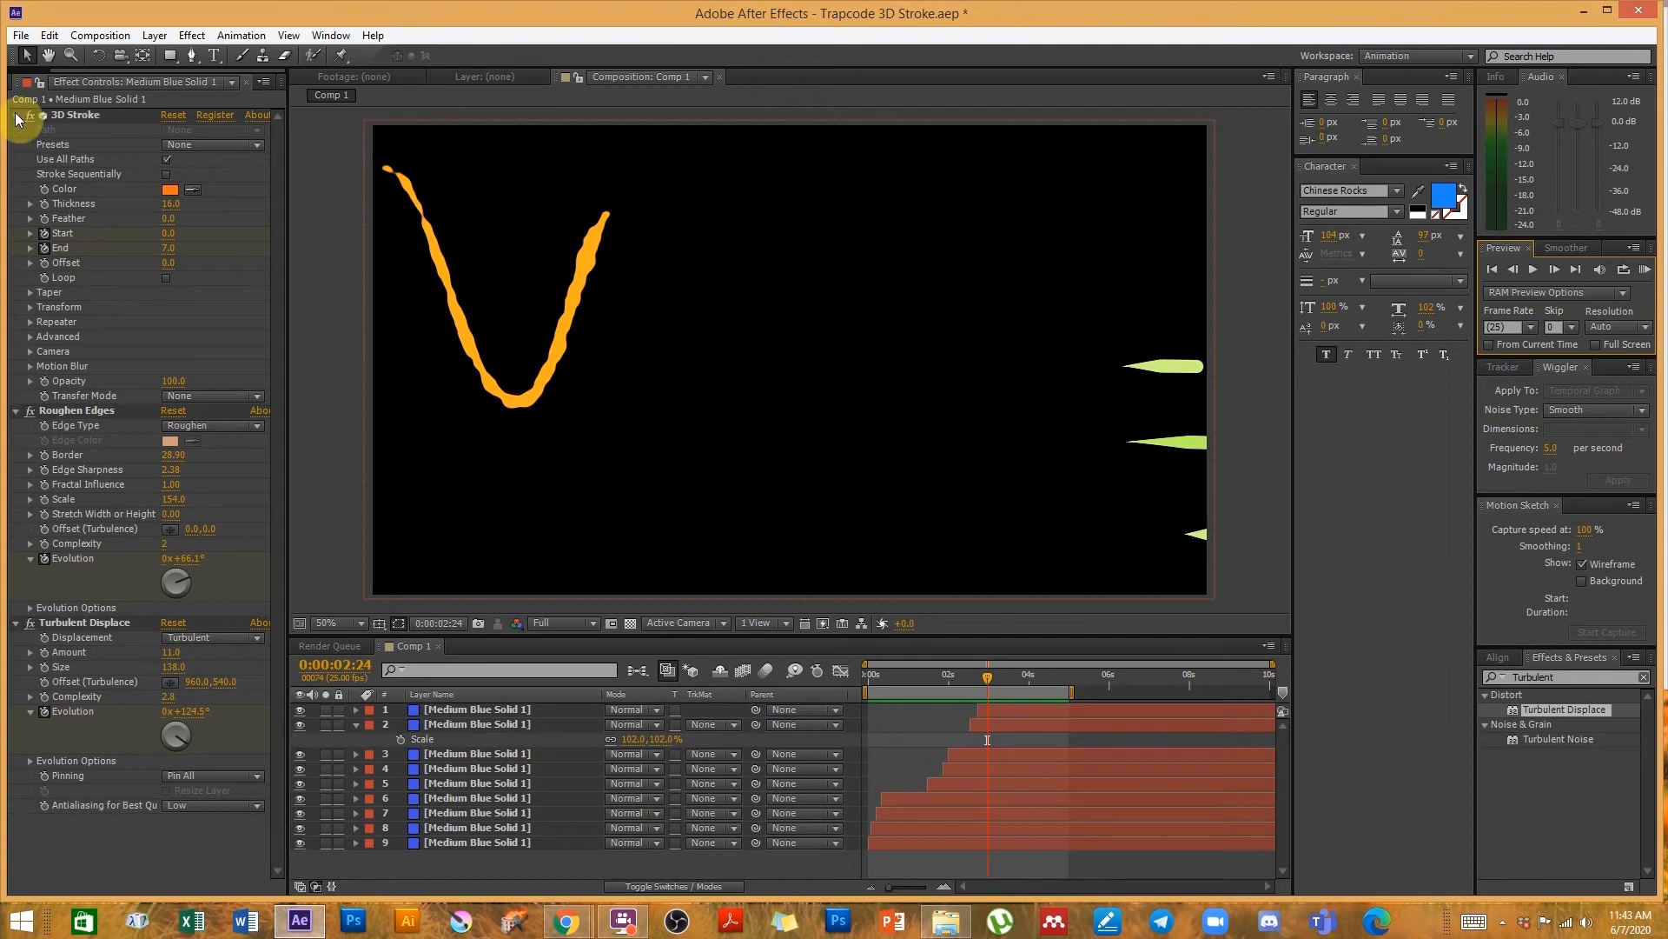
Step: Start a new composition and name it 3D STROKE
left_click(61, 74)
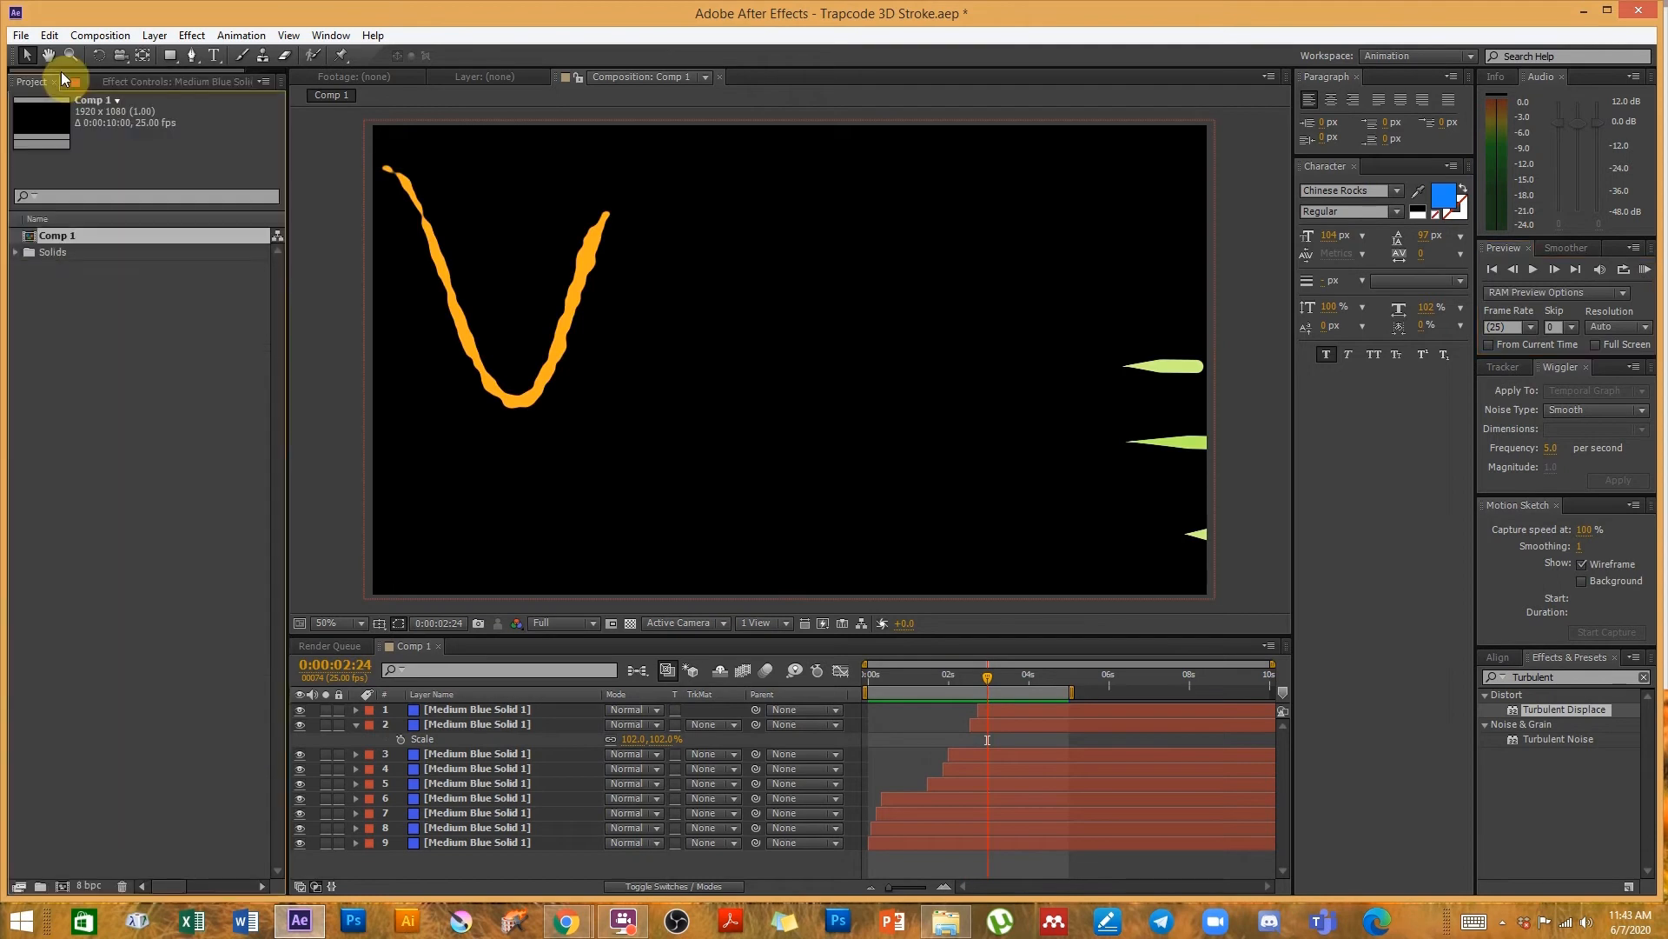
left_click(86, 261)
left_click(53, 233)
left_click(100, 35)
left_click(108, 55)
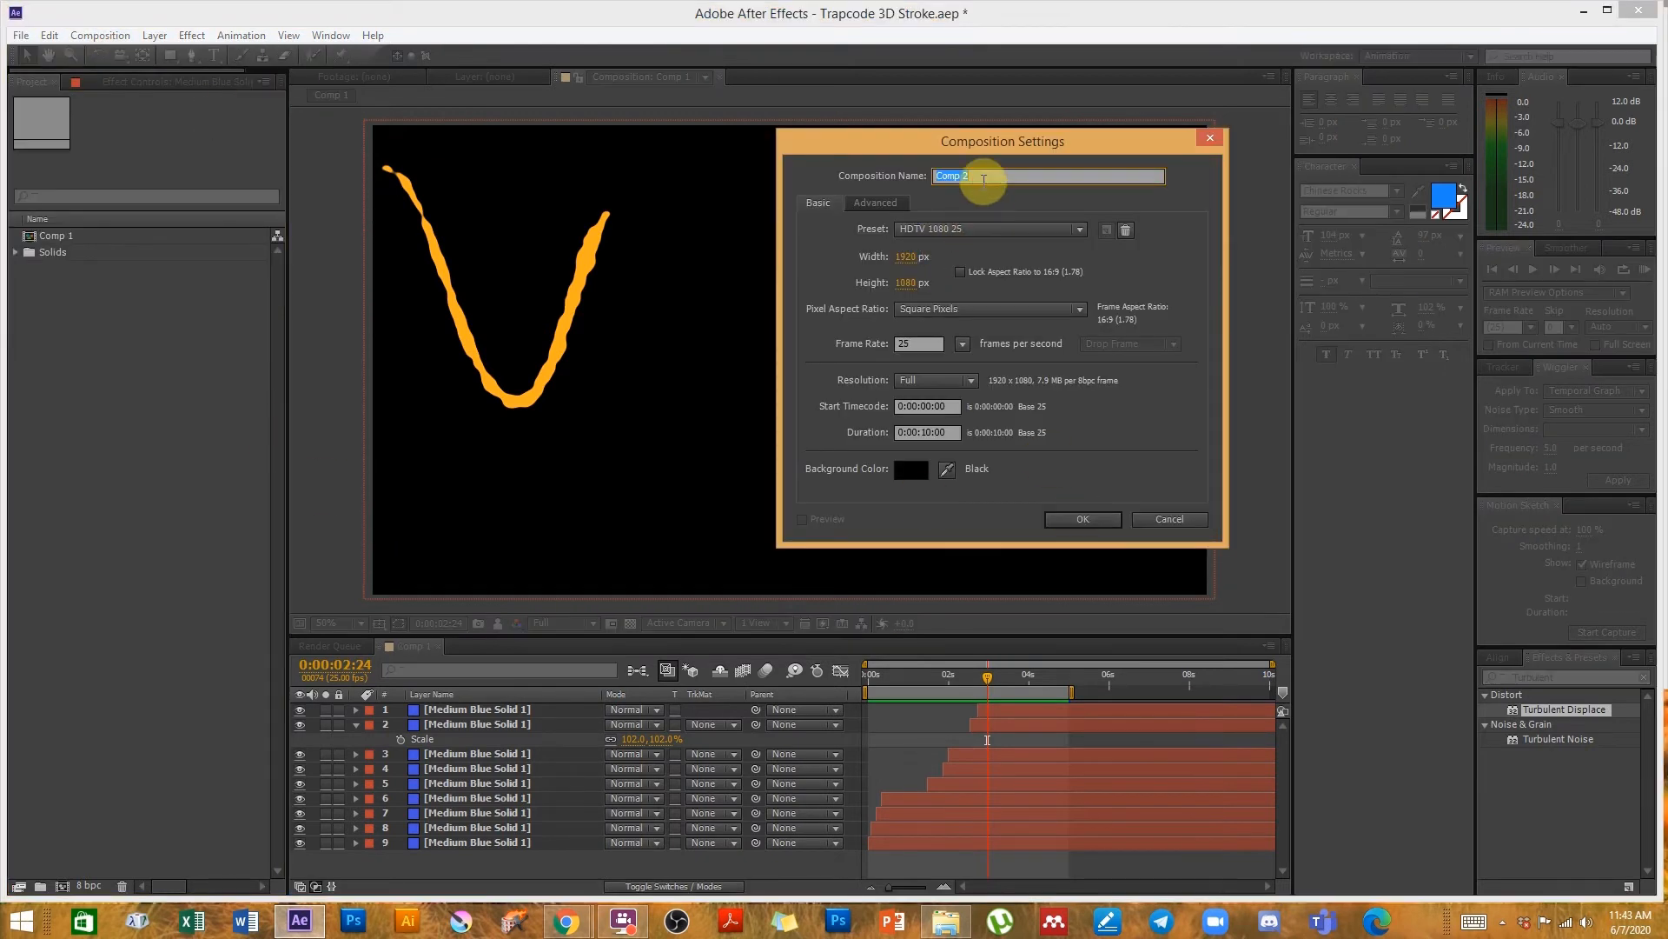
left_click_drag(982, 179, 924, 176)
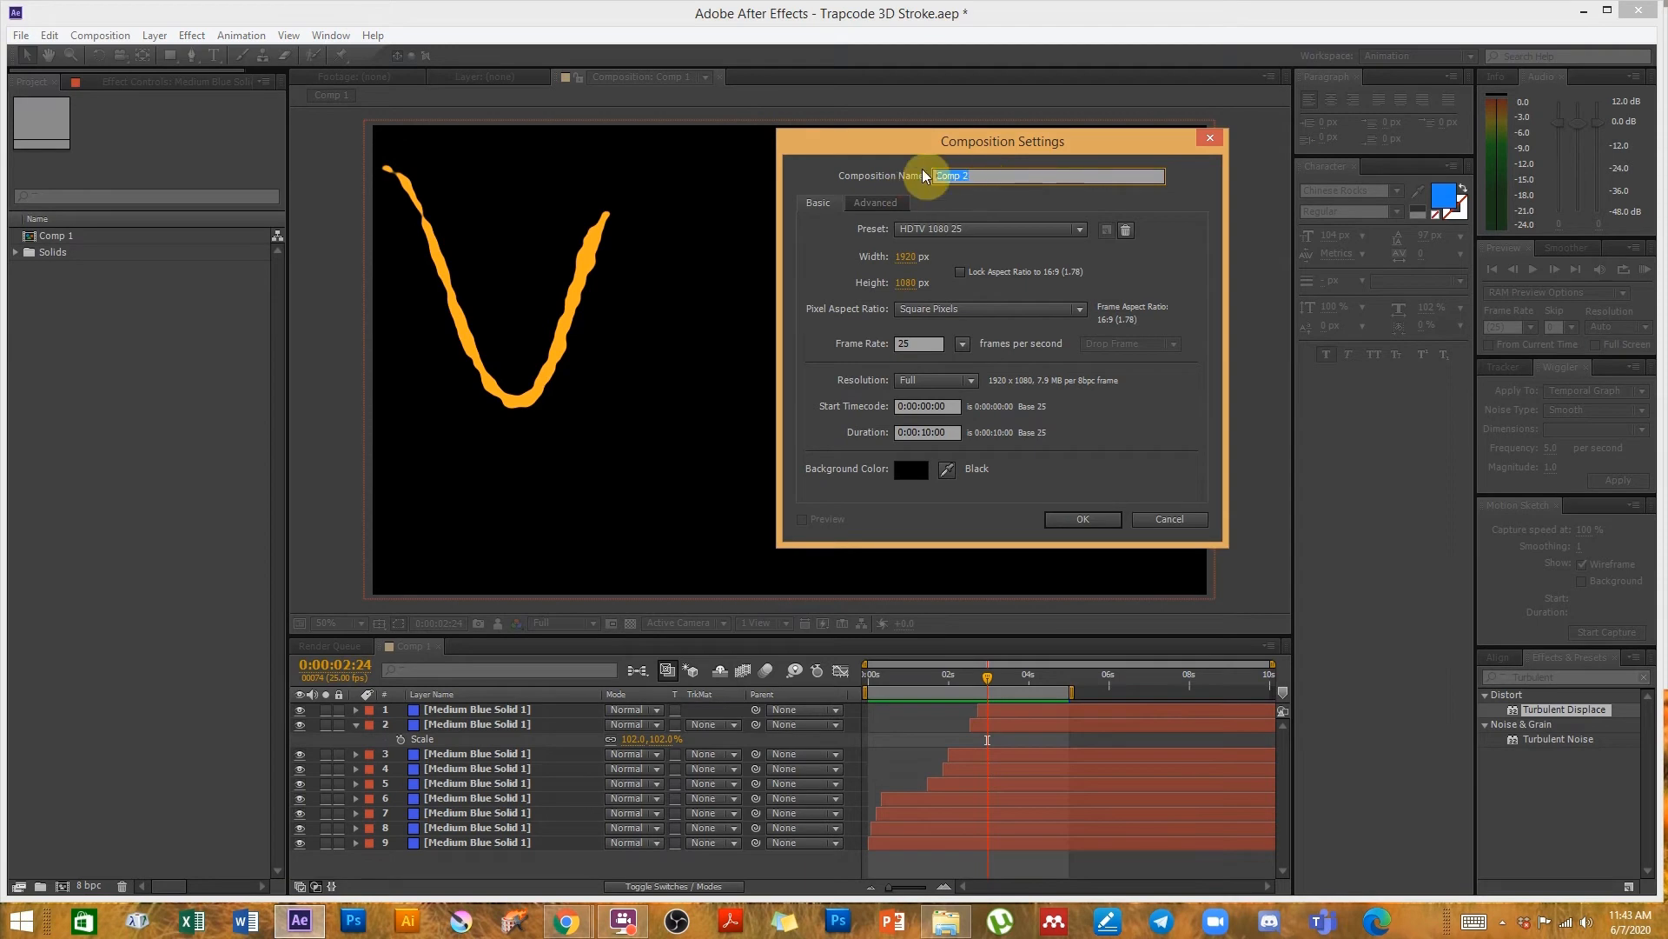
type("NEW")
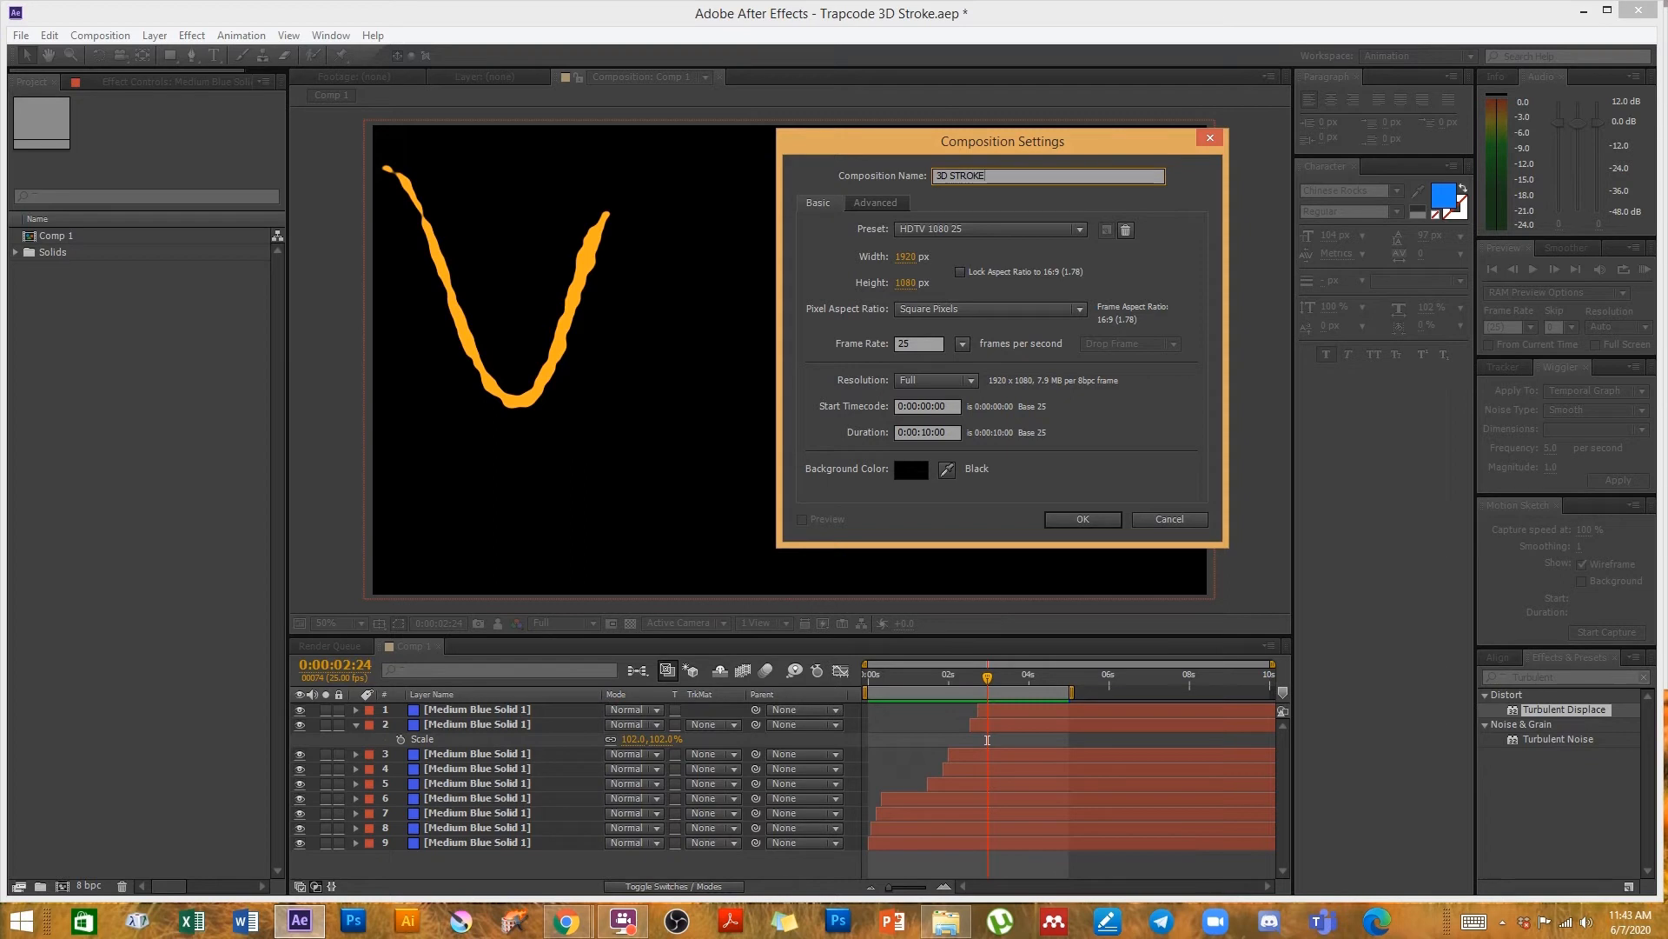
Step: Set the new composition's duration to 0:00:05:00 and create it
left_click(913, 345)
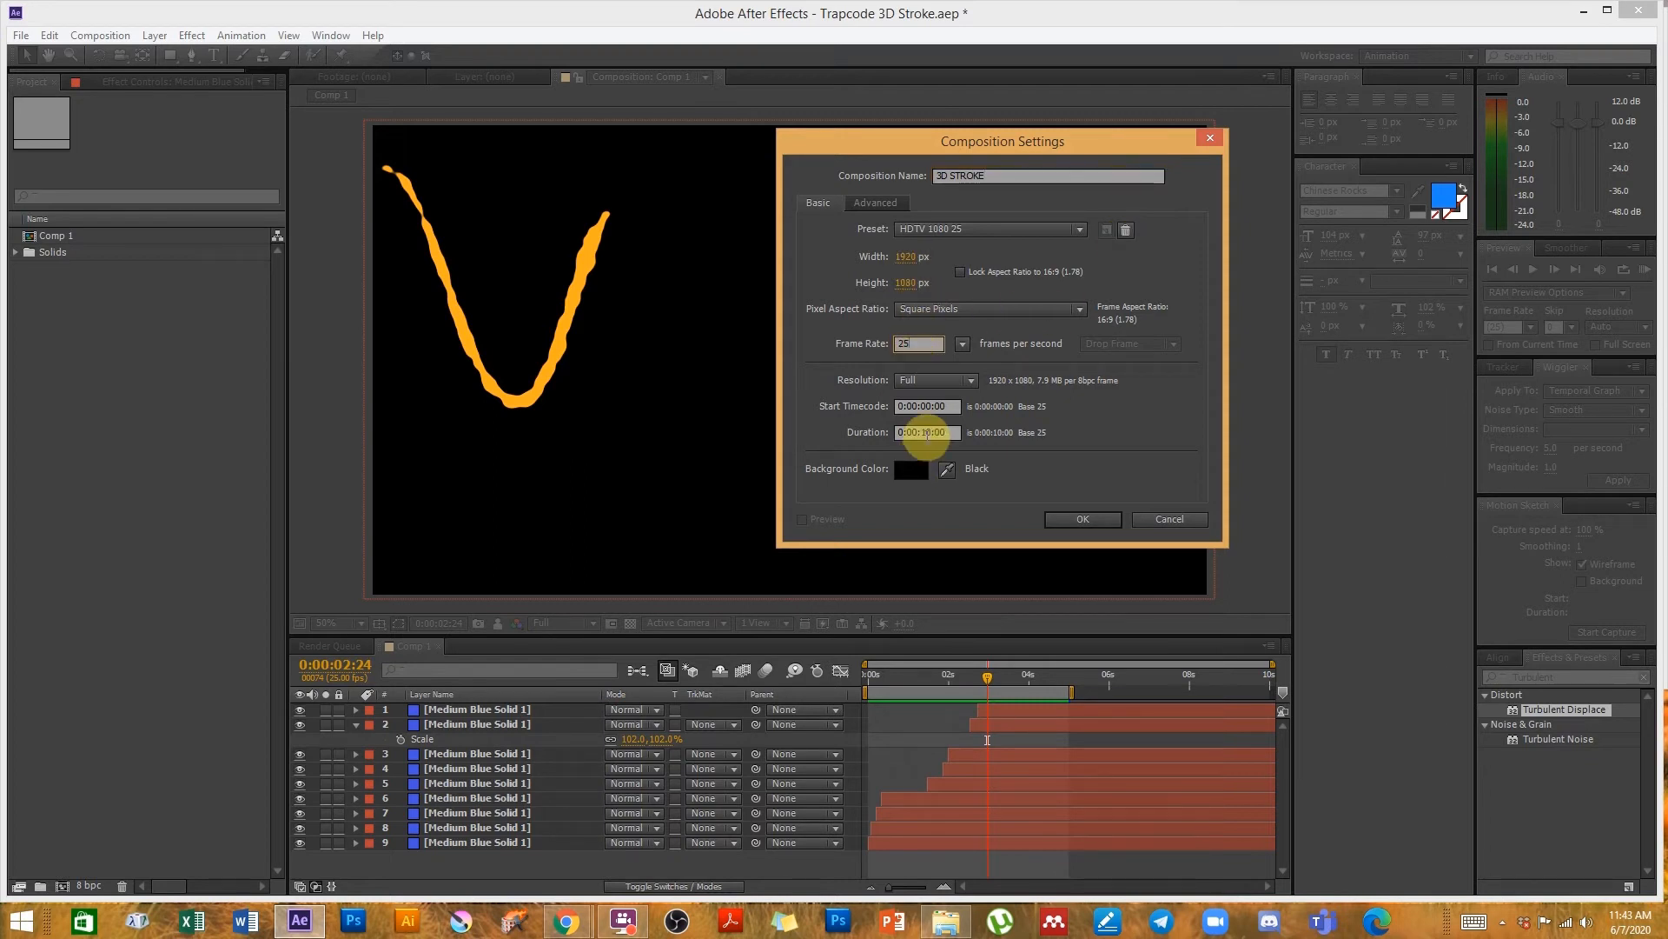
left_click(922, 433)
double_click(922, 432)
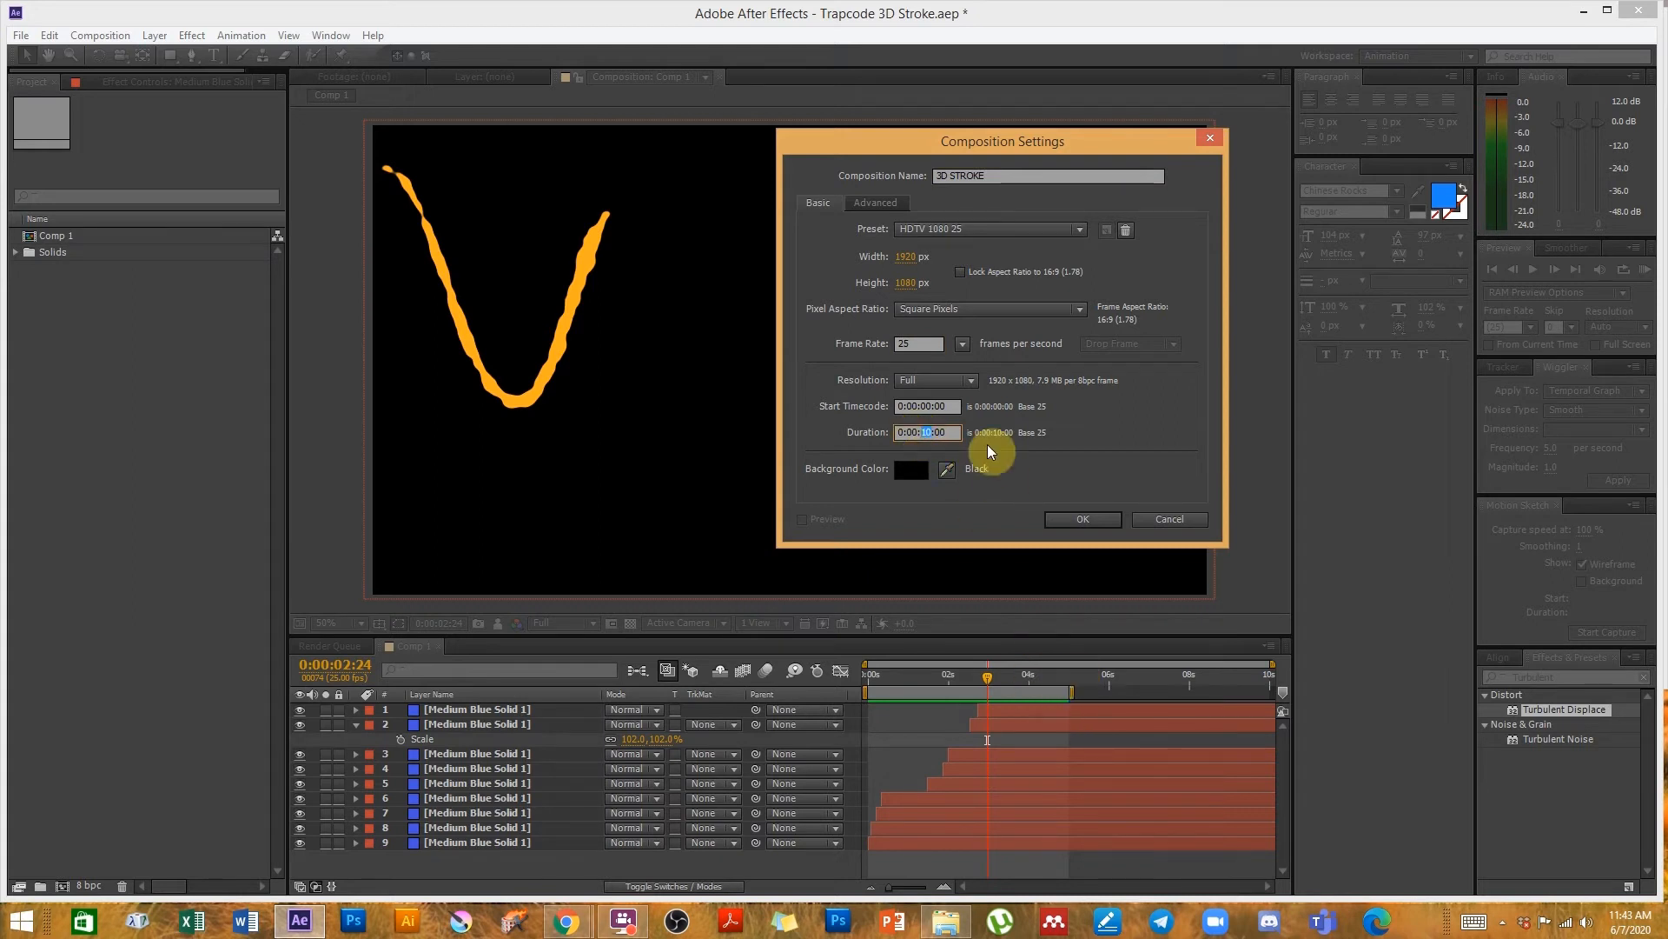
type("5")
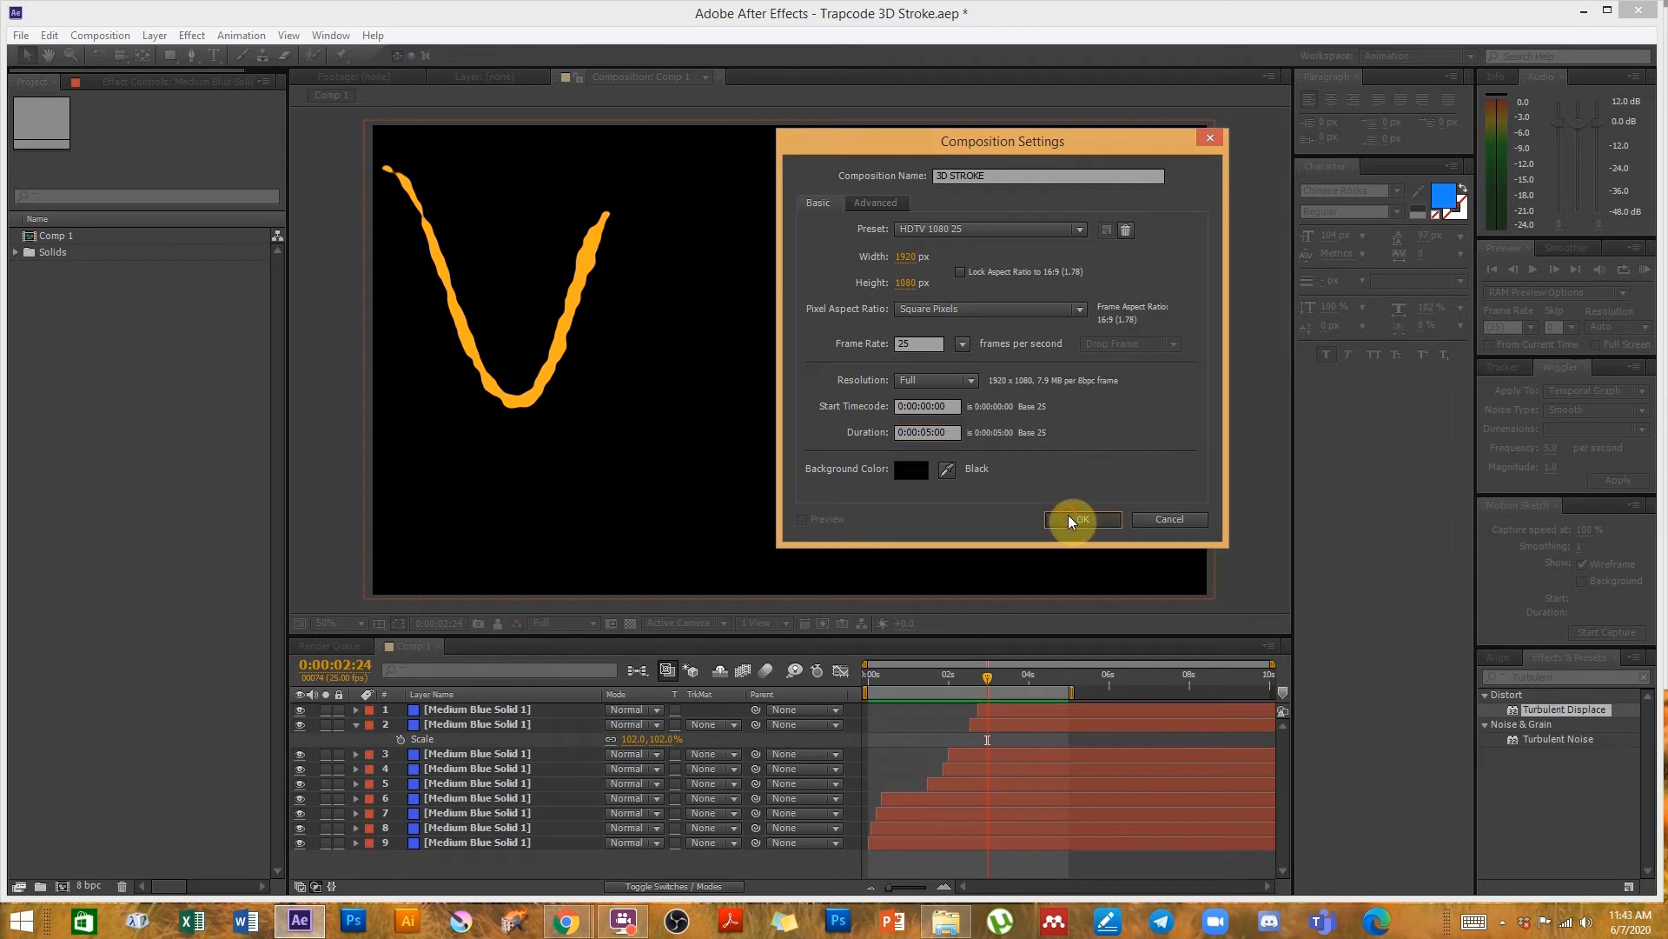
left_click(1069, 515)
Step: Add a new composition-size solid layer in red to the 3D STROKE composition
left_click(64, 328)
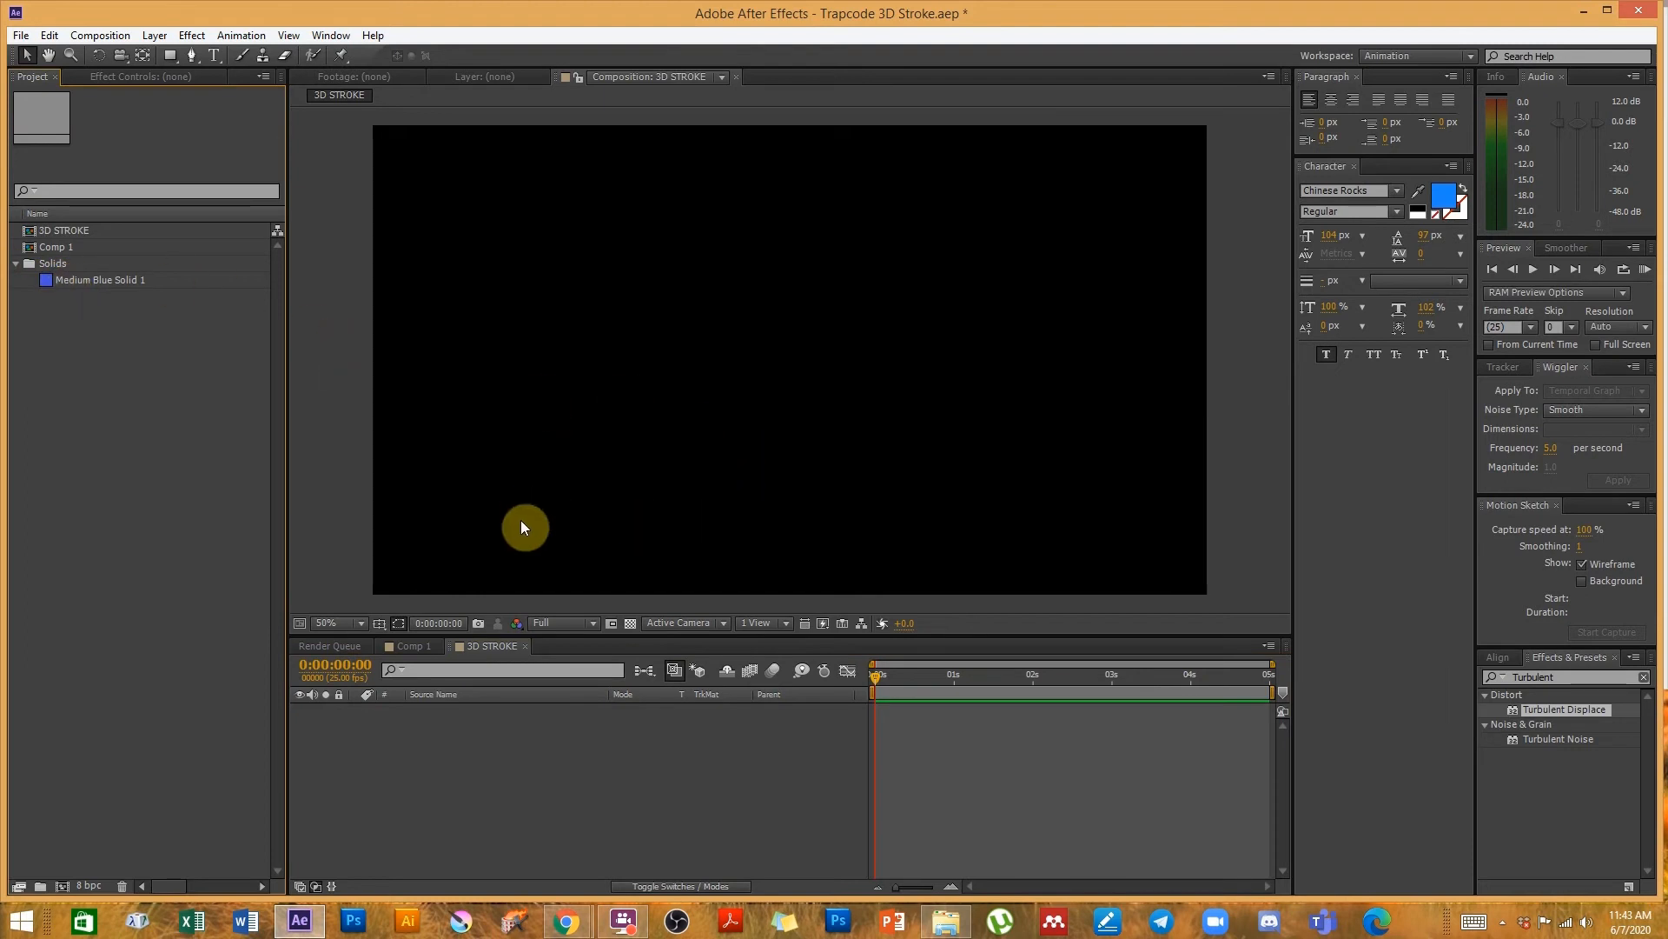
left_click(73, 281)
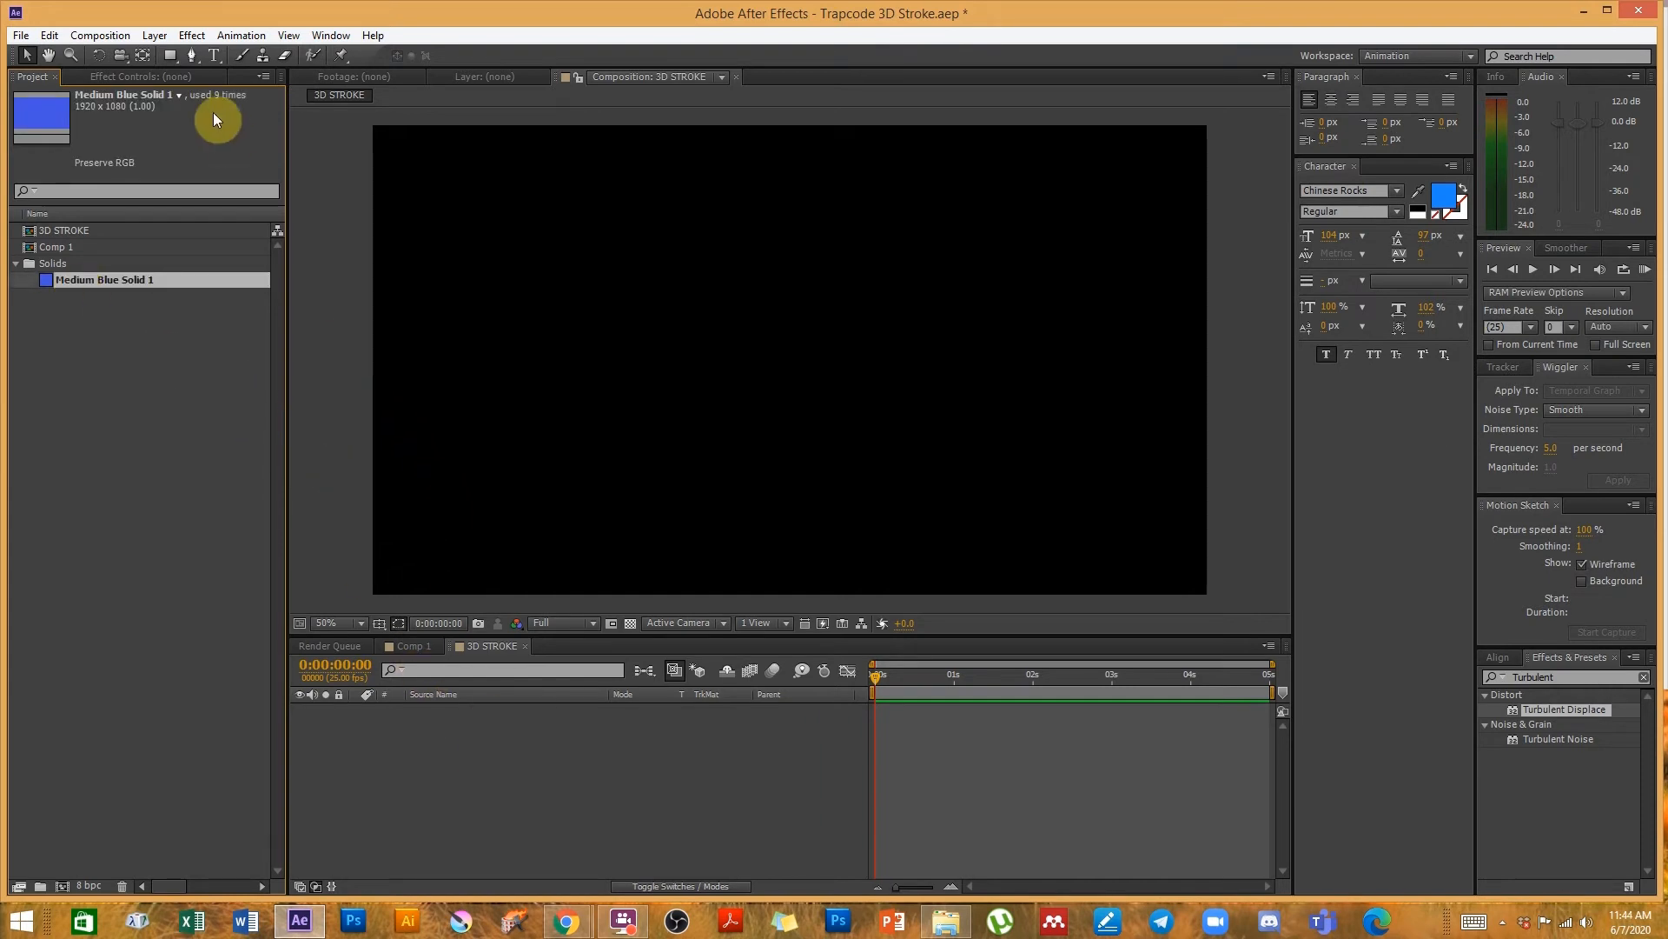
left_click(155, 36)
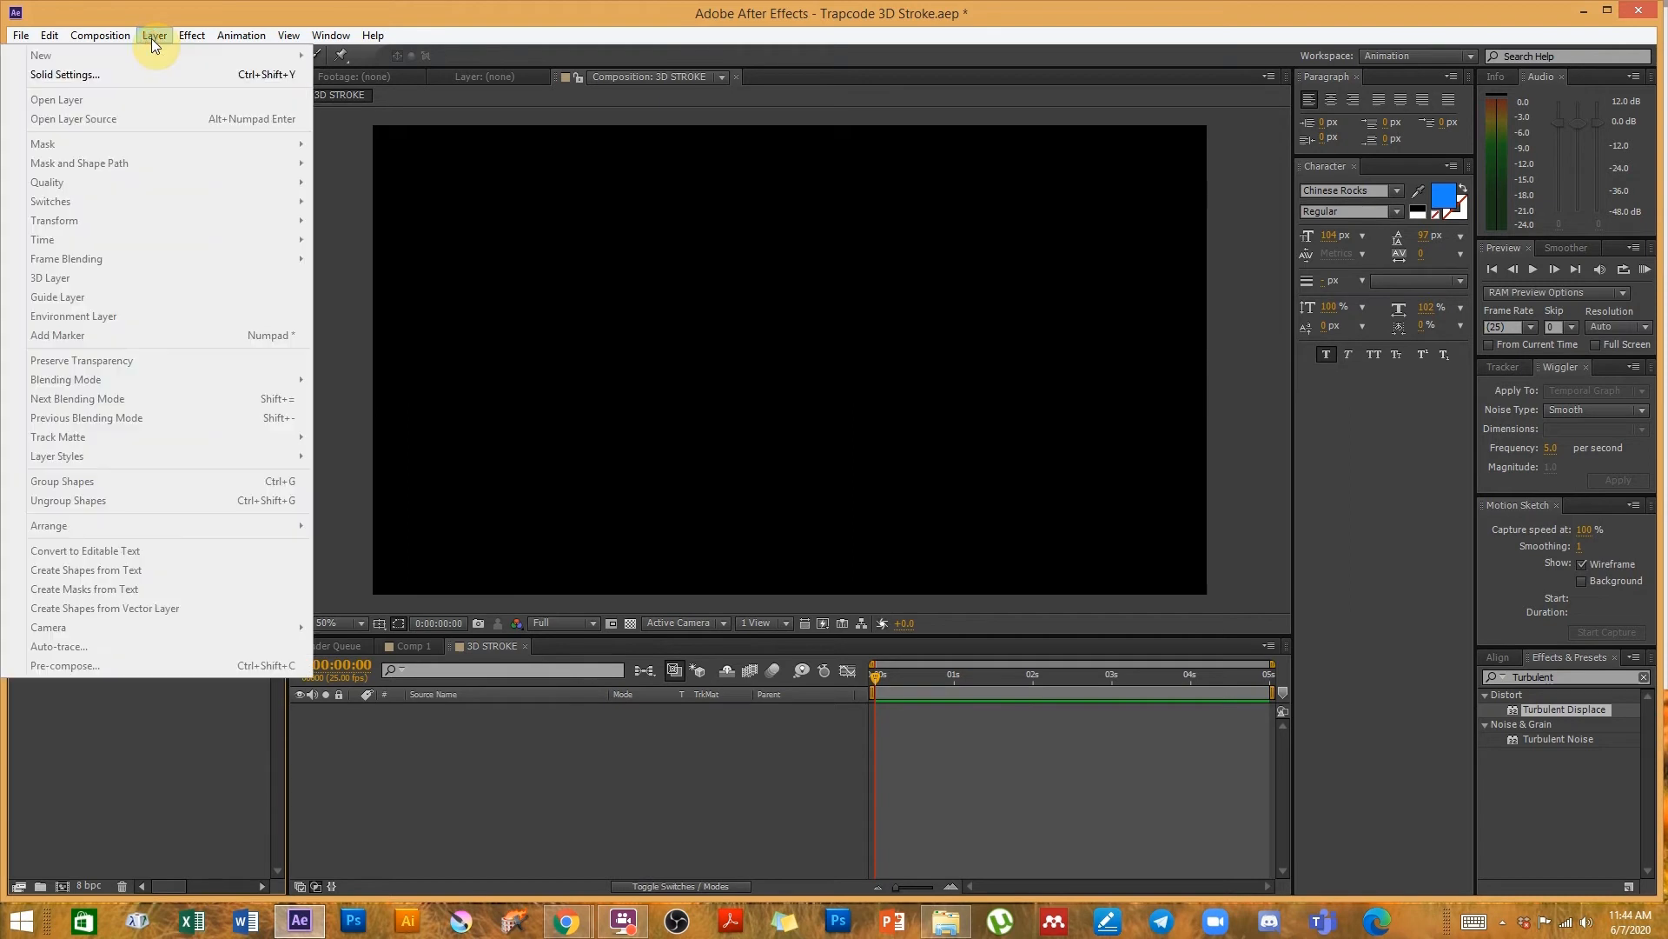
left_click(509, 787)
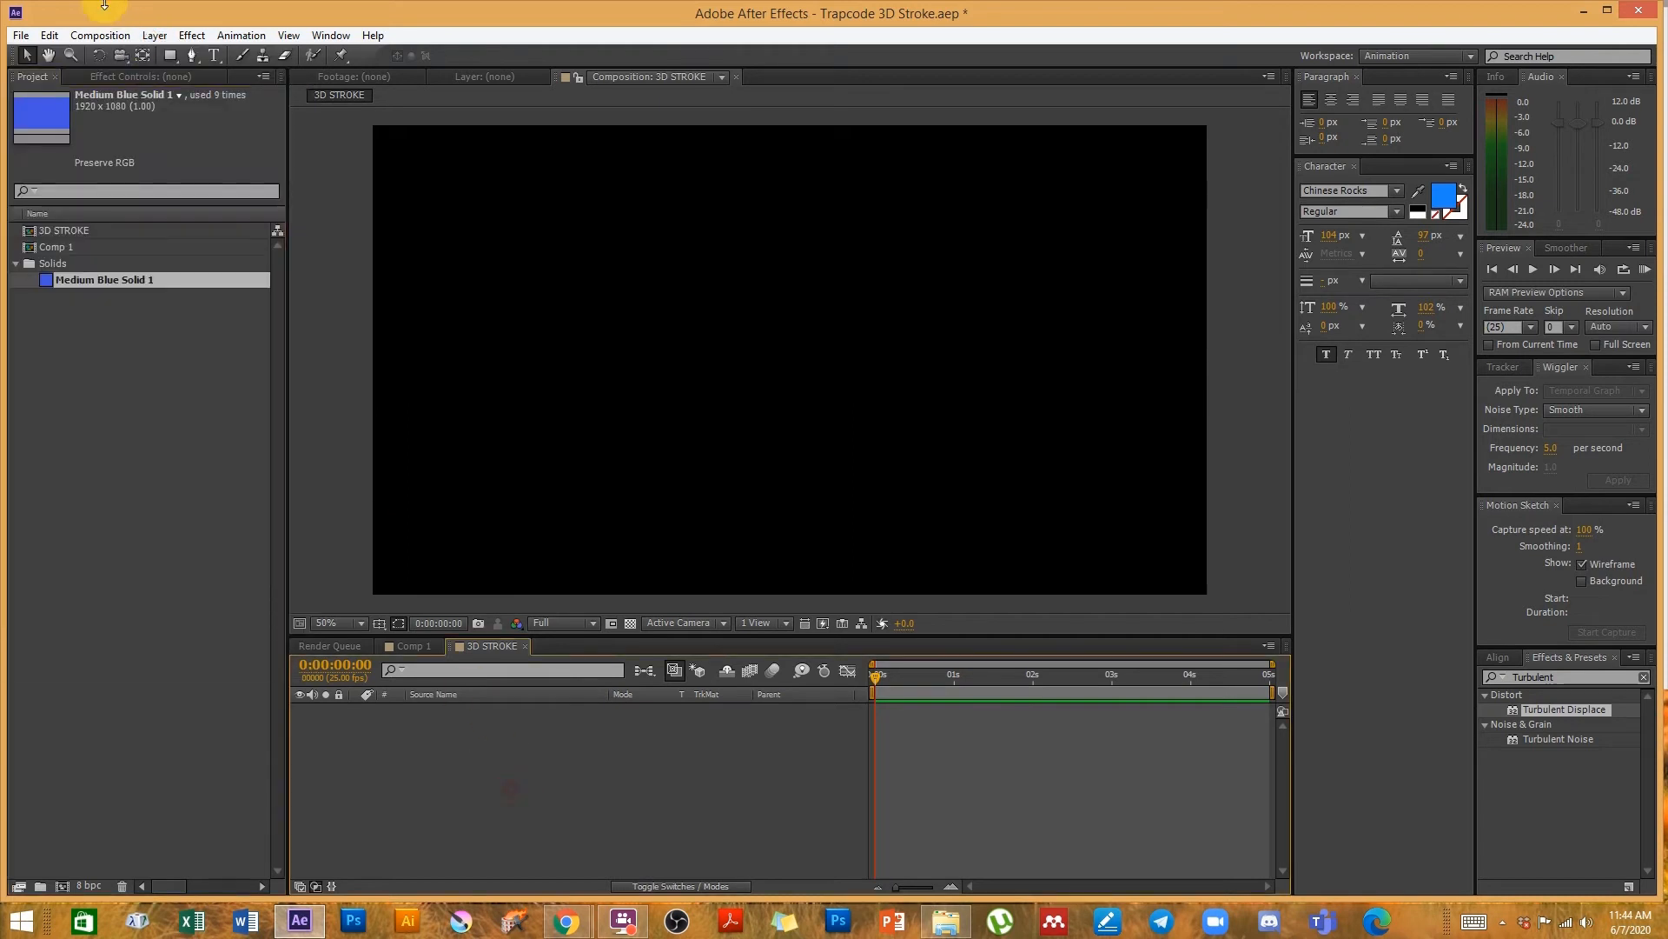
left_click(148, 36)
mouse_move(145, 52)
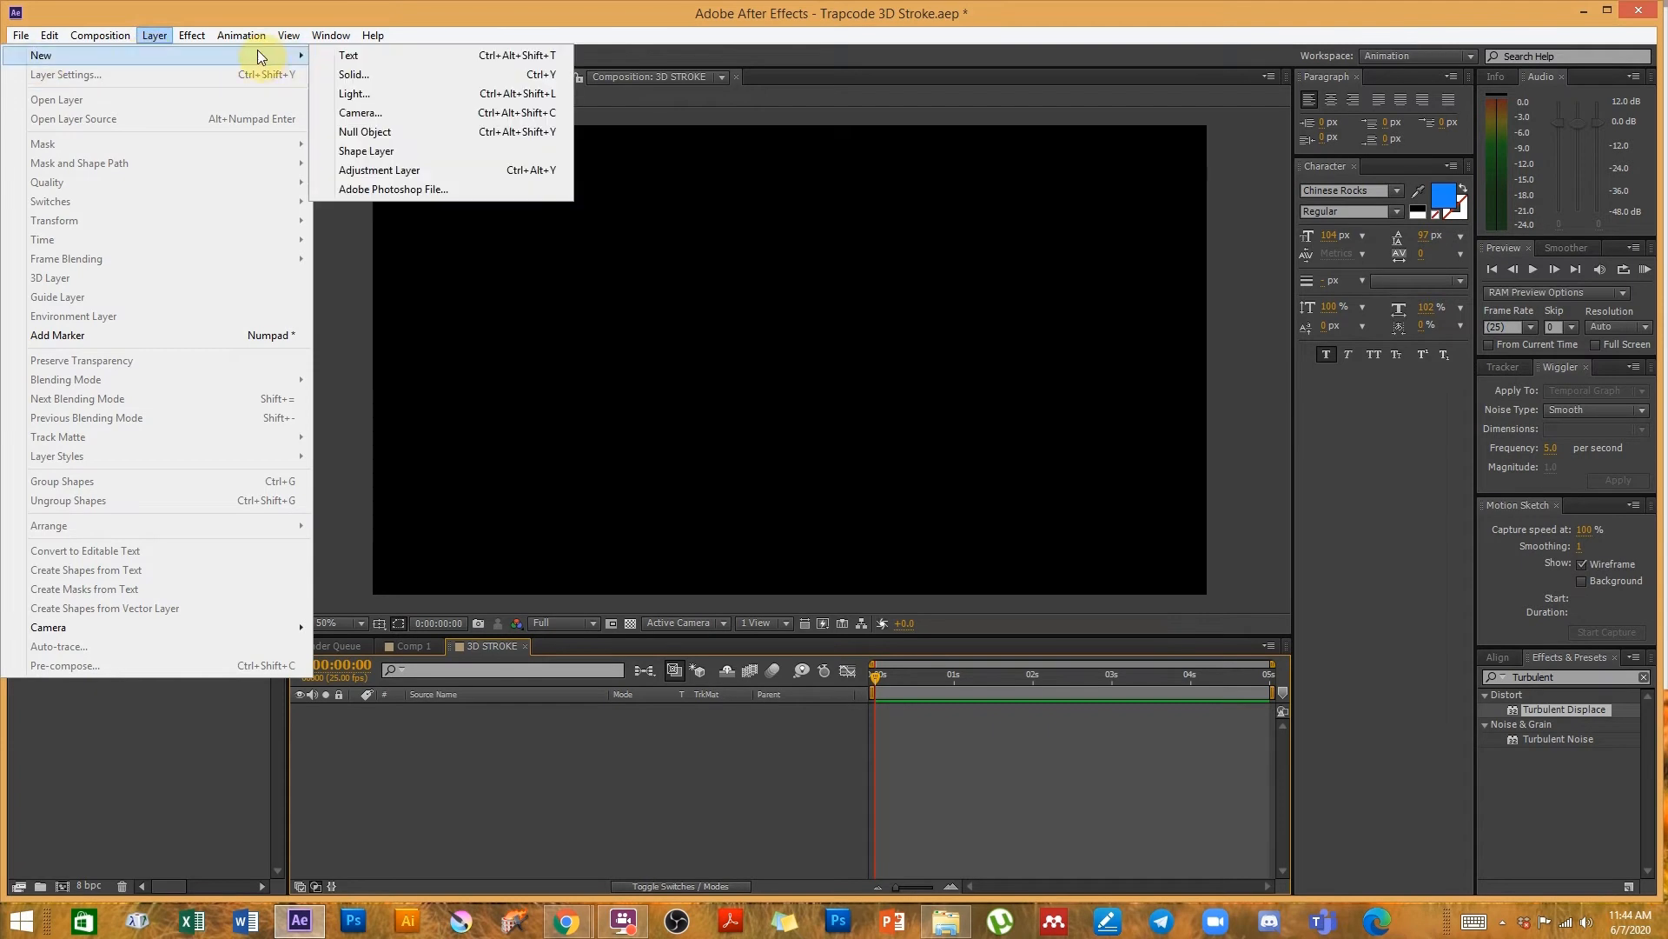
left_click(384, 73)
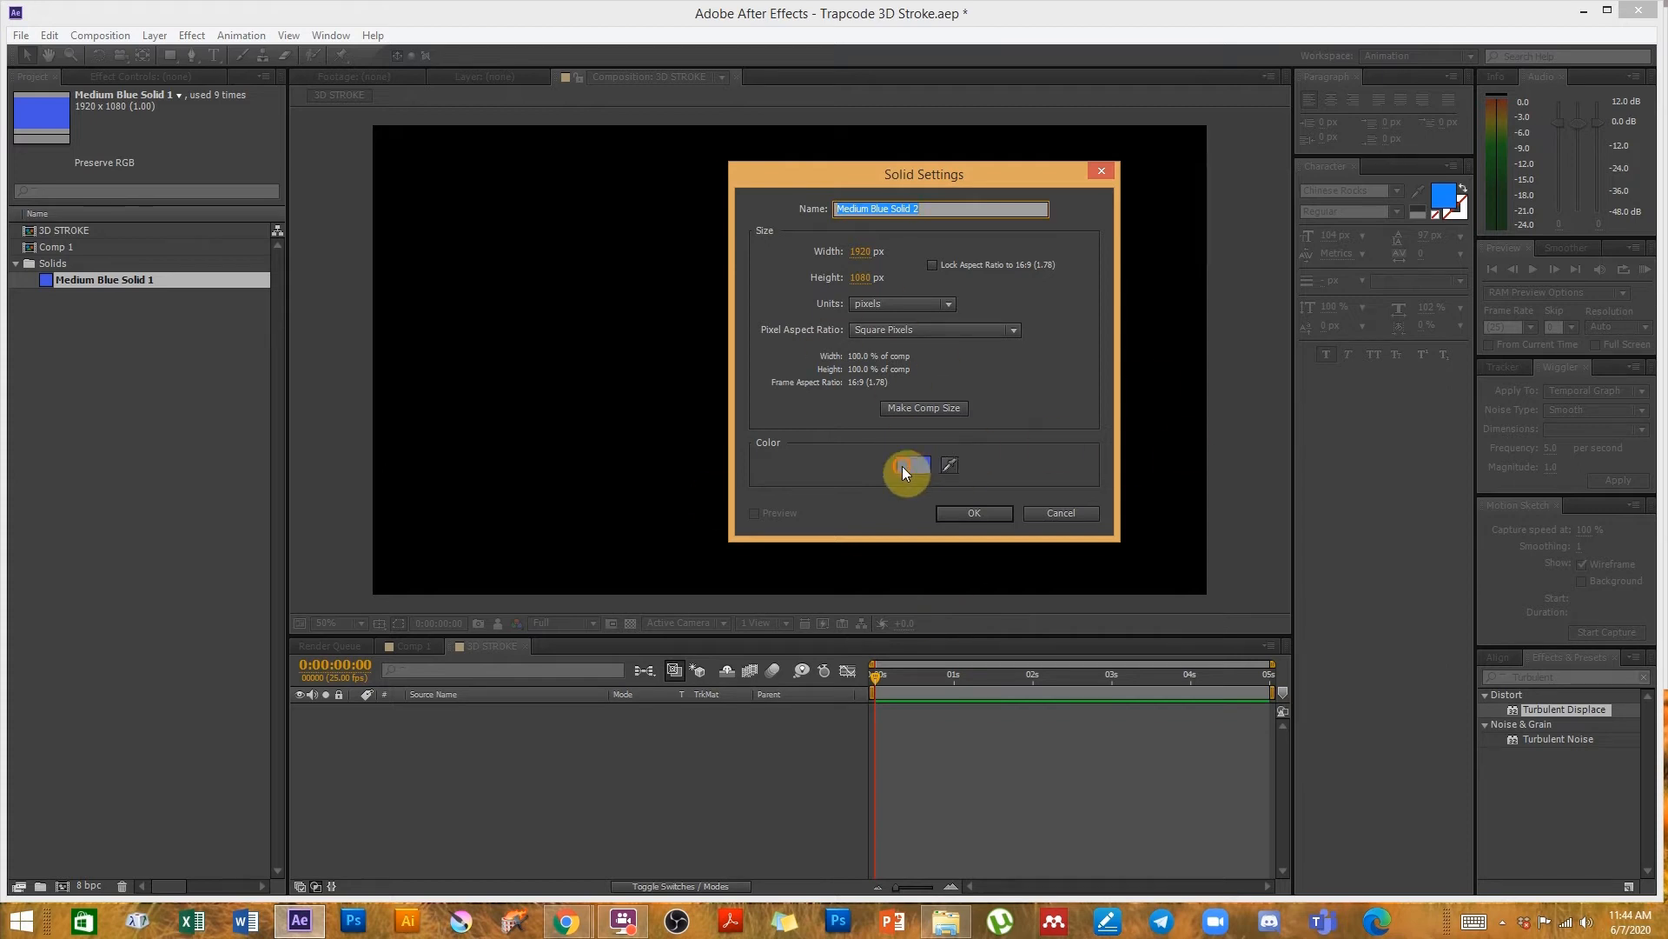
left_click(902, 466)
left_click_drag(1202, 502, 1124, 465)
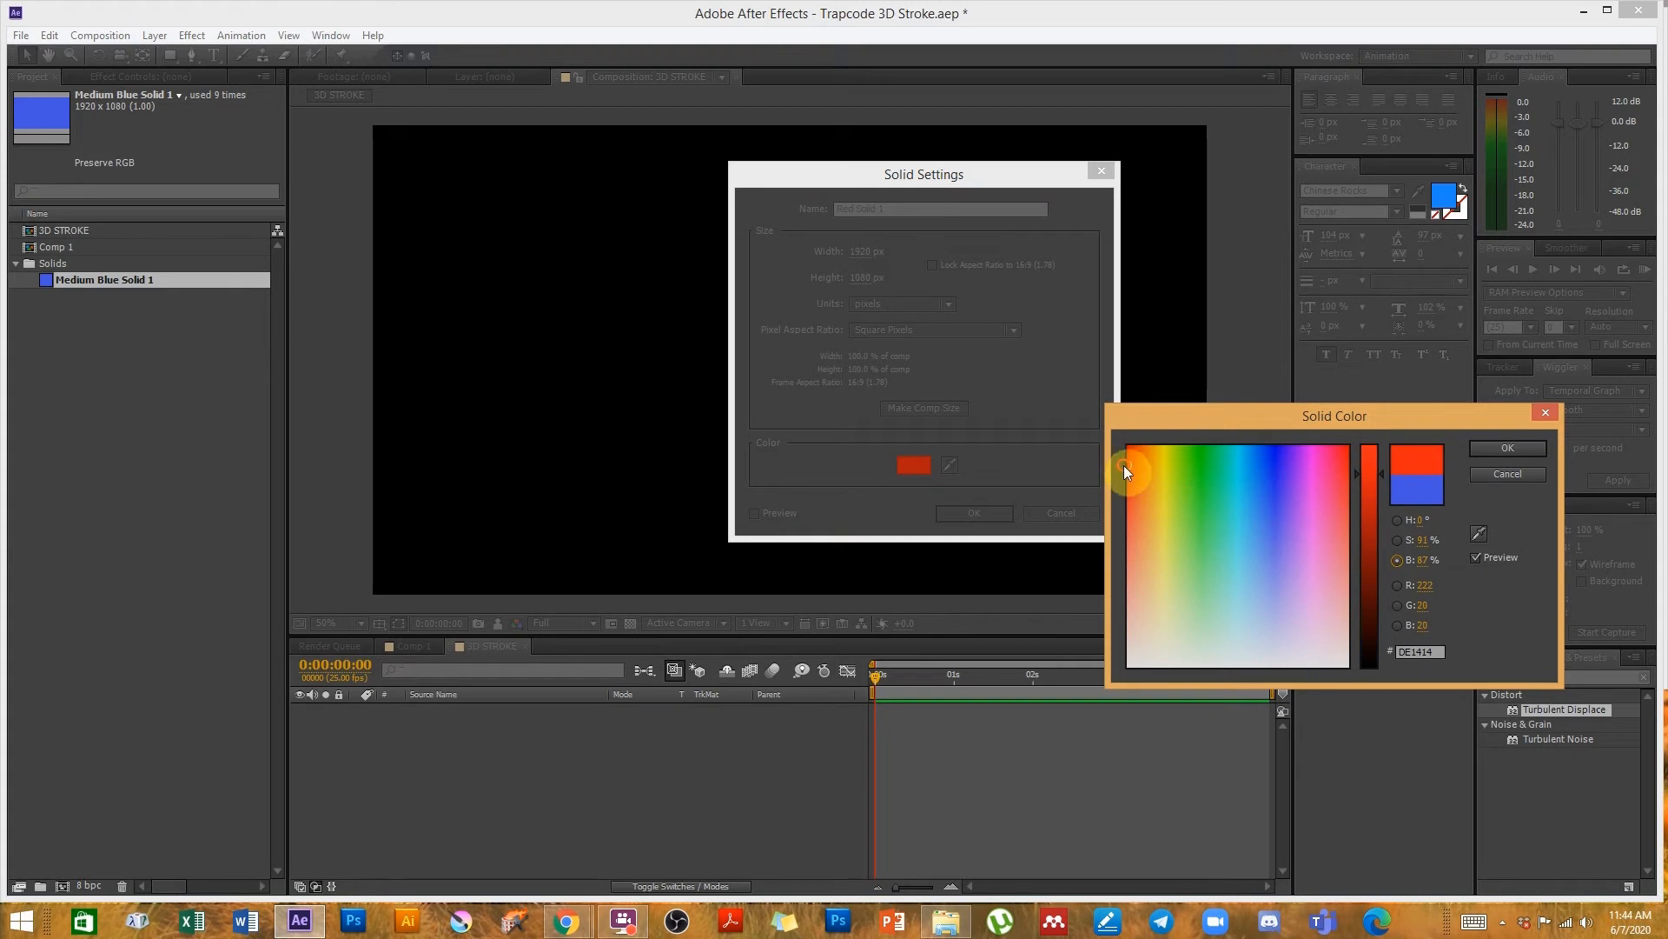
left_click(1508, 447)
left_click(974, 512)
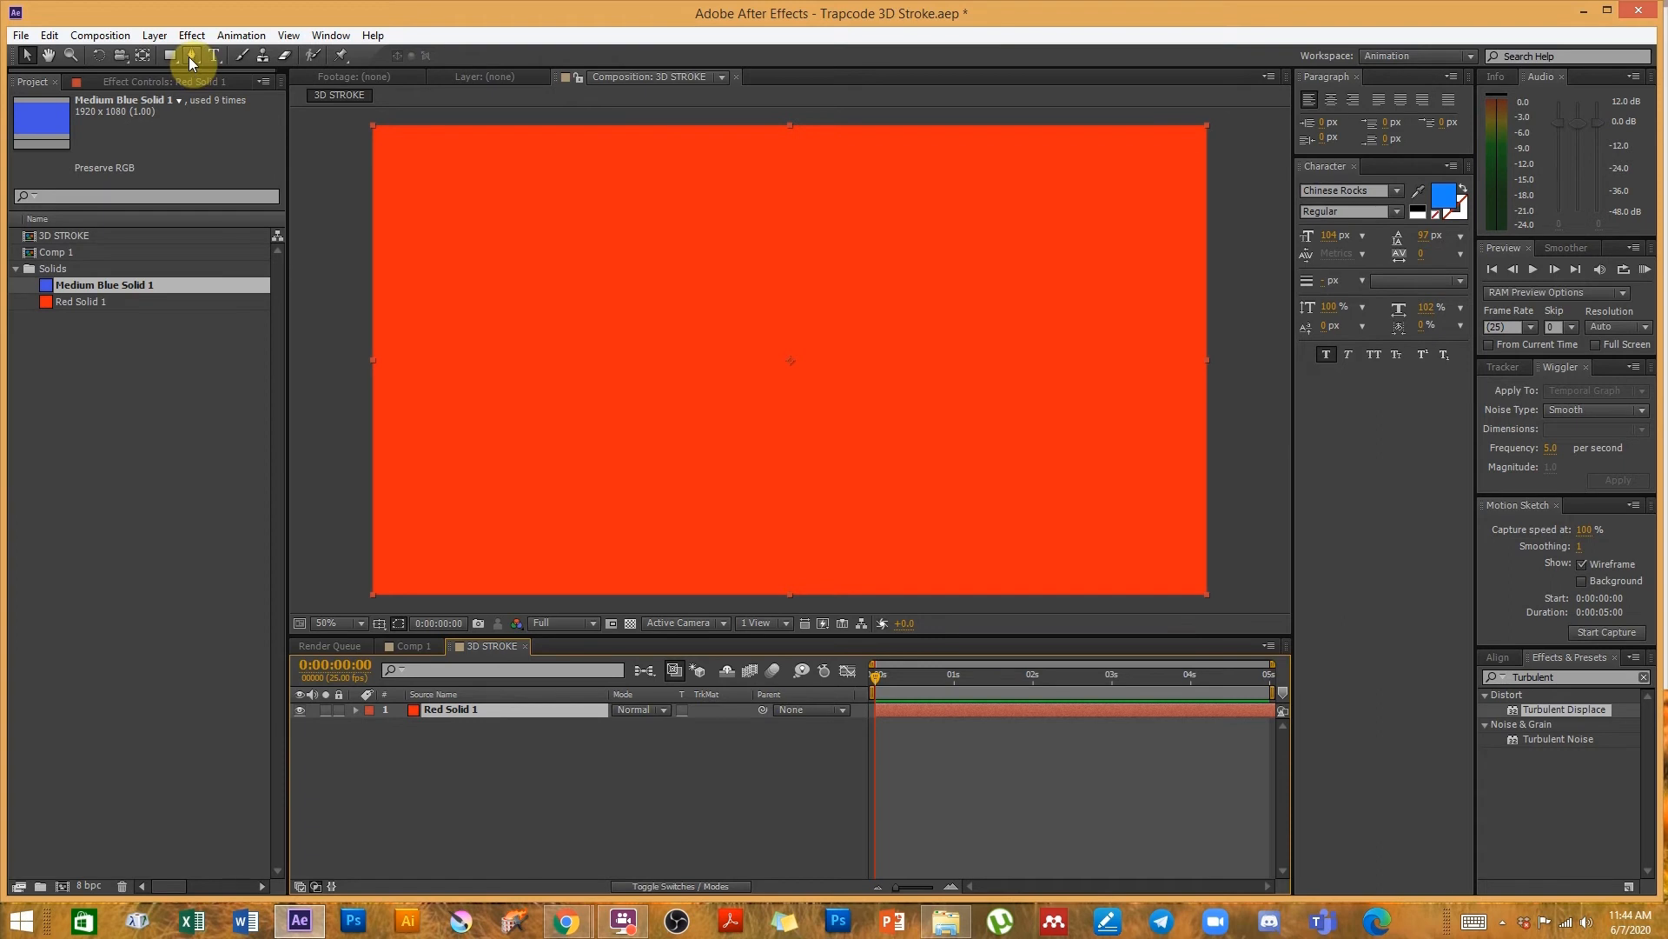
Step: Draw an open, wavy mask path with a double loop in the middle across the red solid, starting and ending outside the frame
left_click_drag(190, 56, 250, 70)
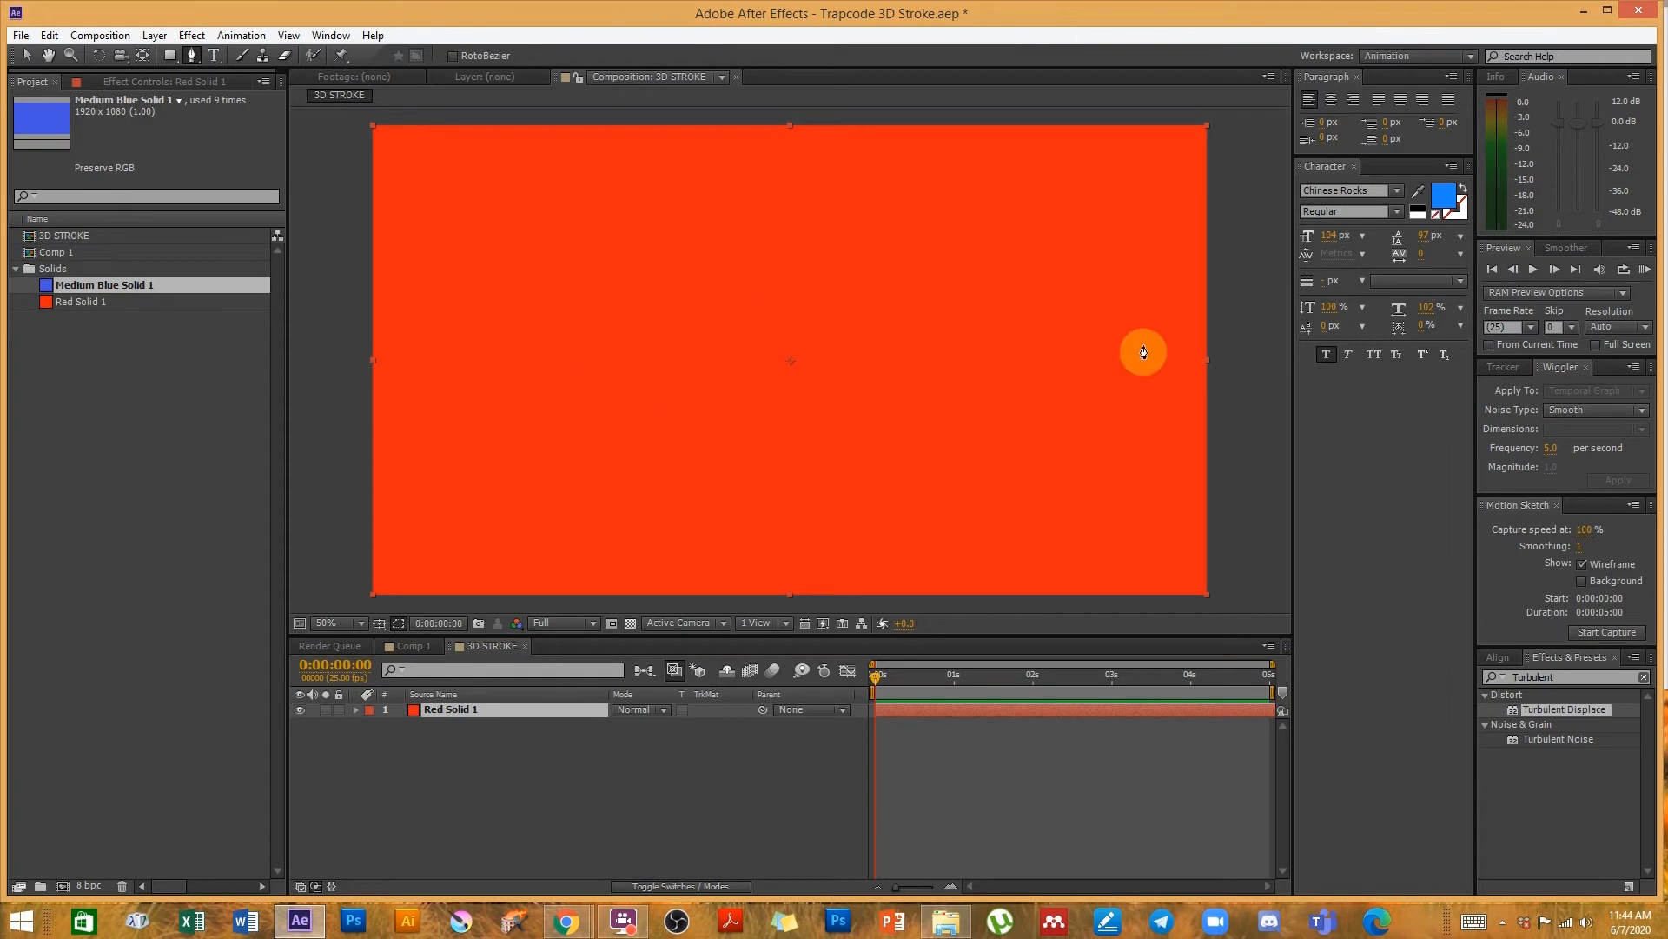
left_click(433, 716)
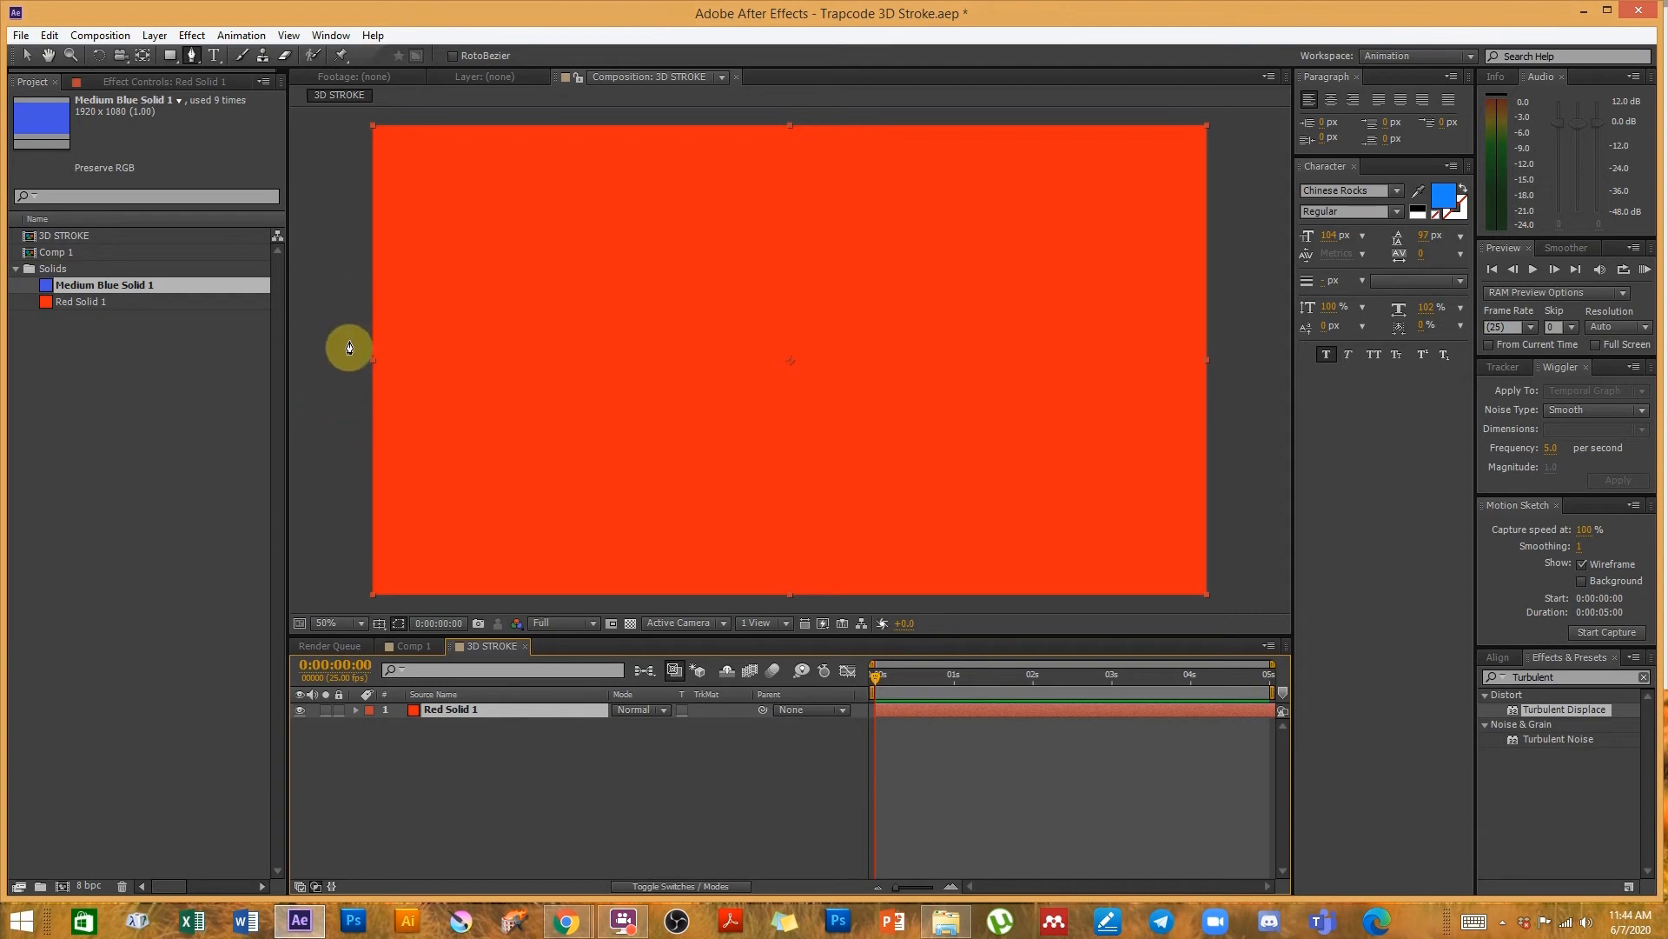
left_click(318, 416)
left_click_drag(531, 345, 616, 346)
left_click(776, 423)
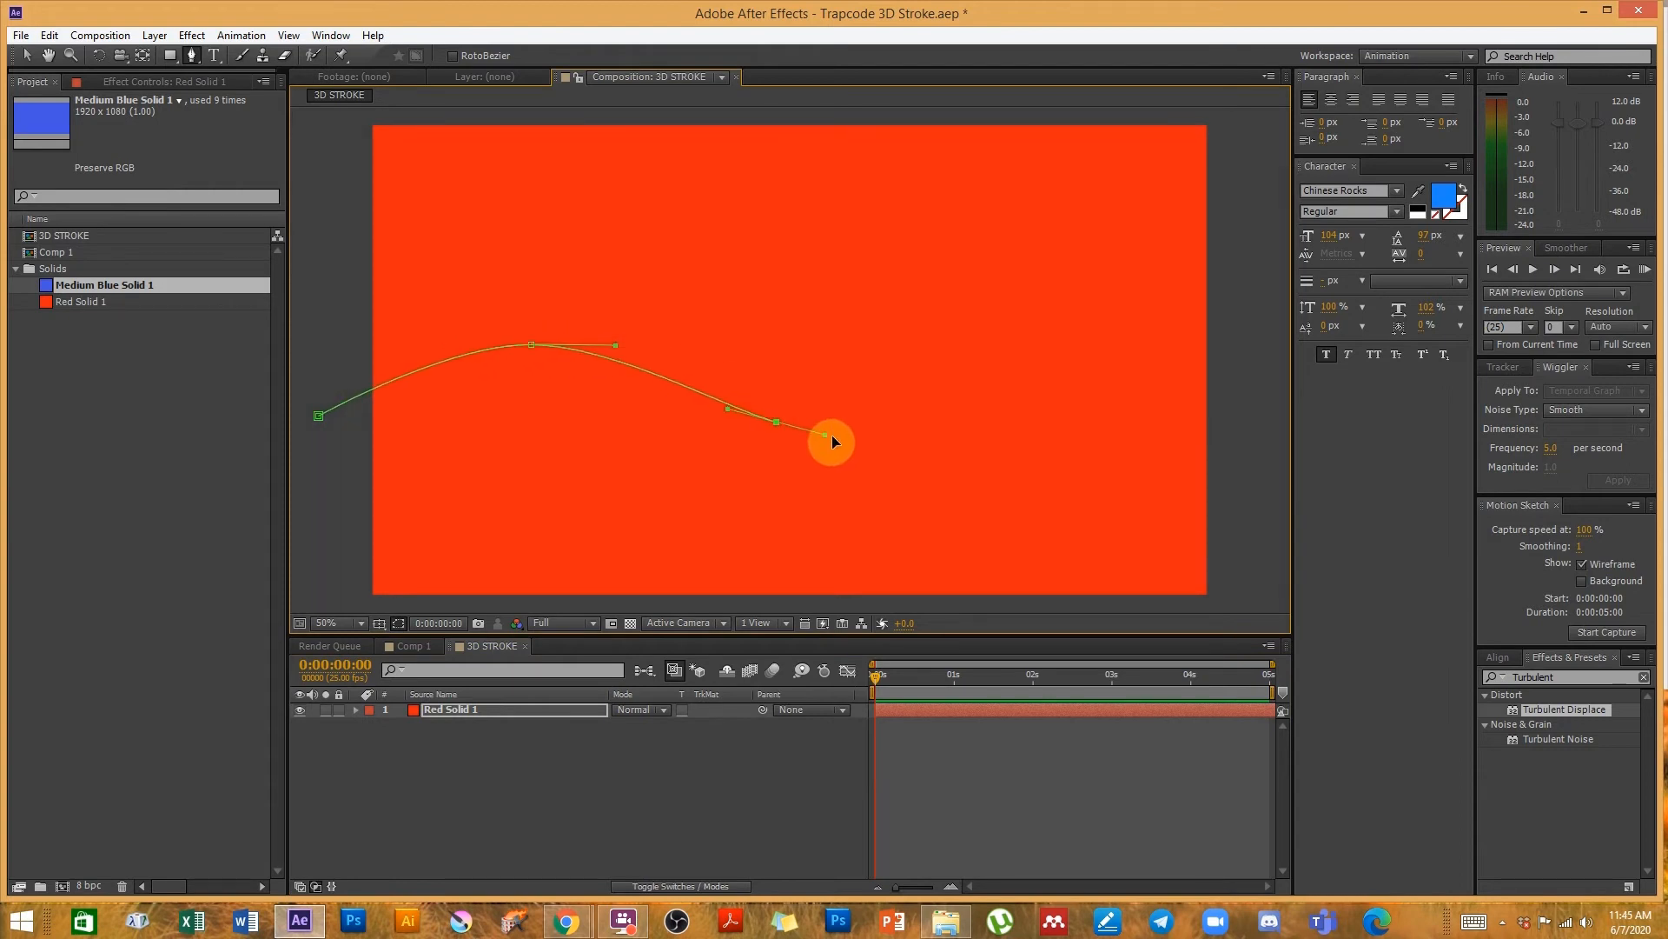
left_click_drag(884, 242, 836, 149)
left_click_drag(700, 311, 730, 414)
left_click_drag(850, 335, 741, 320)
left_click_drag(869, 412, 1002, 436)
mouse_move(1033, 376)
left_mouse_down()
mouse_move(1076, 339)
mouse_move(1037, 387)
left_mouse_up()
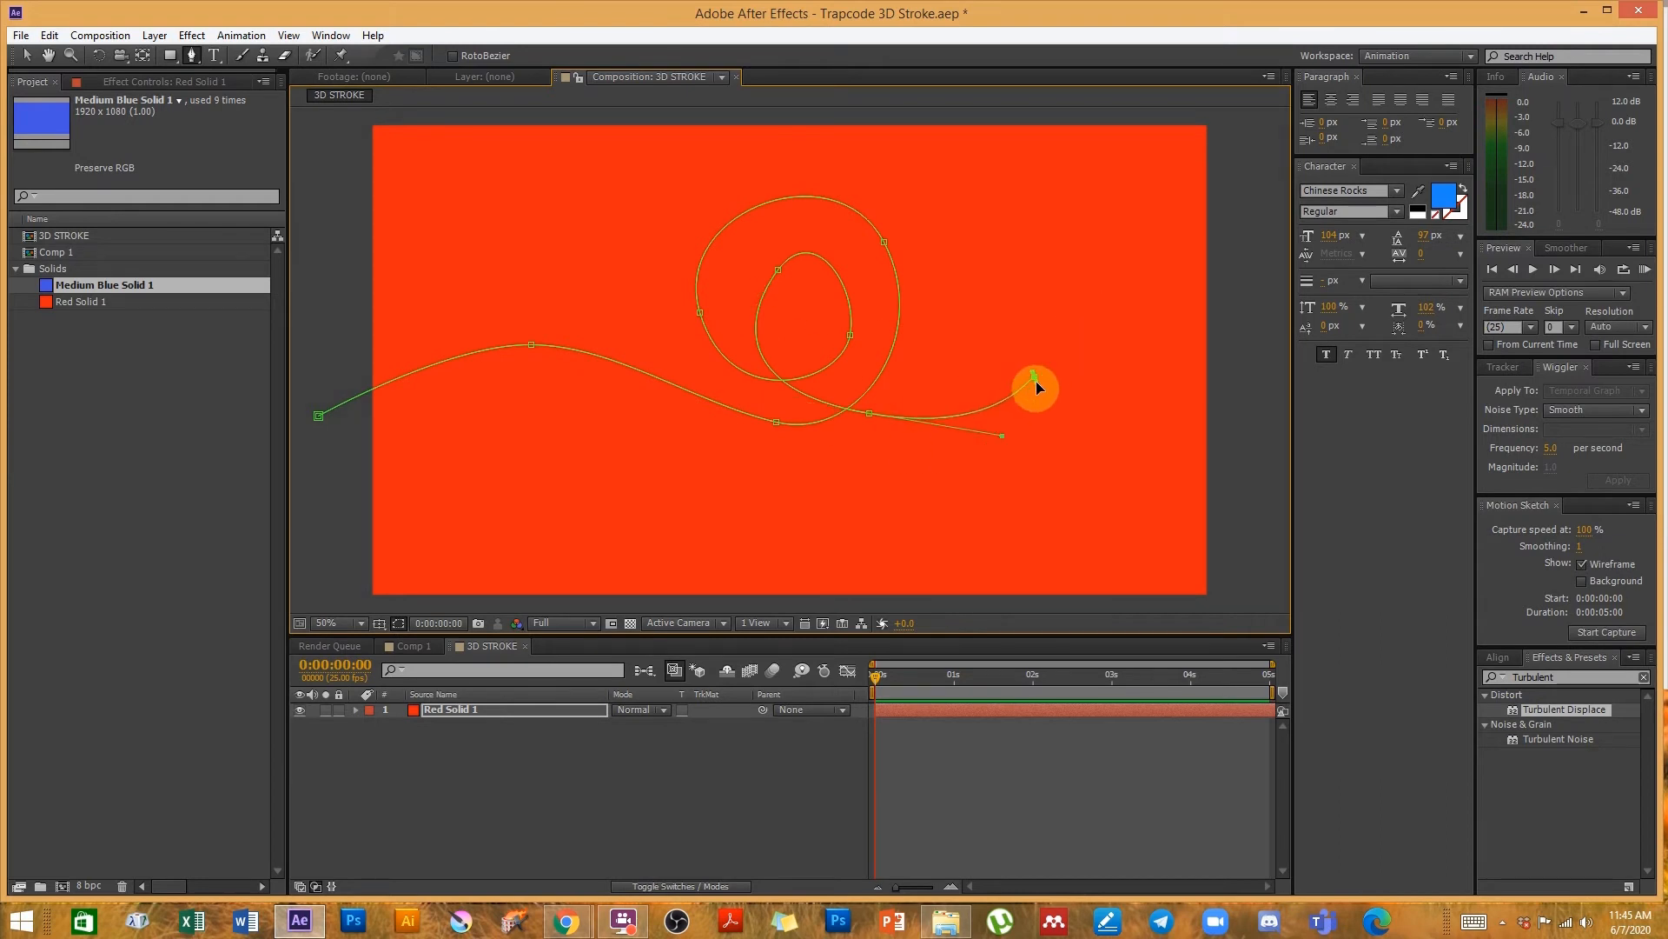
left_click_drag(1225, 325, 1054, 373)
Step: Move the path's end point farther beyond the frame's right edge and lengthen its handle for a wider final curve
left_click(48, 55)
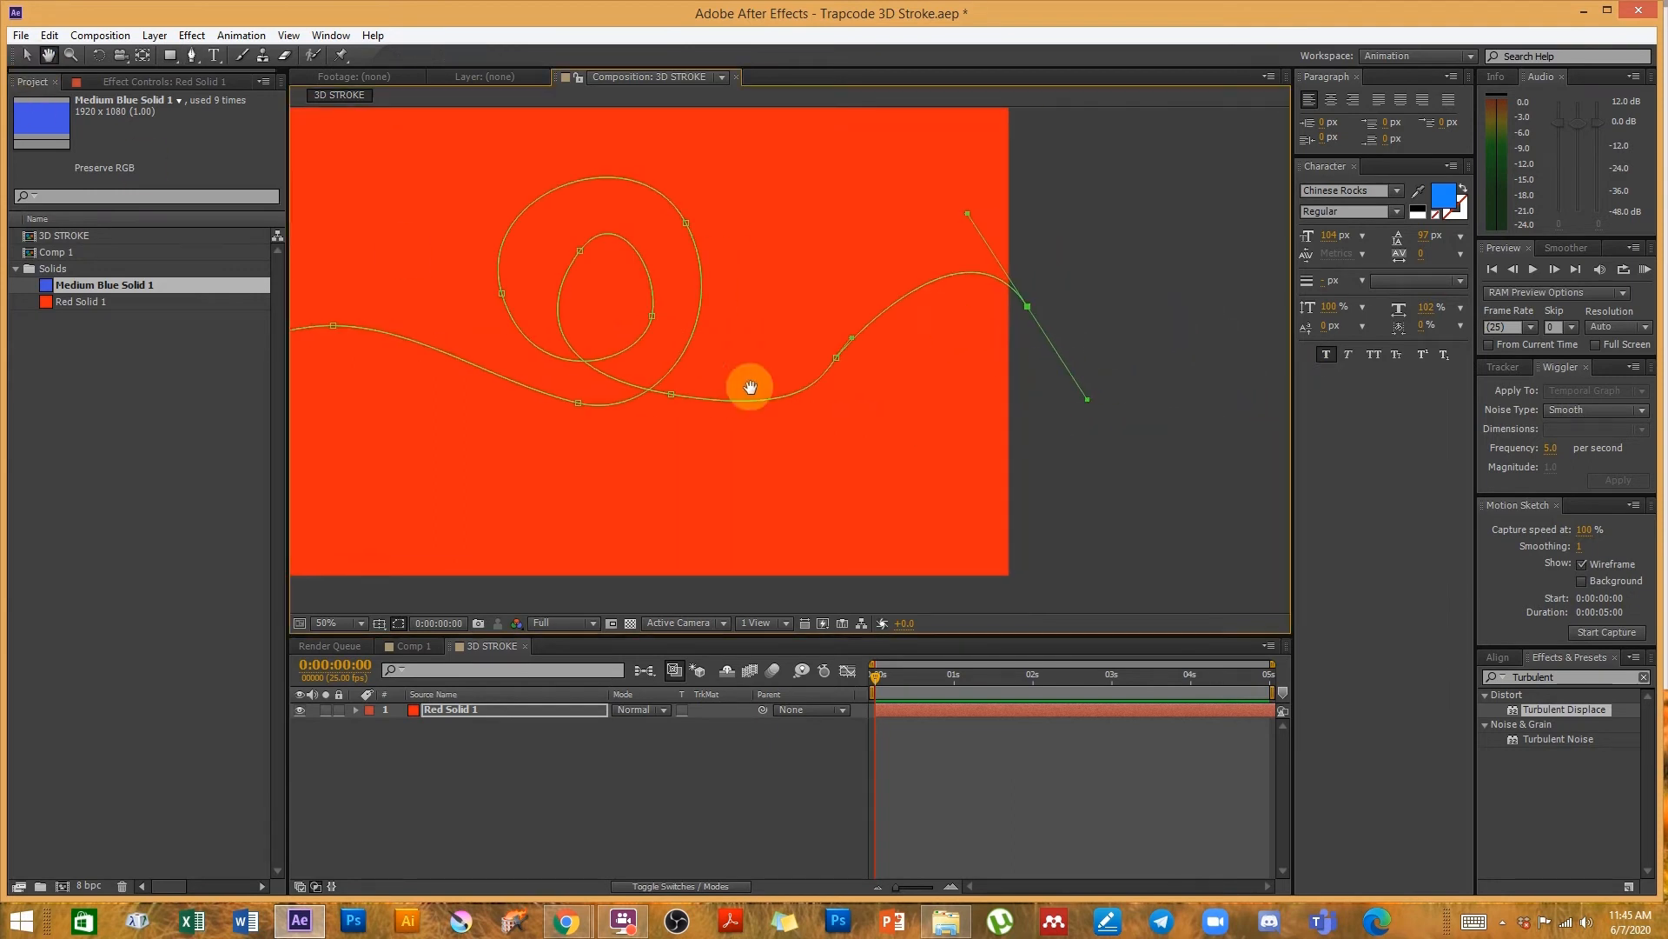
left_click_drag(749, 387, 822, 387)
left_click(27, 55)
left_click_drag(1098, 304, 1194, 339)
left_click_drag(1108, 209, 1071, 170)
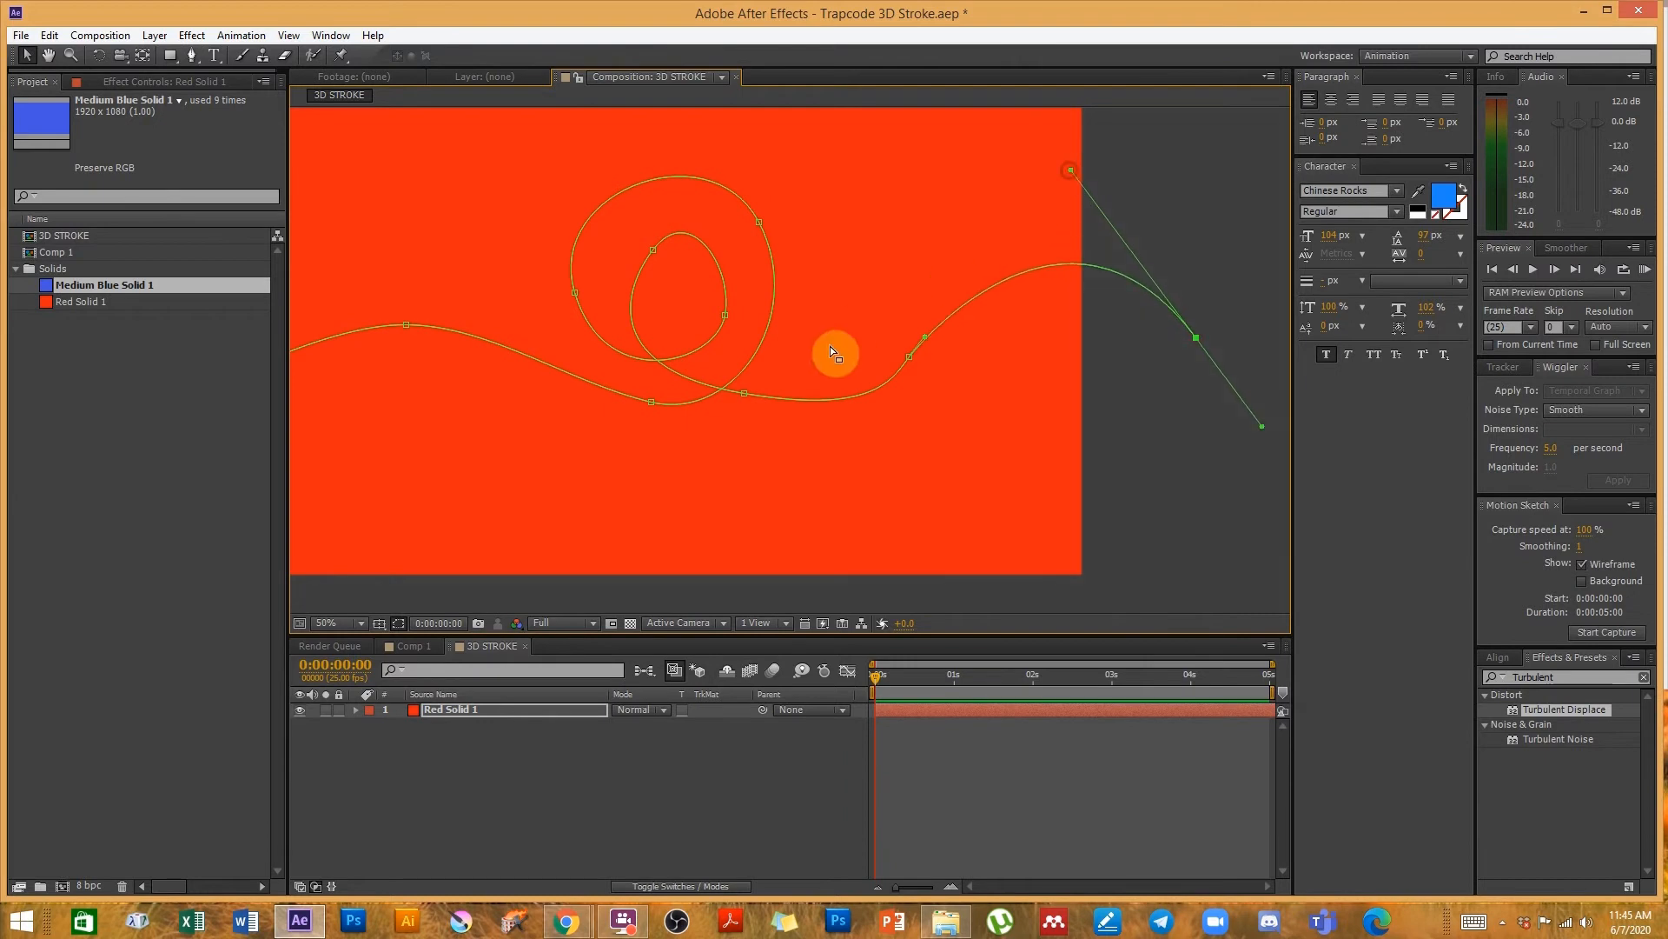
Step: Smooth the bend after the loop and adjust the points and handles to round out the inner loop
left_click_drag(923, 341, 880, 415)
left_click_drag(861, 419, 817, 405)
left_click_drag(649, 248, 678, 229)
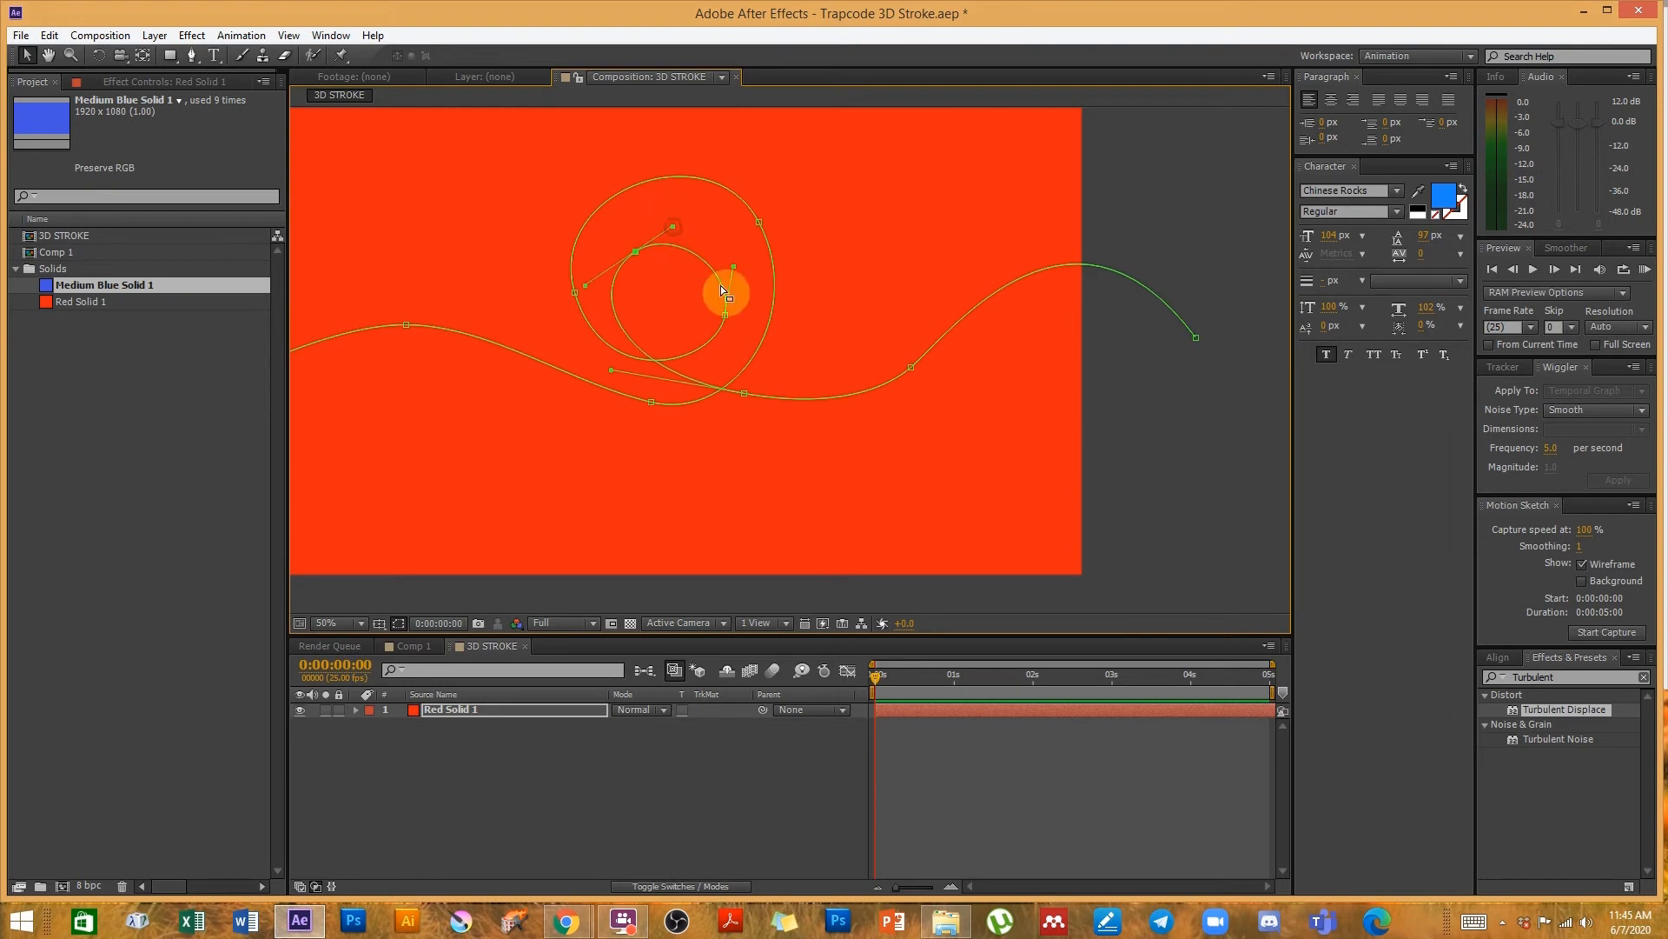
left_click_drag(726, 319, 730, 305)
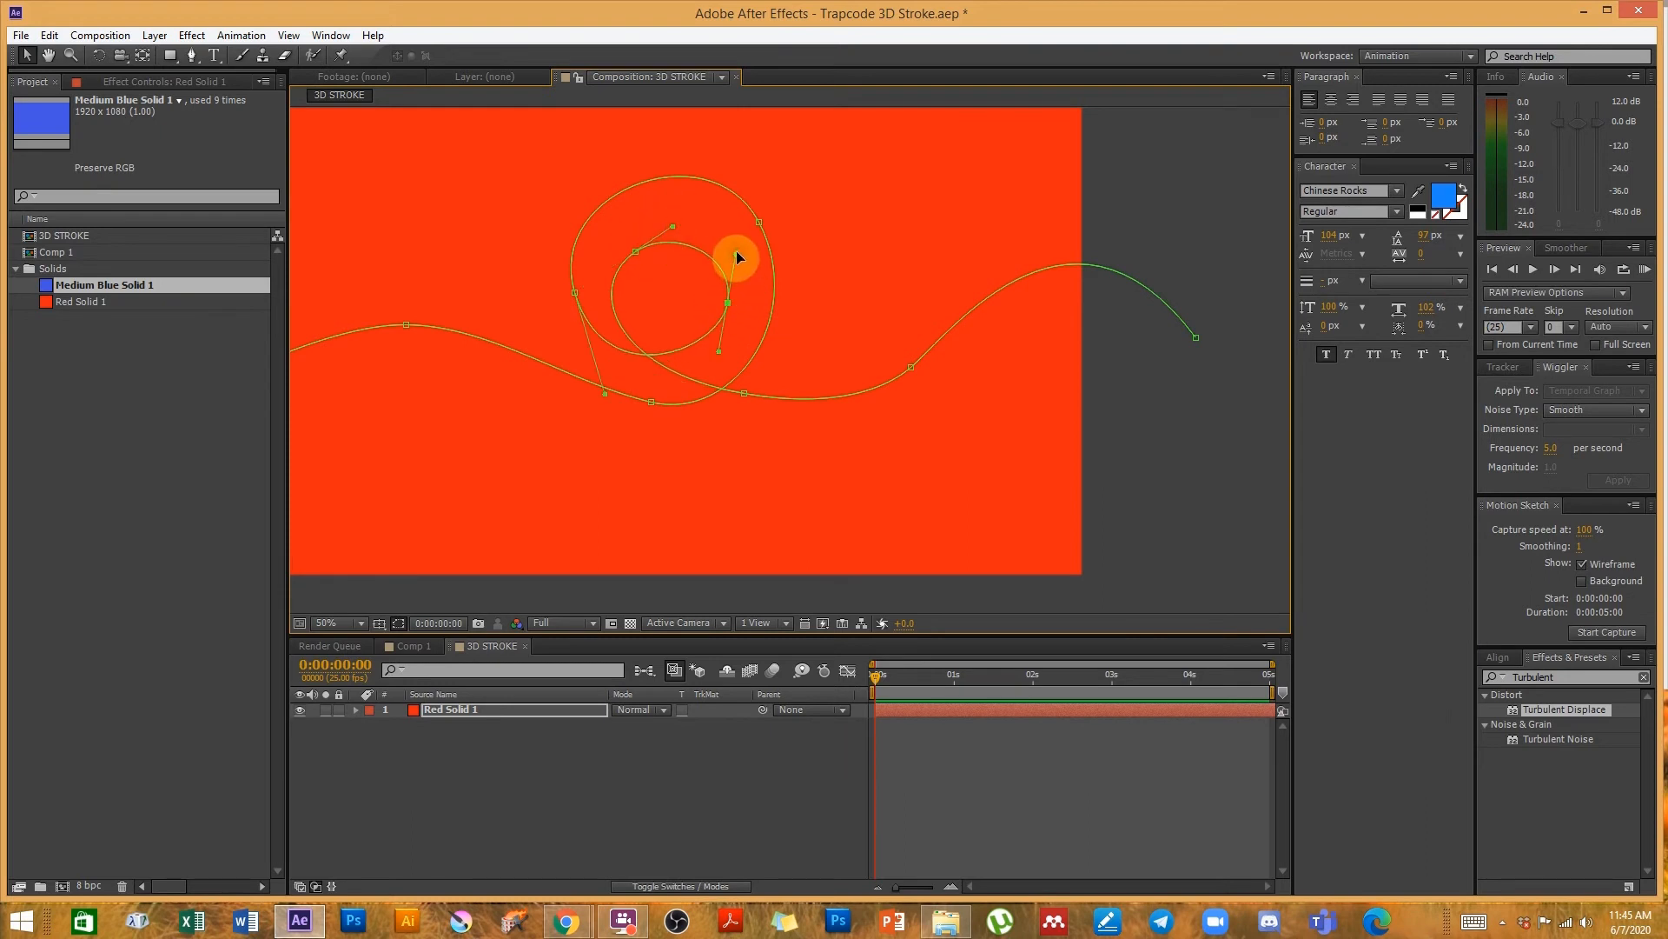
left_click_drag(759, 221, 711, 129)
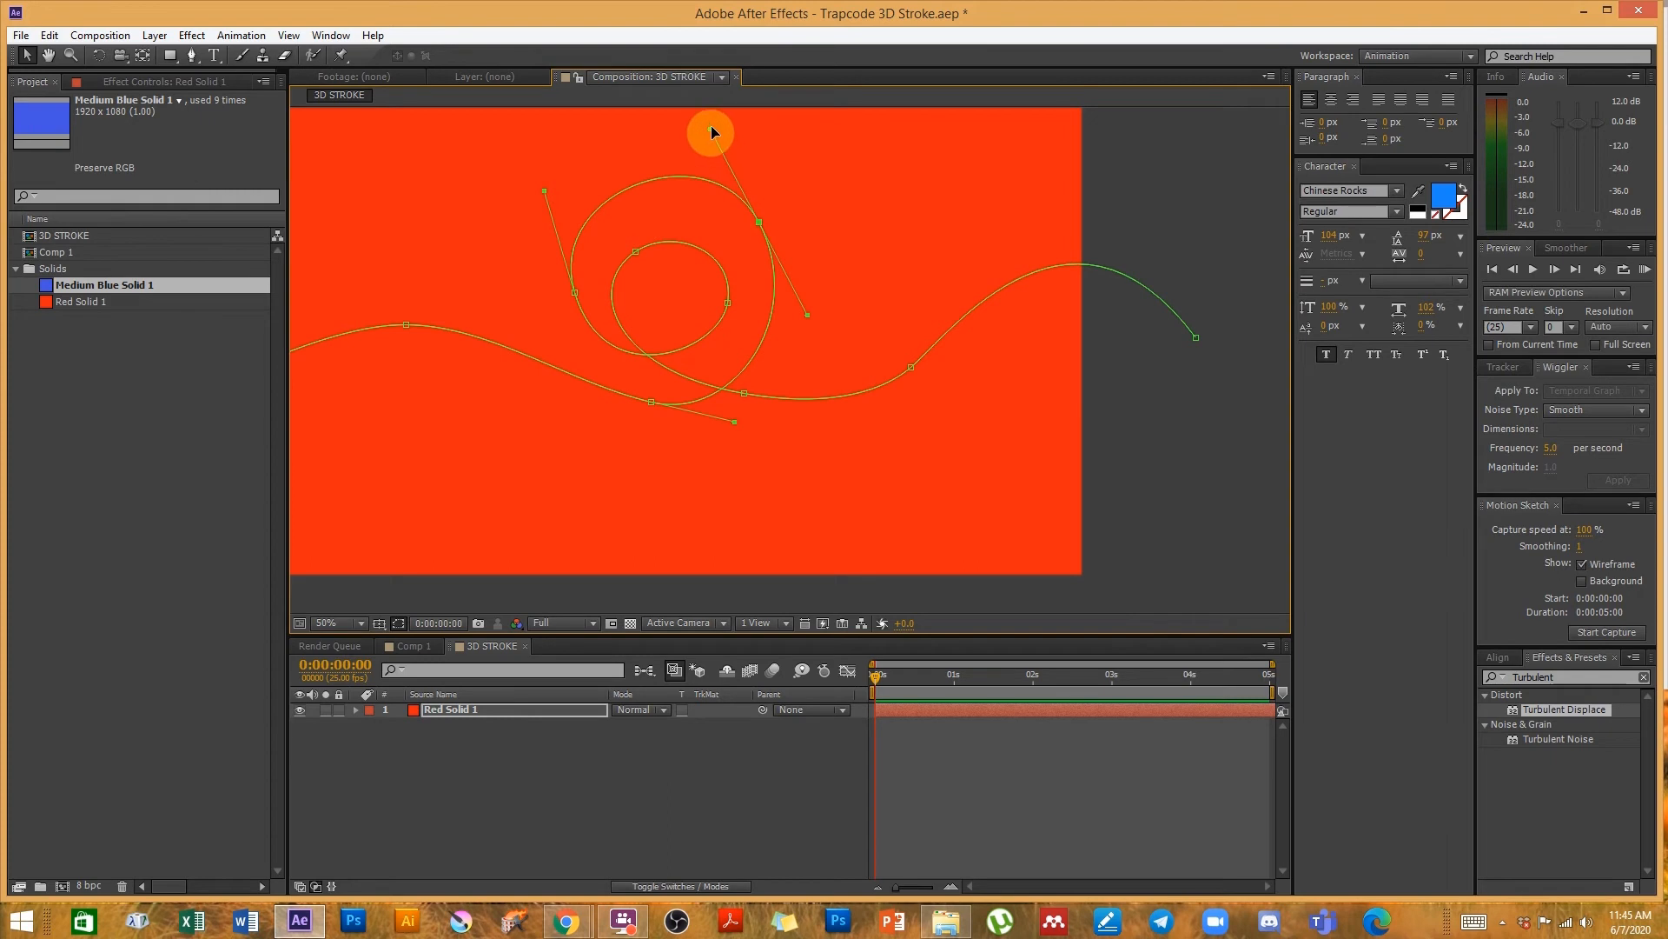
key("space")
left_click_drag(613, 294, 685, 280)
left_click(645, 276)
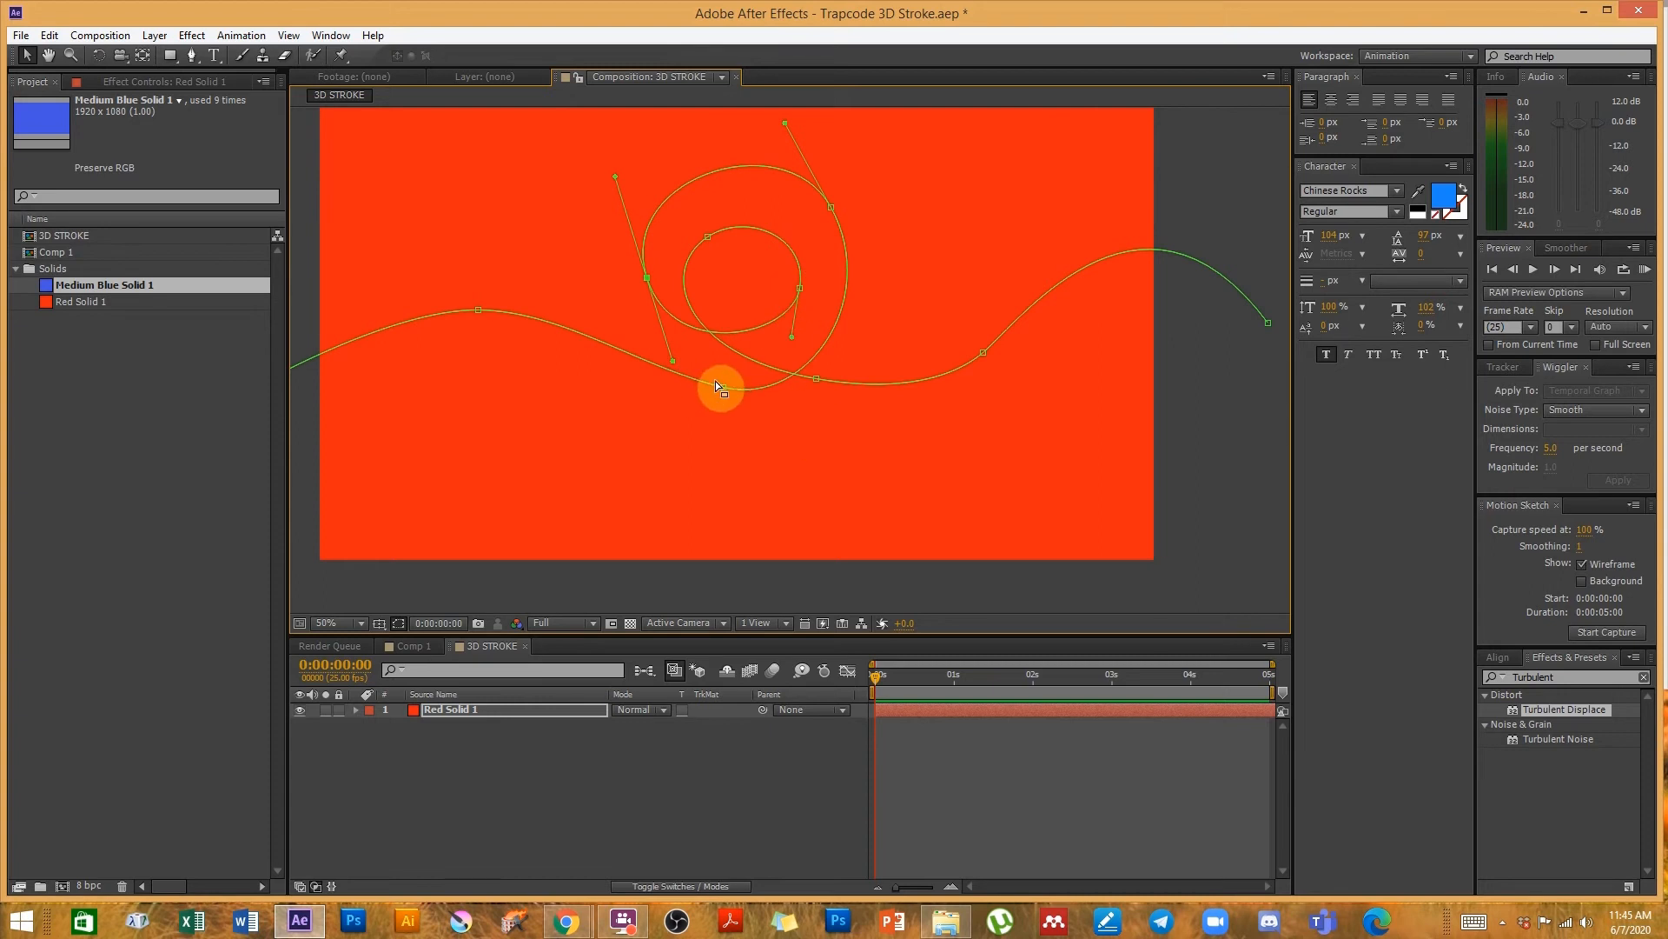
Step: Adjust the handles of the first hump and the dip before the loop to smooth the path's opening section
left_click_drag(713, 384, 597, 365)
key("space")
left_click_drag(474, 308, 419, 317)
left_click_drag(631, 309, 645, 308)
left_click_drag(701, 371, 706, 373)
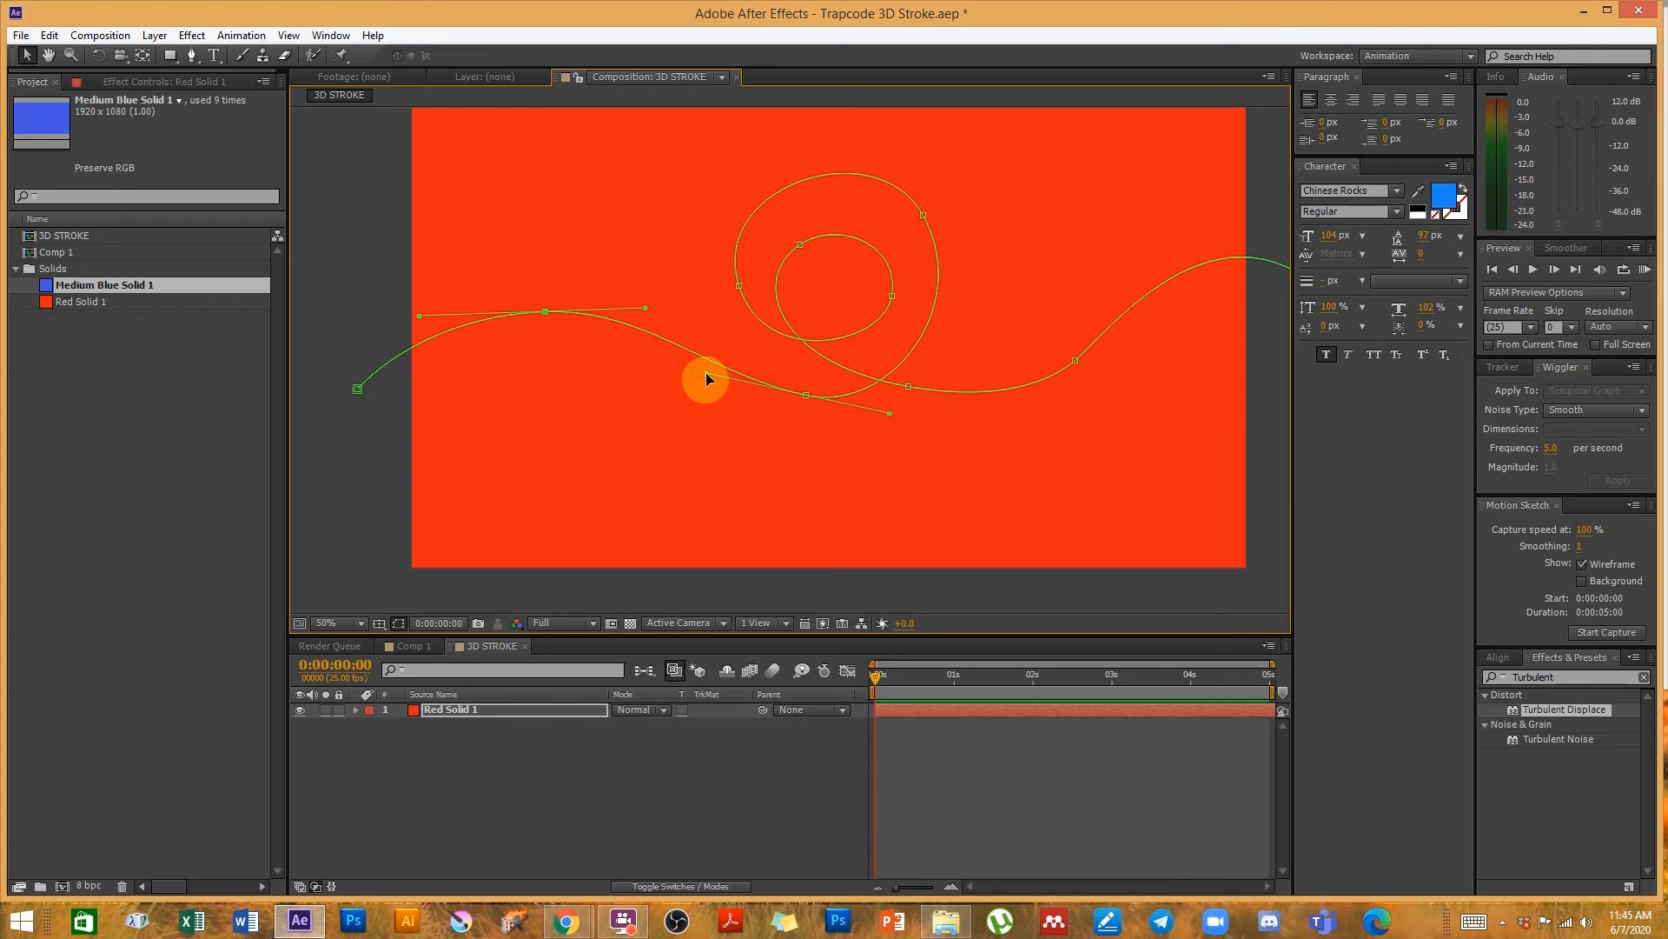
left_click(819, 707)
left_click(777, 783)
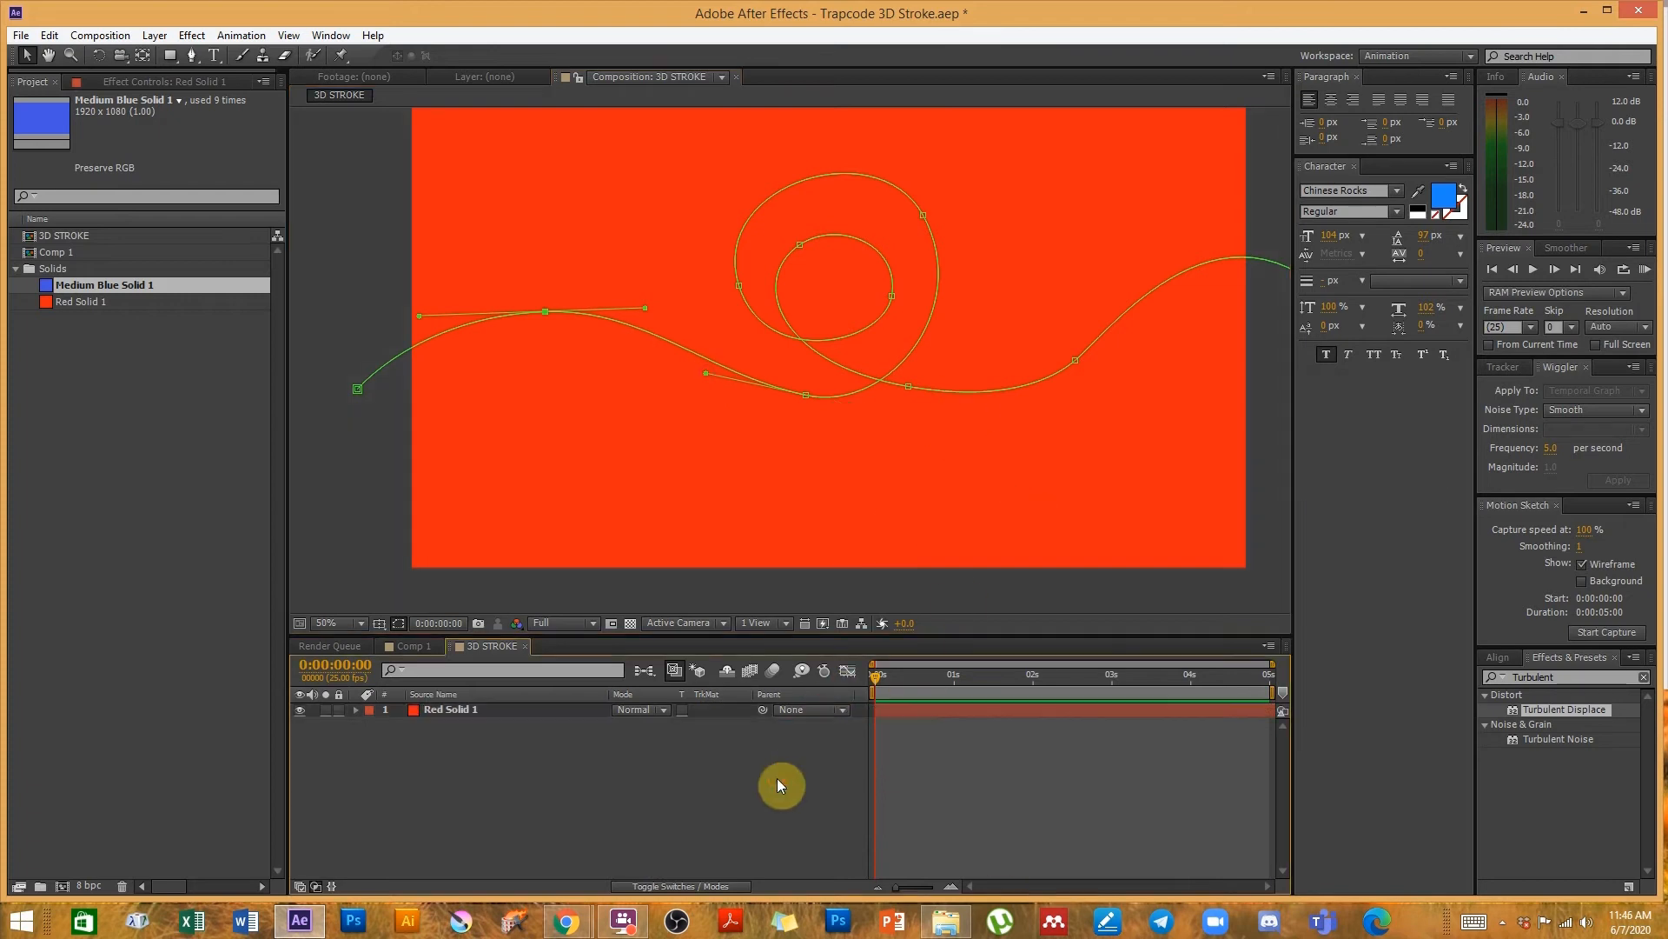
left_click(457, 711)
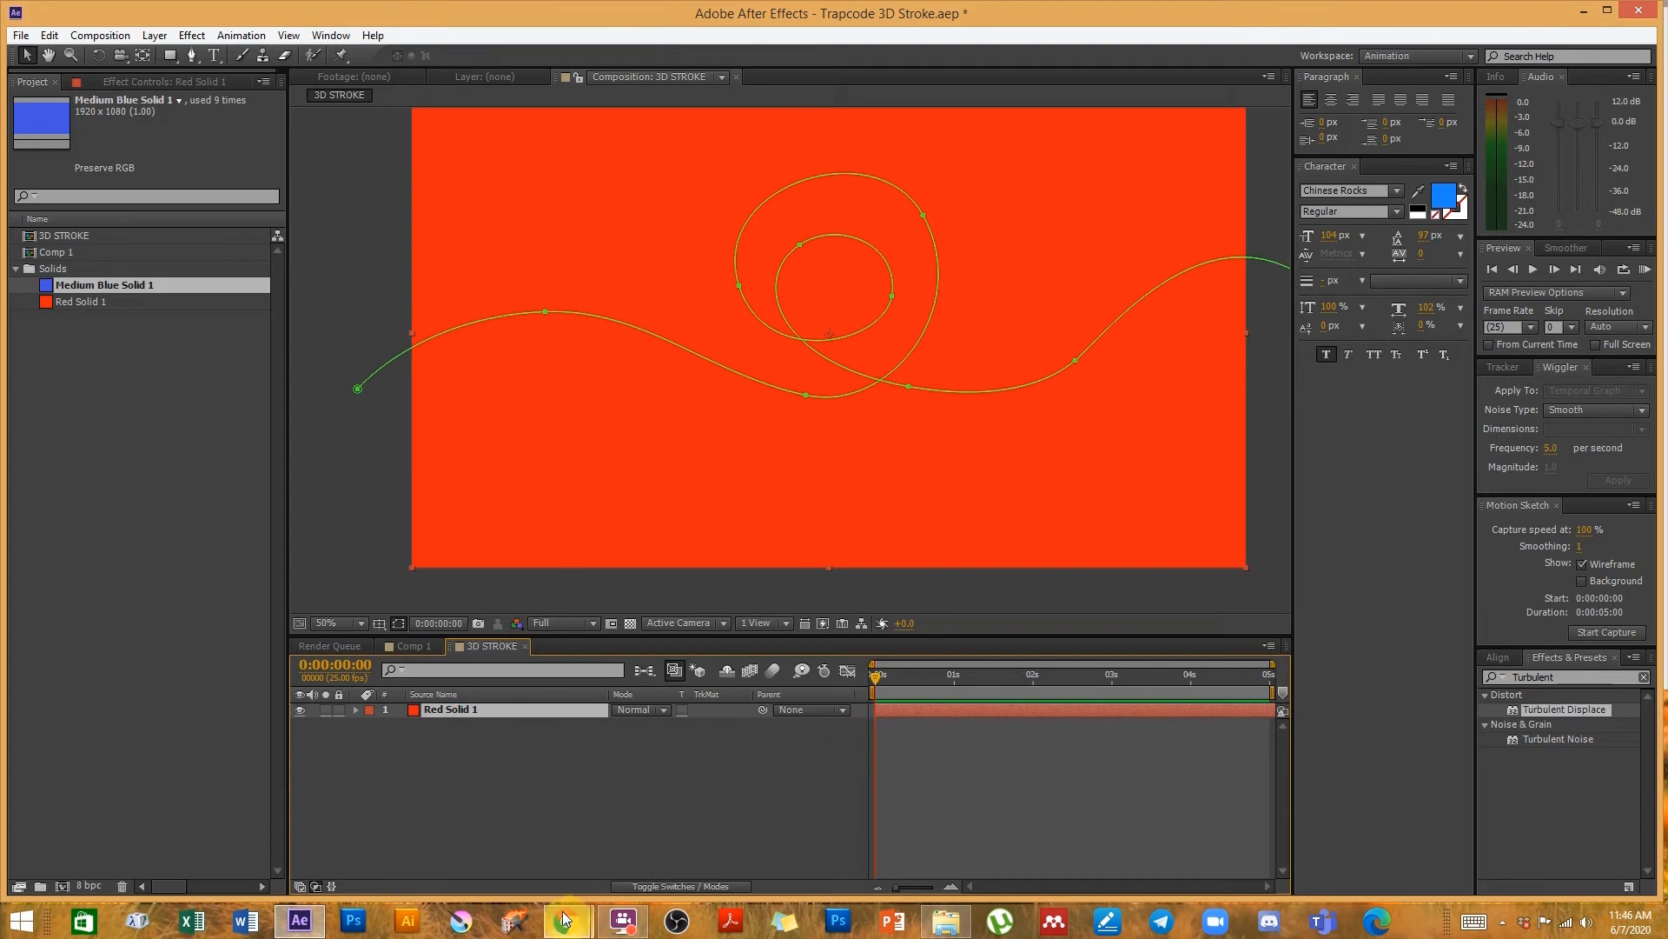
left_click(504, 809)
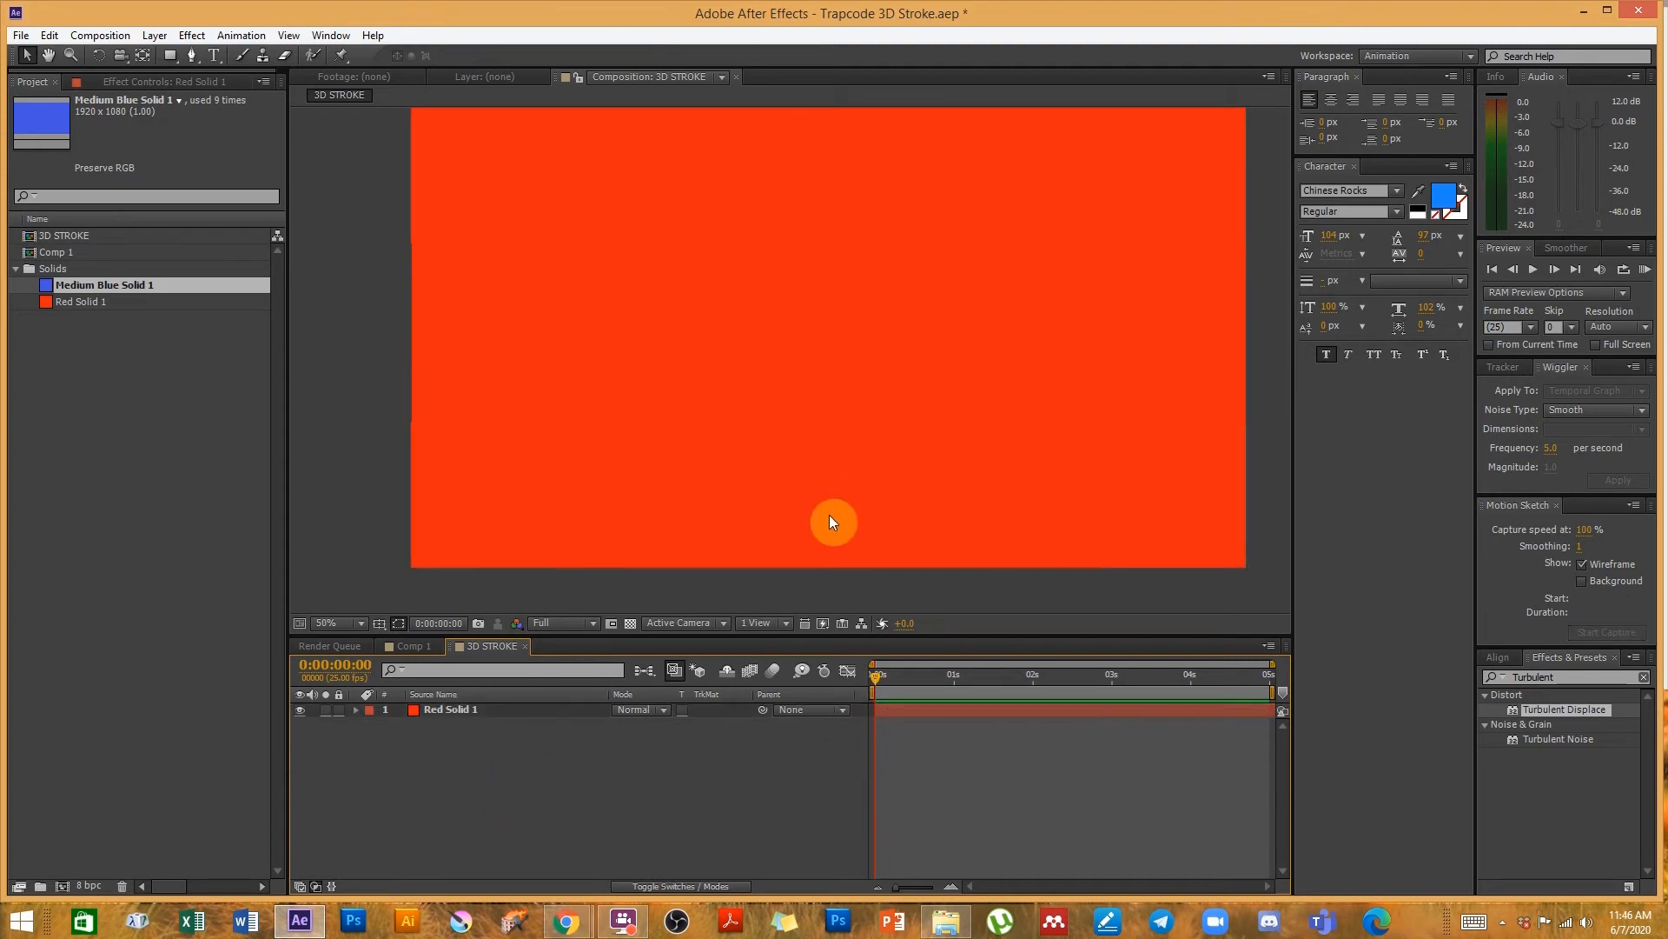
left_click(439, 709)
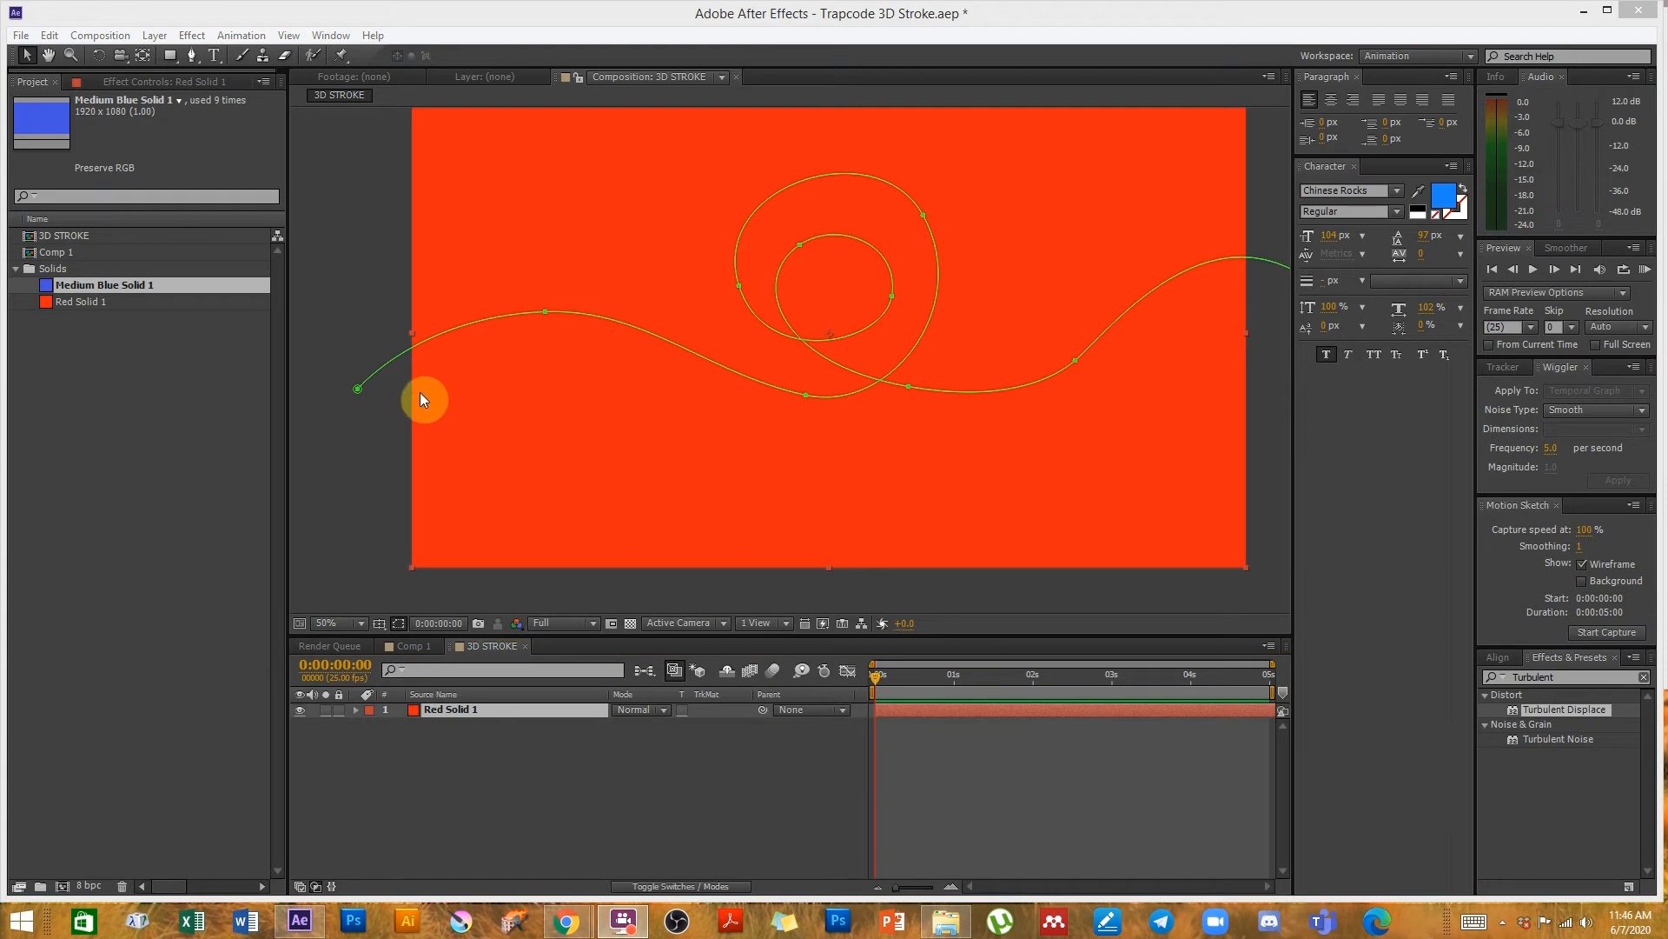
left_click(553, 758)
Step: Apply the Trapcode 3D Stroke effect to the red solid layer
left_click(548, 410)
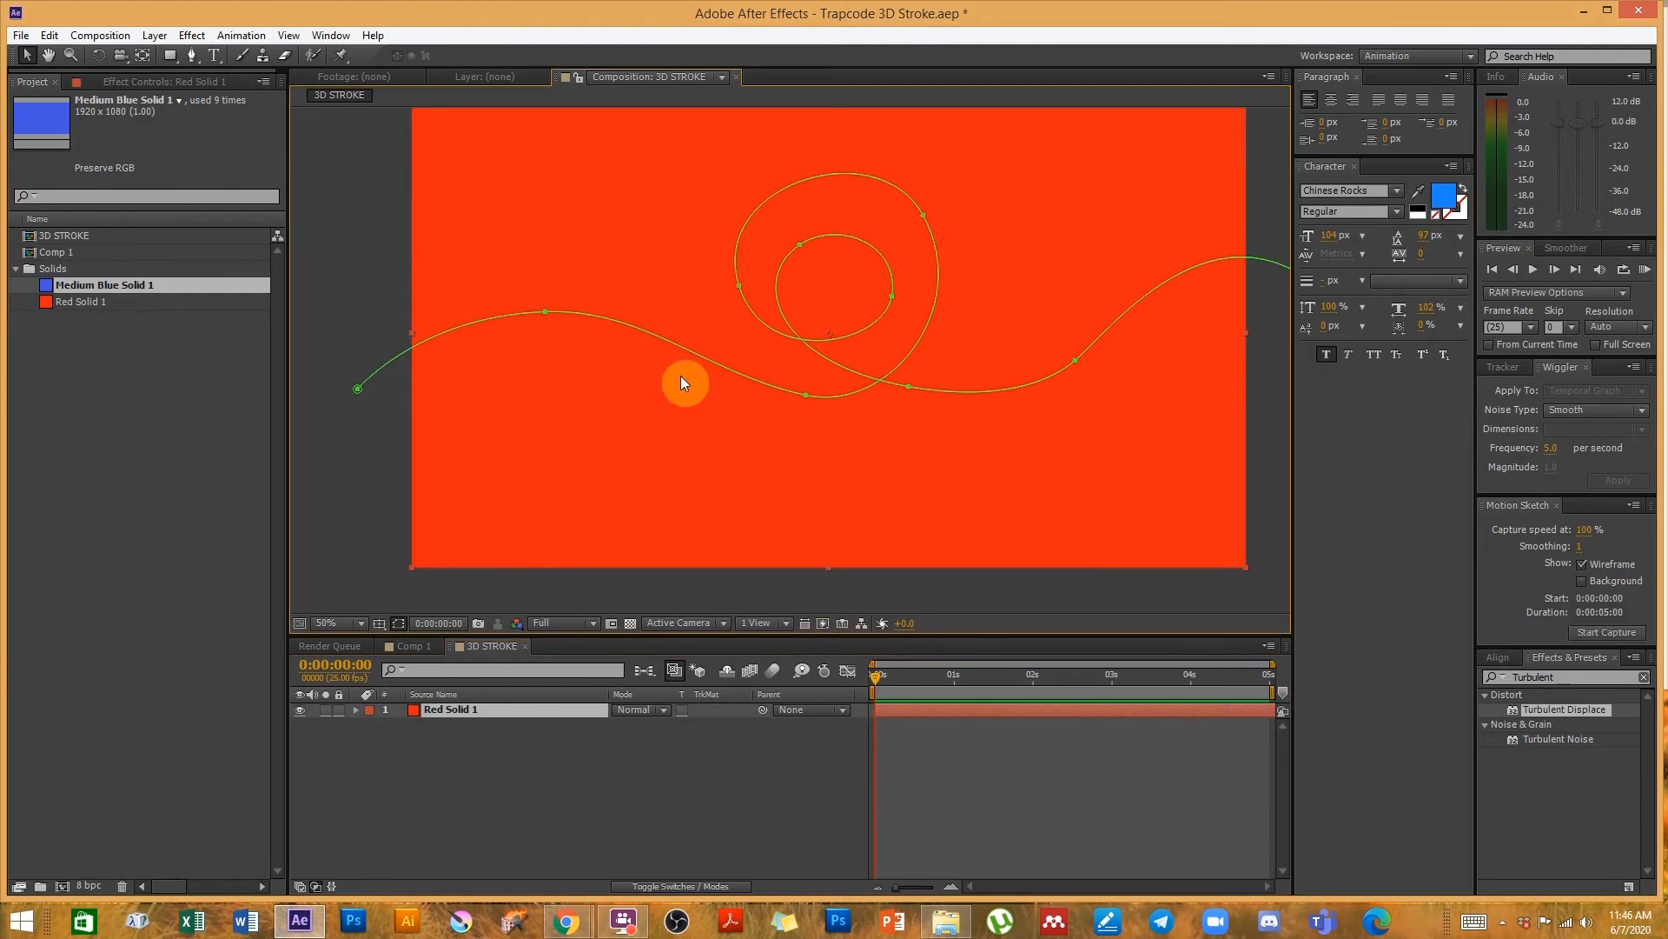
left_click_drag(433, 267, 447, 342)
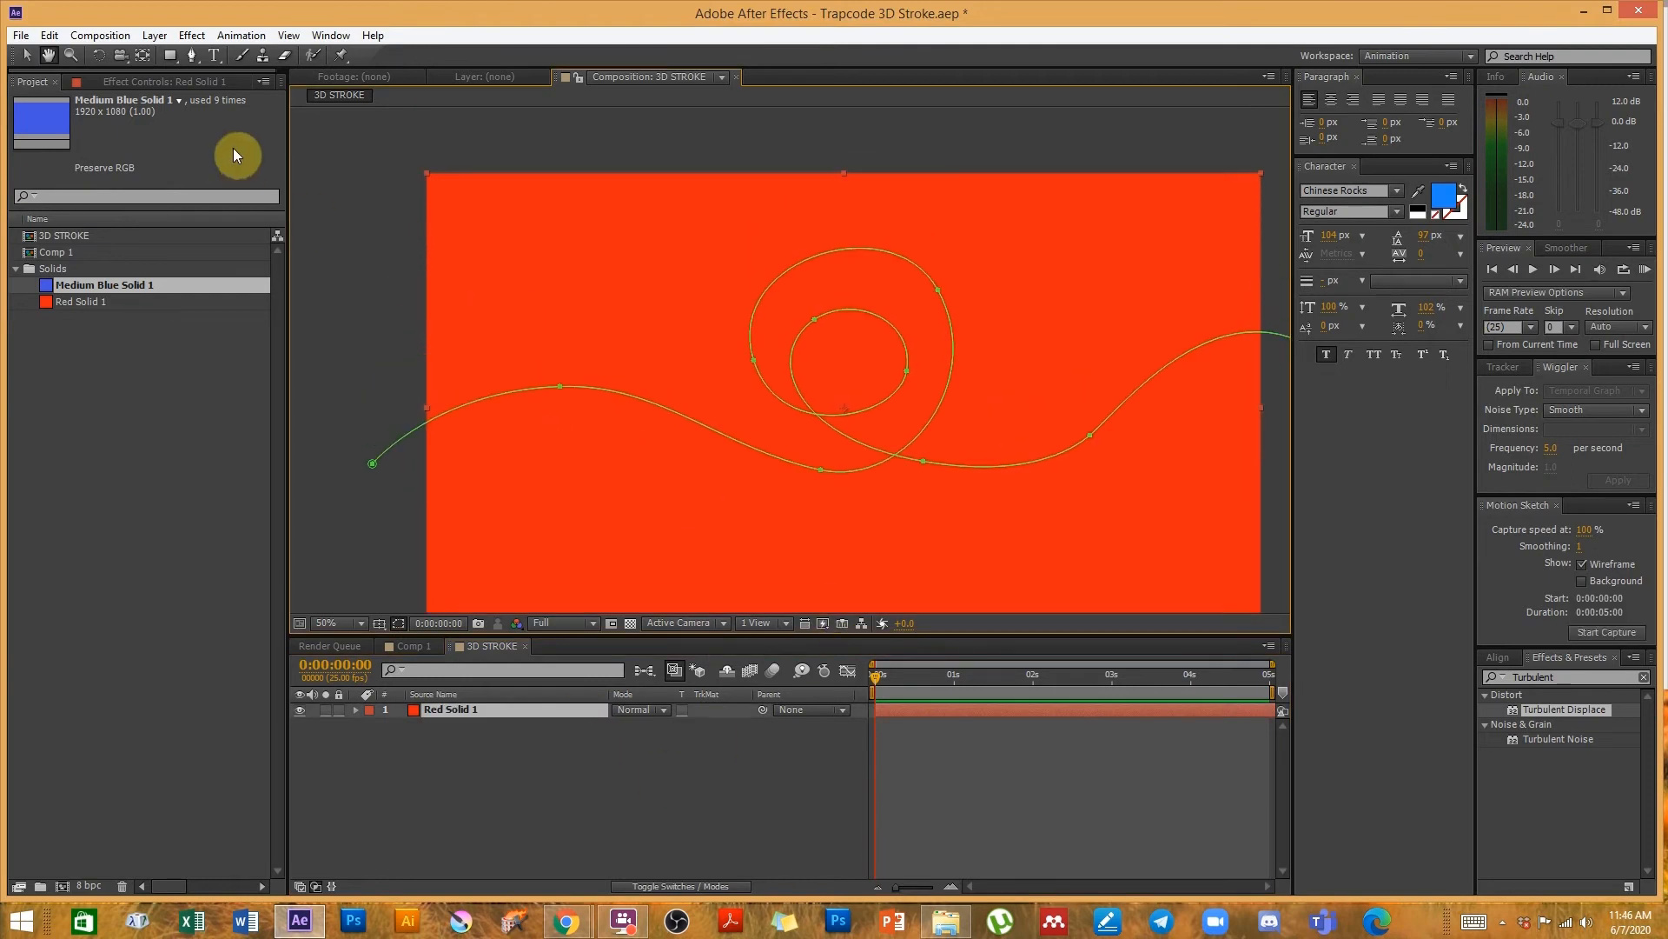
left_click(190, 35)
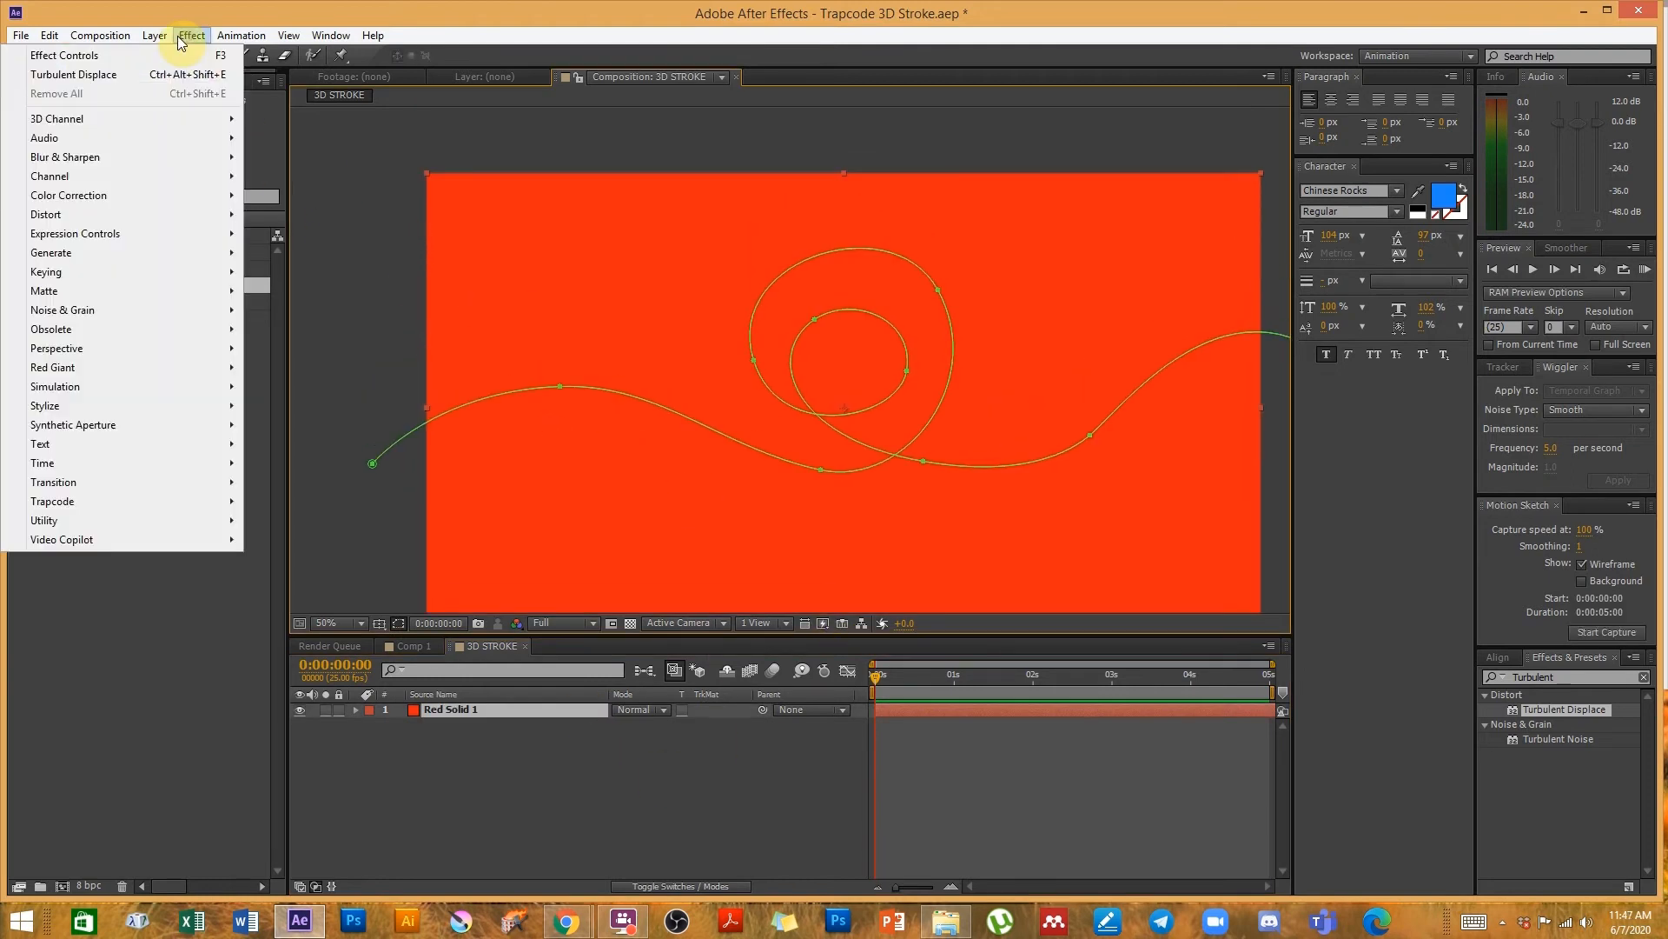
mouse_move(142, 503)
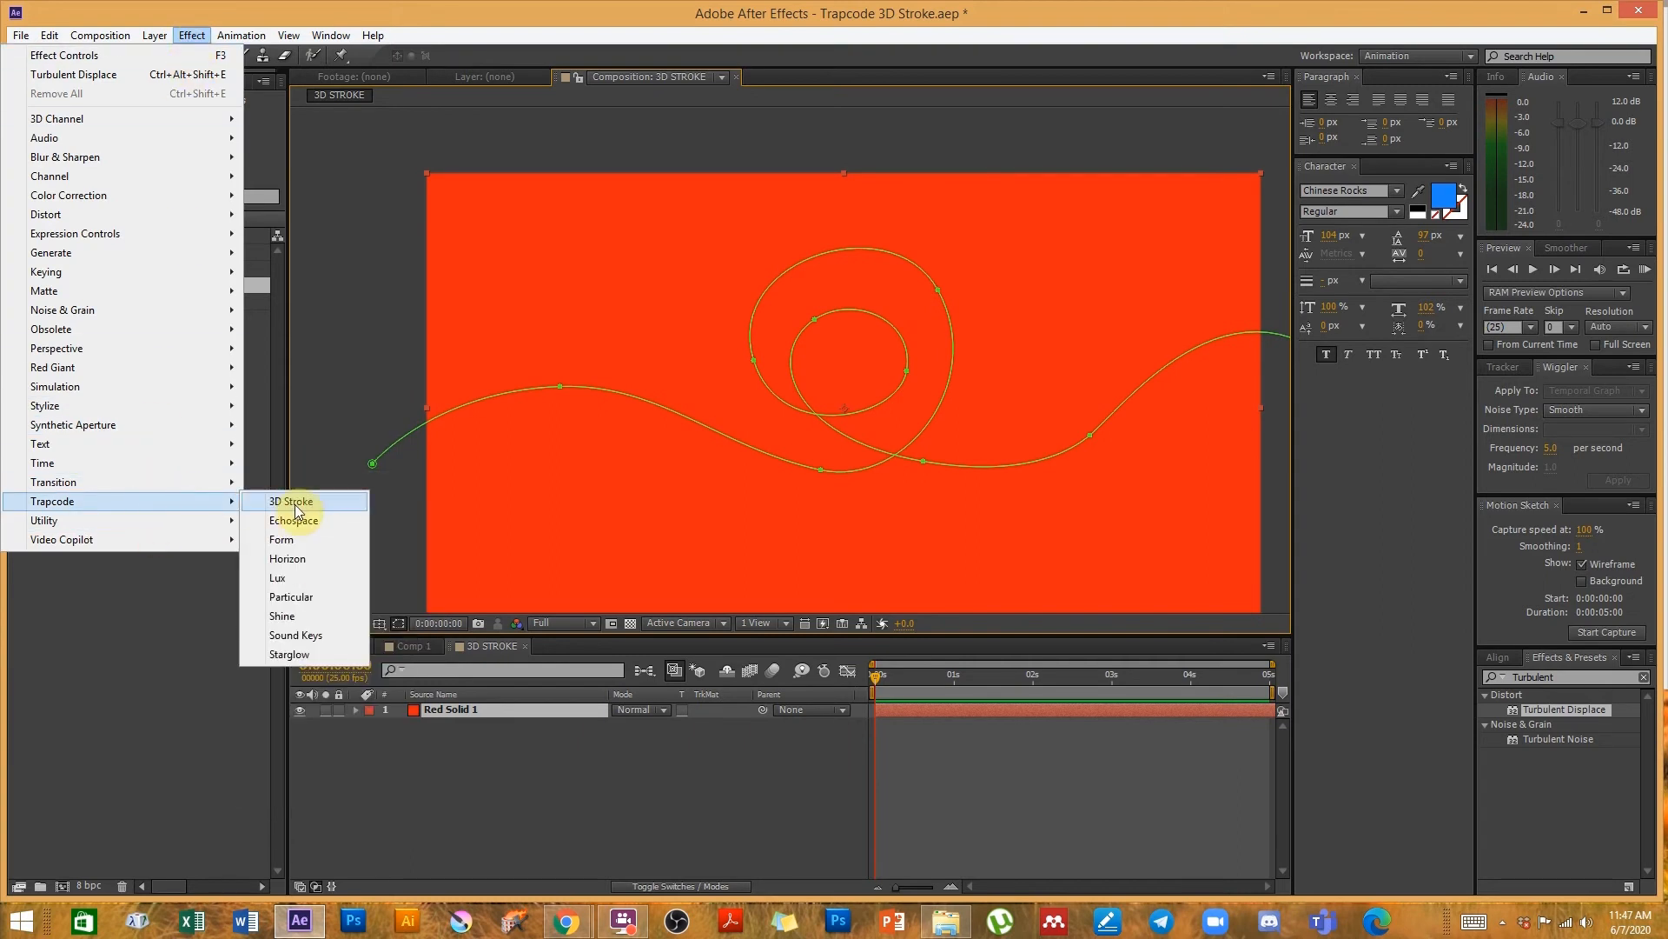
left_click(295, 504)
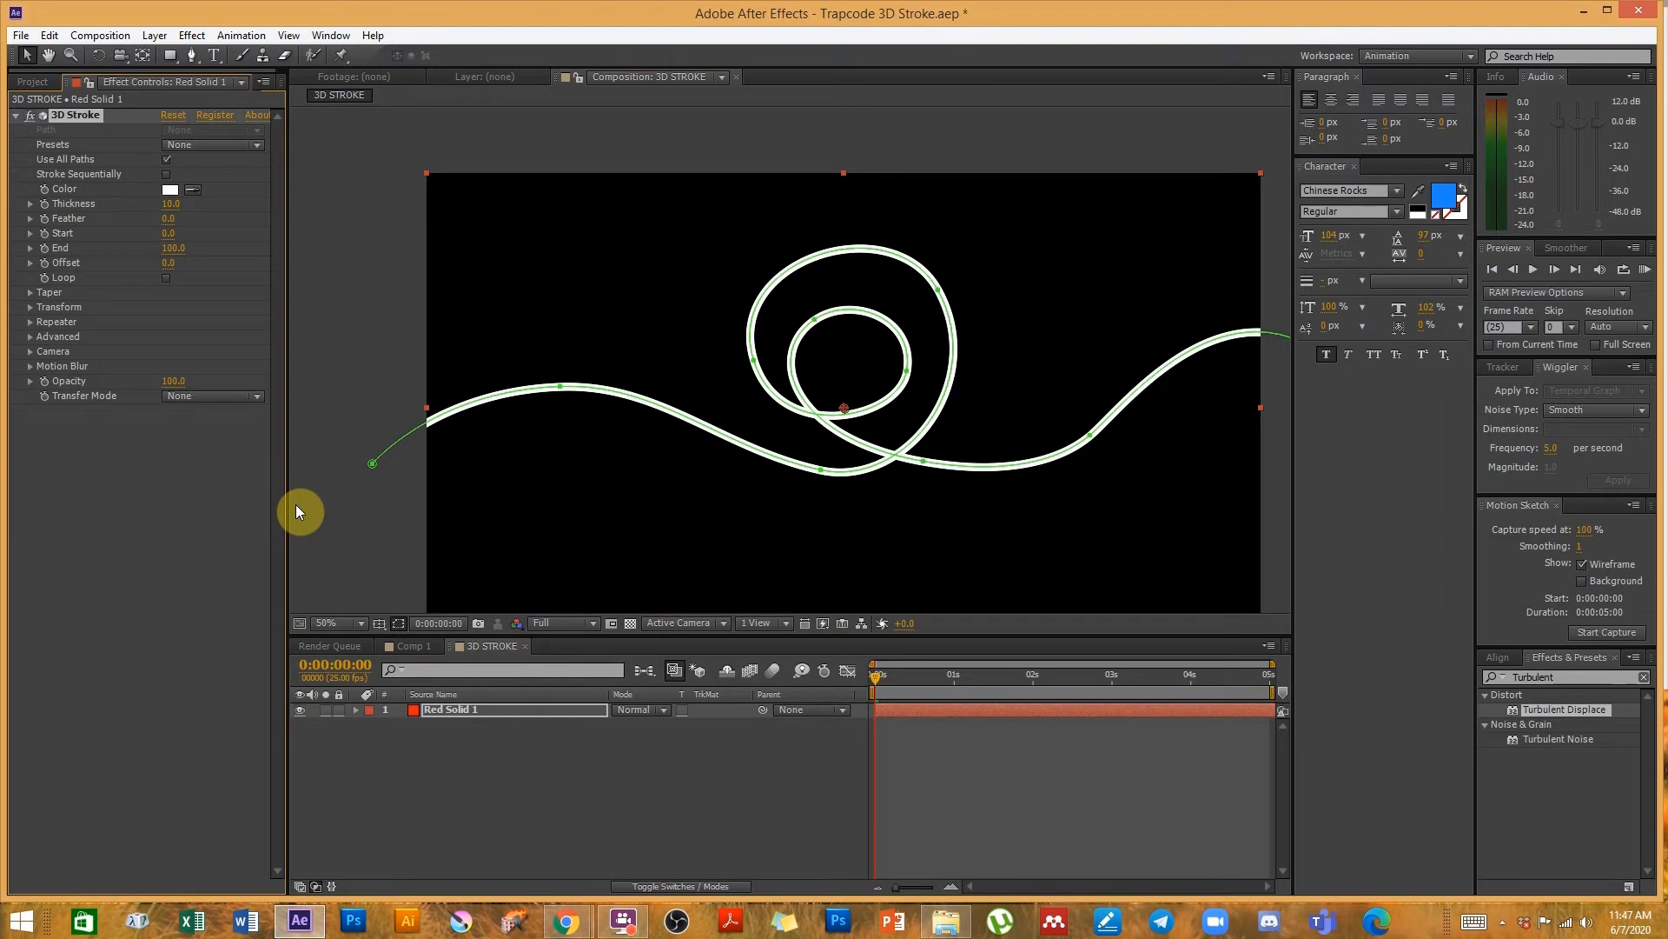
Step: Rename the red solid layer as STROKE 01
key("space")
left_click_drag(1009, 525, 953, 451)
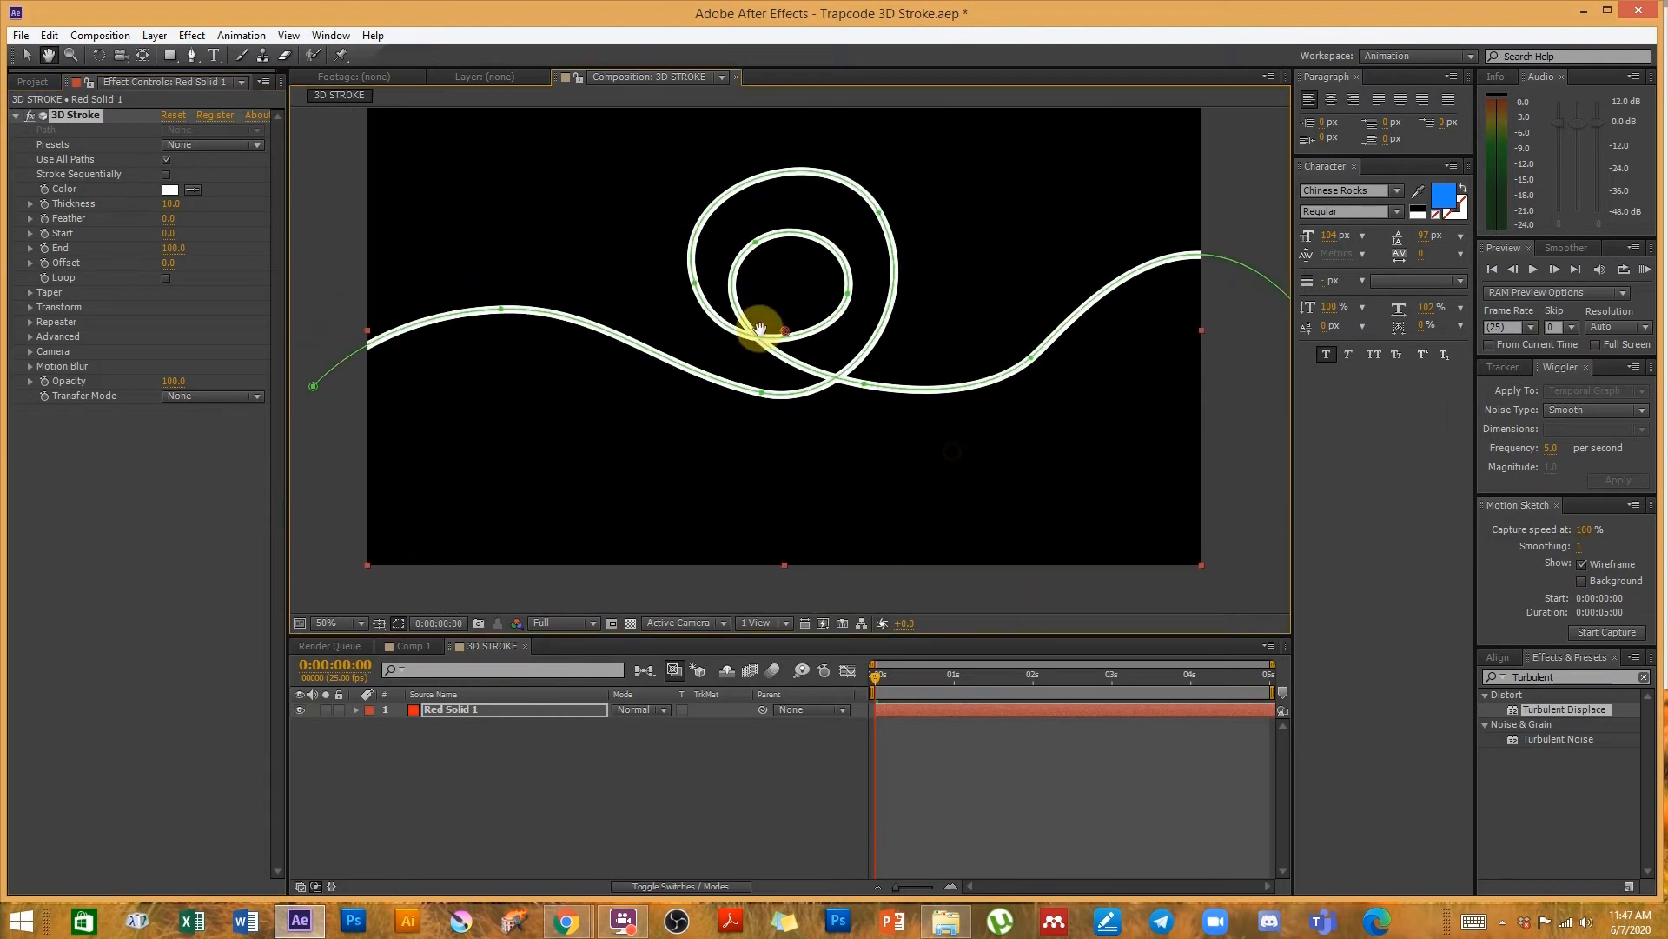
left_click_drag(769, 415, 799, 420)
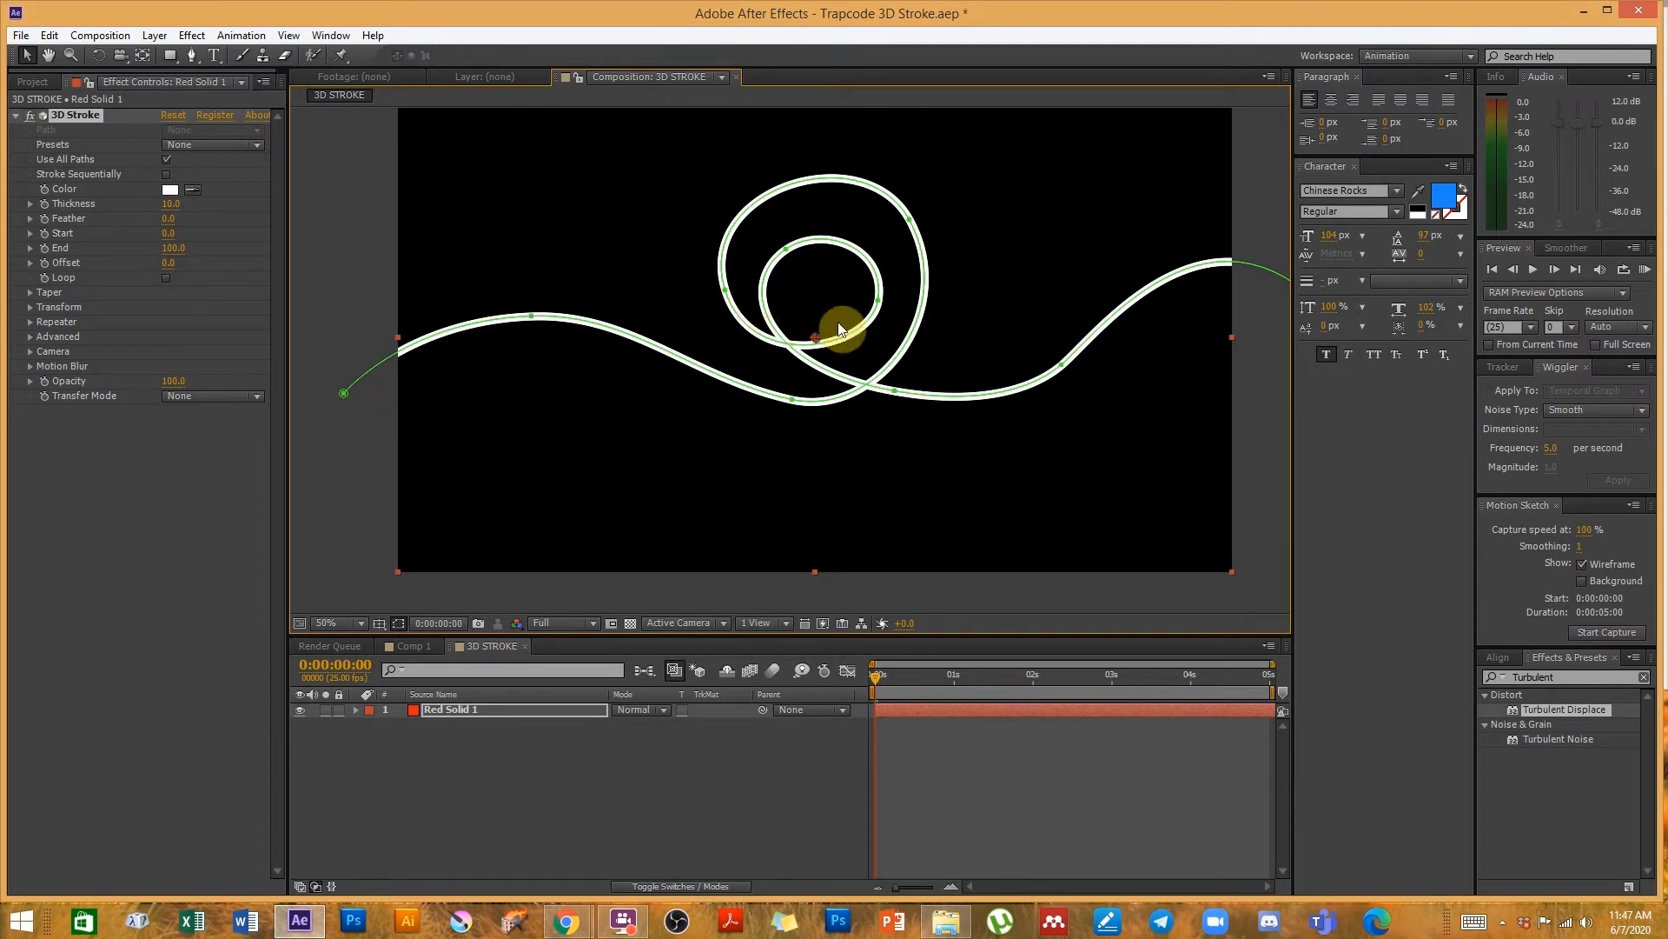
left_click(356, 710)
left_click(370, 725)
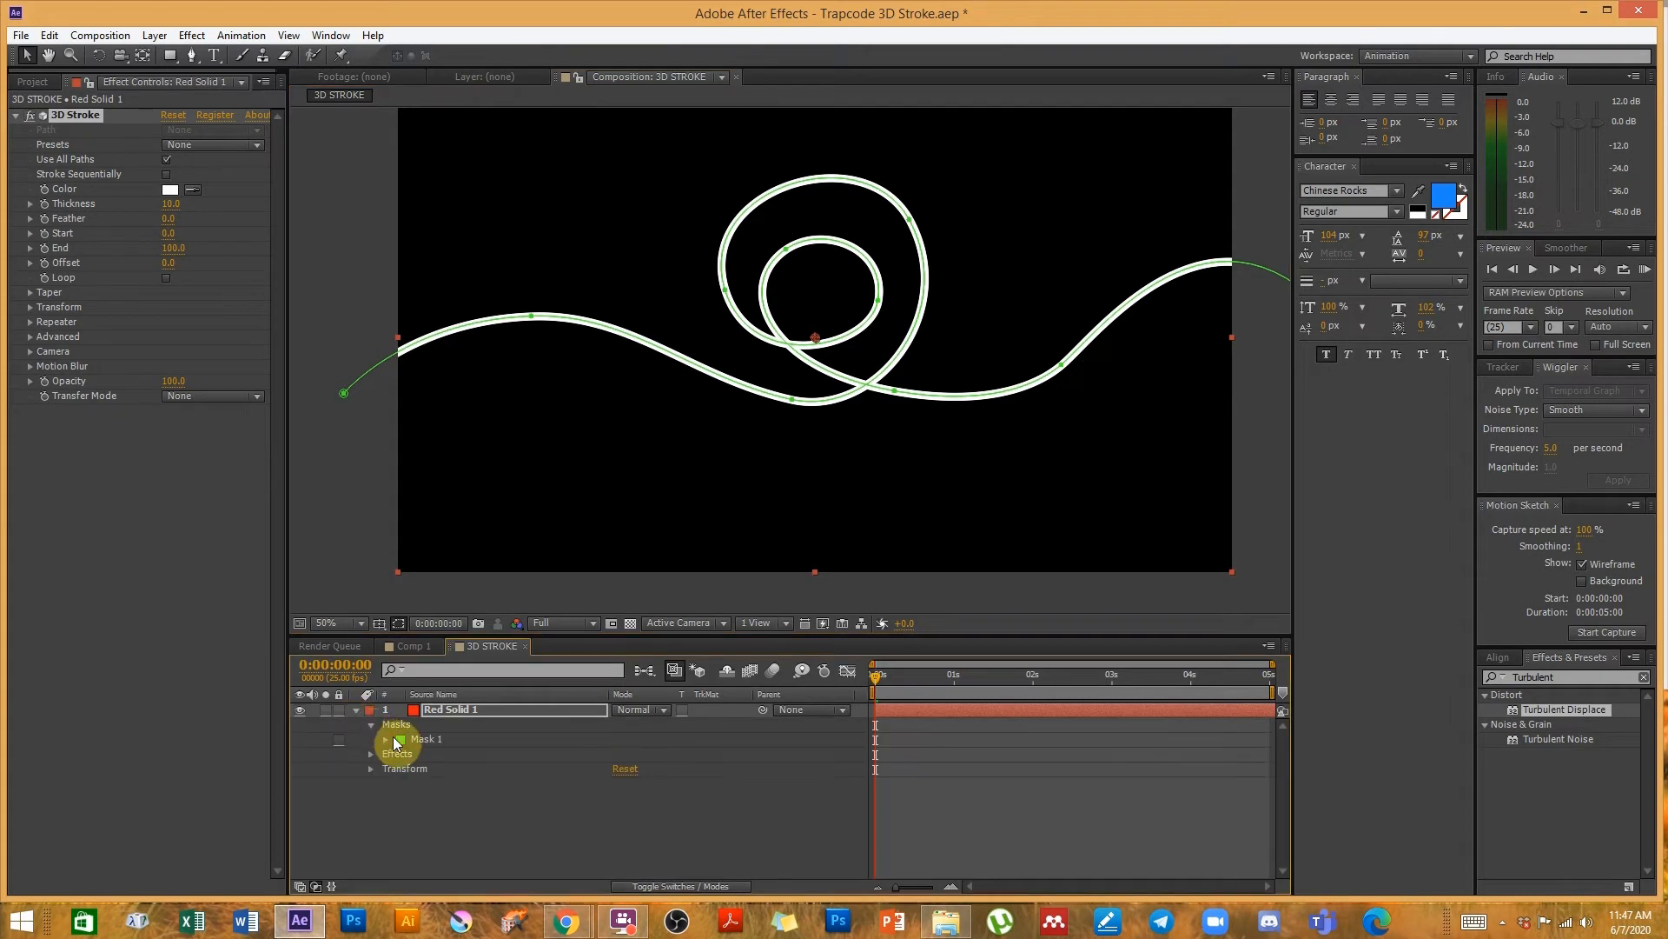
left_click(451, 711)
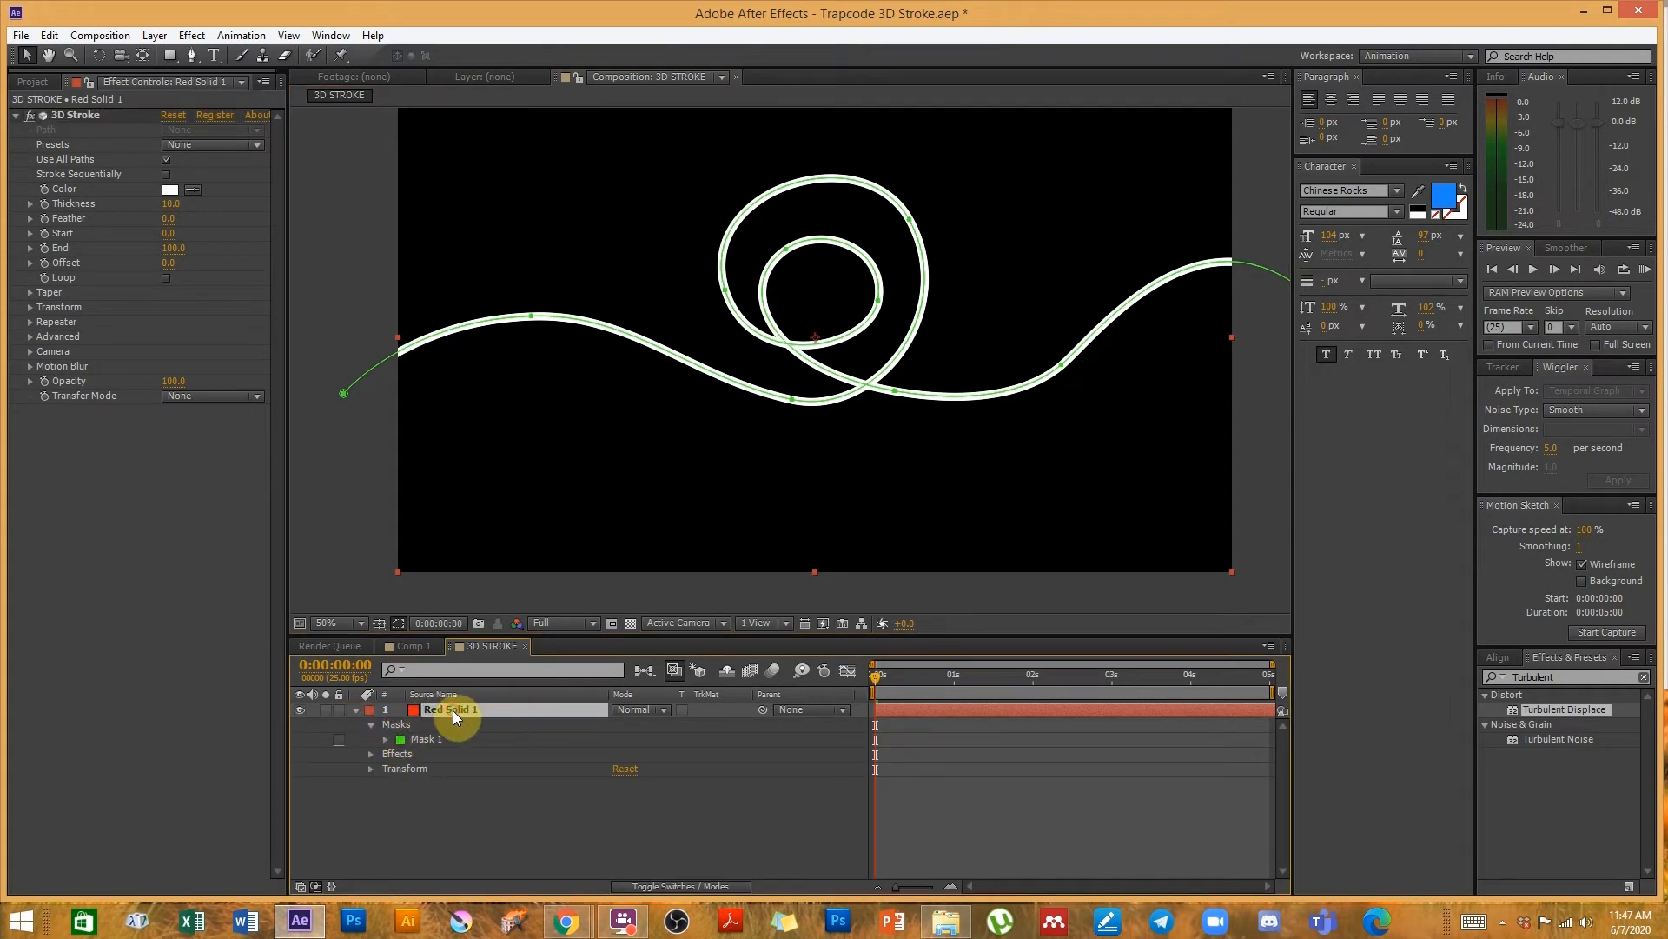
key("Return")
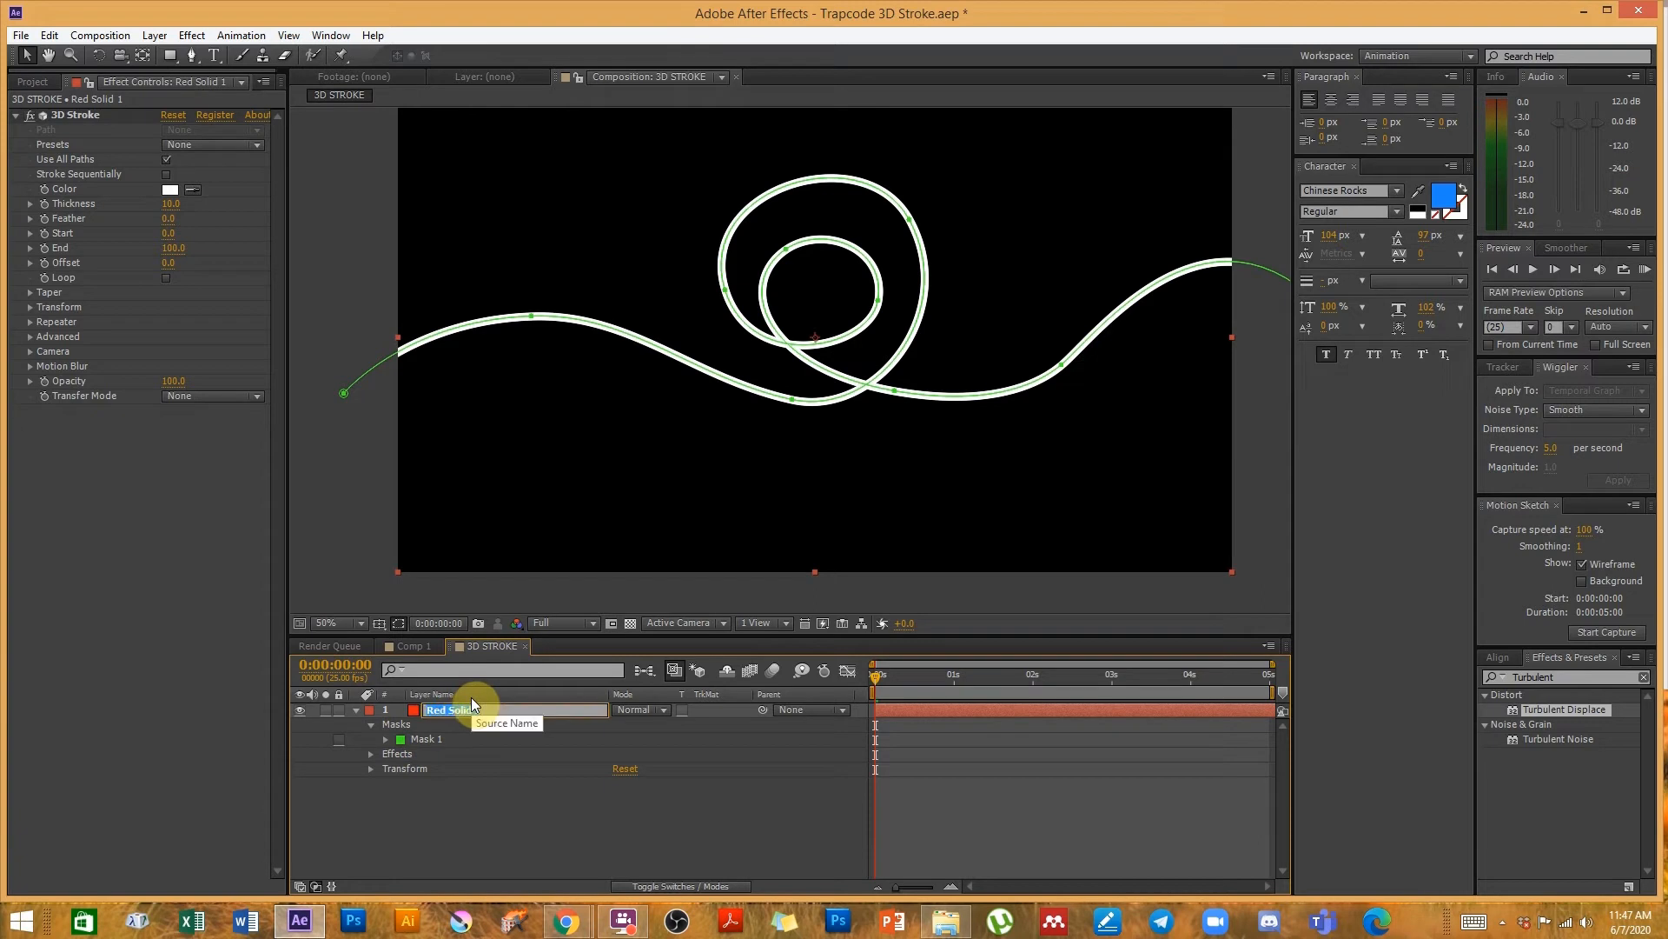
type("STROKE 01")
key("Return")
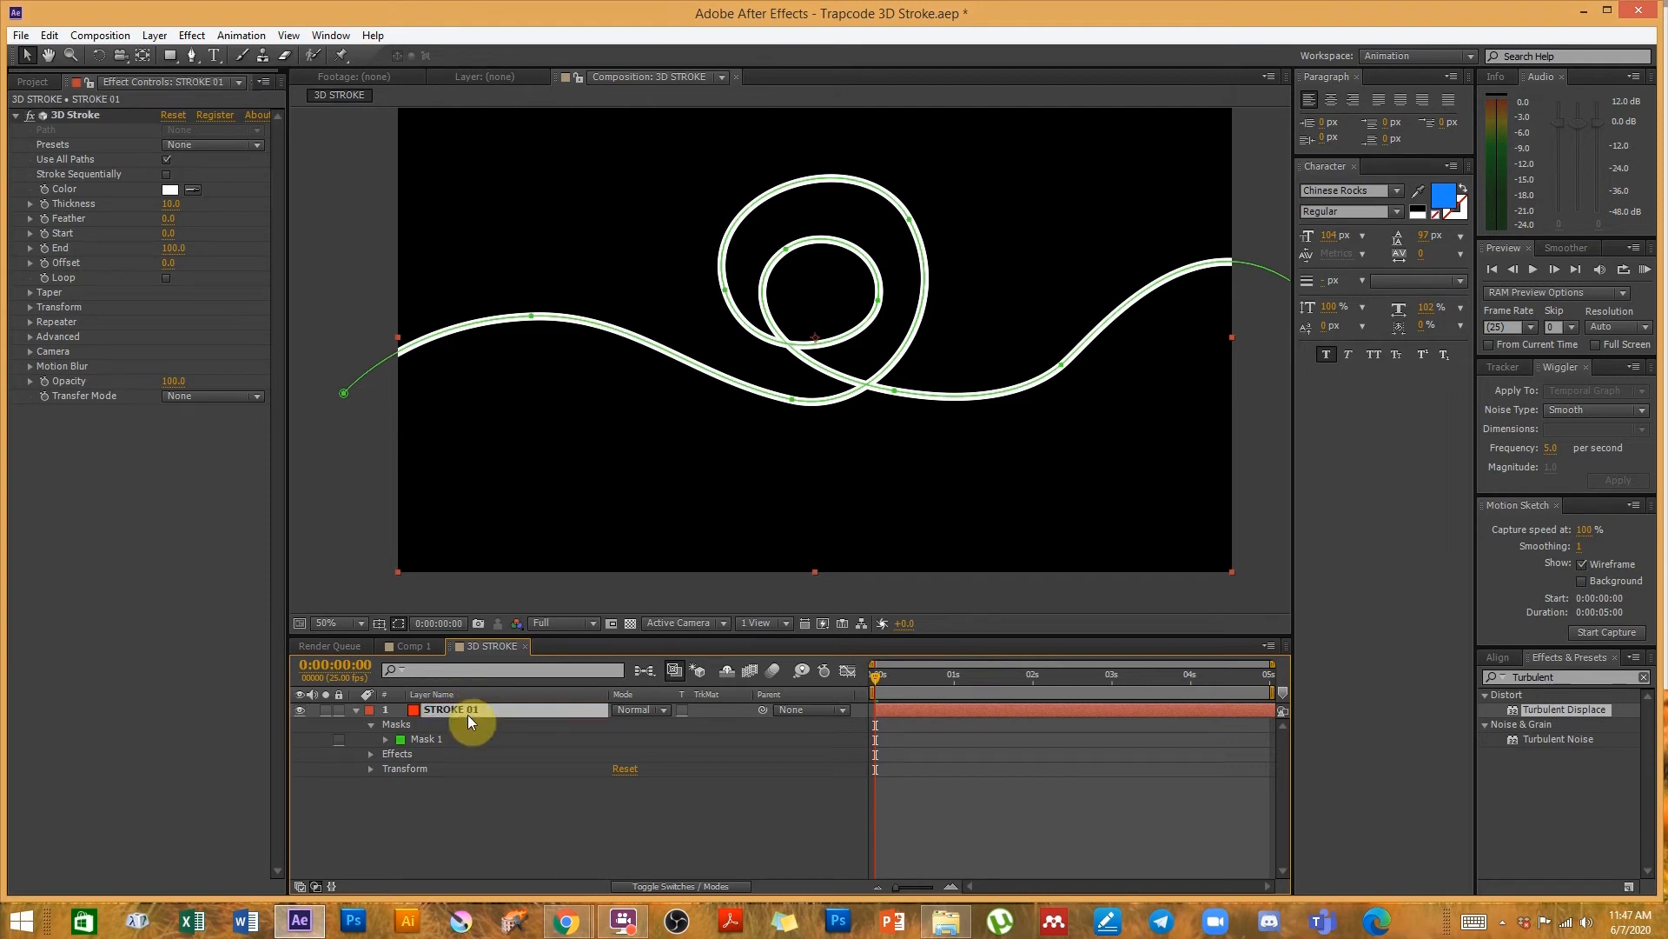
Step: Change Mask 1's outline color from green to blue
left_click(398, 739)
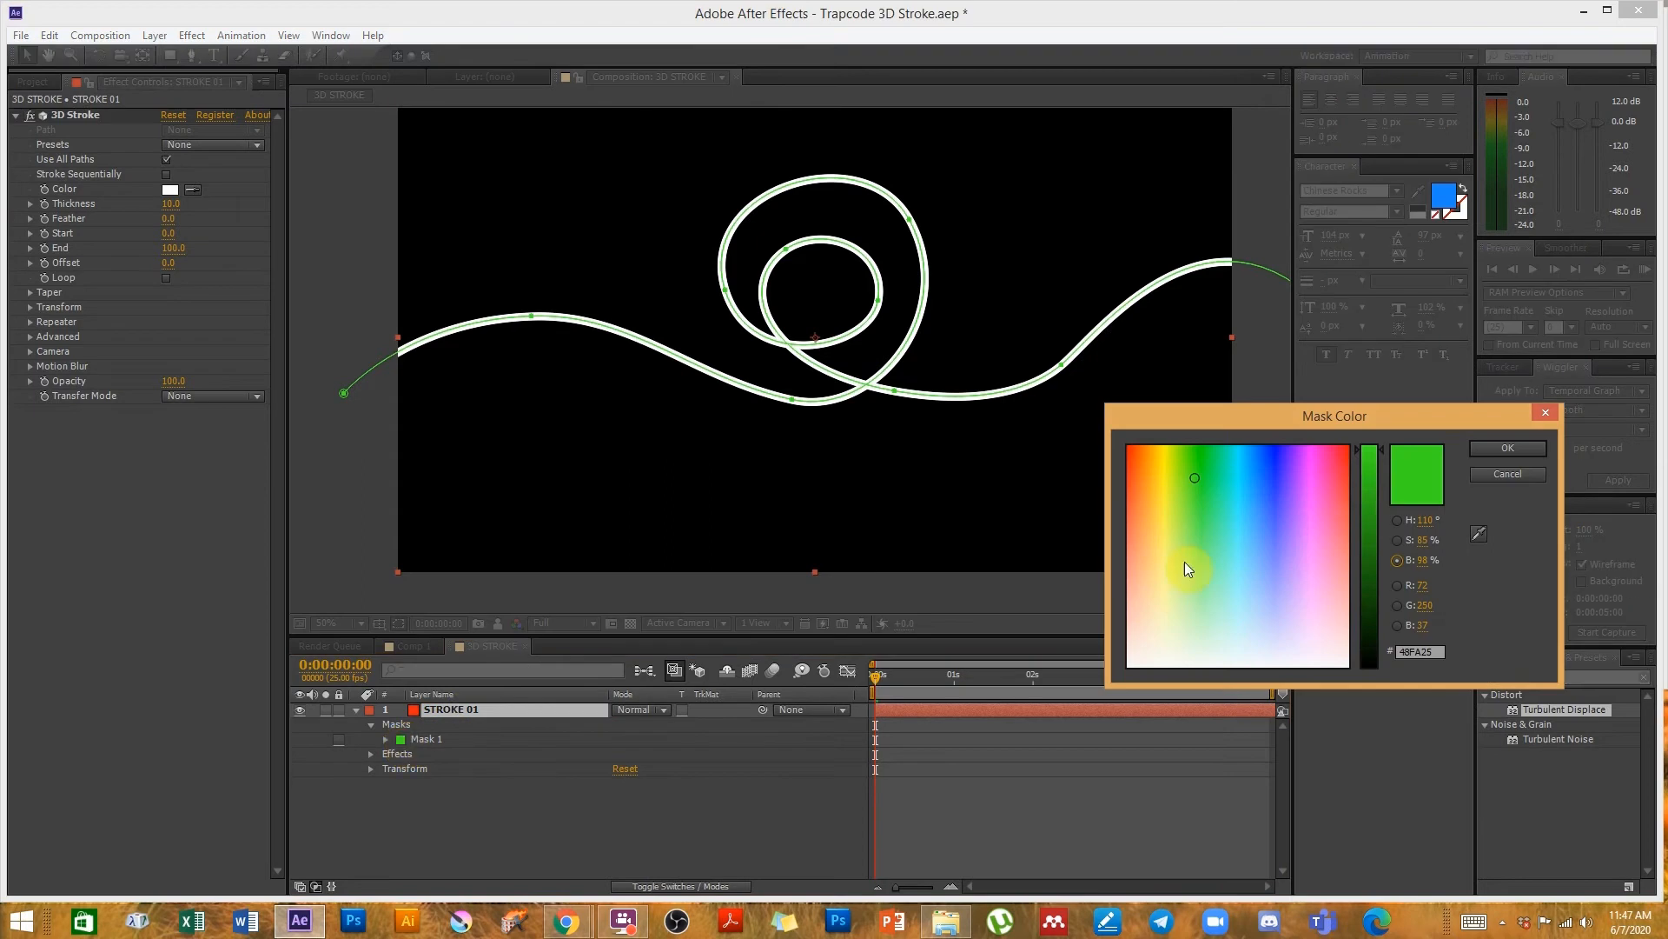
left_click_drag(1179, 475, 1266, 456)
left_click(1519, 447)
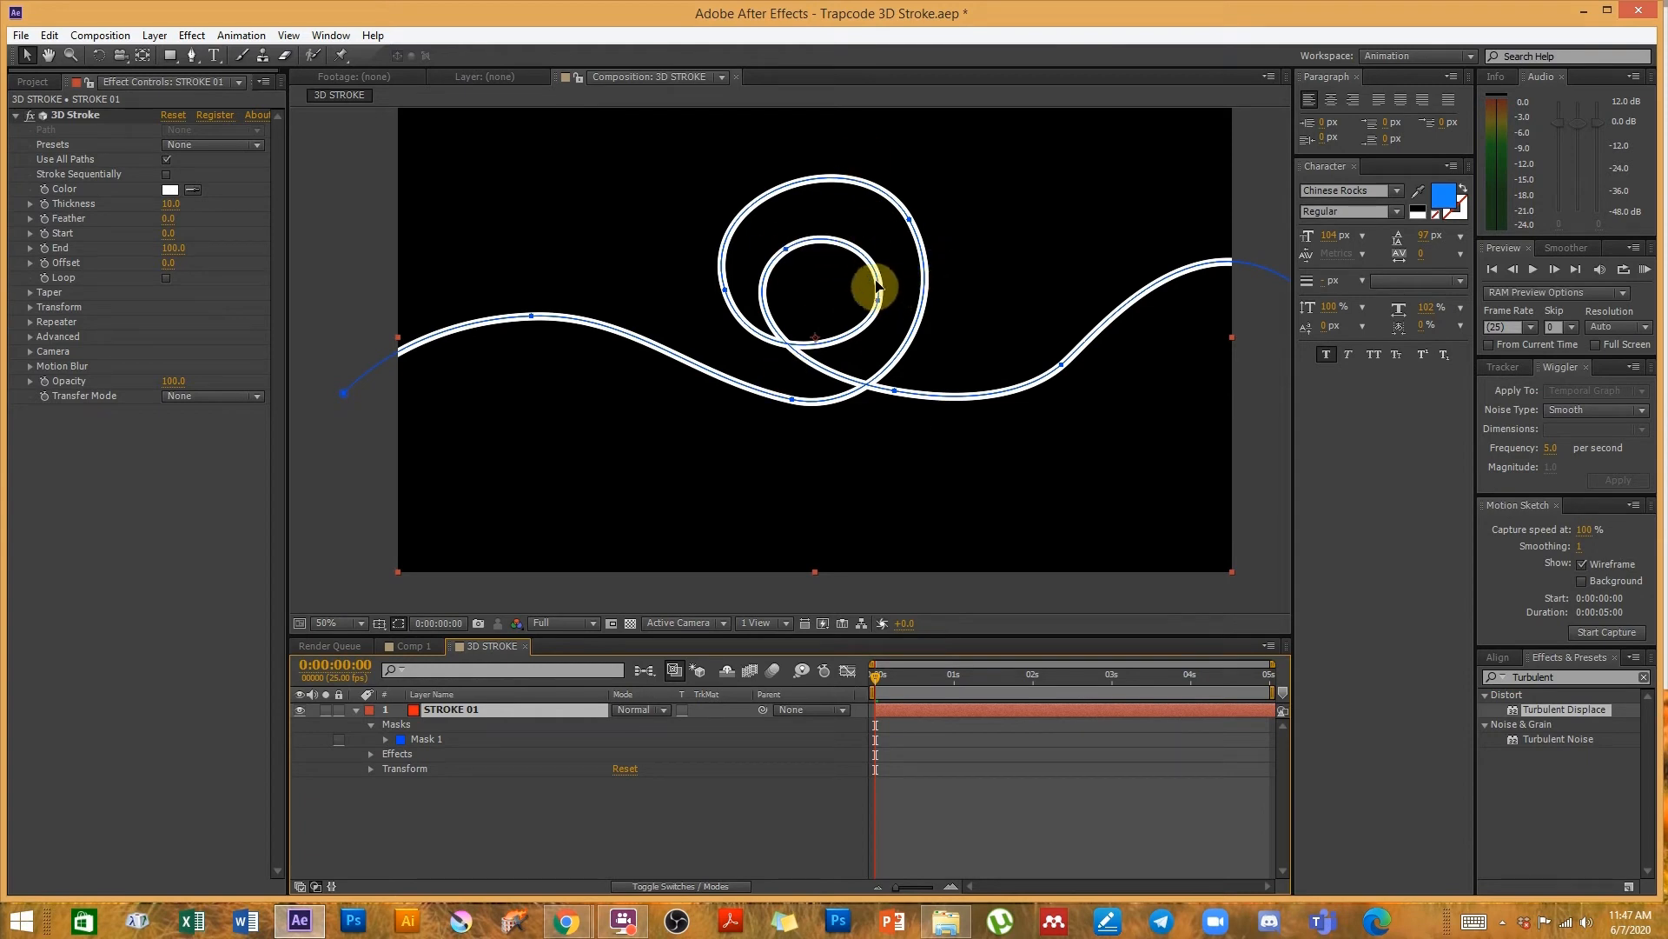
Step: Fine-tune the handles of the outer loop's left point and of the dip before the loop to smooth the path
left_click(724, 290)
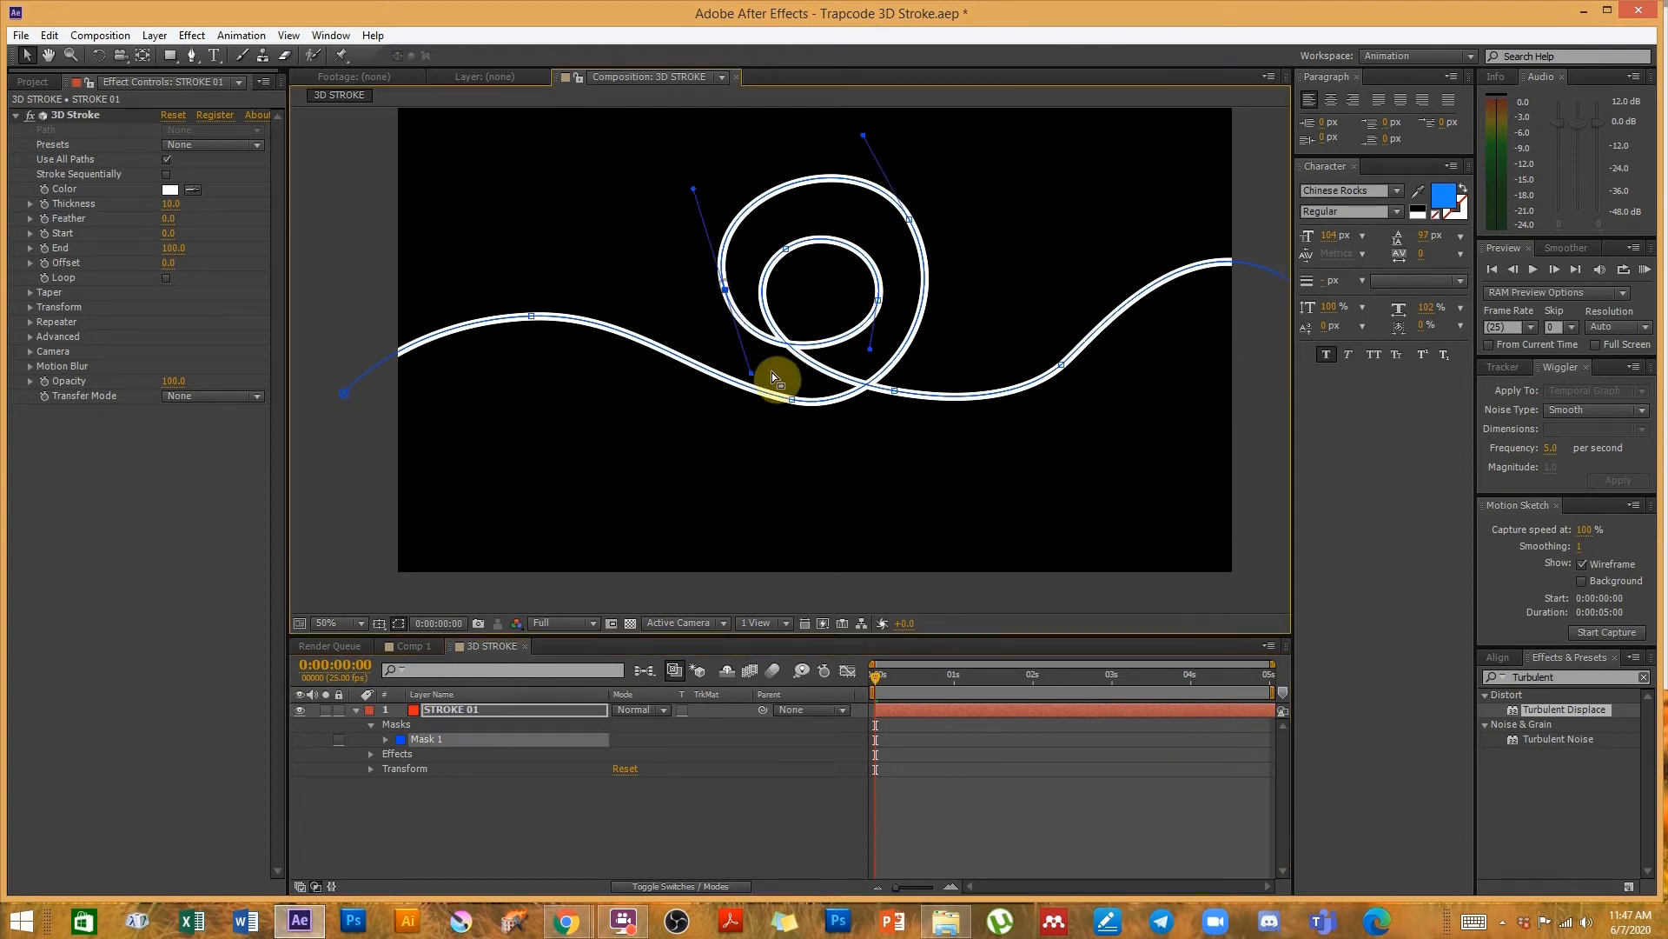
mouse_move(750, 378)
left_mouse_down()
mouse_move(744, 358)
mouse_move(754, 368)
left_mouse_up()
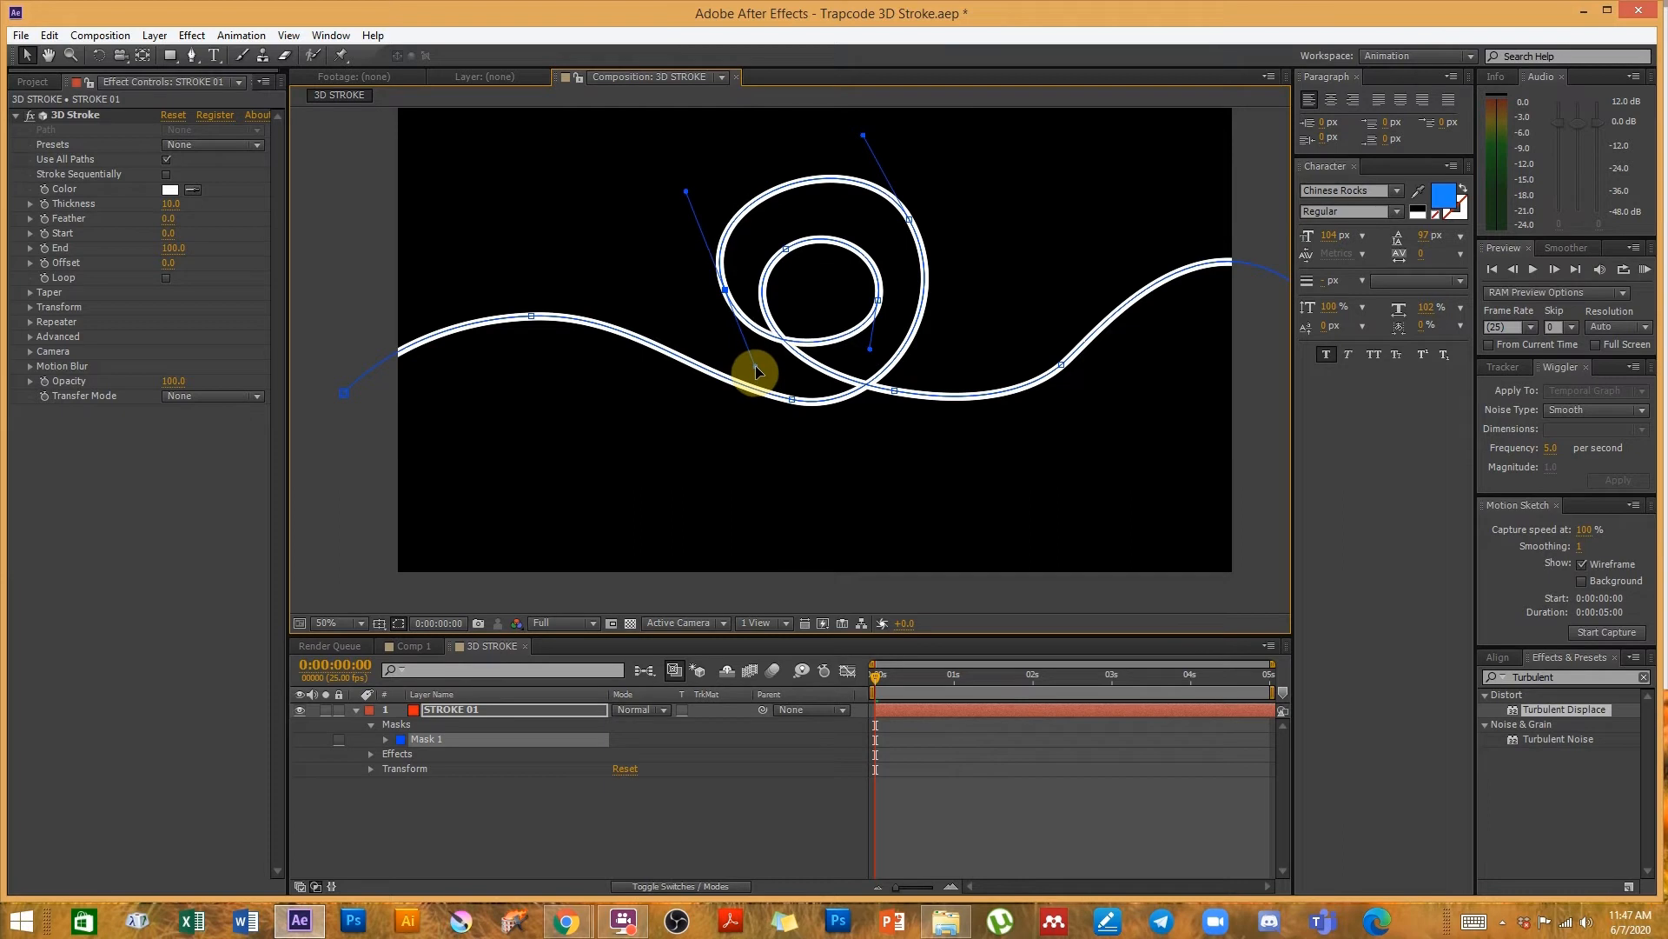
left_click(790, 399)
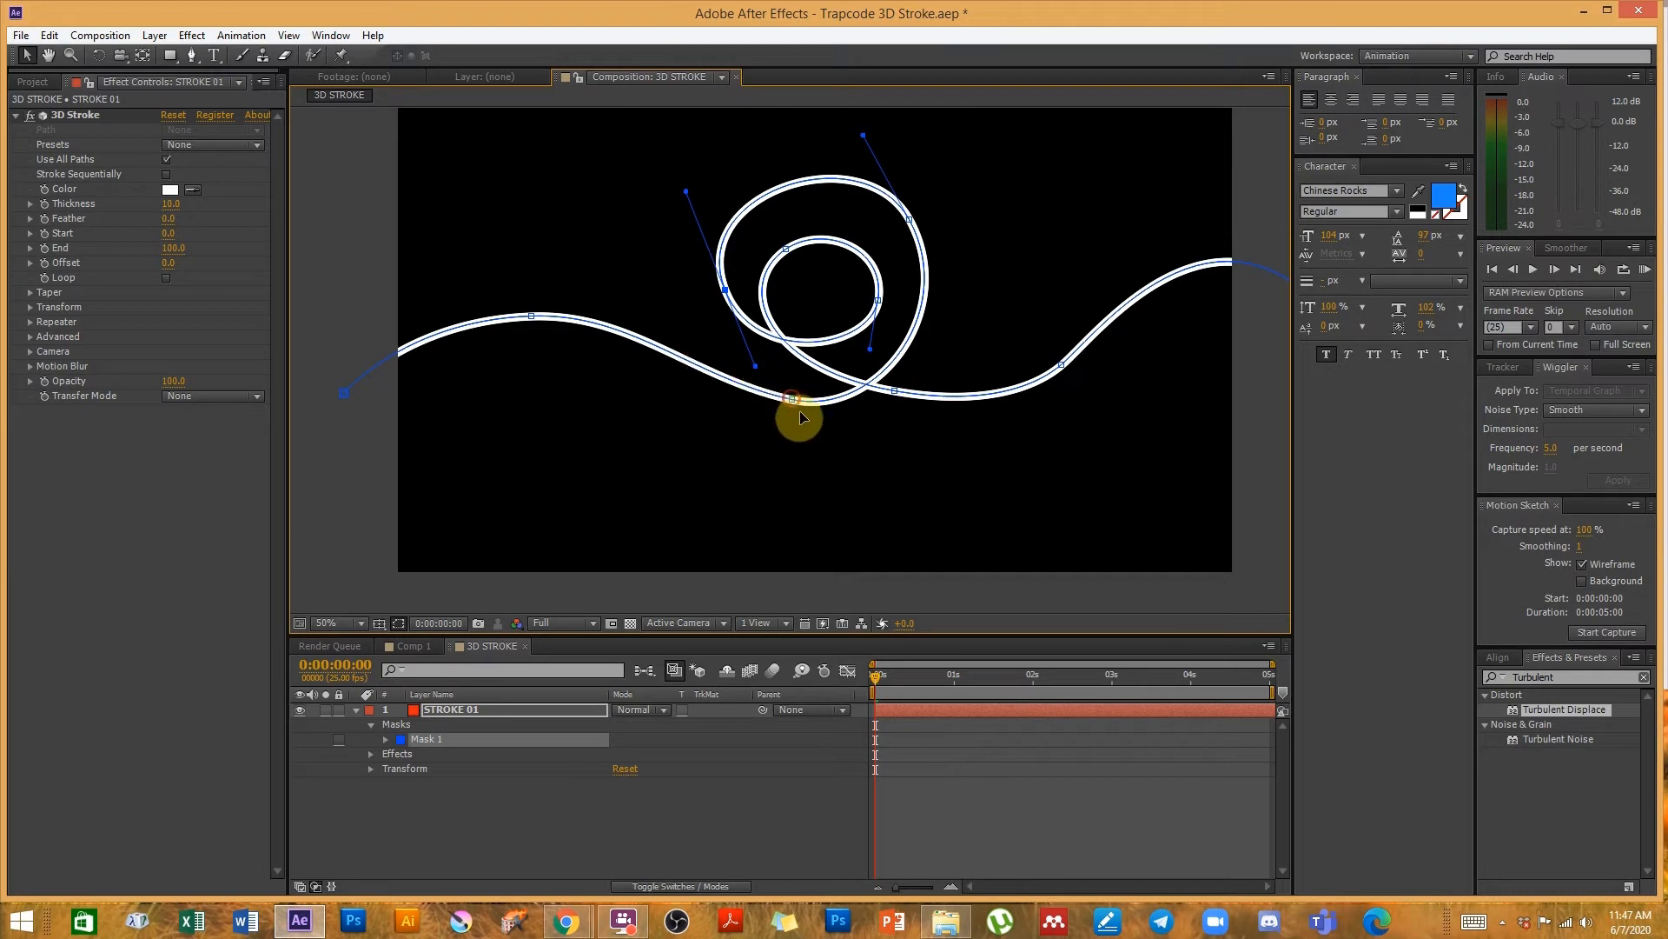
left_click_drag(693, 380, 706, 389)
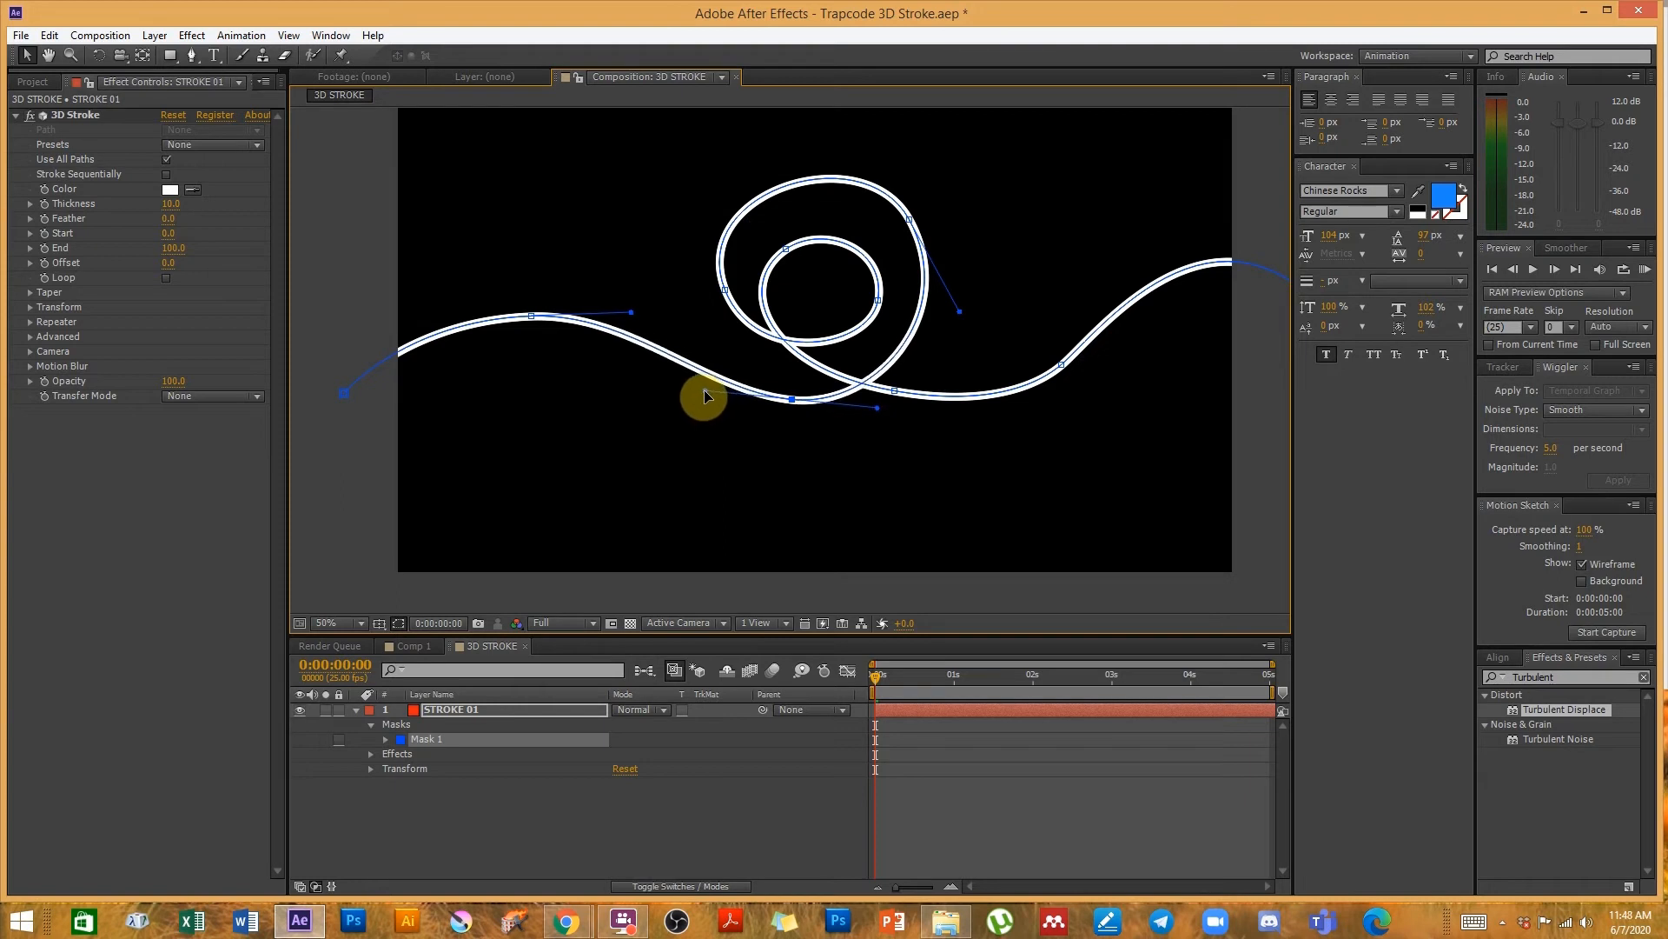
left_click(718, 487)
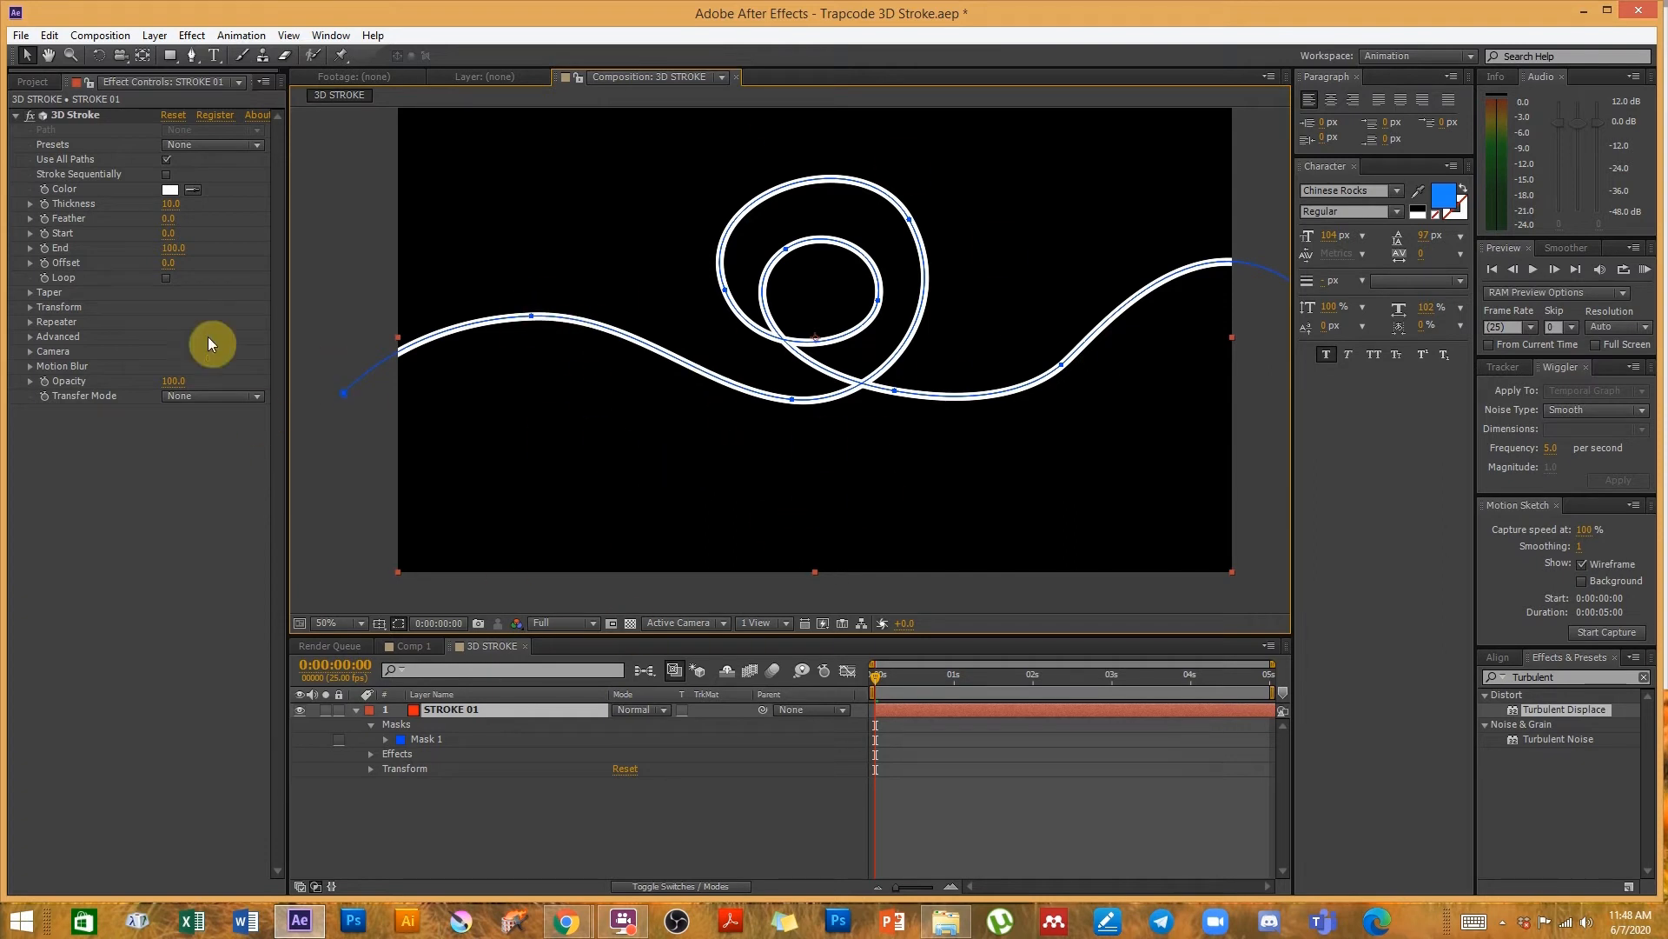
Step: Set the 3D Stroke thickness to 18.4 and its color to light cyan-blue
left_click_drag(172, 203, 246, 204)
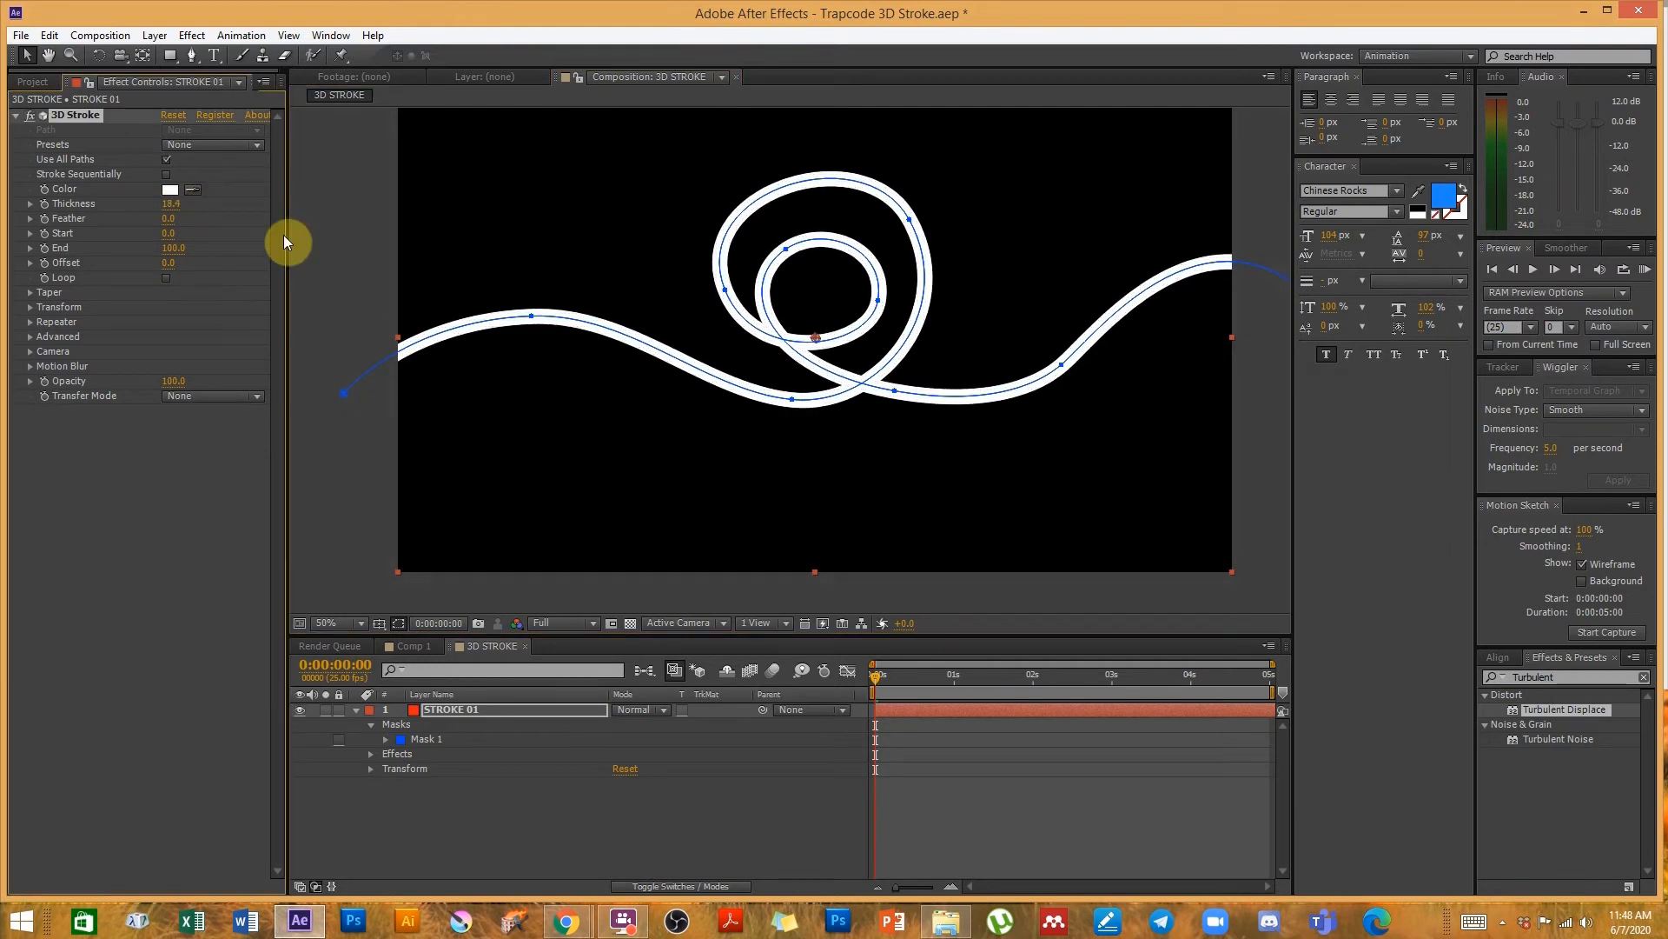
left_click(171, 189)
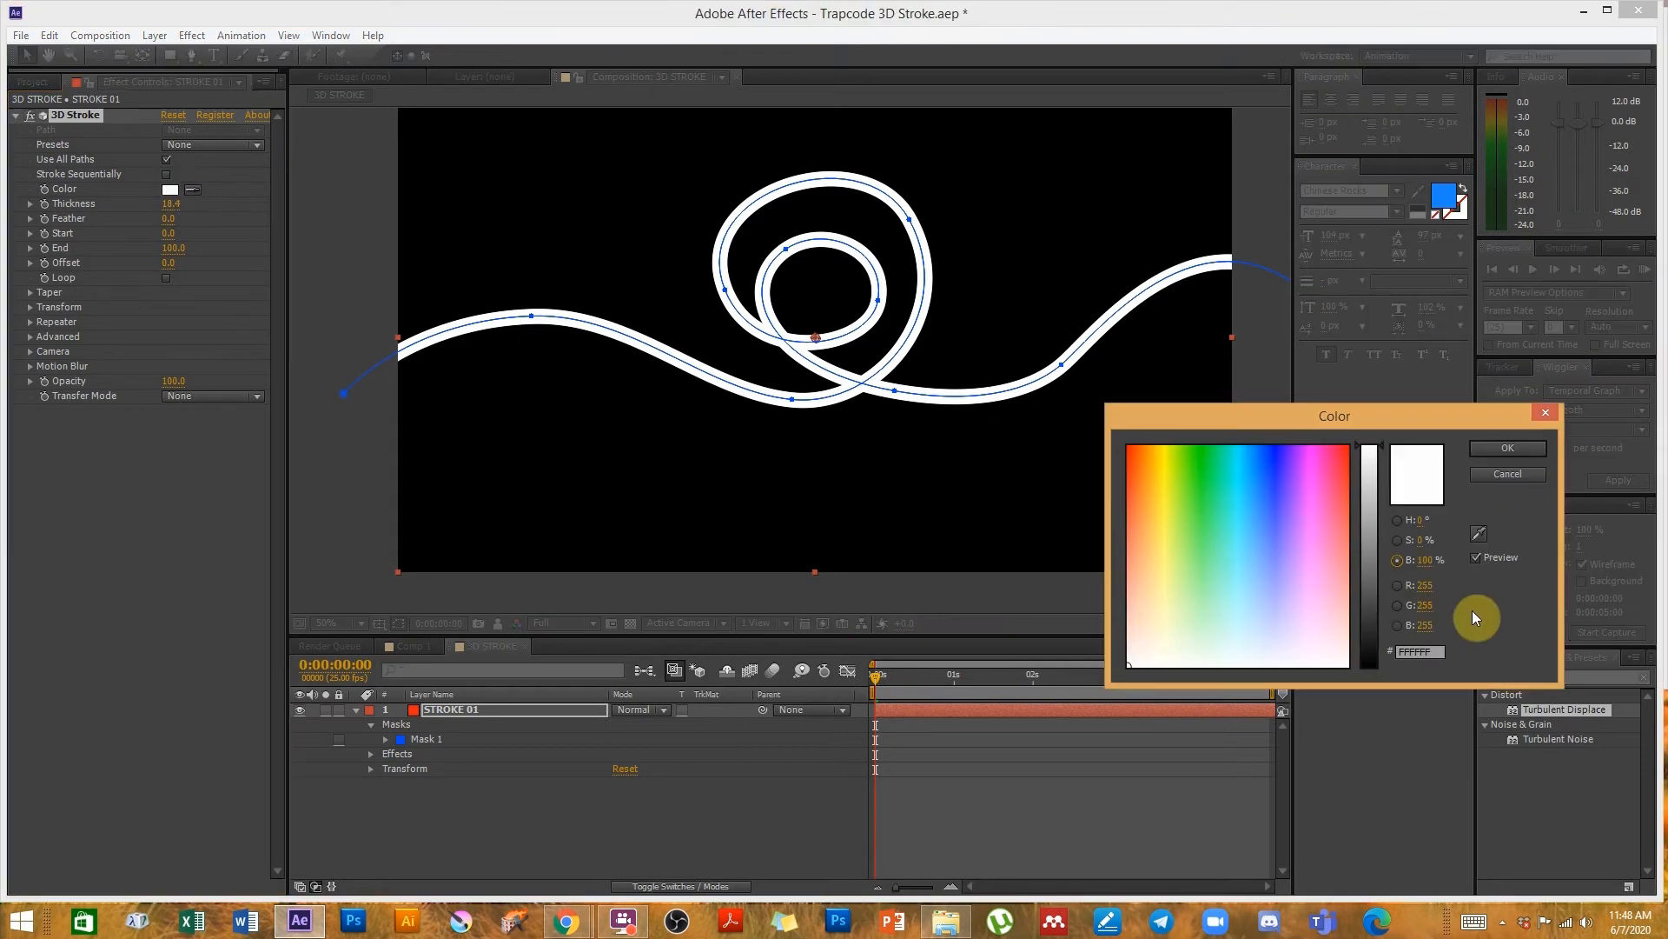
left_click_drag(1219, 535, 1235, 492)
left_click(1530, 445)
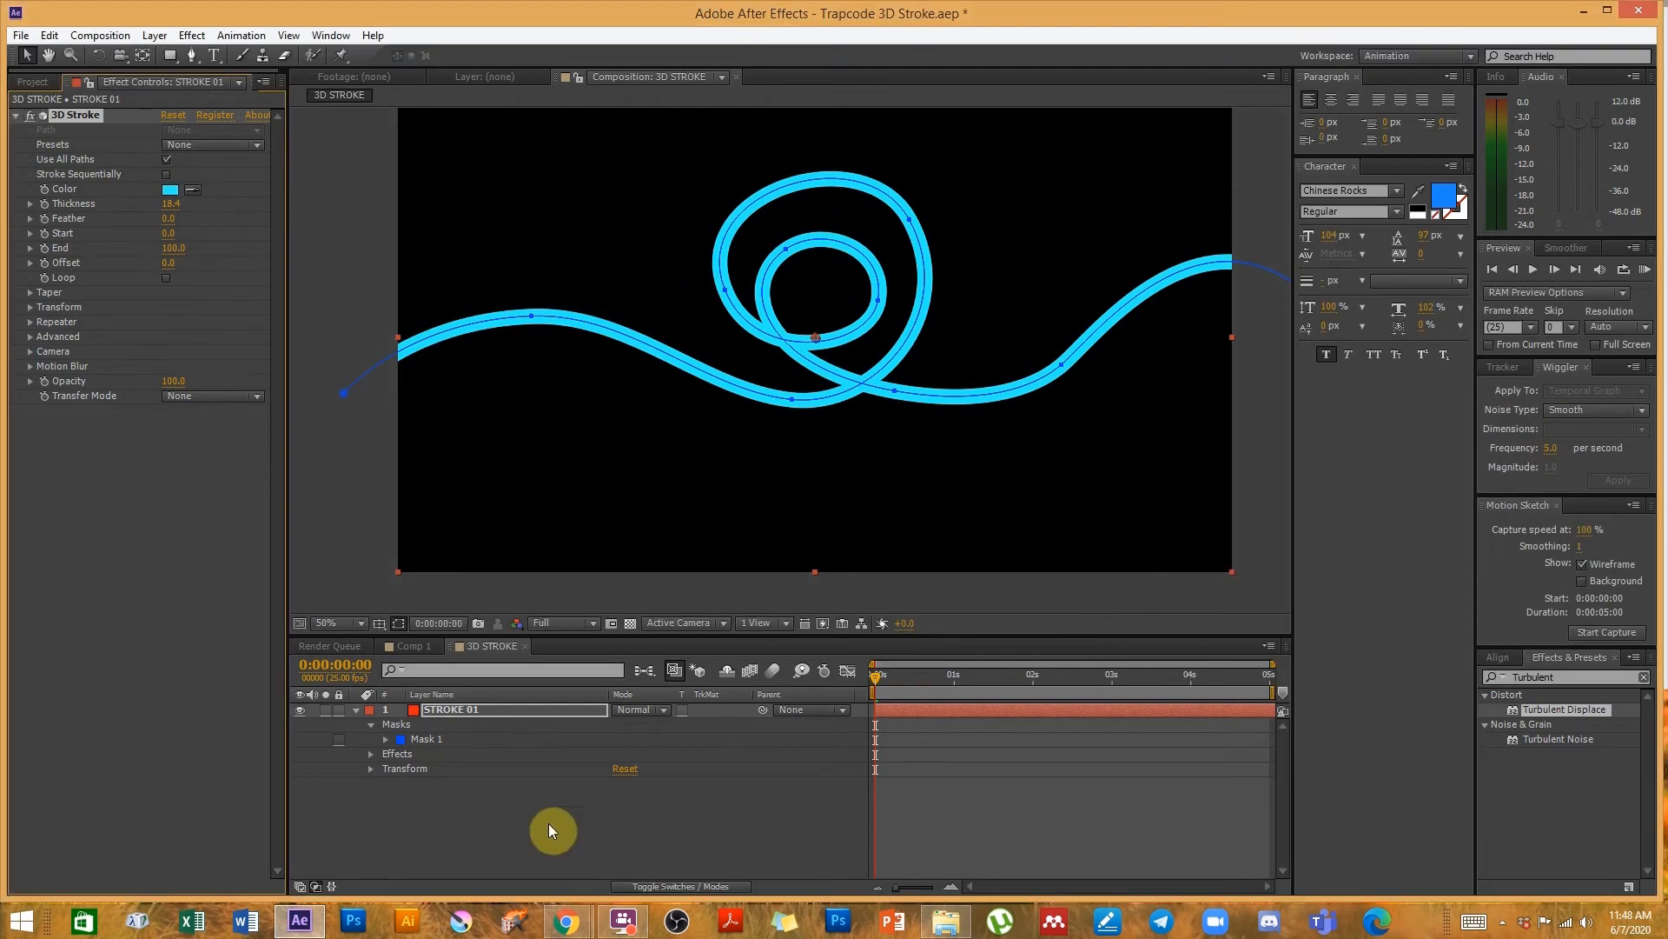
left_click(477, 794)
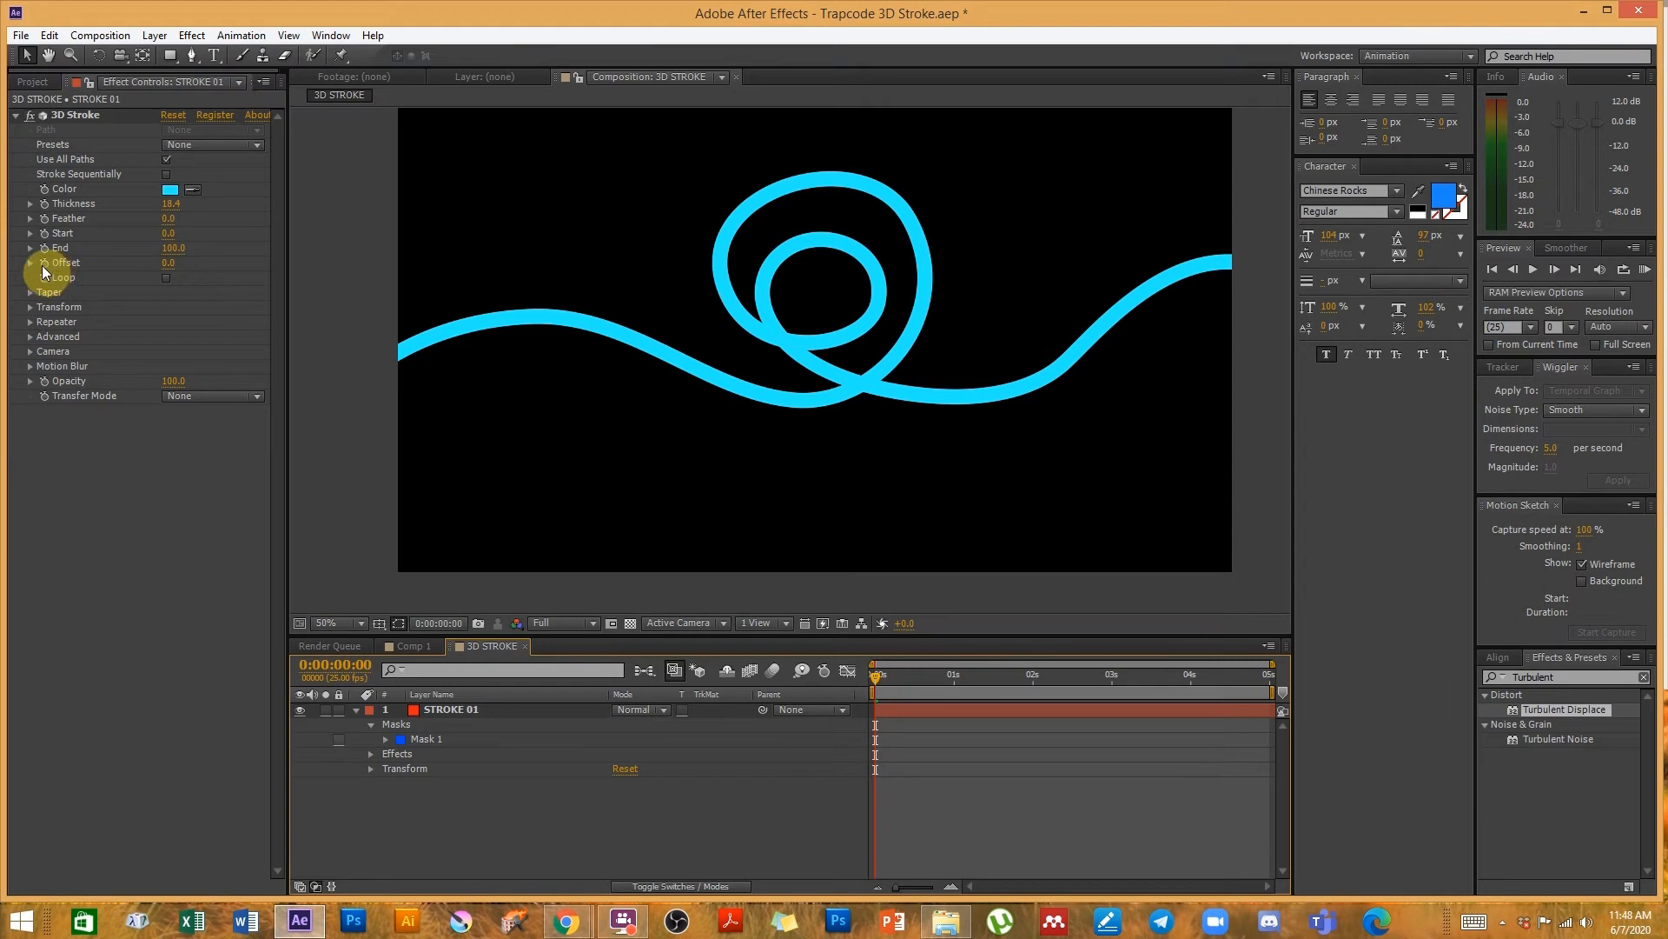
Step: Set the stroke's Offset to -100, keyframe it at the start of the composition, and reveal the keyframe in the timeline
mouse_move(171, 274)
left_mouse_down()
mouse_move(65, 271)
mouse_move(187, 270)
mouse_move(152, 257)
left_mouse_up()
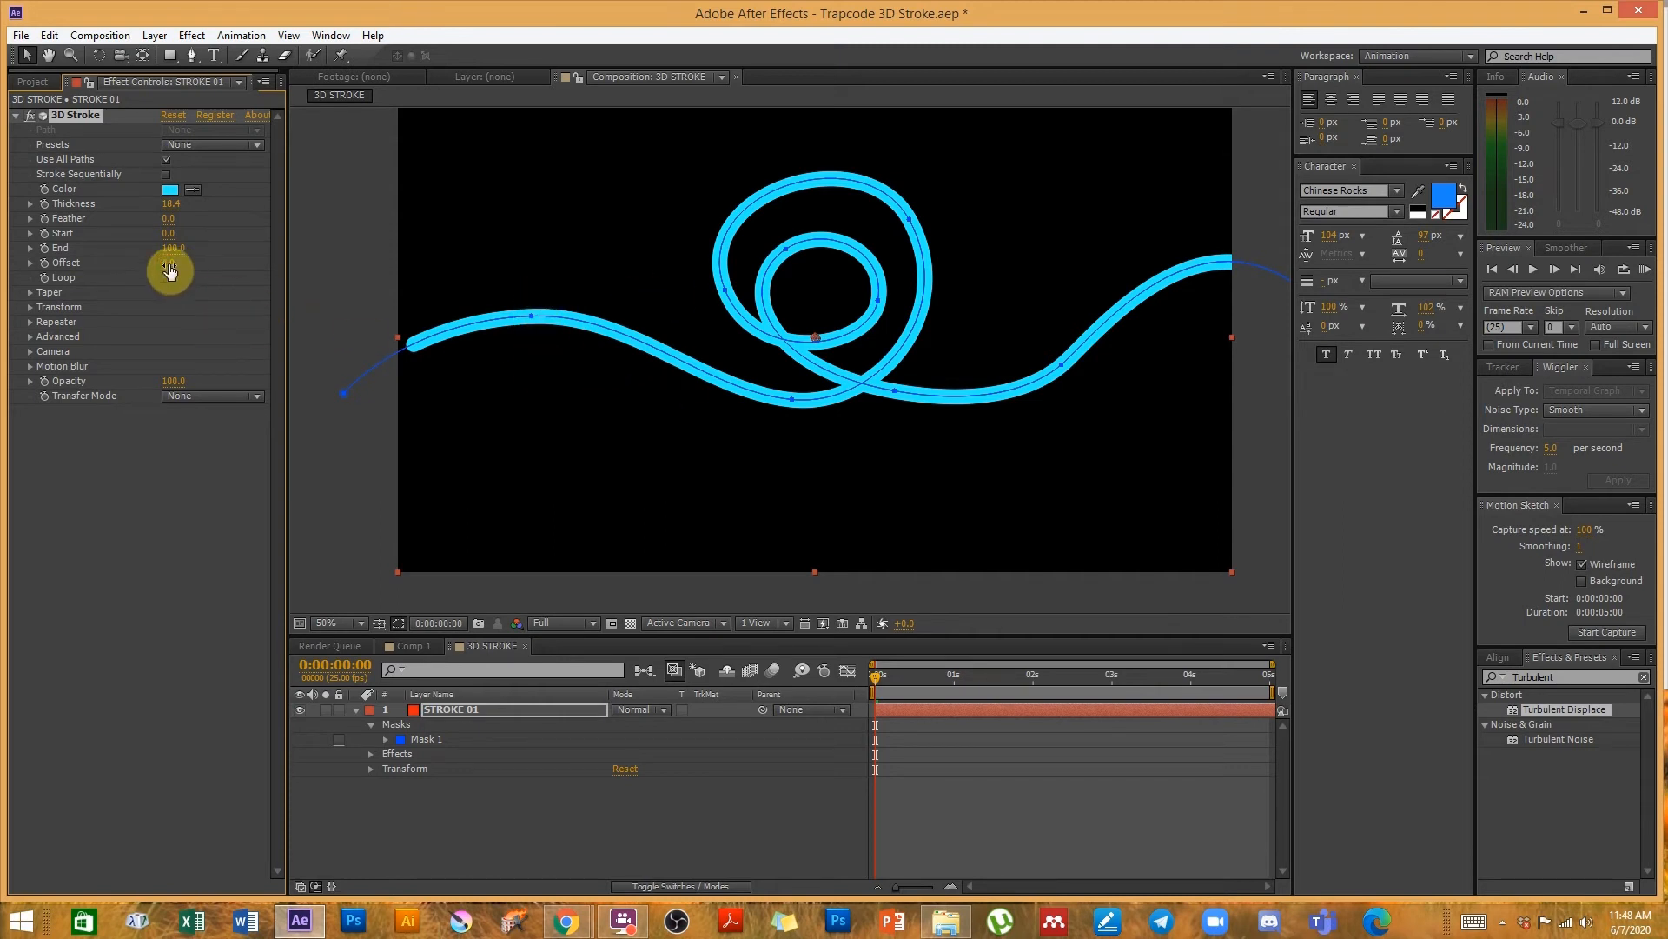
left_click(732, 826)
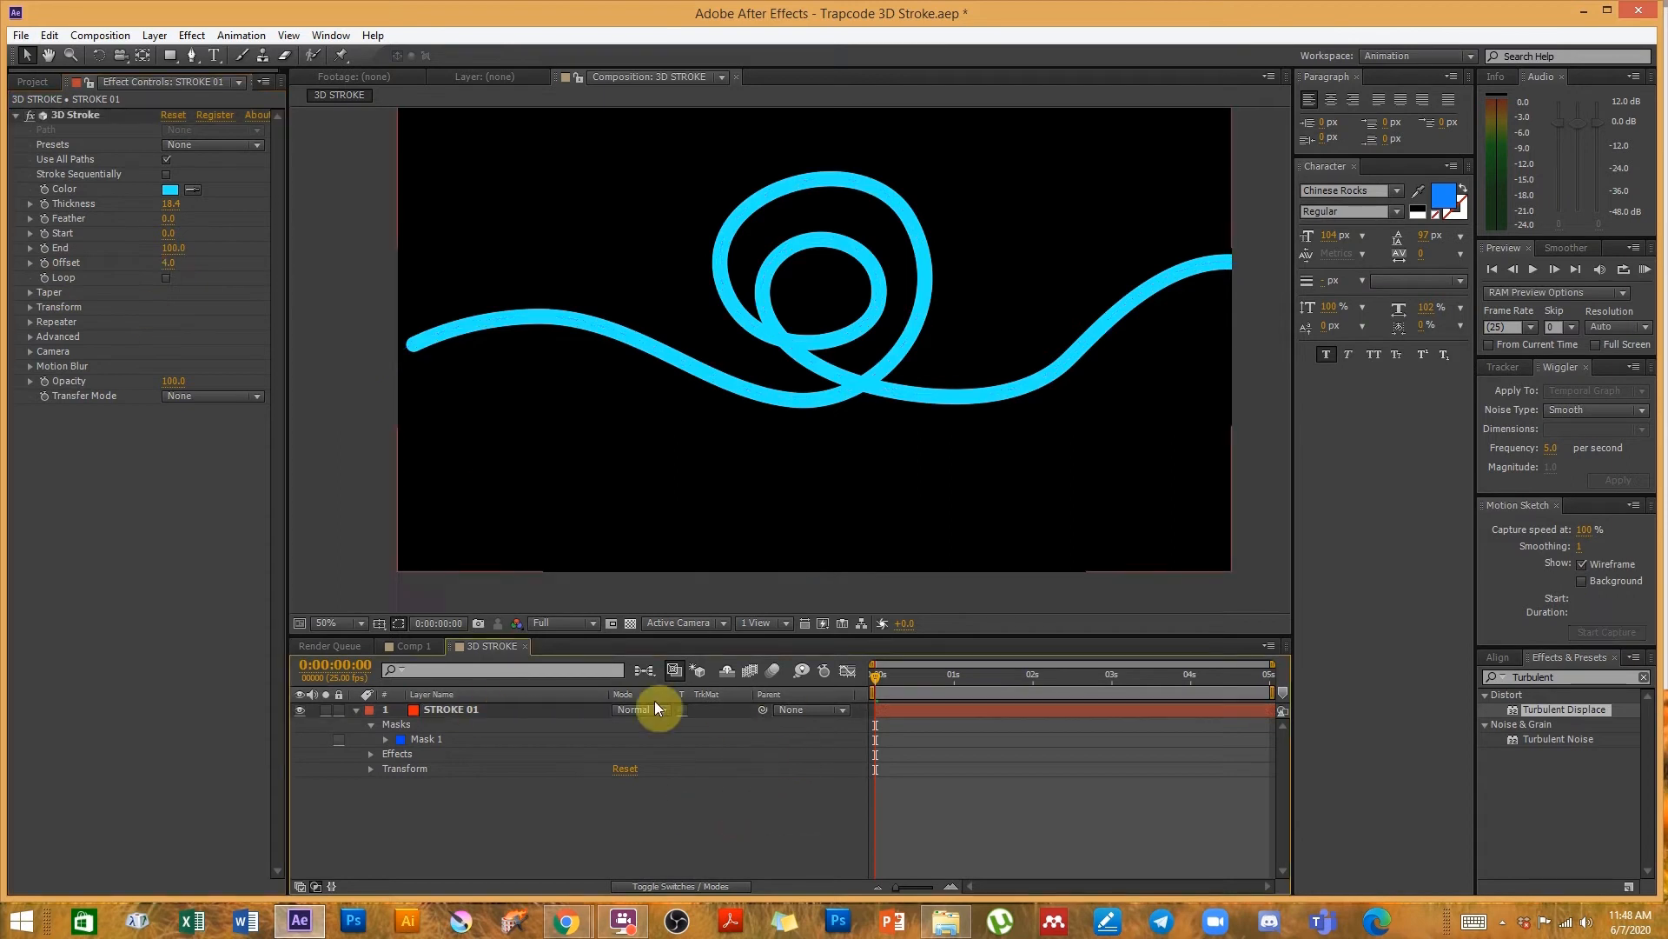
mouse_move(172, 273)
left_mouse_down()
mouse_move(115, 264)
mouse_move(201, 272)
mouse_move(94, 262)
left_mouse_up()
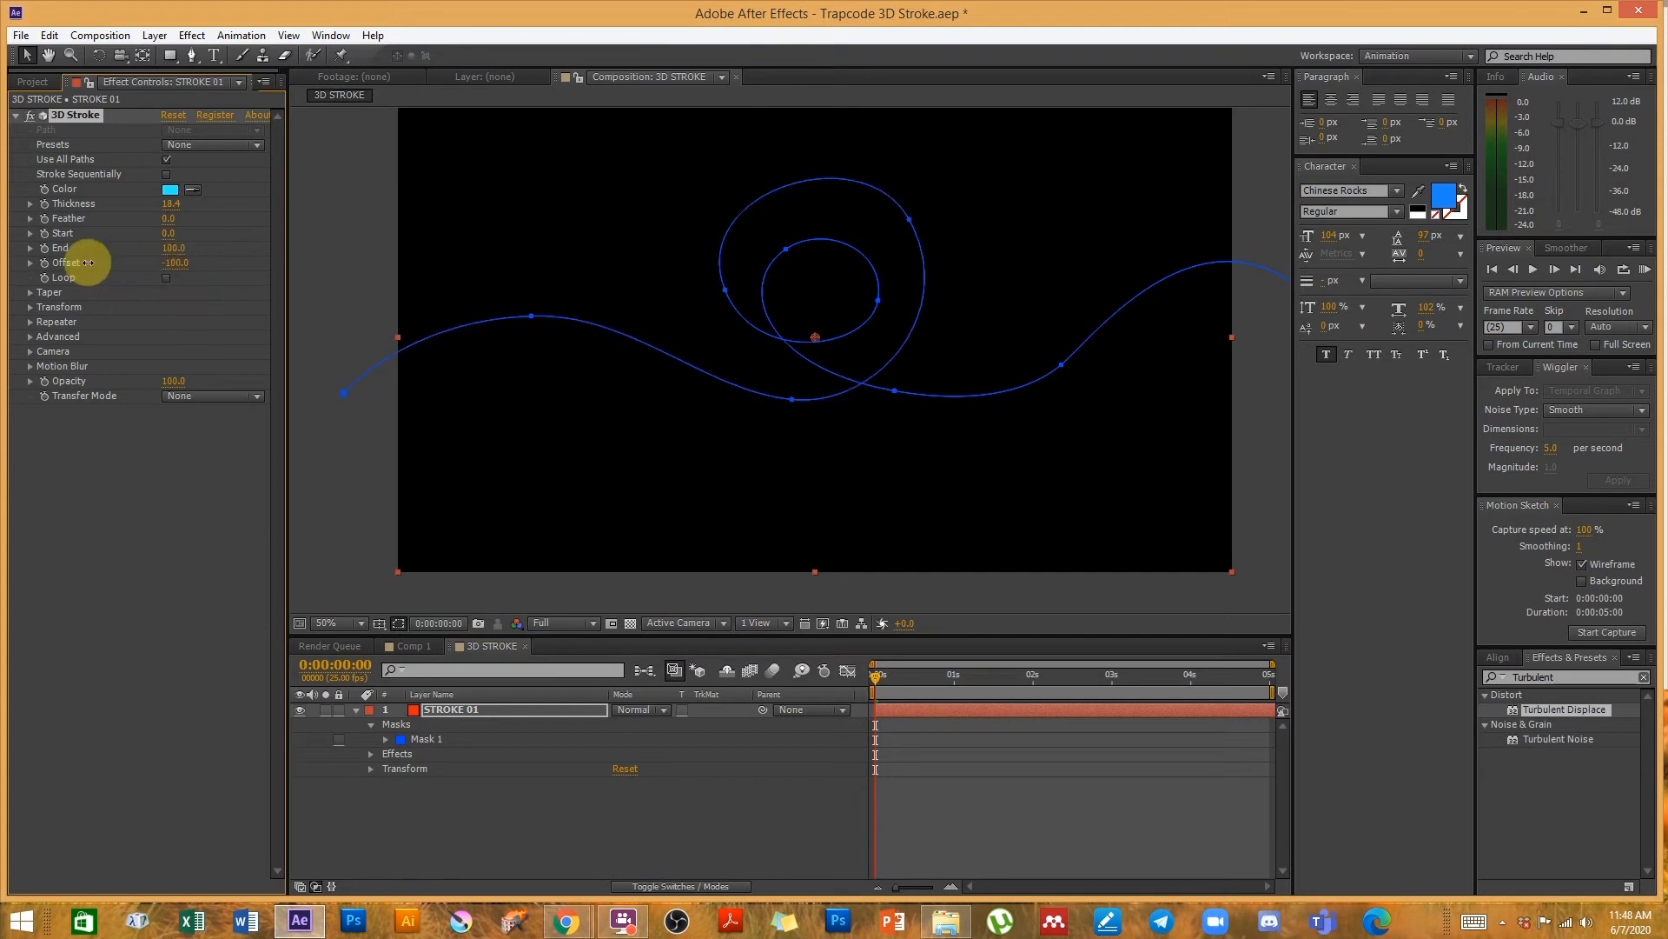
left_click(44, 263)
key("u")
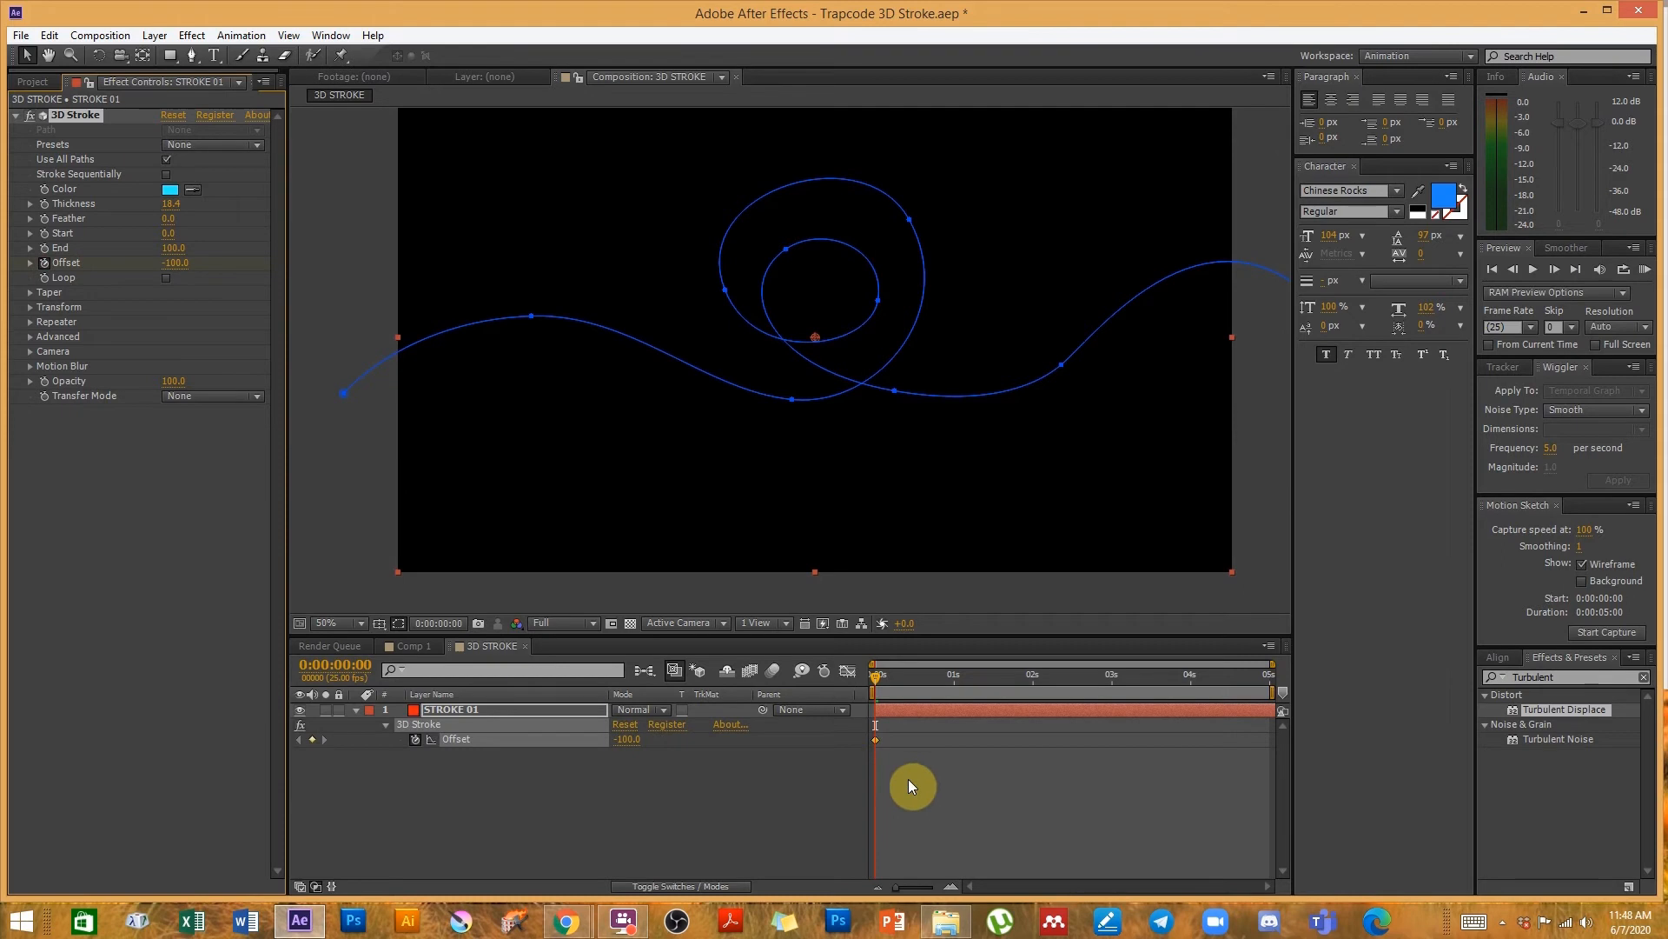
Step: Add an Offset keyframe of 0 at the 1-second mark
left_click_drag(877, 686, 955, 683)
left_click_drag(165, 263, 255, 258)
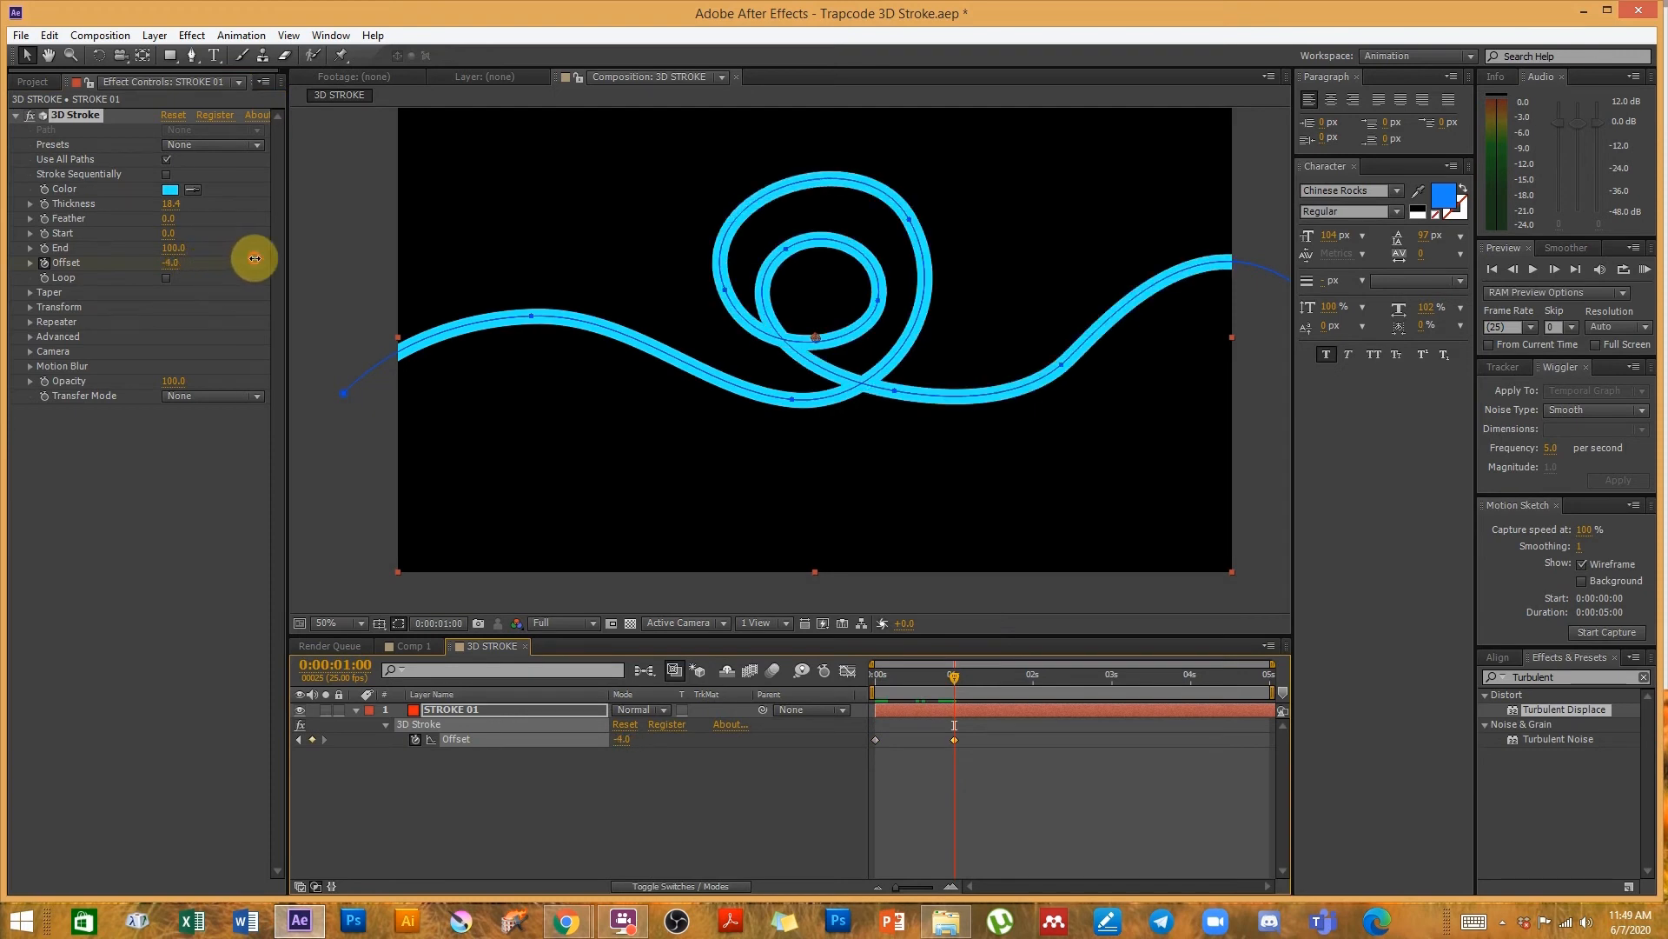
left_click(171, 261)
type("0")
key("Return")
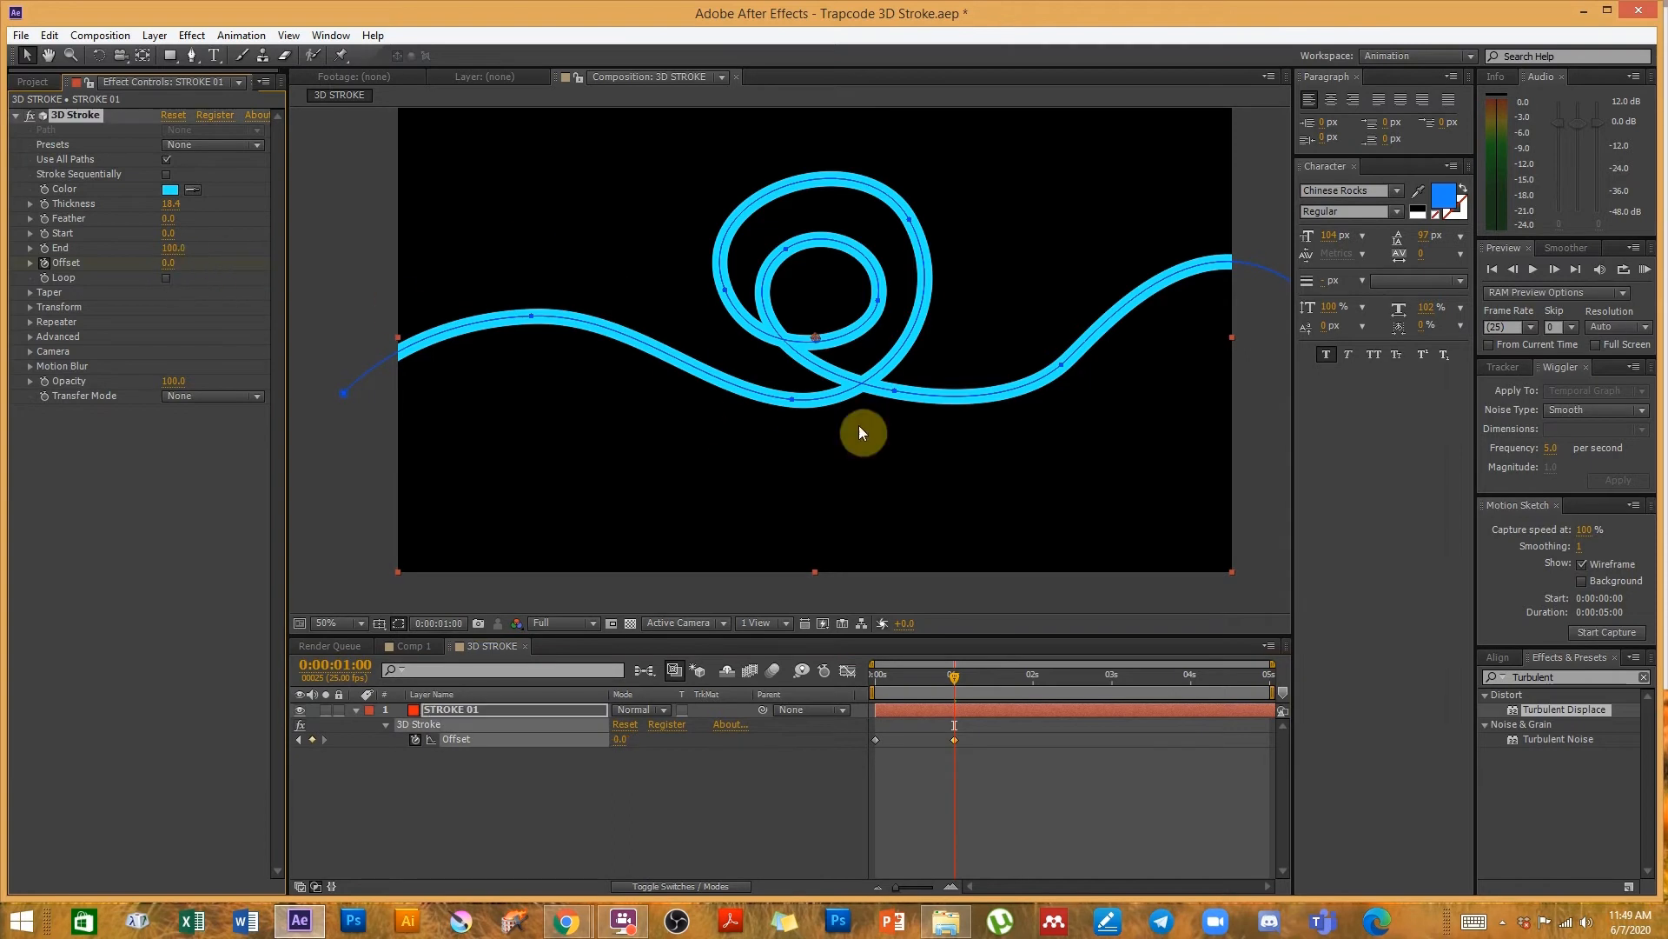
Step: Add a third Offset keyframe at 2 seconds with the value raised, and scrub through the first second to preview the stroke
left_click(968, 703)
left_click_drag(1018, 681, 1034, 681)
key("ctrl+v")
left_click_drag(165, 264, 279, 264)
left_click(988, 795)
mouse_move(884, 681)
left_mouse_down()
mouse_move(864, 685)
mouse_move(1019, 649)
mouse_move(968, 686)
mouse_move(889, 699)
mouse_move(949, 678)
left_mouse_up()
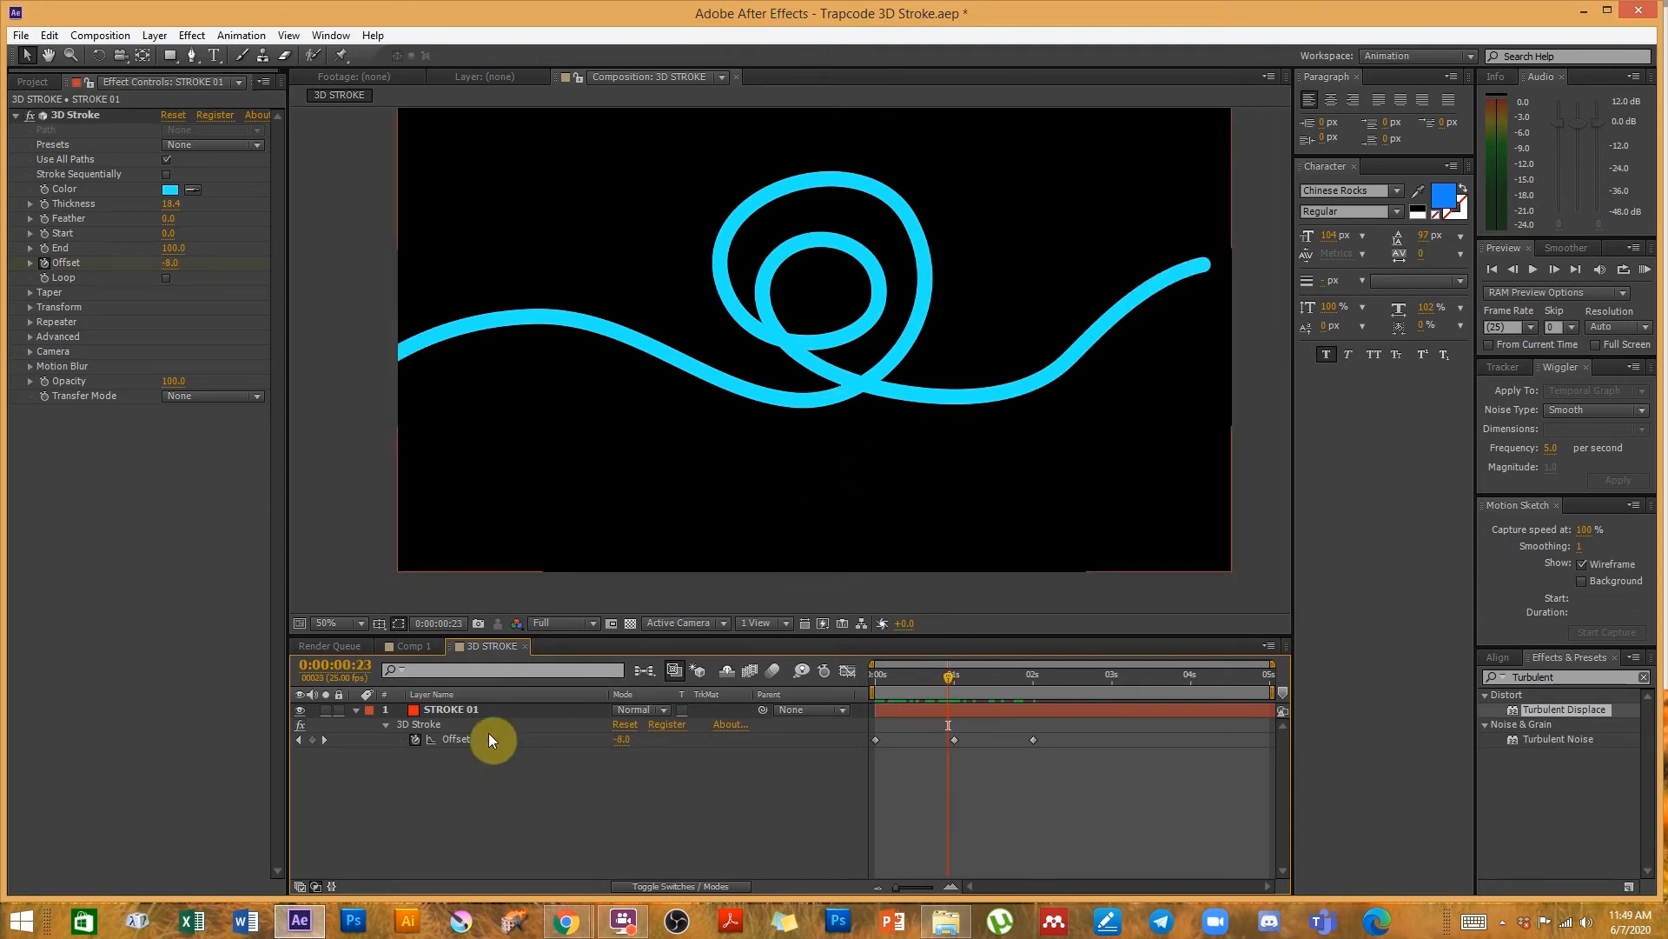
Step: Remove all Offset keyframes and set Offset to 0
left_click(419, 744)
left_click(561, 796)
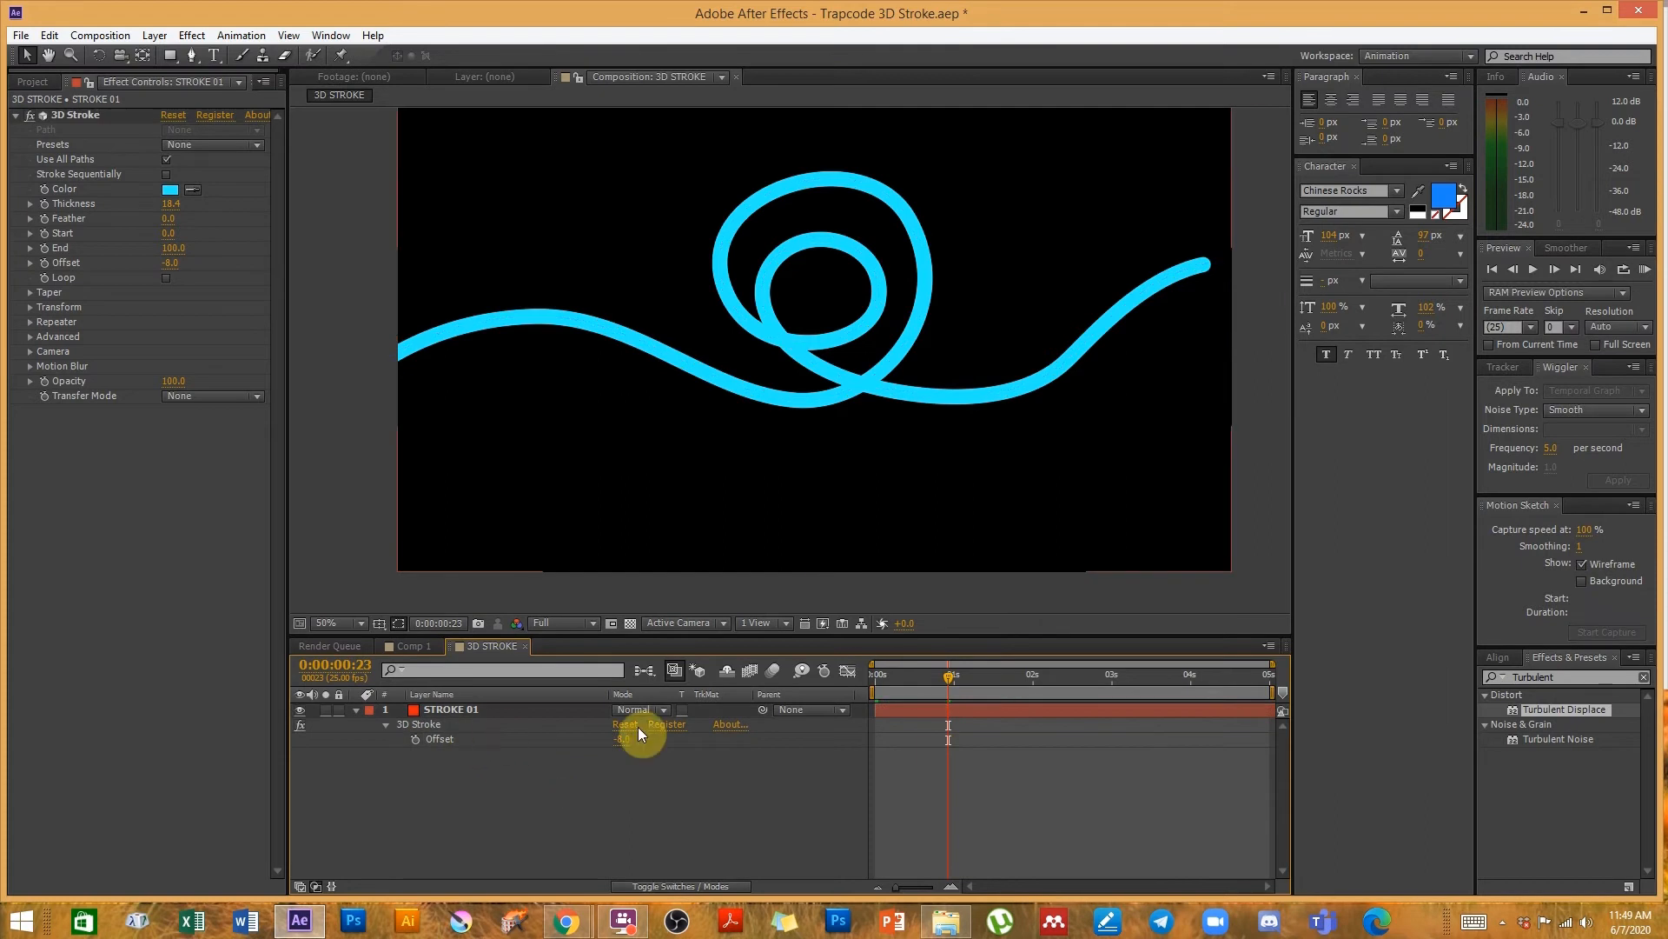
left_click(952, 679)
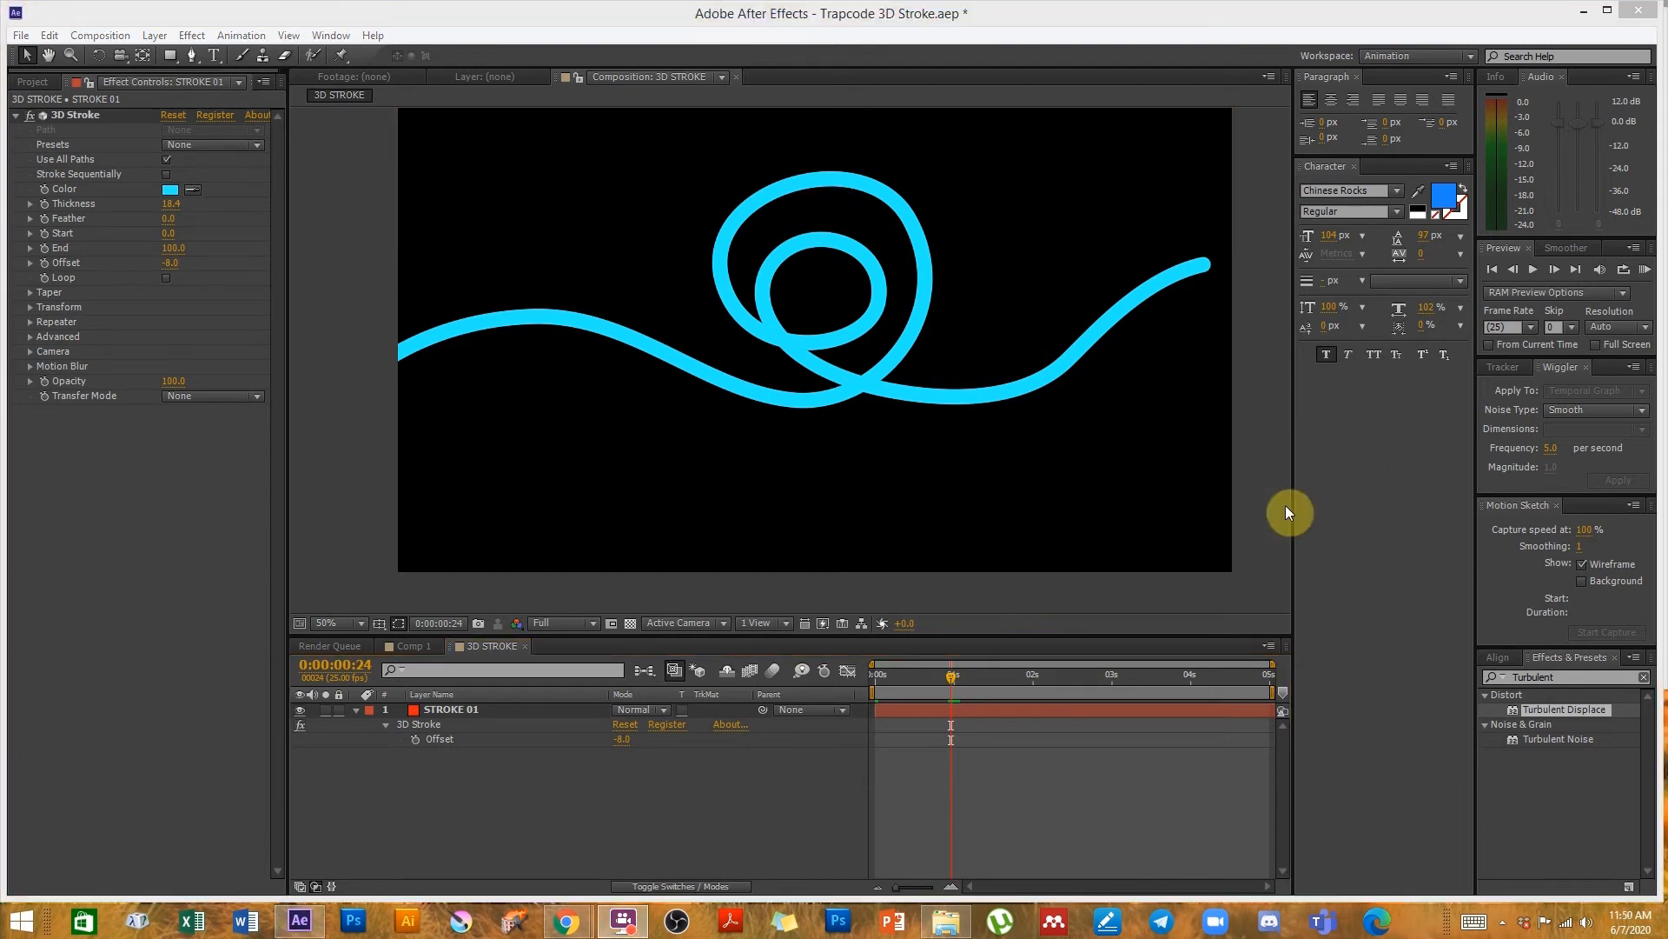
left_click(173, 262)
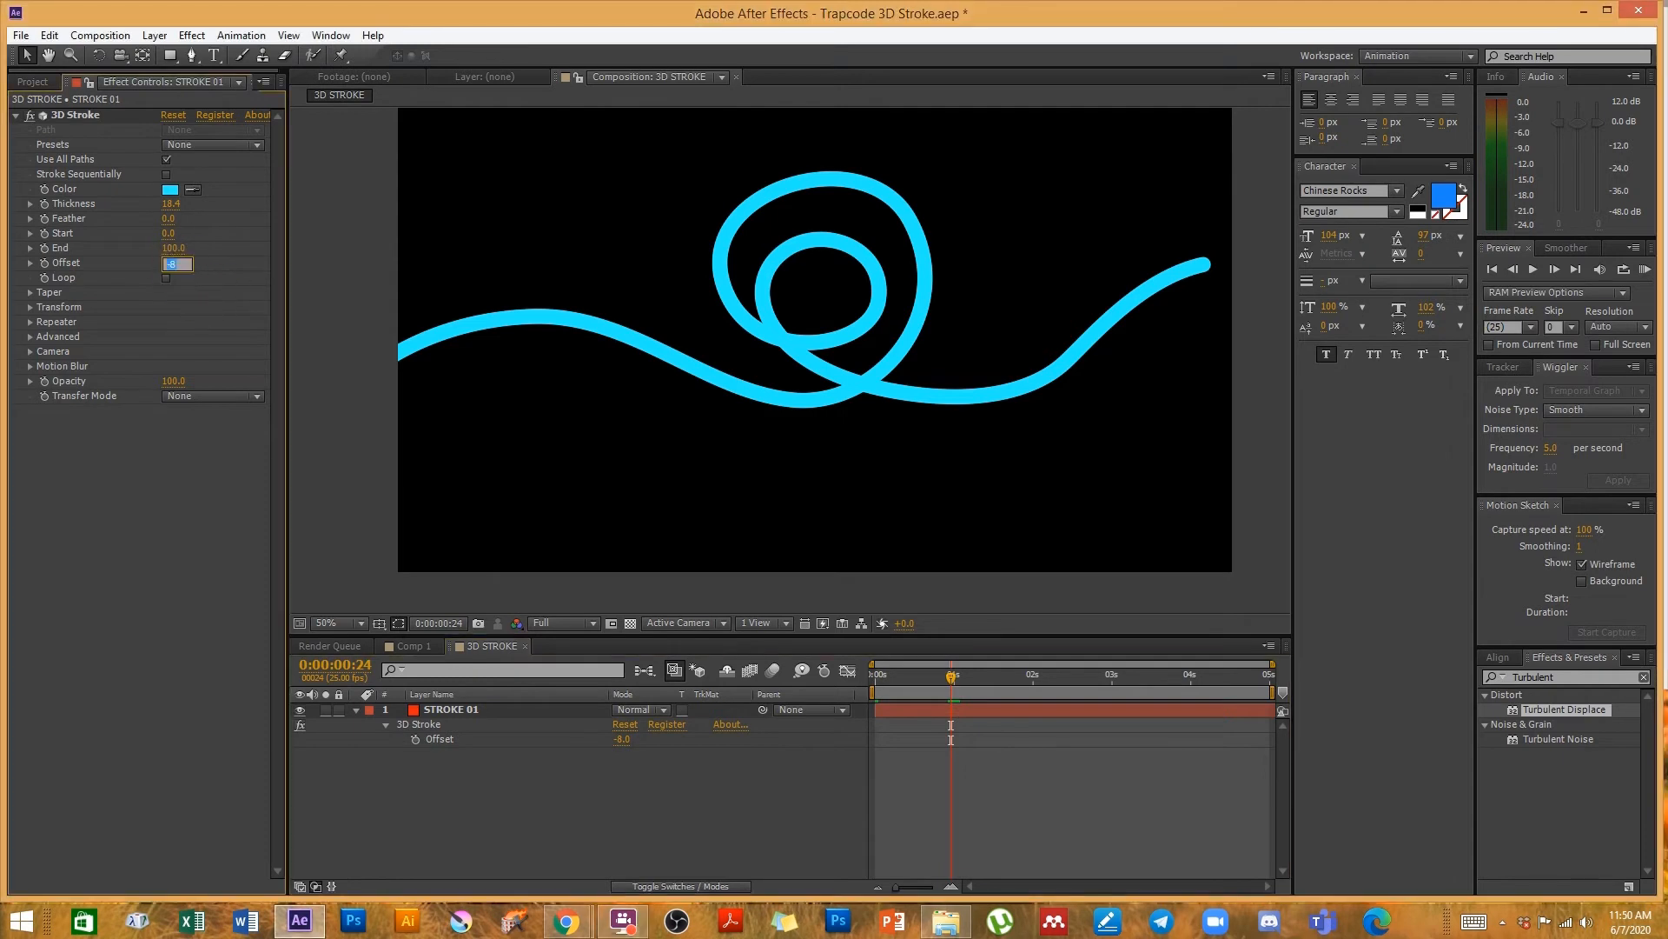
type("0")
key("Return")
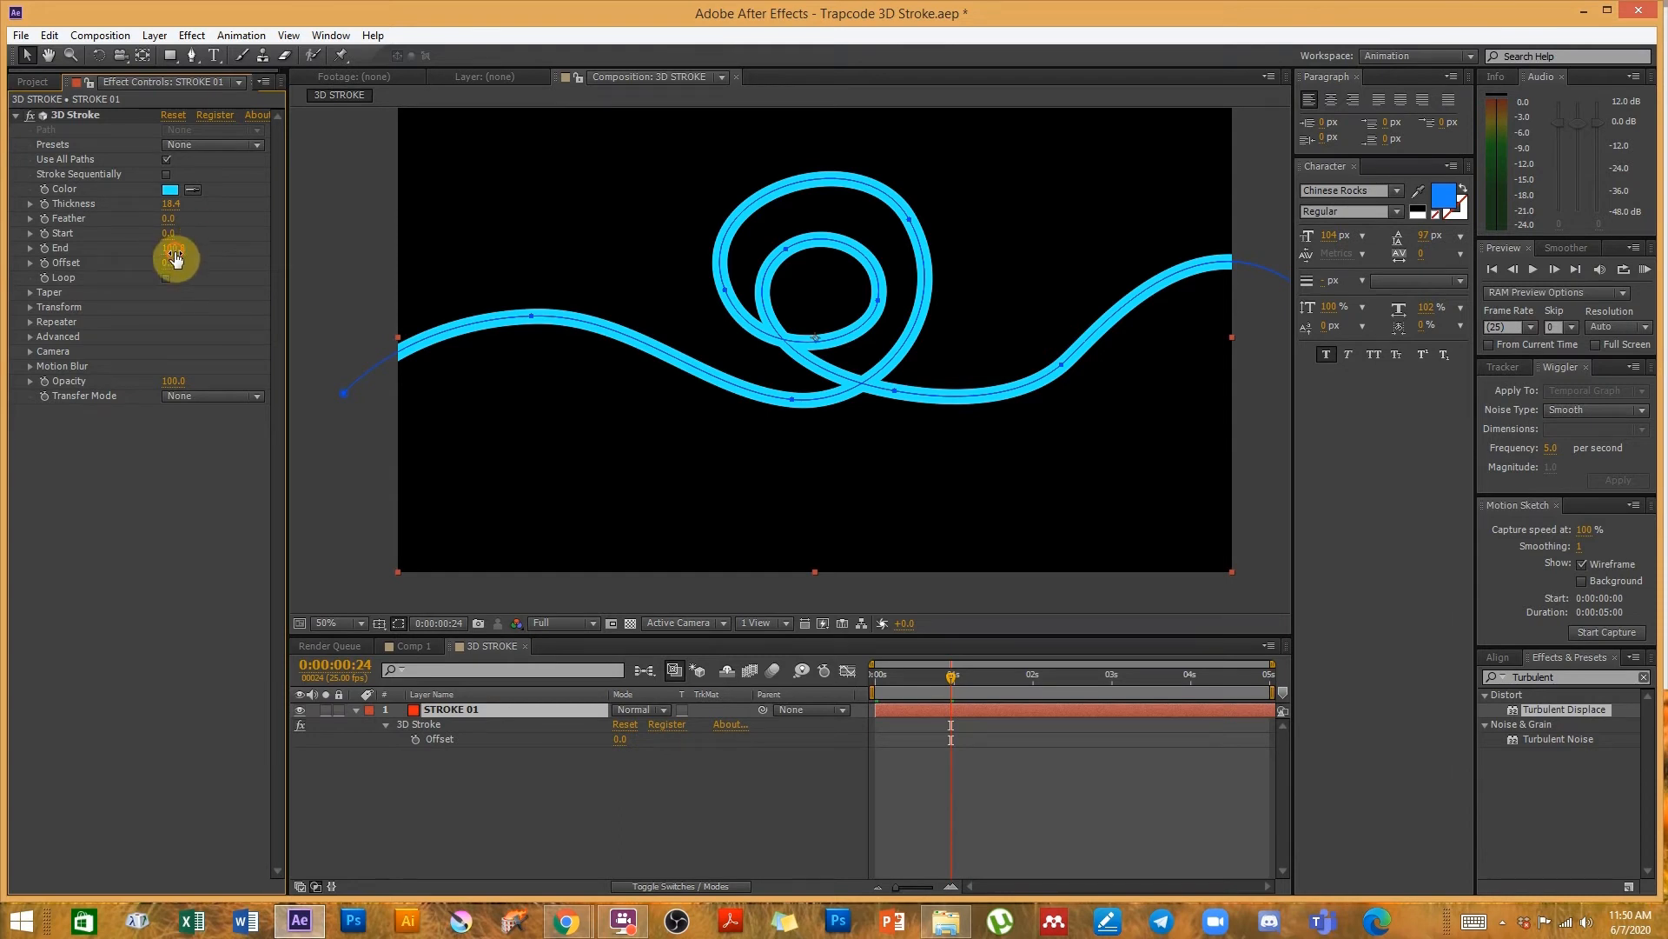
Step: Set the stroke's End to 0, keyframe Start and End at the beginning of the composition, and reveal the keyframed properties
left_click_drag(167, 247, 50, 254)
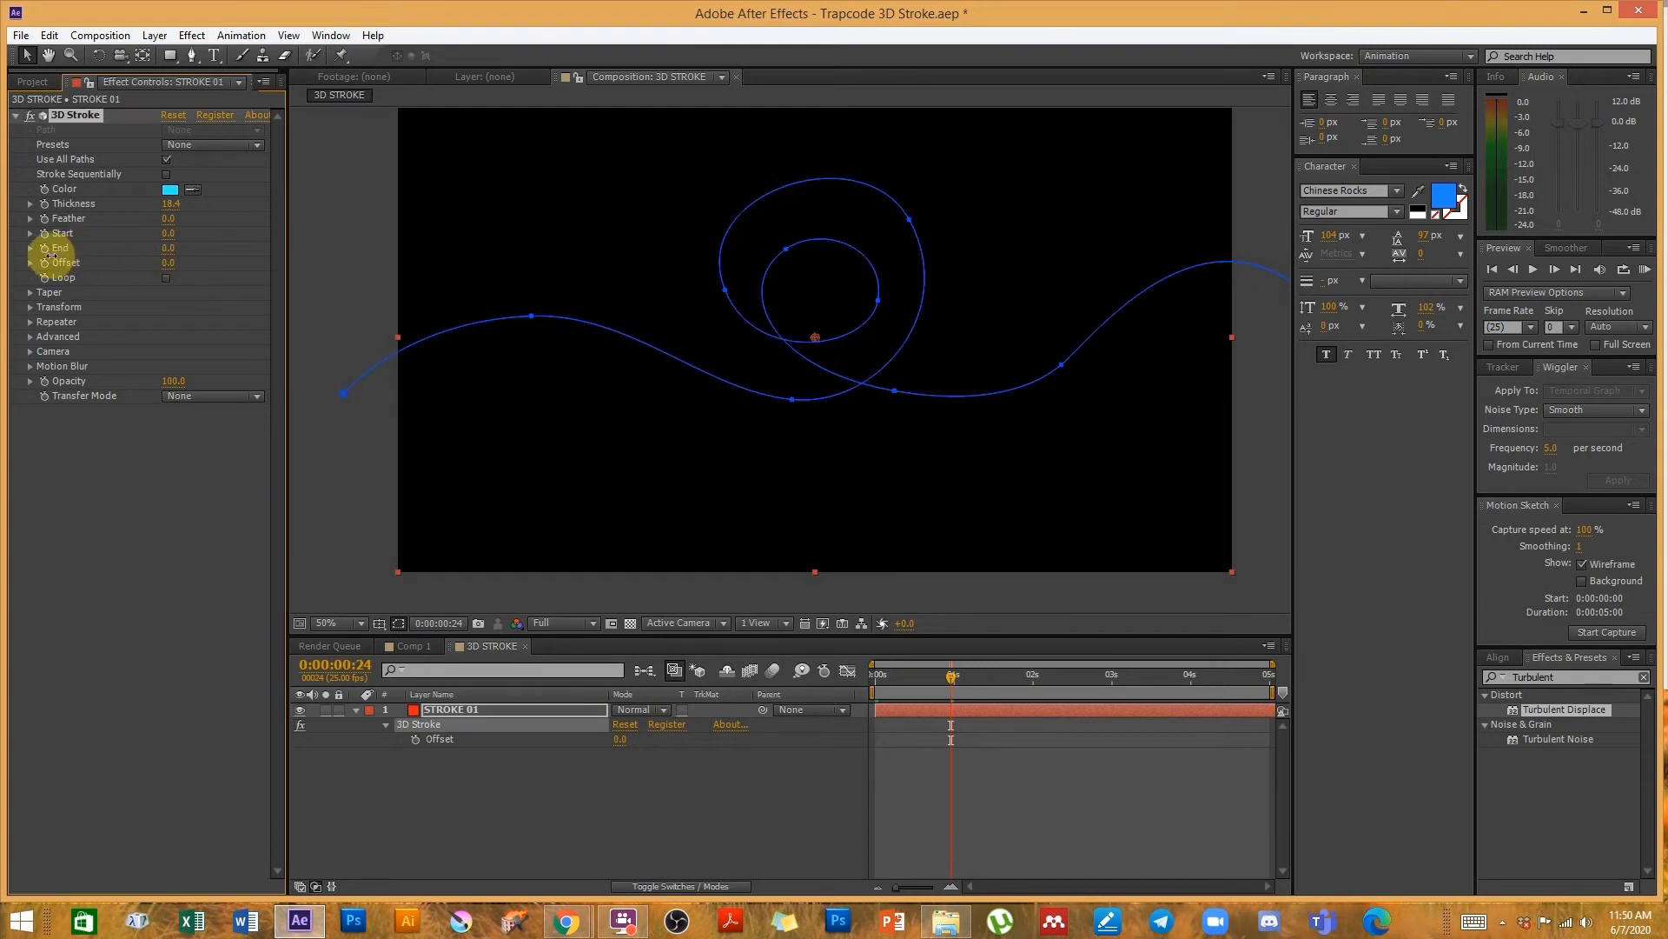
left_click_drag(905, 683, 844, 705)
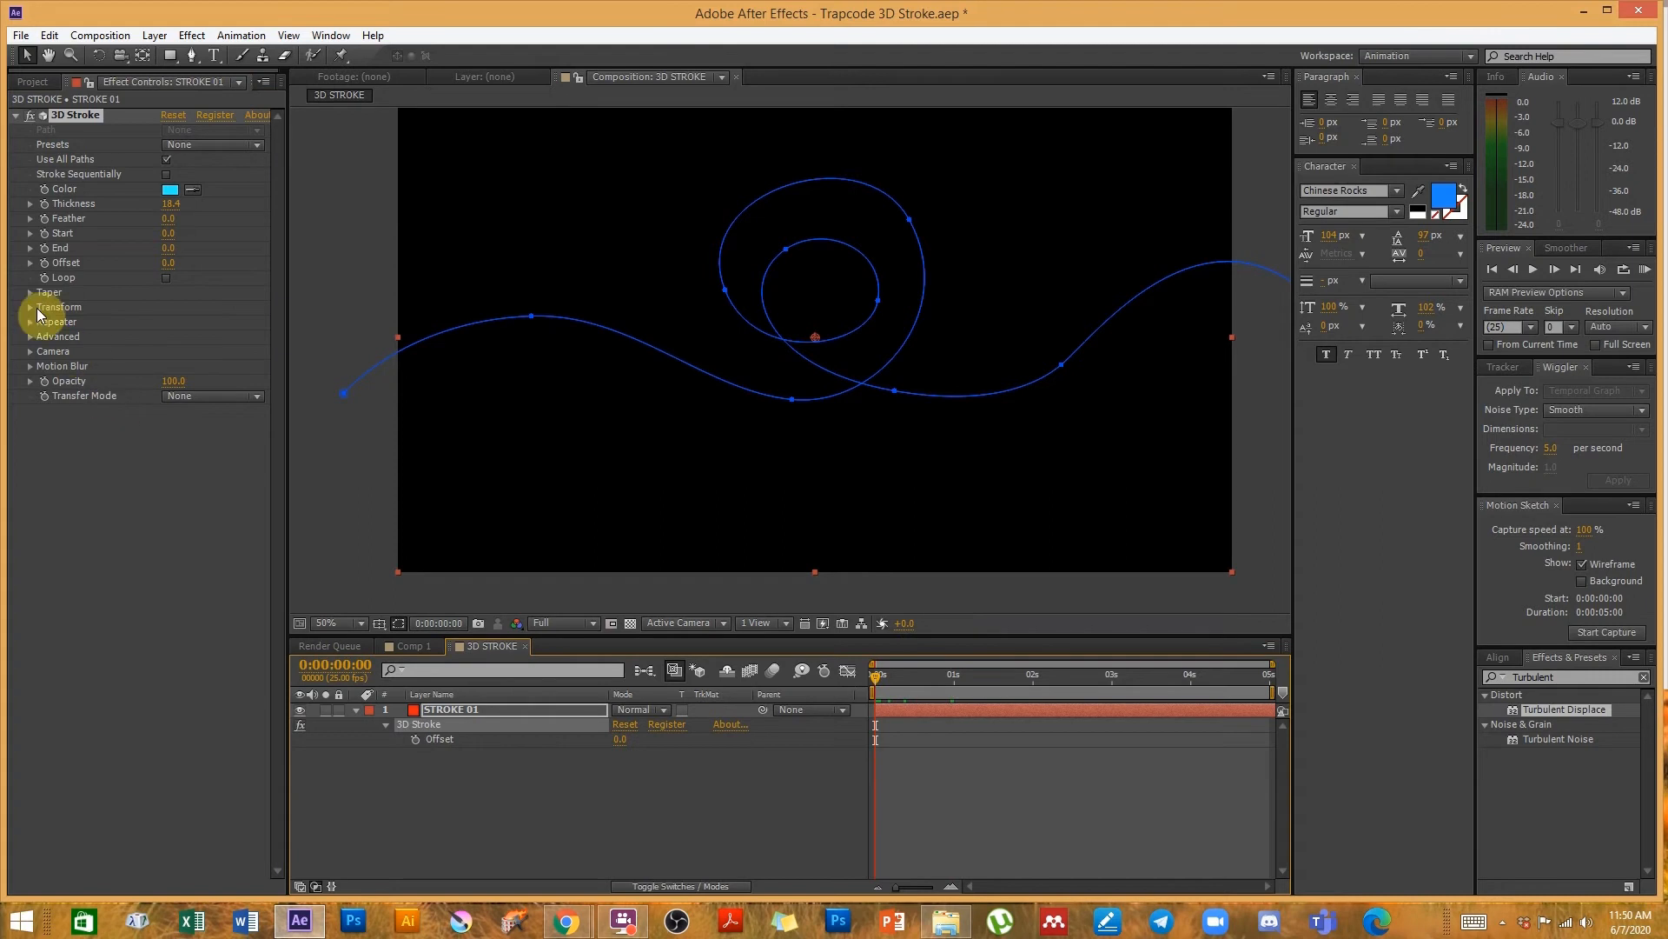
left_click(44, 235)
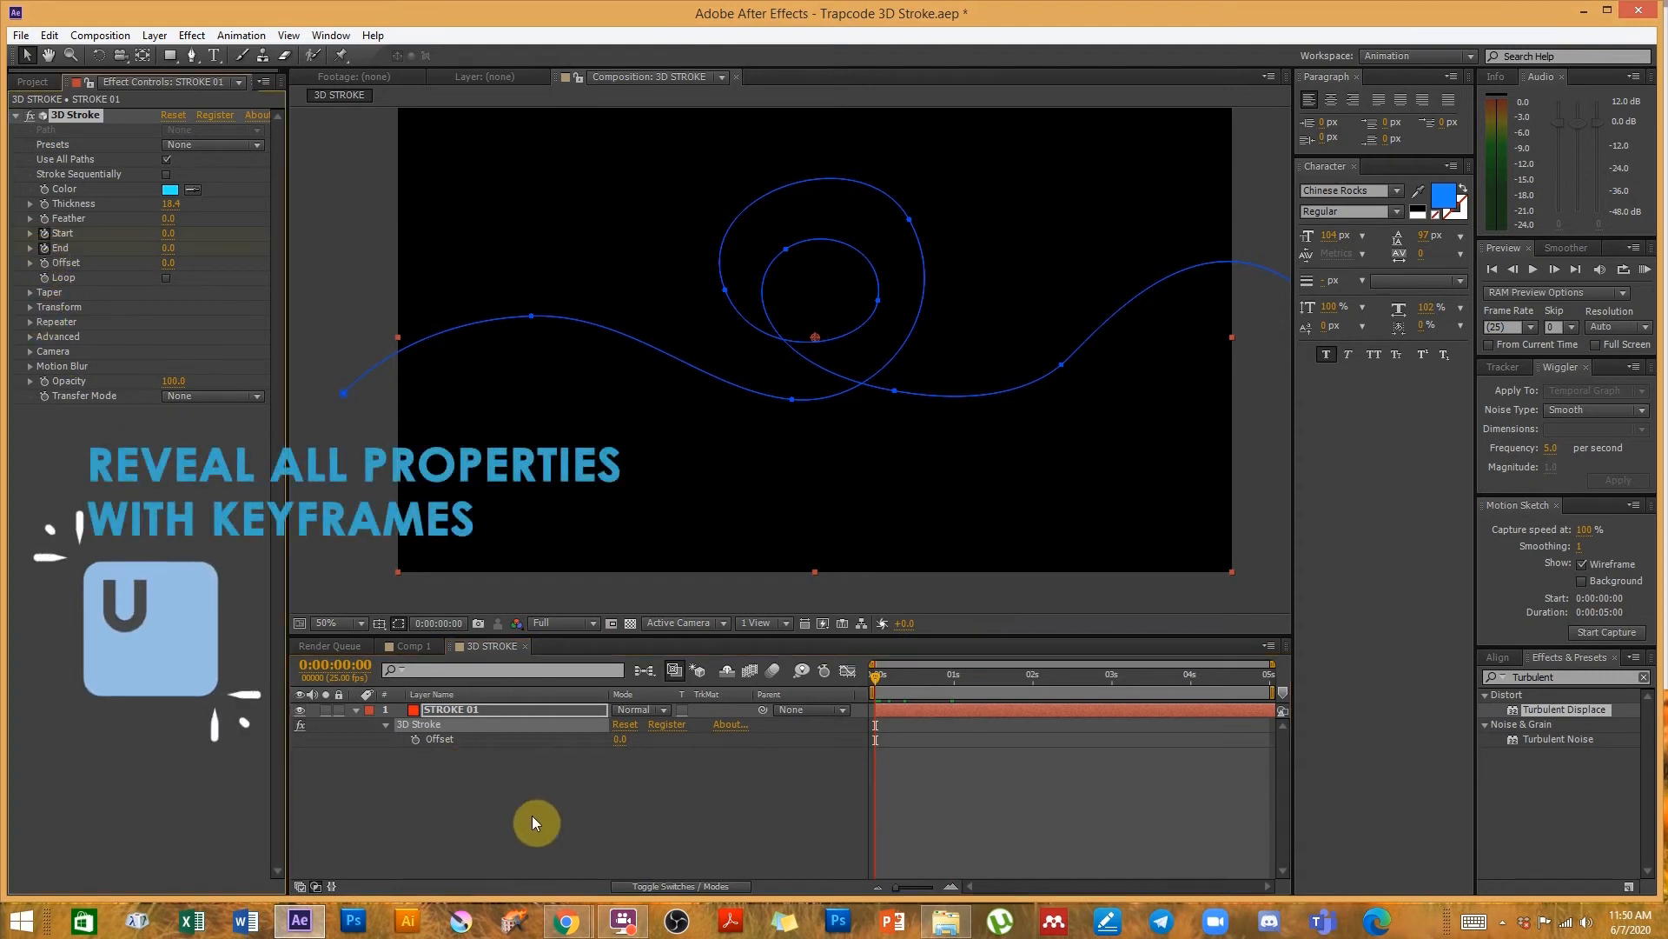
left_click(496, 709)
key("u")
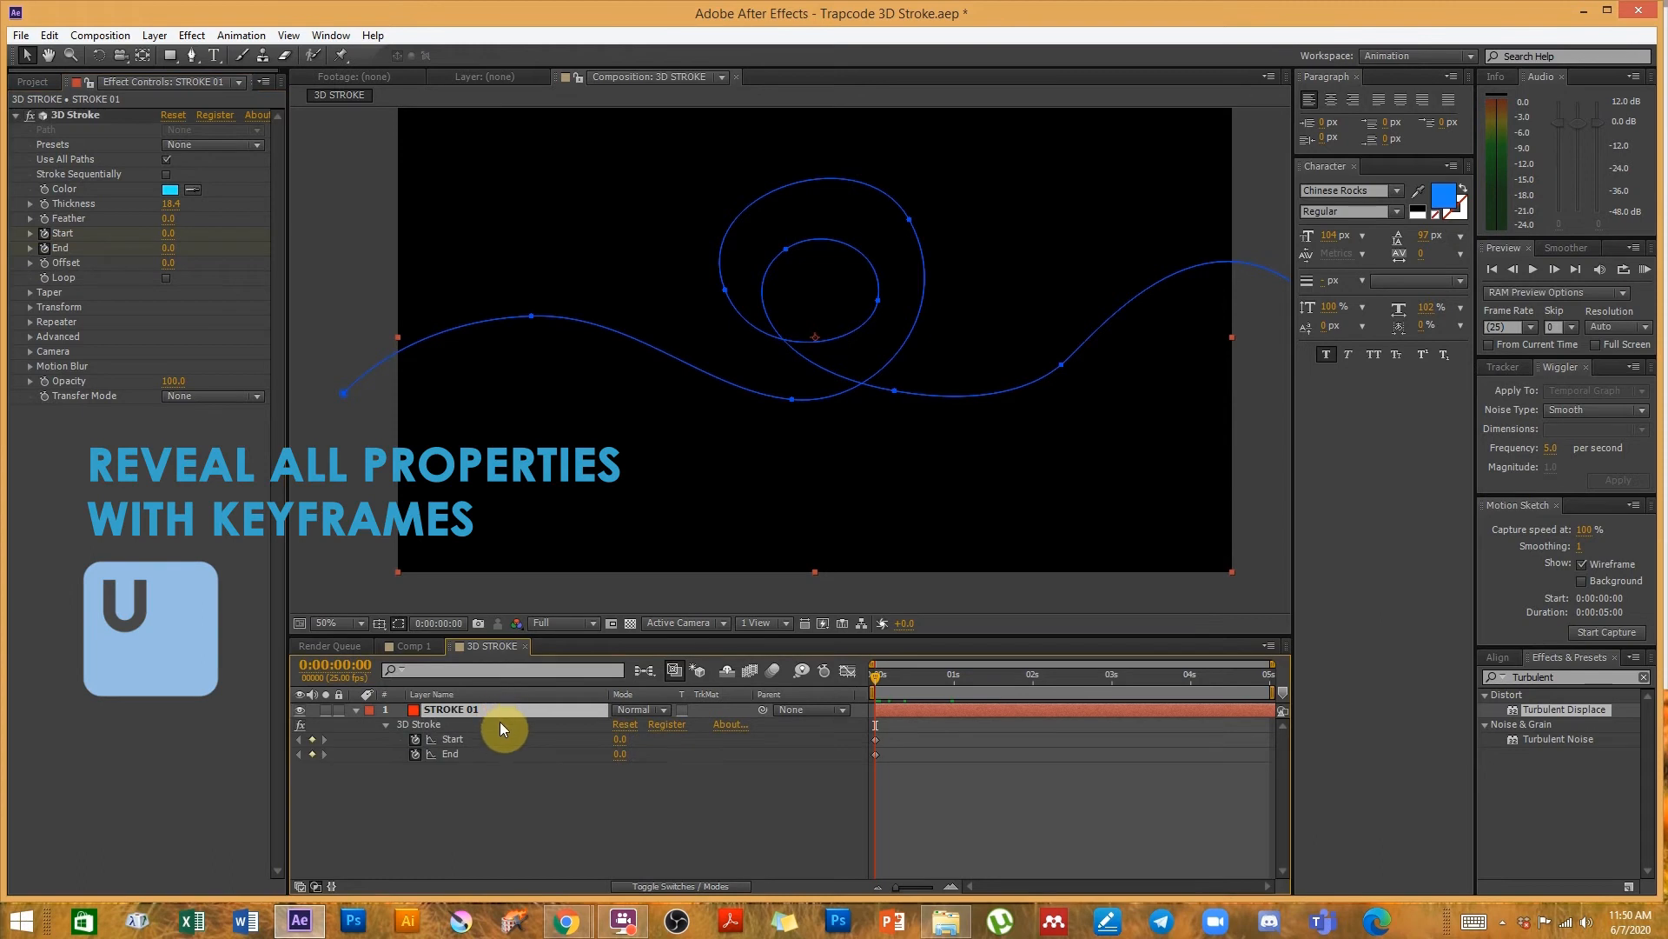
Step: Add an End keyframe of 100 on STROKE 01 at 0:00:00:24
left_click_drag(894, 731, 843, 812)
left_click(613, 810)
left_click(457, 707)
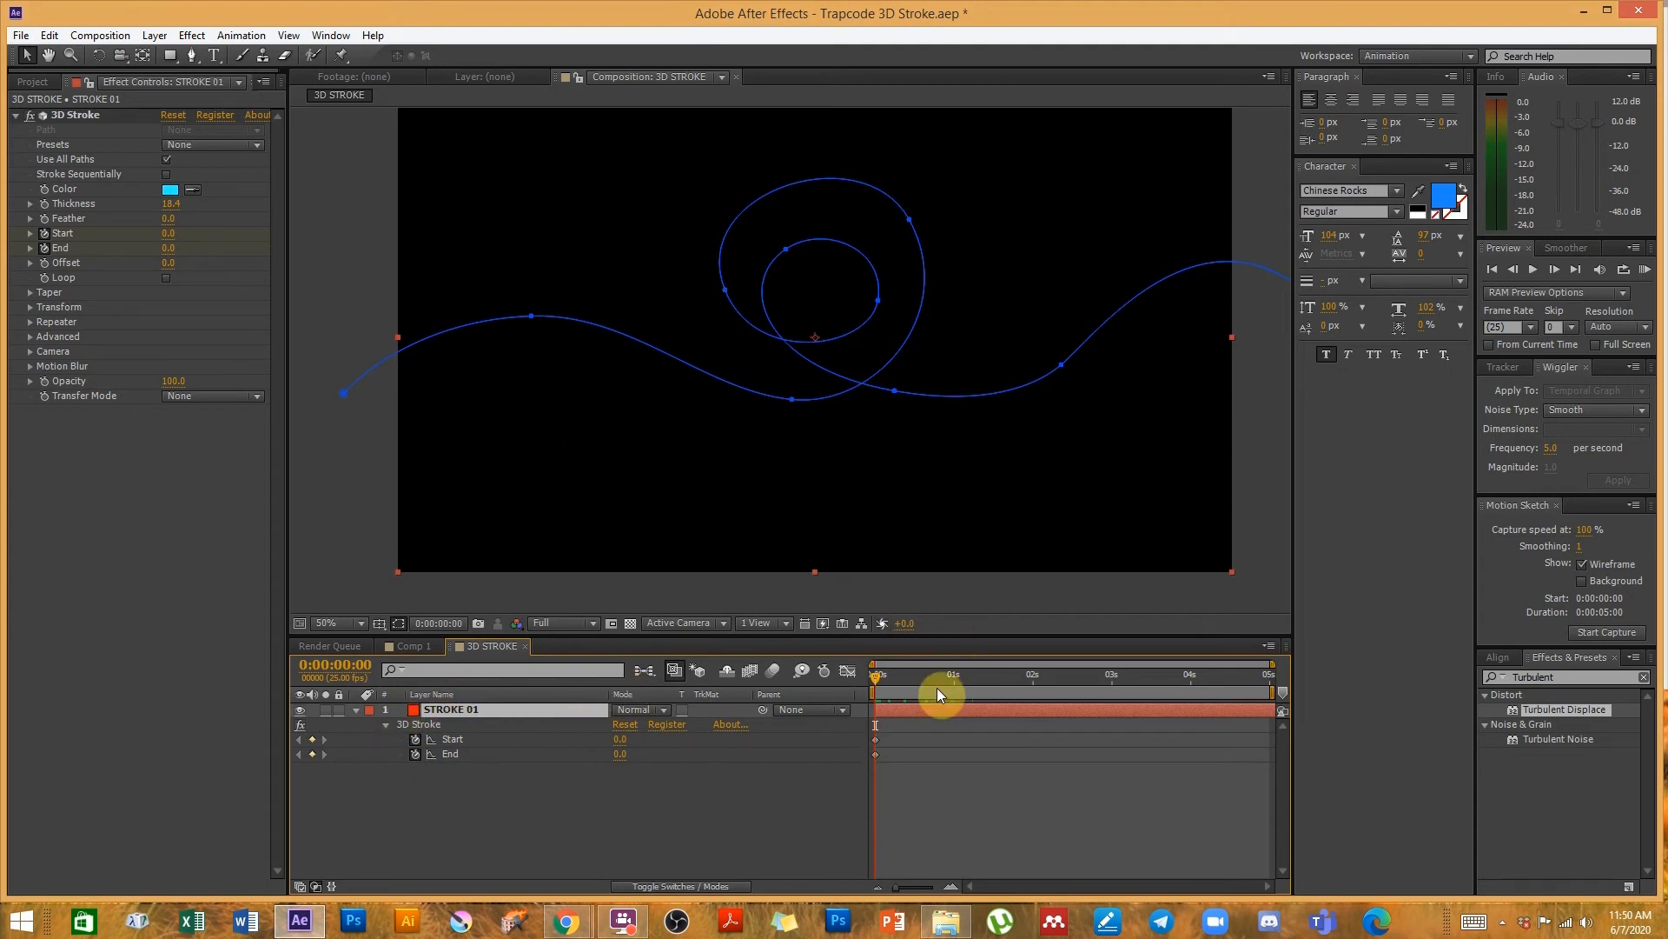
left_click(882, 679)
left_click_drag(928, 694, 952, 685)
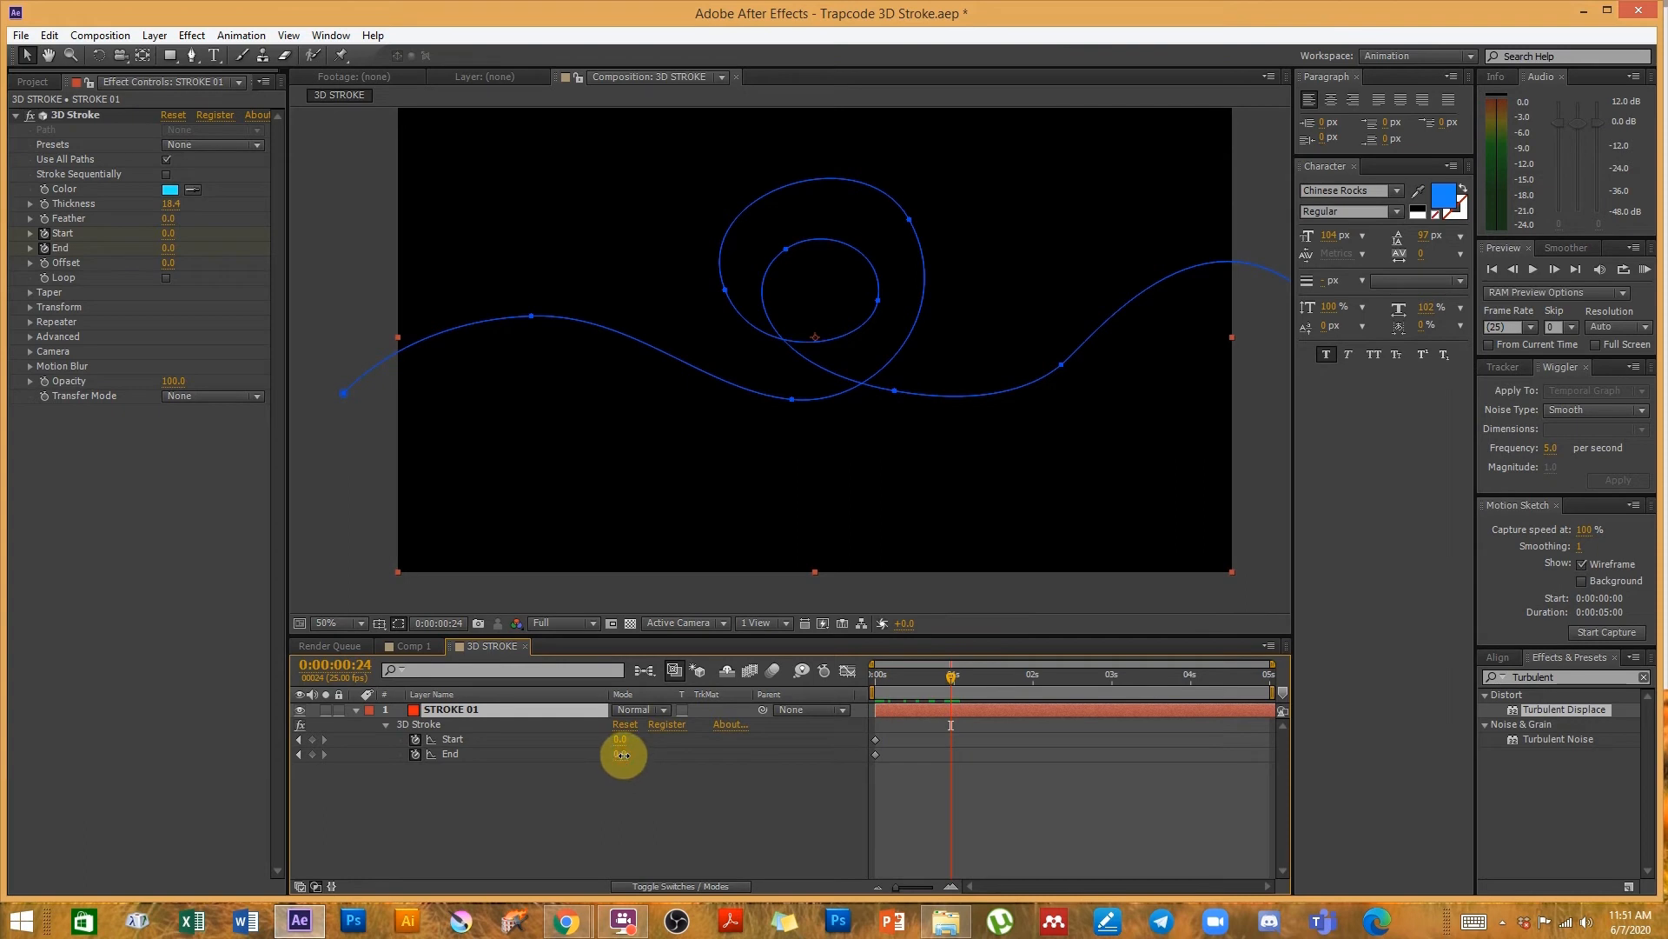
left_click_drag(623, 754, 704, 740)
left_click(791, 777)
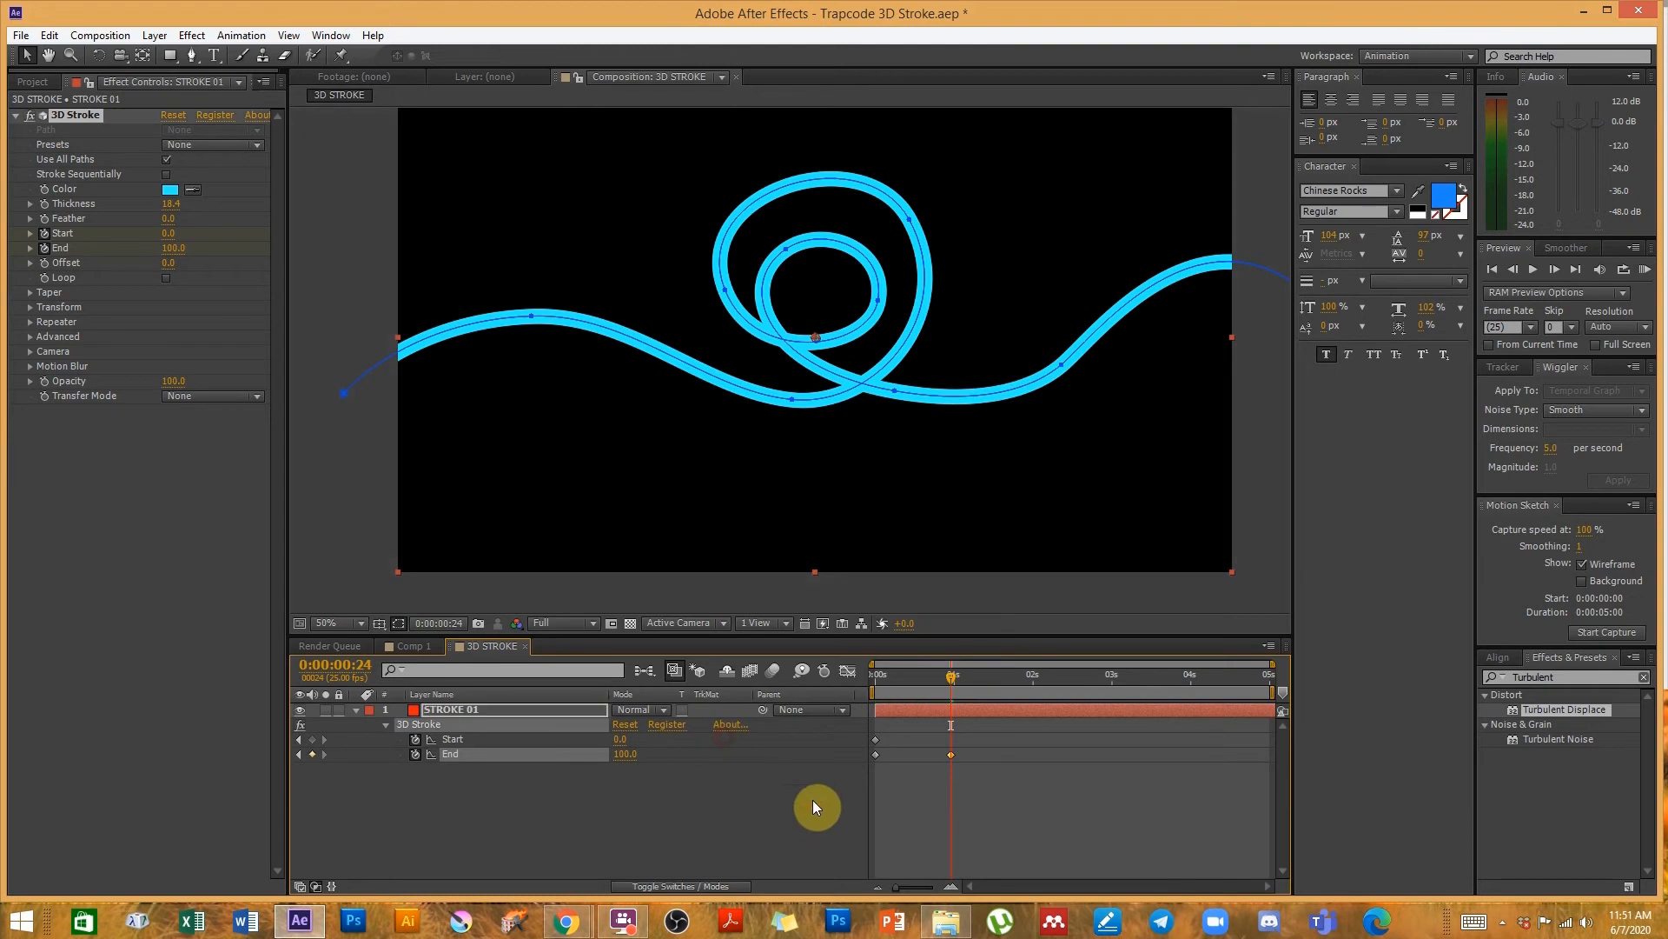
Step: Move the Start keyframe on STROKE 01 from the beginning of the composition to 0:00:00:24
left_click(799, 806)
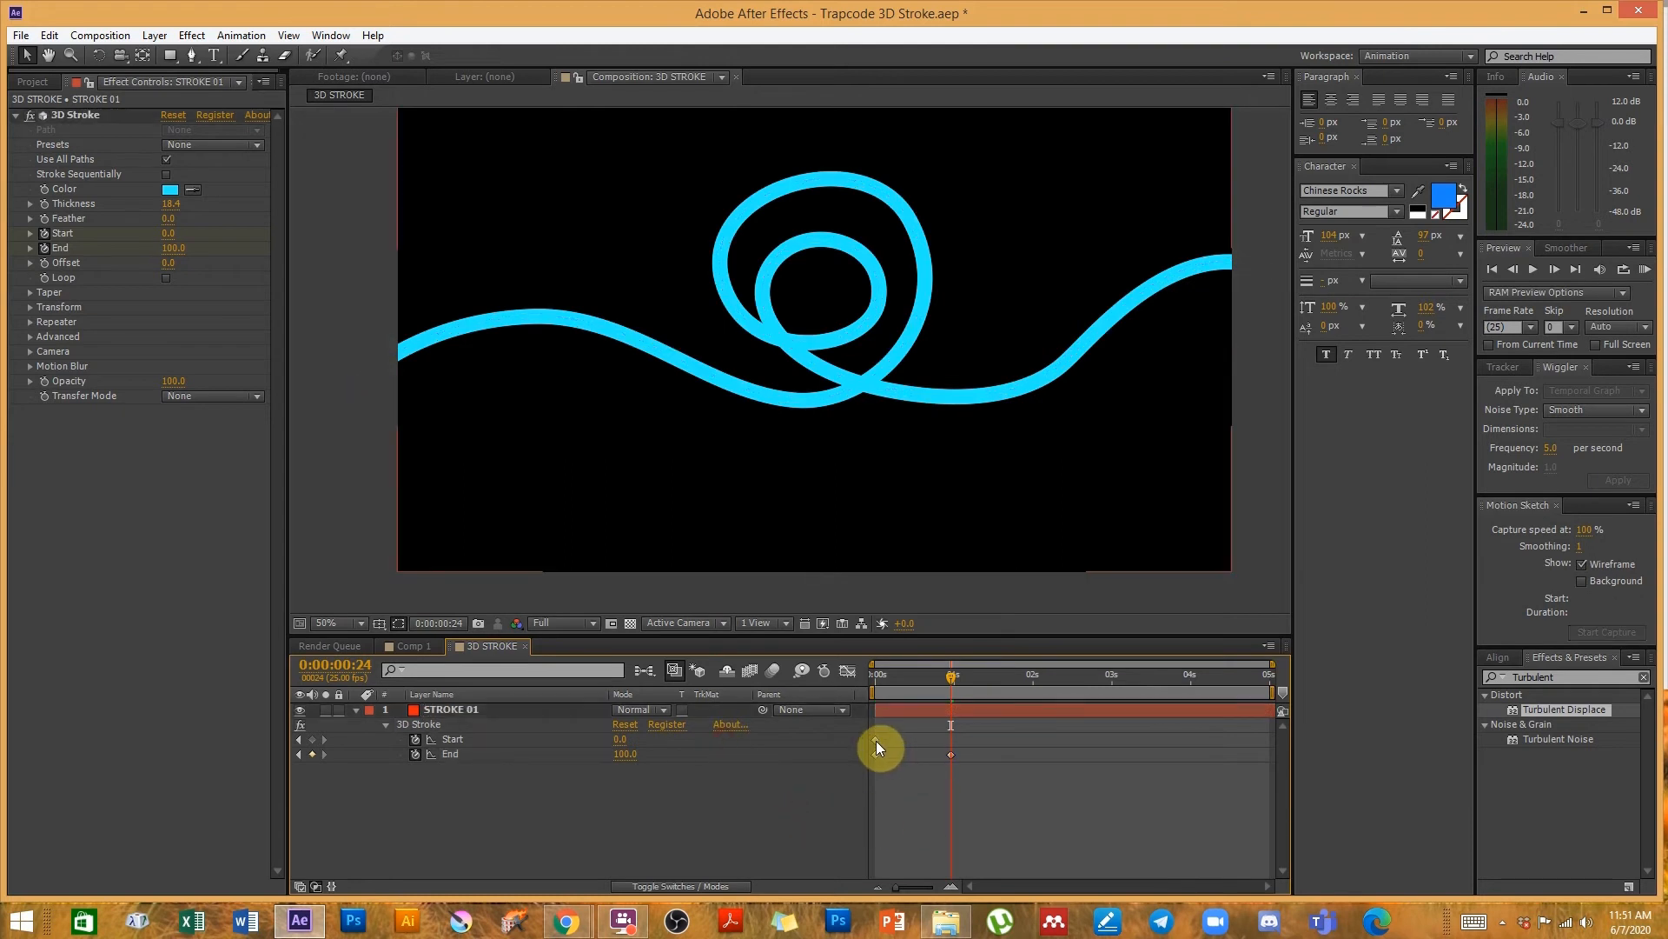
left_click(876, 740)
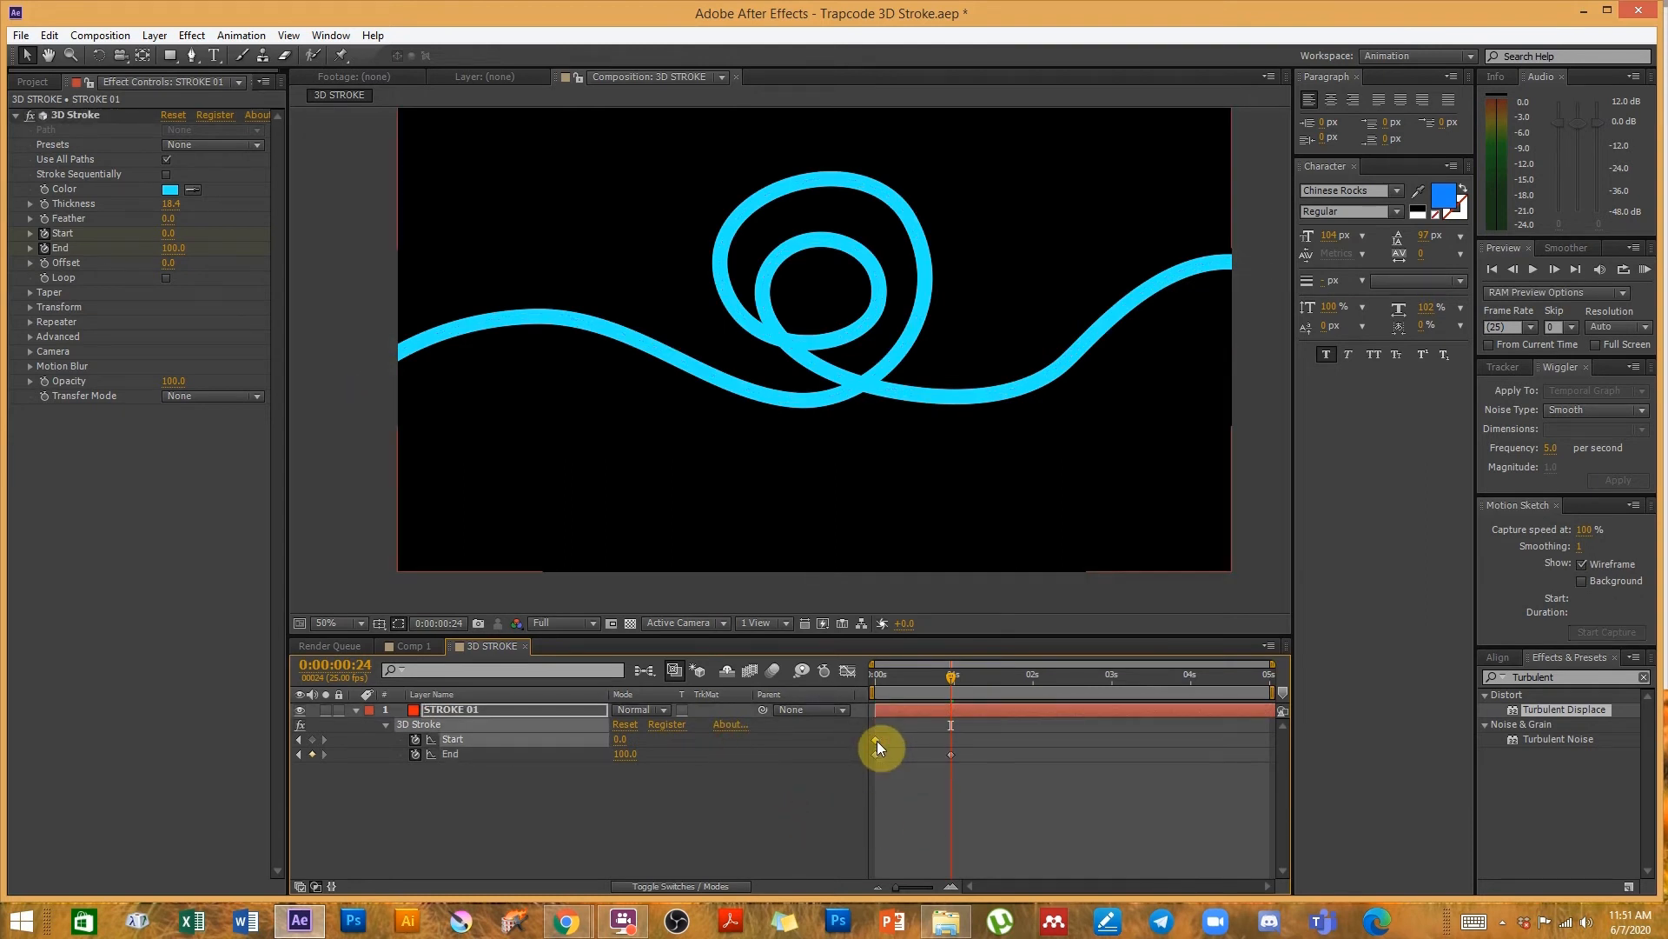
left_click_drag(876, 740, 912, 739)
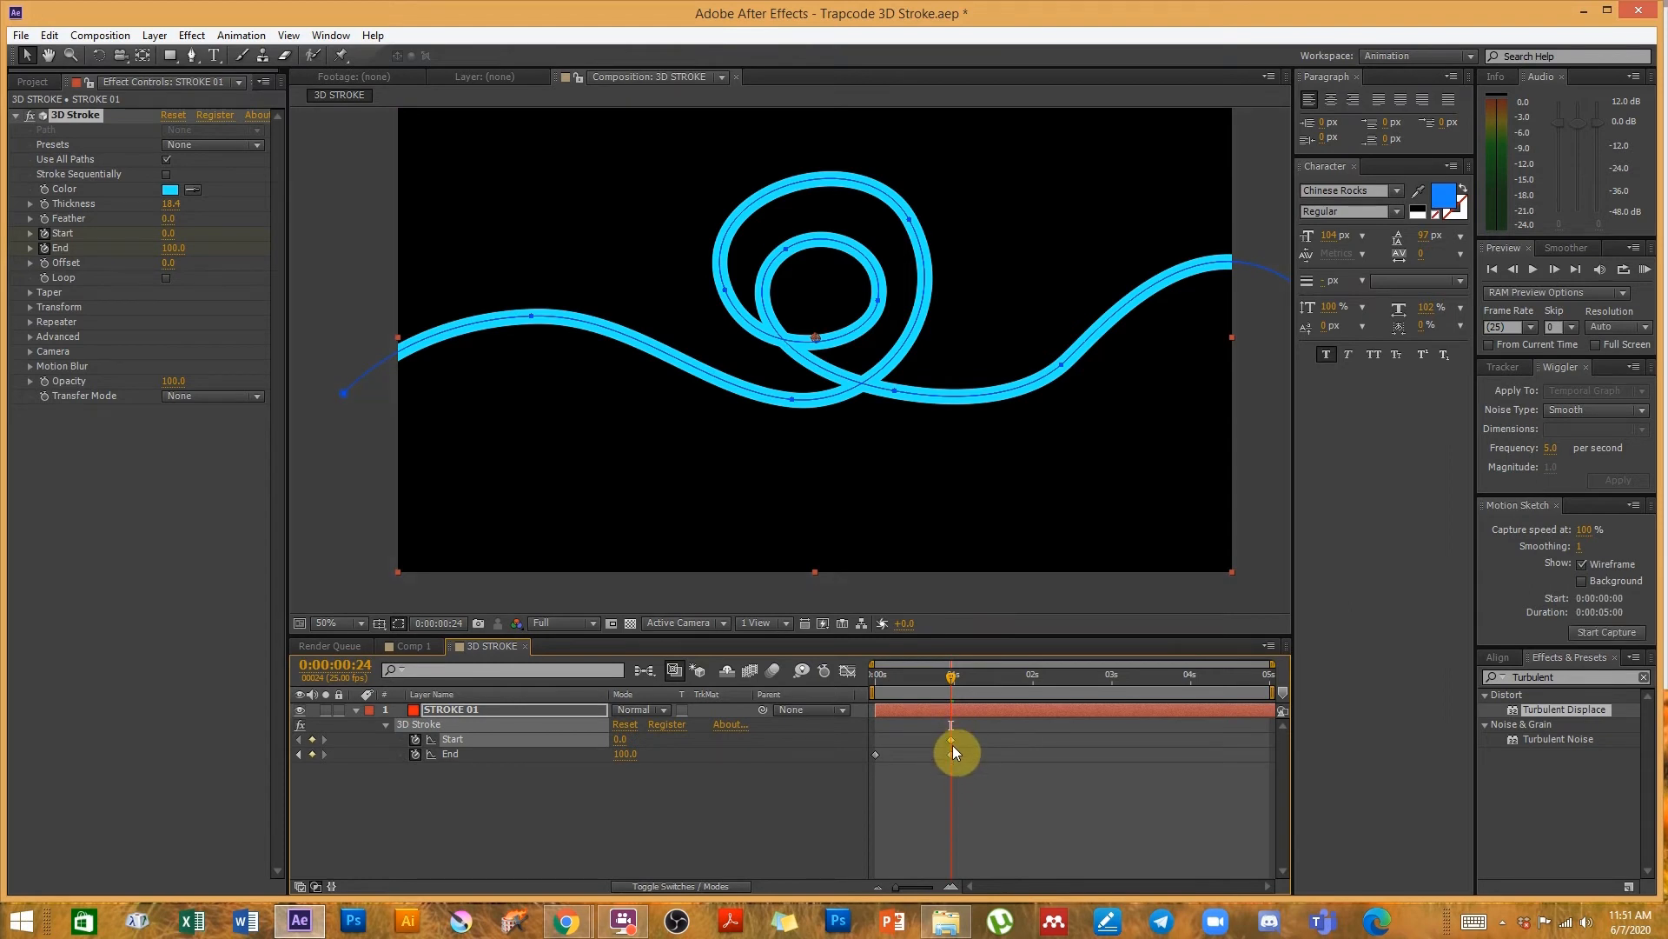
Step: Add a Start keyframe of 100 at 0:00:01:24 and scrub through the animation to preview the stroke
left_click(954, 684)
left_click_drag(1012, 683, 1032, 685)
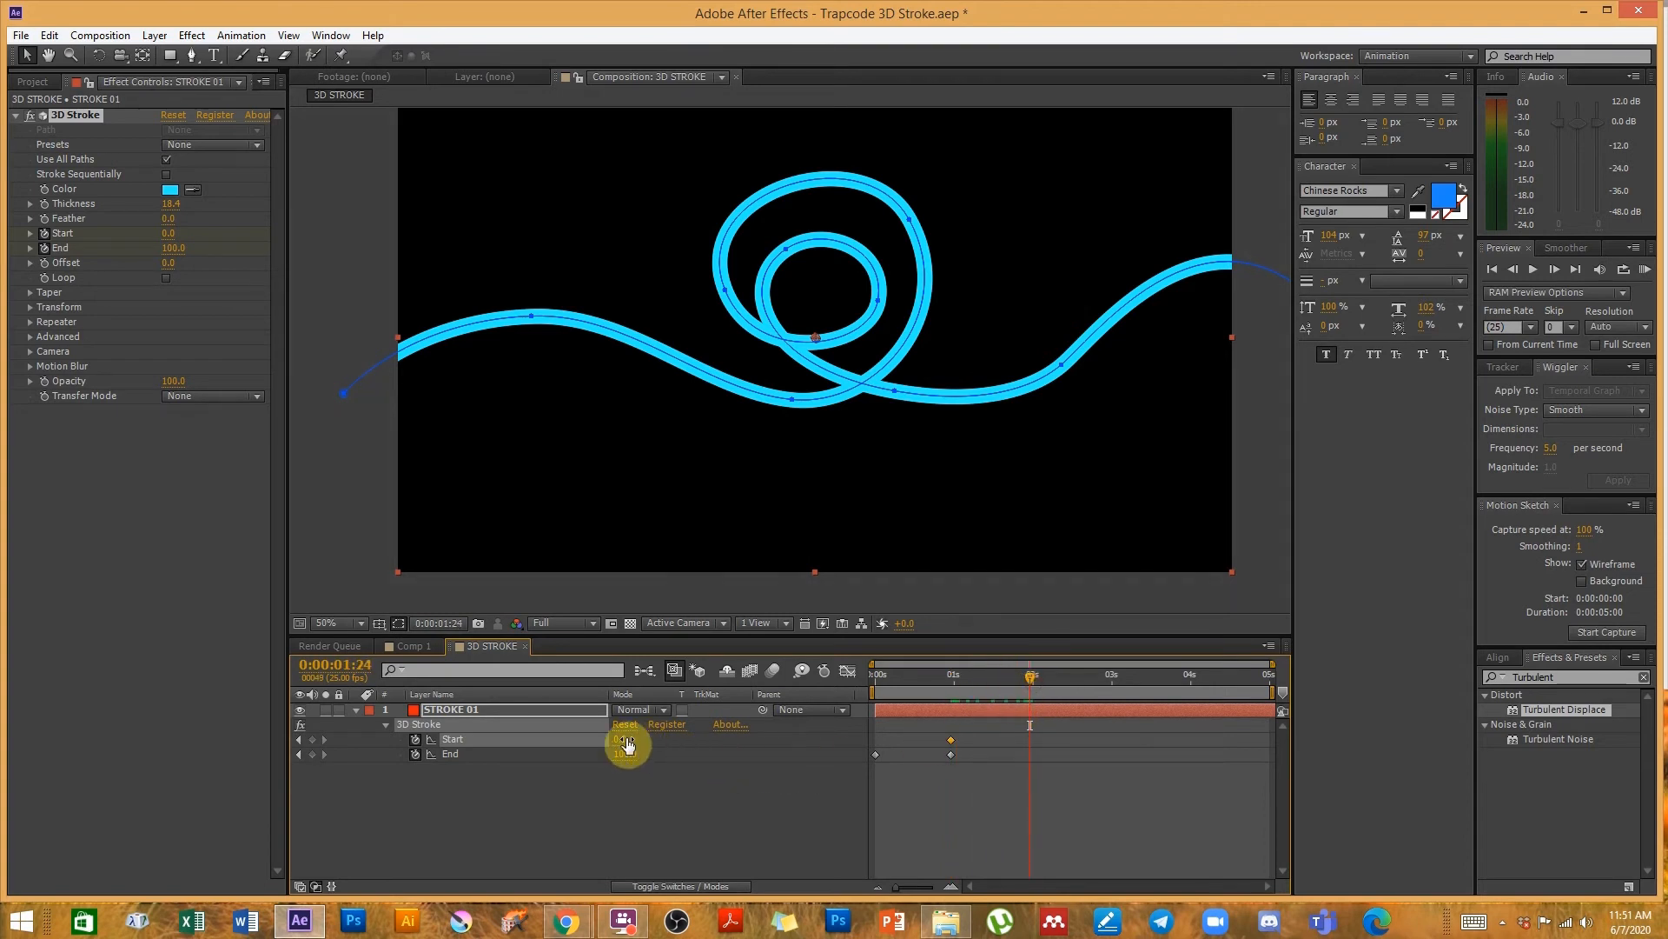
left_click_drag(627, 745, 733, 724)
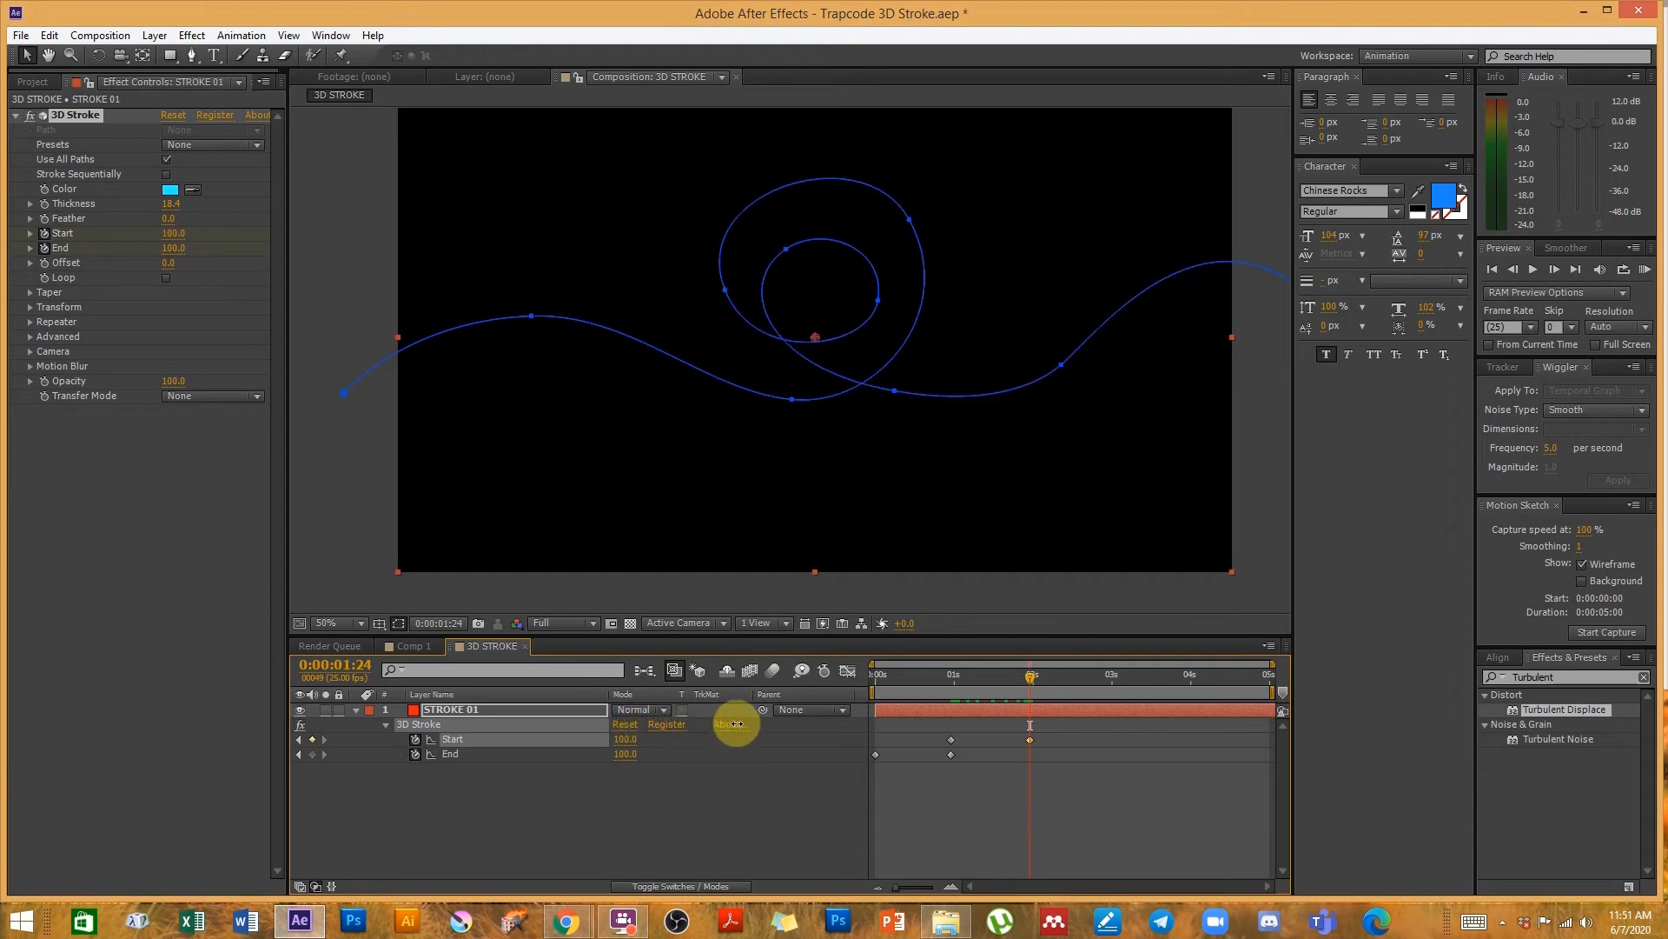
left_click(975, 847)
mouse_move(883, 682)
left_mouse_down()
mouse_move(1009, 675)
mouse_move(967, 678)
left_mouse_up()
left_click(950, 686)
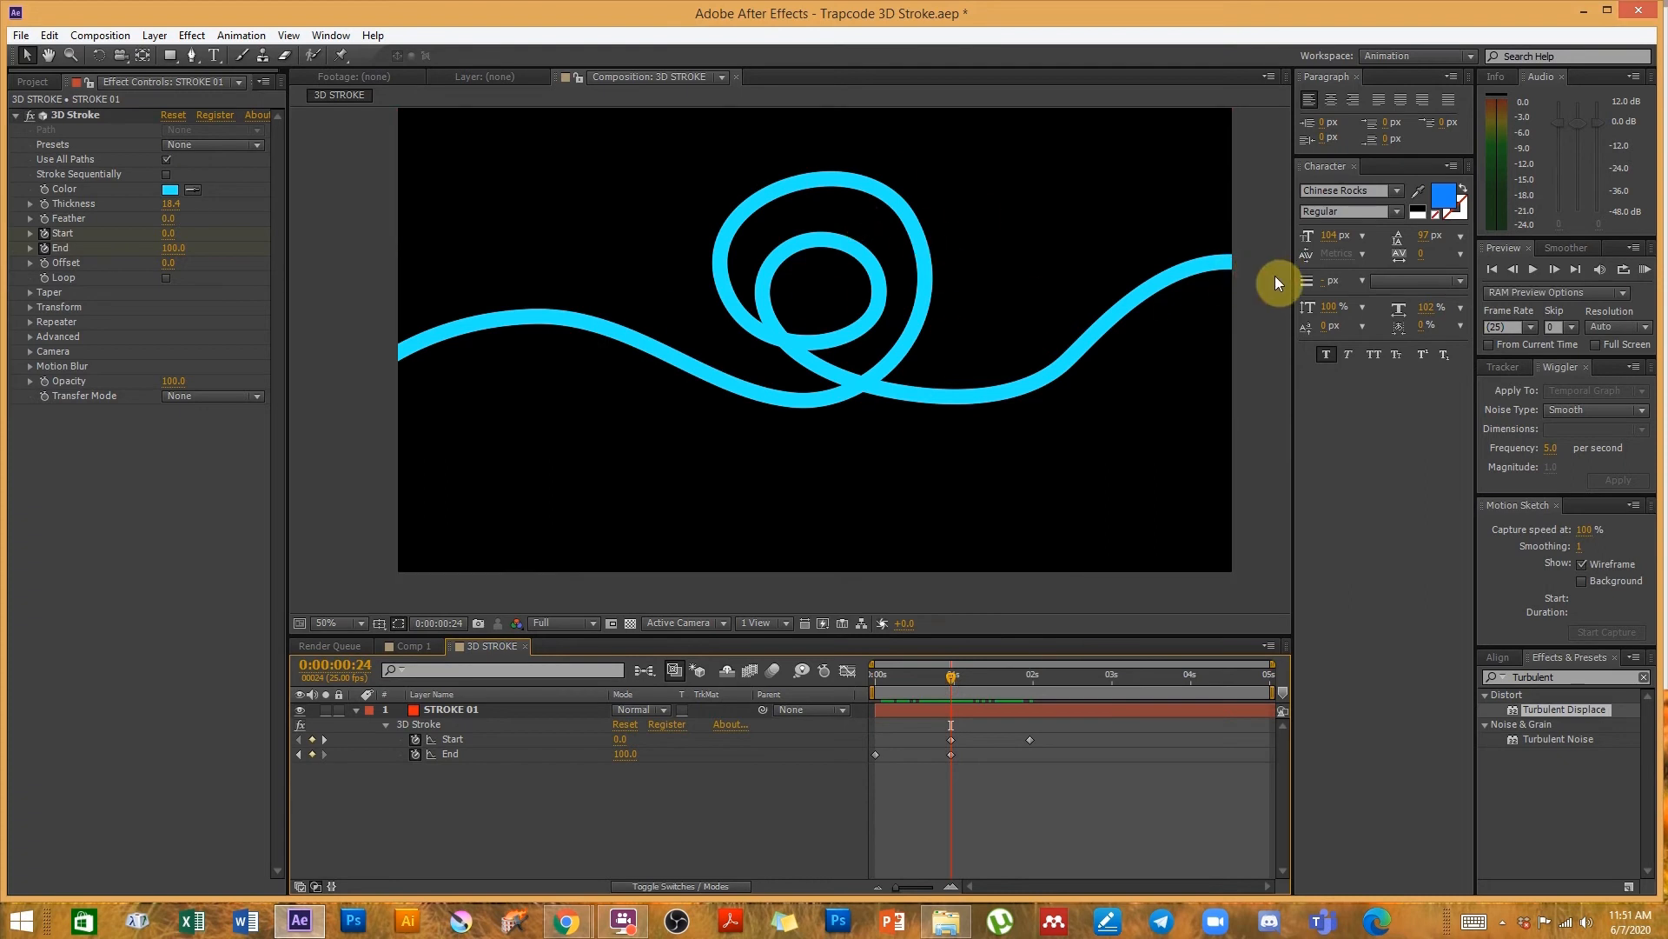
Step: Try shifting both Start keyframes earlier, with the first about 5 frames in, so they overlap the End keyframes
left_click_drag(1065, 723, 898, 740)
mouse_move(872, 678)
left_mouse_down()
mouse_move(966, 655)
mouse_move(904, 676)
mouse_move(942, 666)
mouse_move(926, 673)
left_mouse_up()
left_click(914, 766)
left_click_drag(892, 727, 969, 739)
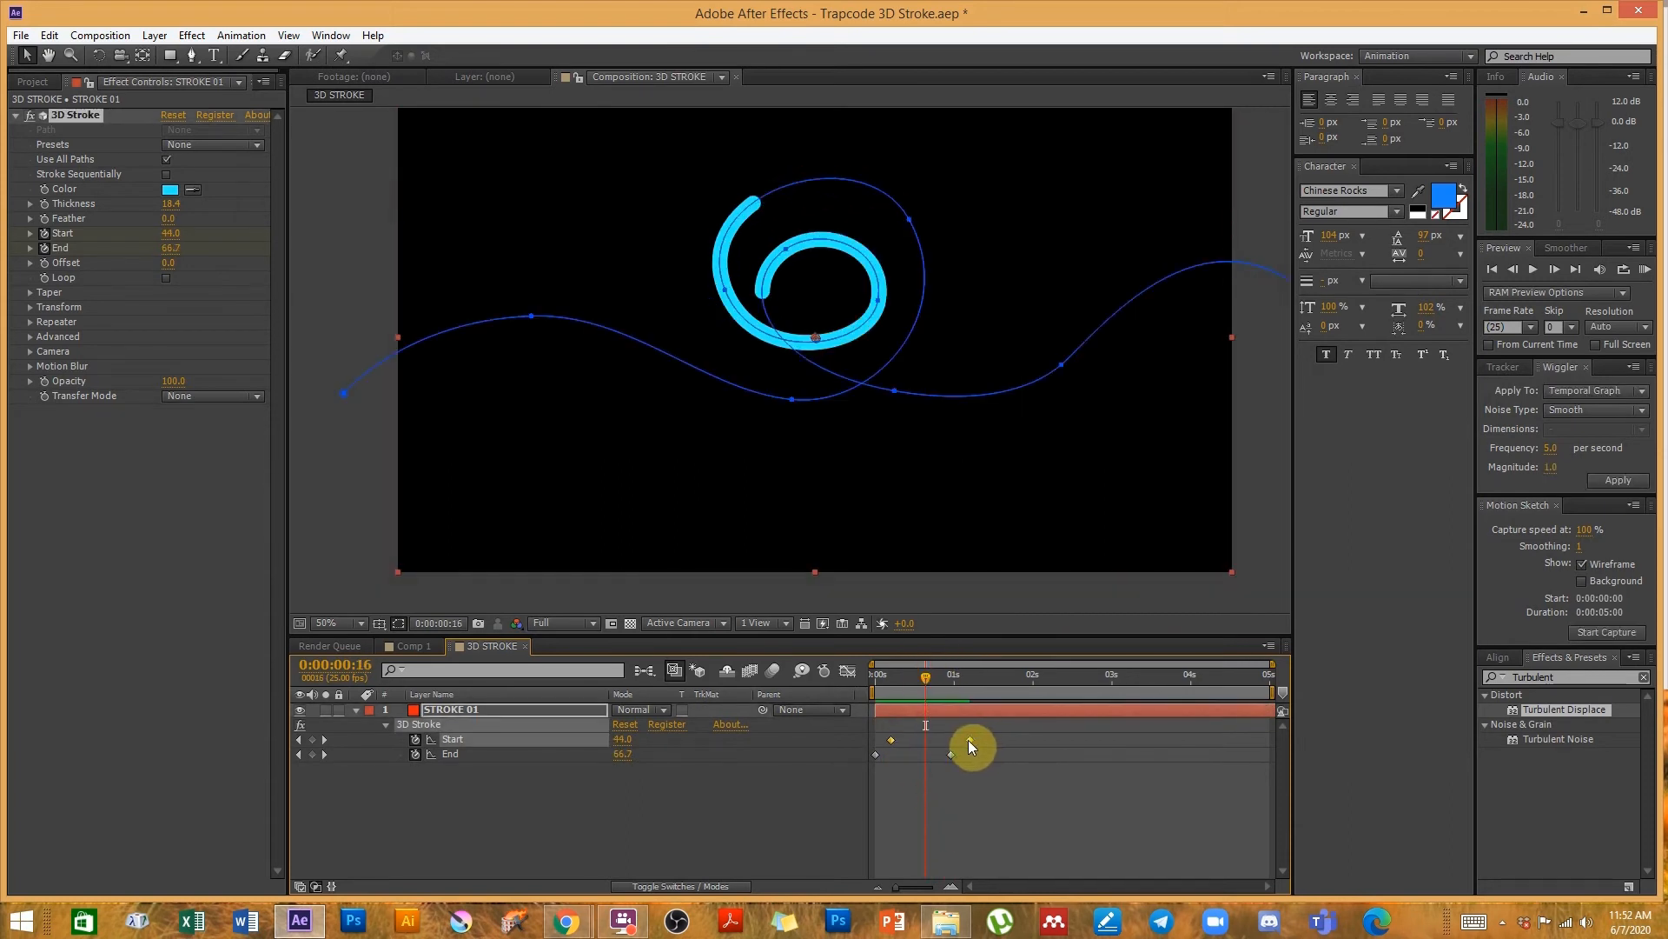
Step: Scrub the overlapping stroke animation and return the Start keyframe pair to 0:00:00:24 and 0:00:01:24
left_click(975, 822)
mouse_move(881, 691)
left_mouse_down()
mouse_move(935, 671)
mouse_move(911, 810)
mouse_move(863, 680)
left_mouse_up()
left_click_drag(1019, 730, 949, 739)
left_click(962, 803)
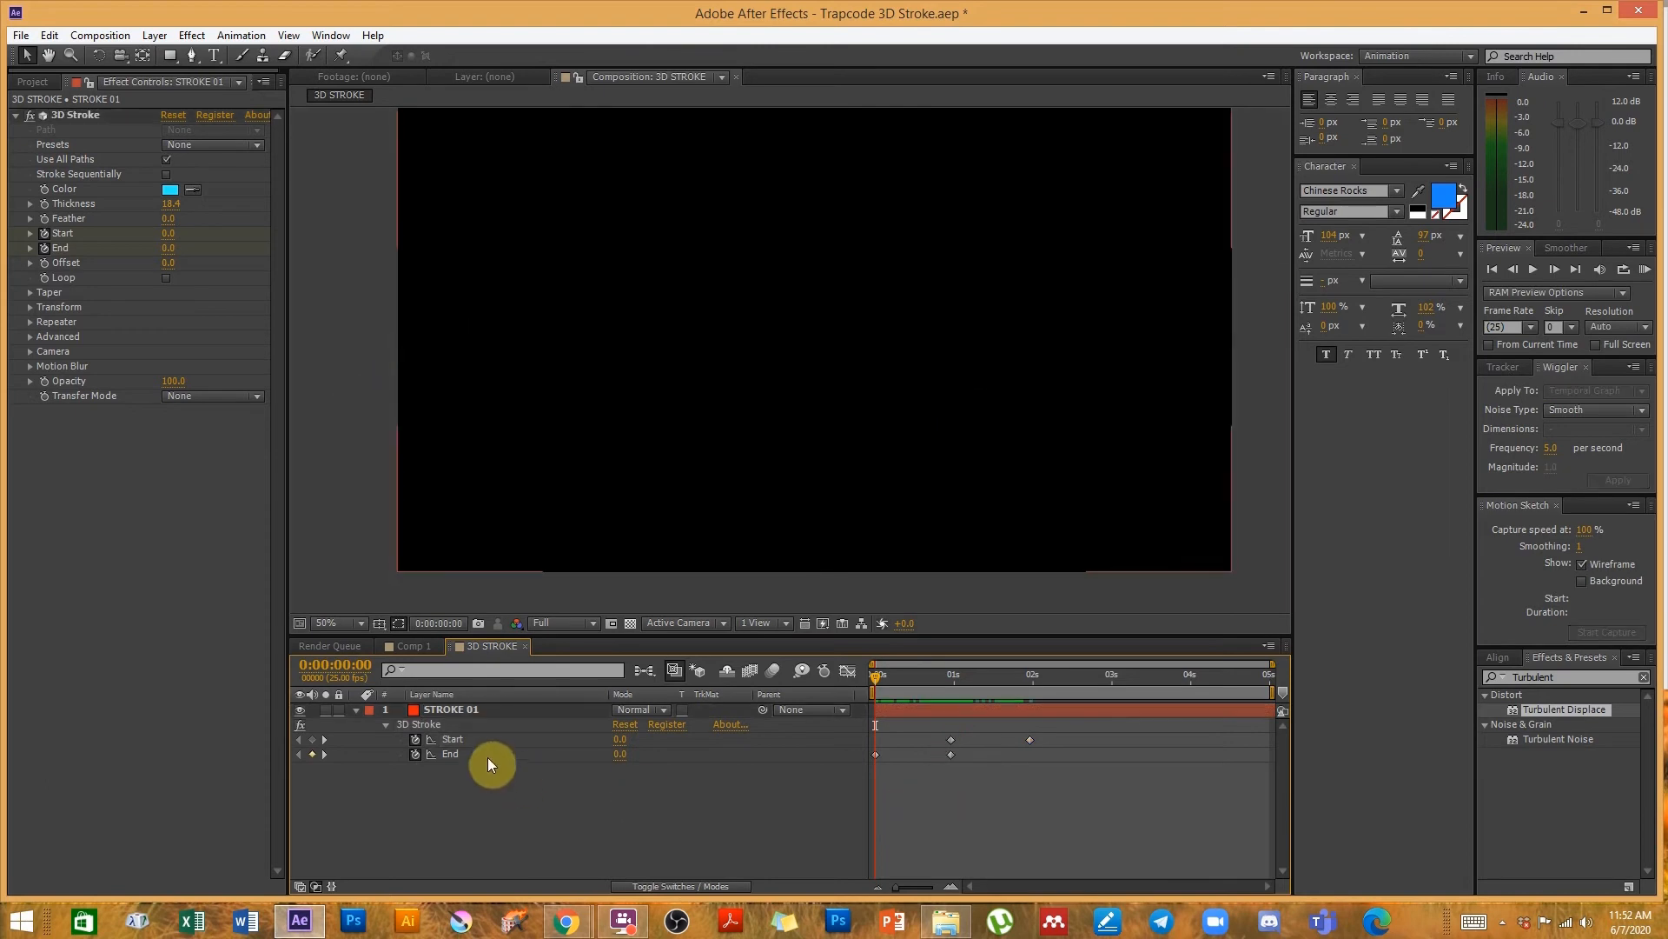
Step: Scrub past the End and Start keyframes to examine how each pair draws and erases the stroke
left_click(483, 754)
left_click(885, 765)
left_click(876, 754)
left_click(891, 676)
left_click_drag(925, 691, 950, 690)
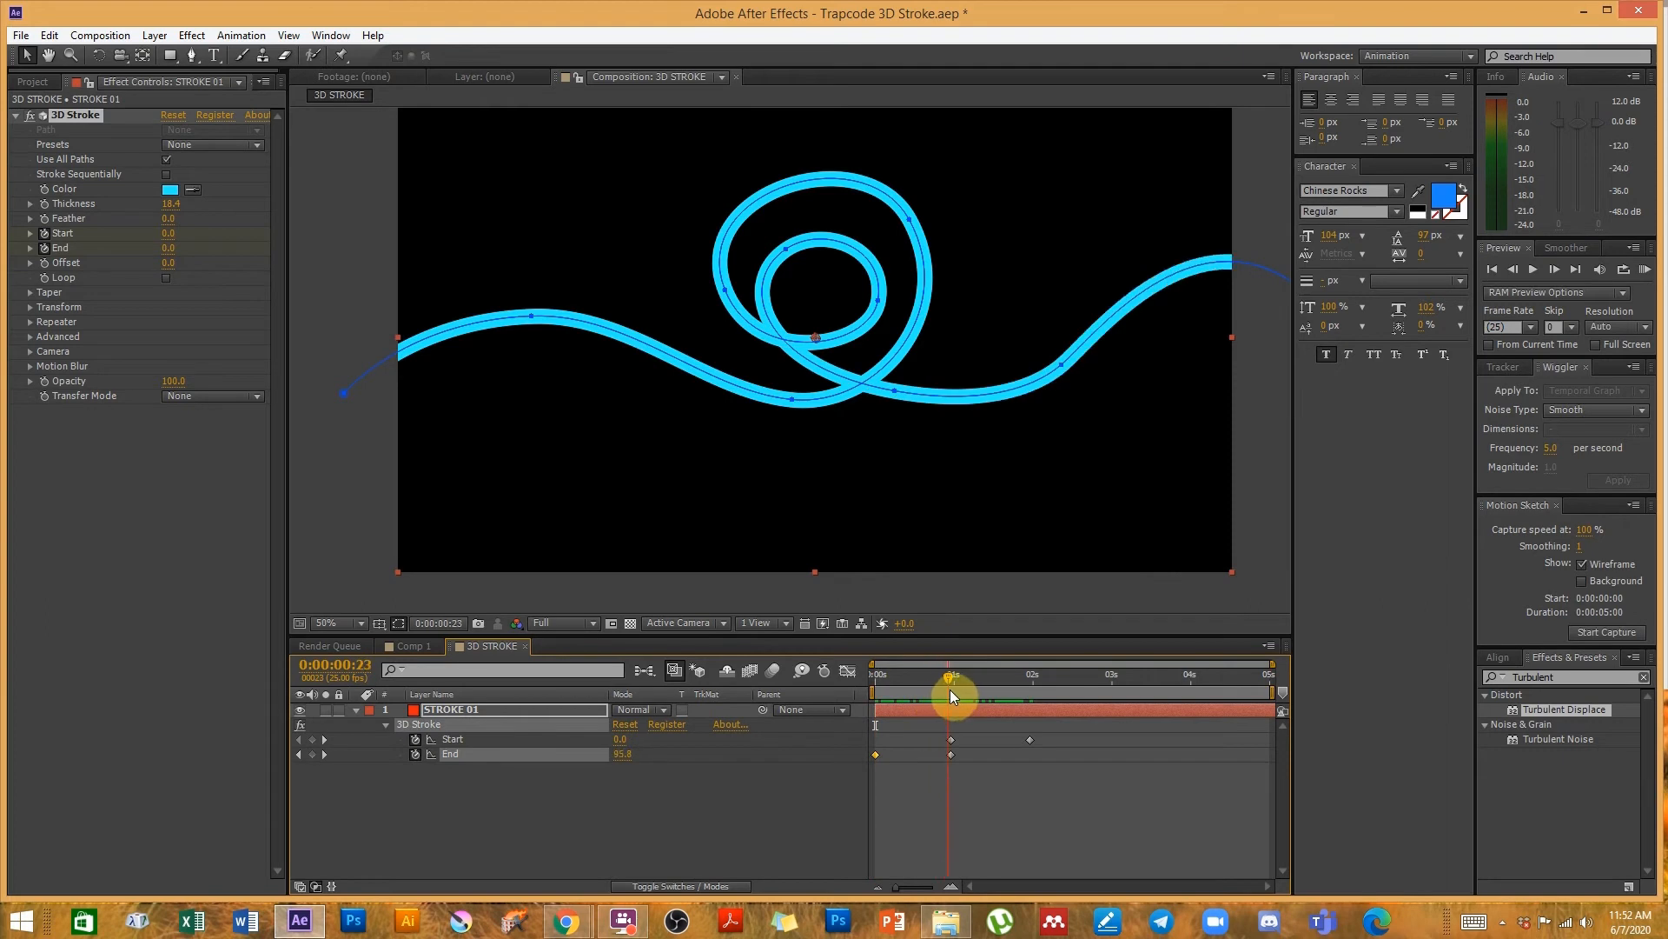
left_click(951, 741)
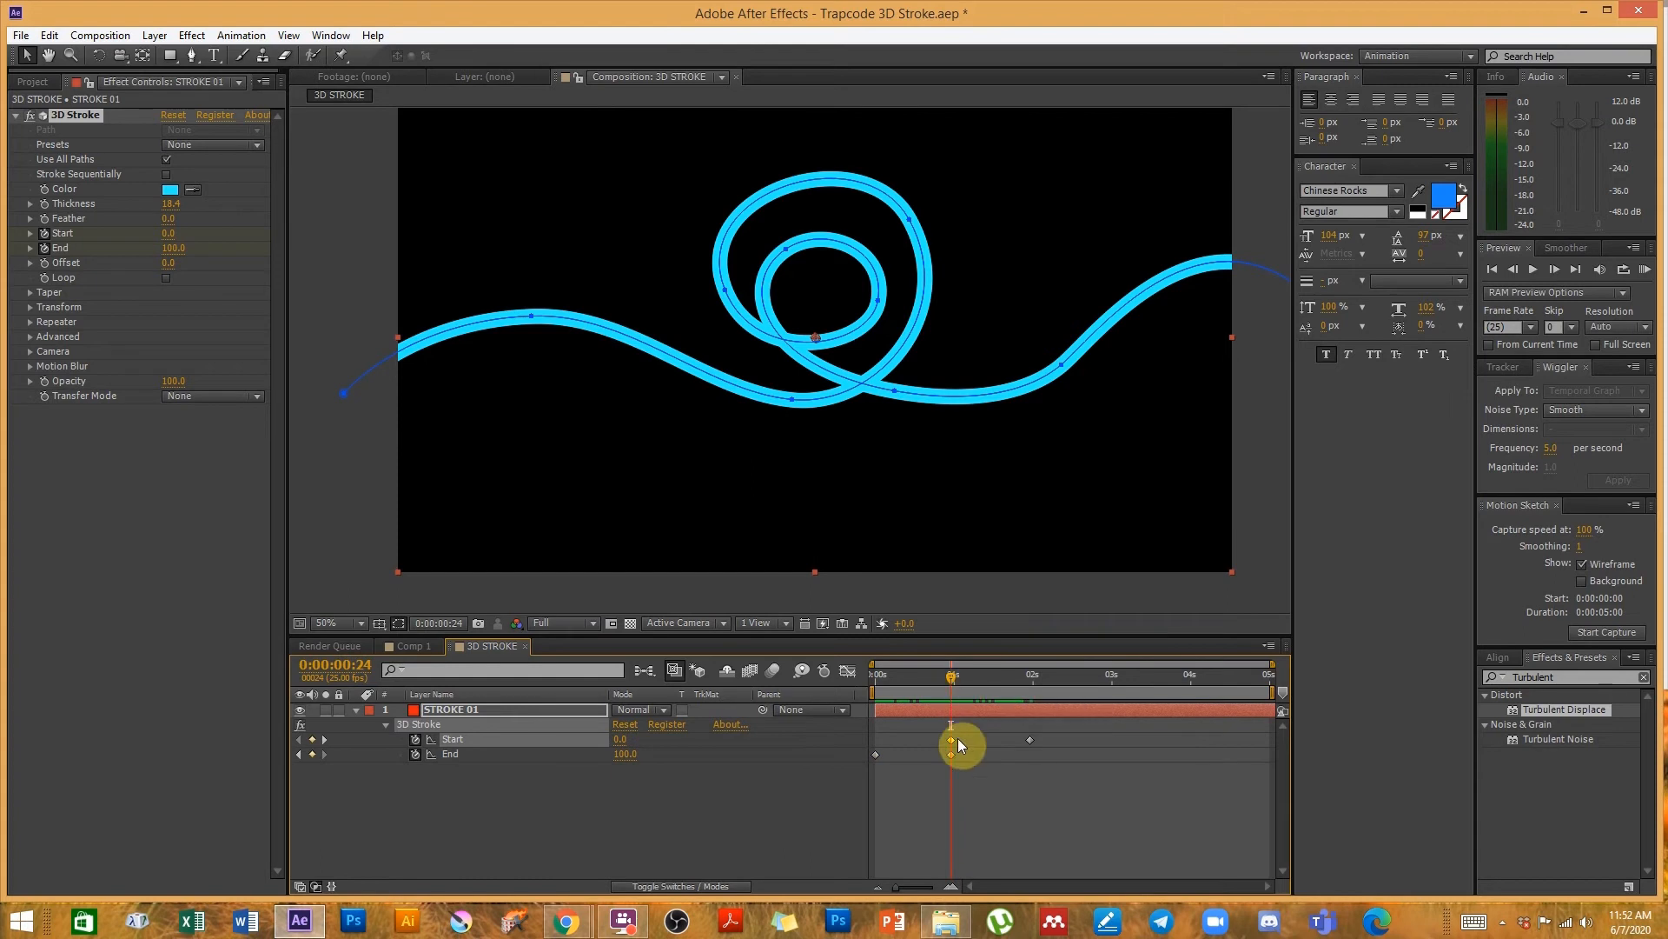
left_click(960, 675)
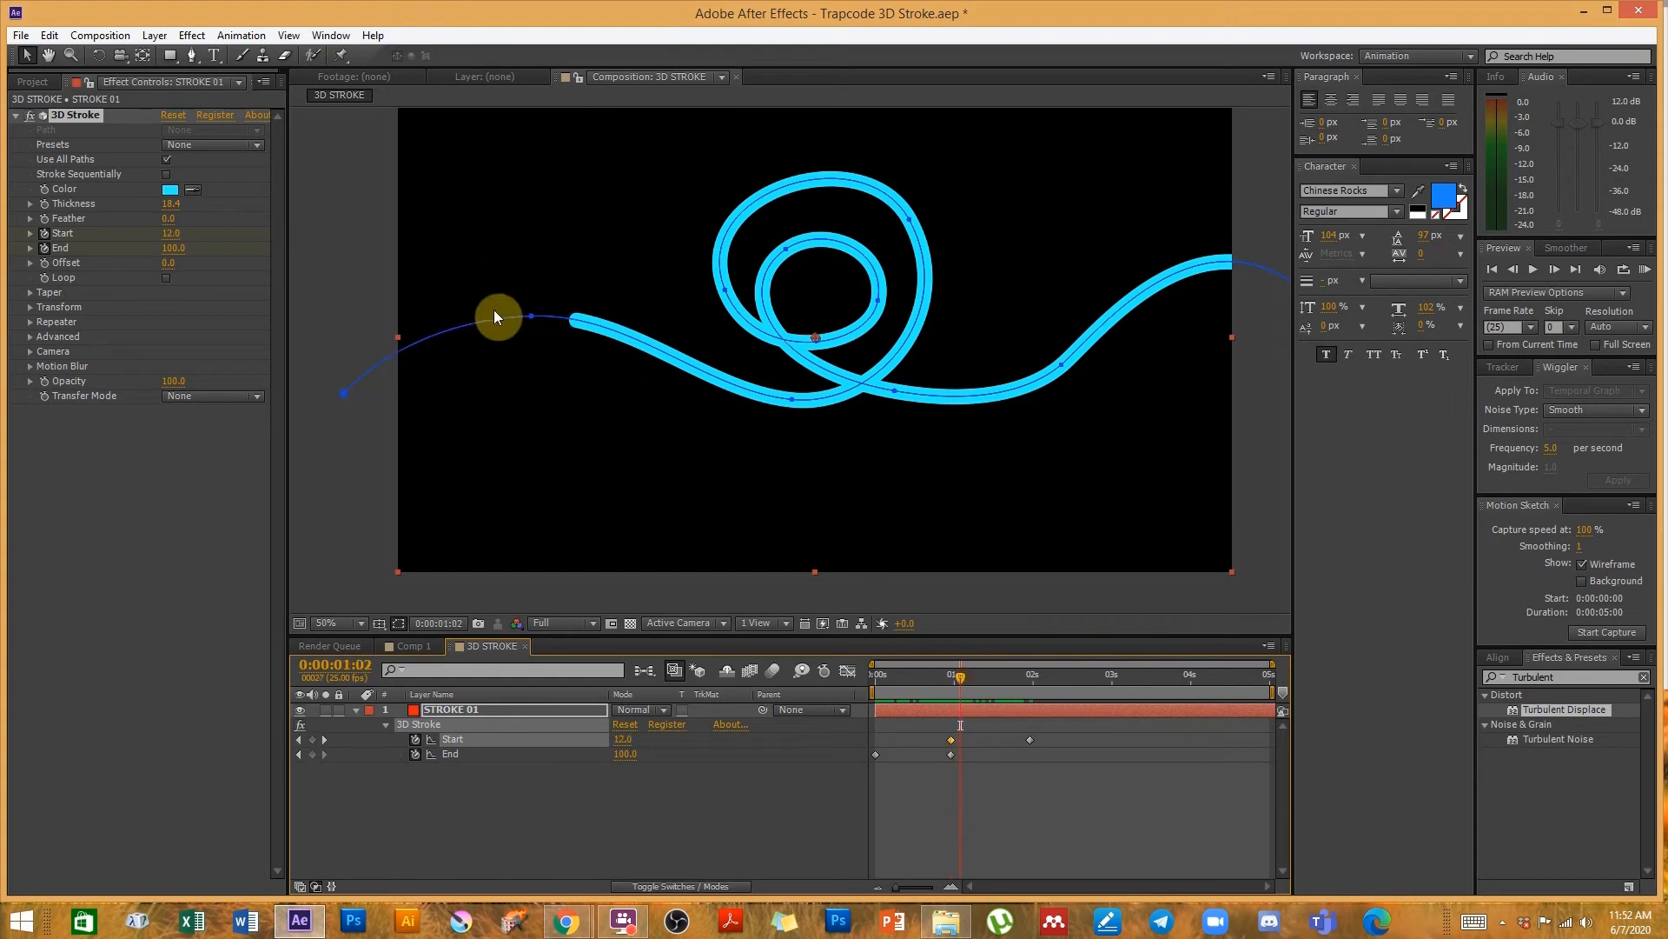
mouse_move(954, 676)
left_mouse_down()
mouse_move(1033, 684)
mouse_move(937, 740)
mouse_move(949, 733)
left_mouse_up()
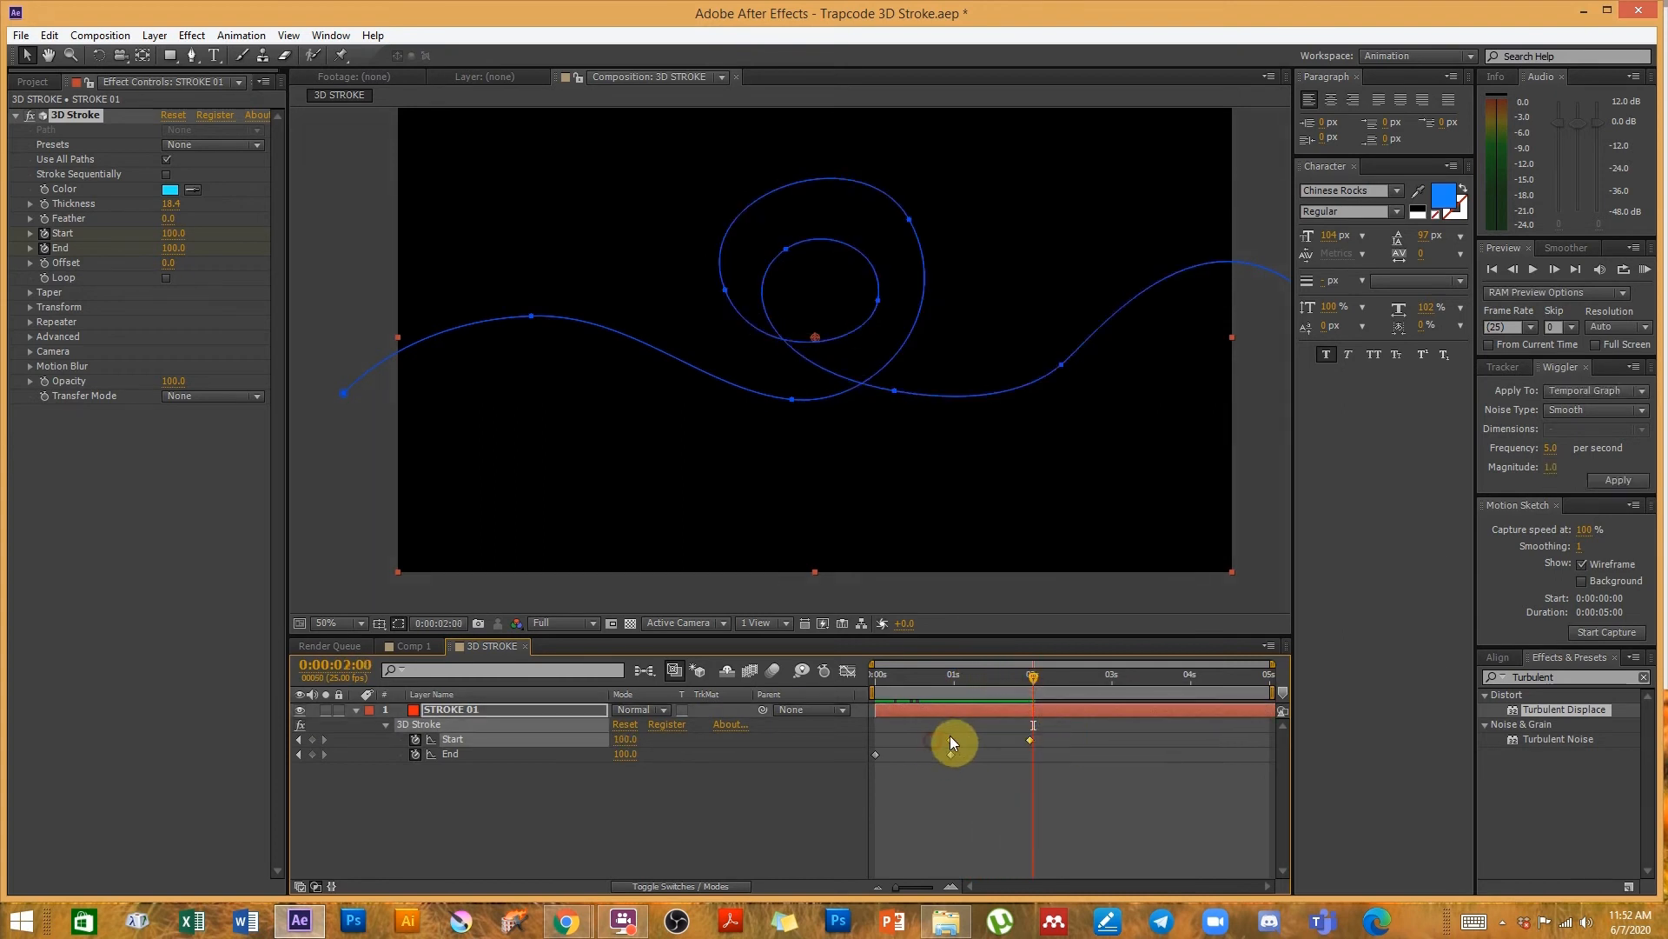
Step: Try both Start keyframes with the first at about 0:00:00:12, move it back to about 1 second, and scrub the animation
left_click_drag(894, 675, 914, 671)
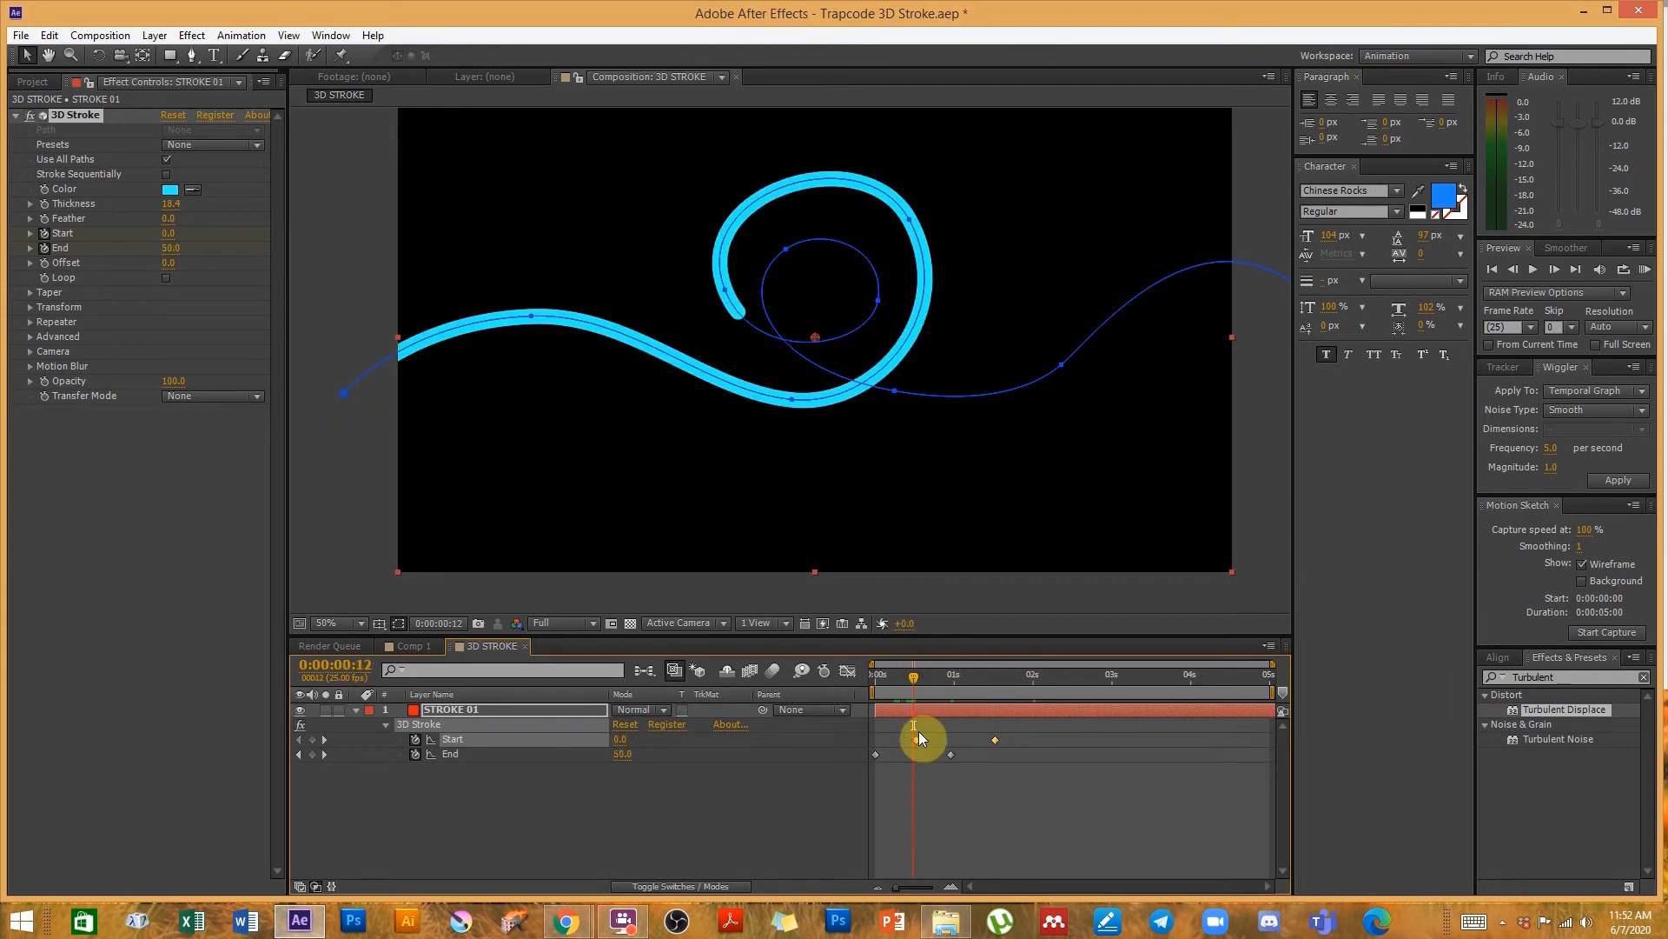
left_click(619, 772)
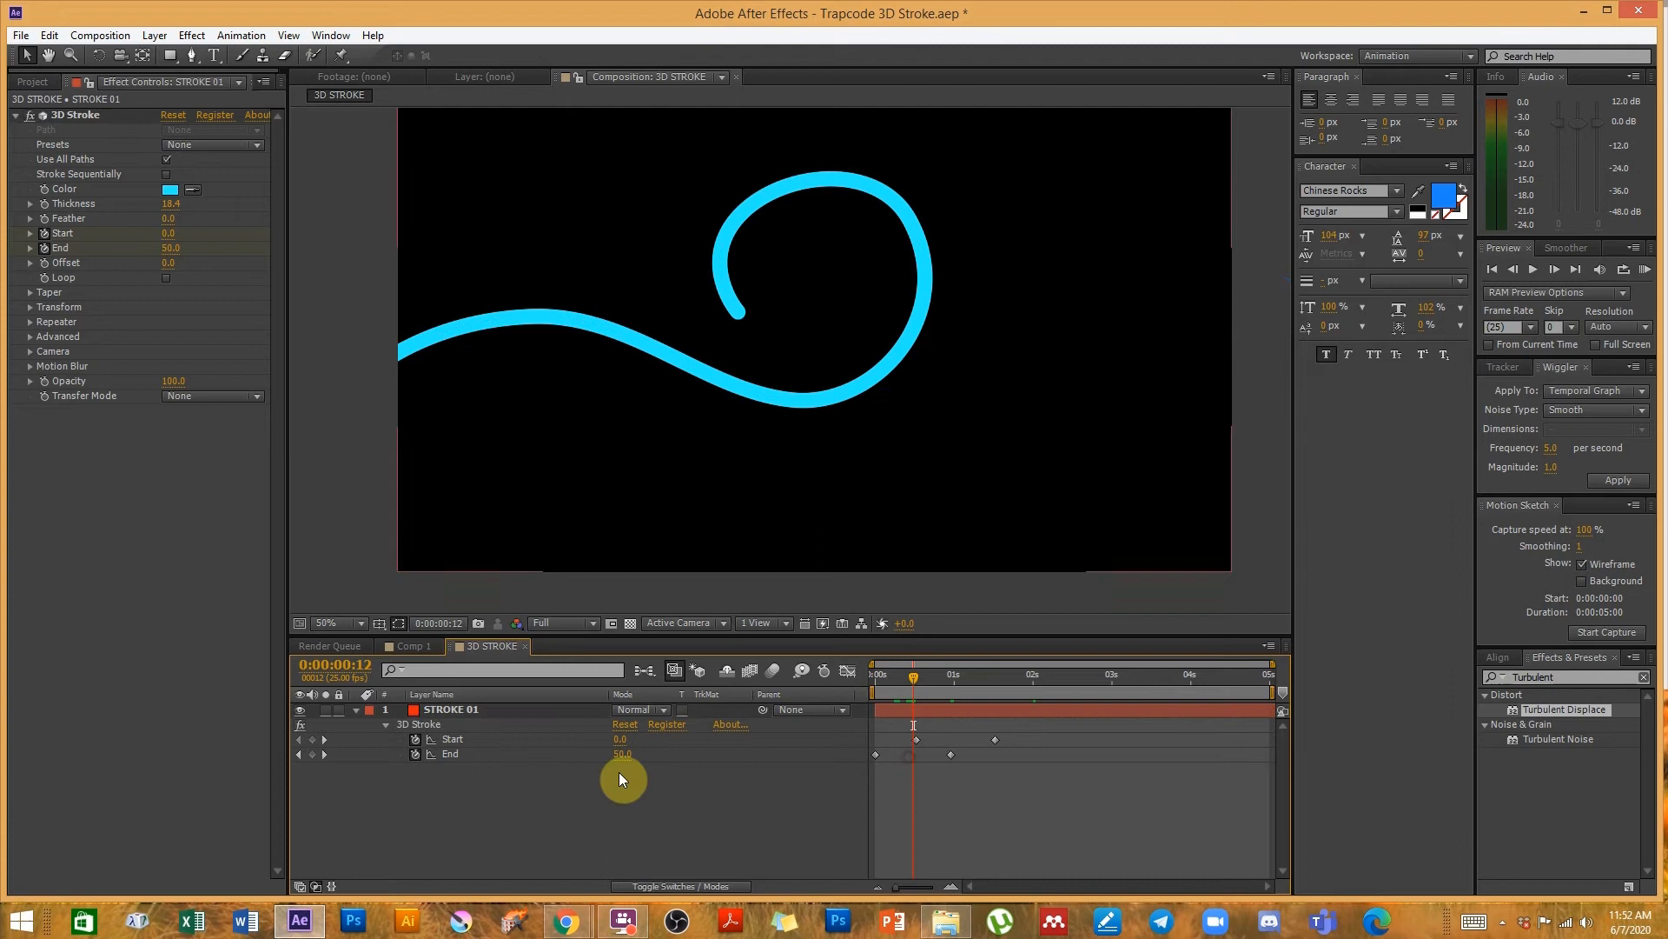
left_click(489, 756)
mouse_move(912, 685)
left_mouse_down()
mouse_move(932, 699)
mouse_move(925, 684)
mouse_move(944, 686)
mouse_move(899, 747)
mouse_move(950, 740)
left_mouse_up()
left_click(920, 731)
left_click(919, 735)
left_click(996, 739)
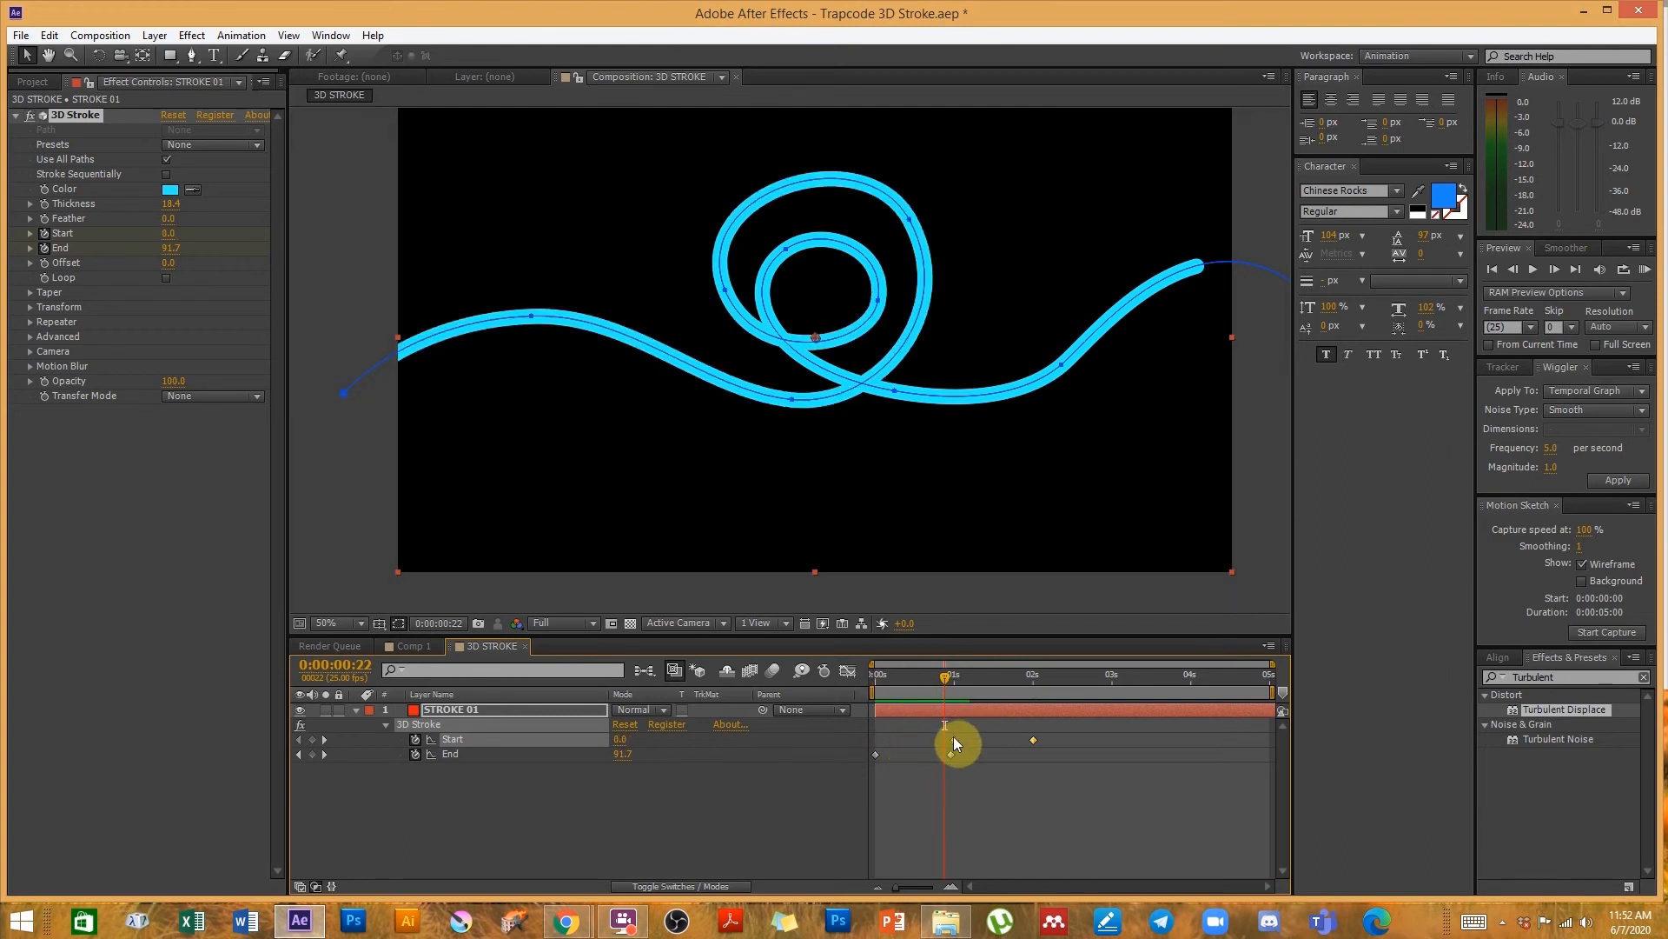
left_click(982, 782)
left_click_drag(874, 676, 970, 666)
left_click_drag(996, 660, 1001, 659)
Step: Shift both Start keyframes earlier so the first sits about 4 frames in, leaving a short travelling stroke
mouse_move(1072, 726)
left_mouse_down()
mouse_move(948, 753)
mouse_move(1046, 729)
mouse_move(893, 743)
left_mouse_up()
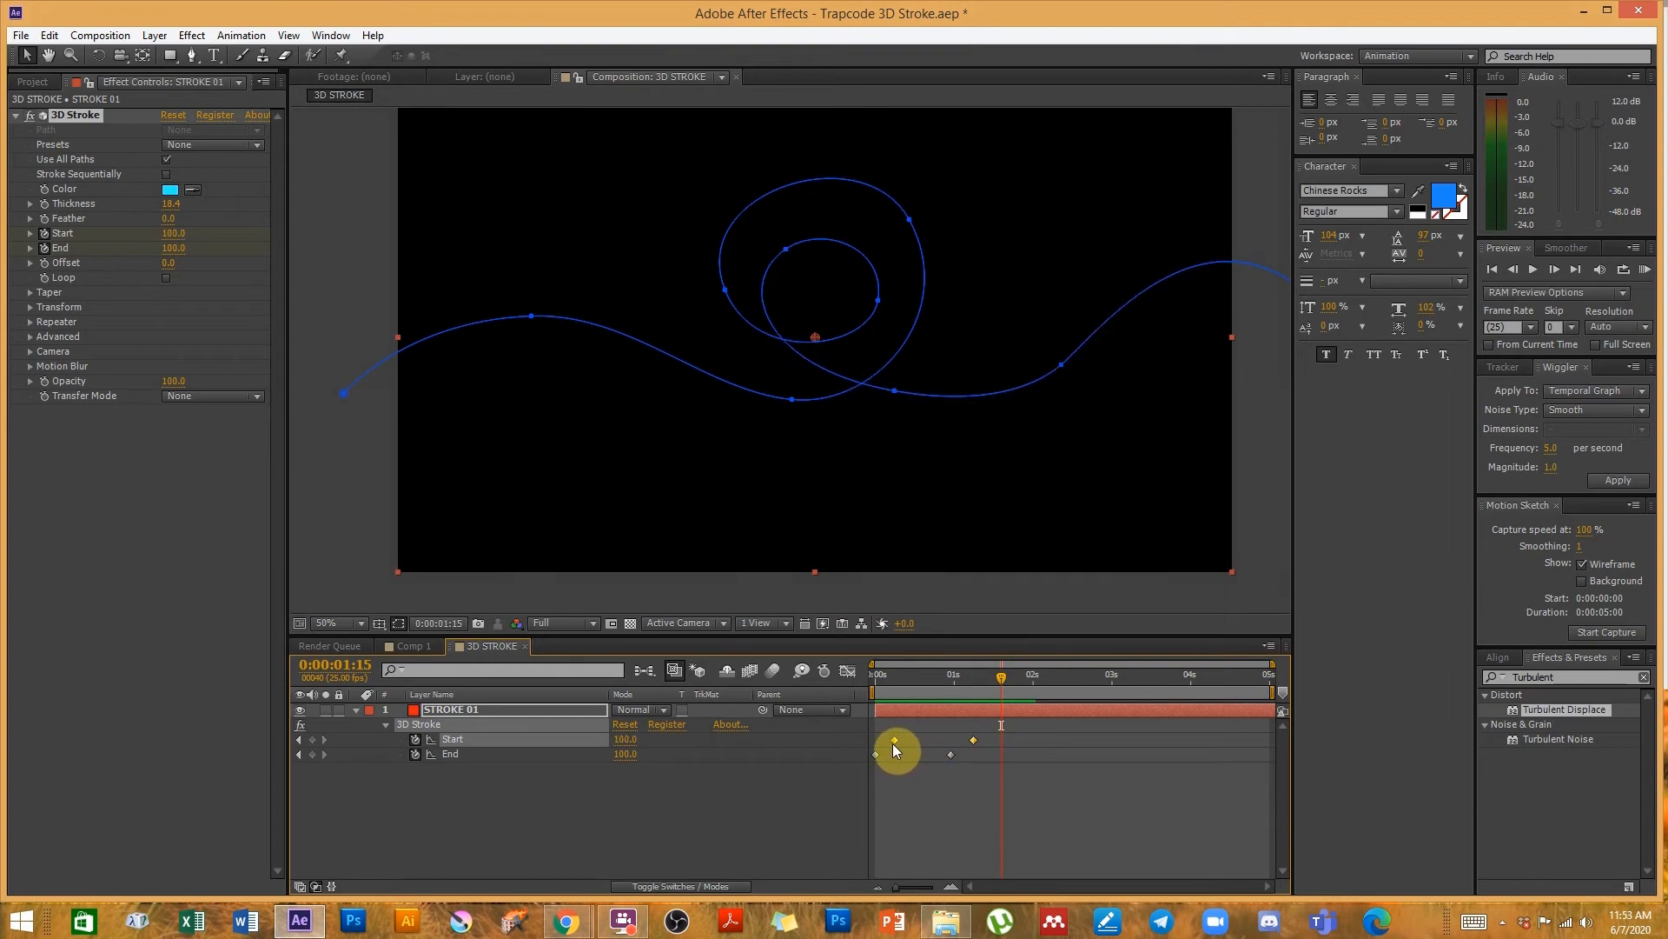
left_click_drag(890, 682, 901, 677)
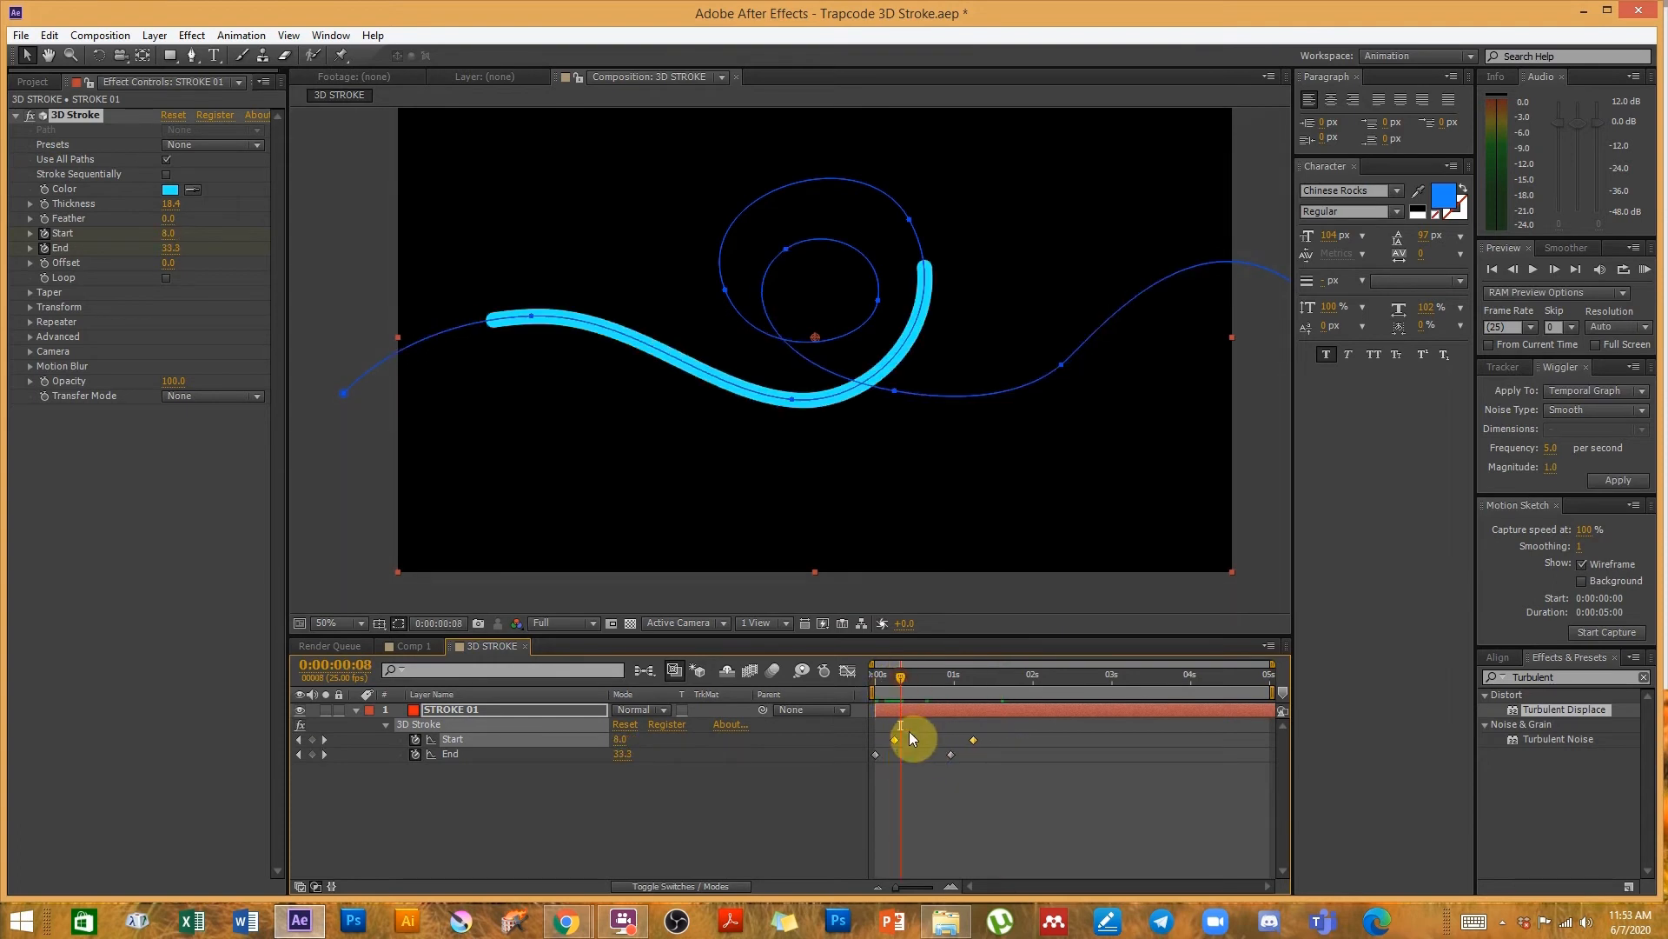
left_click_drag(899, 743, 885, 738)
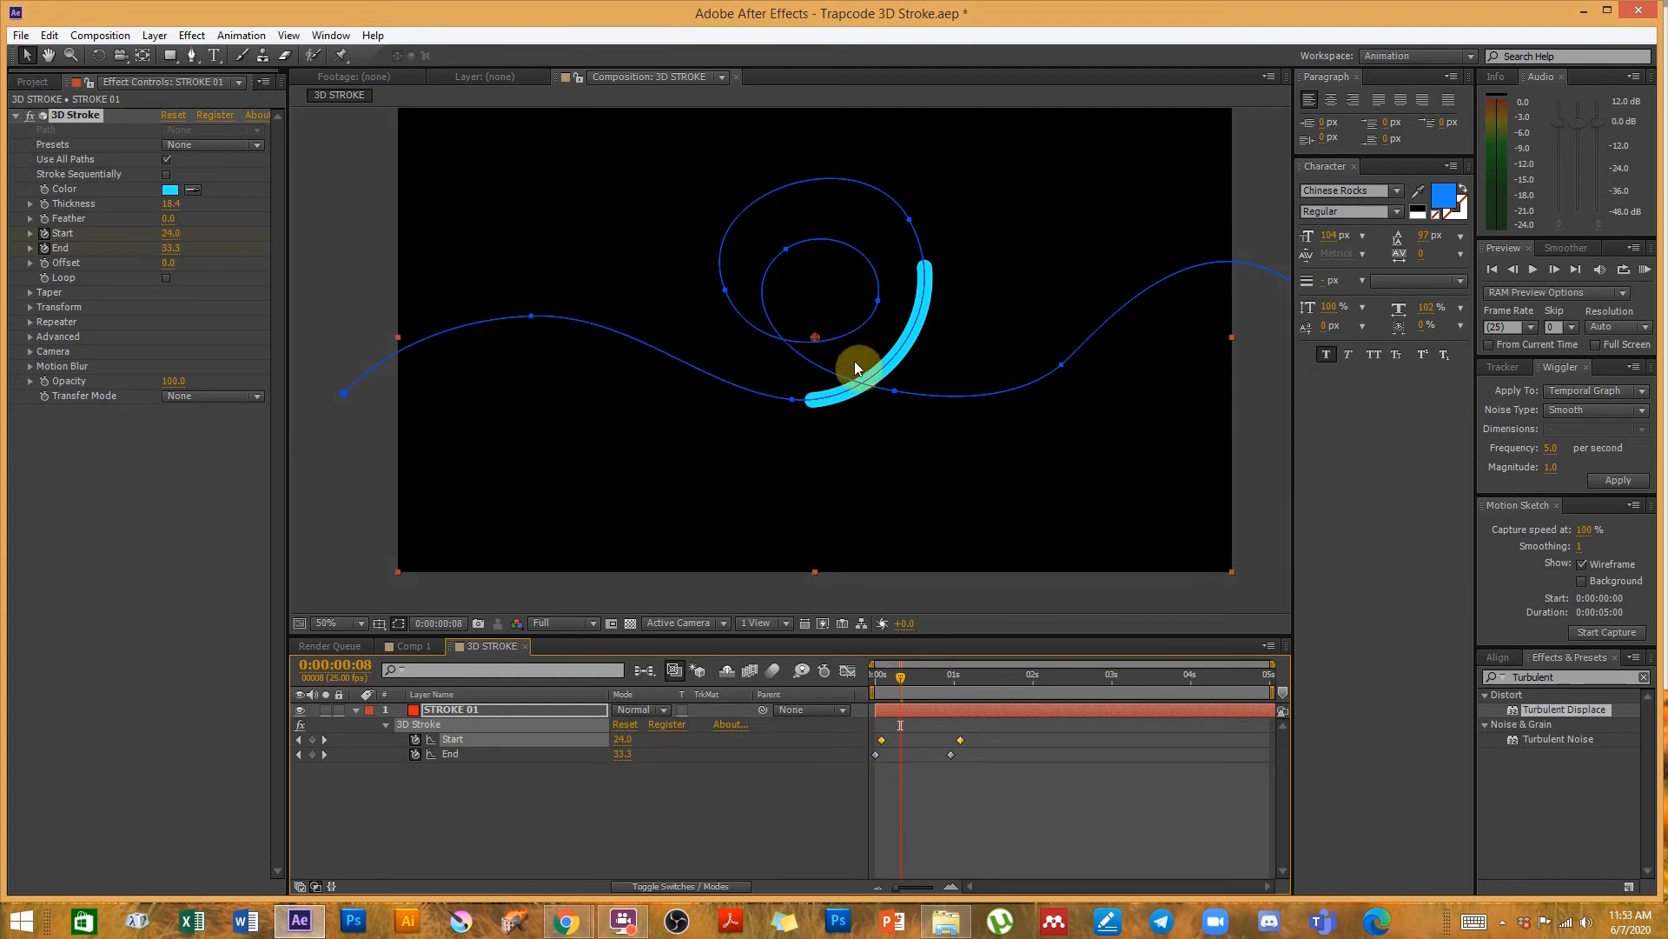
left_click_drag(879, 740, 888, 744)
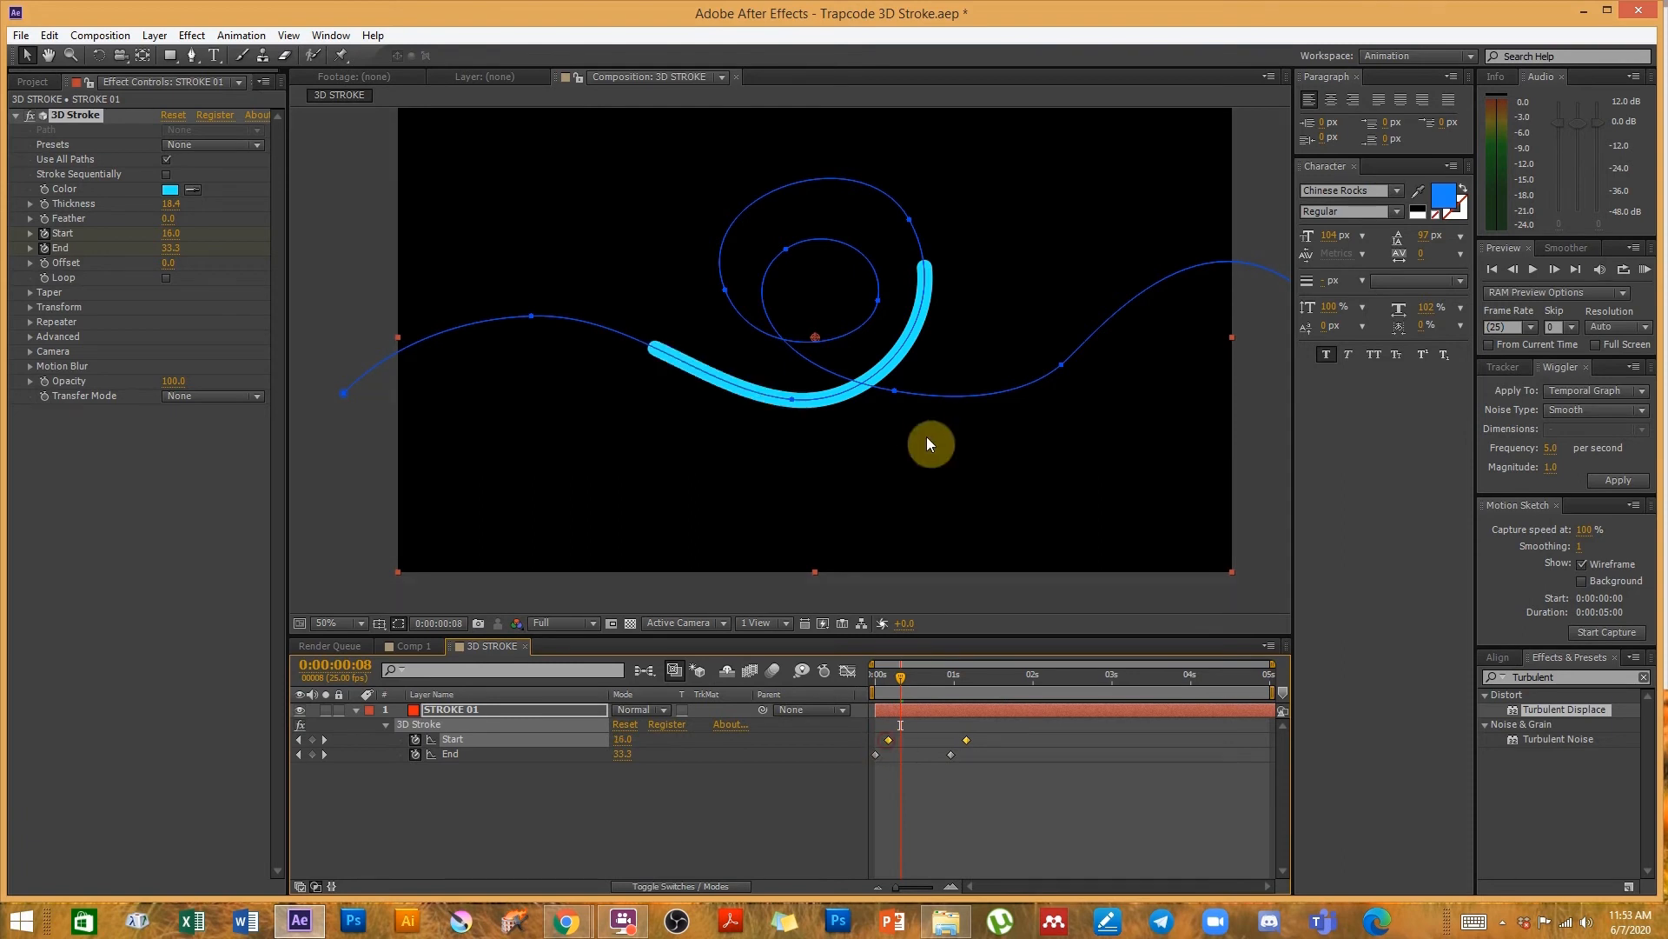
left_click(931, 810)
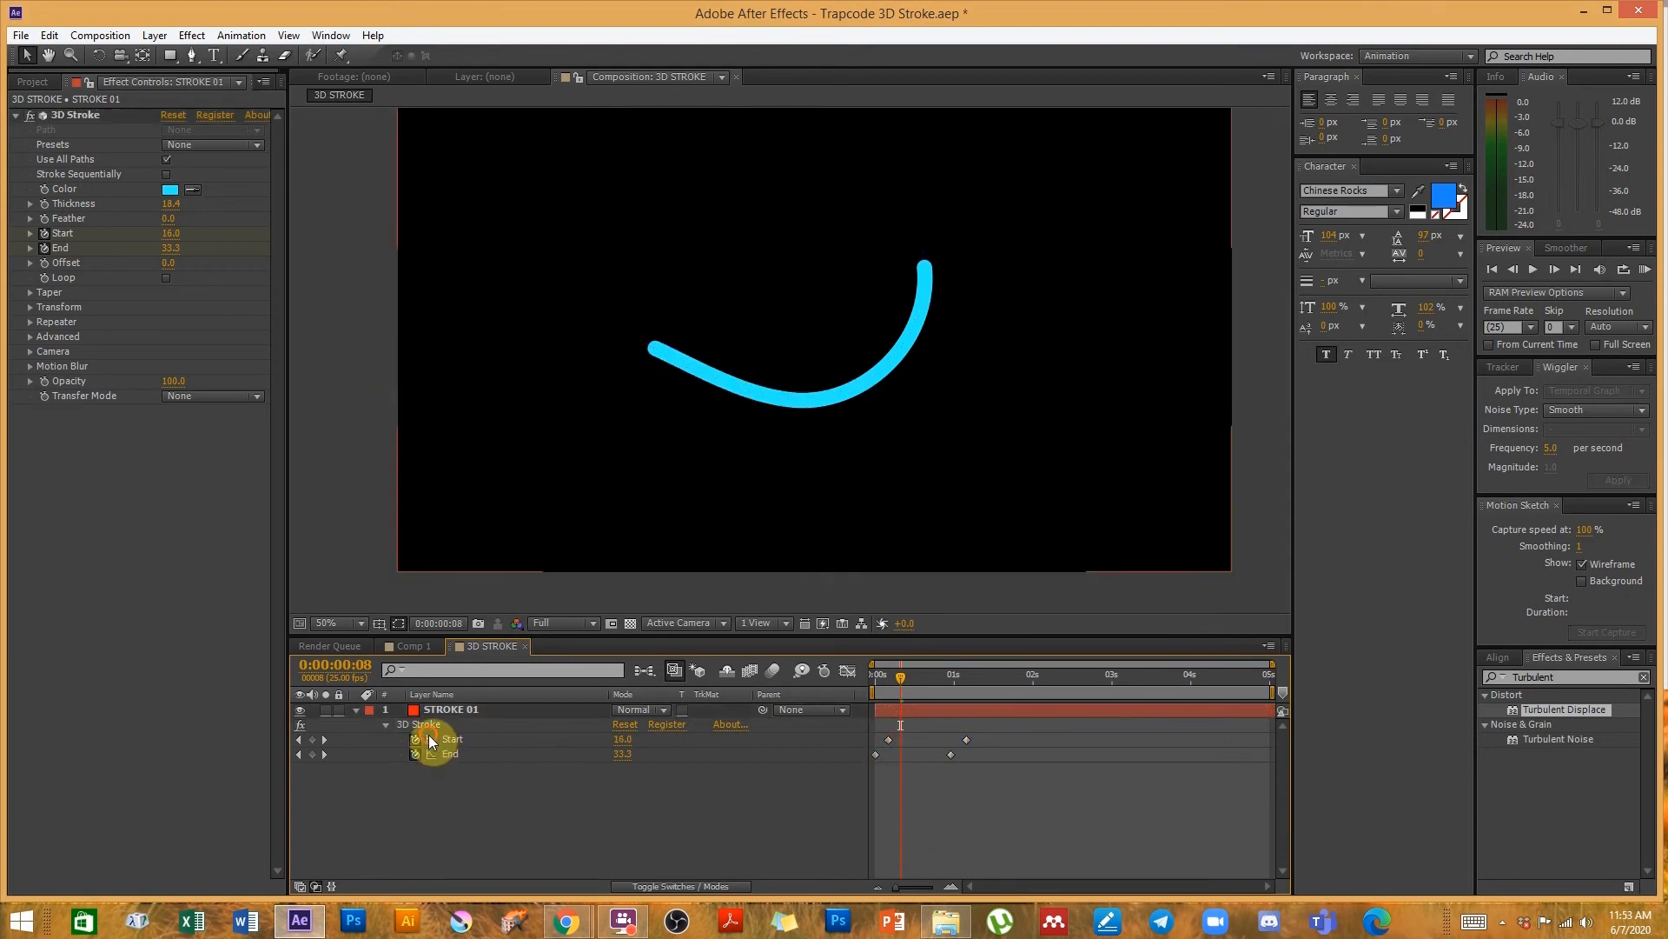
Step: Apply Easy Ease to all Start and End keyframes in the Graph Editor and scrub the result
left_click(847, 671)
left_click_drag(993, 706, 852, 756)
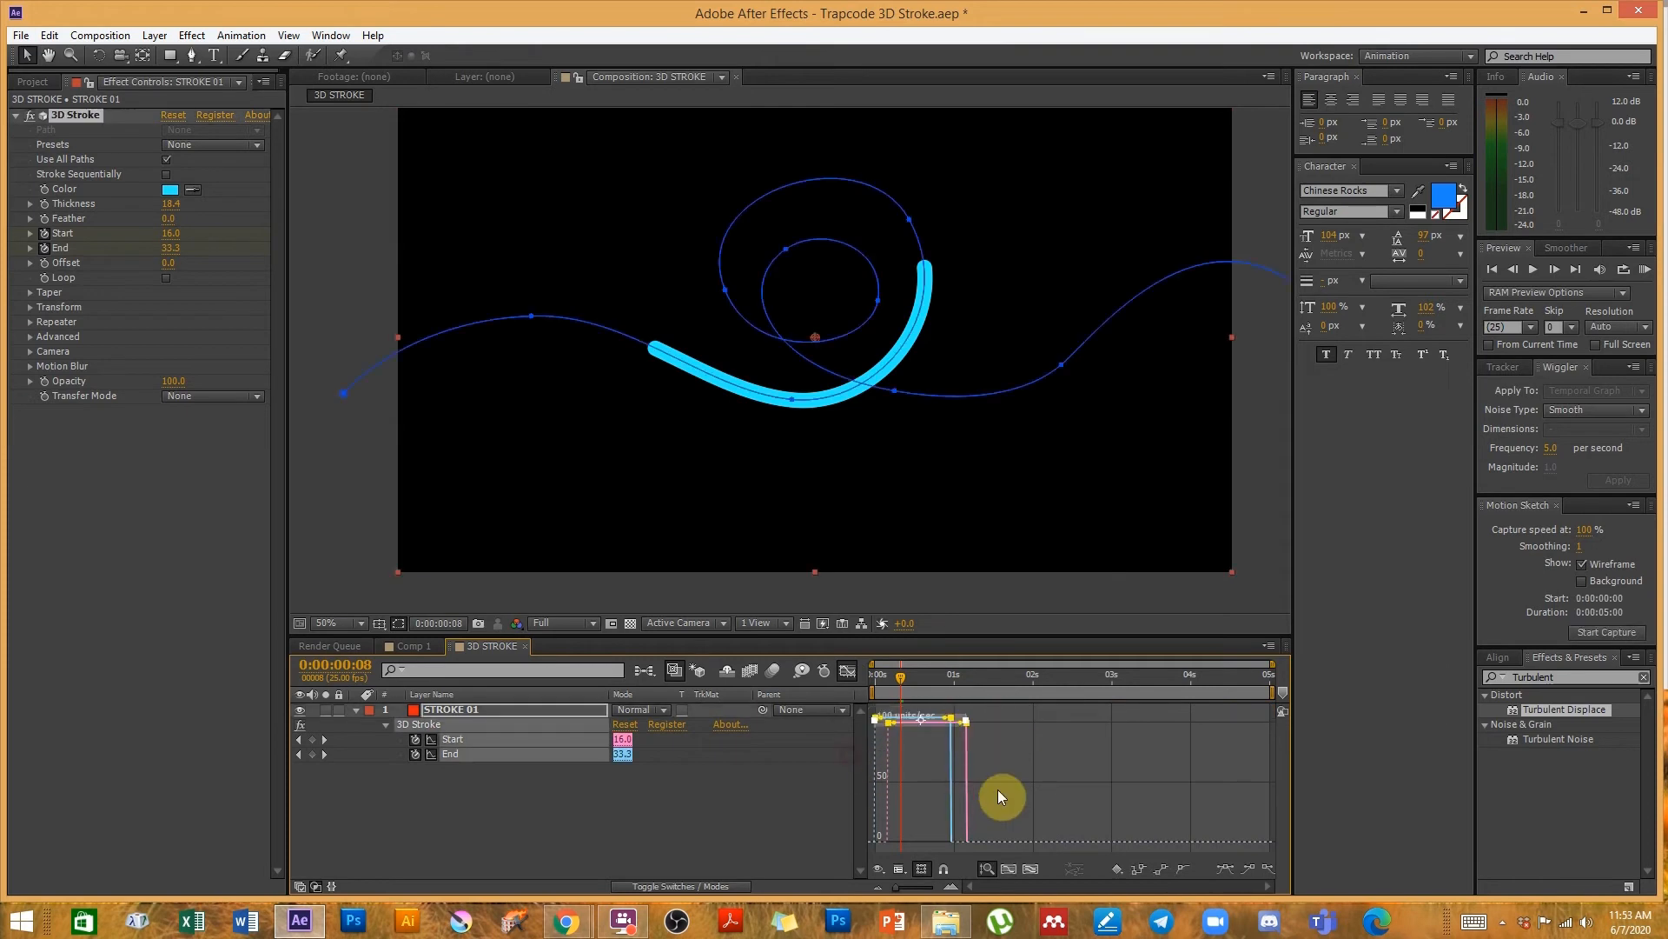
left_click(1223, 871)
left_click_drag(895, 681, 916, 691)
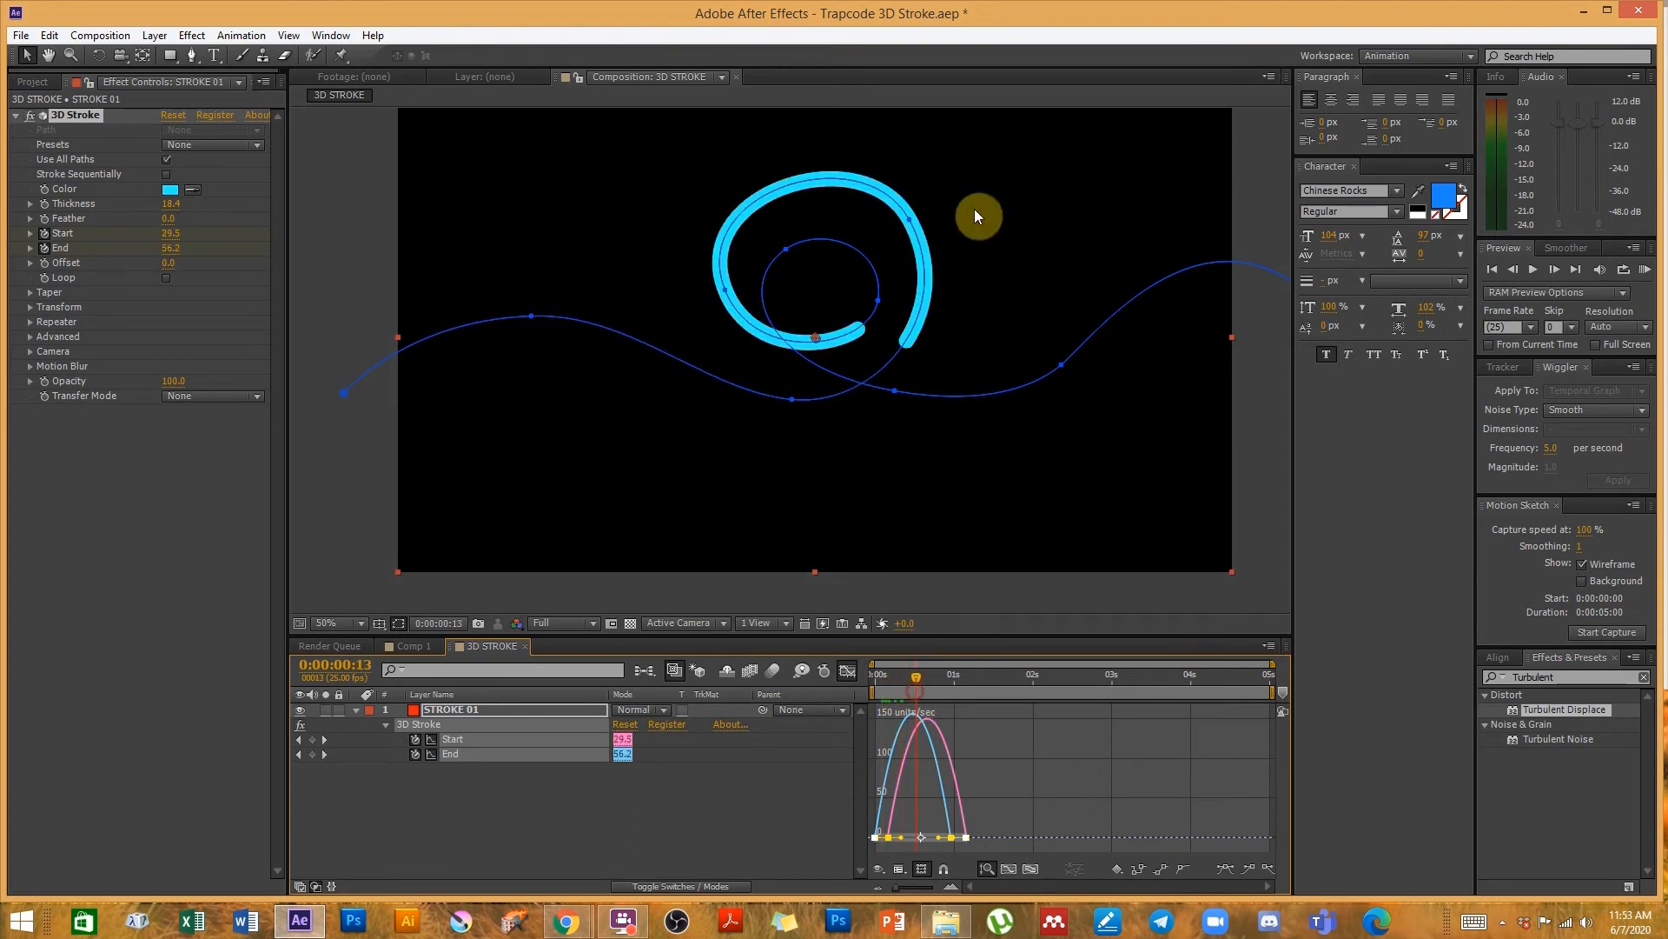
Step: Lengthen the influence handles of the Start and End keyframes so both speed curves peak sharply near their middle
key("=")
key("=")
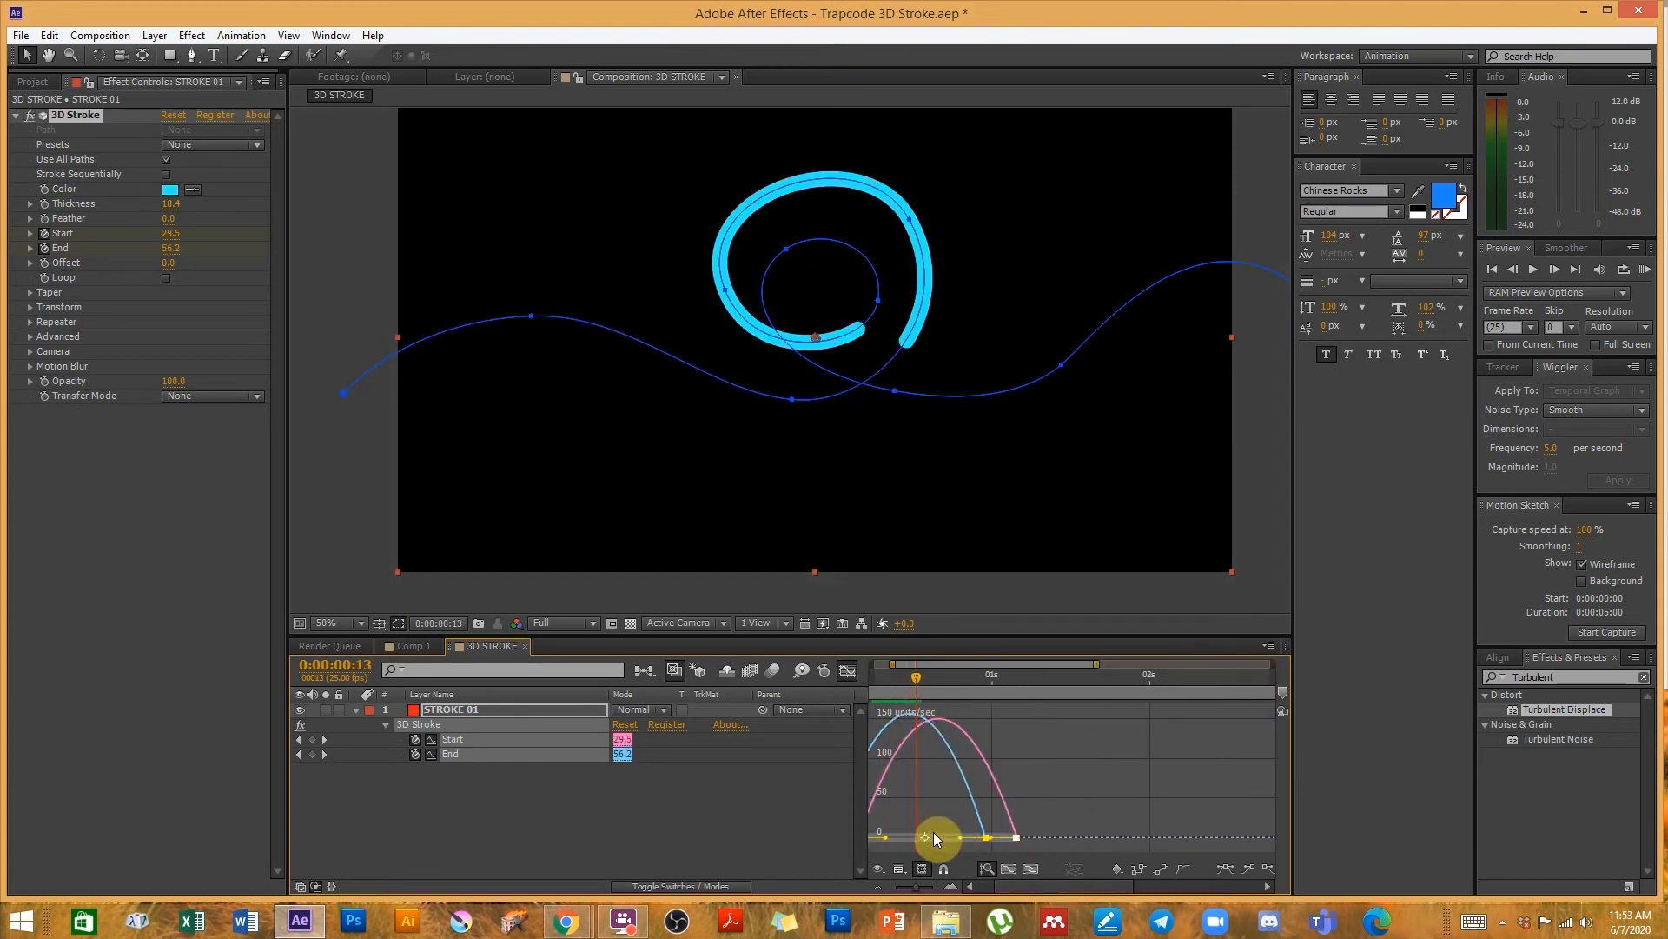
left_click_drag(982, 815, 1099, 795)
left_click_drag(1166, 842, 1125, 837)
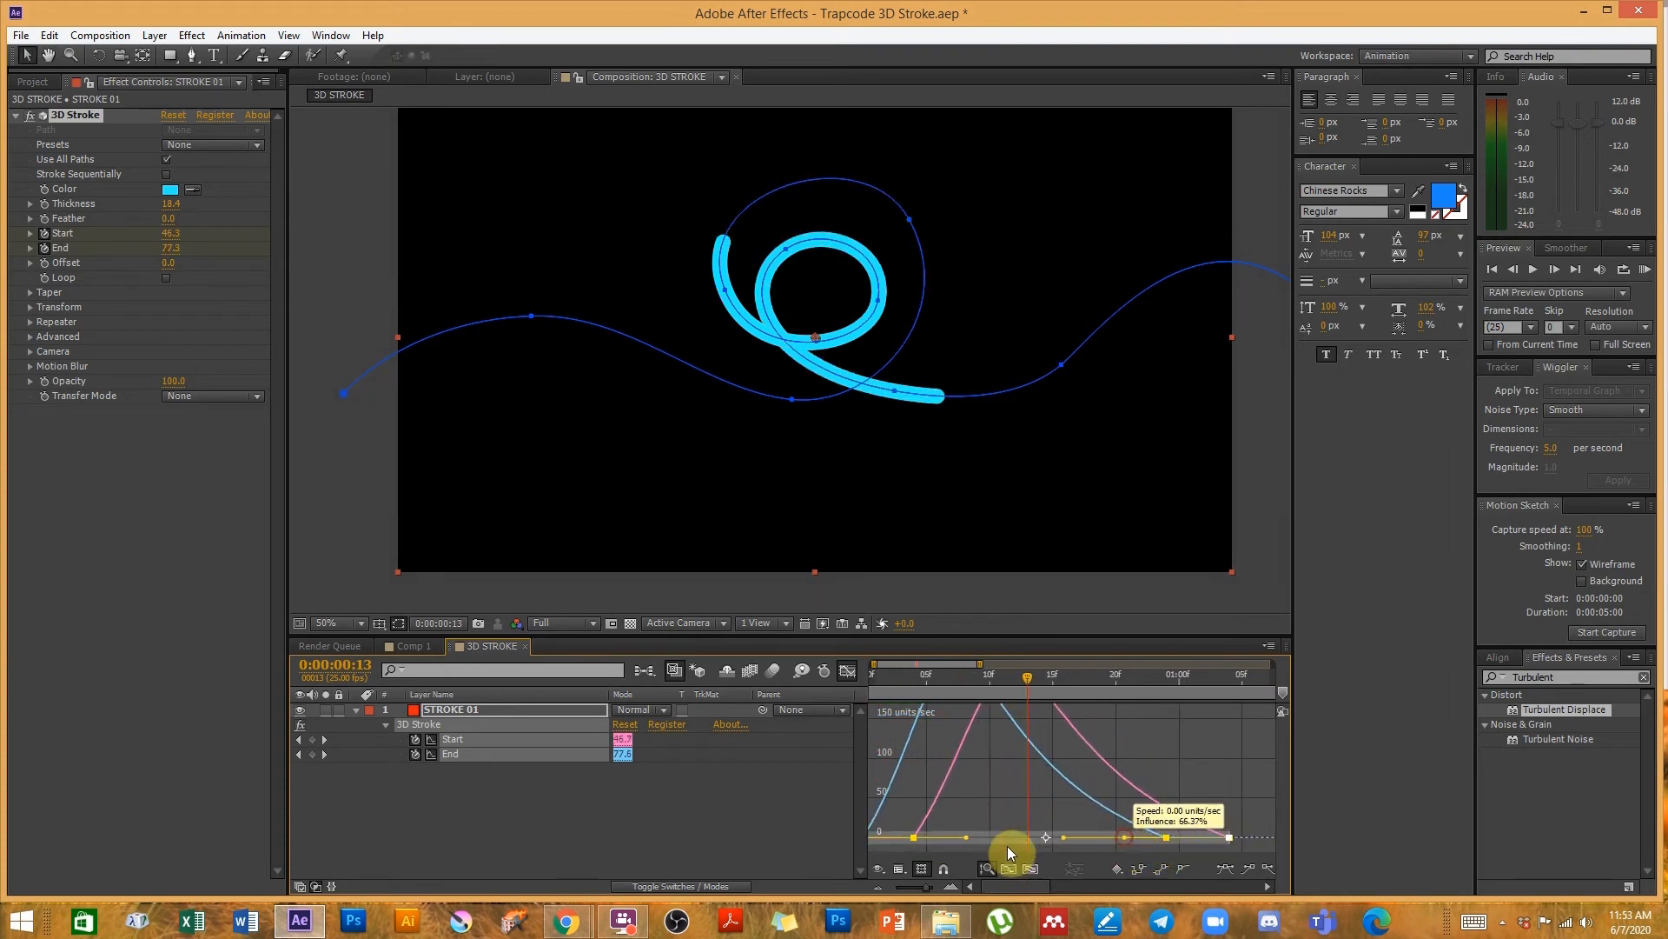
left_click_drag(967, 837, 994, 837)
mouse_move(918, 680)
left_mouse_down()
mouse_move(1052, 683)
mouse_move(1028, 679)
left_mouse_up()
left_click_drag(999, 835, 1052, 834)
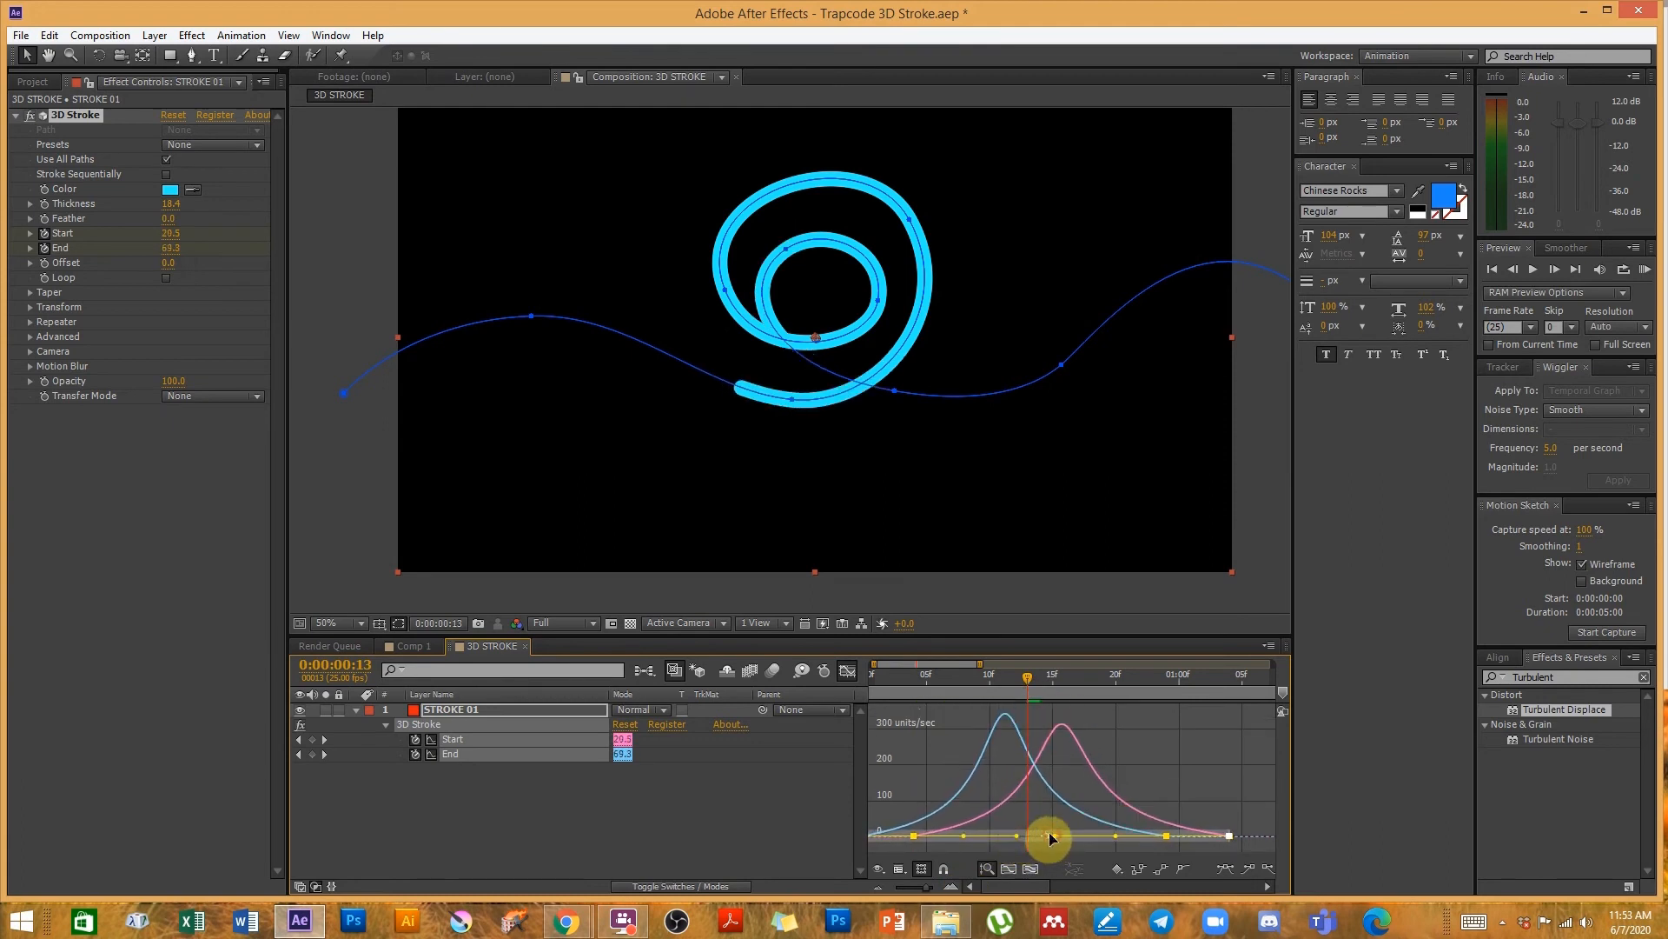
Step: Leave the Graph Editor and play a RAM preview of the eased stroke from the beginning of the composition
left_click_drag(914, 887, 918, 886)
mouse_move(874, 681)
left_mouse_down()
mouse_move(1045, 690)
mouse_move(849, 673)
left_mouse_up()
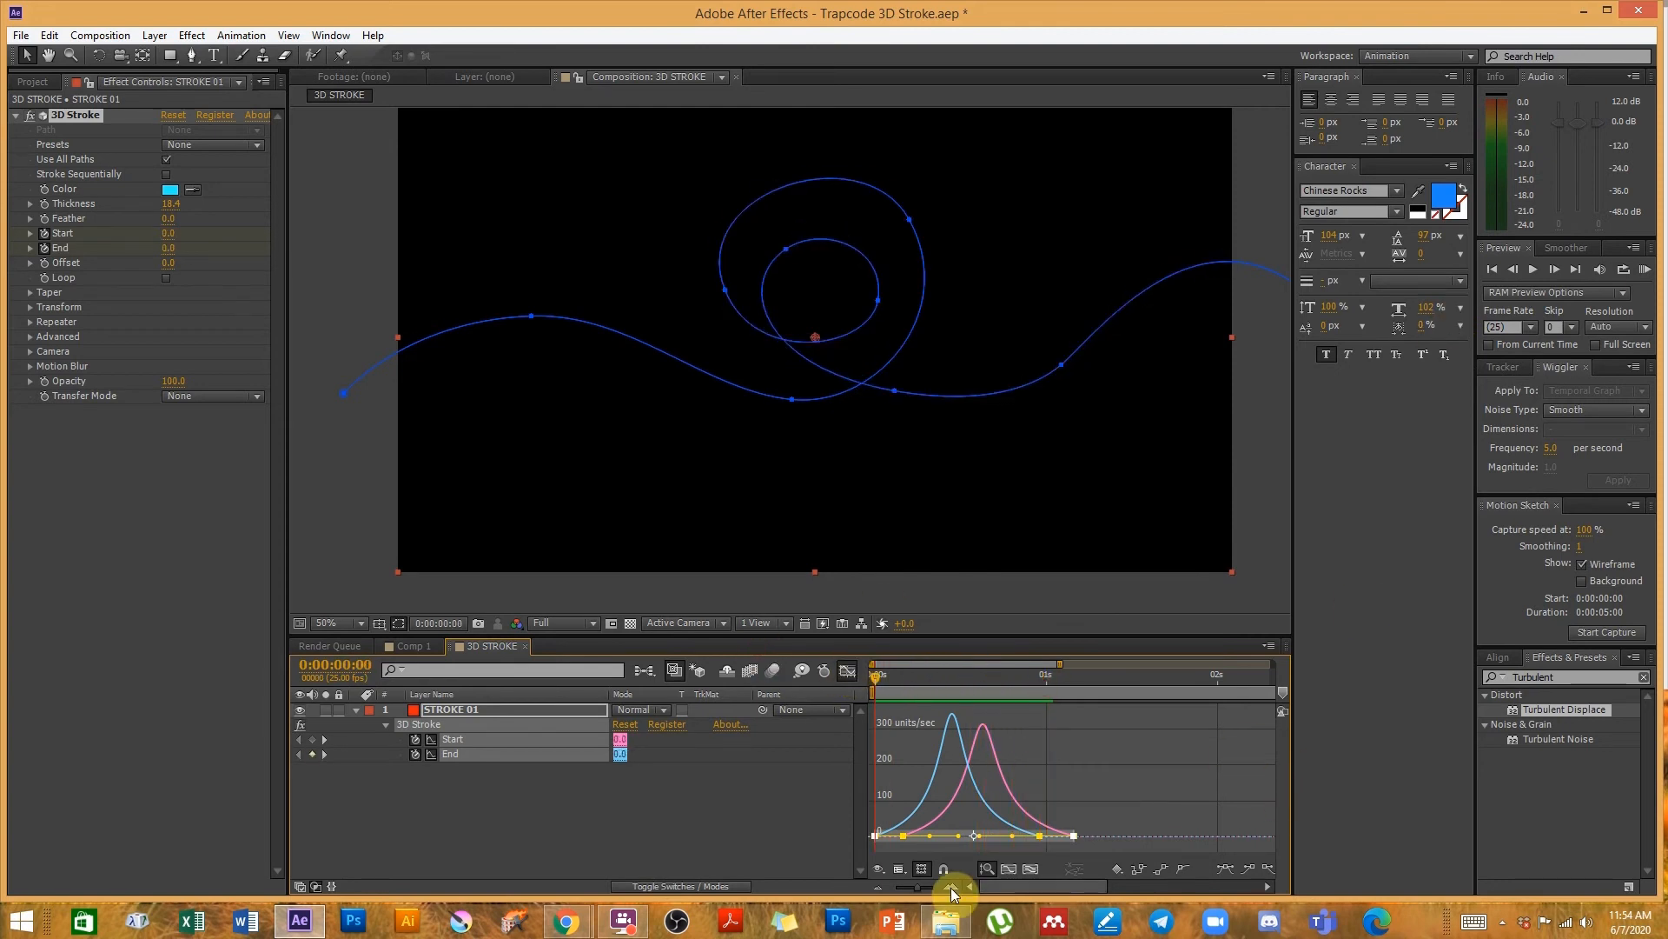
left_click_drag(914, 889, 893, 881)
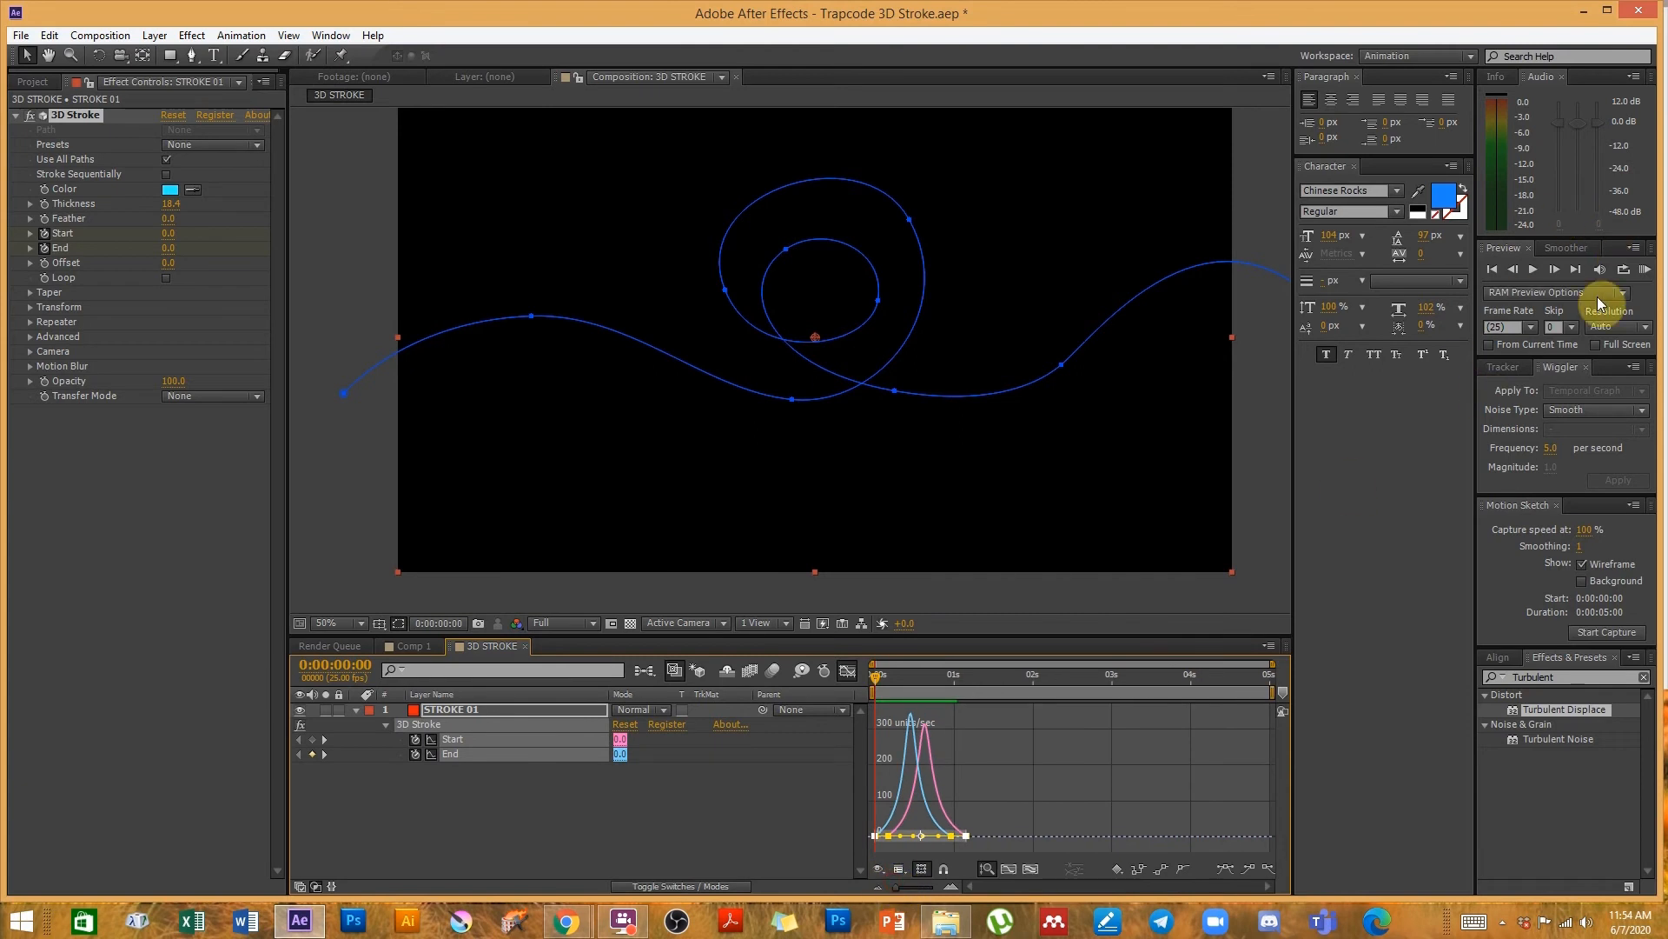
left_click(847, 670)
left_click(985, 811)
left_click(1645, 270)
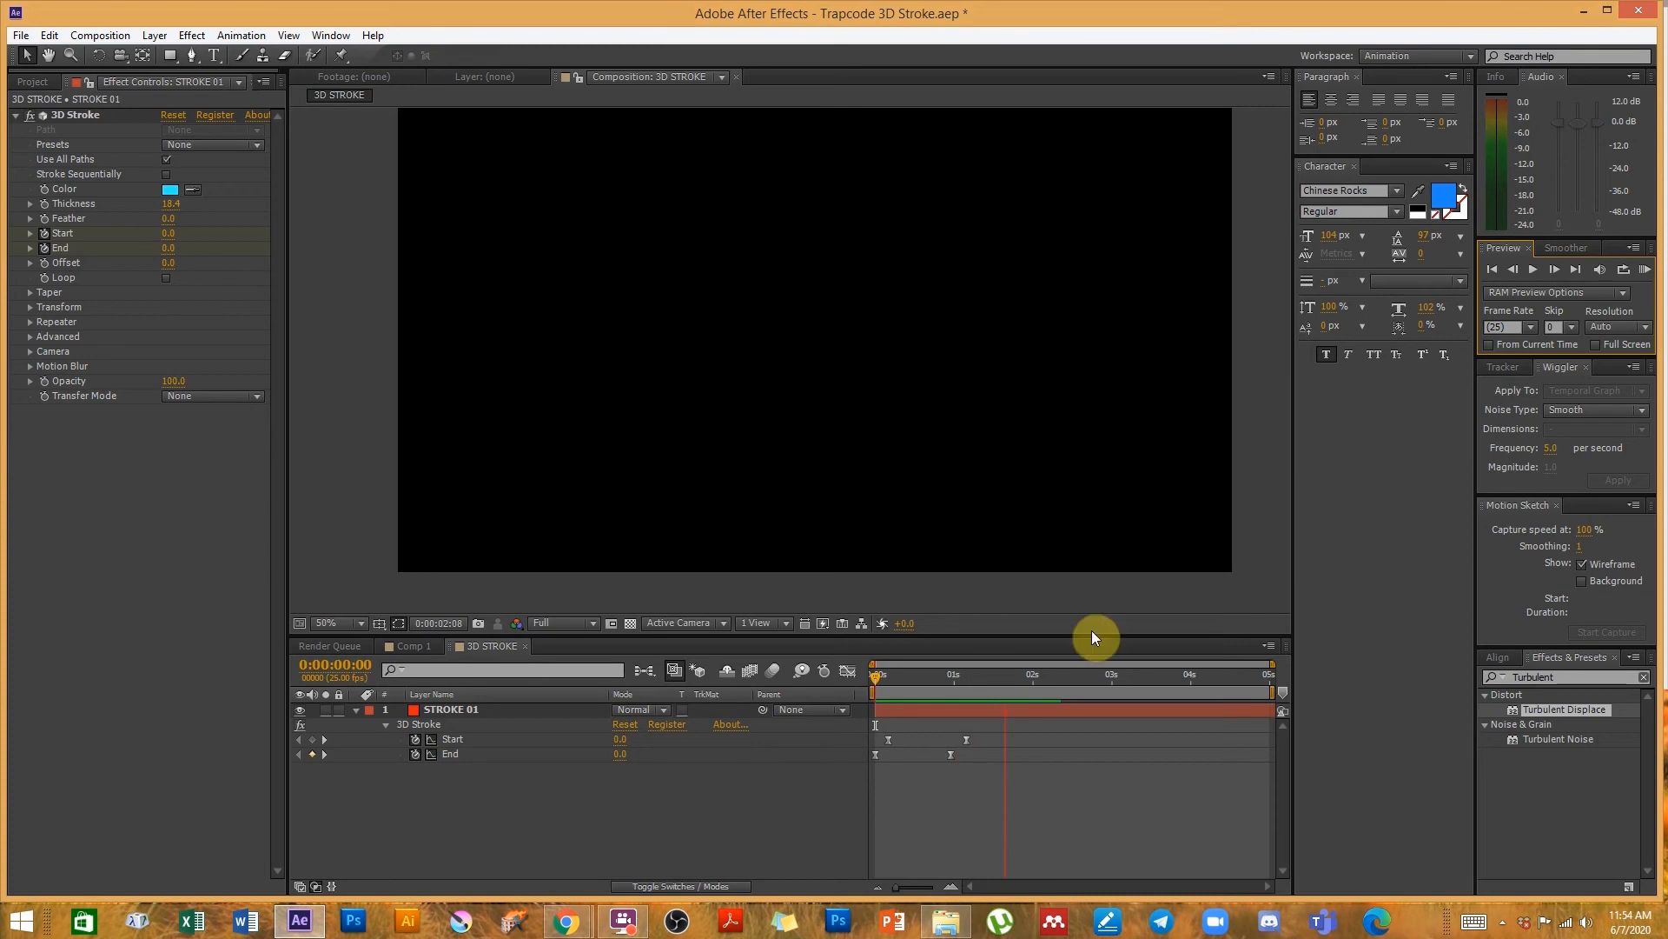
left_click(687, 762)
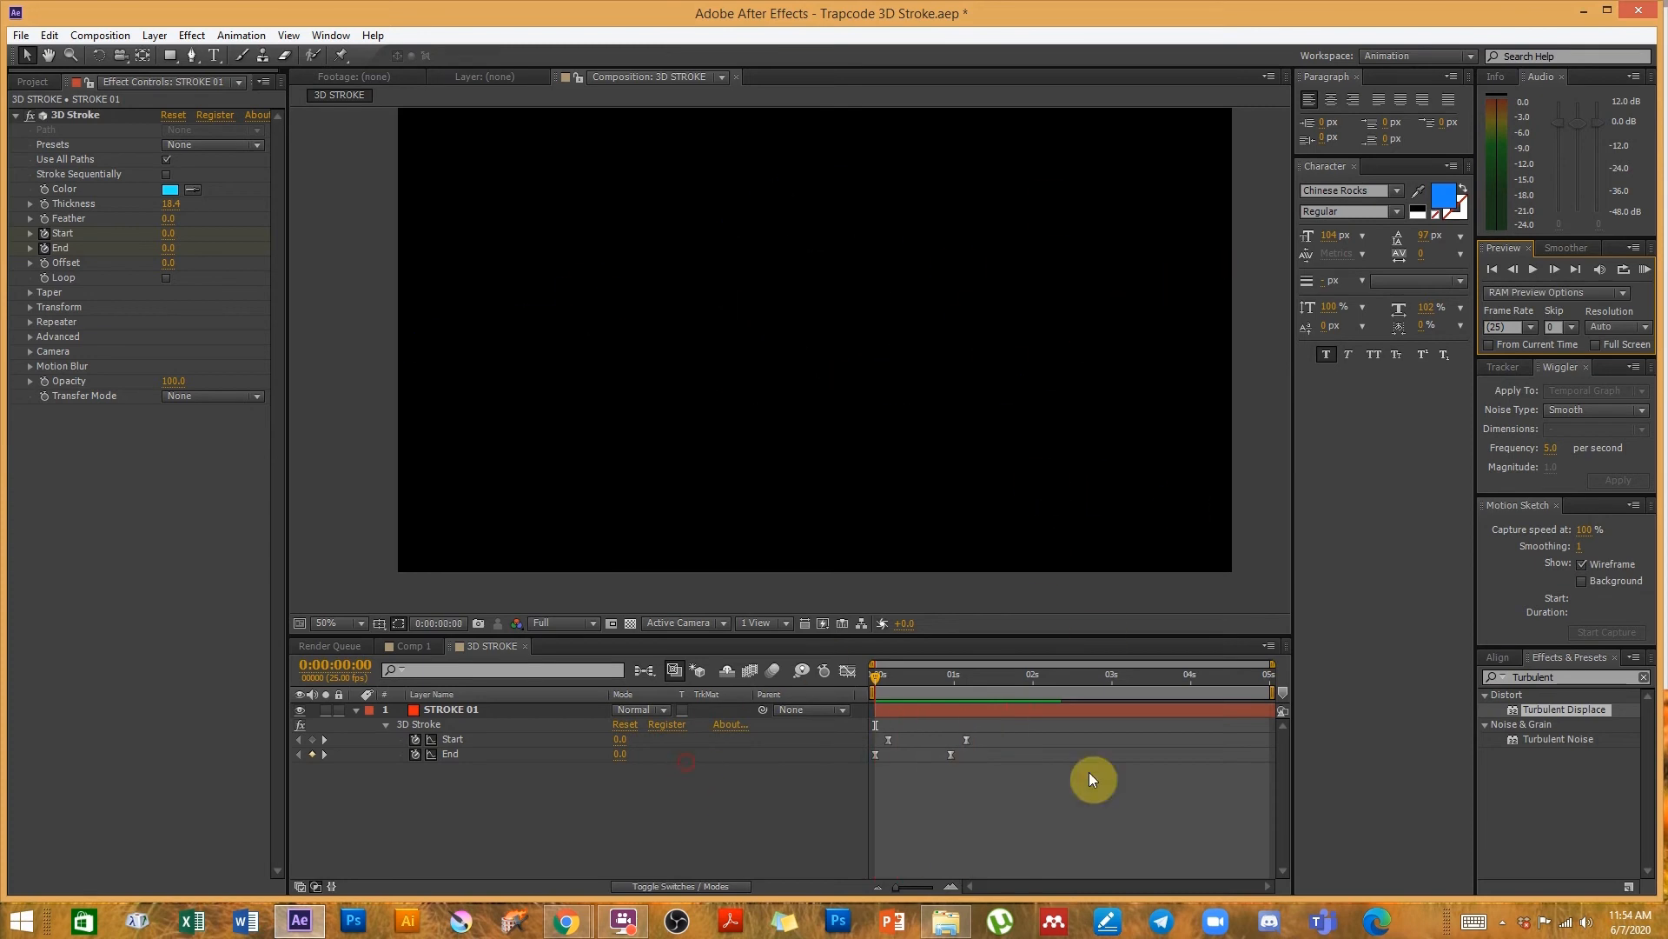
Step: Move the last Start and End keyframes together so the Start one sits at about 2 seconds, and preview the slower stroke
left_click_drag(1009, 737, 925, 801)
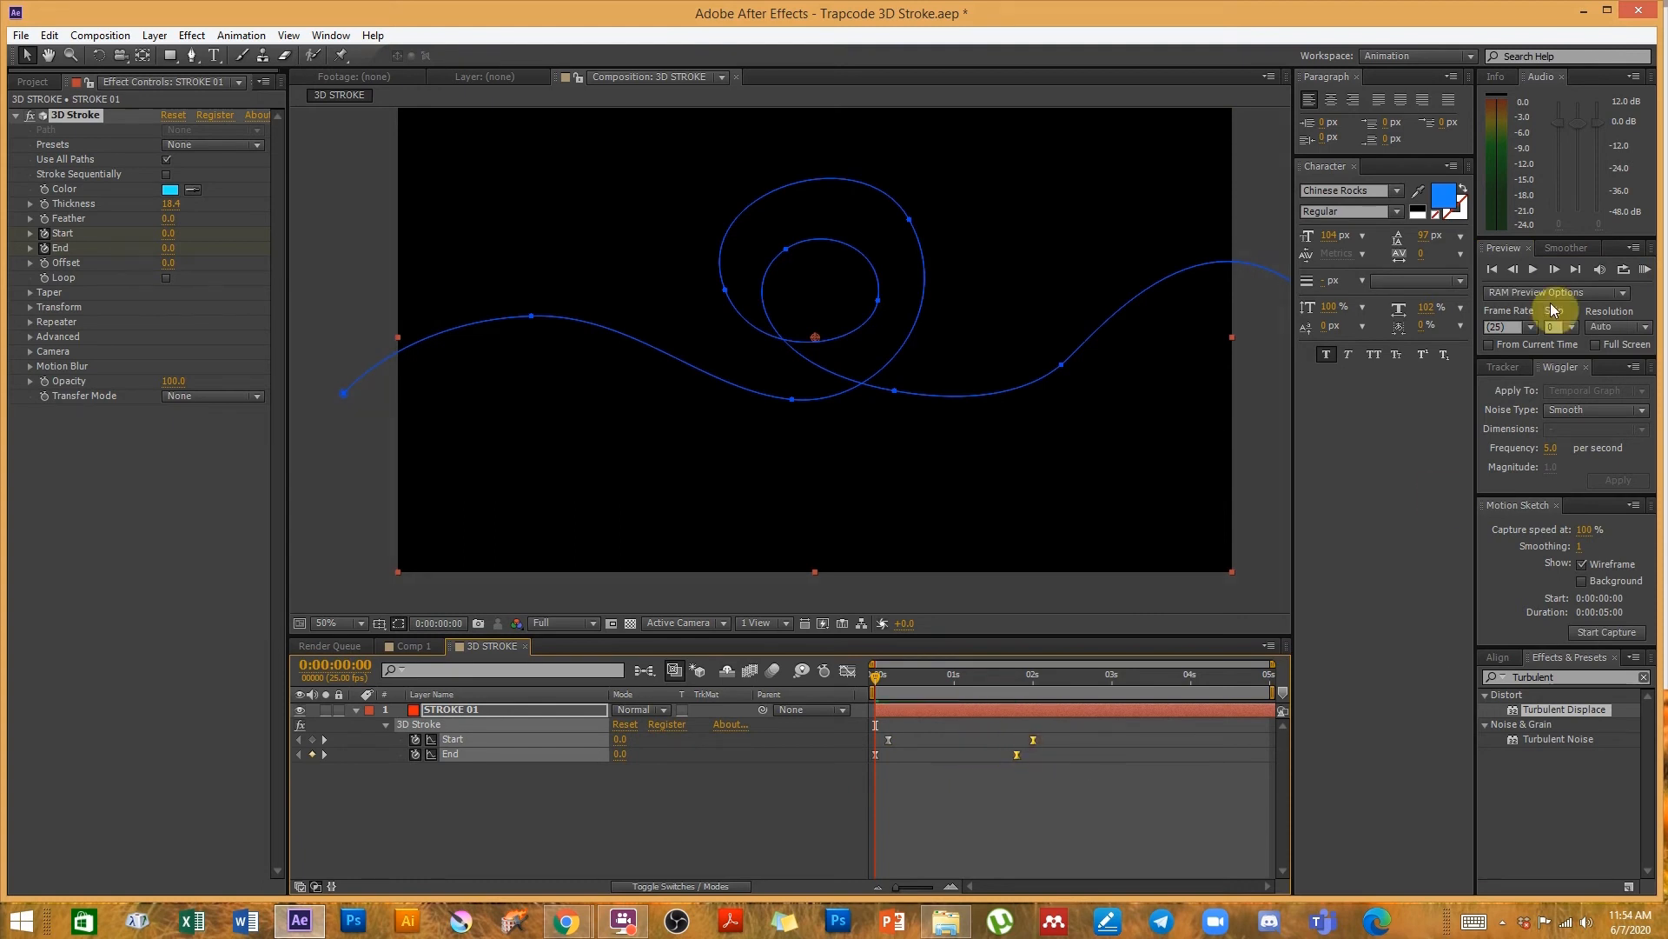
left_click(1645, 270)
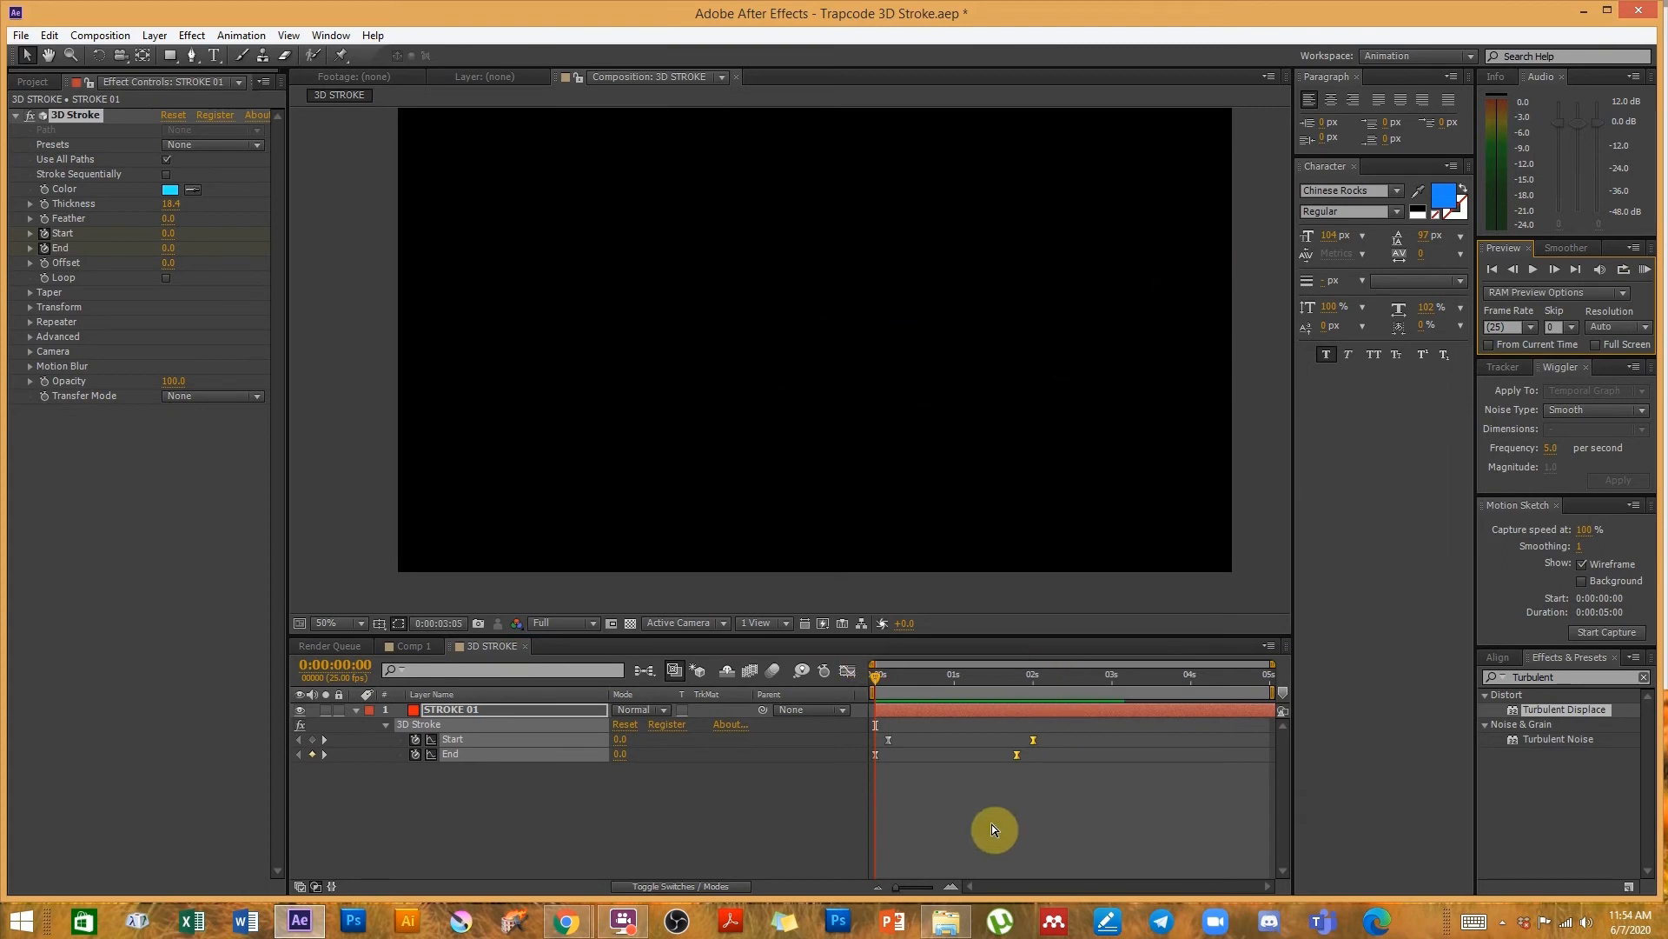
left_click(988, 773)
mouse_move(921, 686)
left_mouse_down()
mouse_move(907, 681)
mouse_move(927, 677)
left_mouse_up()
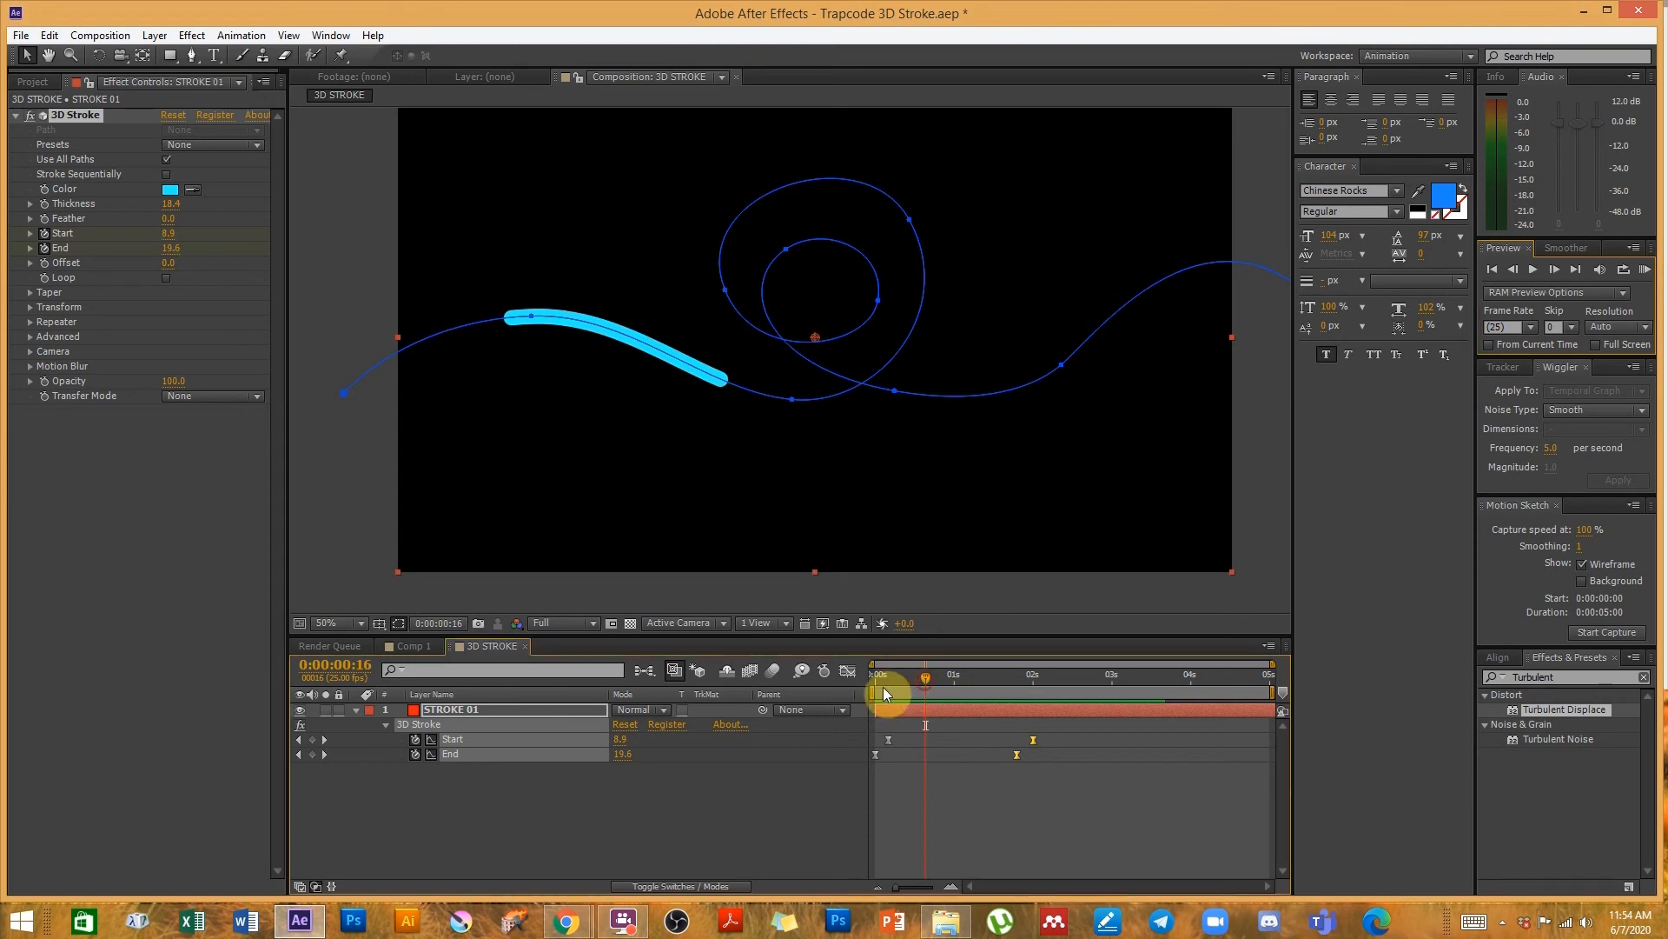
Step: Duplicate the STROKE 01 layer and shift the STROKE 02 copy about two frames later in time
left_click(469, 711)
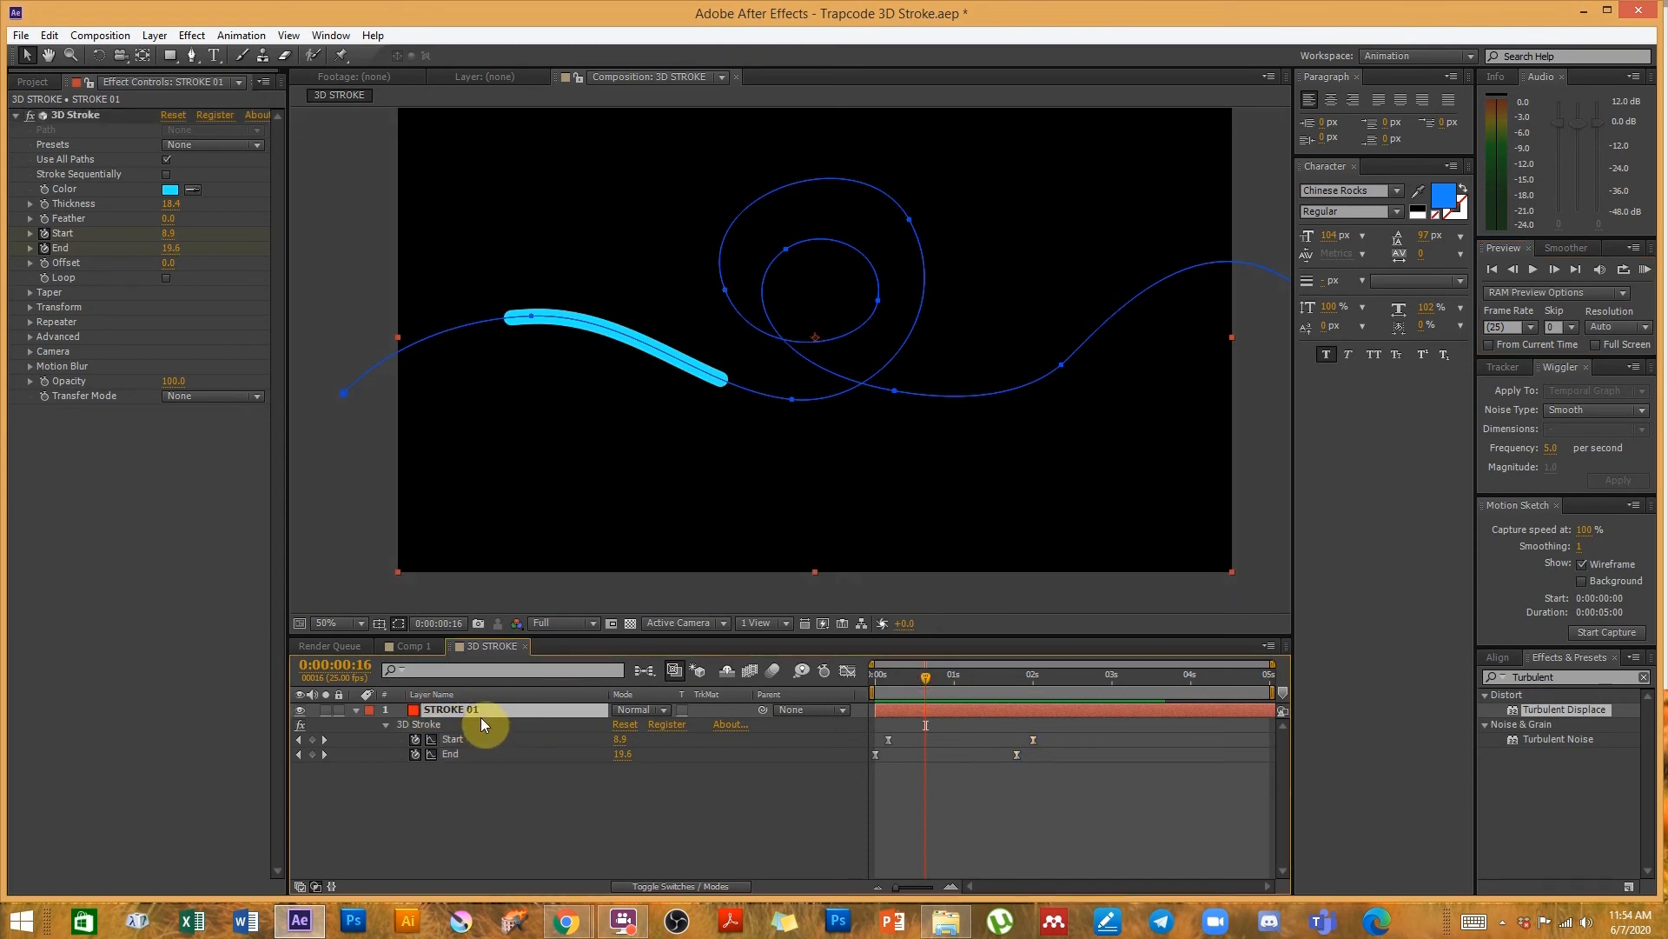
key("ctrl+d")
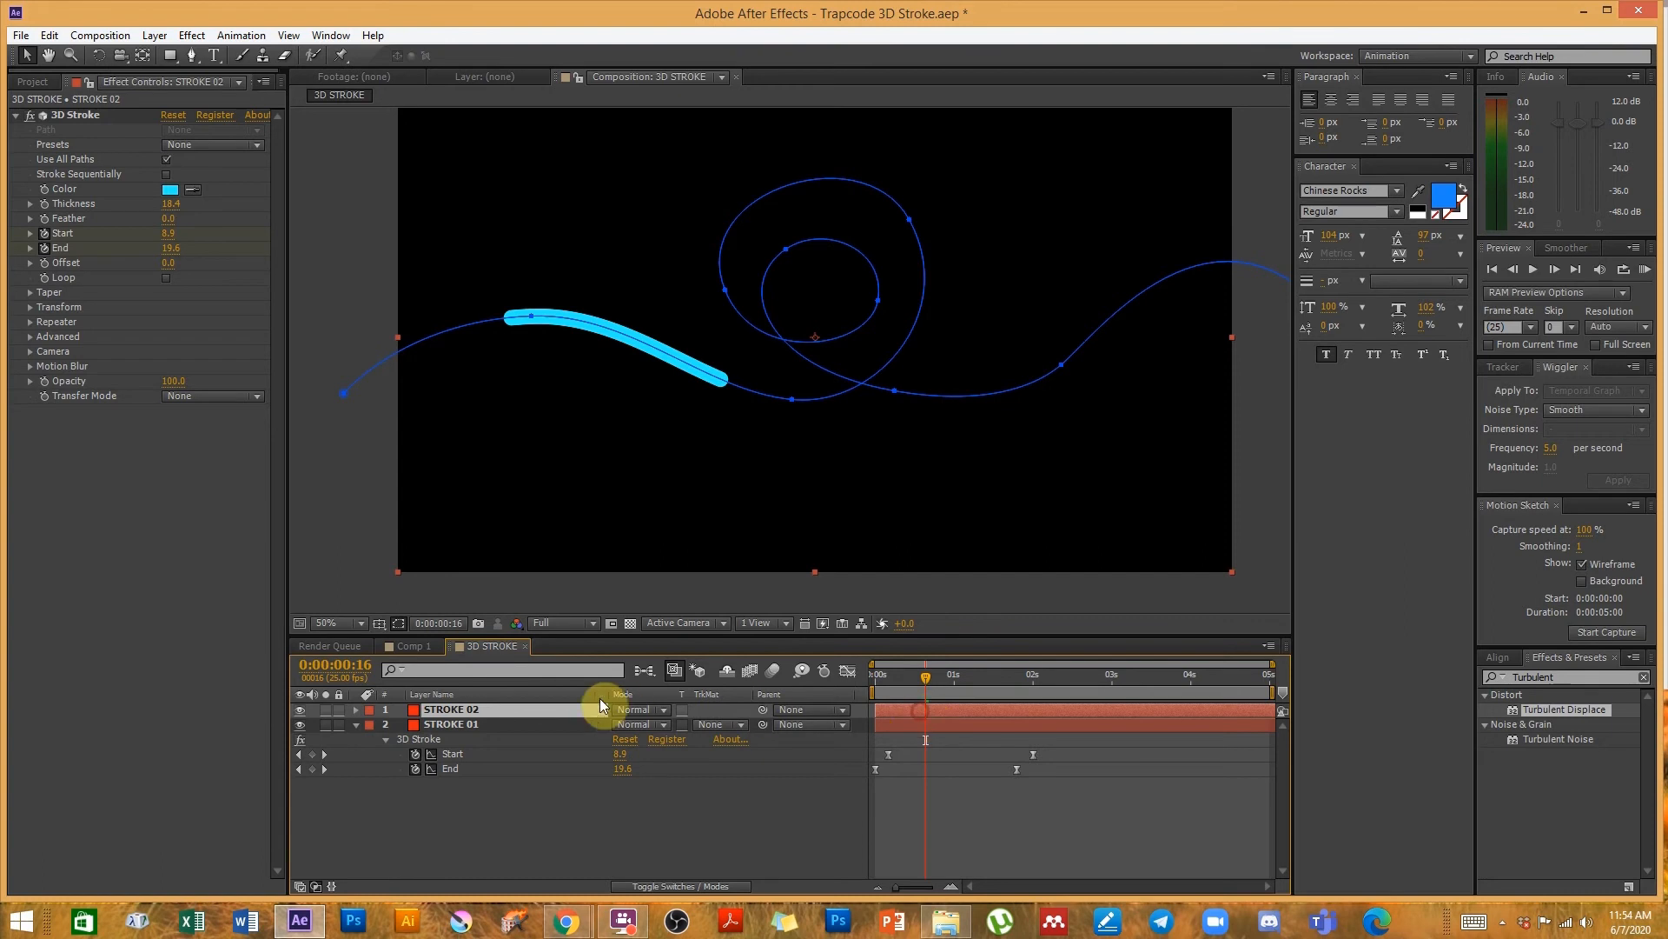
left_click_drag(892, 711, 899, 709)
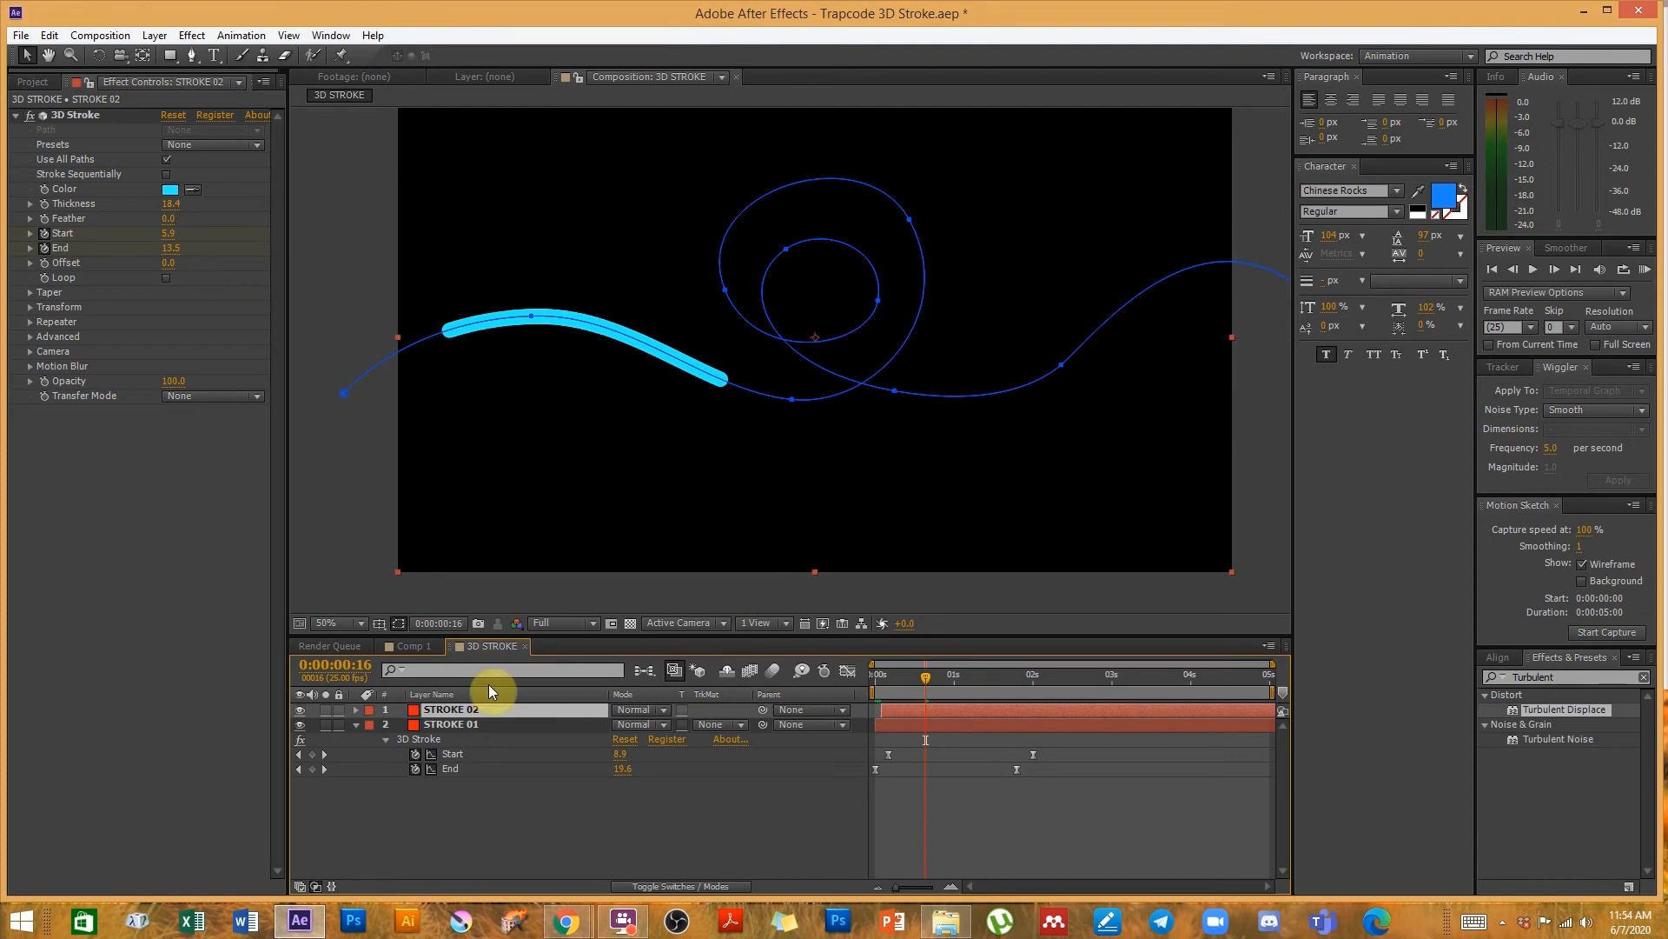
Step: Change the STROKE 02 stroke color to a deeper blue and nudge the layer slightly earlier in time
left_click(458, 785)
left_click(452, 713)
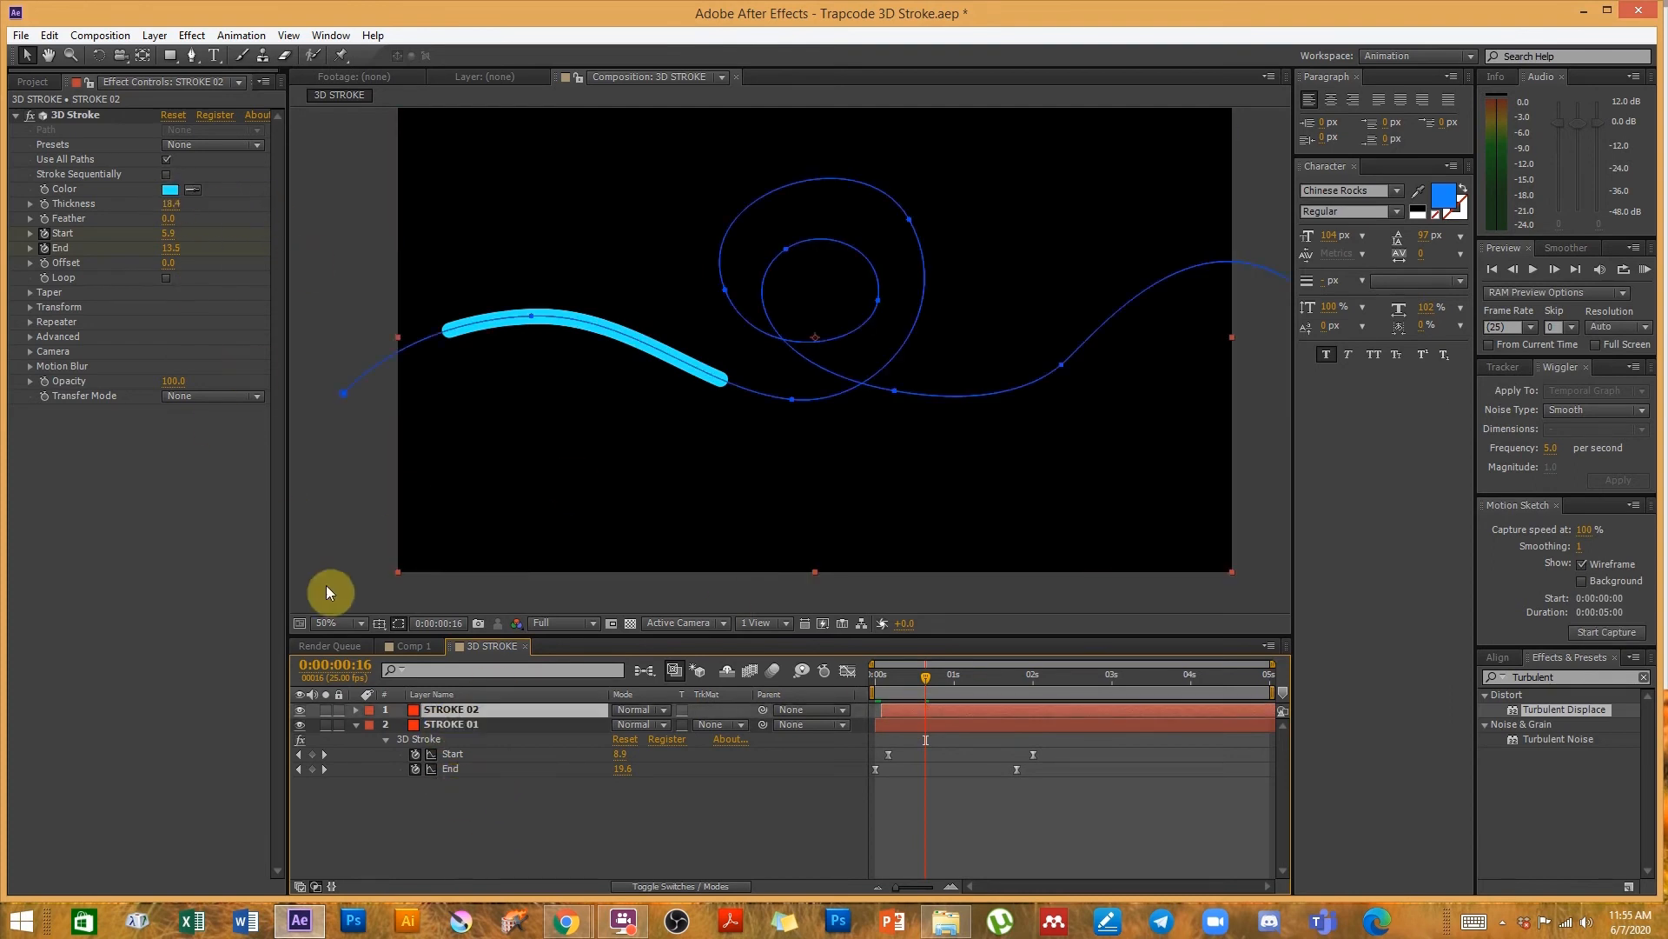
left_click(480, 725)
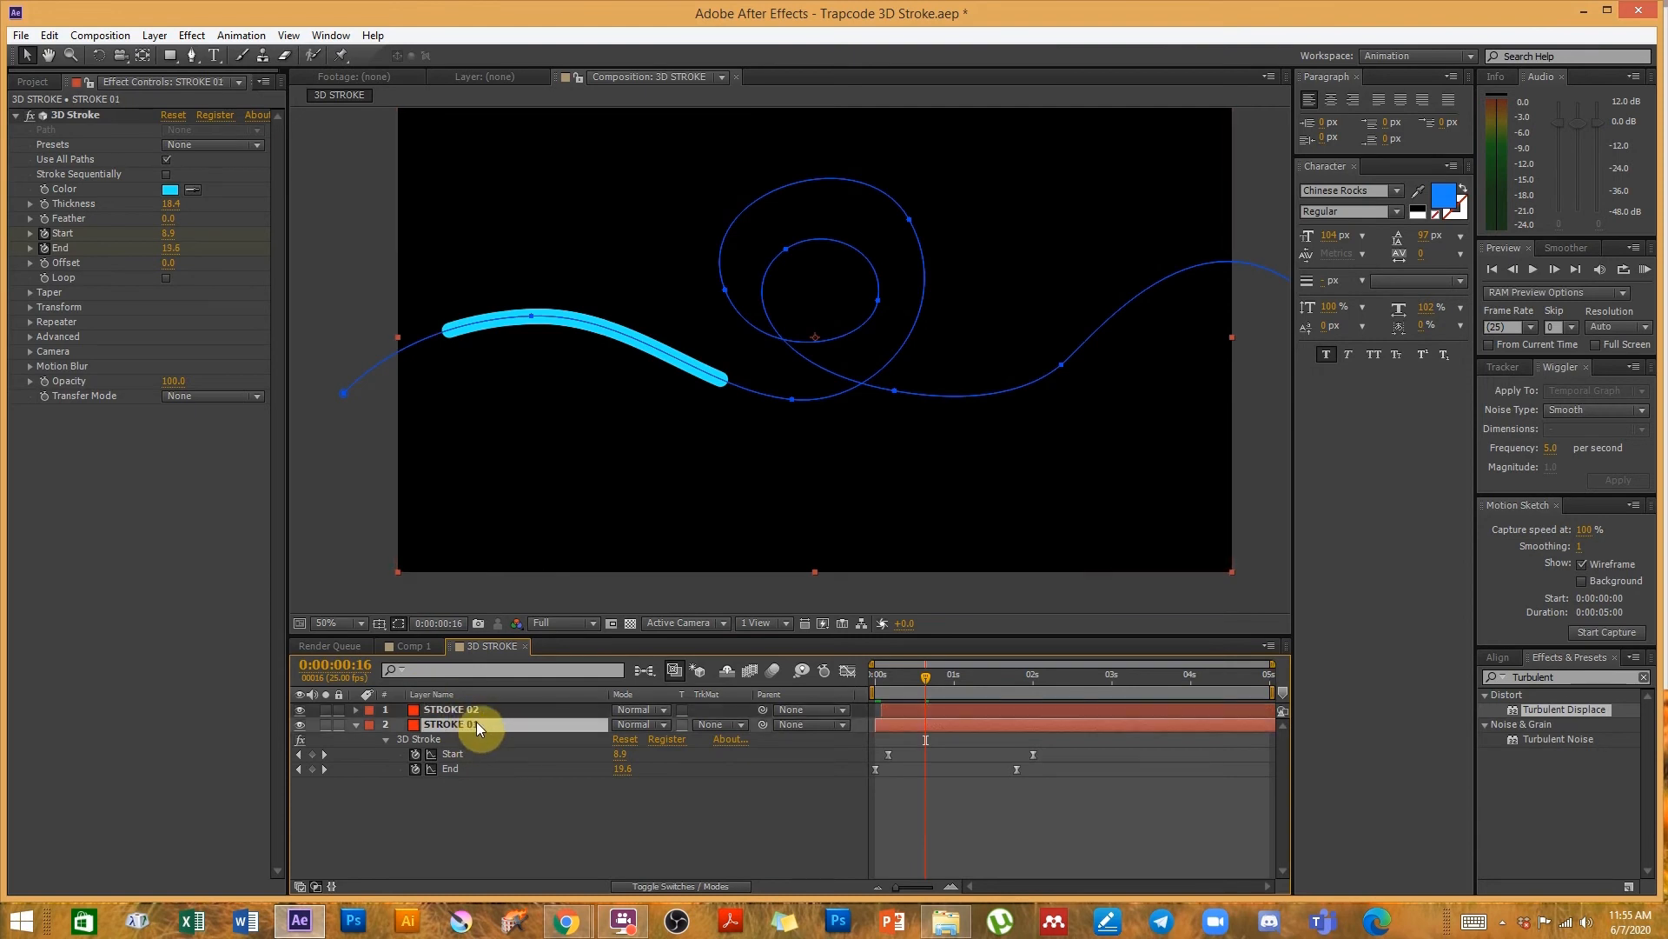
left_click(473, 709)
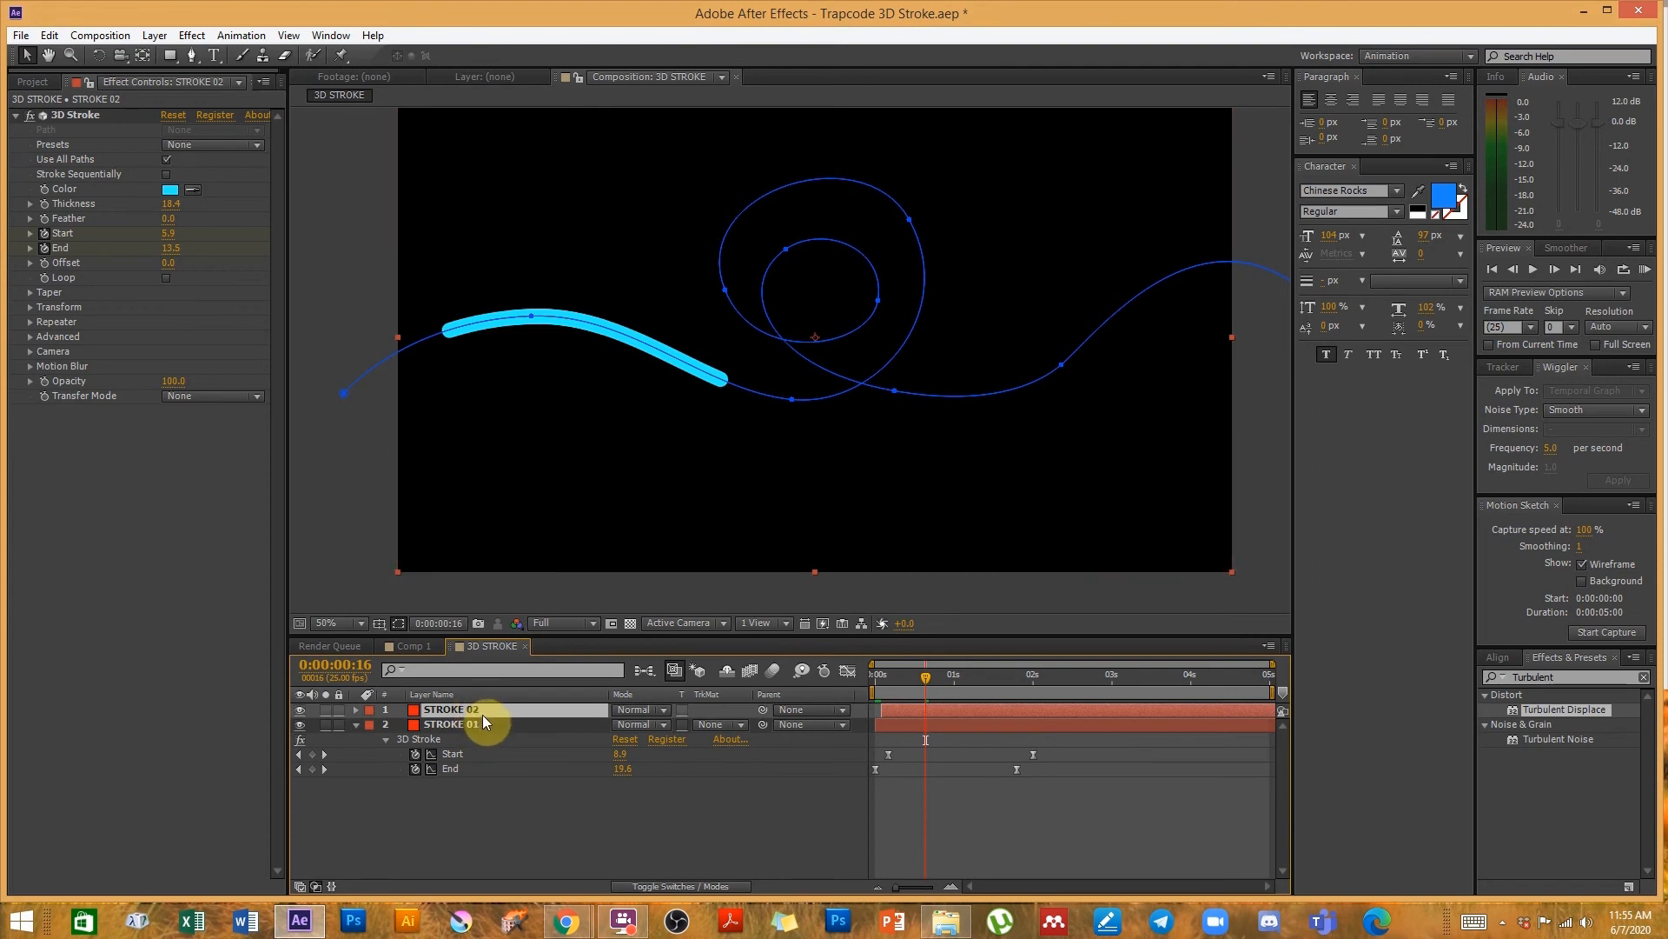
left_click(169, 190)
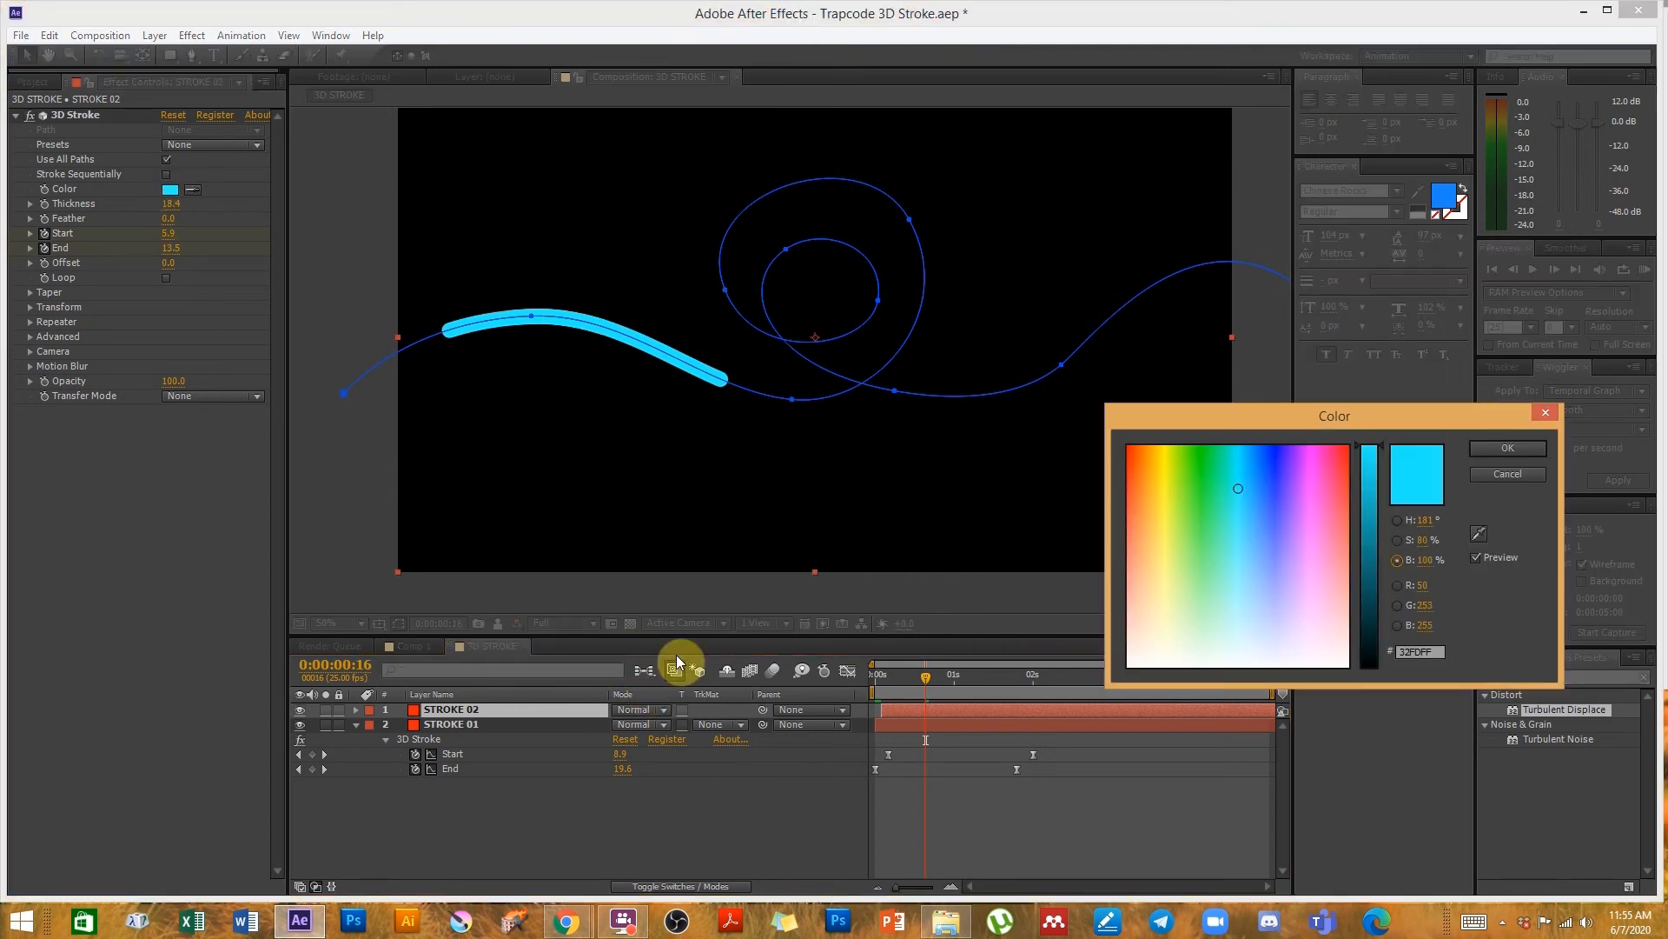
left_click_drag(1243, 483, 1261, 476)
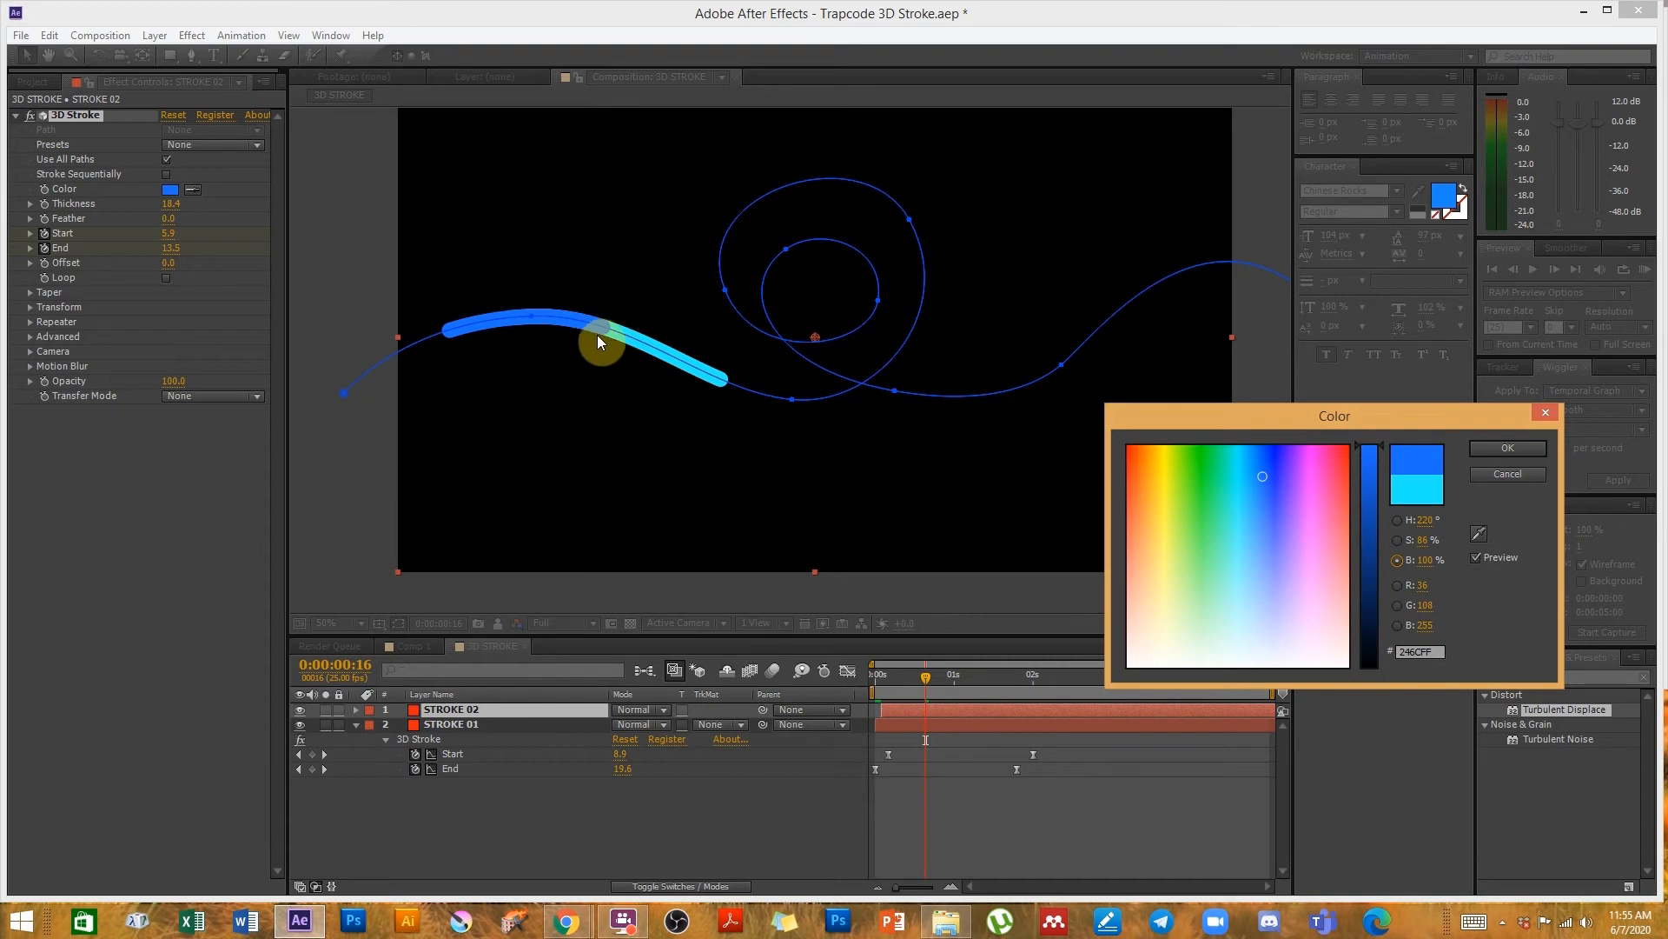
left_click_drag(1274, 477, 1258, 468)
left_click(1508, 448)
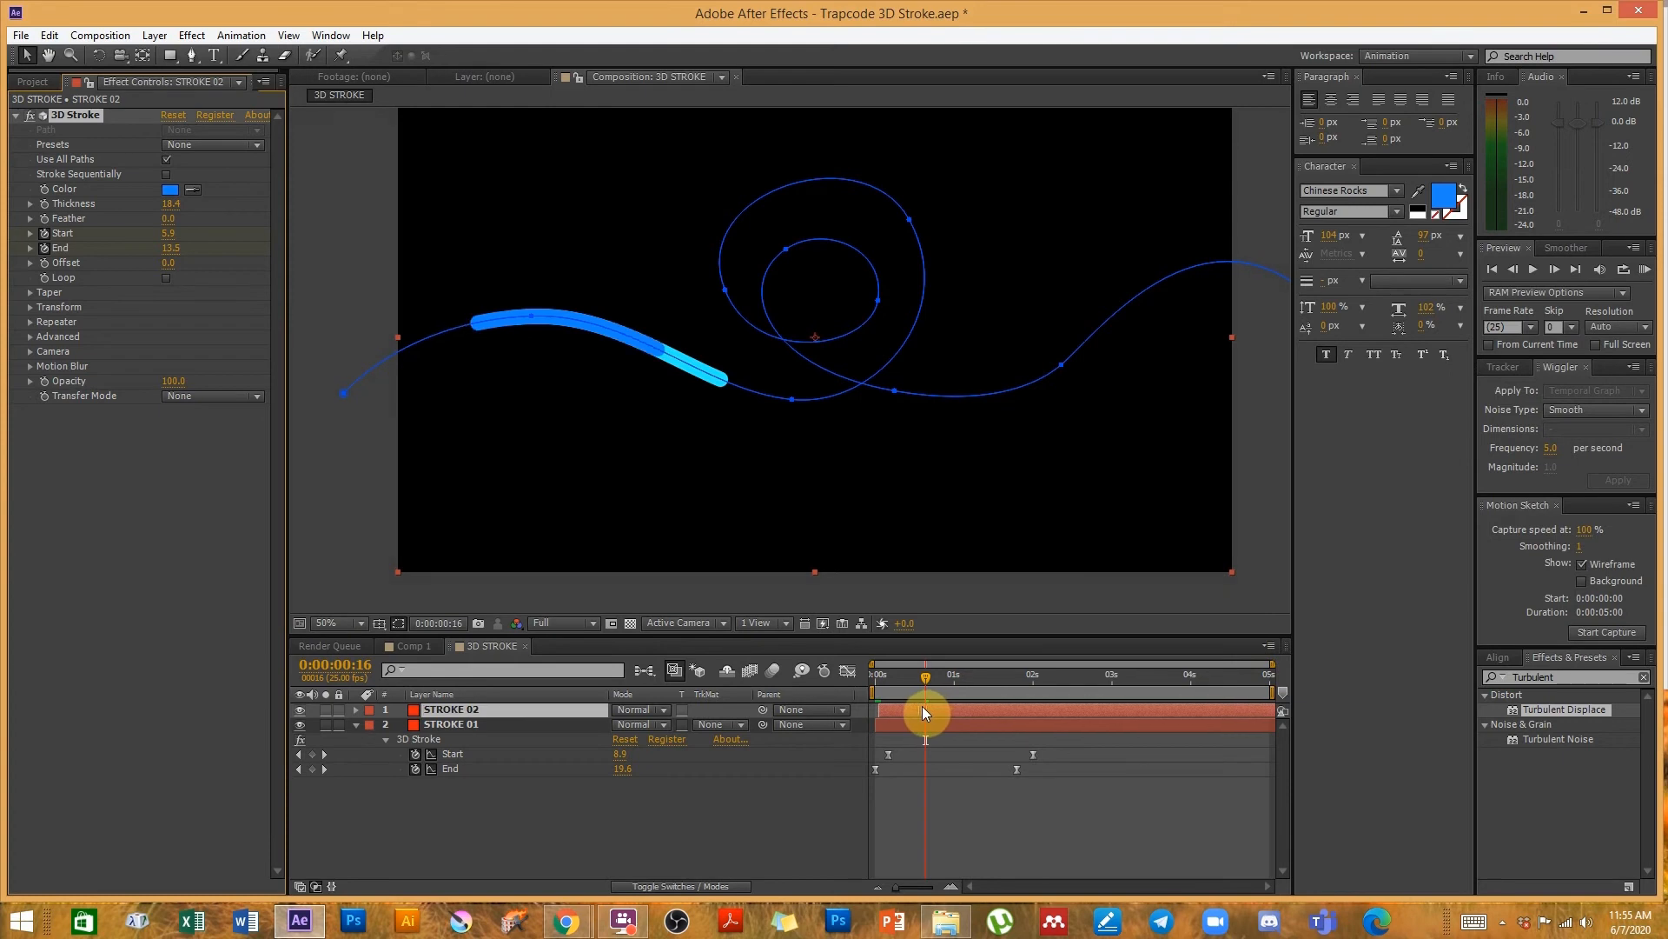
mouse_move(910, 701)
left_mouse_down()
mouse_move(874, 683)
mouse_move(963, 681)
left_mouse_up()
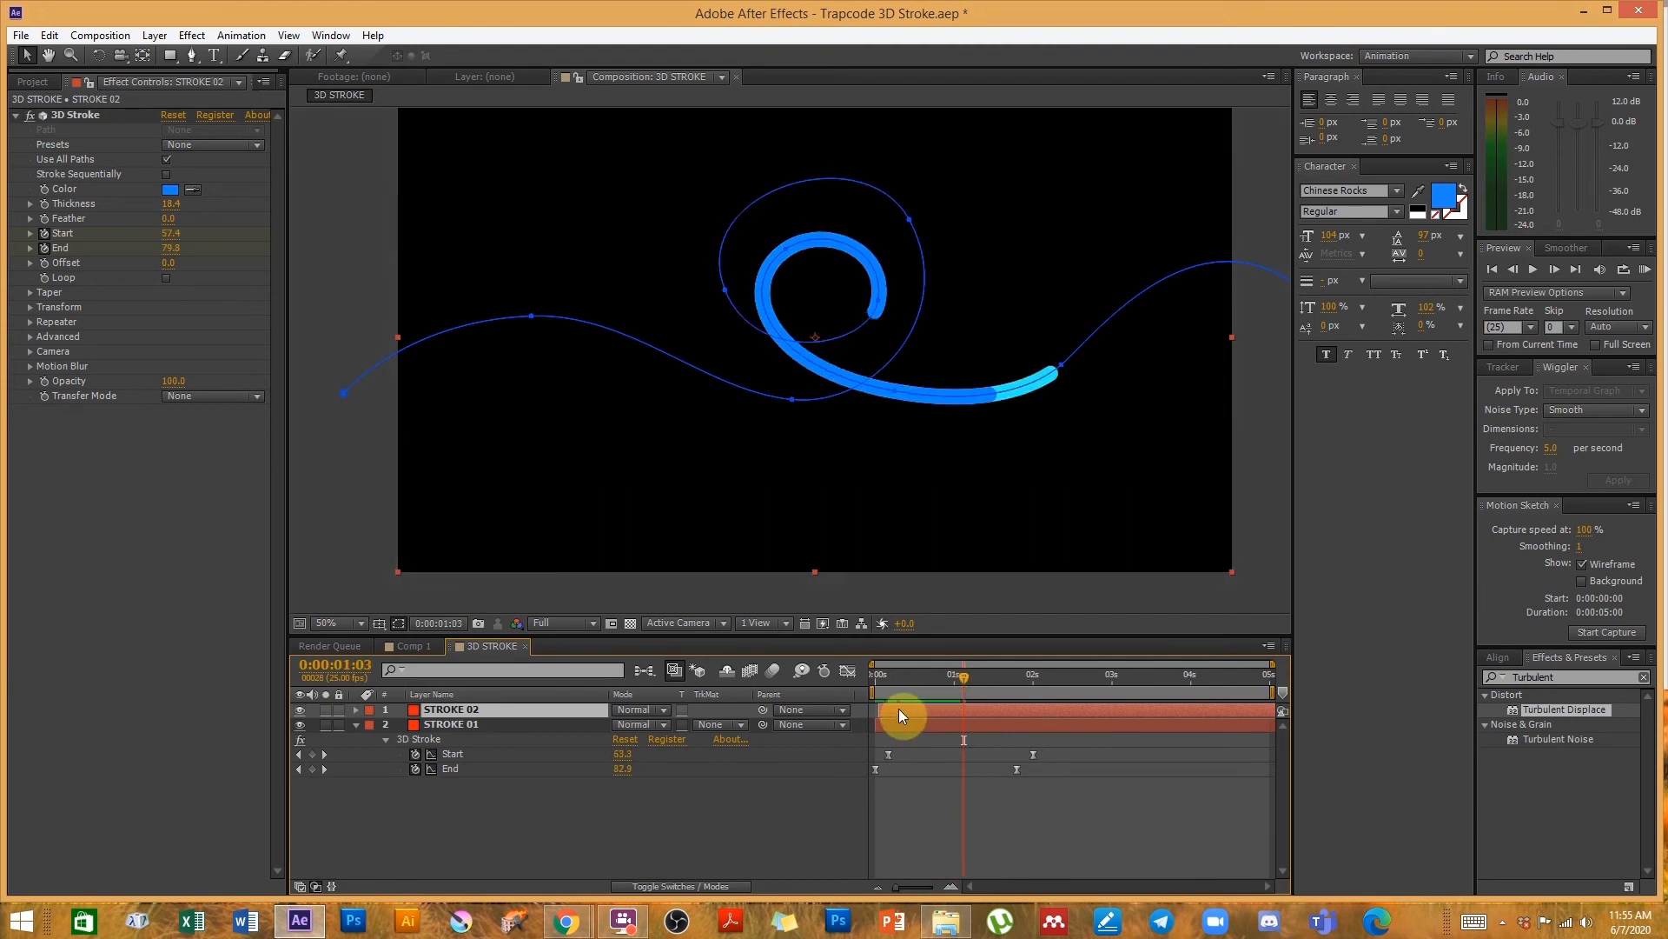
Step: Duplicate STROKE 02, shift the STROKE 03 copy about one frame later, and set its stroke color to green 12FF44
key("ctrl+d")
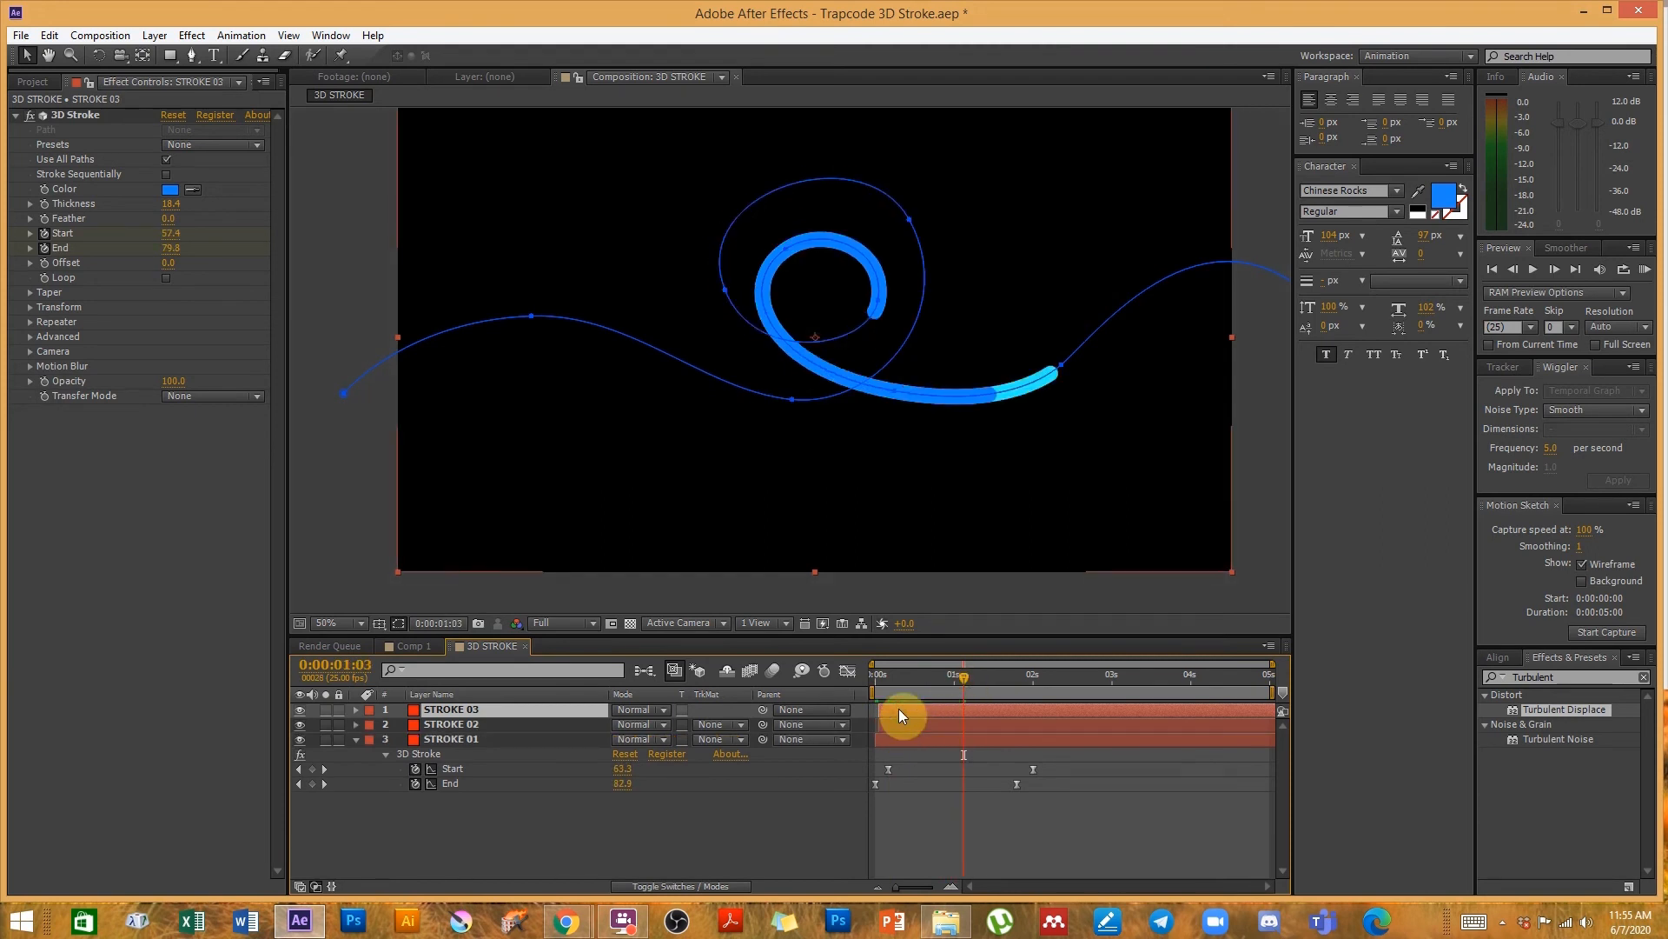
left_click_drag(898, 707, 902, 708)
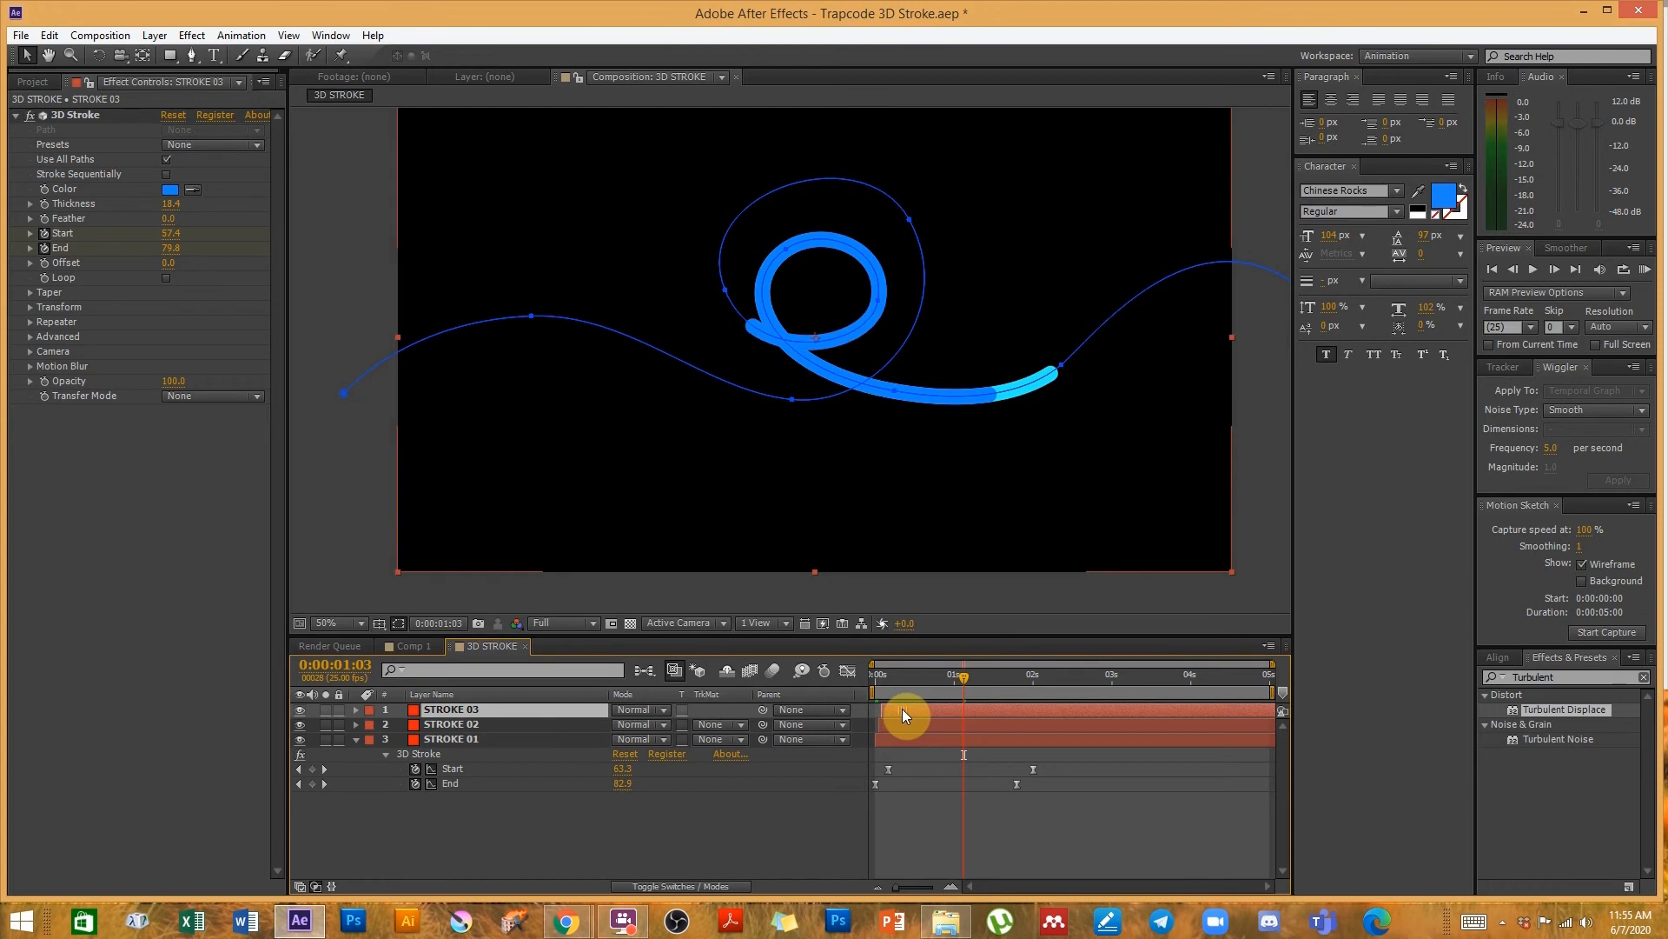
left_click(171, 189)
left_click_drag(1252, 471, 1209, 461)
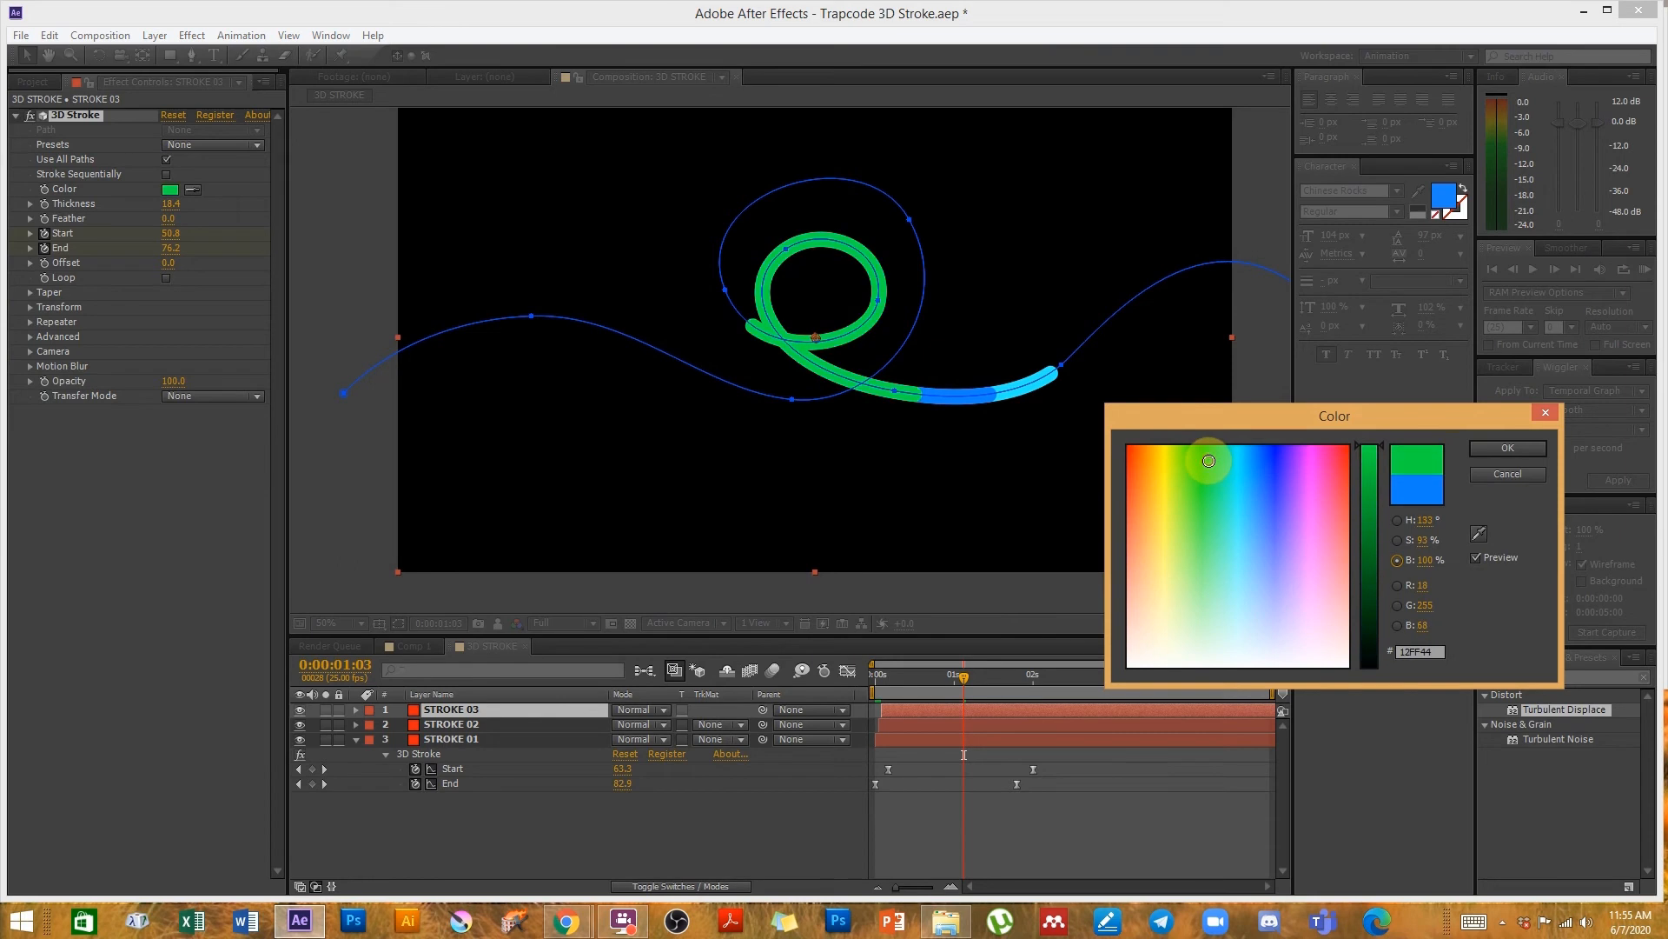
left_click(1516, 447)
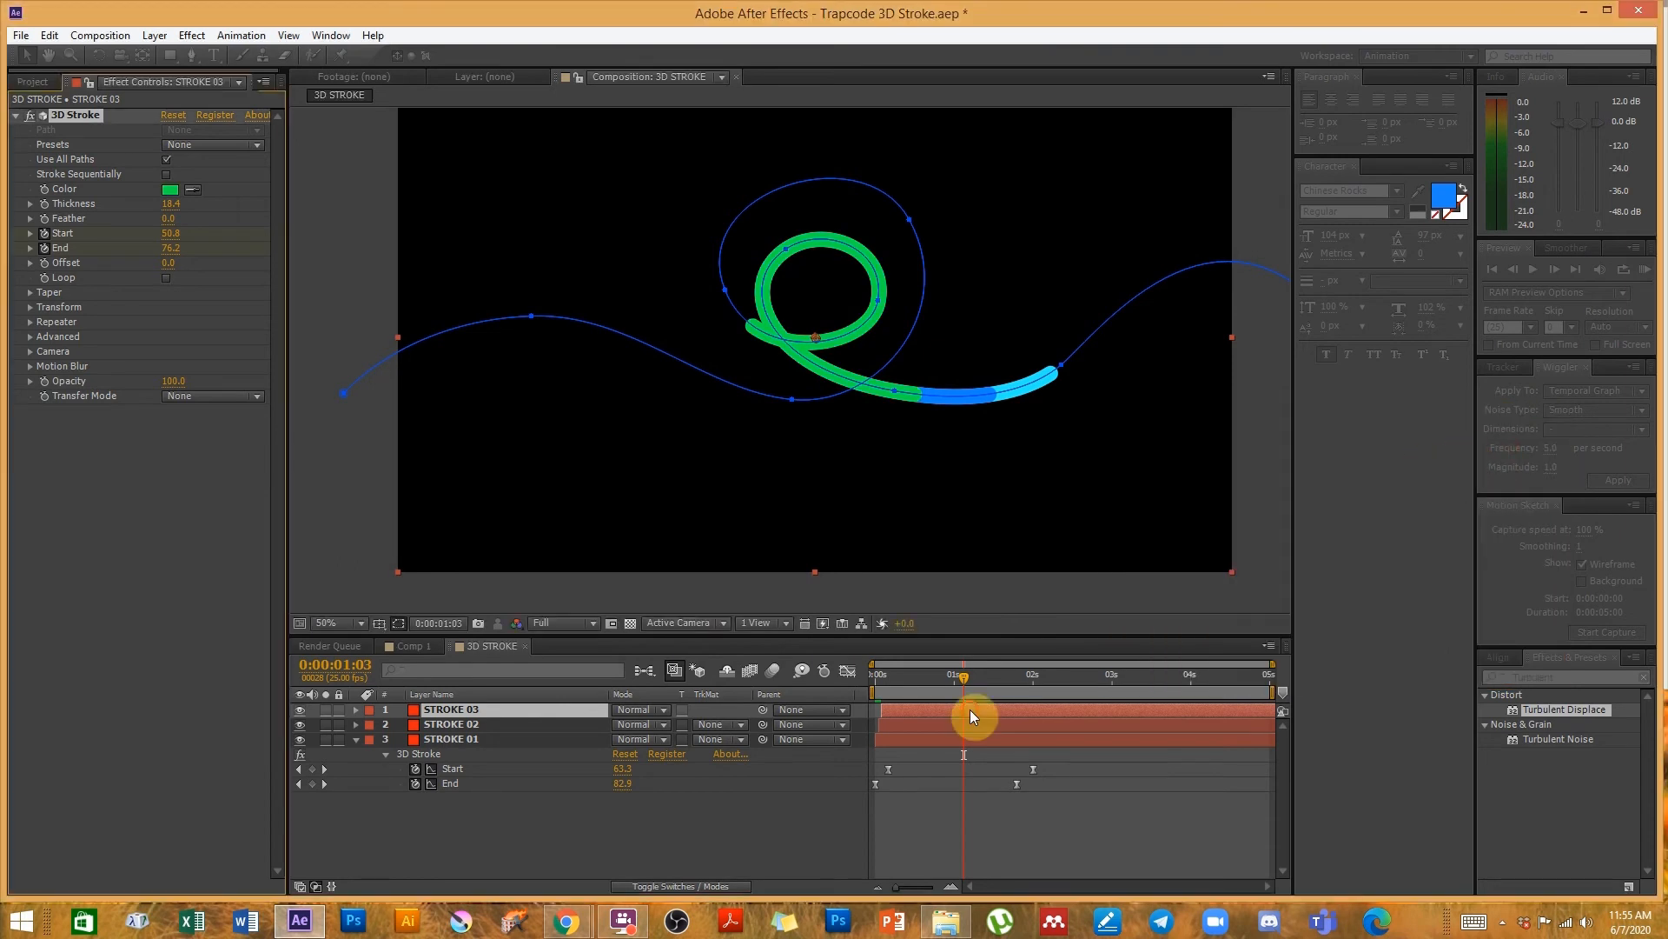
Step: Duplicate STROKE 03, shift the STROKE 04 copy about two frames later, and set its stroke color to dark green 16723B
left_click(970, 709)
key("ctrl+d")
left_click_drag(914, 709, 920, 709)
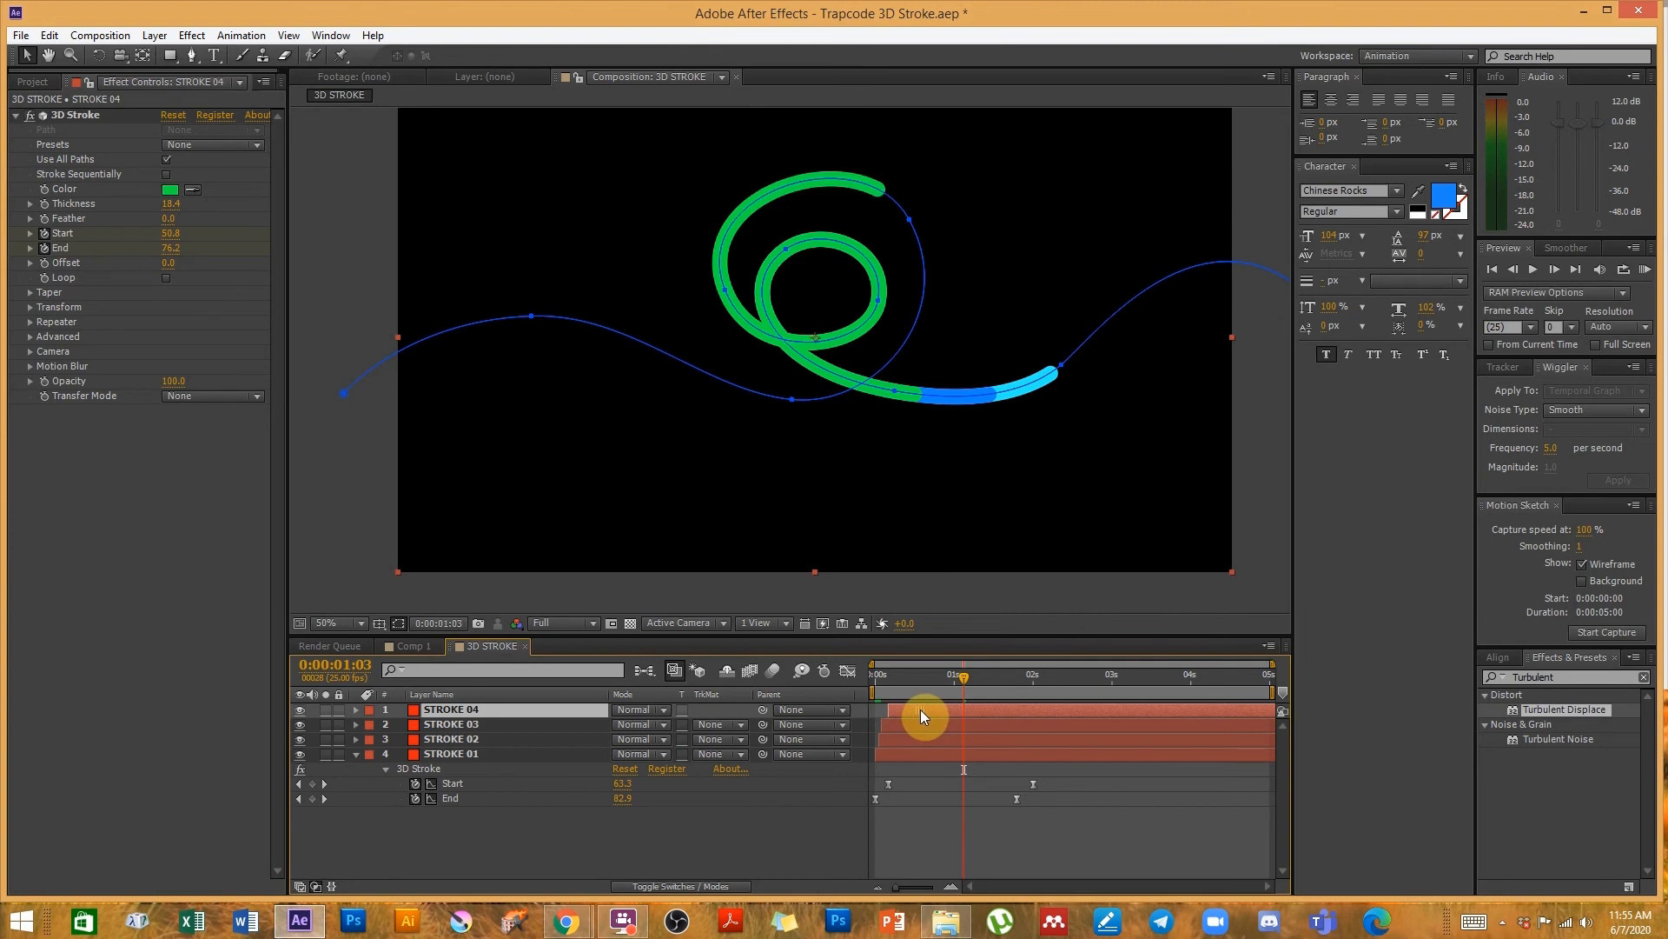
left_click(171, 188)
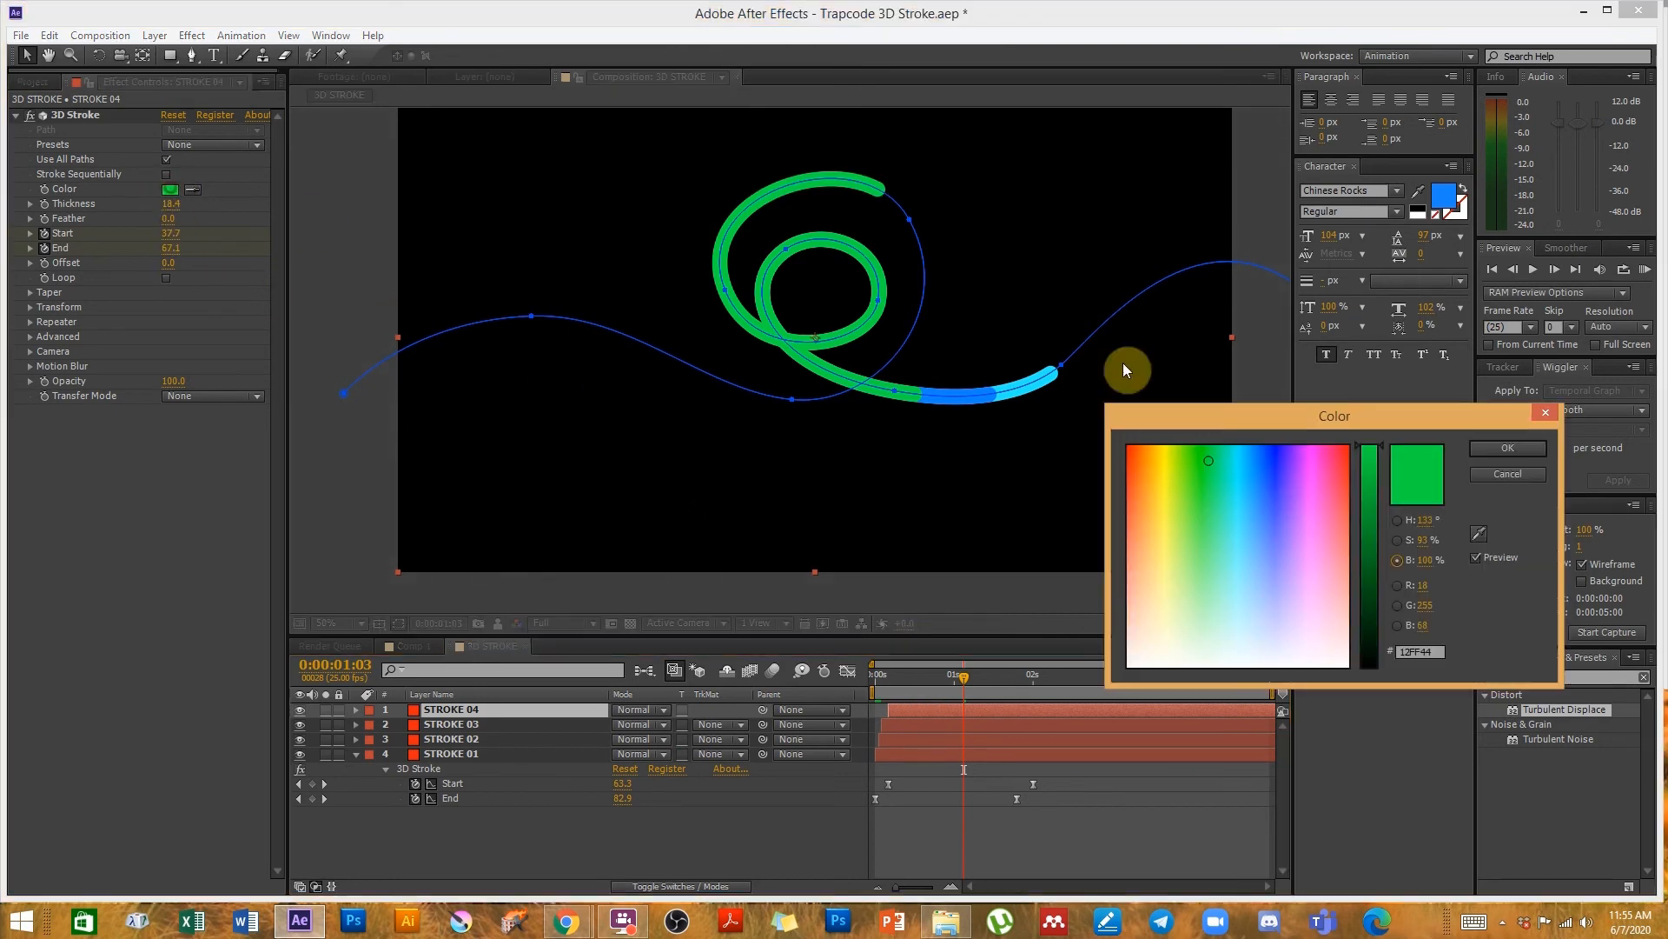
left_click_drag(1371, 476, 1373, 573)
mouse_move(1156, 509)
left_mouse_down()
mouse_move(1203, 462)
mouse_move(1216, 488)
left_mouse_up()
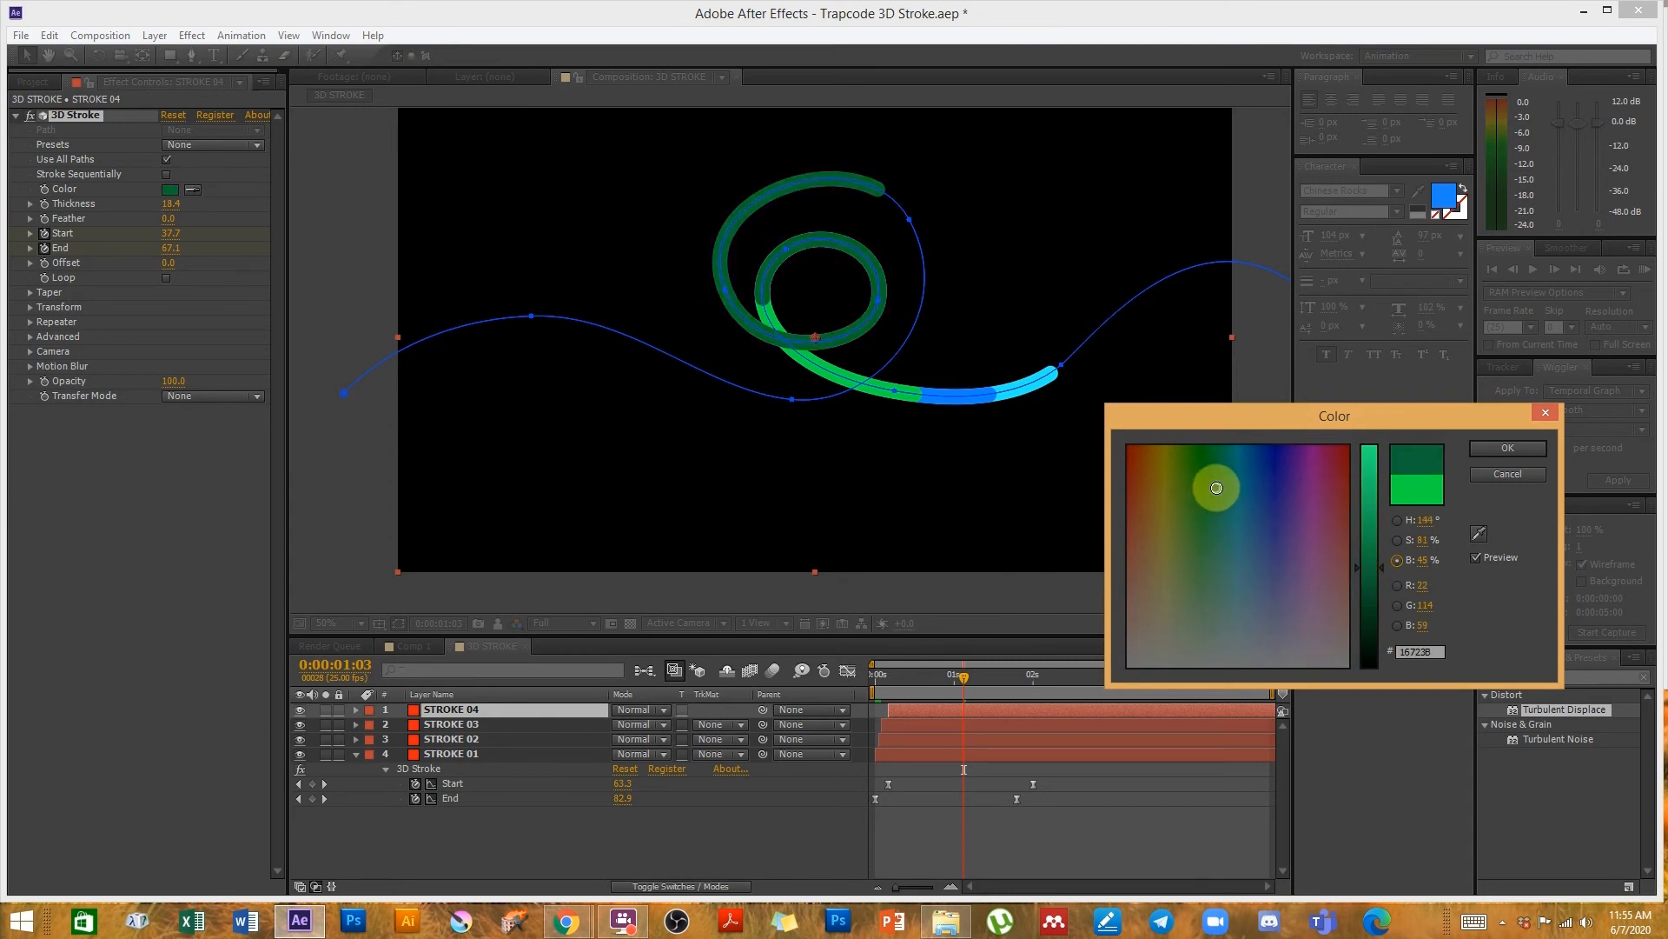
left_click(1508, 447)
mouse_move(965, 678)
left_mouse_down()
mouse_move(919, 678)
mouse_move(1019, 654)
mouse_move(913, 671)
mouse_move(952, 674)
left_mouse_up()
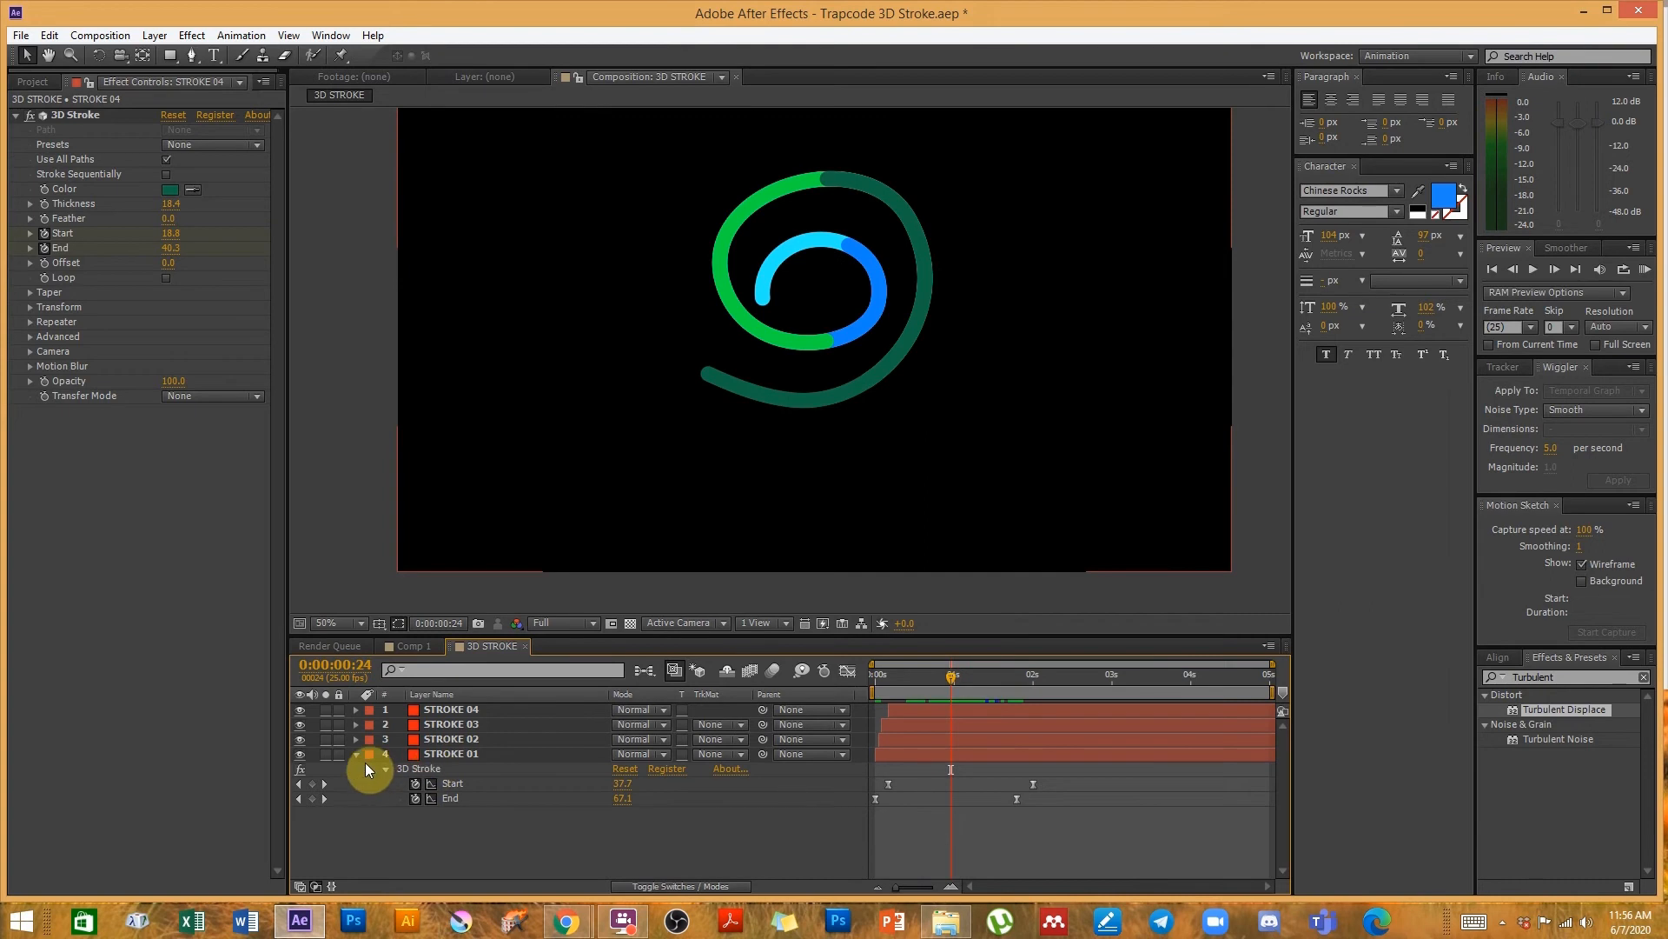
Step: Collapse the STROKE 01 properties, duplicate that layer, and move the copy above all other layers
left_click(355, 753)
left_click(455, 749)
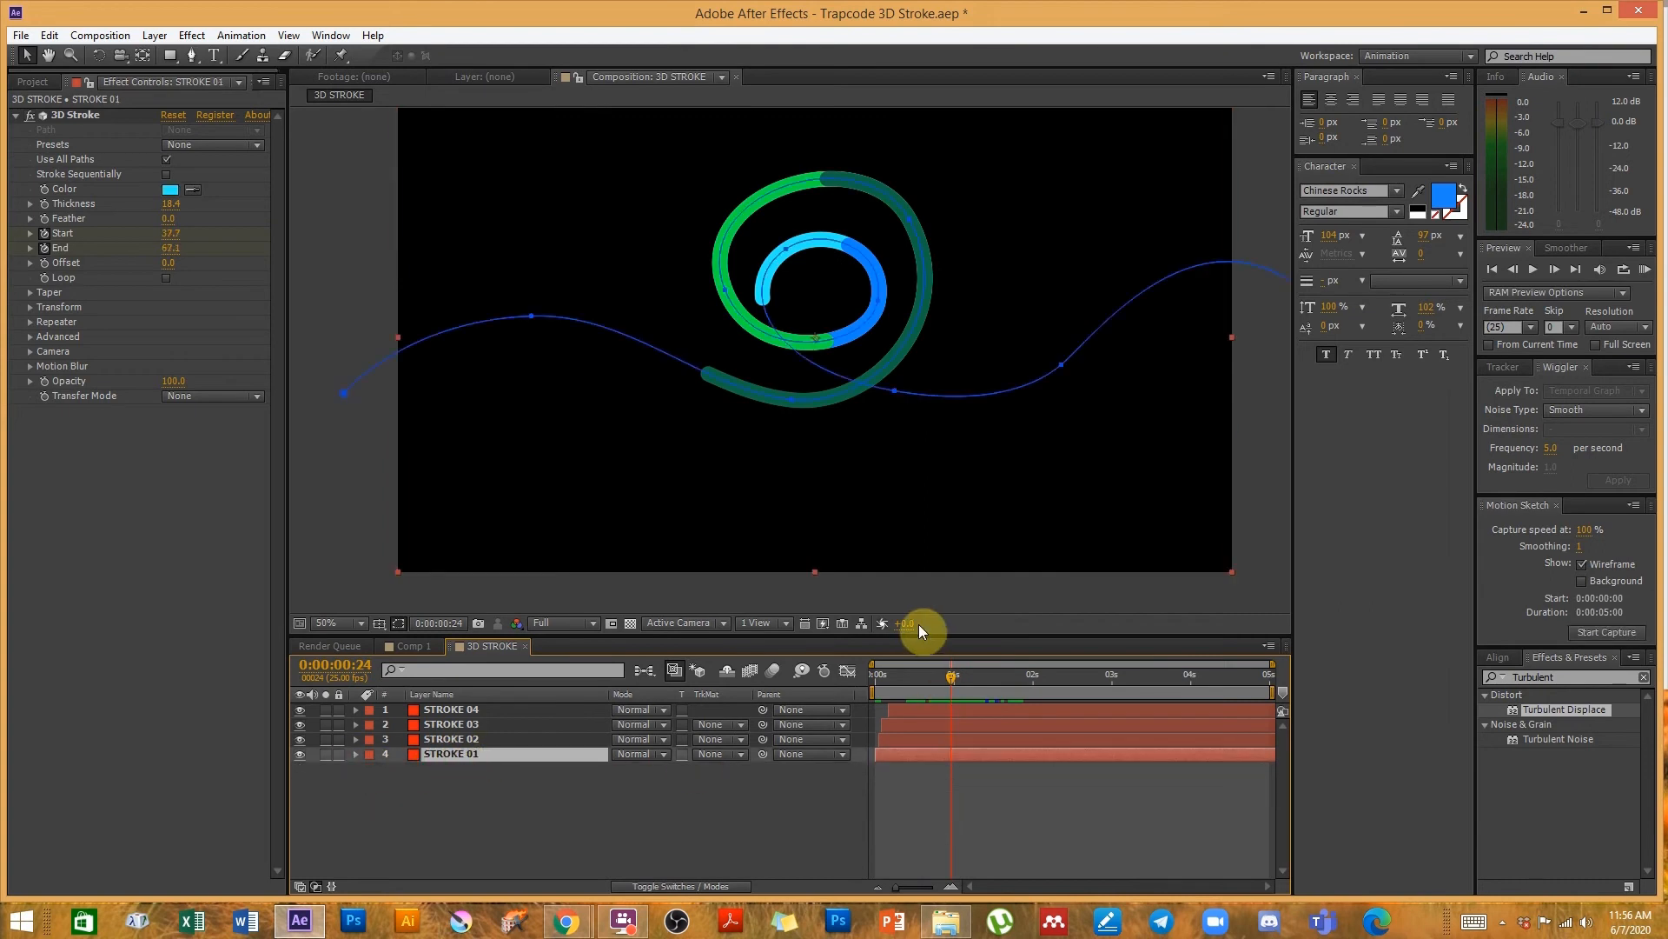
left_click(486, 786)
left_click(450, 752)
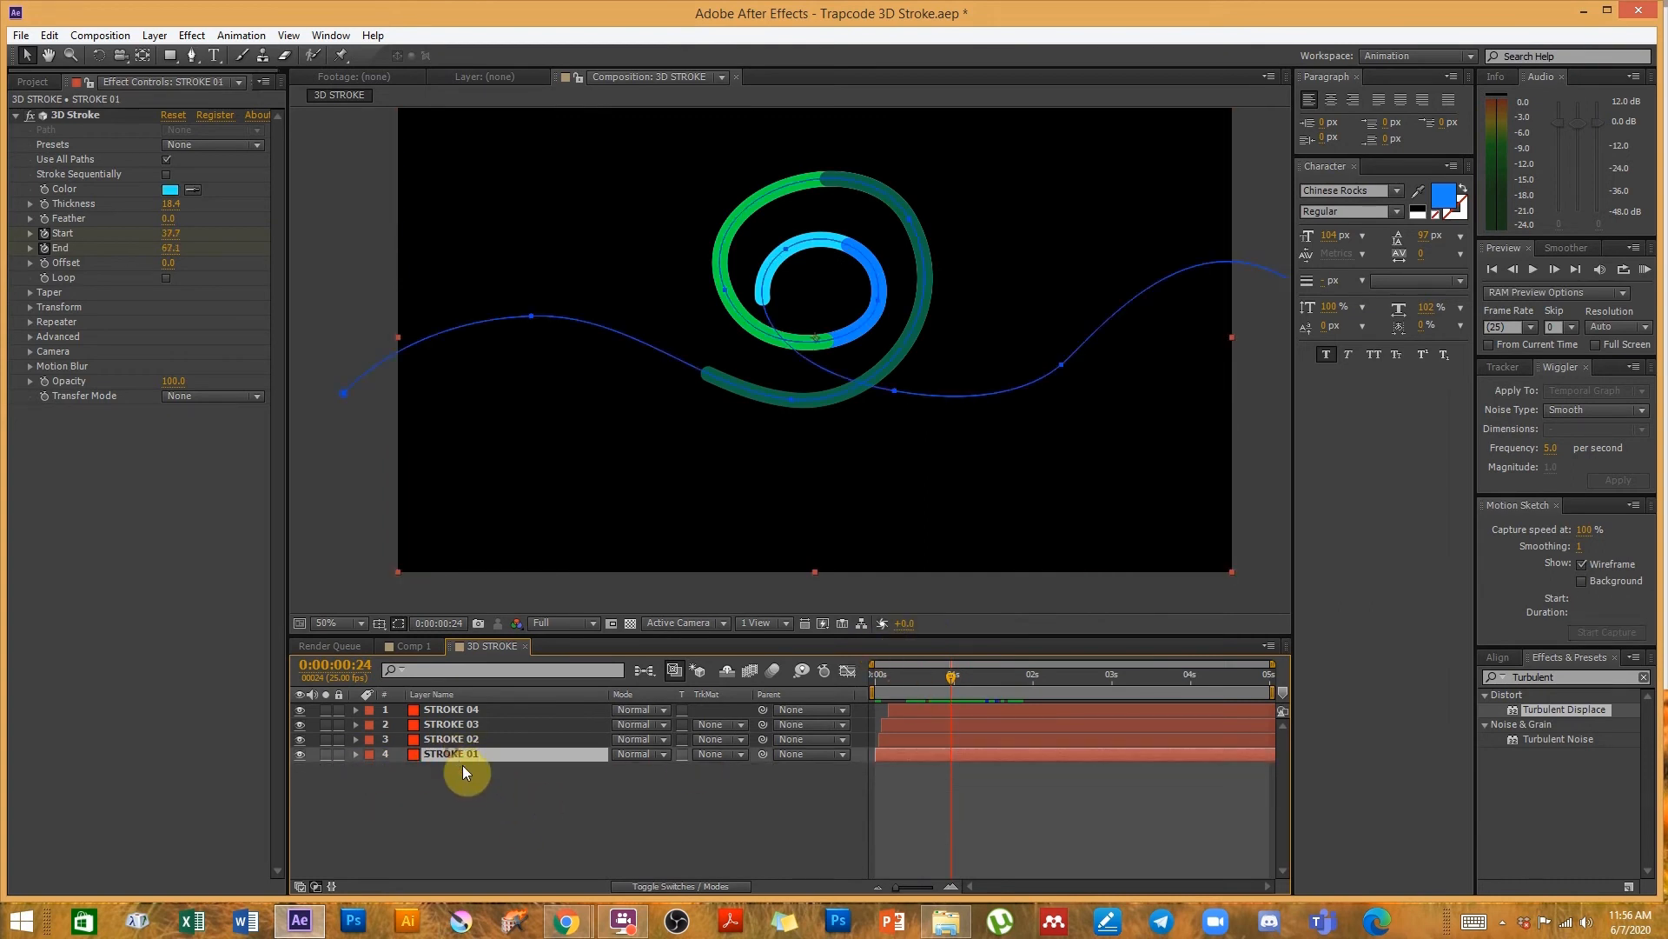
key("ctrl+d")
left_click_drag(469, 758, 473, 708)
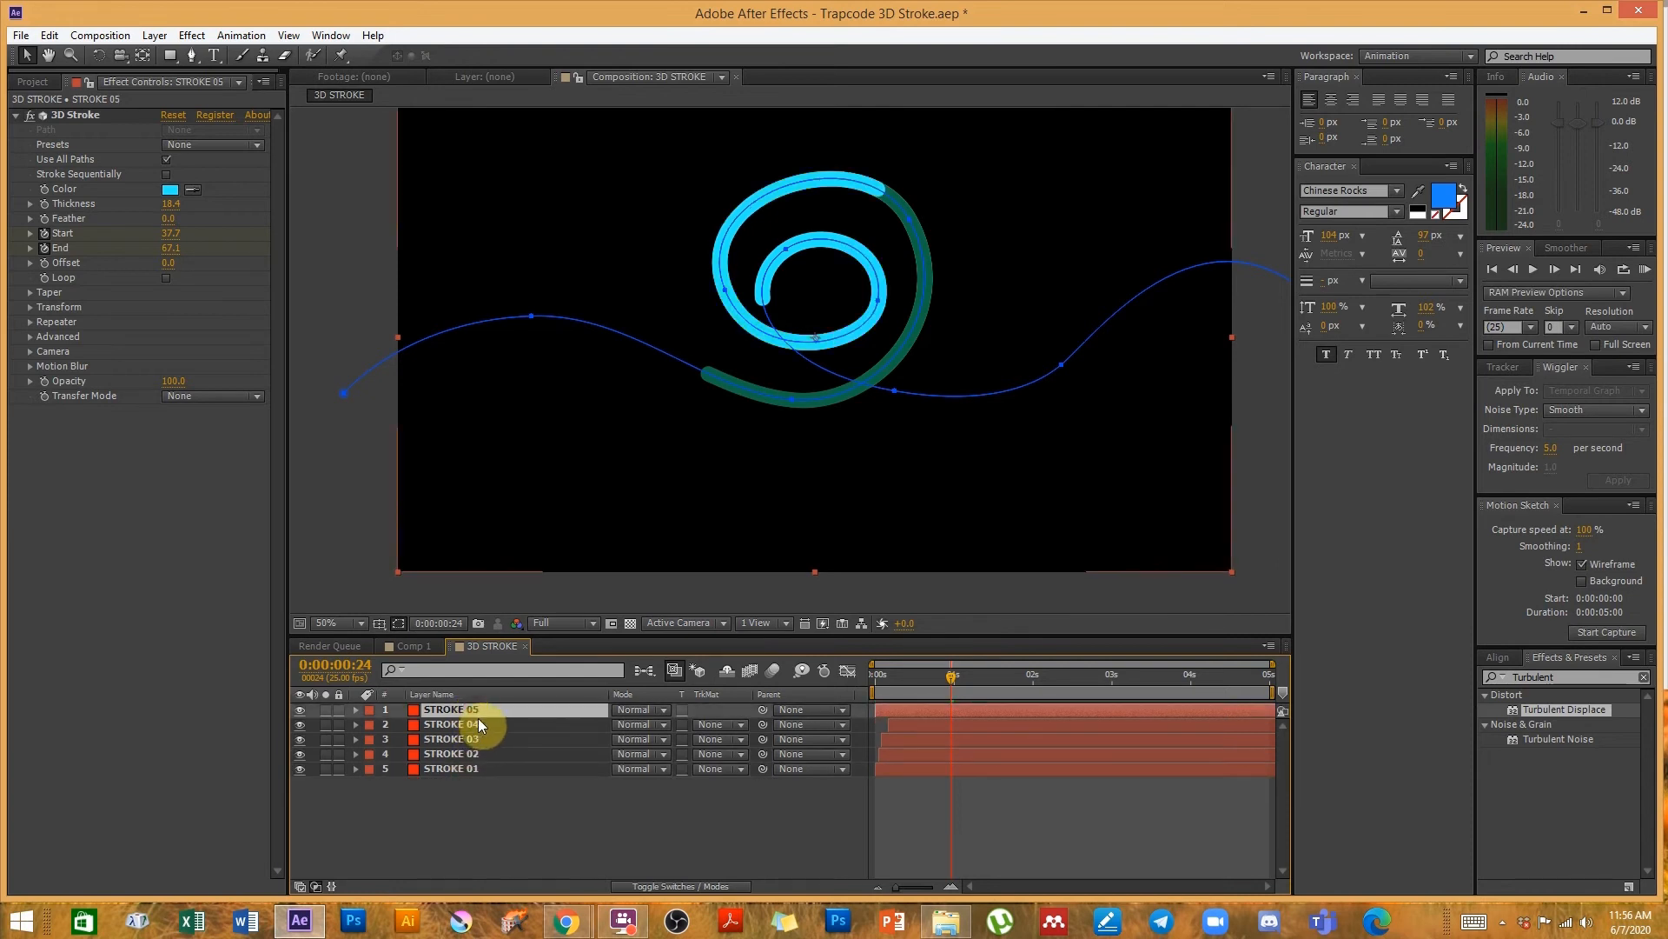
Step: Rename the topmost stroke layer as STROKE B 01
key("Return")
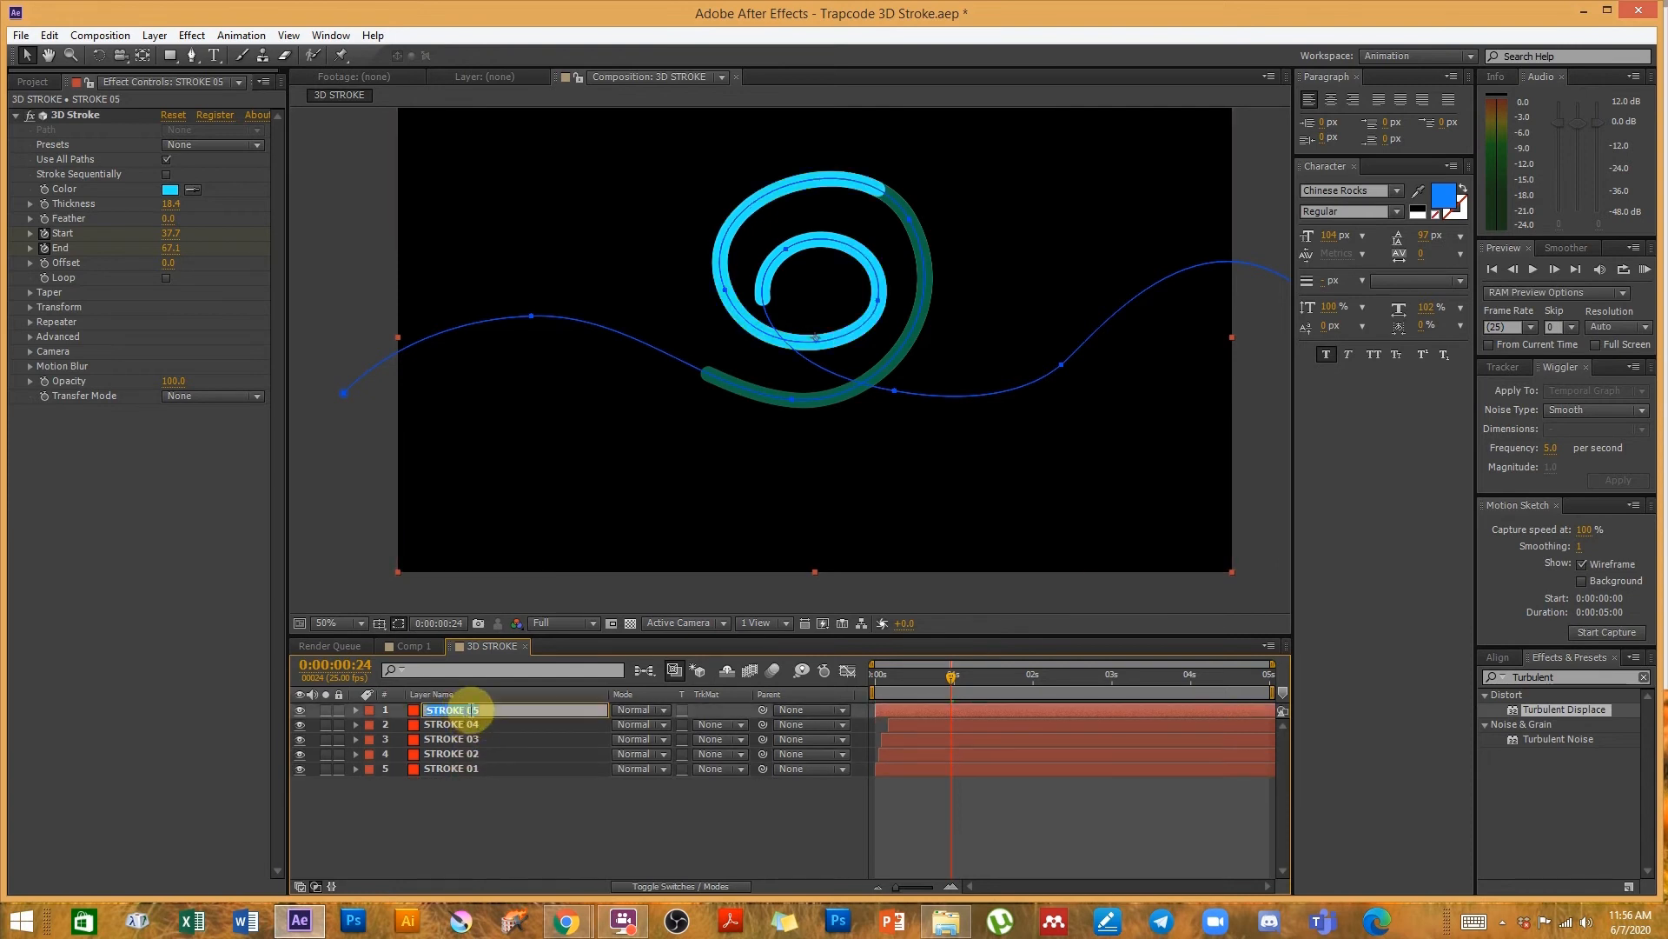
left_click(470, 710)
type("B")
key("BackSpace")
type("1")
key("Return")
Step: Rename the STROKE 01 and STROKE 02 layers as STROKE A 01 and STROKE A 02
left_click(468, 770)
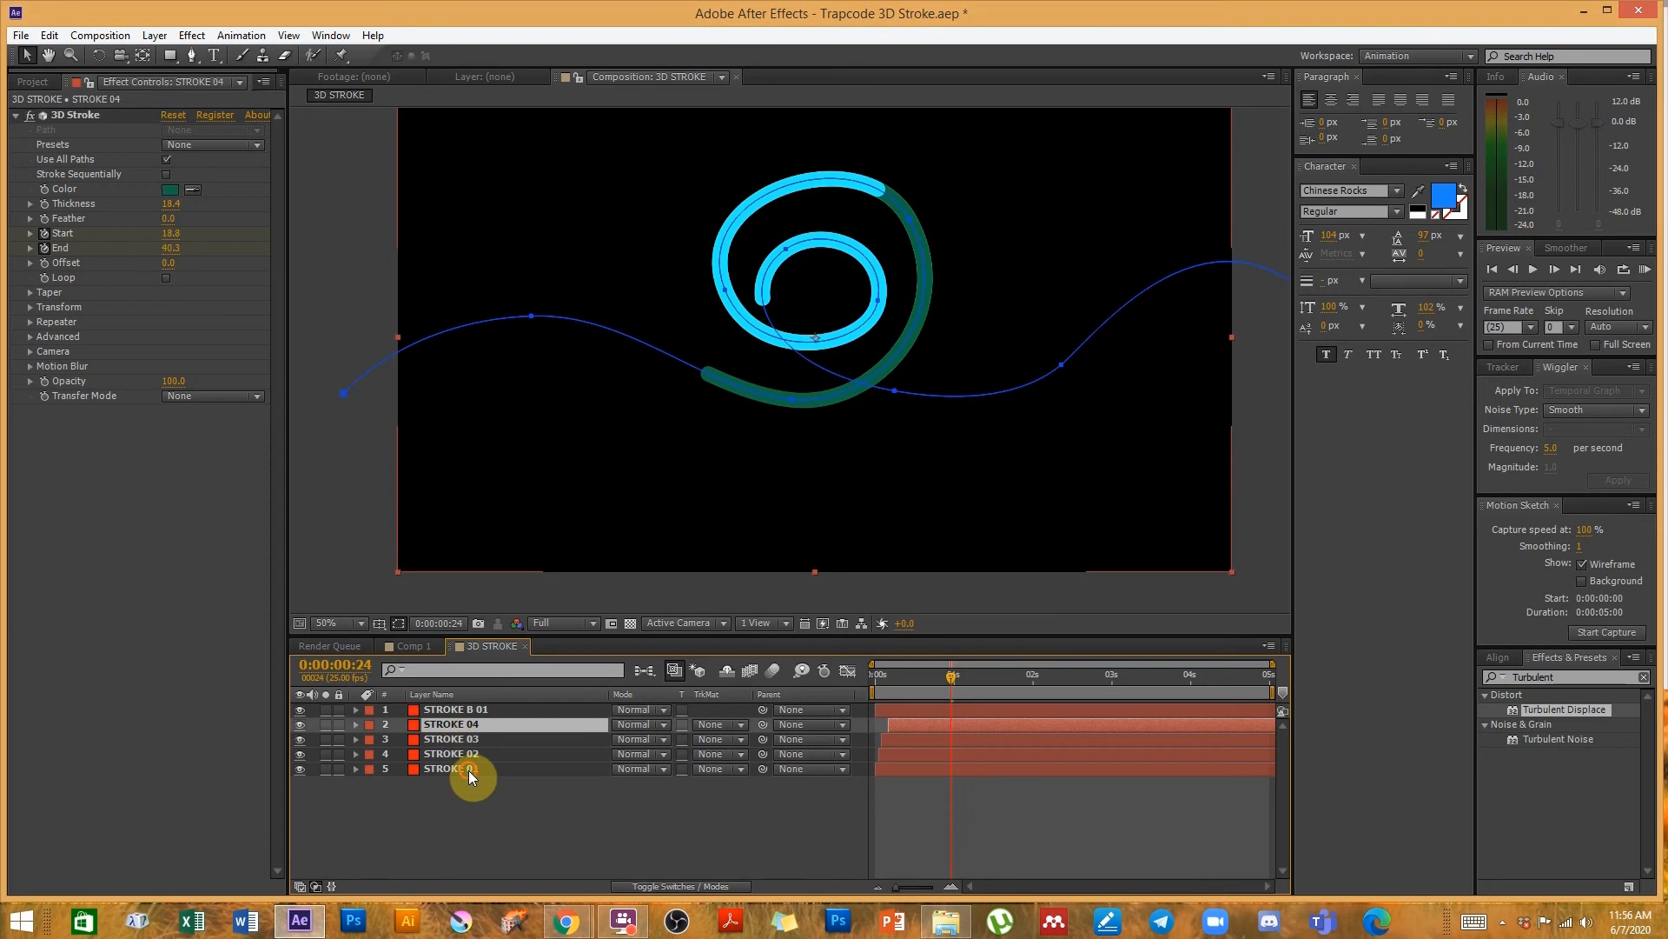
key("Return")
left_click(469, 770)
type("A")
key("Return")
left_click(466, 755)
key("Return")
left_click(475, 755)
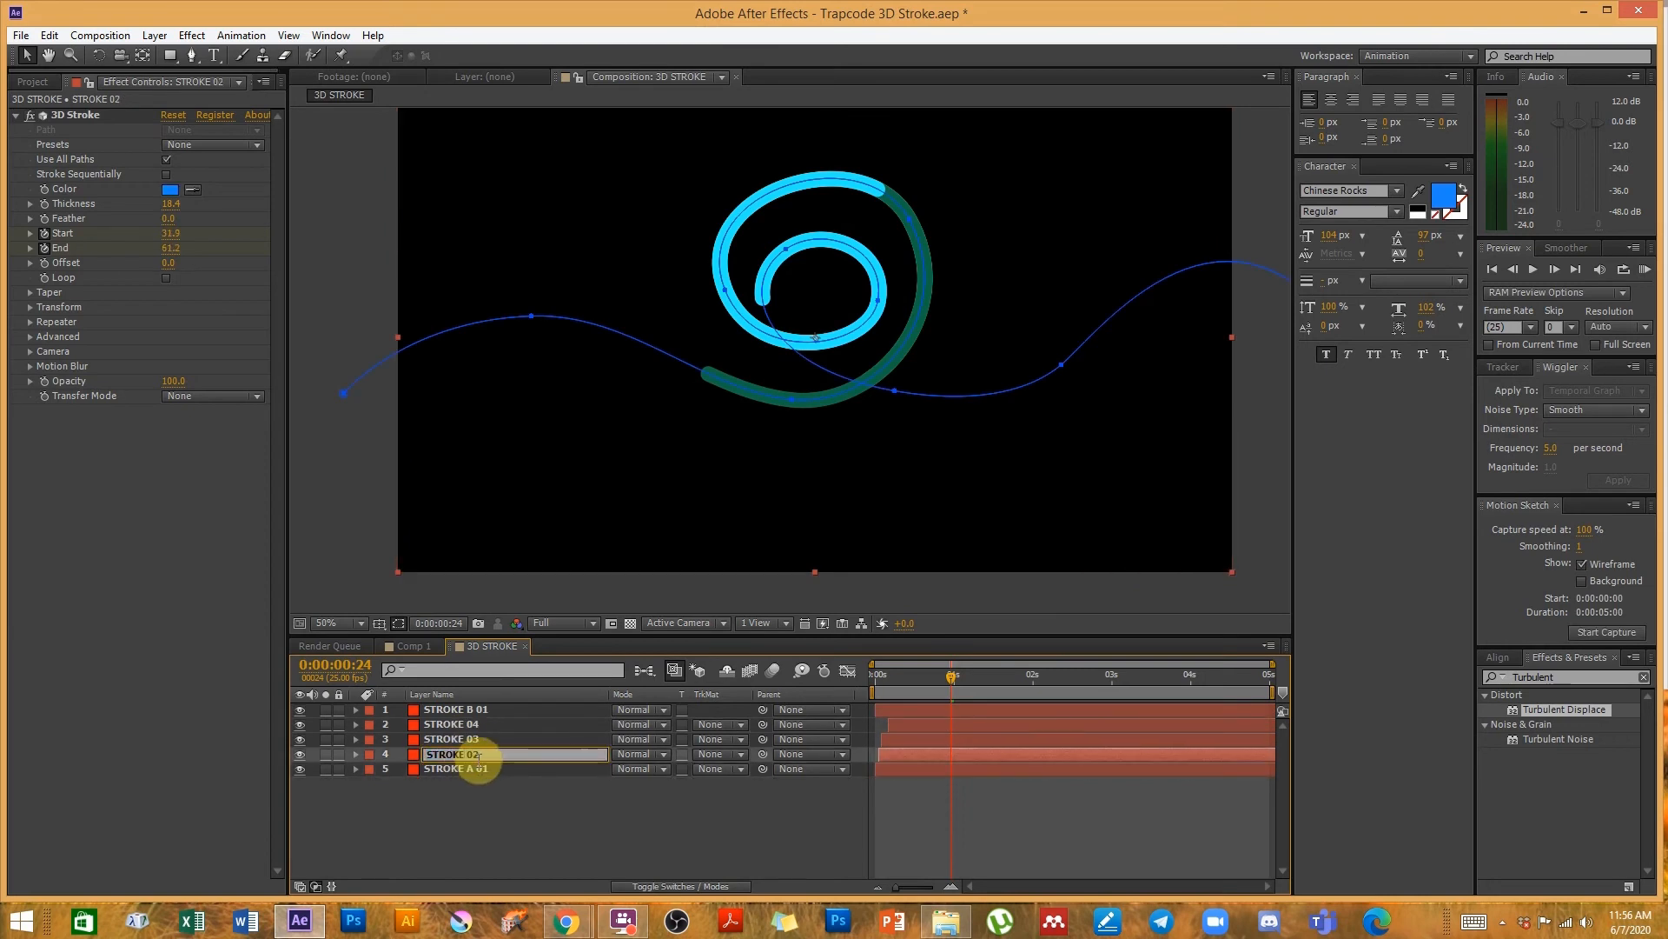
type("A")
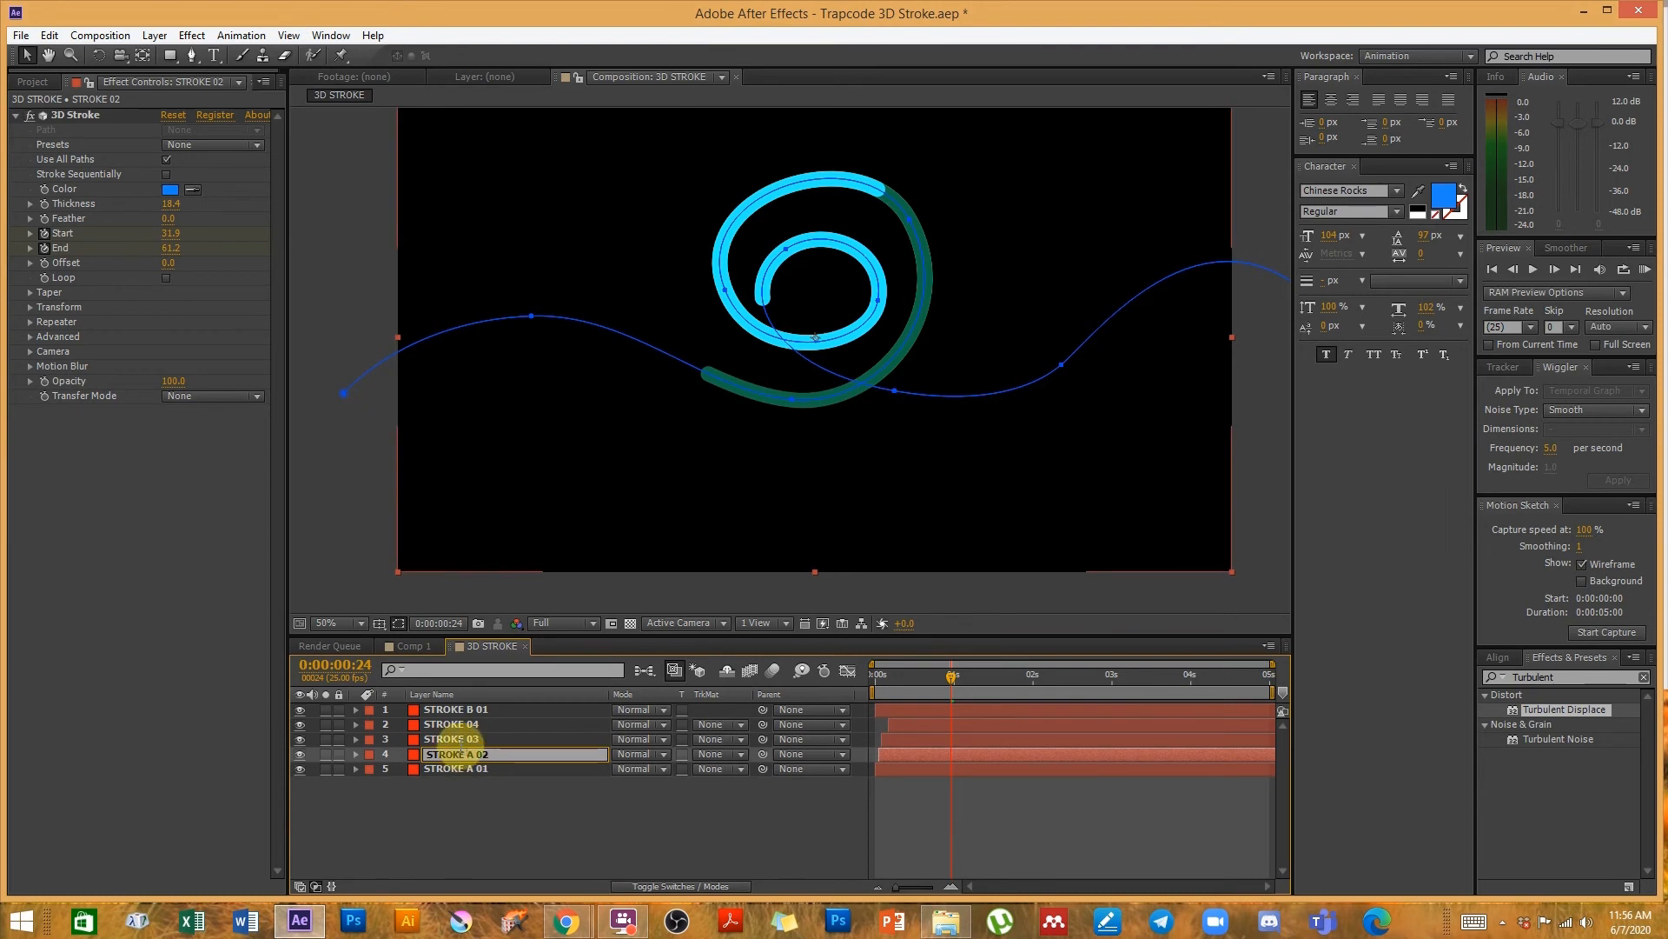
Step: Rename the STROKE 03 and STROKE 04 layers as STROKE A 03 and STROKE A 04
left_click(459, 740)
key("Return")
left_click(470, 739)
type("A")
key("Return")
left_click(456, 725)
key("Return")
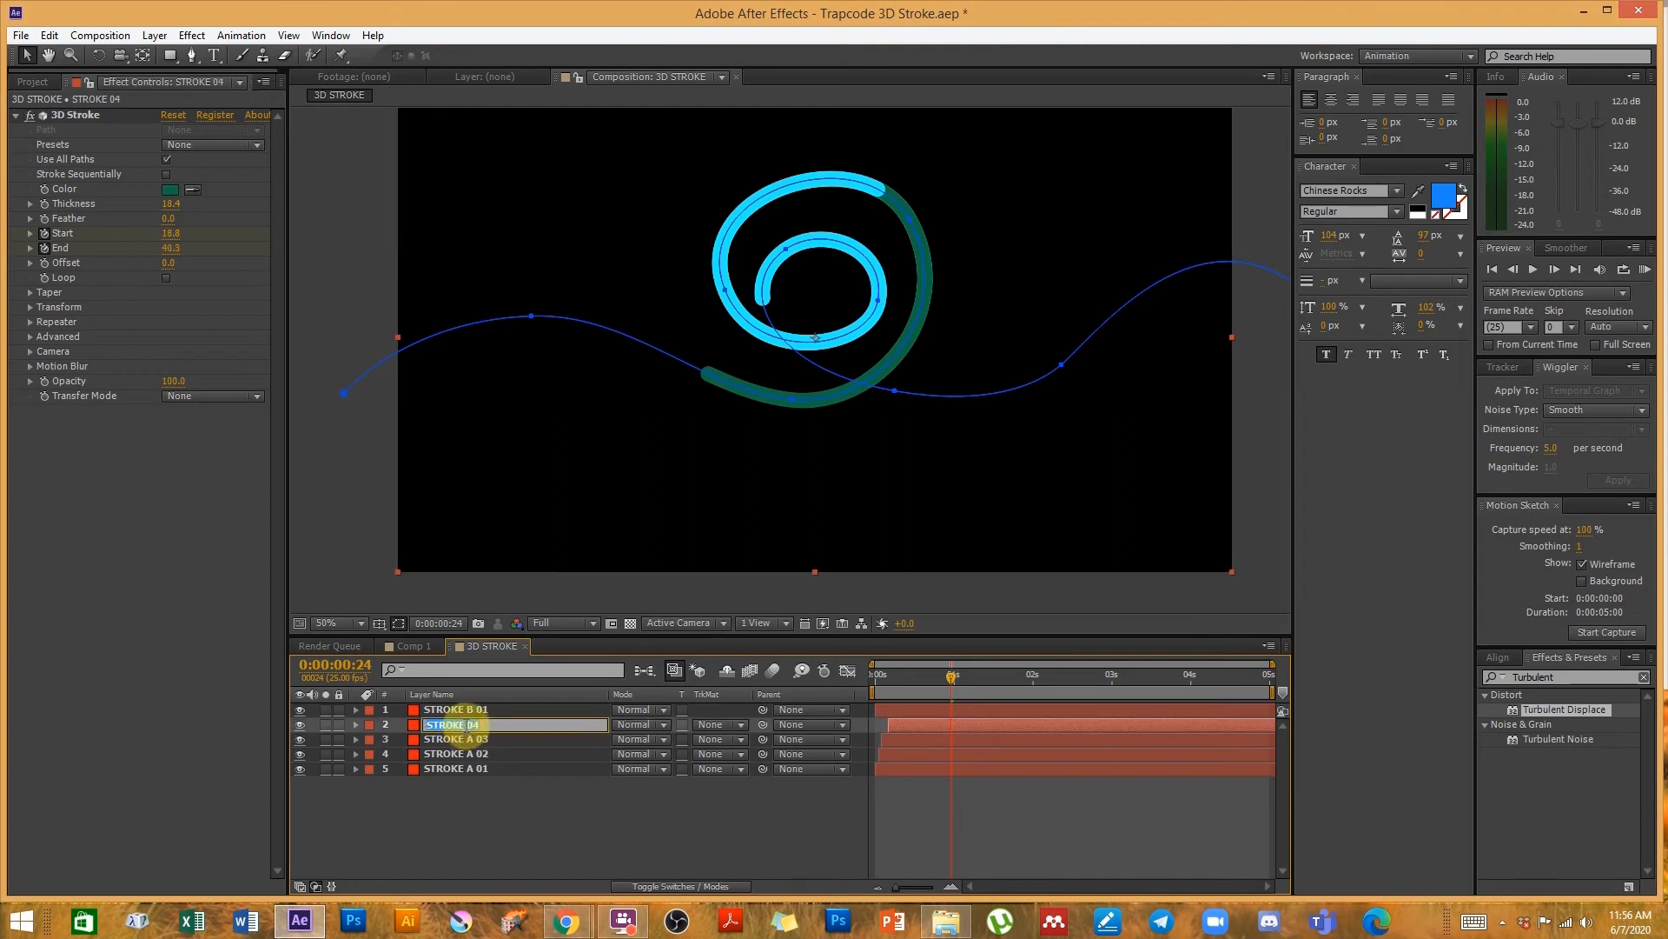
left_click(474, 725)
type("A")
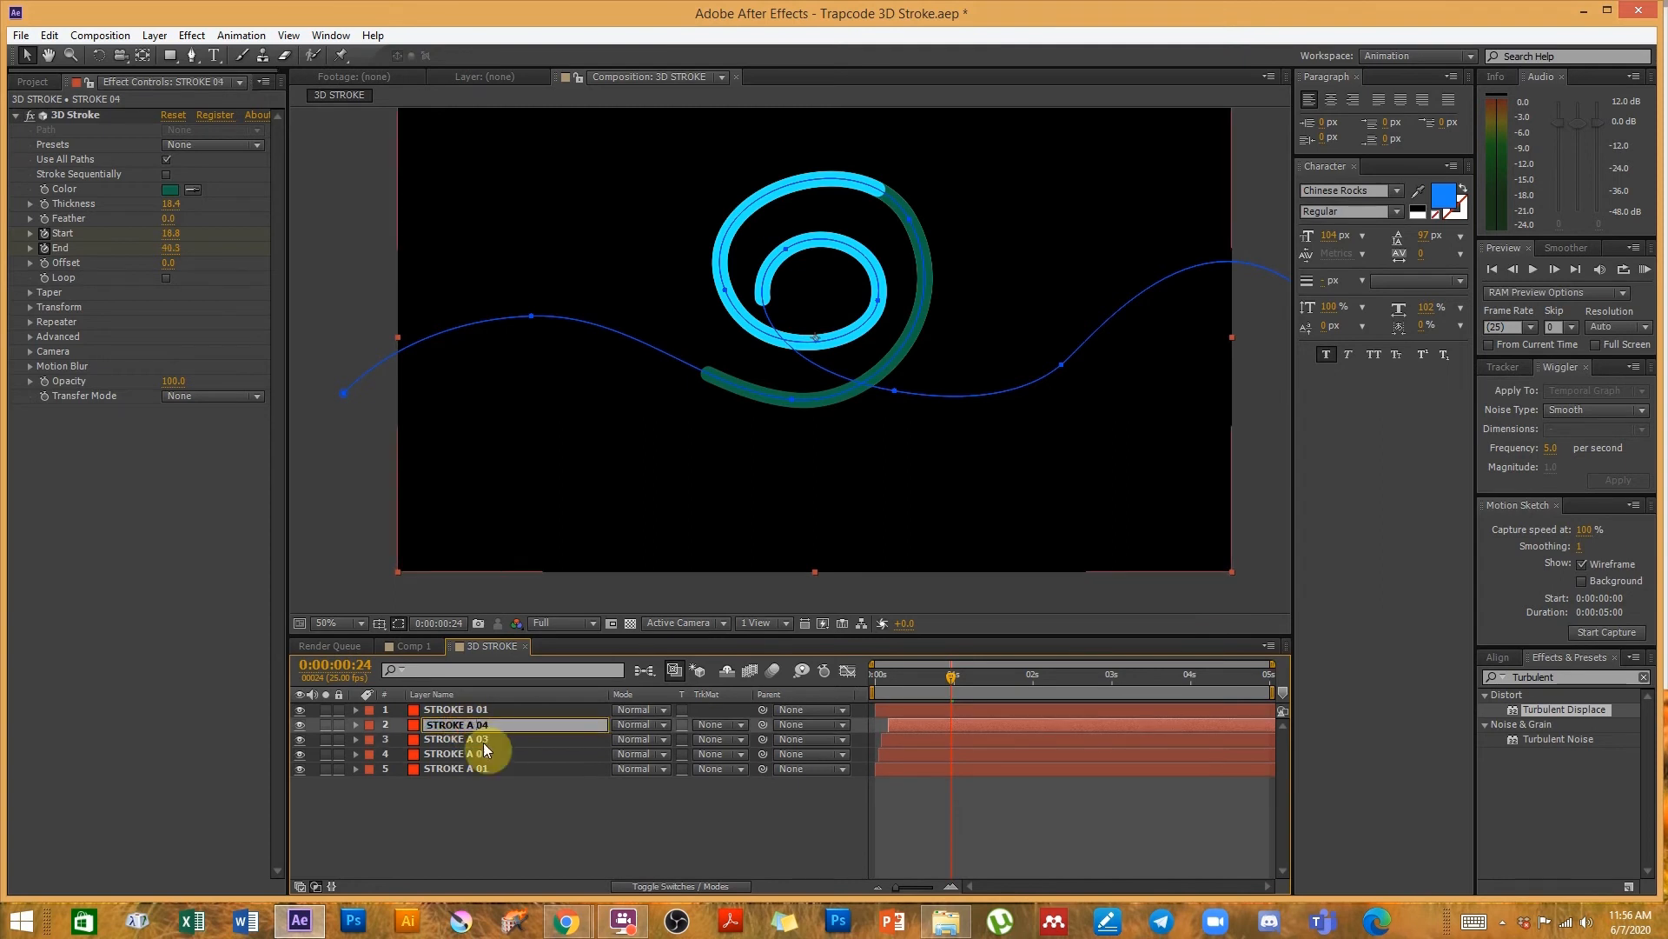
key("Return")
Step: Shift the STROKE B 01 layer to start at about 1.3 seconds and show the frame at 0:00:02:02
left_click(499, 789)
left_click(456, 709)
mouse_move(874, 685)
left_mouse_down()
mouse_move(980, 692)
mouse_move(939, 706)
mouse_move(1015, 708)
mouse_move(1004, 681)
mouse_move(1039, 696)
left_mouse_up()
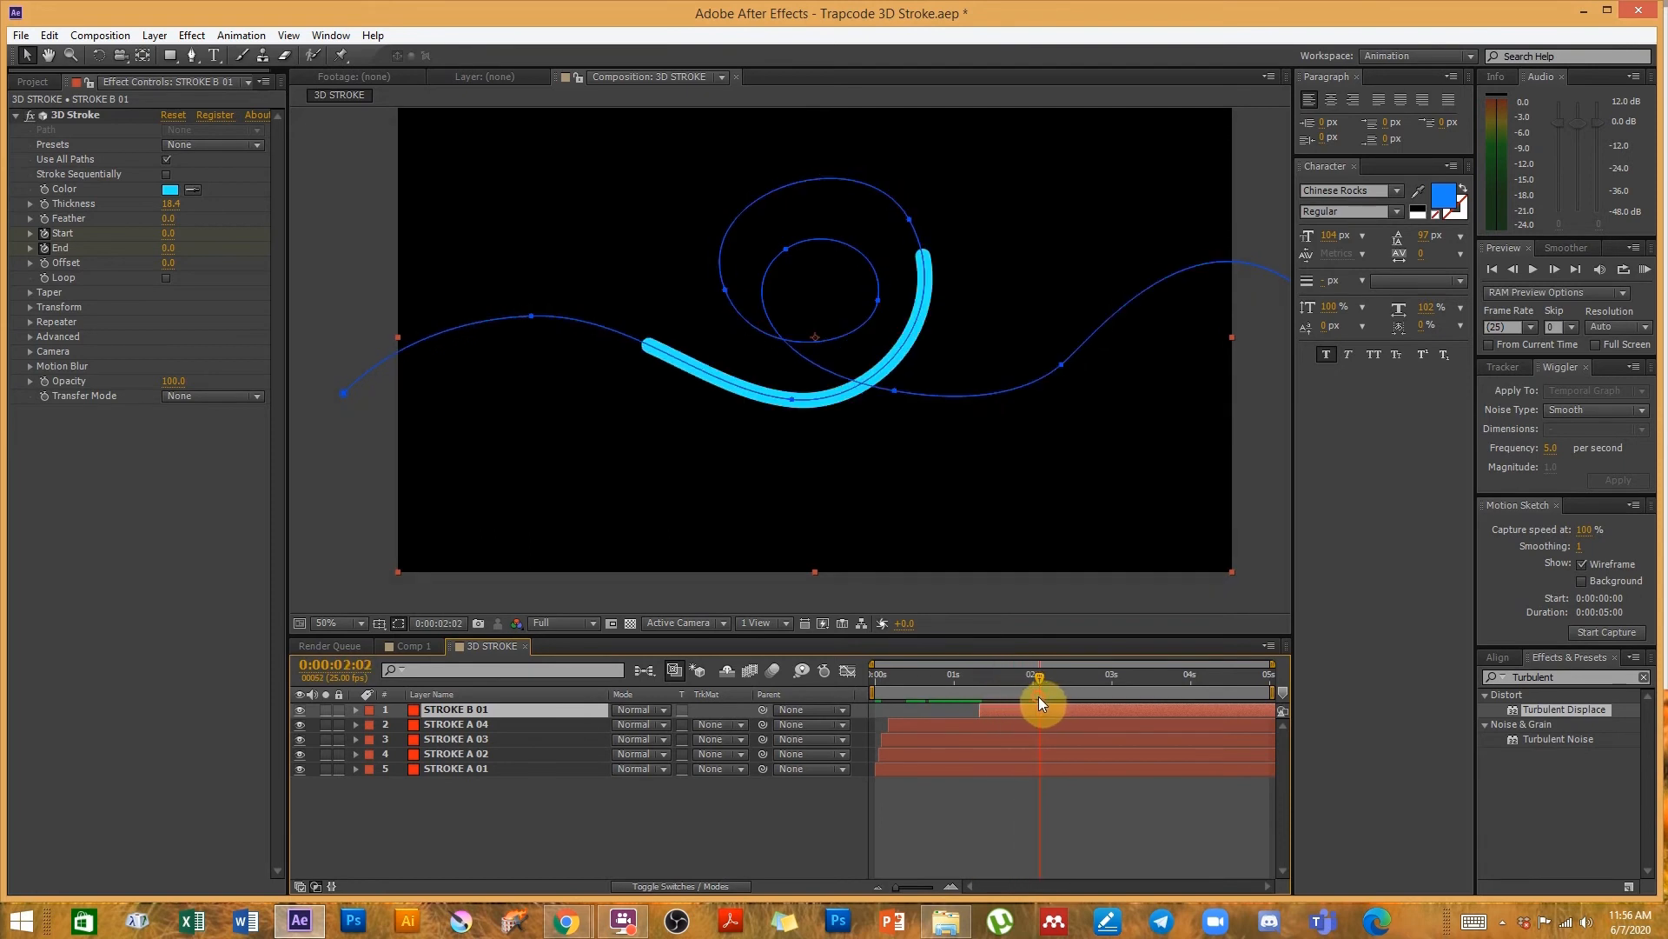
Step: Enable Taper on the STROKE B 01 stroke with Start Thickness 0 and End Thickness 100
left_click(31, 292)
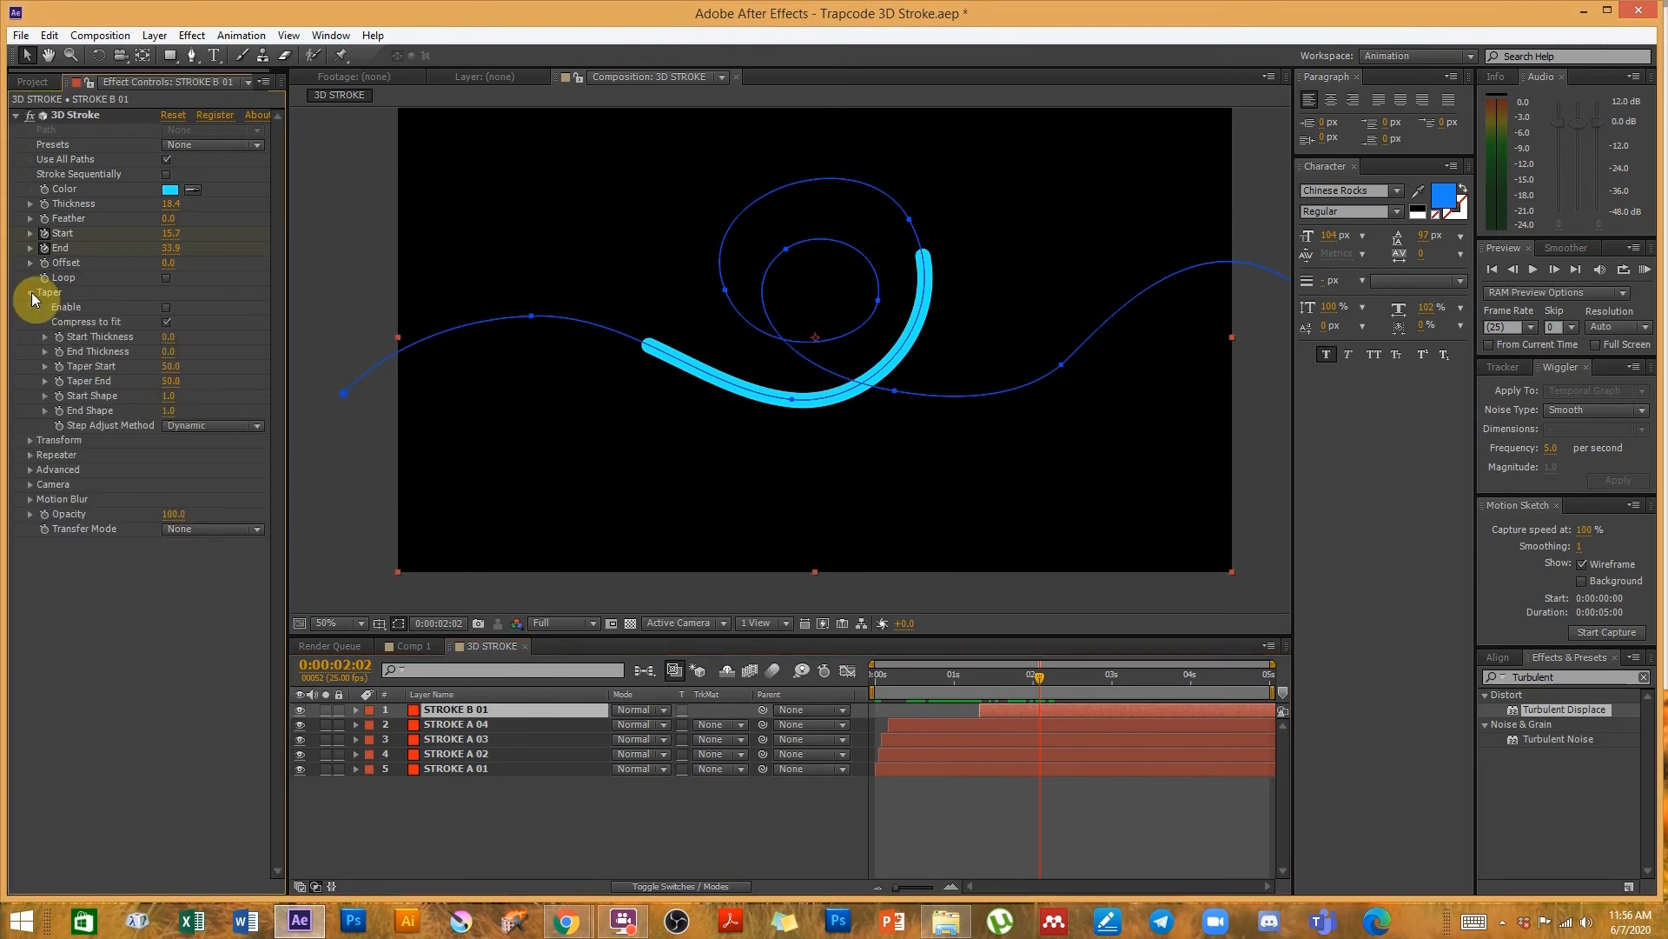
left_click(166, 308)
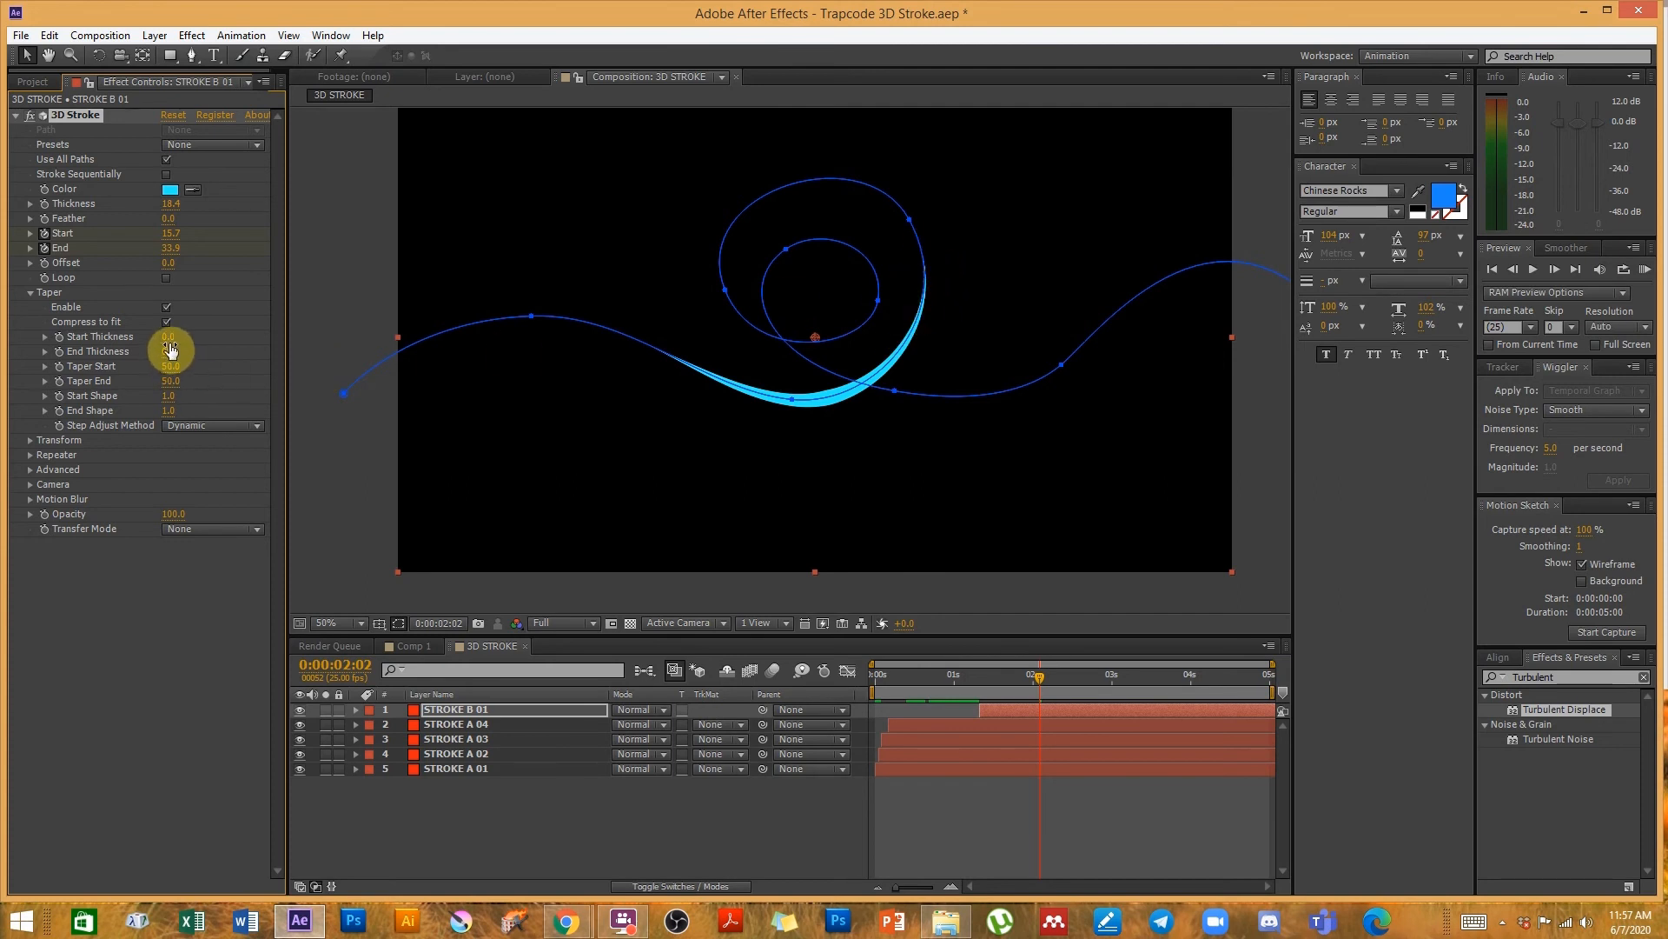
left_click_drag(166, 338, 306, 334)
key("ctrl+z")
left_click(801, 471)
left_click(956, 815)
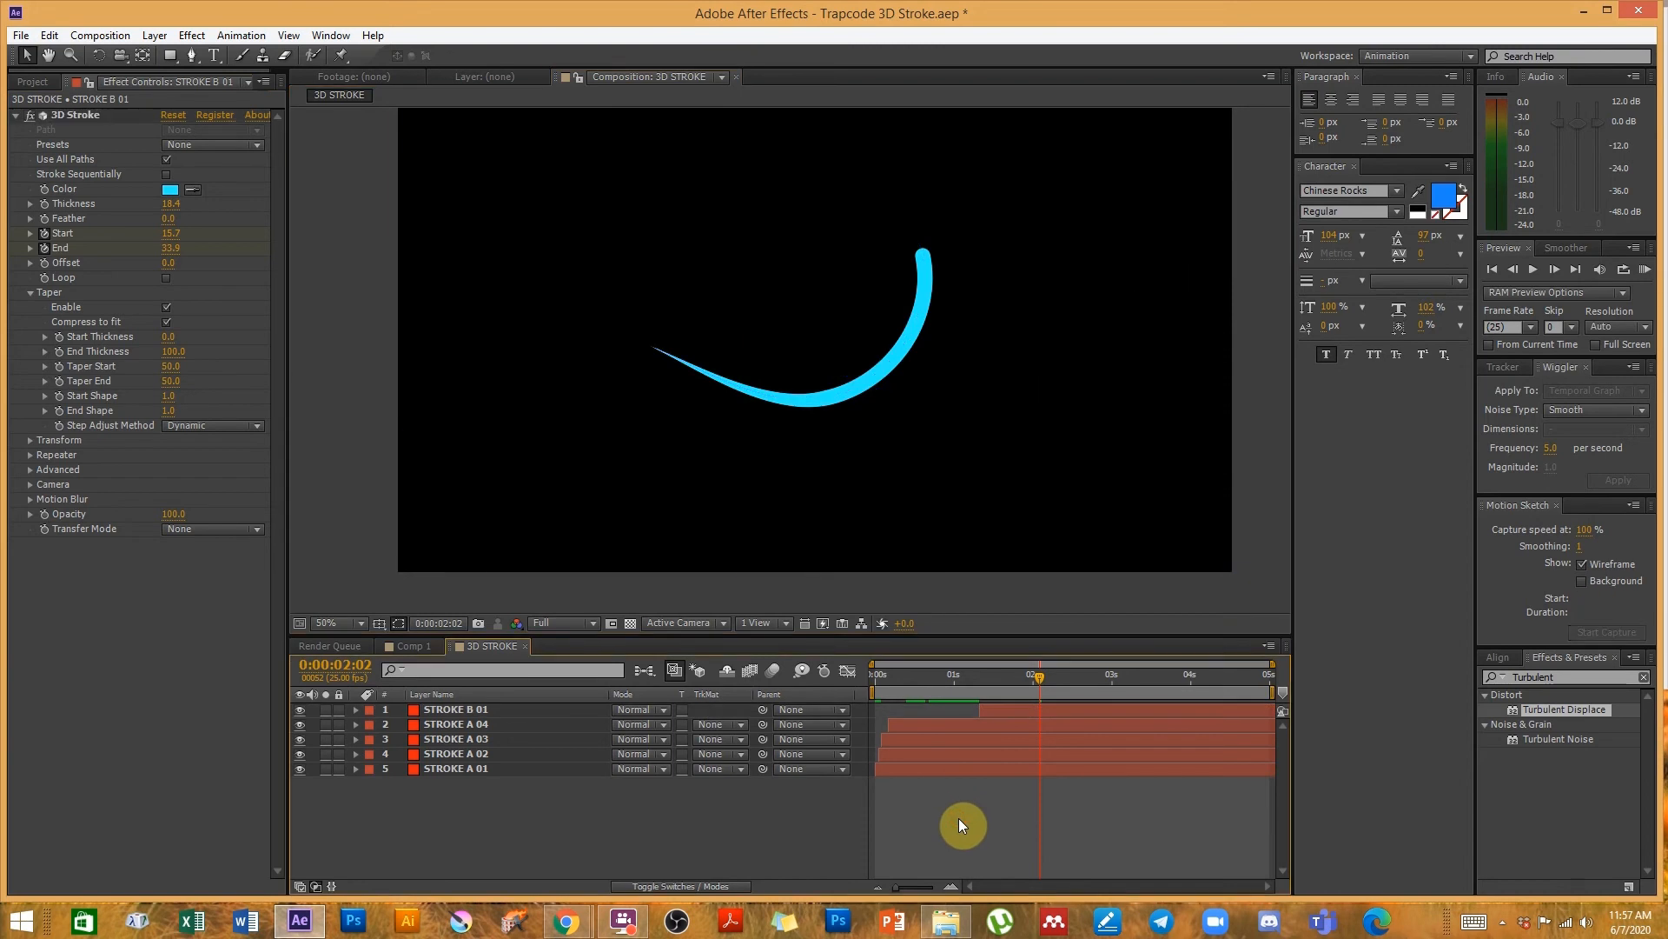
Step: Duplicate the STROKE B 01 layer and shift the STROKE B 02 copy about two frames later in time
mouse_move(998, 696)
left_mouse_down()
mouse_move(971, 687)
mouse_move(1067, 650)
mouse_move(1039, 661)
left_mouse_up()
left_click(998, 712)
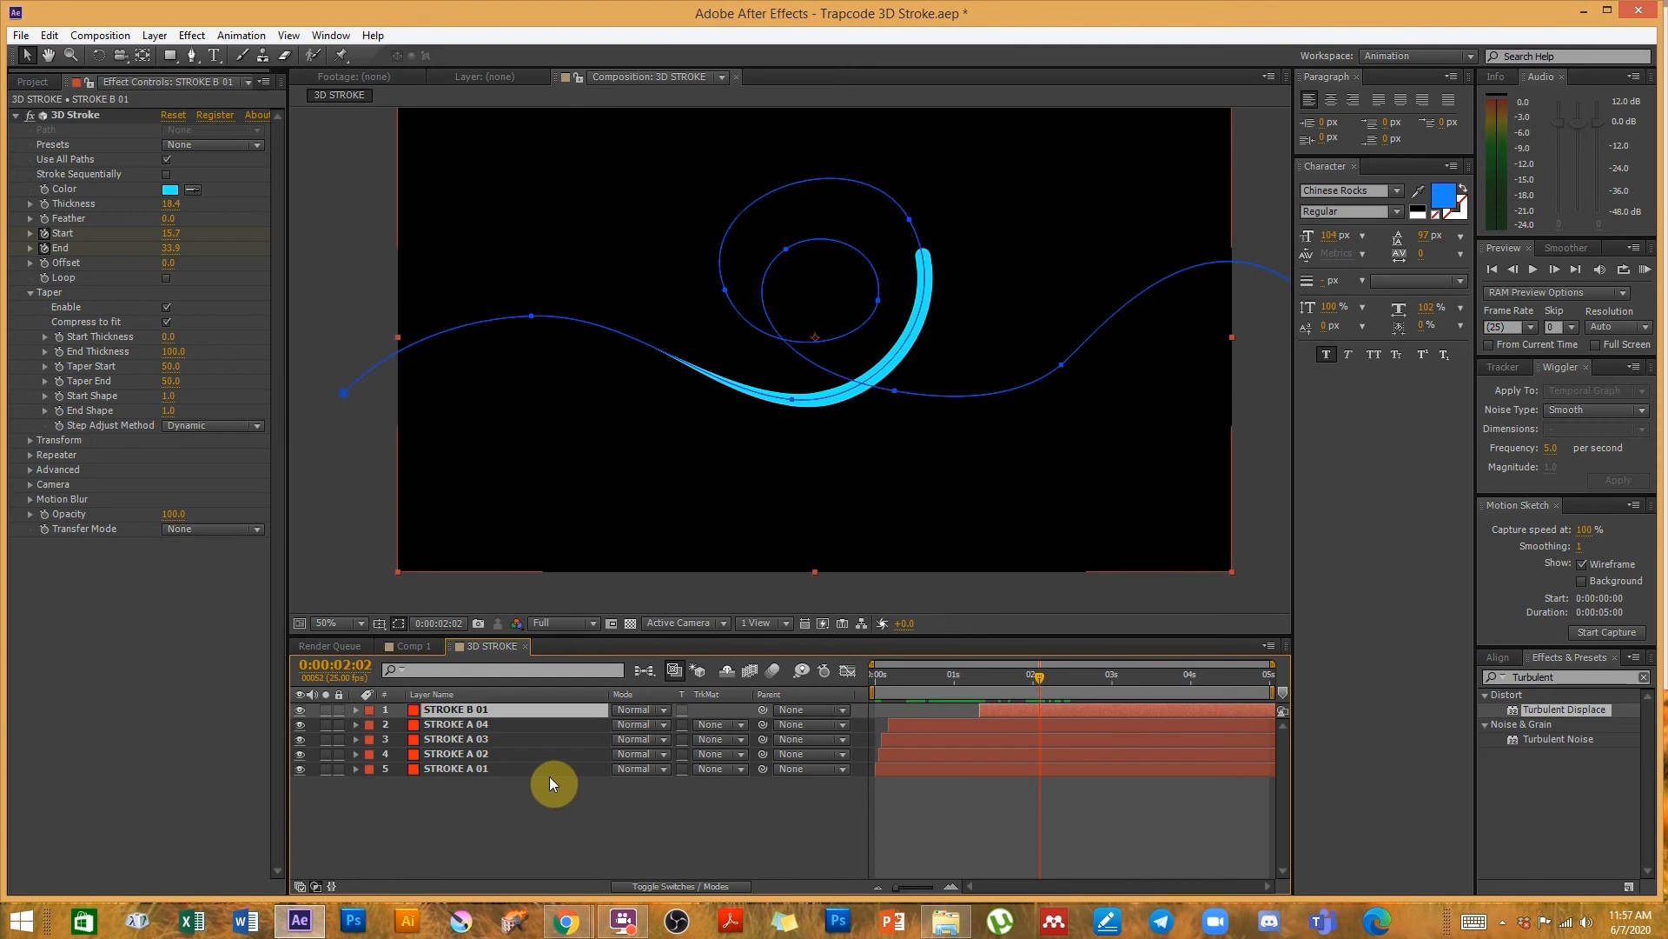
key("ctrl+d")
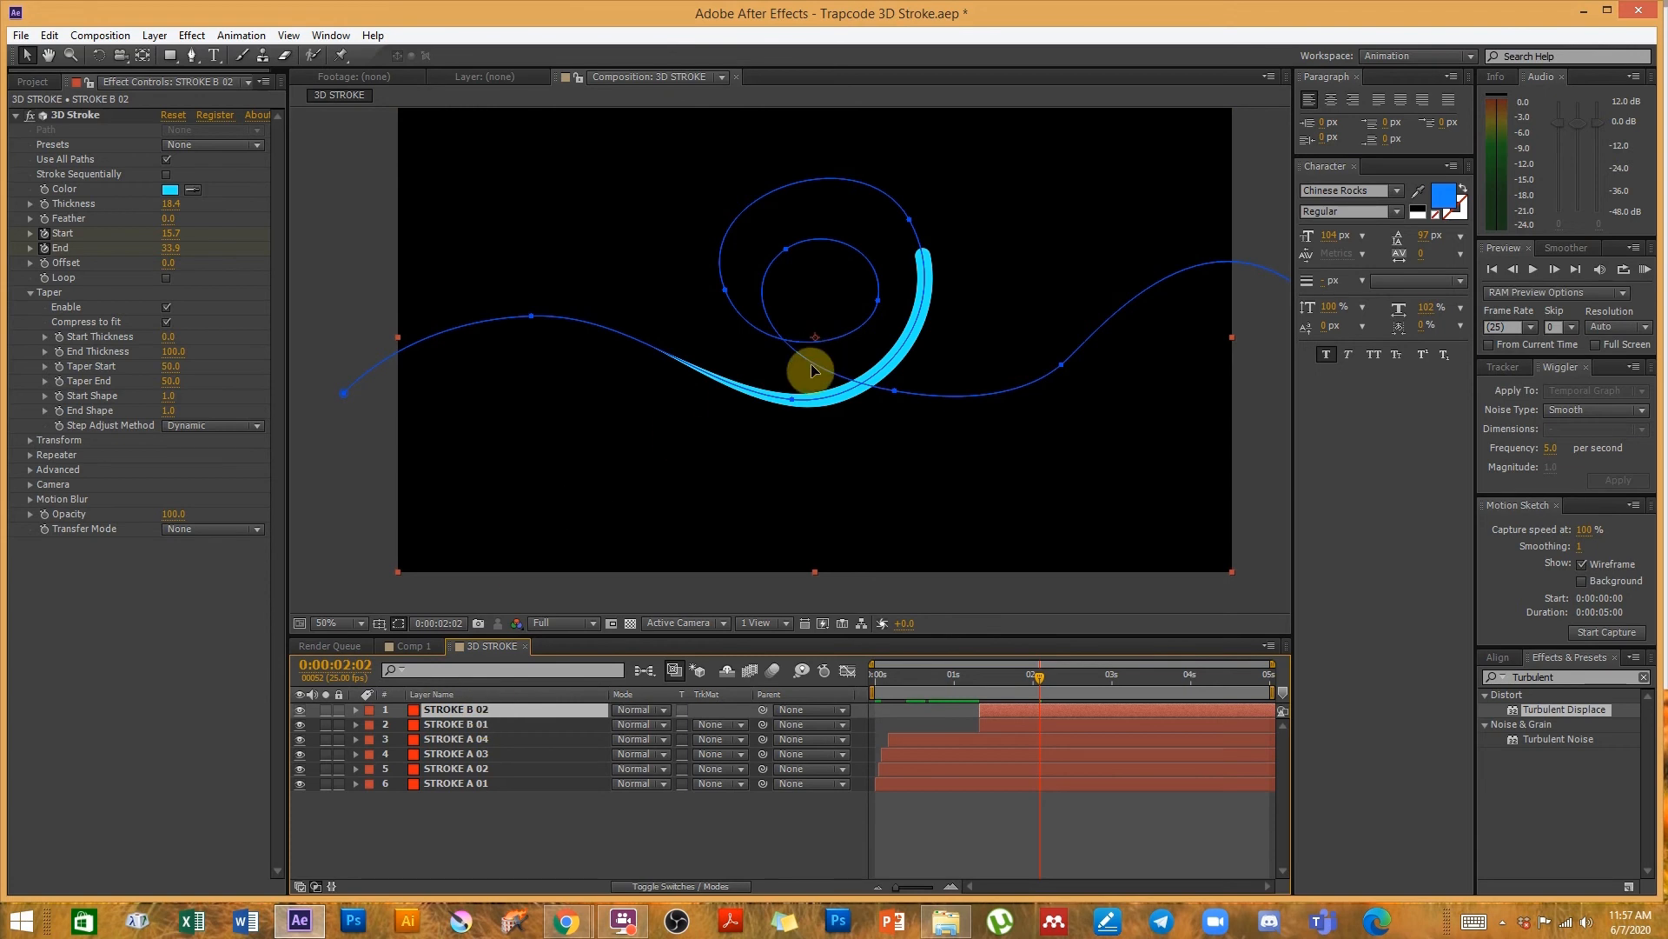
left_click_drag(1008, 710, 1013, 710)
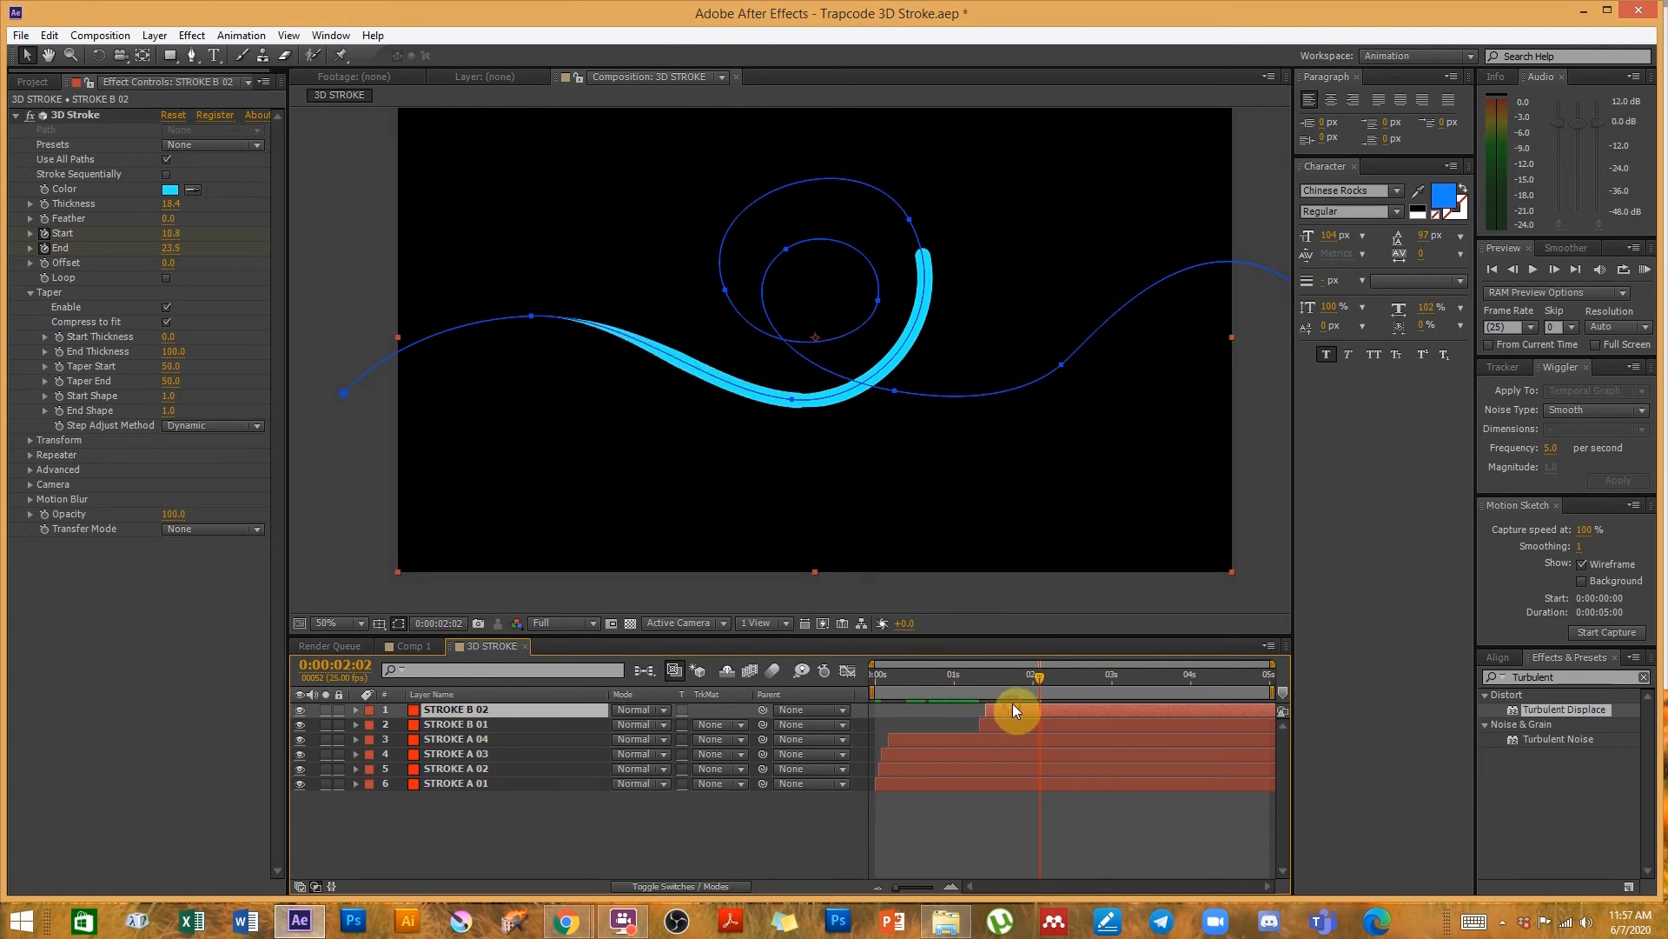
Step: Reshape the STROKE B 02 mask path by lowering its first dip and shifting the outer loop's right vertex inward and left vertex outward
left_click_drag(792, 401, 792, 424)
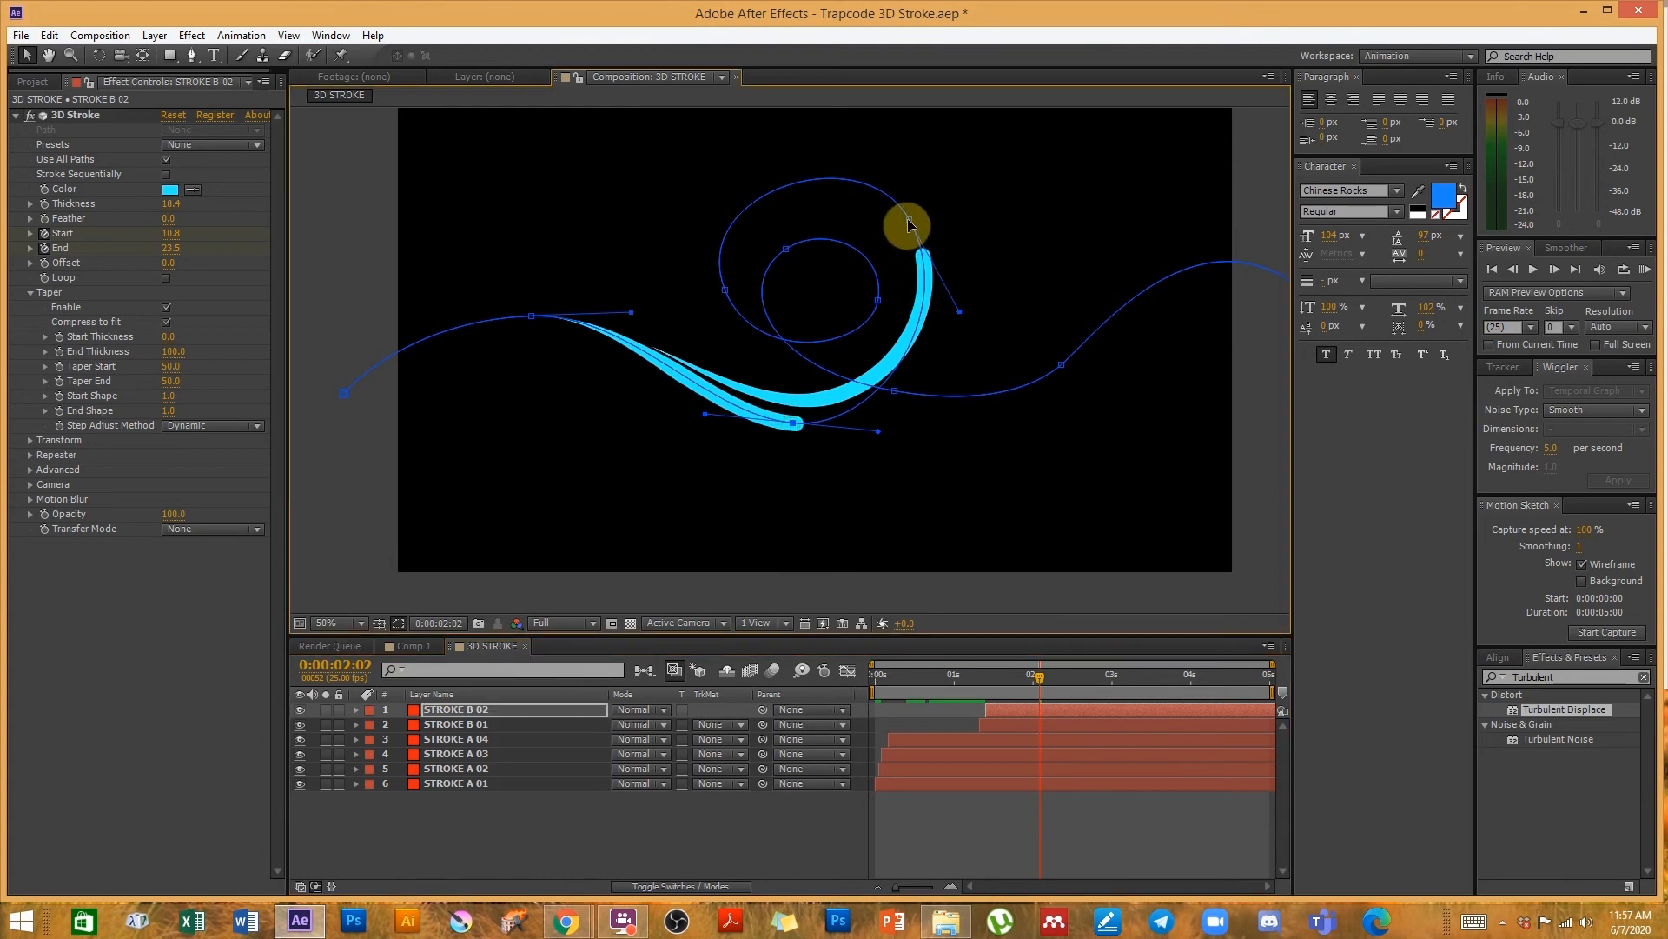
left_click_drag(904, 224, 893, 225)
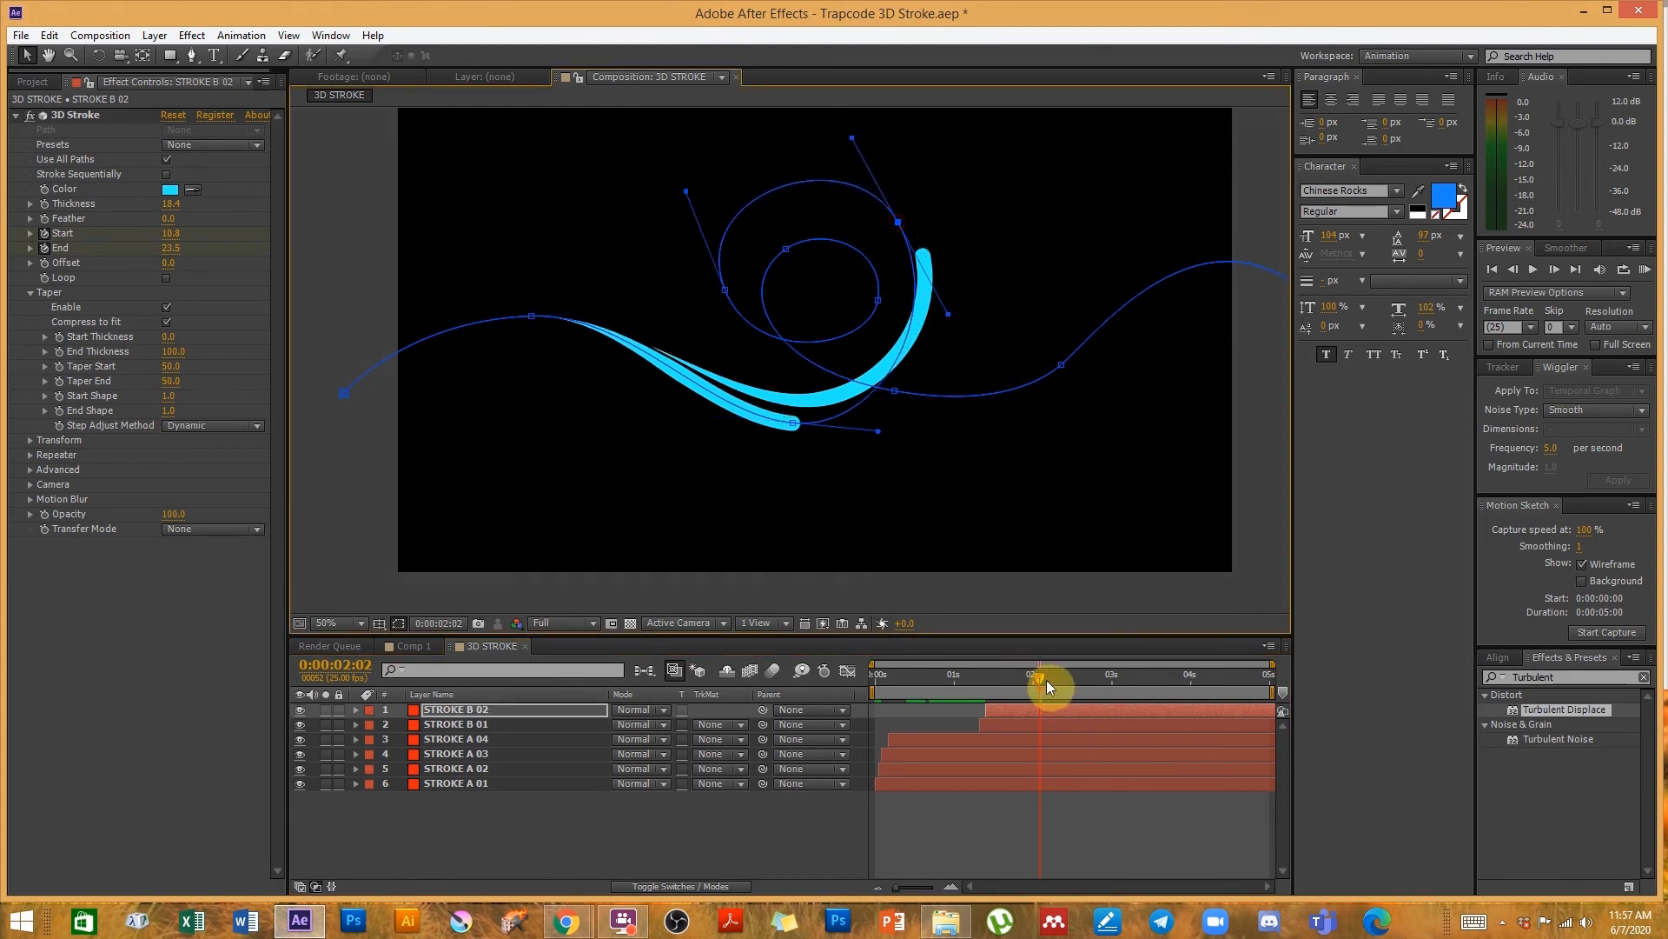
left_click_drag(1045, 680, 1053, 677)
left_click_drag(901, 227, 893, 233)
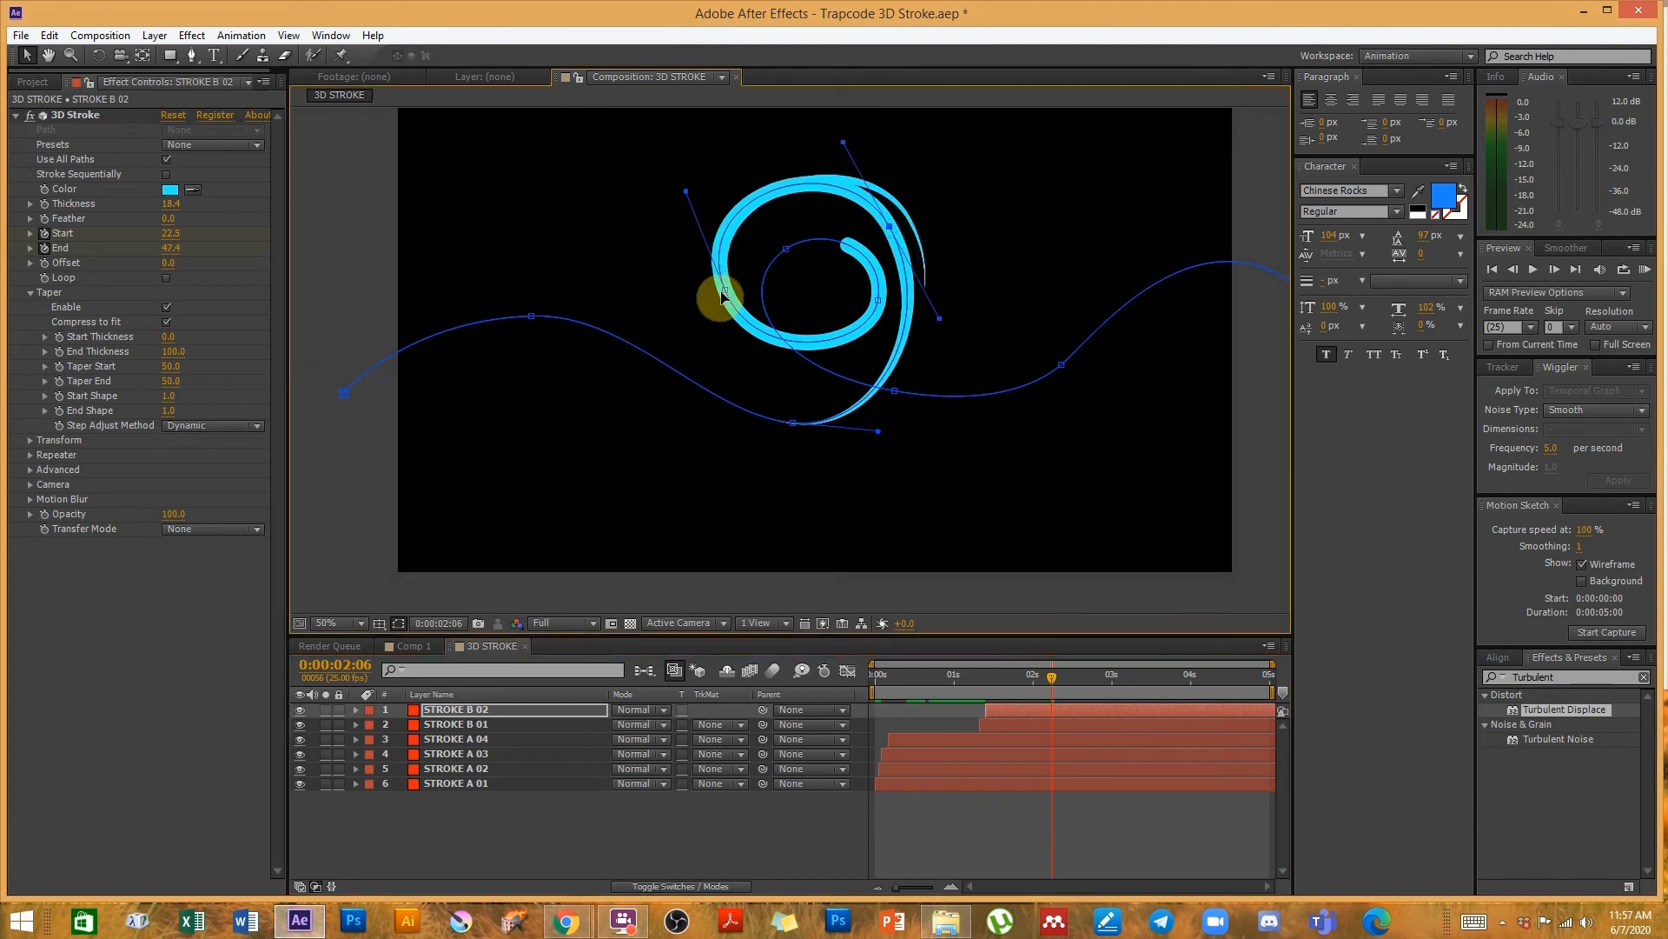
left_click_drag(726, 289, 701, 287)
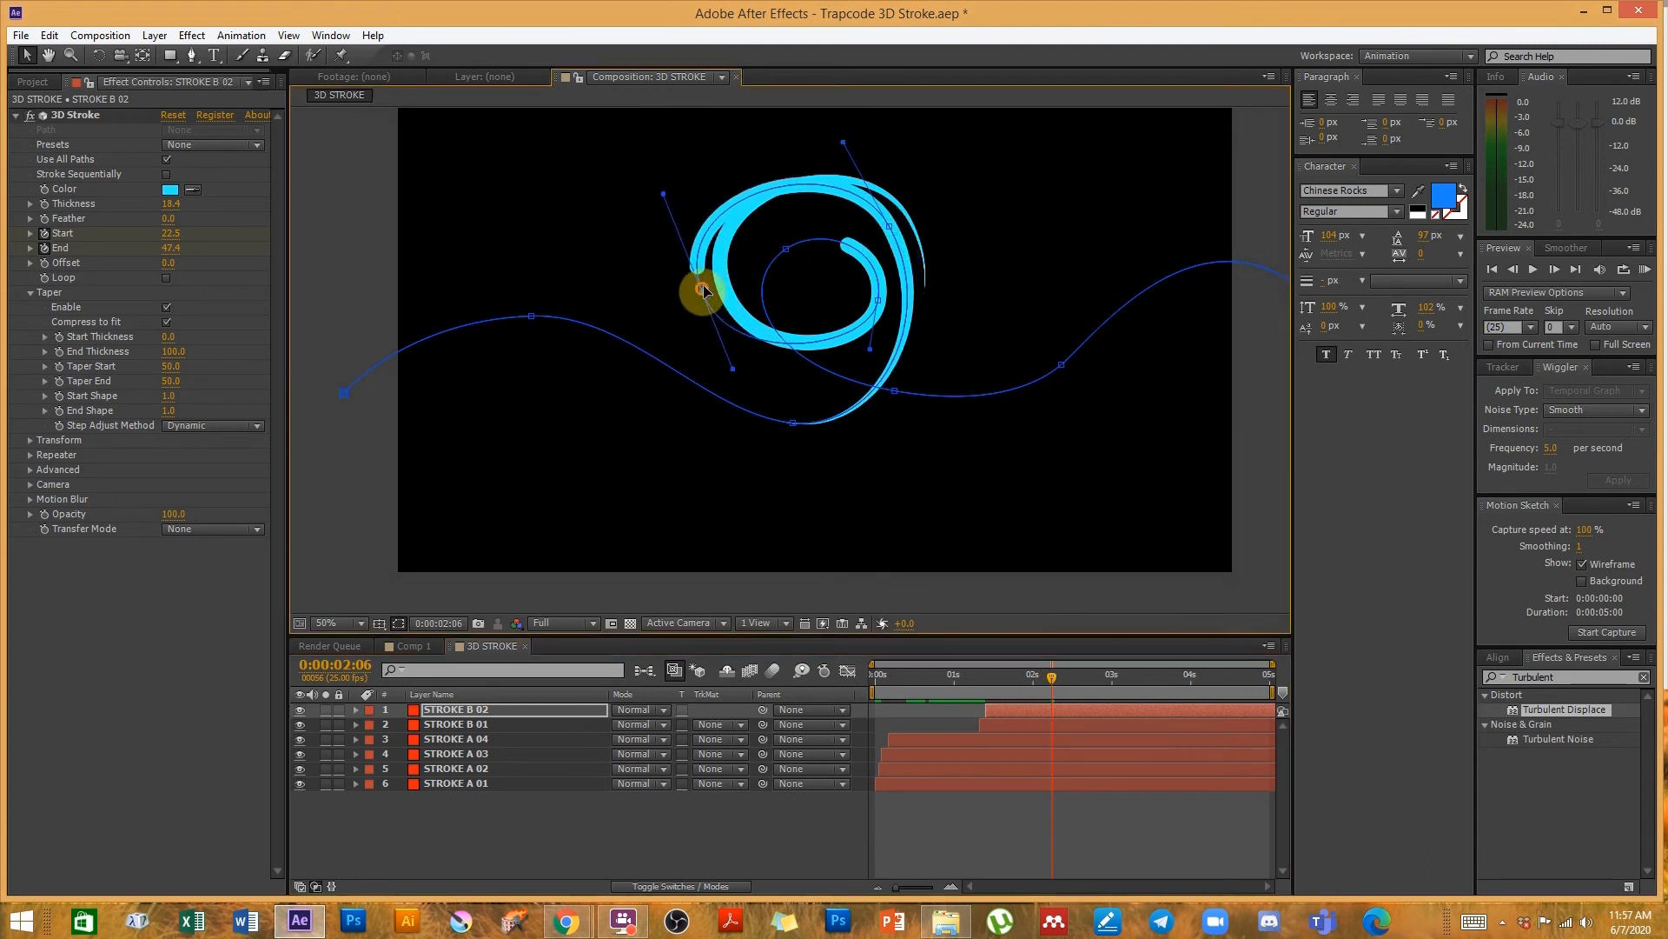
Step: Enlarge the inner loop of the STROKE B 02 mask path by moving its vertices outward and adjusting their Bezier handles
left_click_drag(873, 301, 887, 299)
left_click(784, 232)
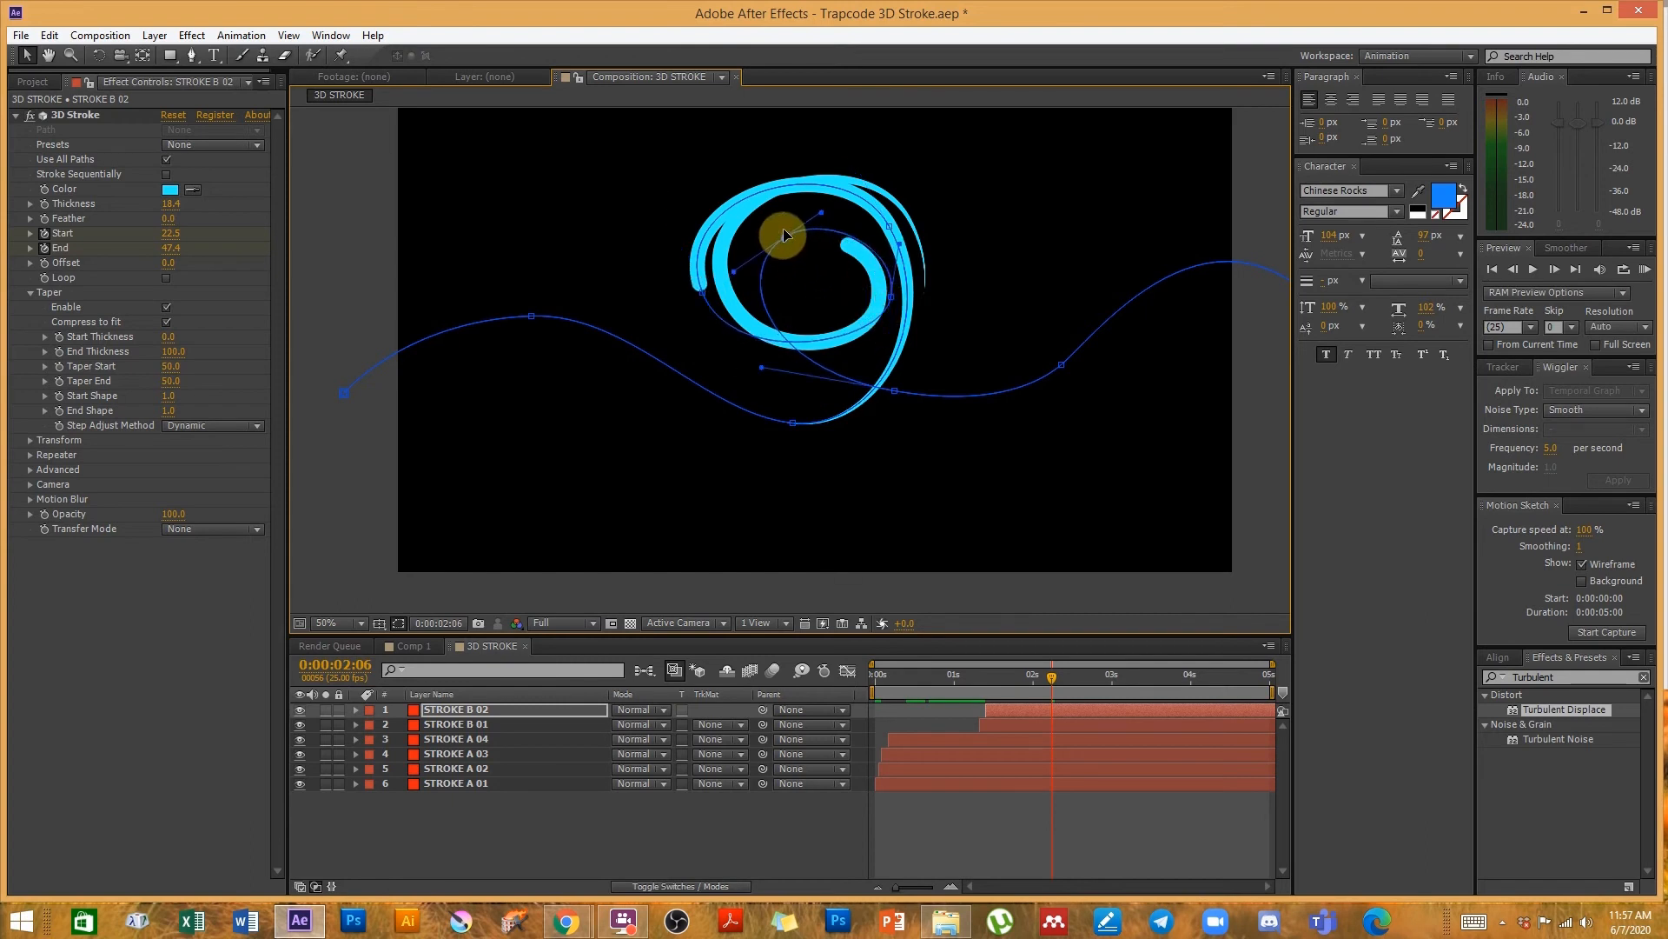
left_click_drag(823, 214, 833, 203)
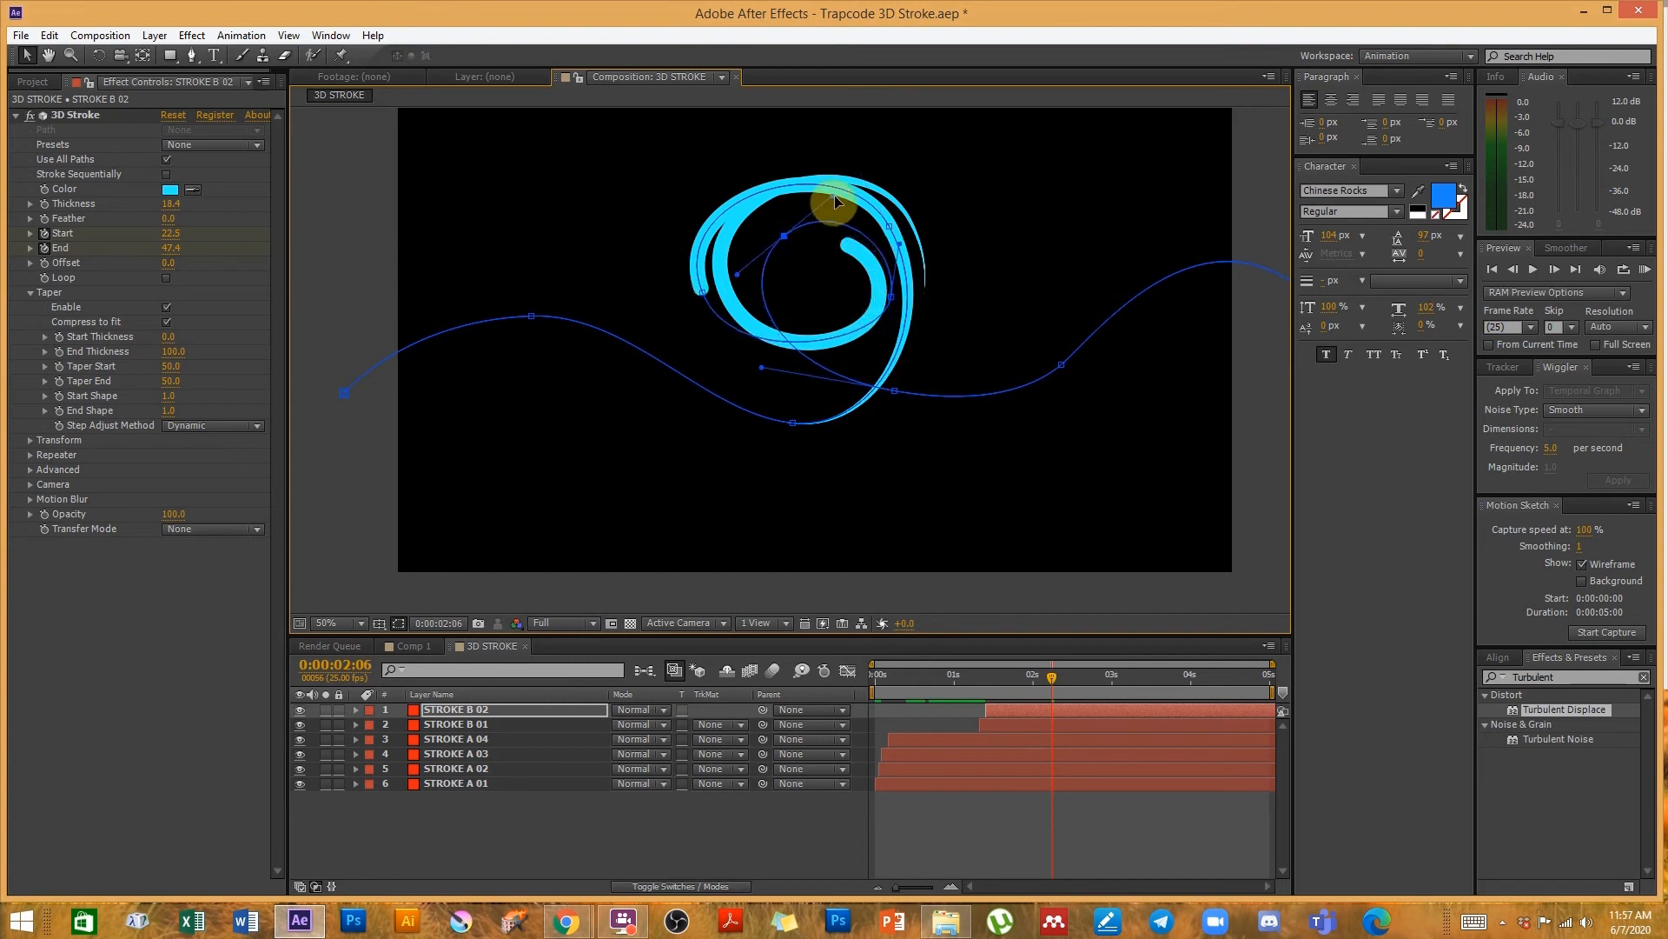
left_click_drag(902, 245, 907, 230)
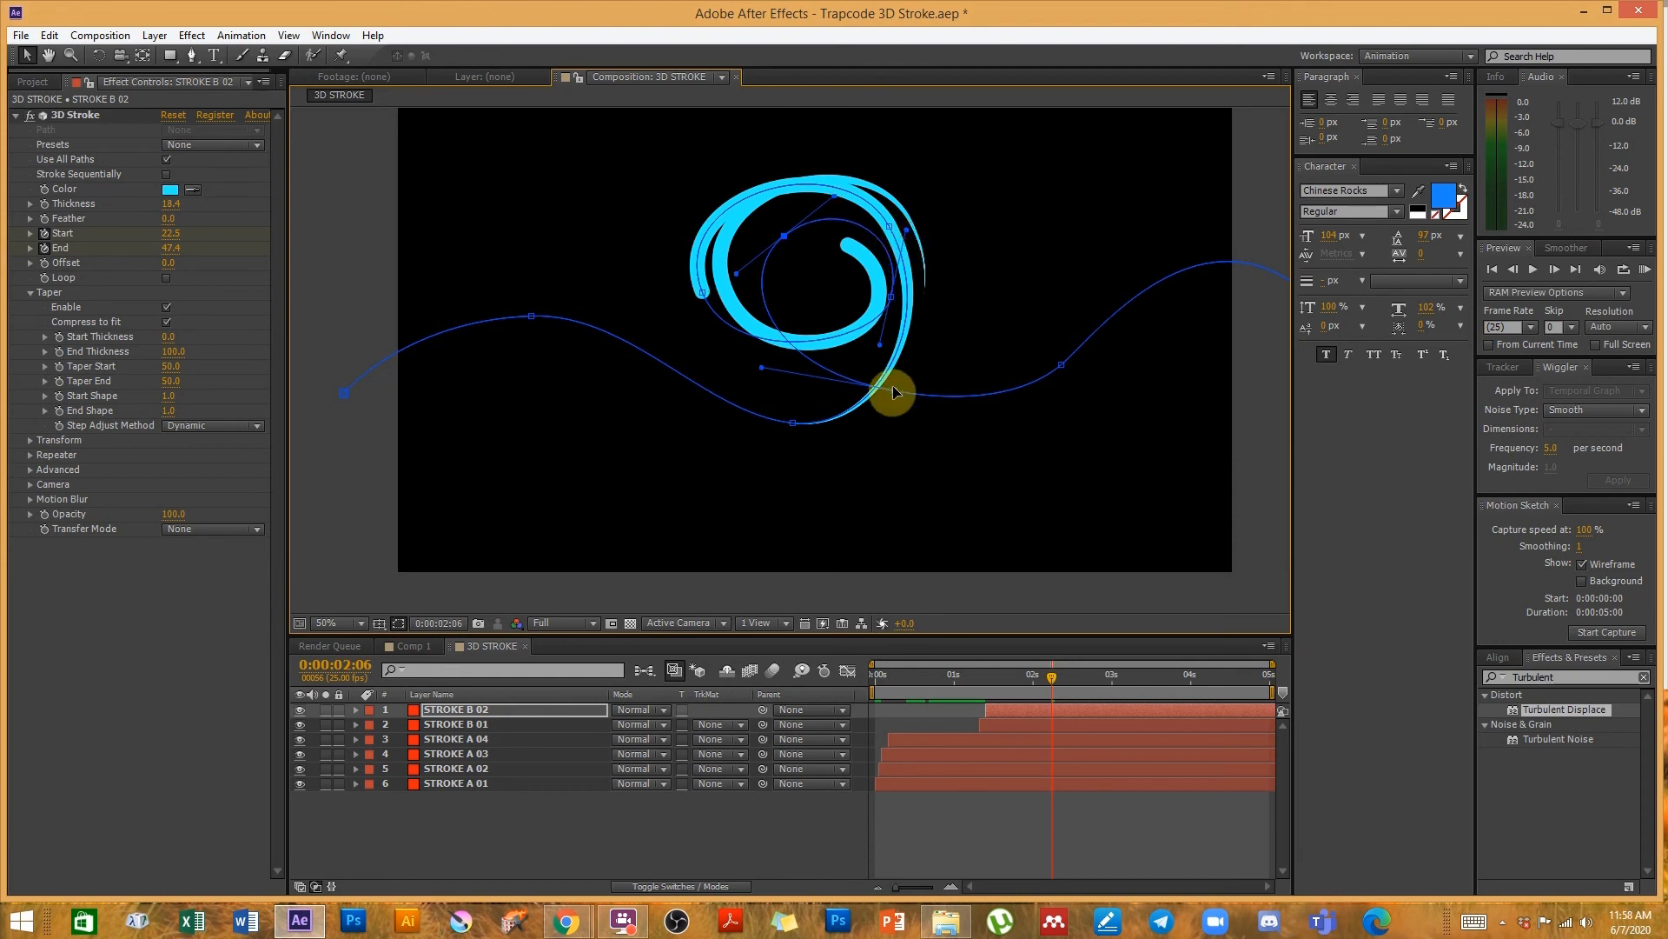
Step: Lower the dip after the loop in the STROKE B 02 mask path and slightly shift the vertex on the rising curve beyond it
left_click_drag(896, 392, 890, 414)
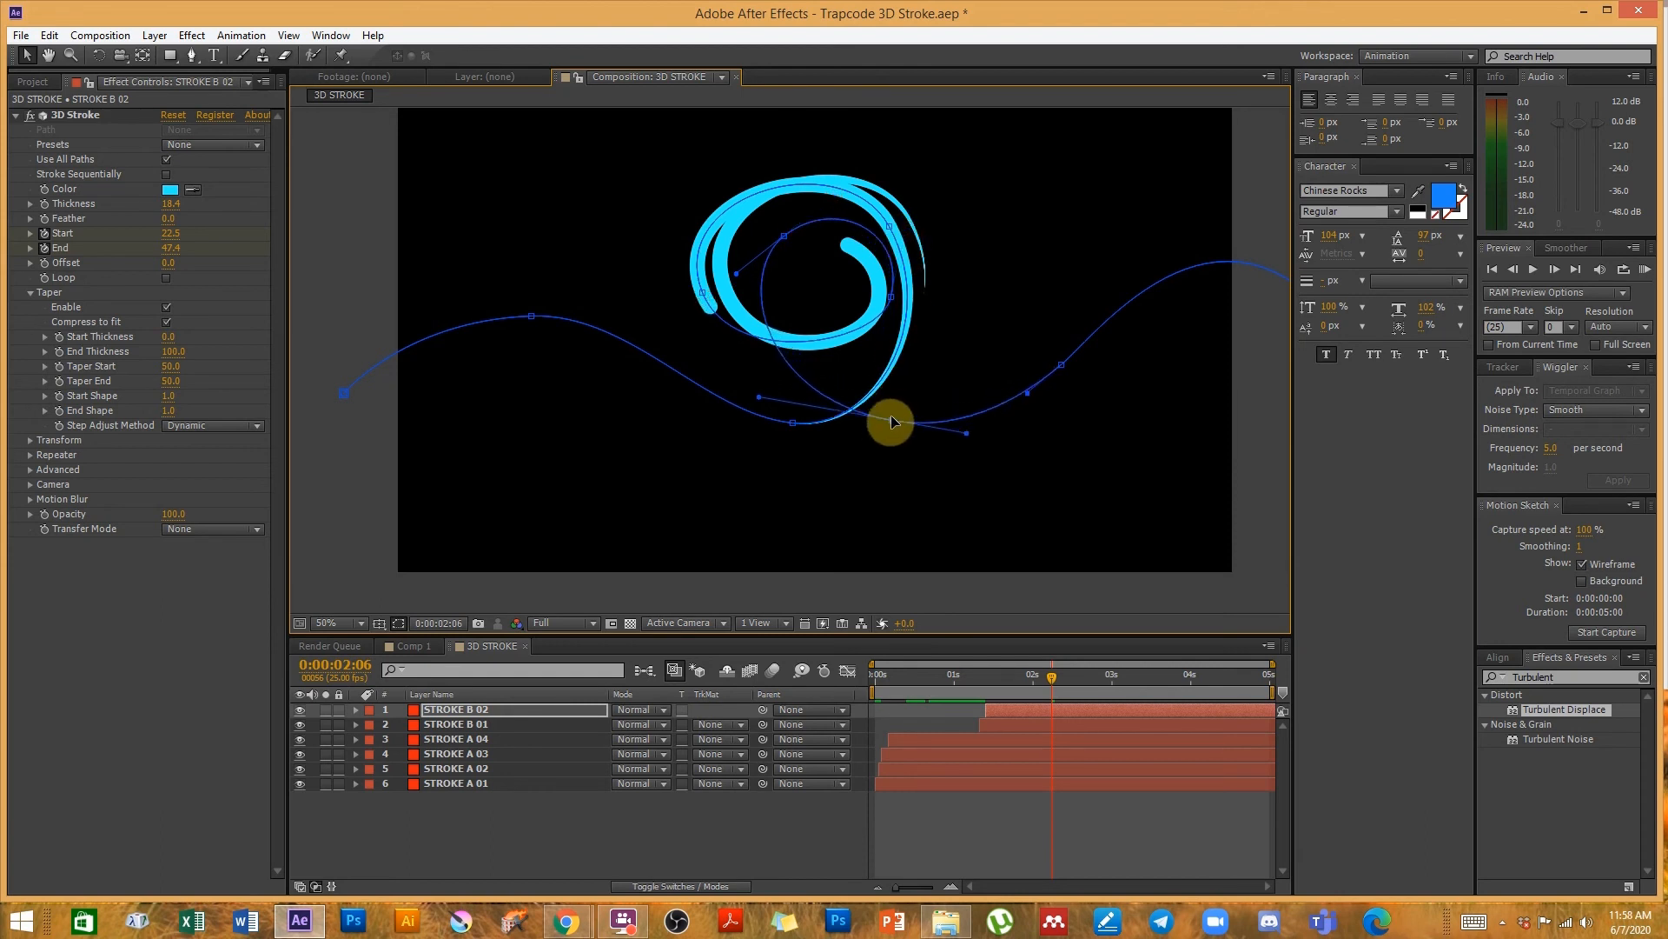
left_click(1067, 371)
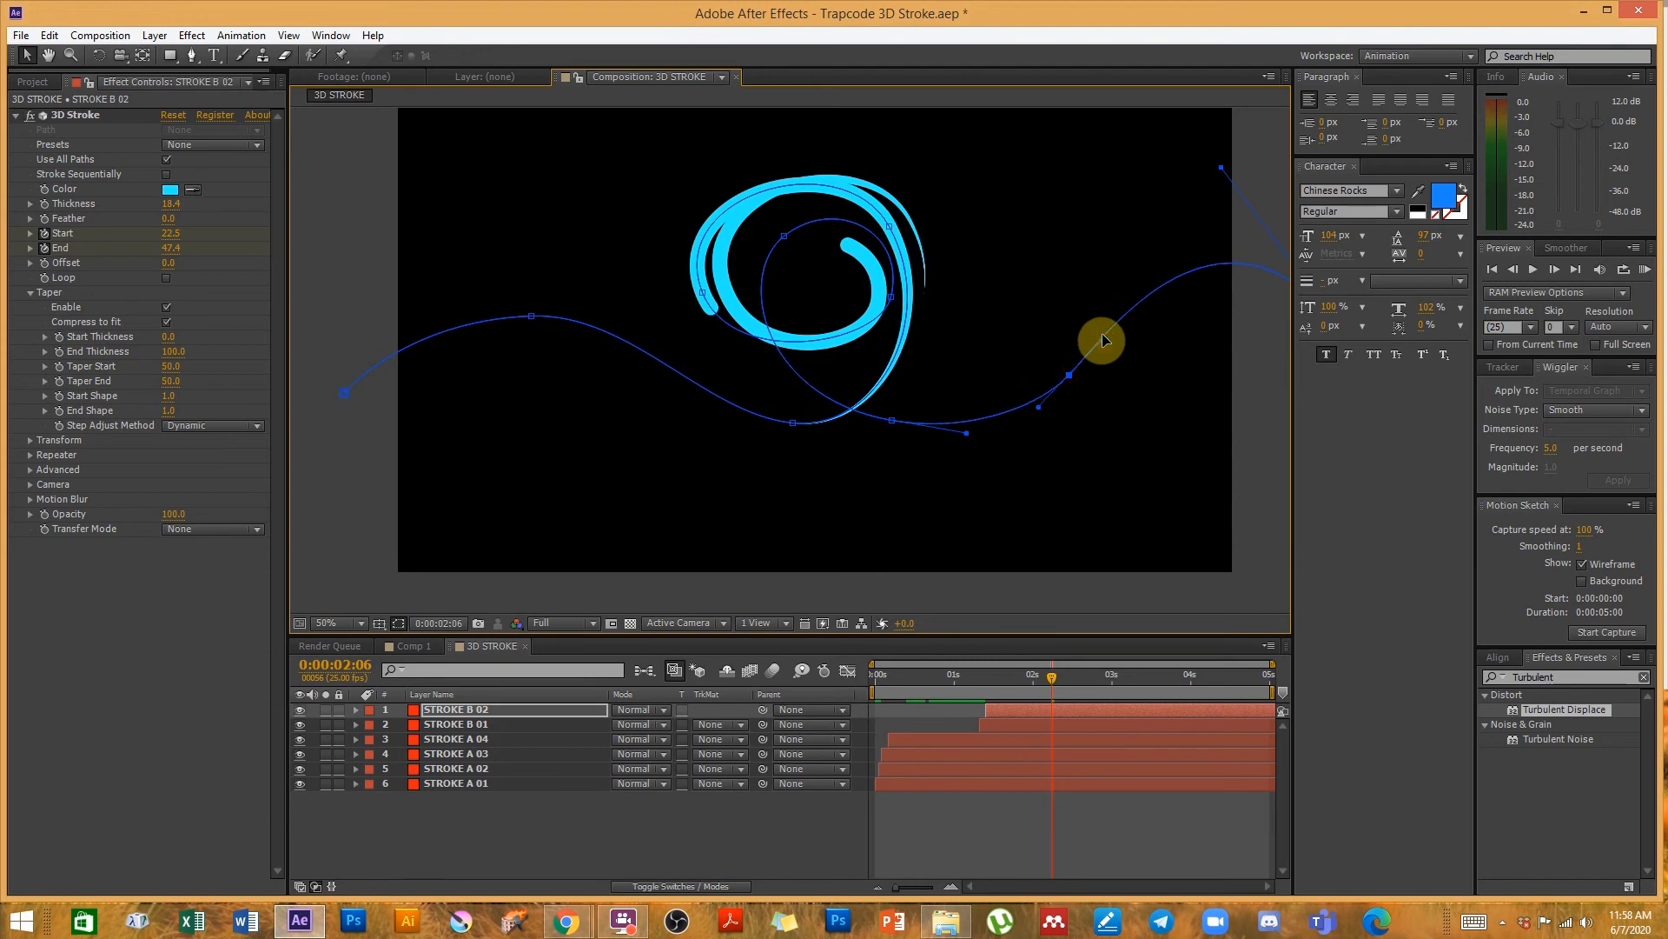
mouse_move(992, 678)
left_mouse_down()
mouse_move(964, 687)
mouse_move(1051, 672)
left_mouse_up()
Step: Change the STROKE B 02 stroke color to a deeper blue and set its Thickness to 15.6
left_click(170, 189)
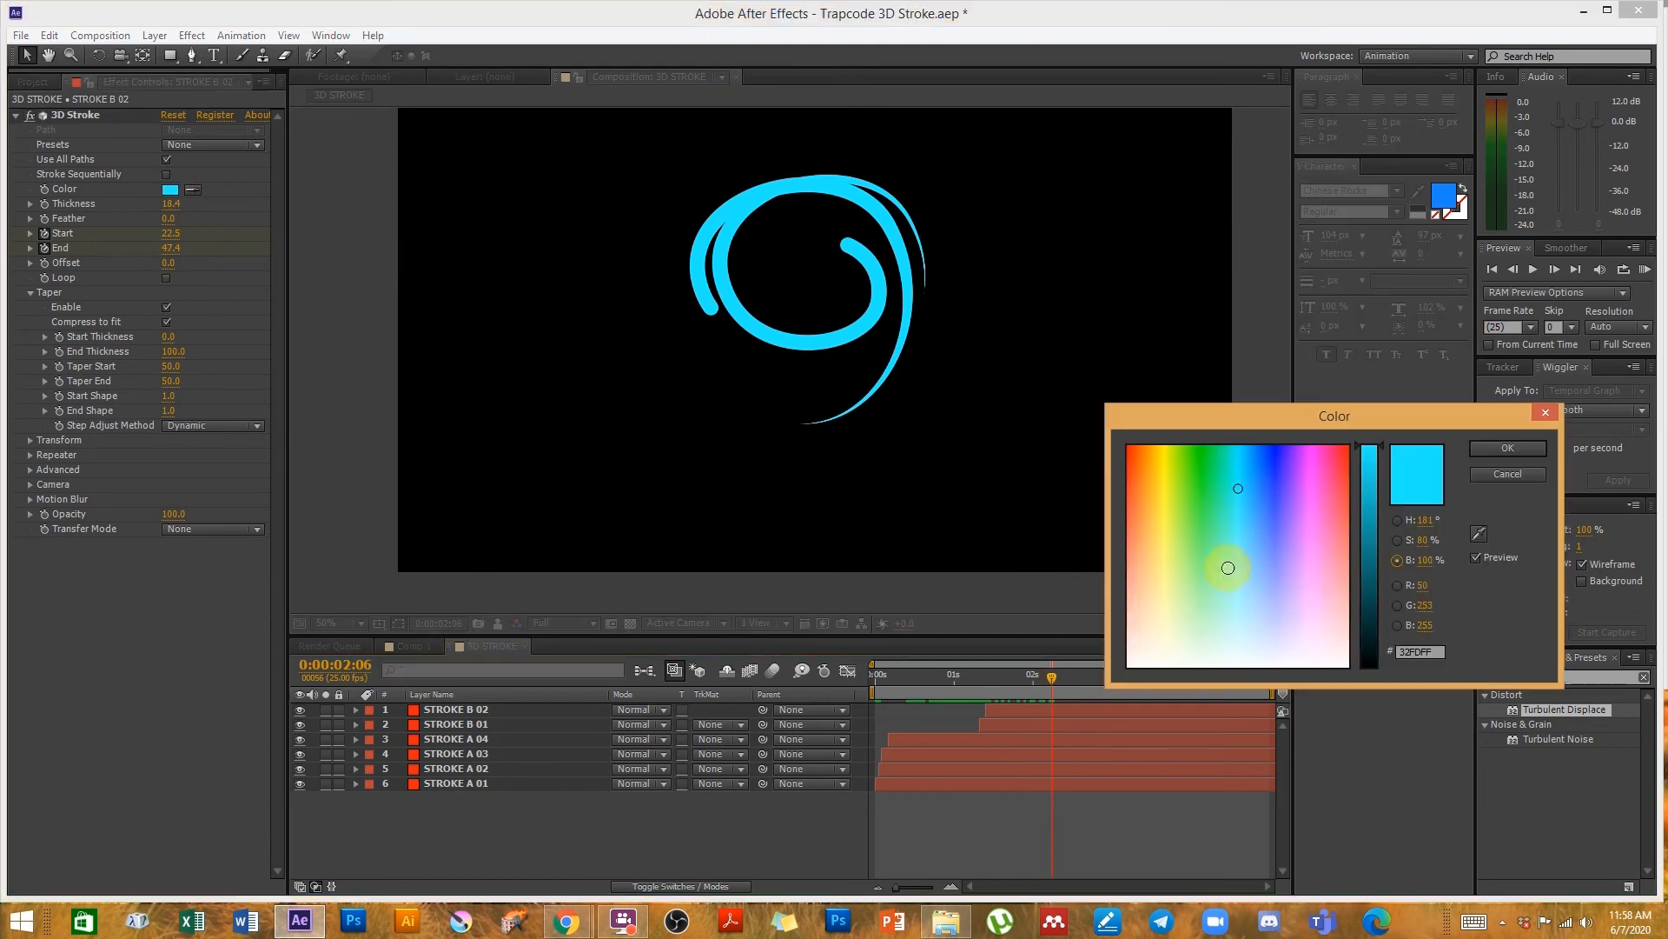
left_click(1257, 482)
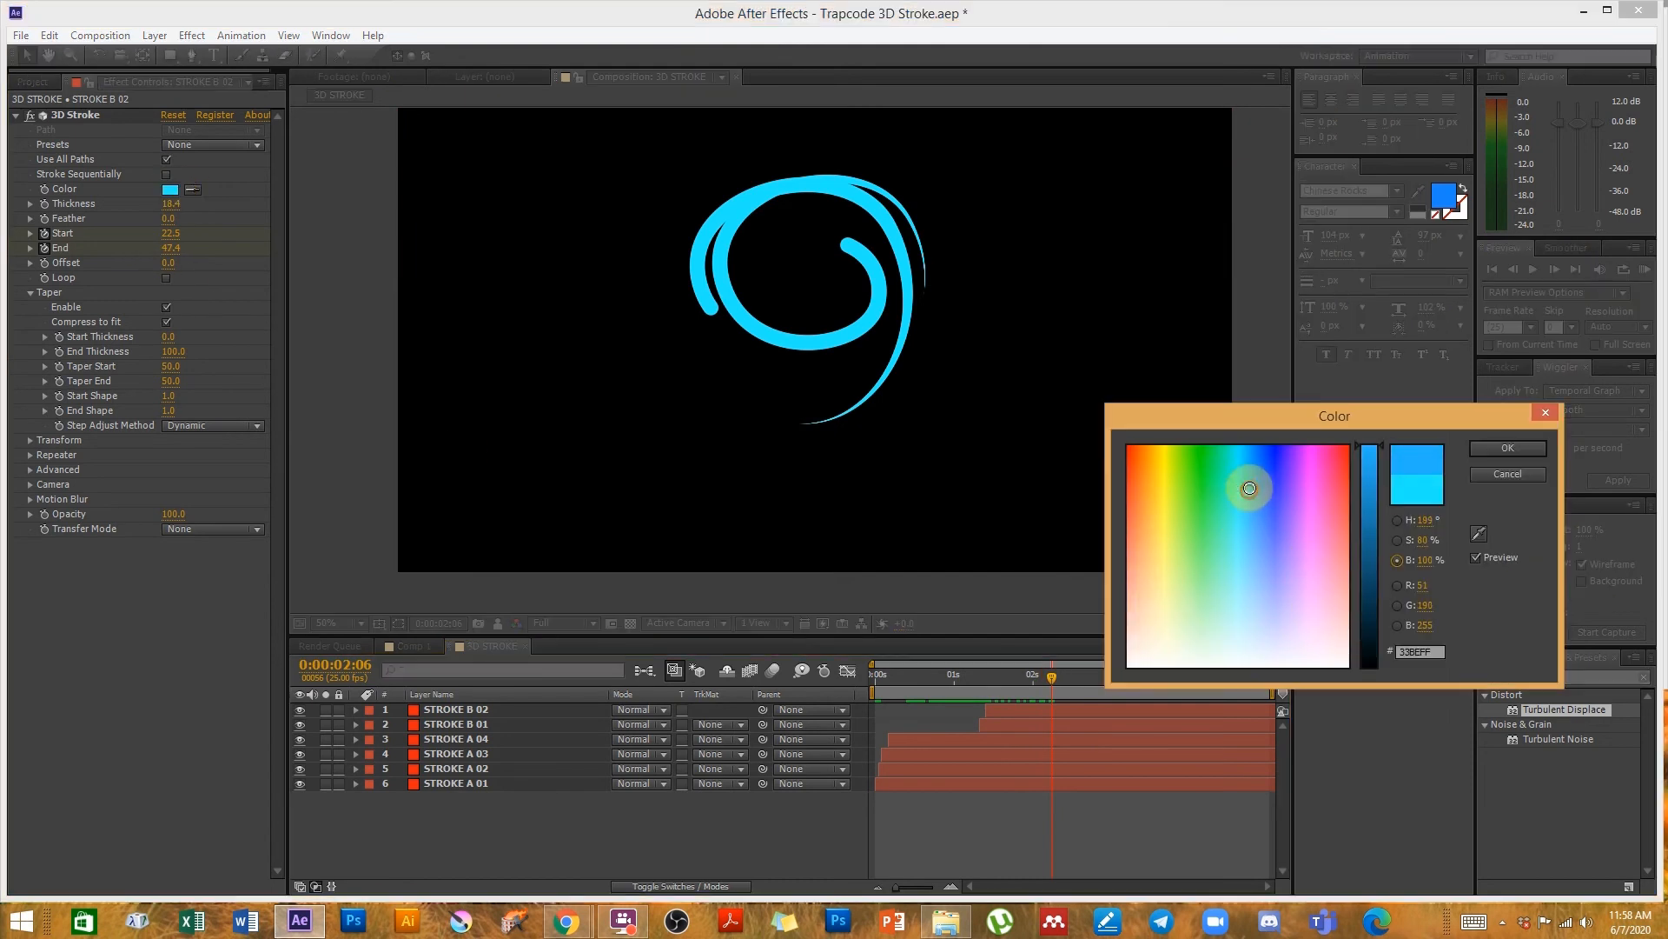
left_click(1483, 453)
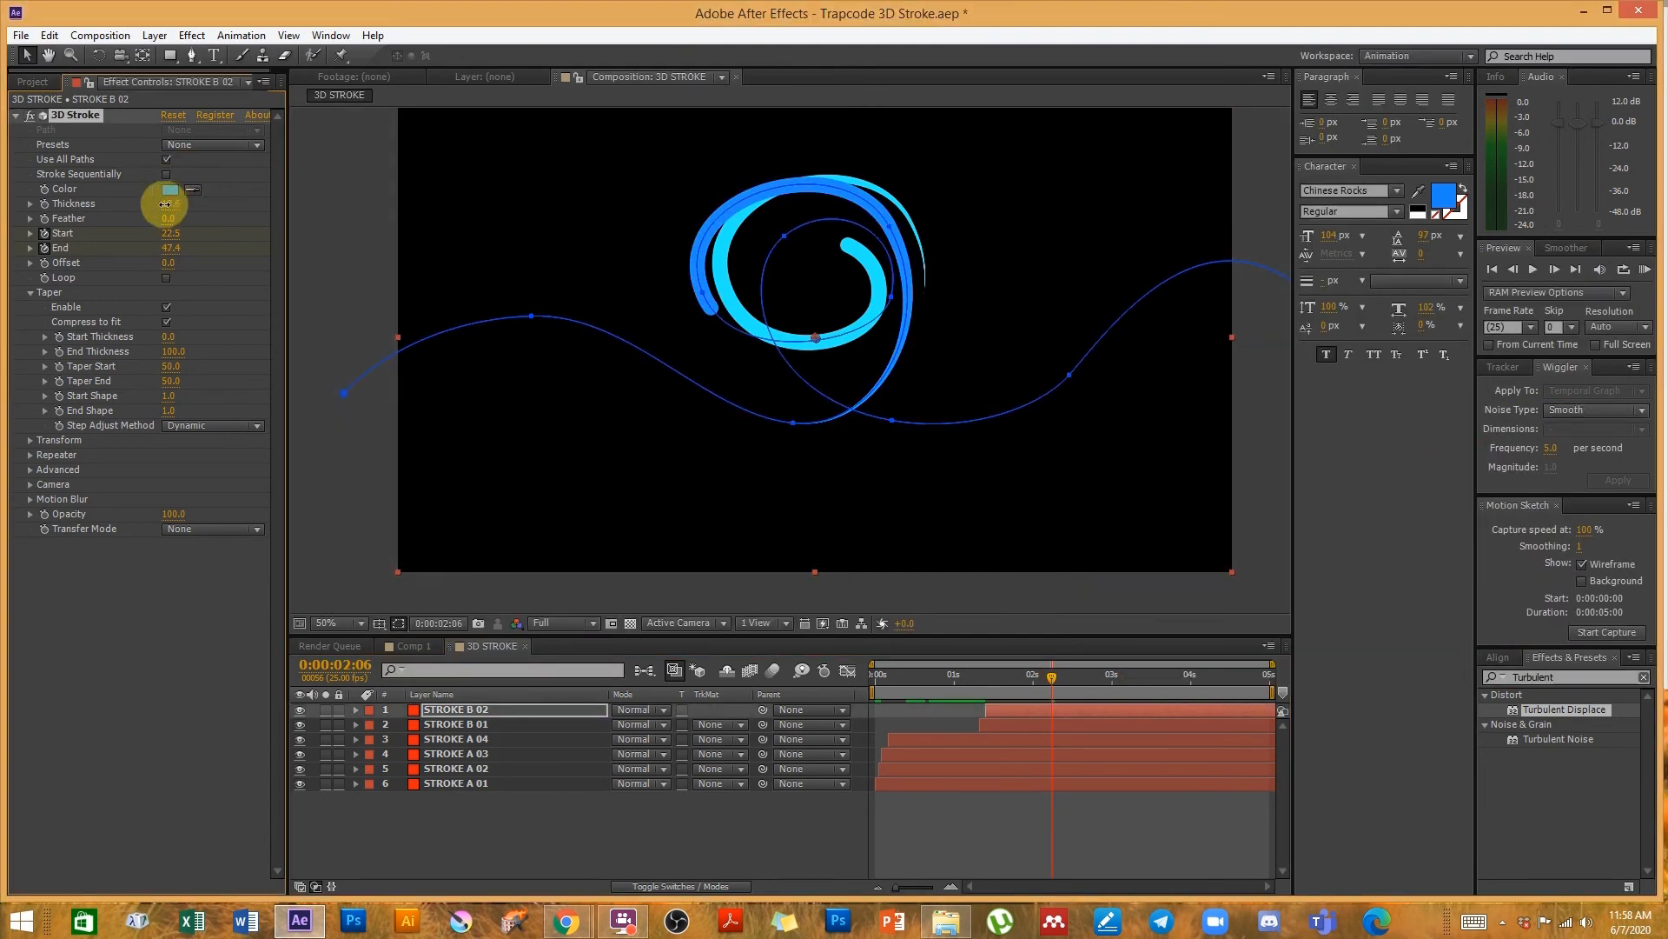
left_click(823, 811)
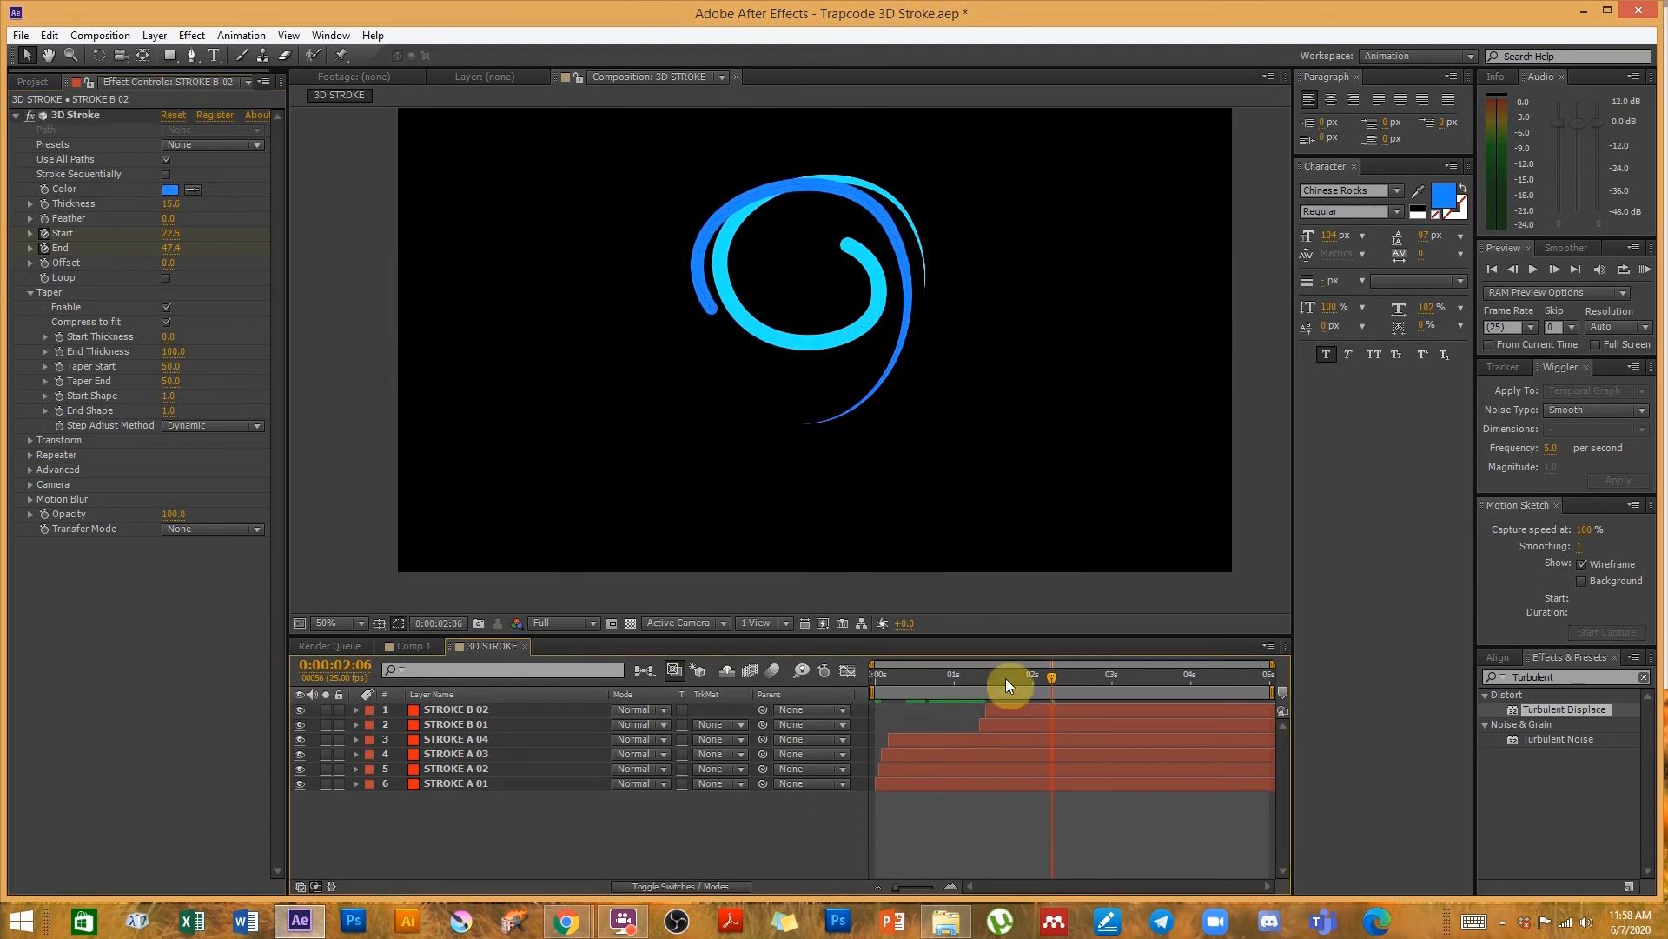
Step: Raise the starting point and first crest of the STROKE B 02 mask path, working at 0:00:01:24, and scrub to check the motion
mouse_move(992, 687)
left_mouse_down()
mouse_move(1071, 659)
mouse_move(1030, 675)
left_mouse_up()
left_click(1045, 706)
left_click_drag(322, 358, 382, 435)
left_click(1008, 711)
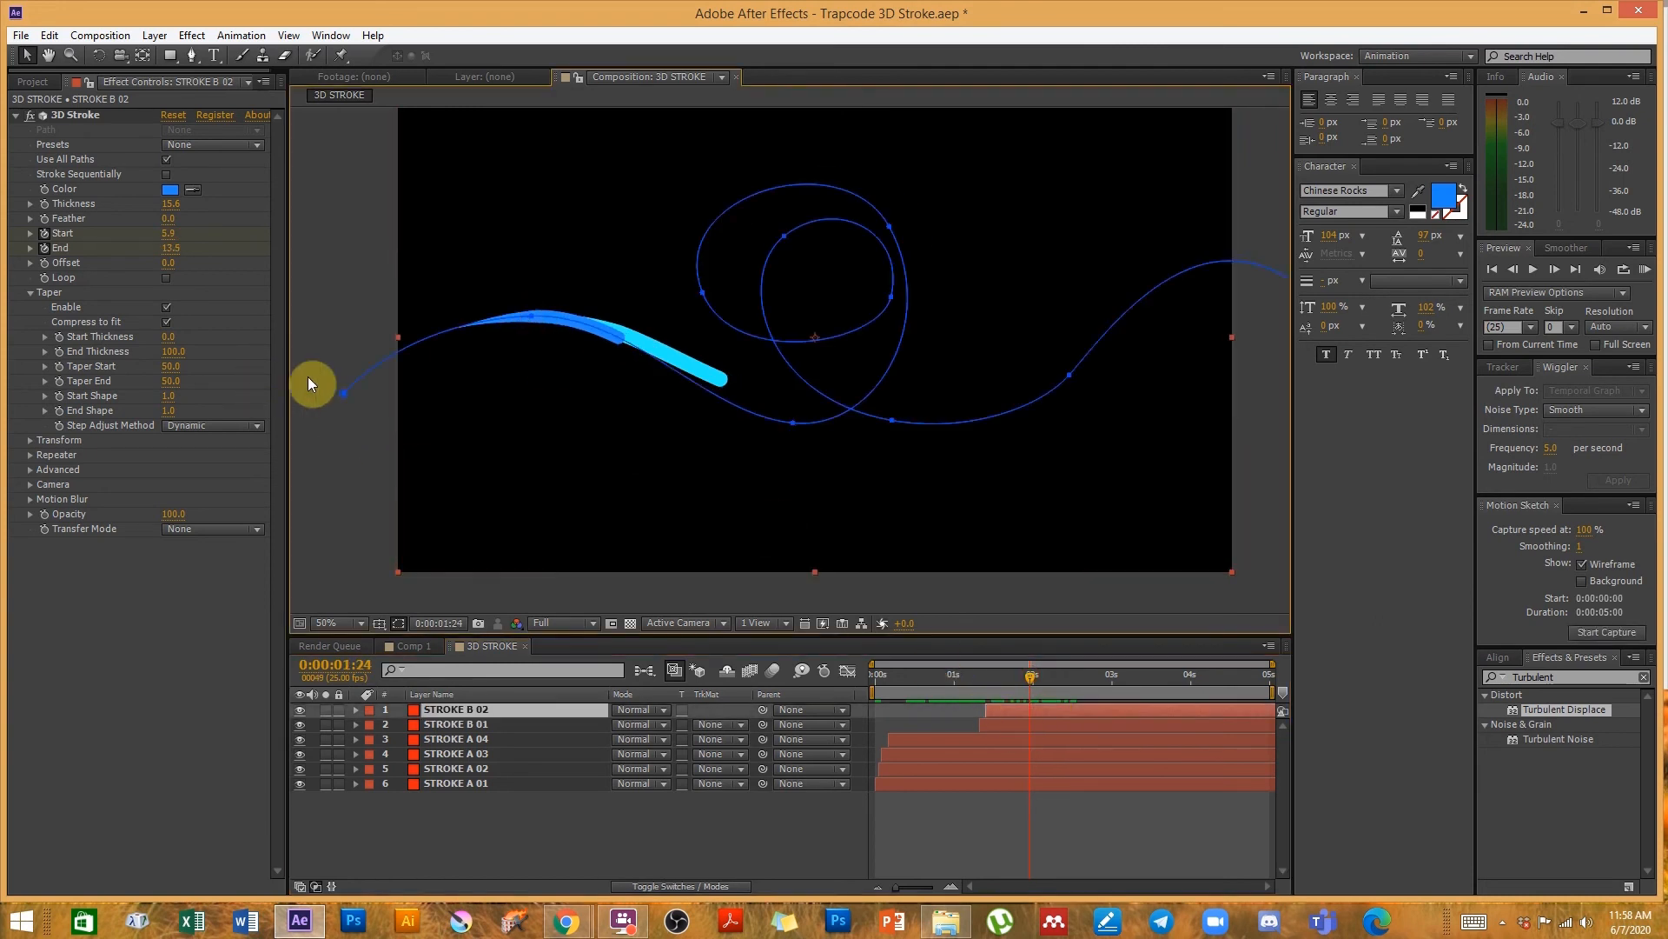
left_click_drag(340, 379, 338, 346)
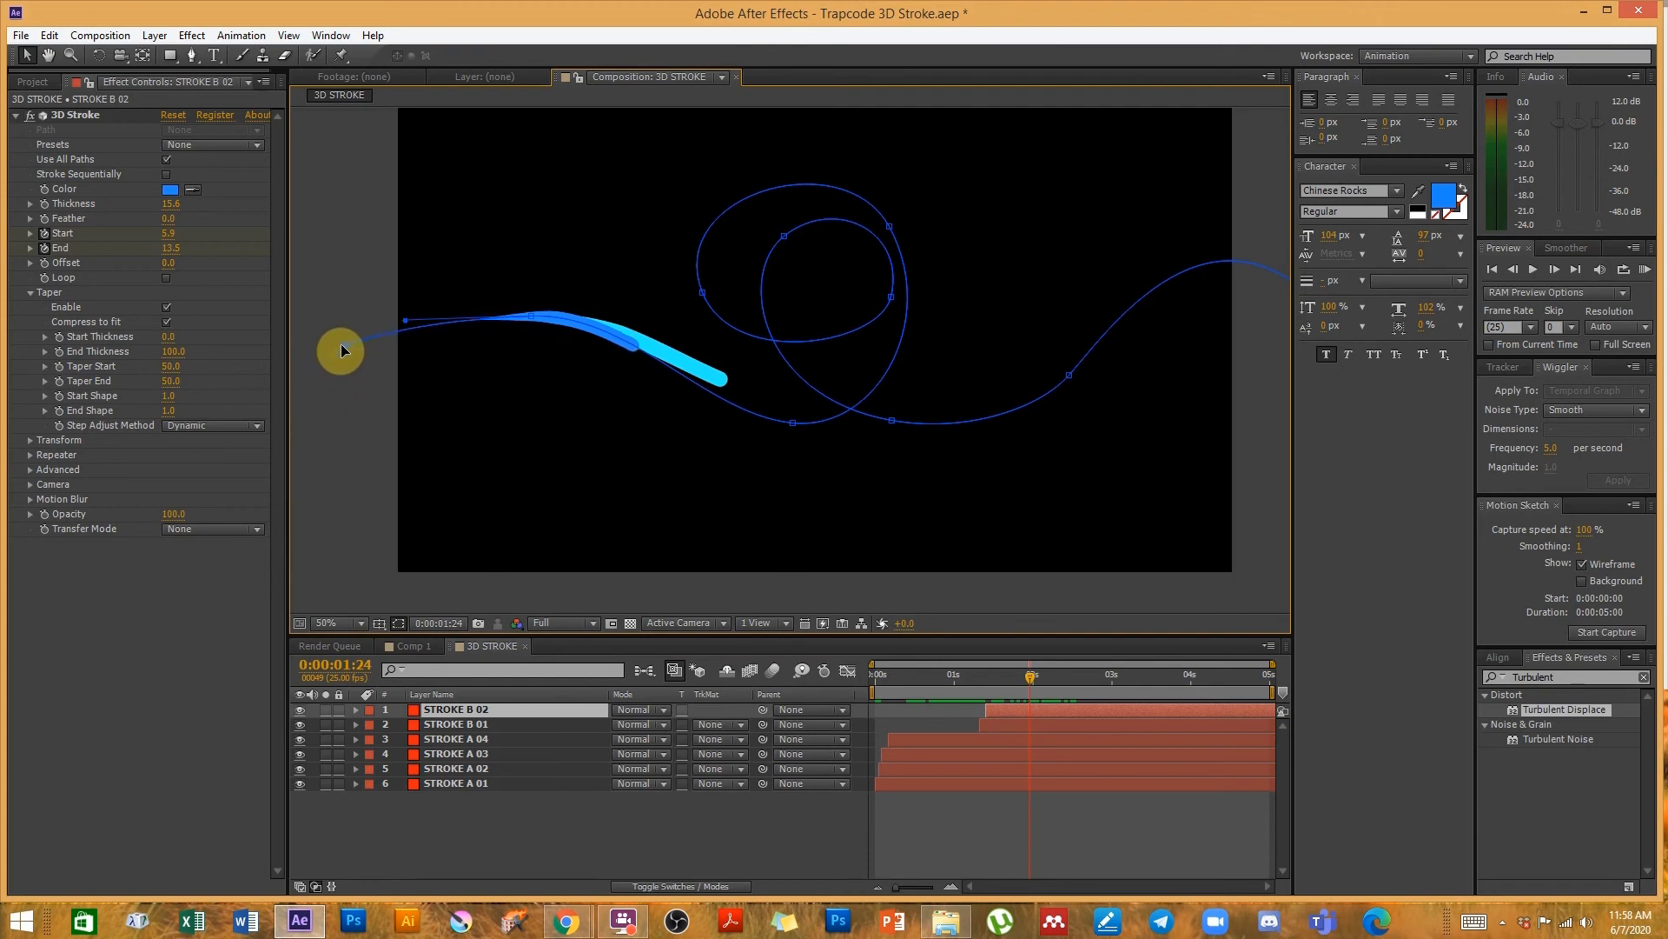
left_click_drag(528, 316, 518, 297)
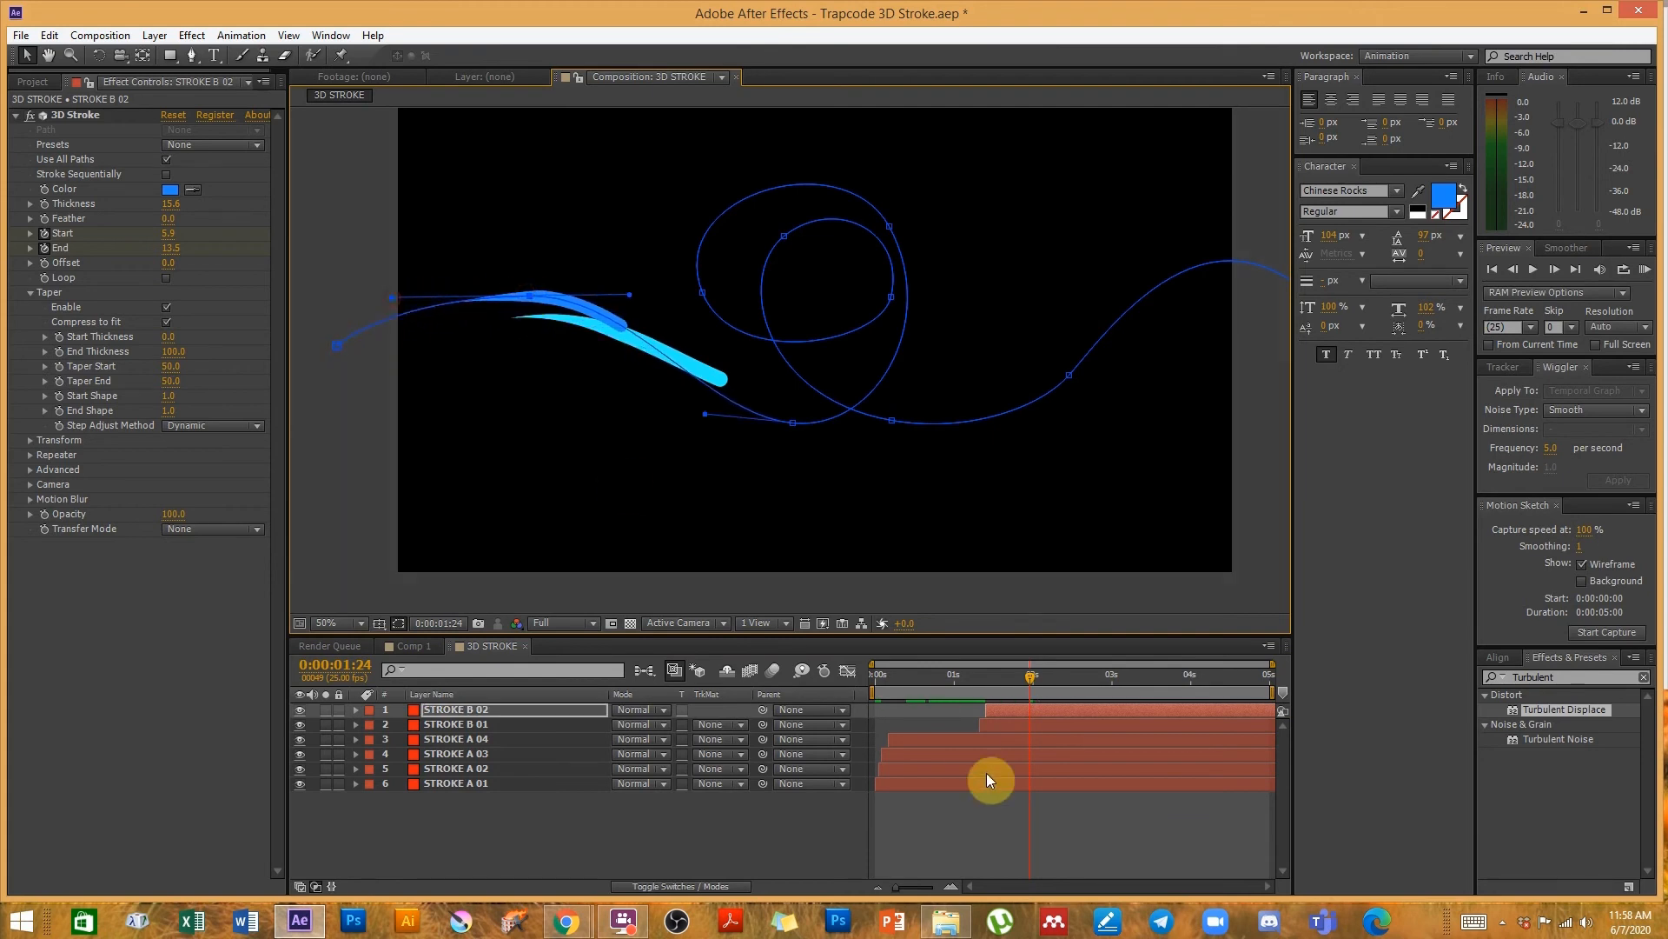
mouse_move(950, 681)
left_mouse_down()
mouse_move(1086, 662)
mouse_move(1068, 668)
left_mouse_up()
Step: Duplicate the STROKE B 02 layer and shift the STROKE B 03 copy about five frames later in time
left_click(1040, 708)
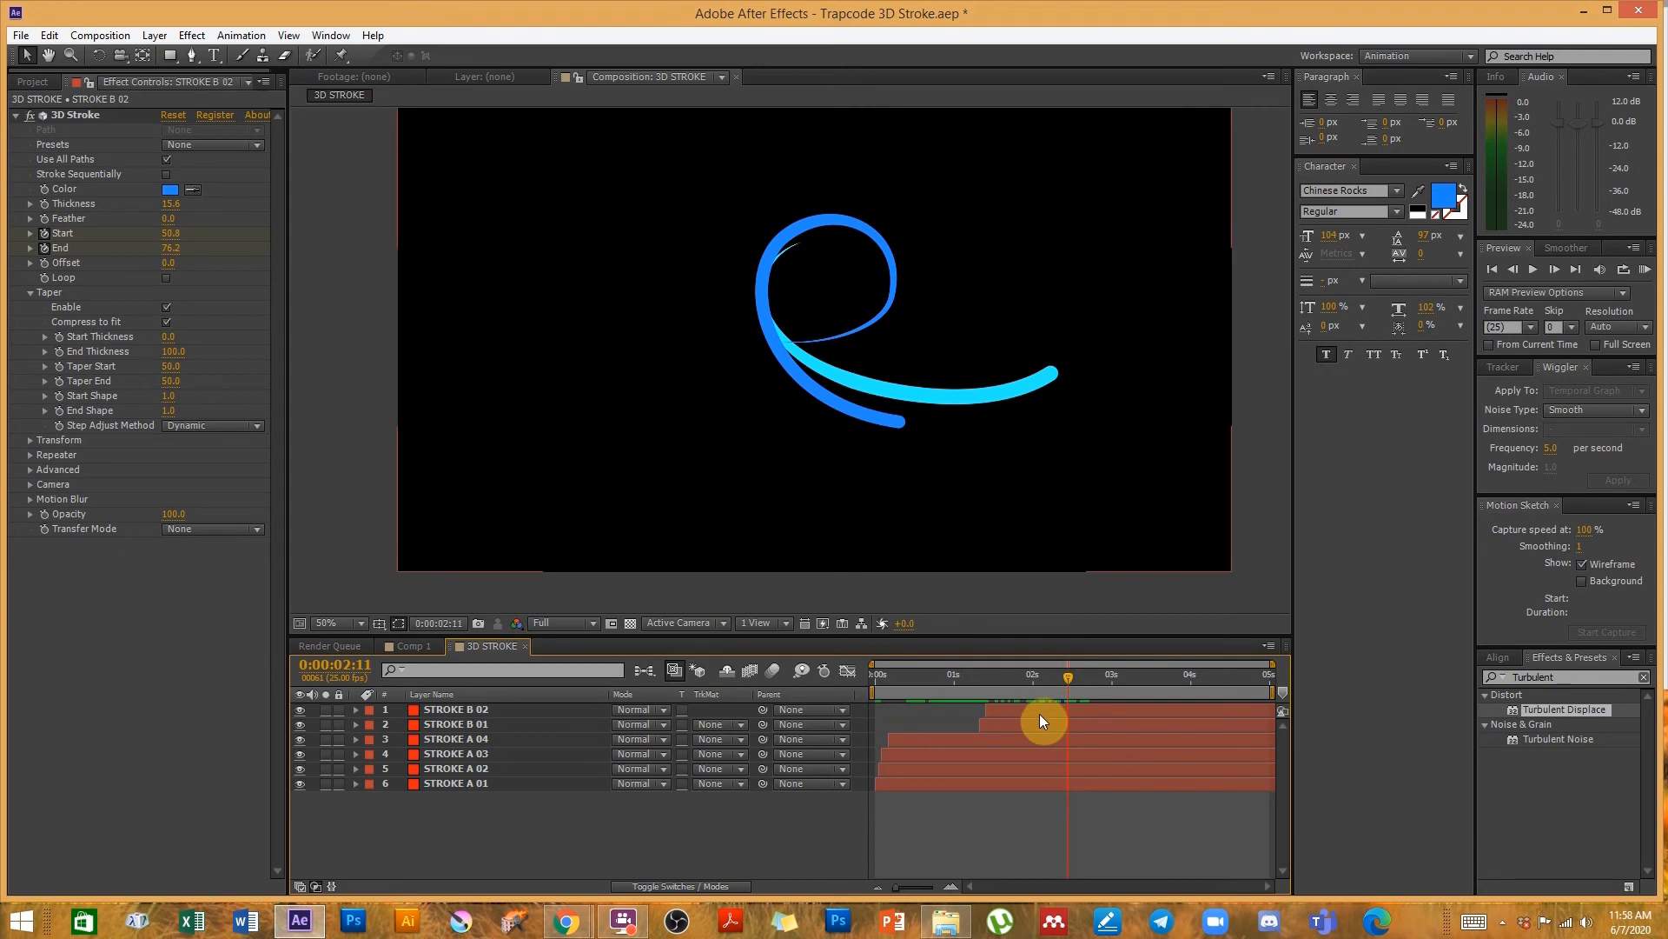
key("ctrl+d")
left_click_drag(1004, 706, 1020, 706)
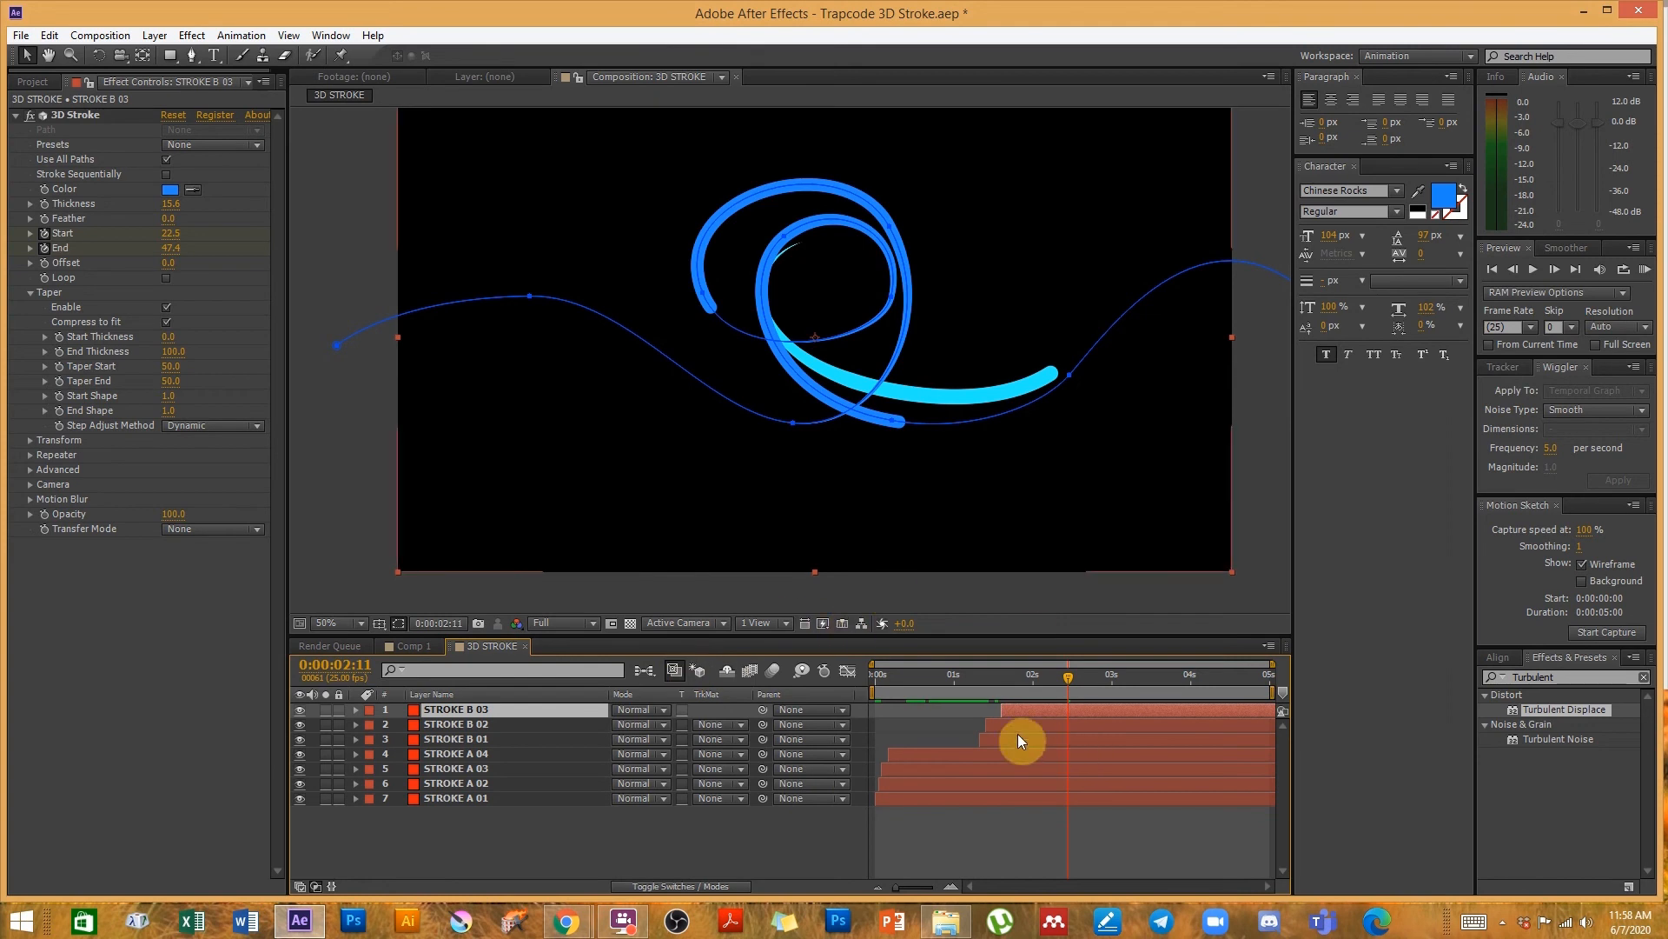
Step: Move STROKE B 03's Start keyframes earlier, about two frames after its End keyframes, and darken its stroke color to 184D8F
key("u")
mouse_move(1177, 732)
left_mouse_down()
mouse_move(970, 749)
mouse_move(1008, 743)
left_mouse_up()
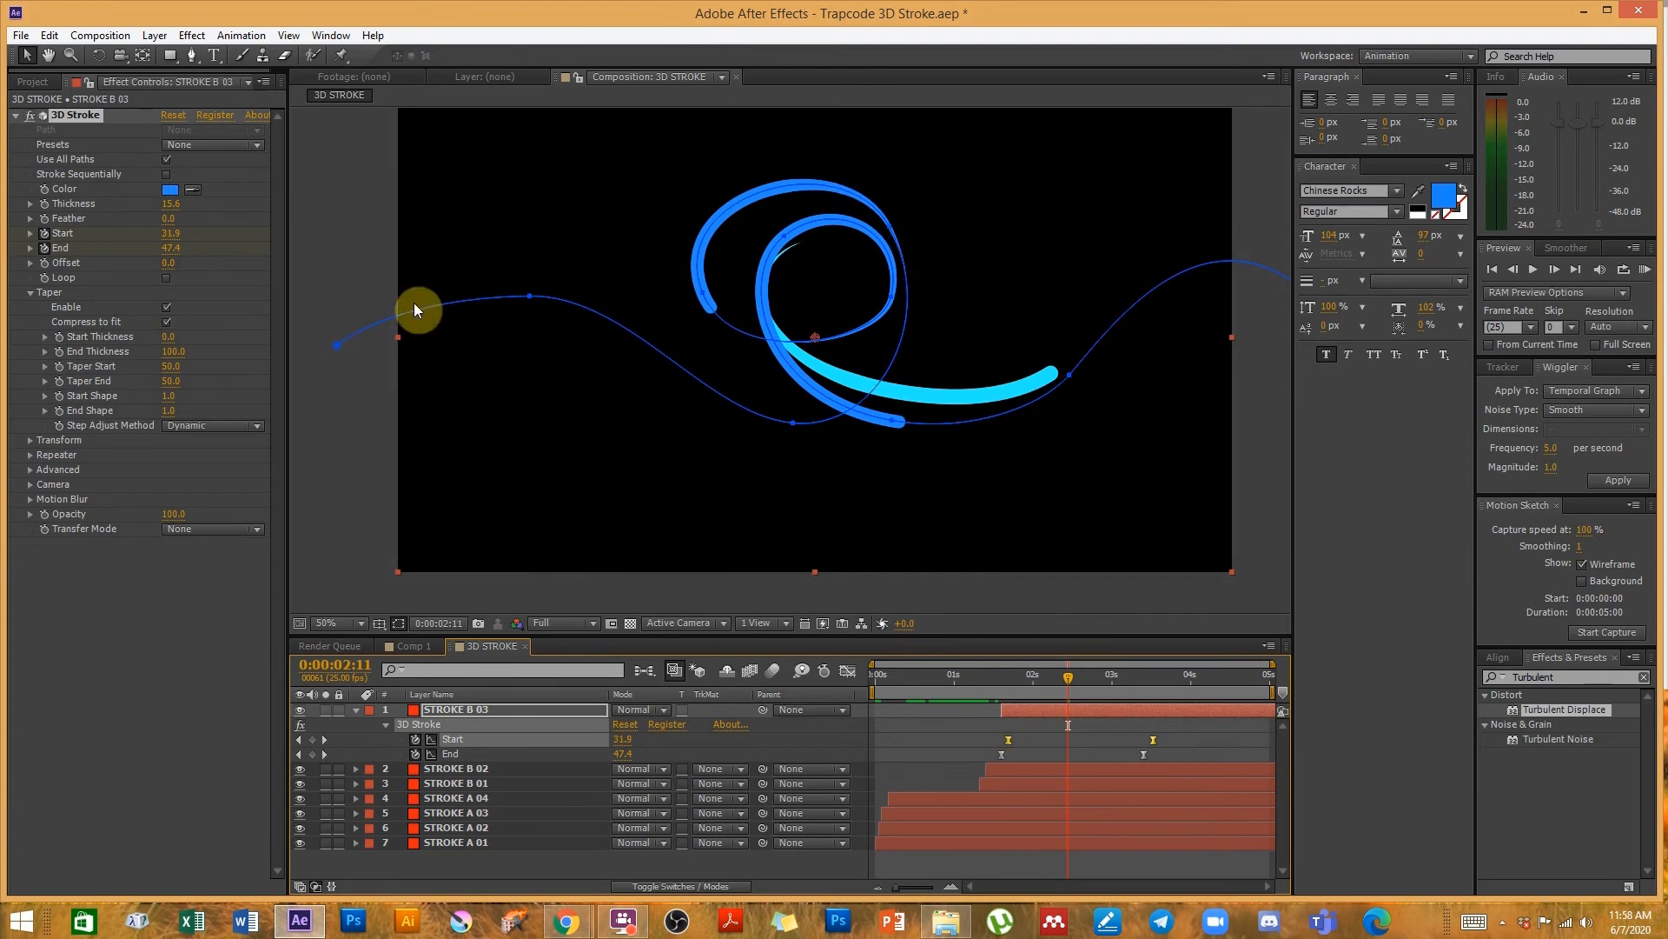
left_click(171, 193)
mouse_move(1361, 518)
left_mouse_down()
mouse_move(1369, 504)
mouse_move(1371, 543)
left_mouse_up()
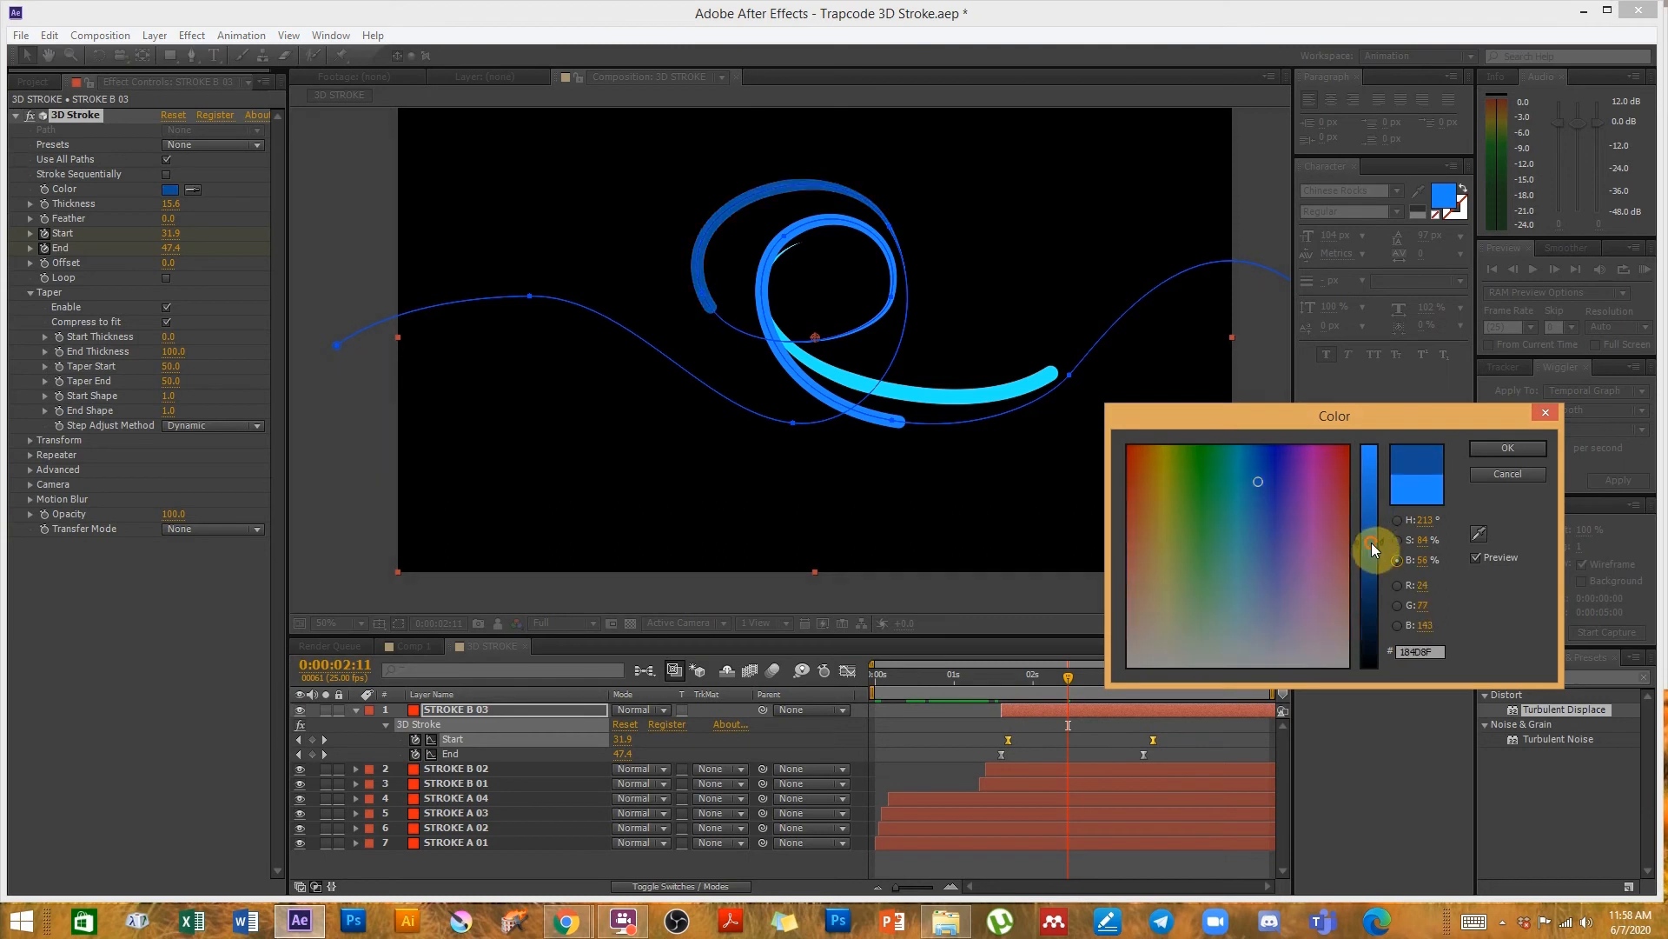
left_click(1507, 447)
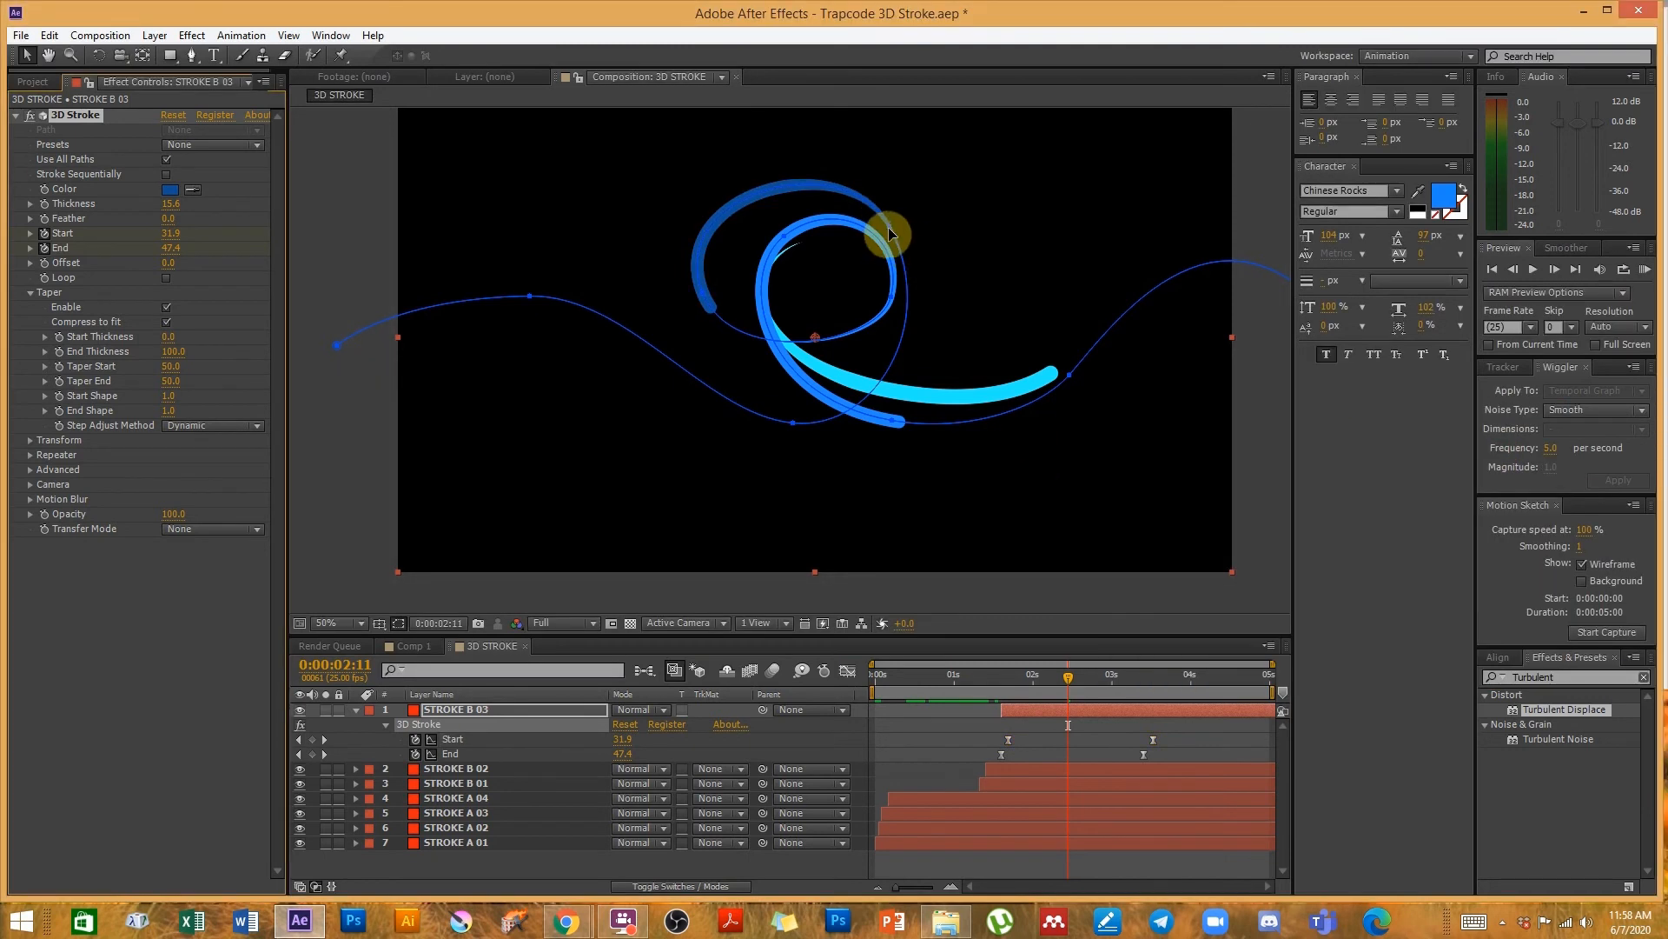
Step: Reshape the loops of the STROKE B 03 mask path by adjusting the outer loop's handles and moving the inner loop's vertices outward
mouse_move(890, 221)
left_mouse_down()
mouse_move(847, 132)
mouse_move(834, 119)
mouse_move(821, 149)
mouse_move(815, 133)
left_mouse_up()
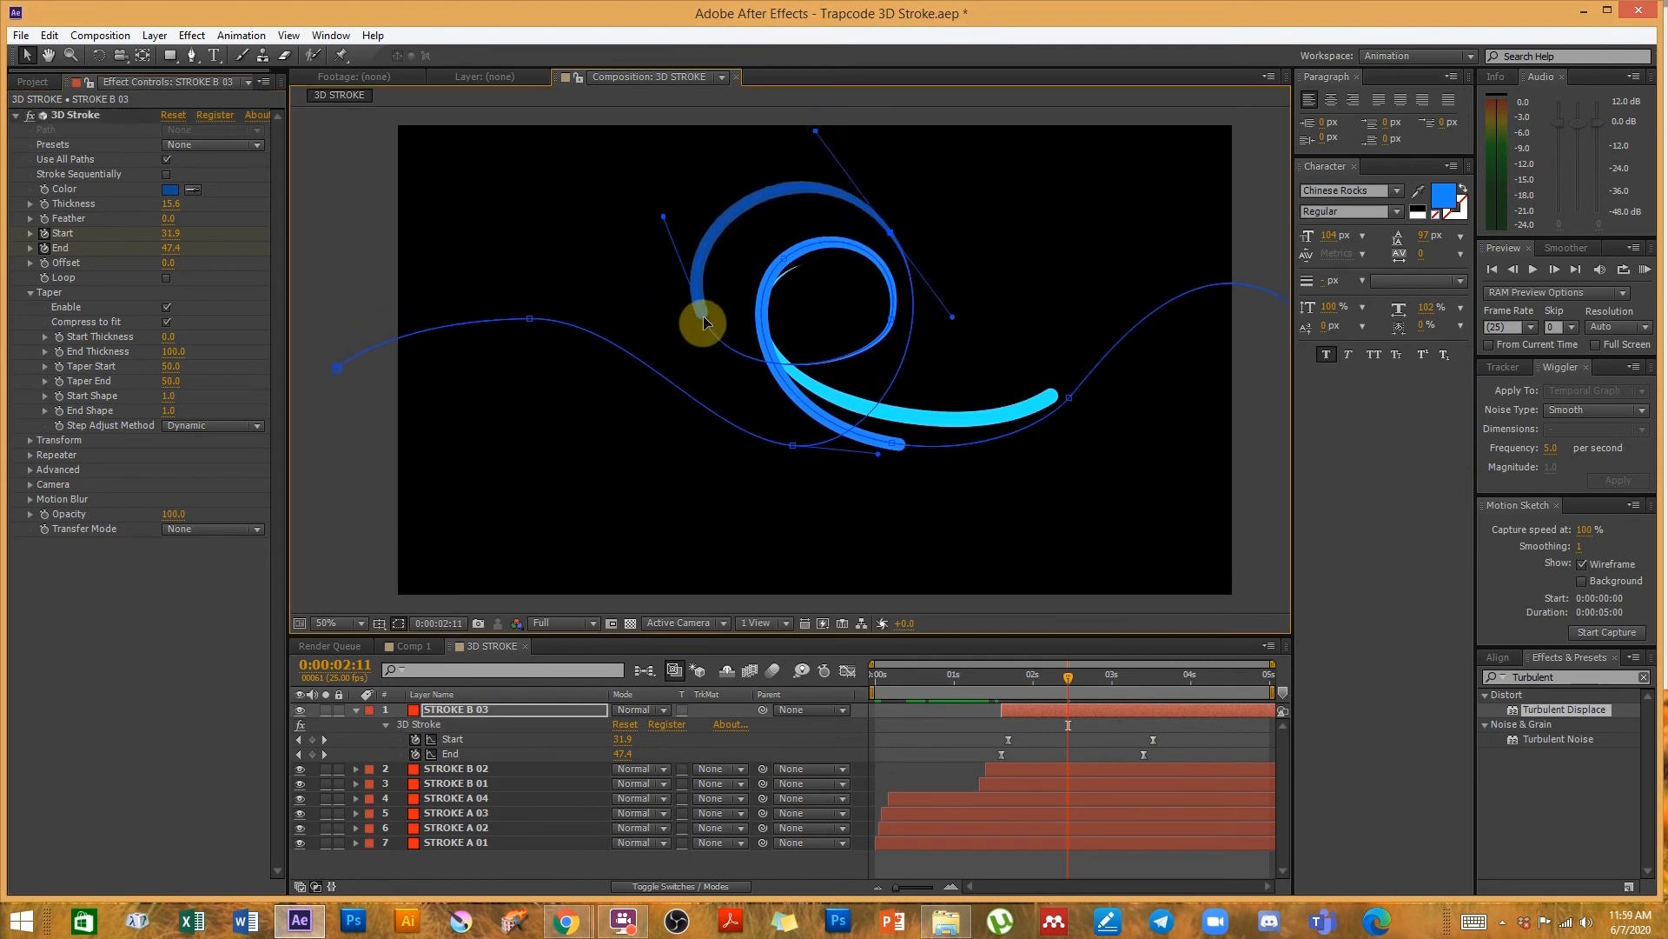
left_click(781, 267)
mouse_move(885, 328)
left_mouse_down()
mouse_move(897, 391)
mouse_move(874, 387)
mouse_move(914, 256)
left_mouse_up()
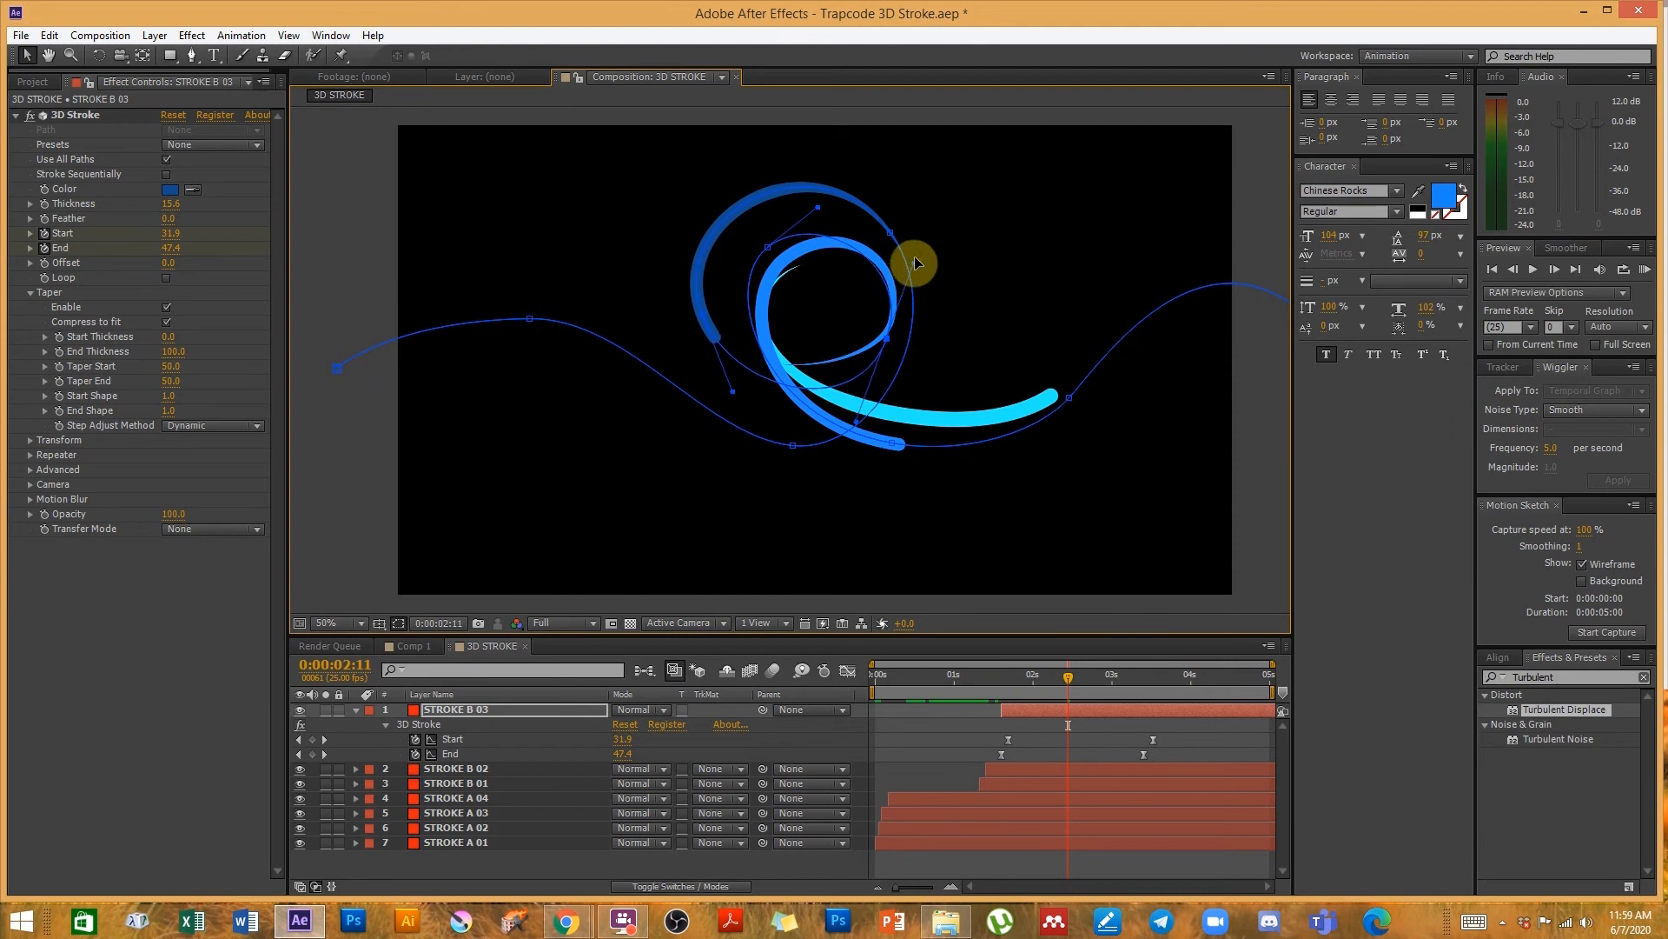
Step: Raise the first crest and dip of the STROKE B 03 mask path and lower the two vertices following the loop
left_click_drag(794, 447, 787, 431)
left_click_drag(524, 313, 520, 281)
left_click_drag(1070, 398, 1082, 415)
left_click_drag(893, 445, 888, 463)
Step: Play a RAM preview of the stroke animation and collapse the STROKE B 03 layer's properties
mouse_move(1057, 695)
left_mouse_down()
mouse_move(972, 678)
mouse_move(1082, 674)
left_mouse_up()
left_click(1647, 269)
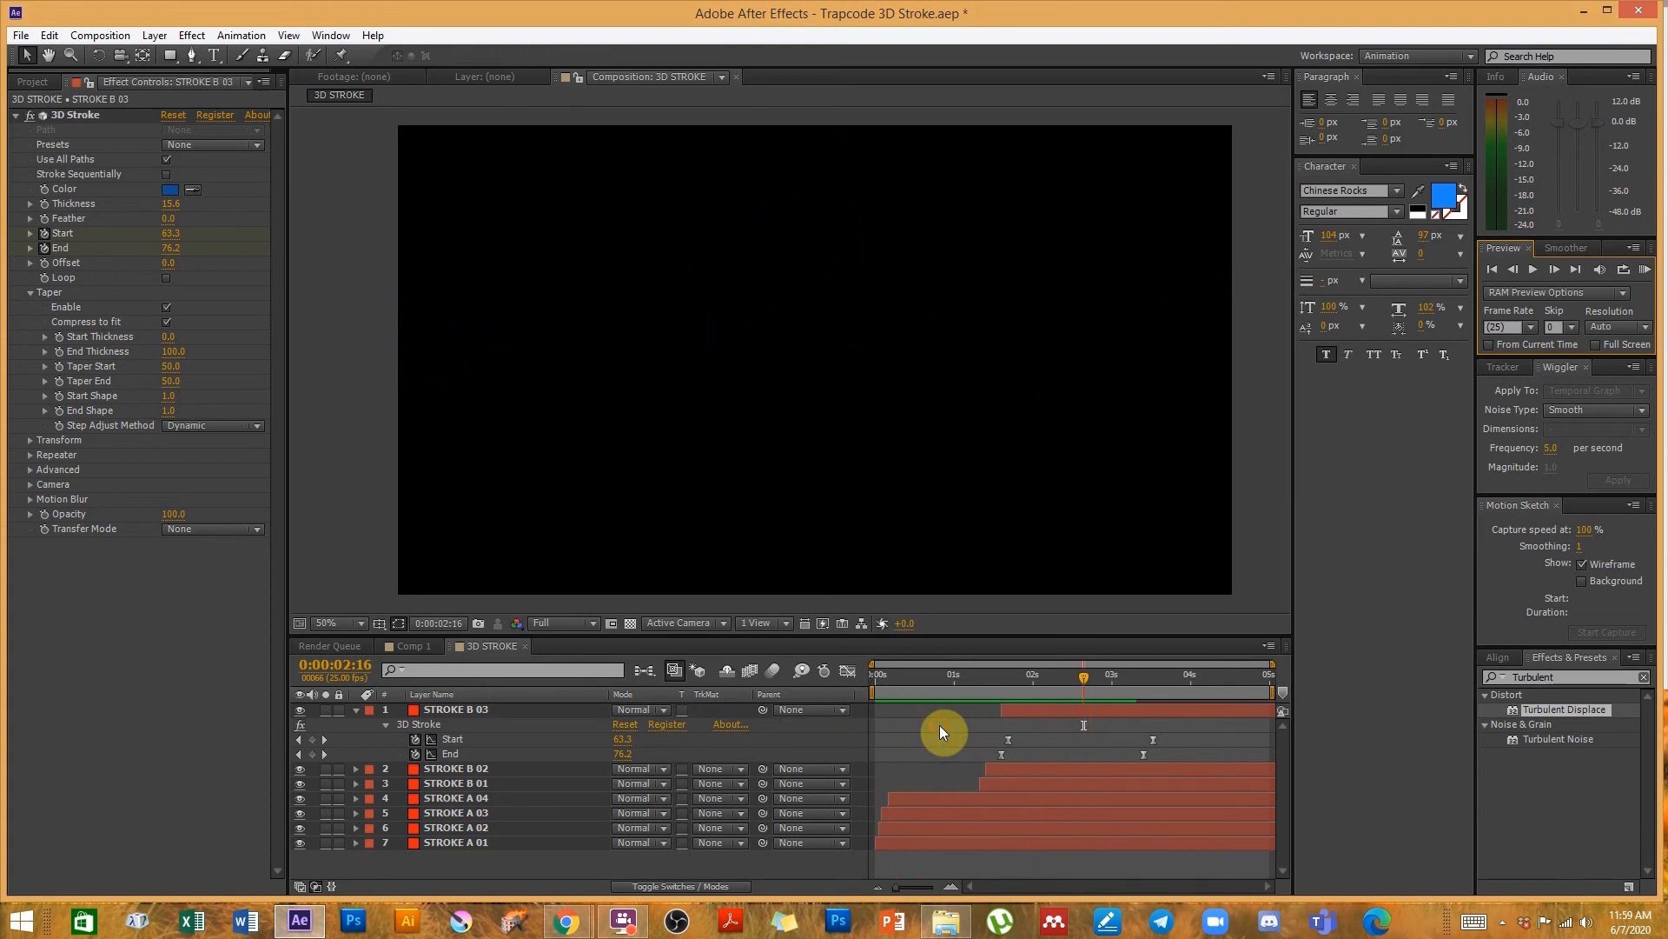
key("space")
left_click(353, 711)
Step: Duplicate the STROKE B 01 layer and place the copy above all other layers in the stack
left_click(477, 797)
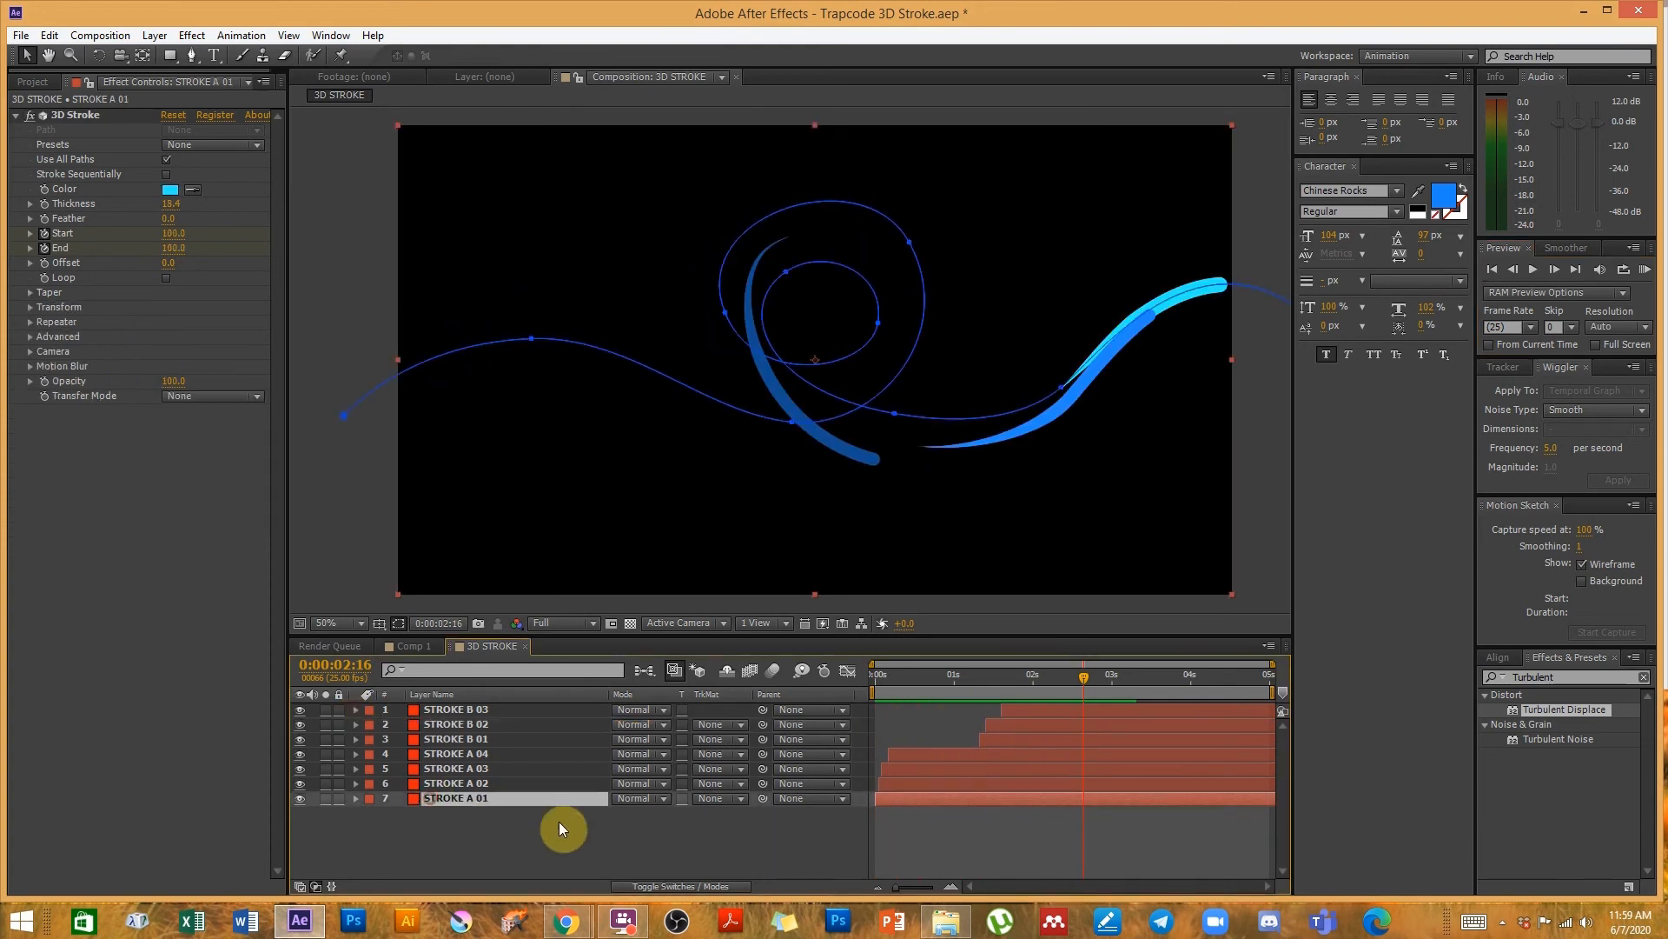
left_click(480, 740)
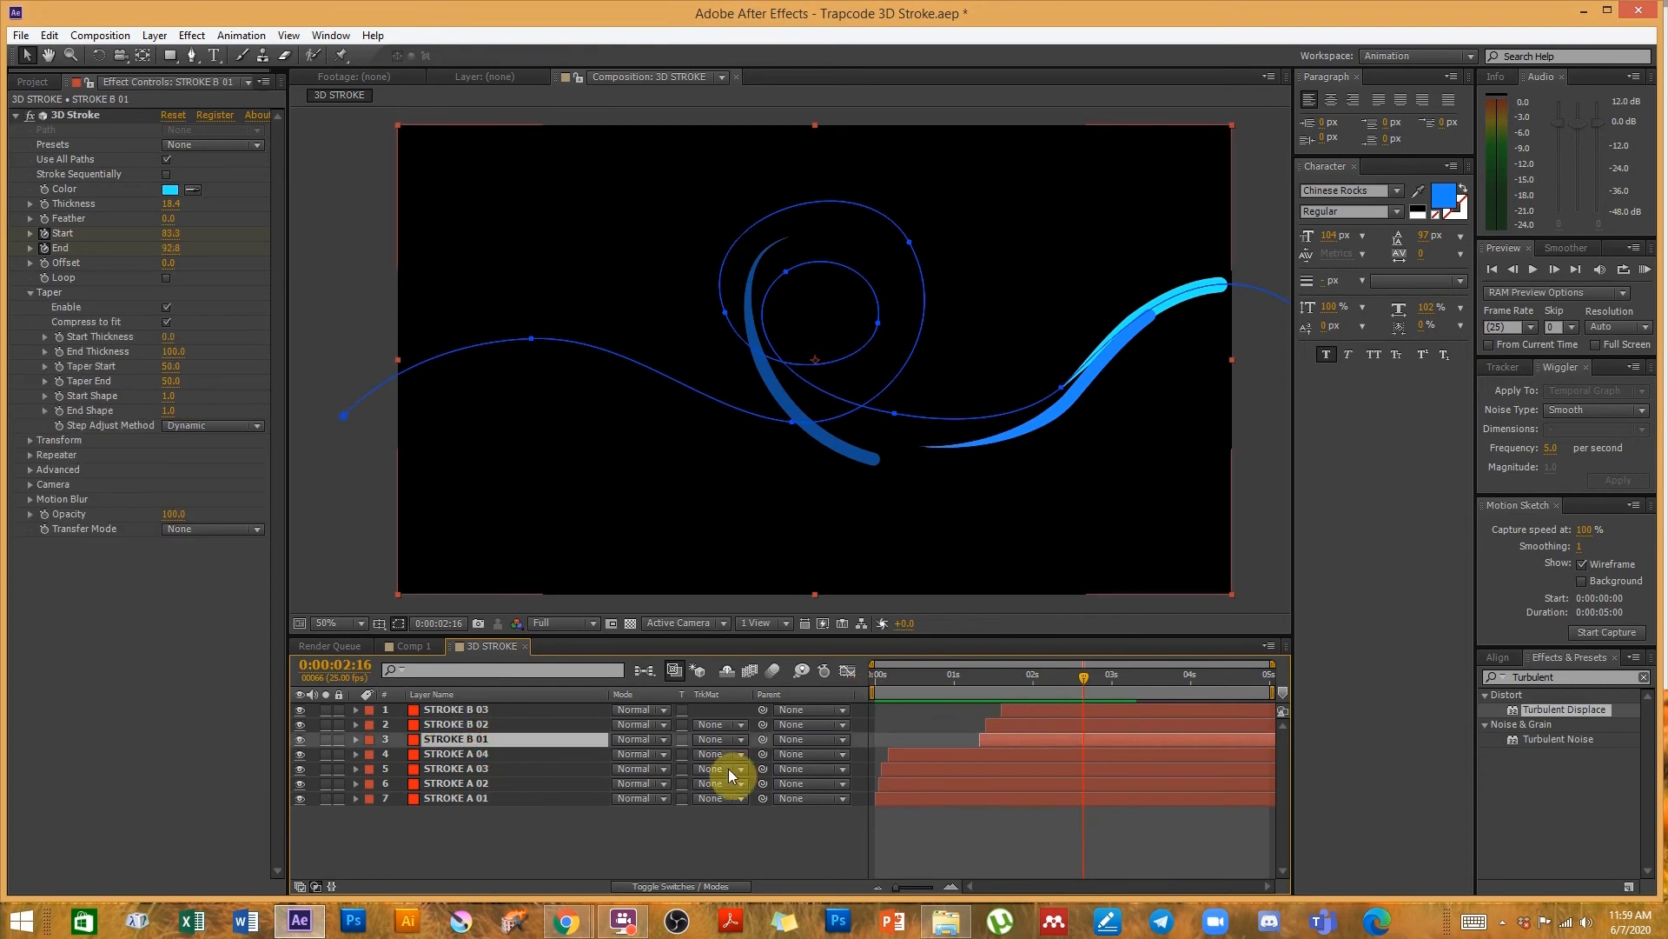
key("ctrl+d")
left_click_drag(477, 737, 477, 707)
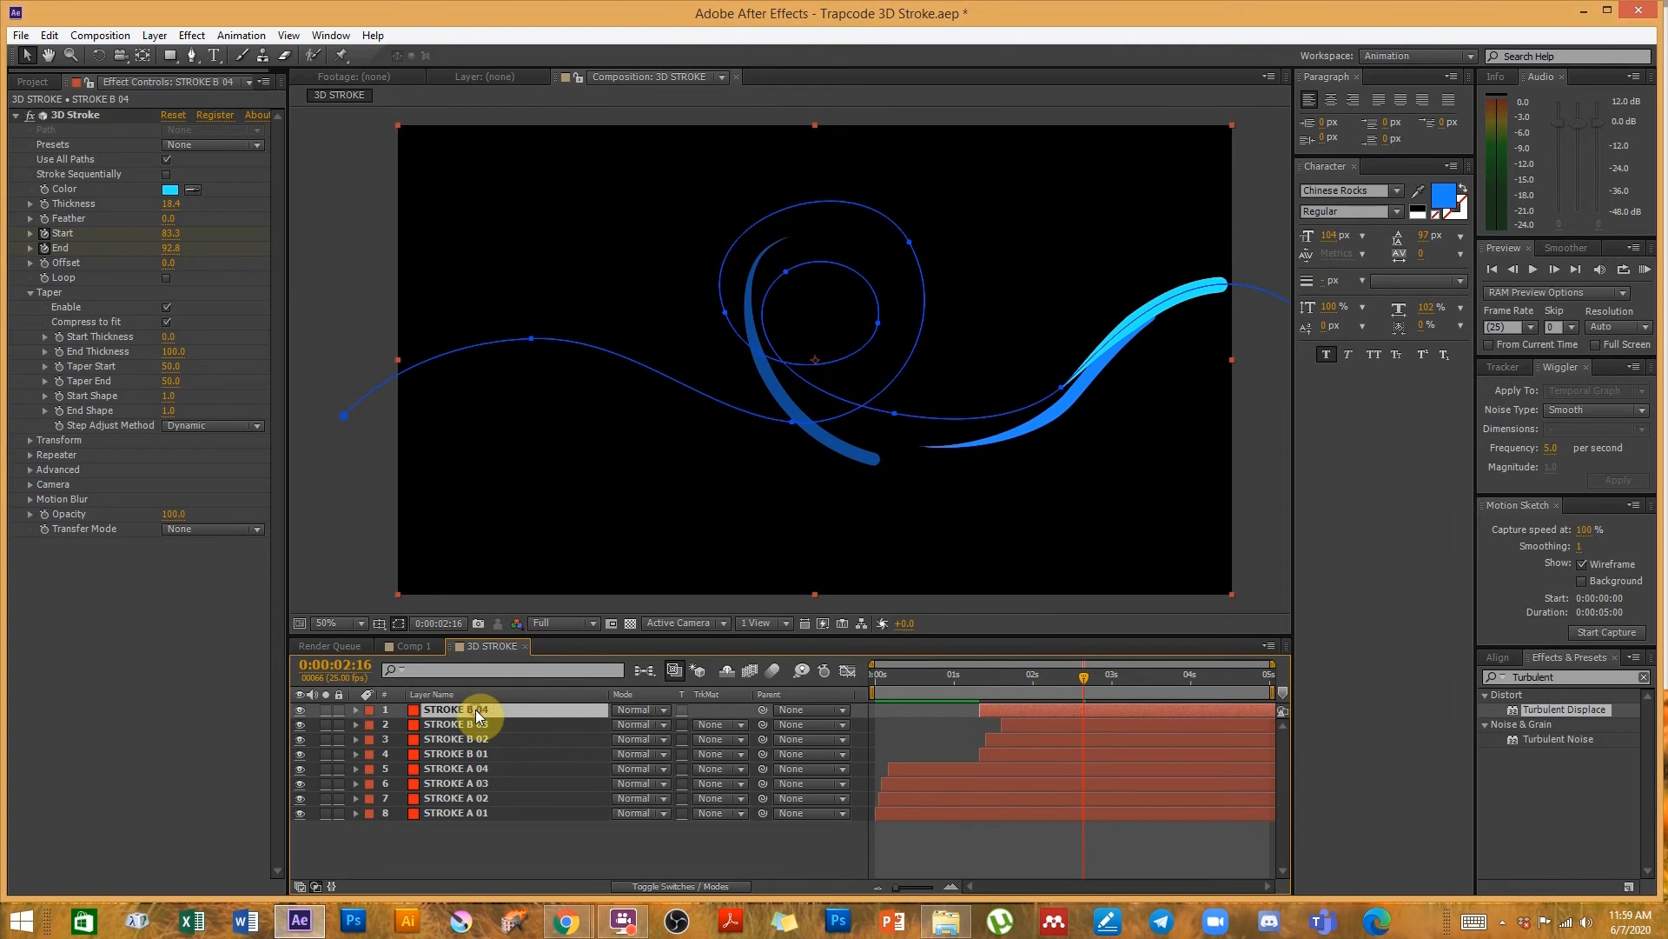
Step: Rename the duplicated layer at the top of the stack as STROKE C 01
key("Return")
type("C 0")
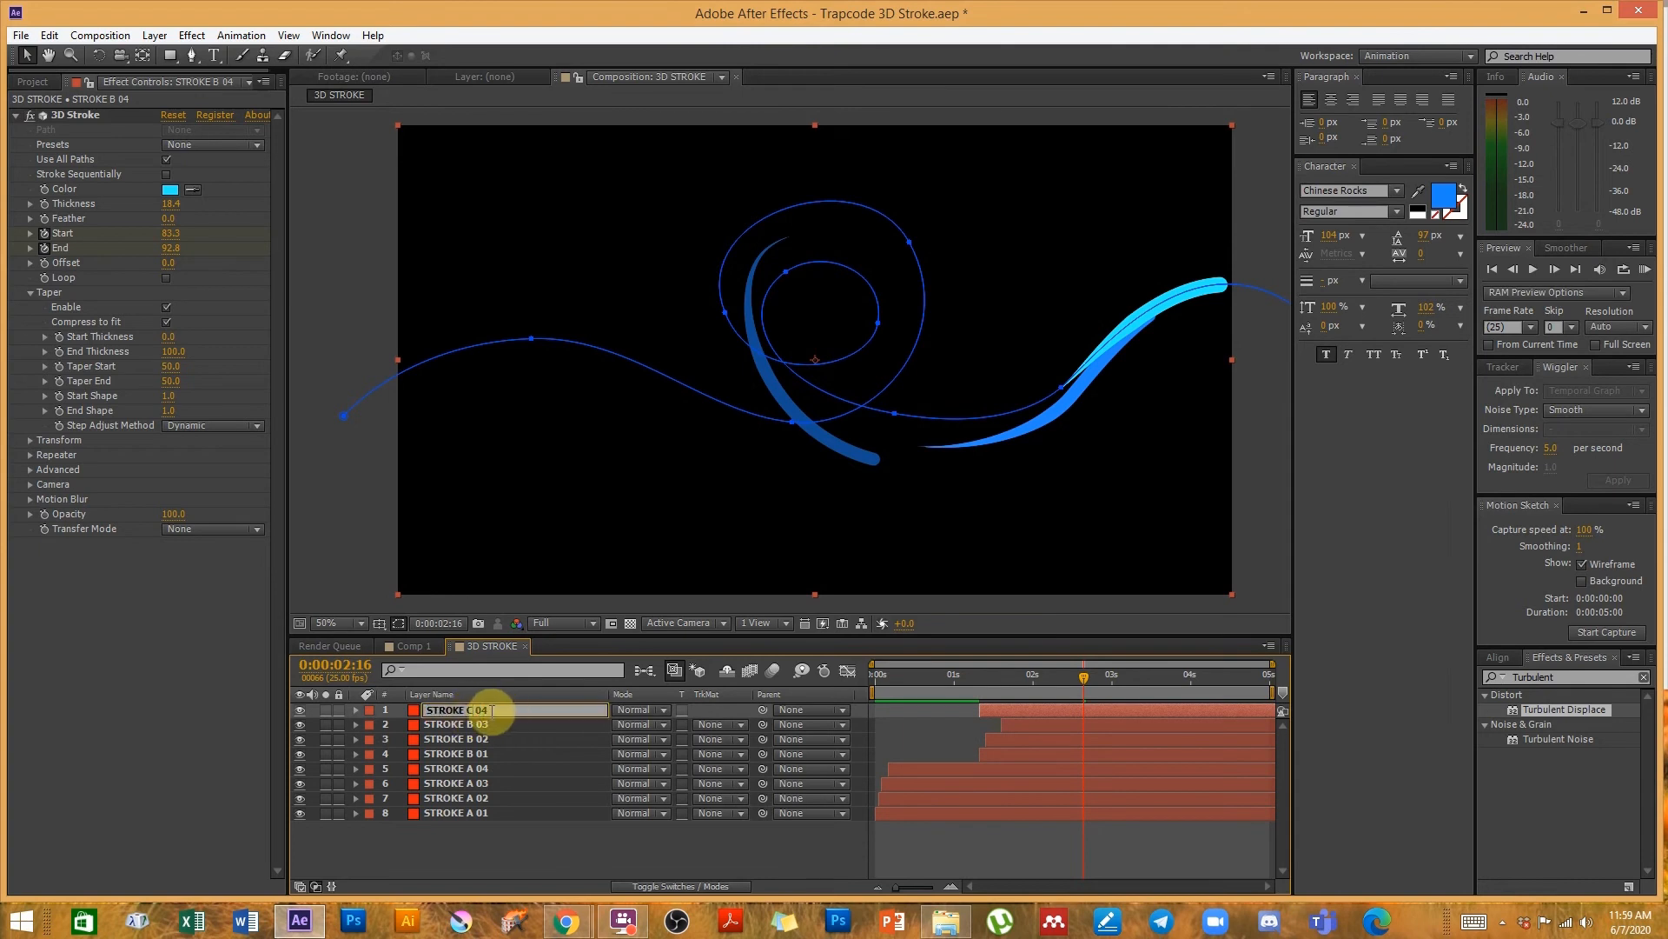
type("1")
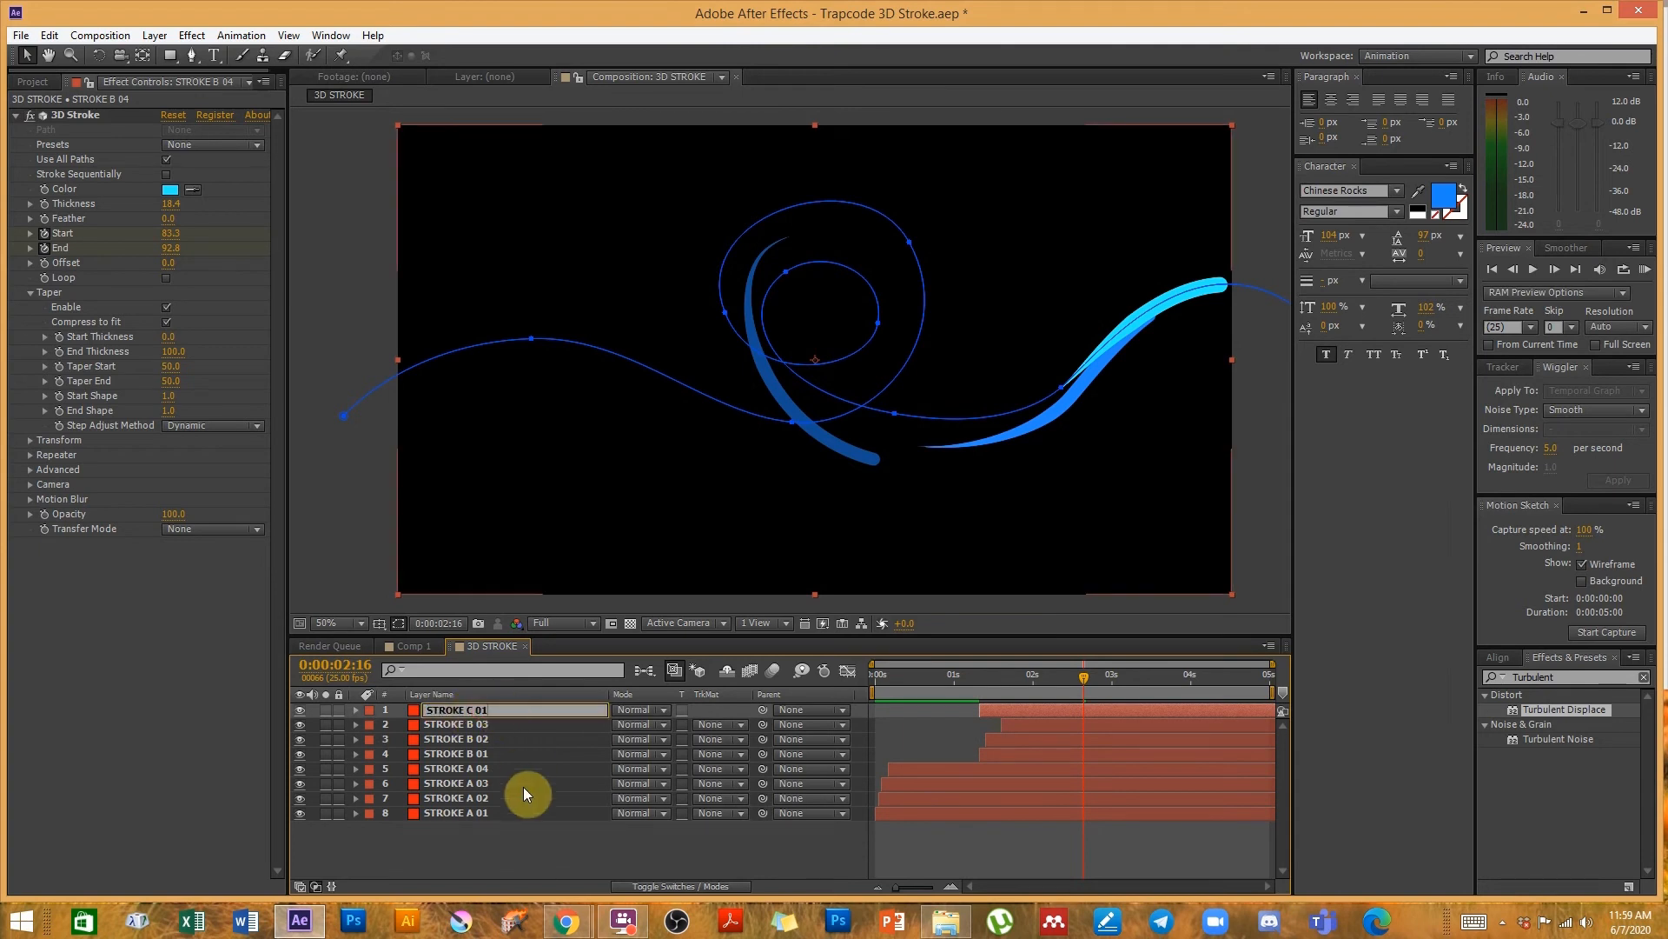
left_click(520, 819)
Step: Shift the STROKE C 01 layer to start at about 2.7 seconds and show the frame at 0:00:03:09
left_click(477, 712)
left_click_drag(1003, 711, 1091, 712)
mouse_move(1067, 690)
left_mouse_down()
mouse_move(1053, 689)
mouse_move(1124, 681)
mouse_move(1144, 696)
left_mouse_up()
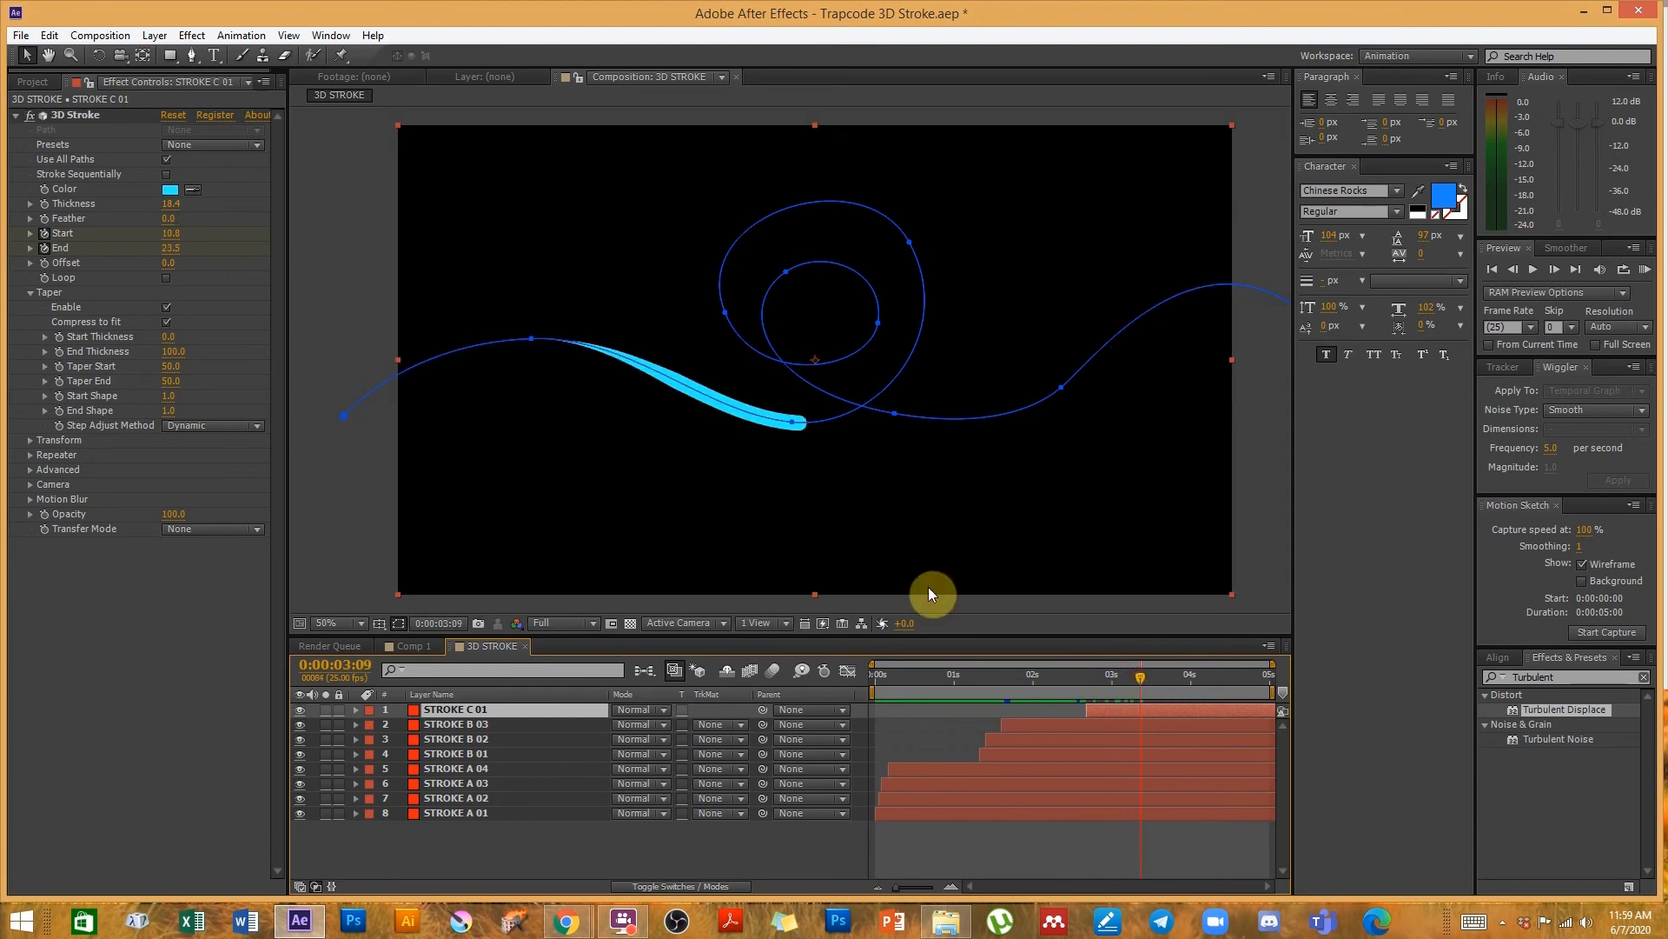
Step: Set the STROKE C 01 stroke color to yellow, FFED20
left_click(174, 193)
left_click(1161, 473)
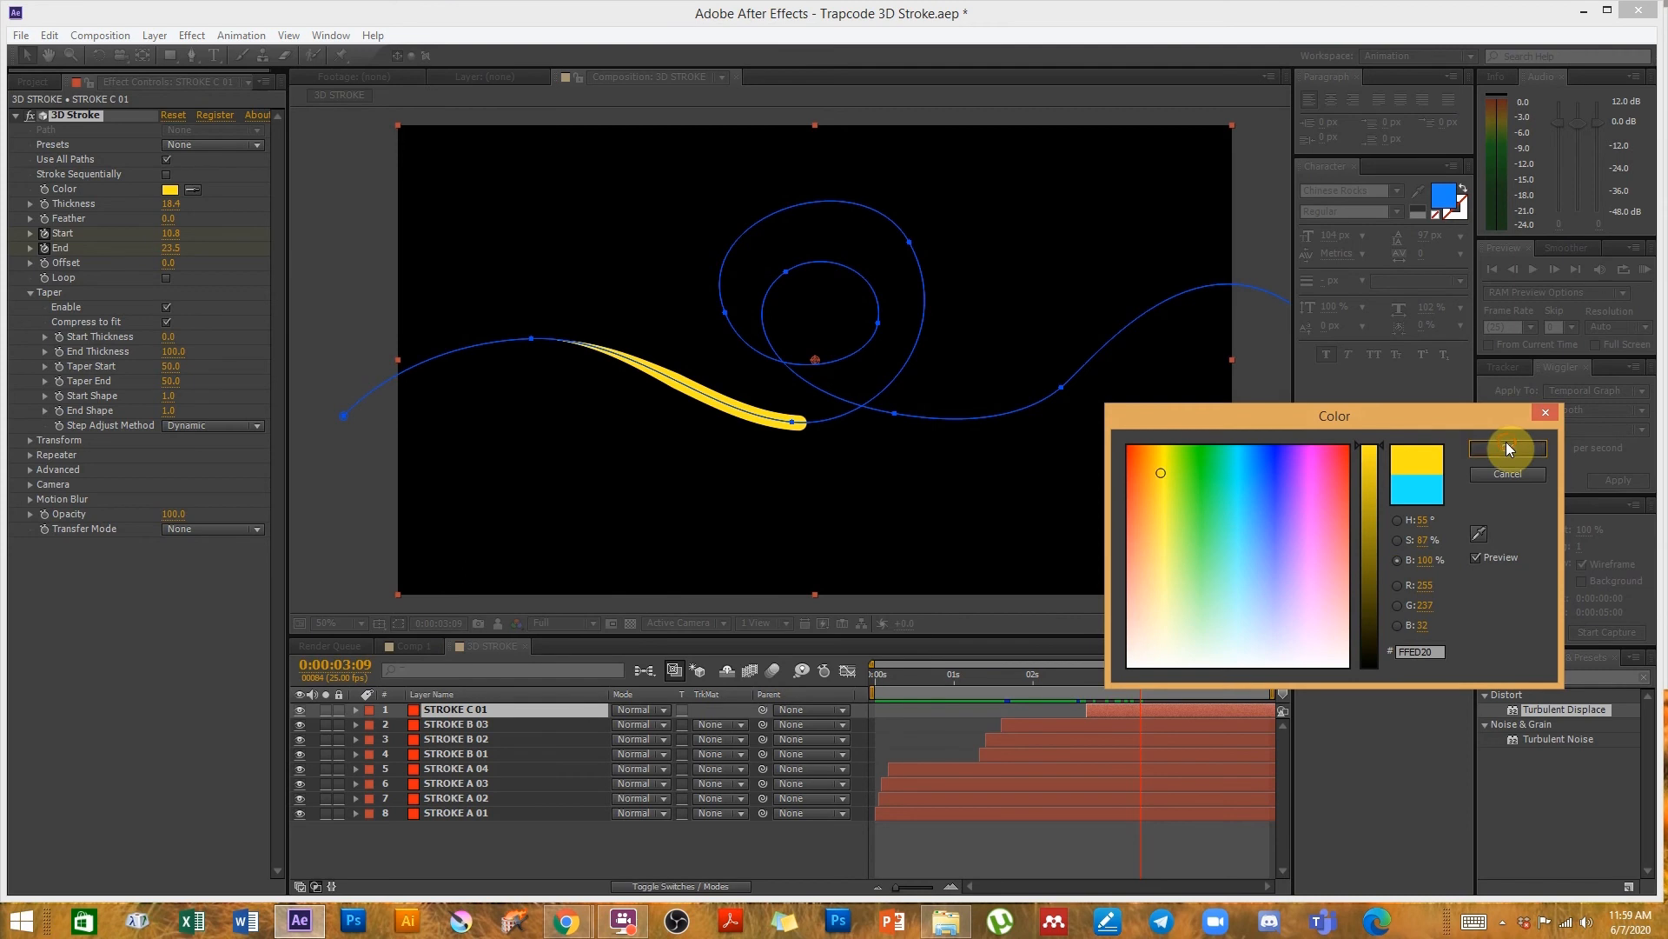
left_click(1509, 448)
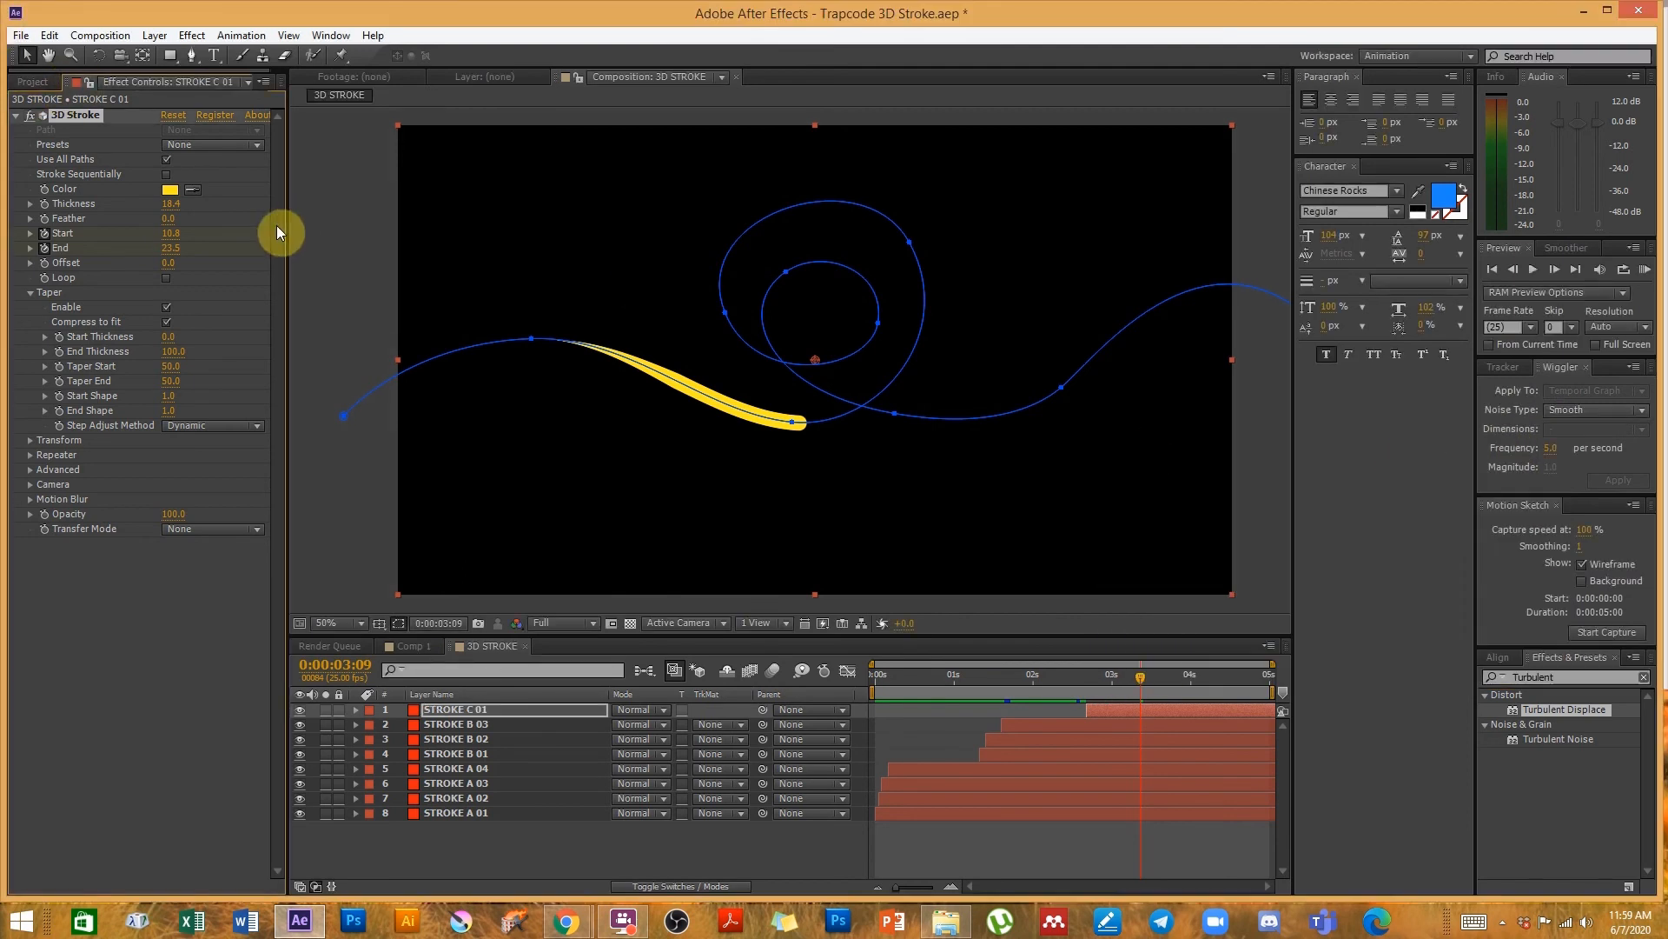
Step: Enable keyframing of the STROKE C 01 stroke's Color at 0:00:03:09 and reveal the layer's animated properties
left_click(169, 189)
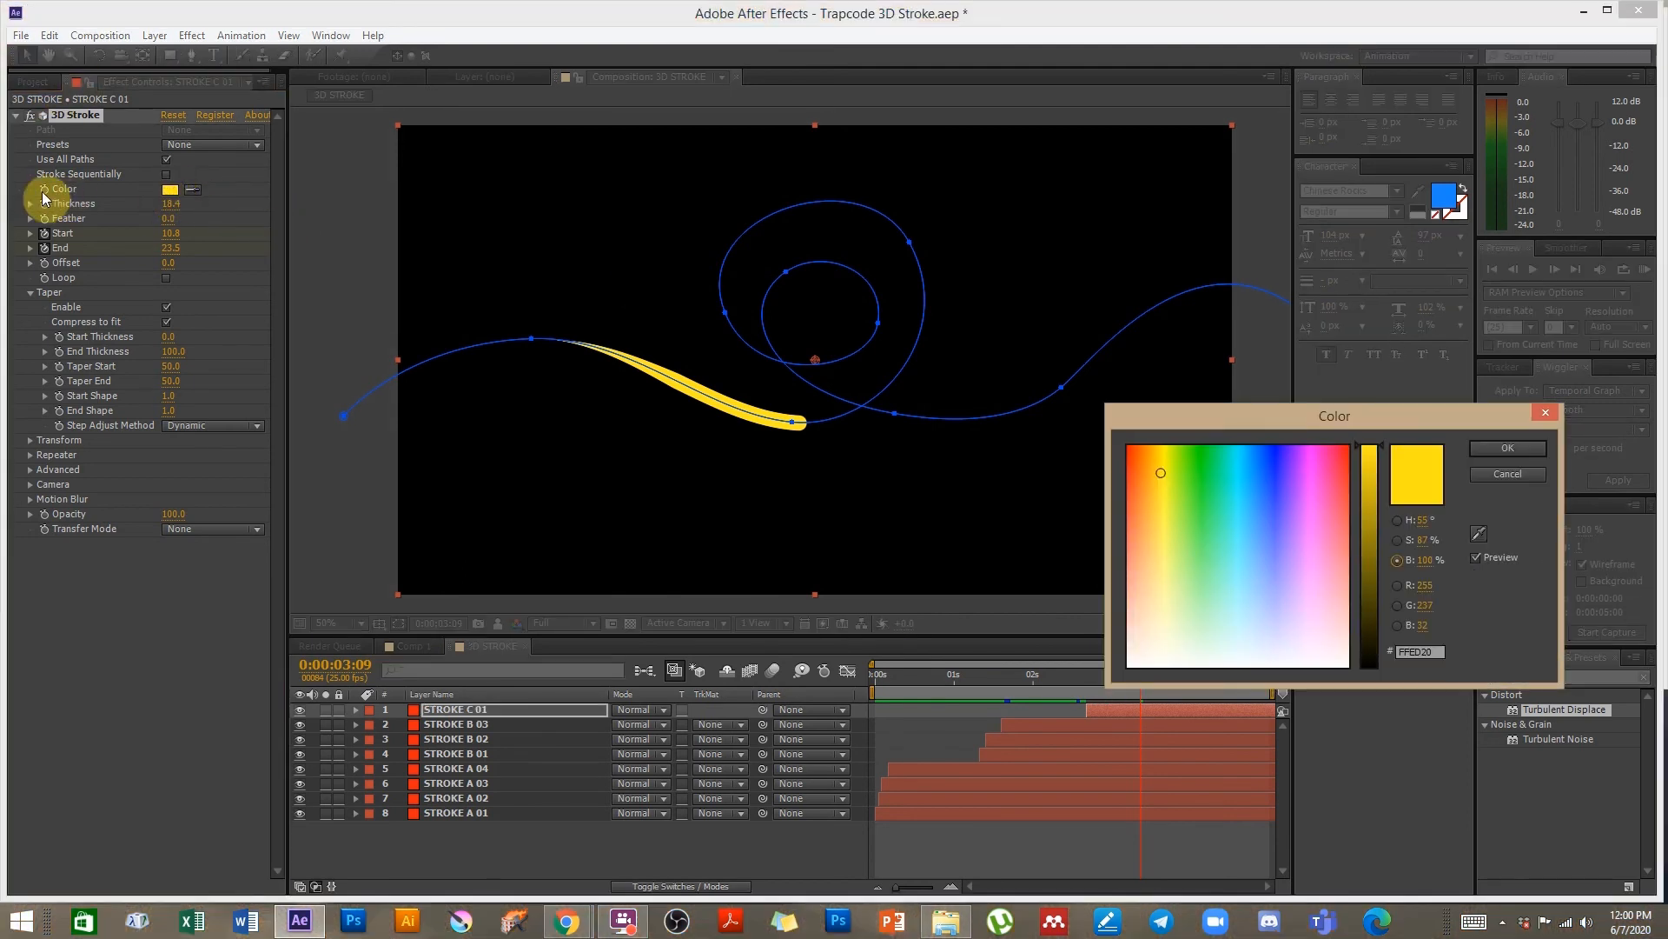
left_click(1506, 474)
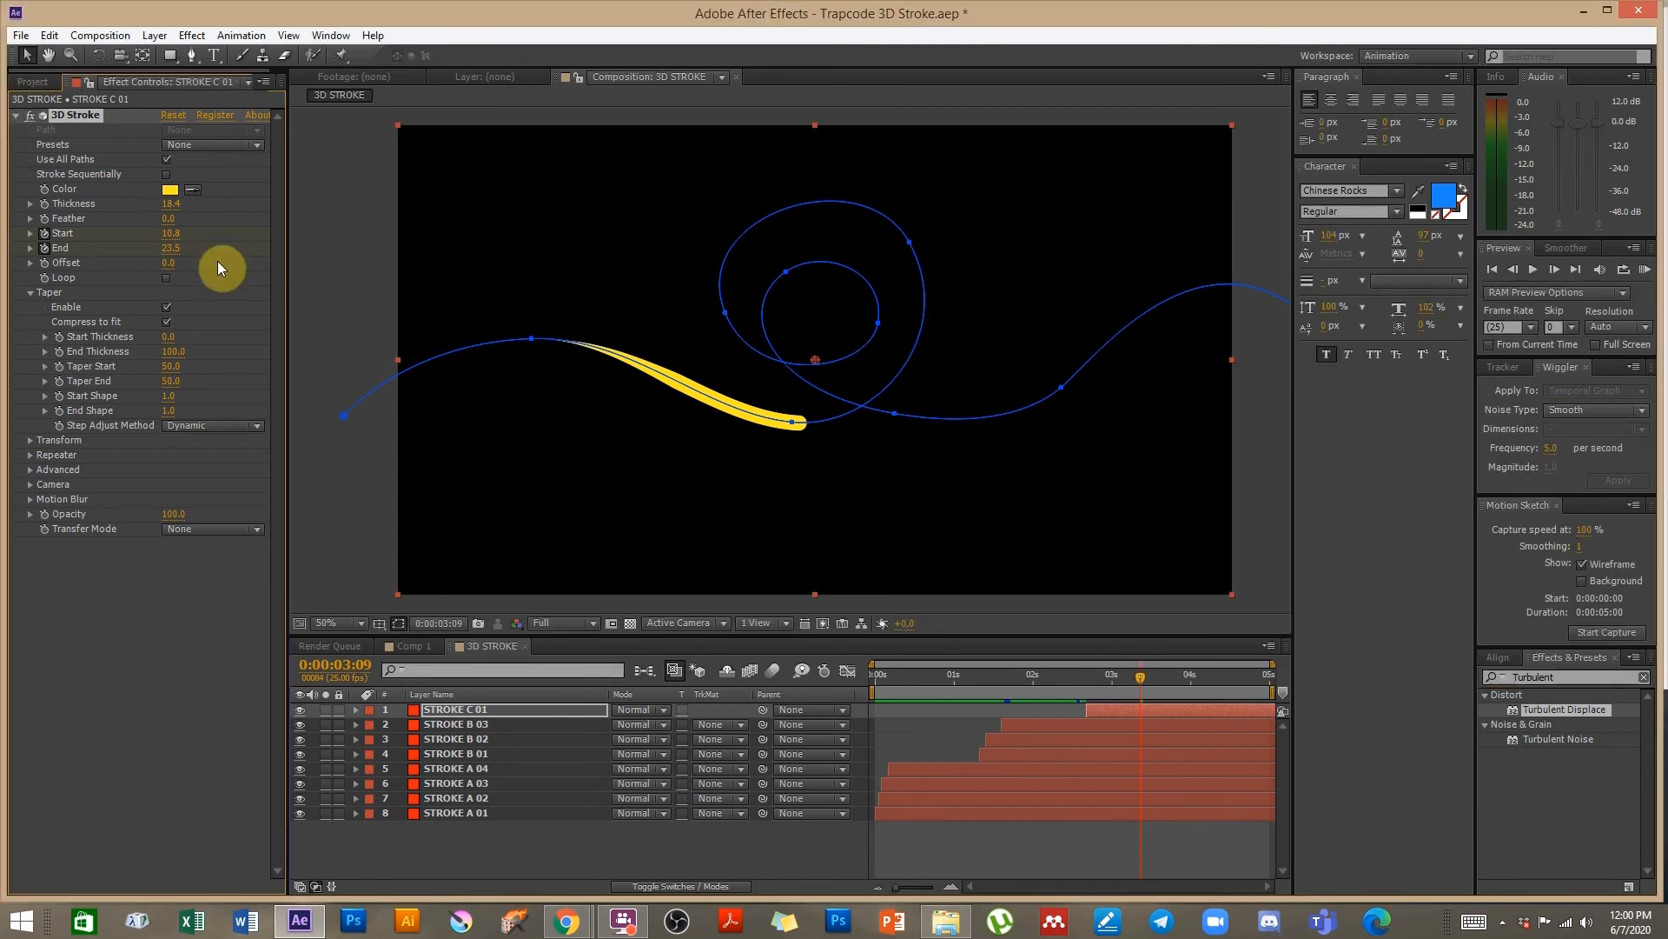
key("u")
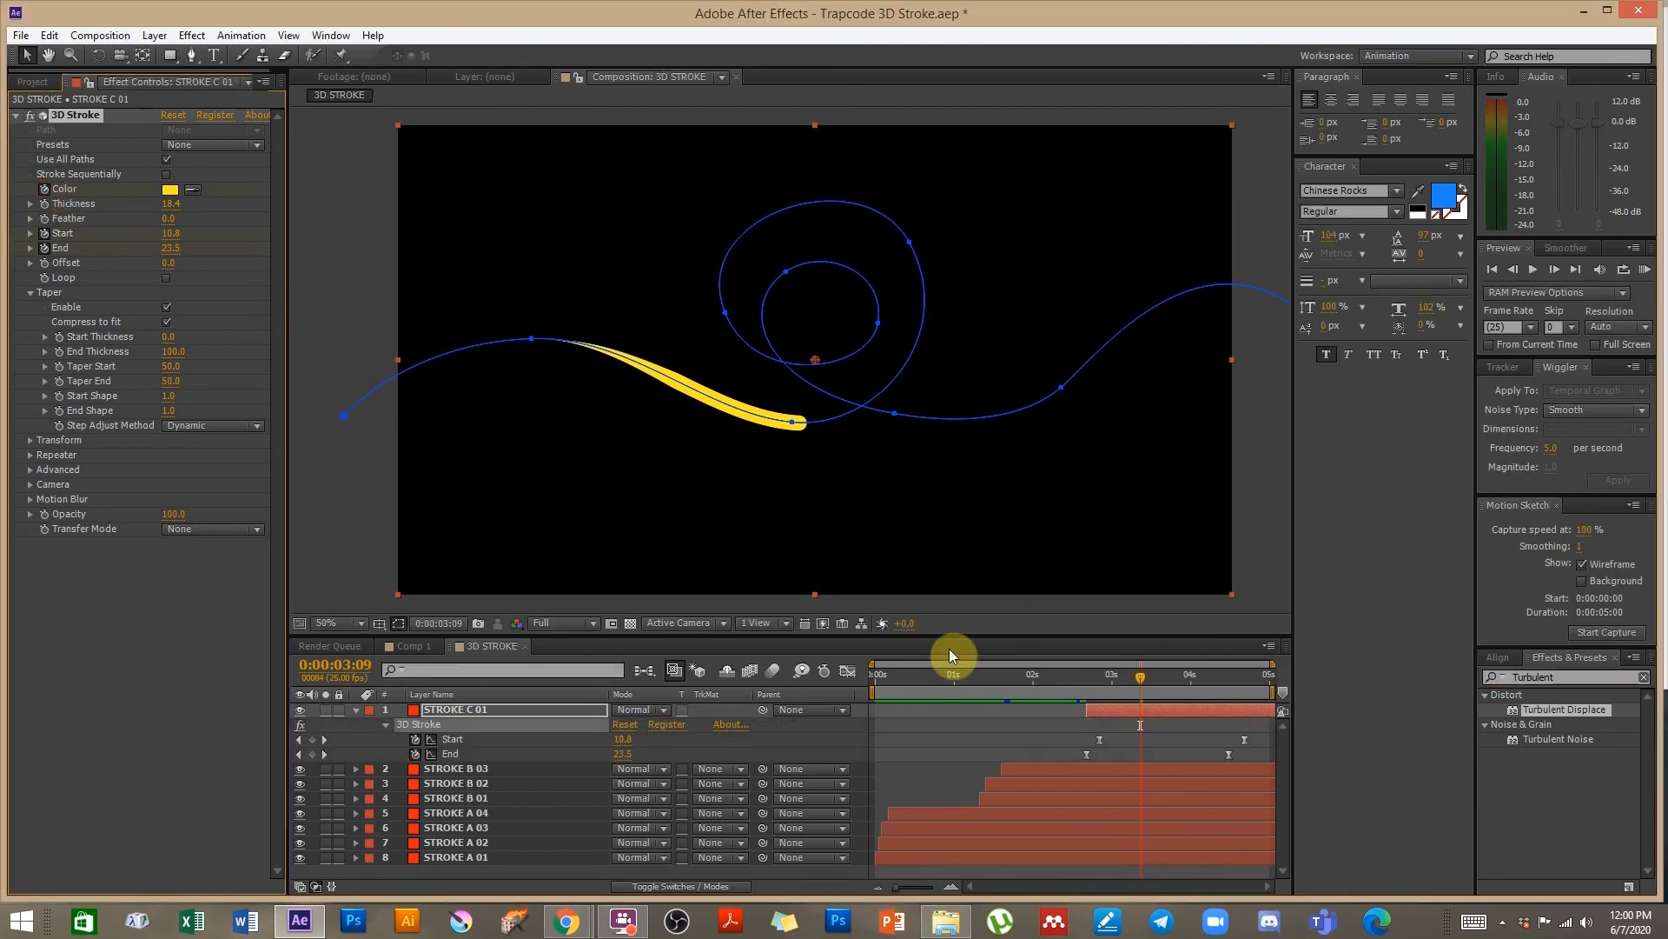
Step: Keyframe the STROKE C 01 stroke Color to orange at 0:00:03:22 and move its first Color keyframe earlier, to just before 3 seconds
left_click(1218, 678)
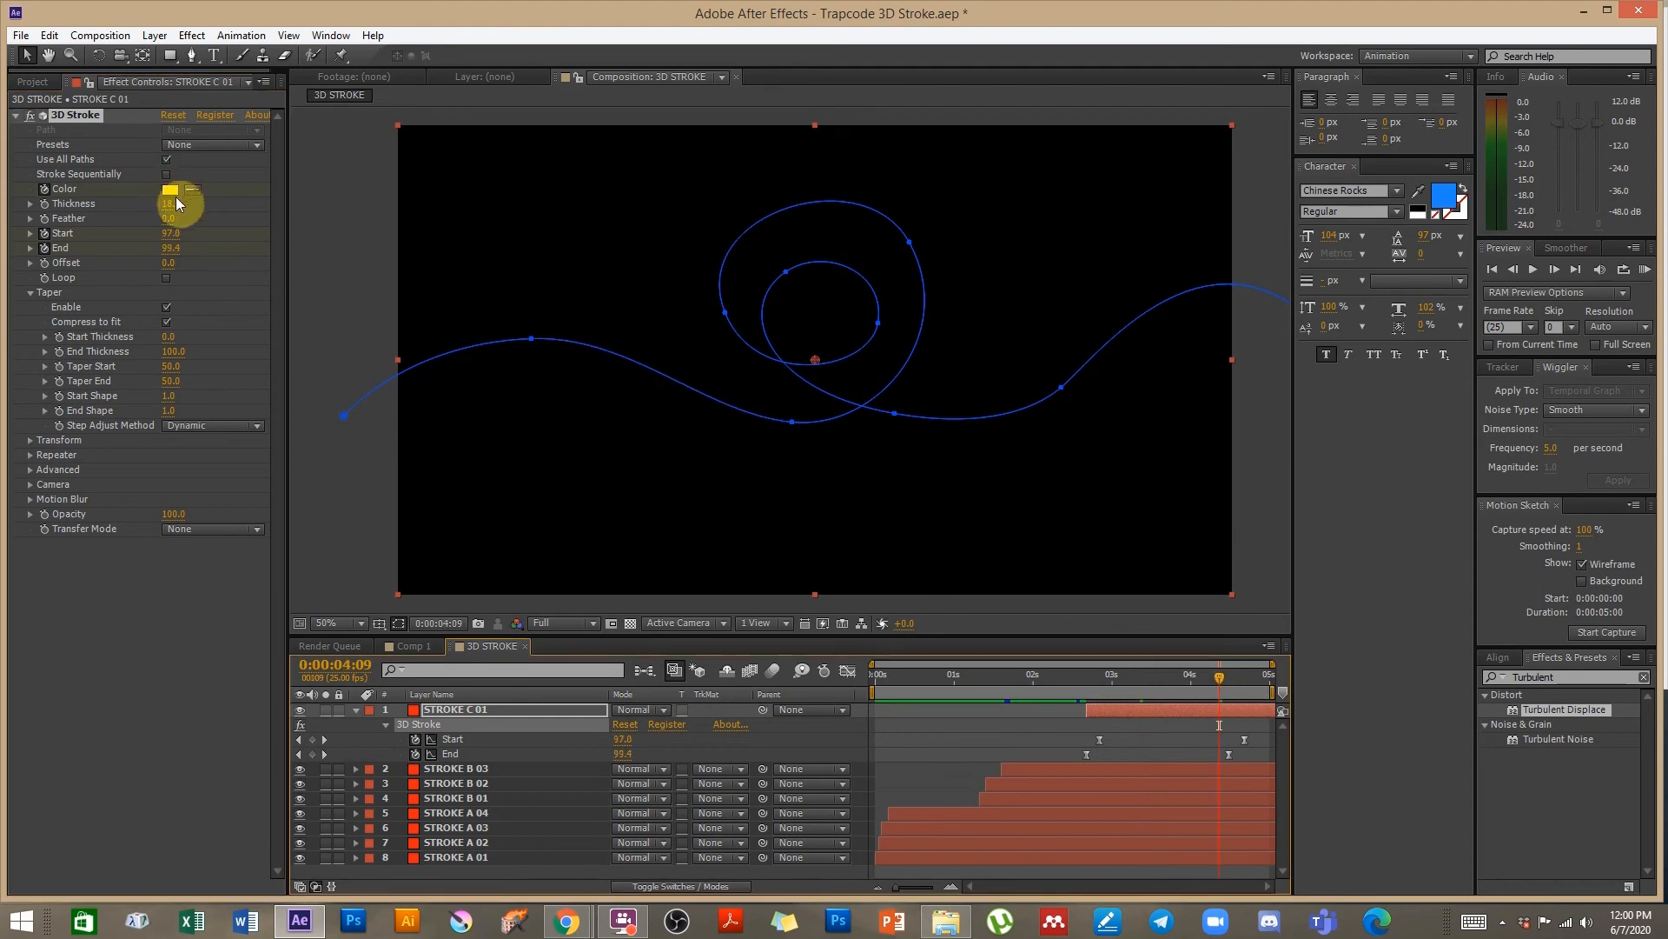
left_click_drag(1194, 677, 1181, 679)
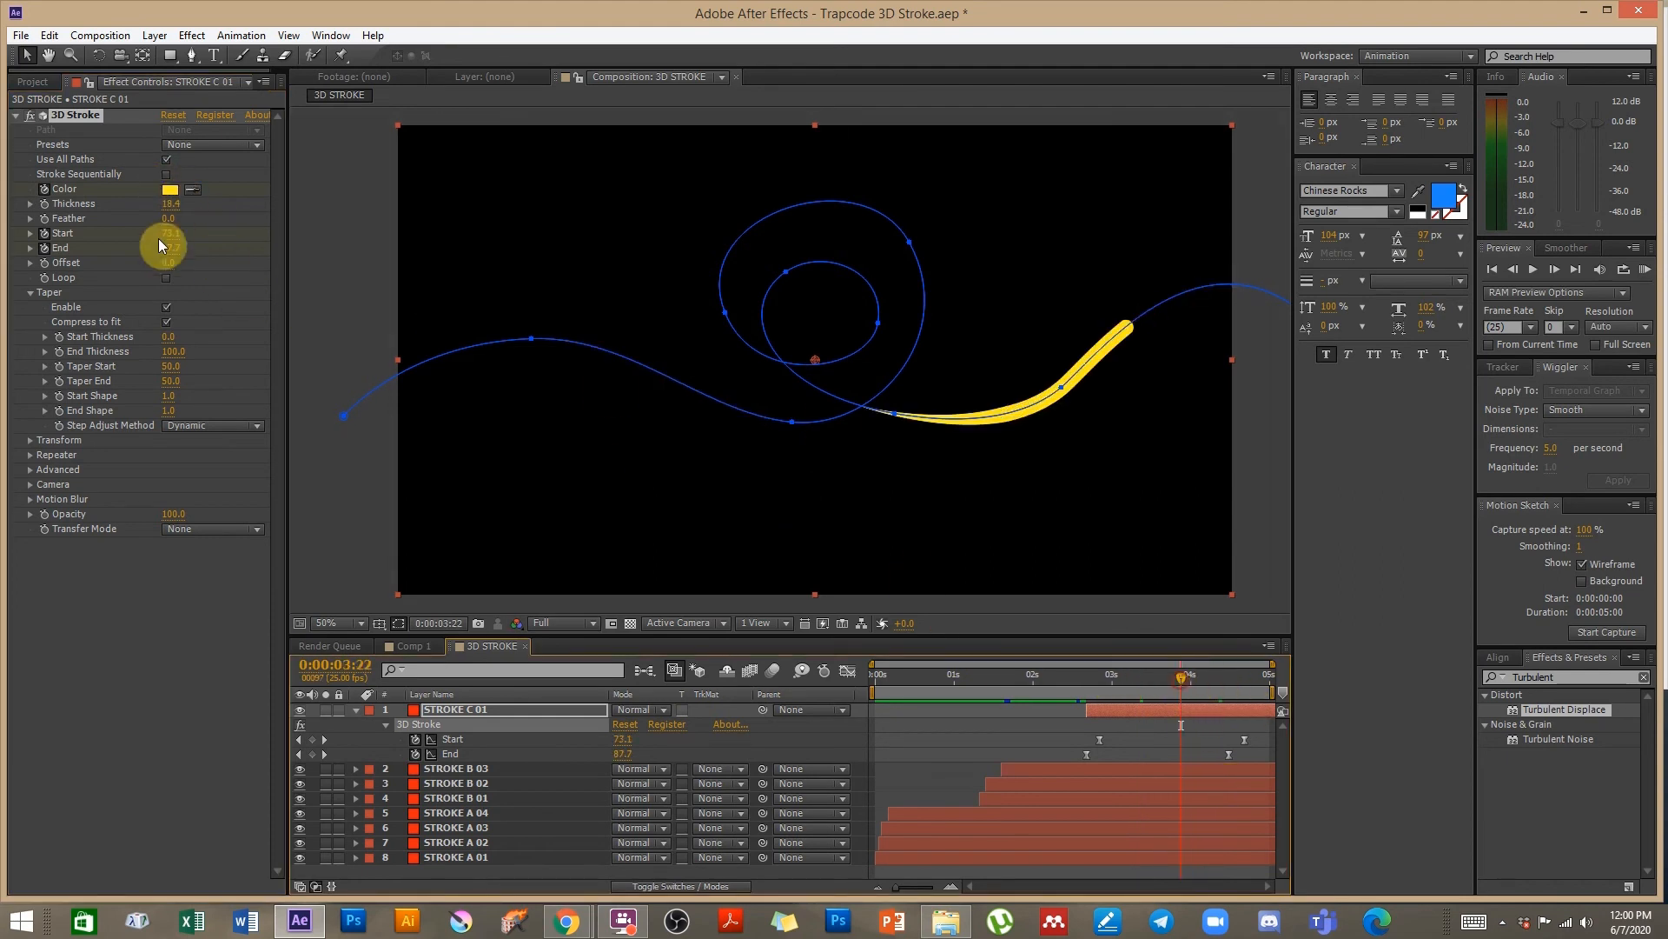
left_click(171, 189)
left_click_drag(1160, 483, 1139, 456)
left_click(1484, 449)
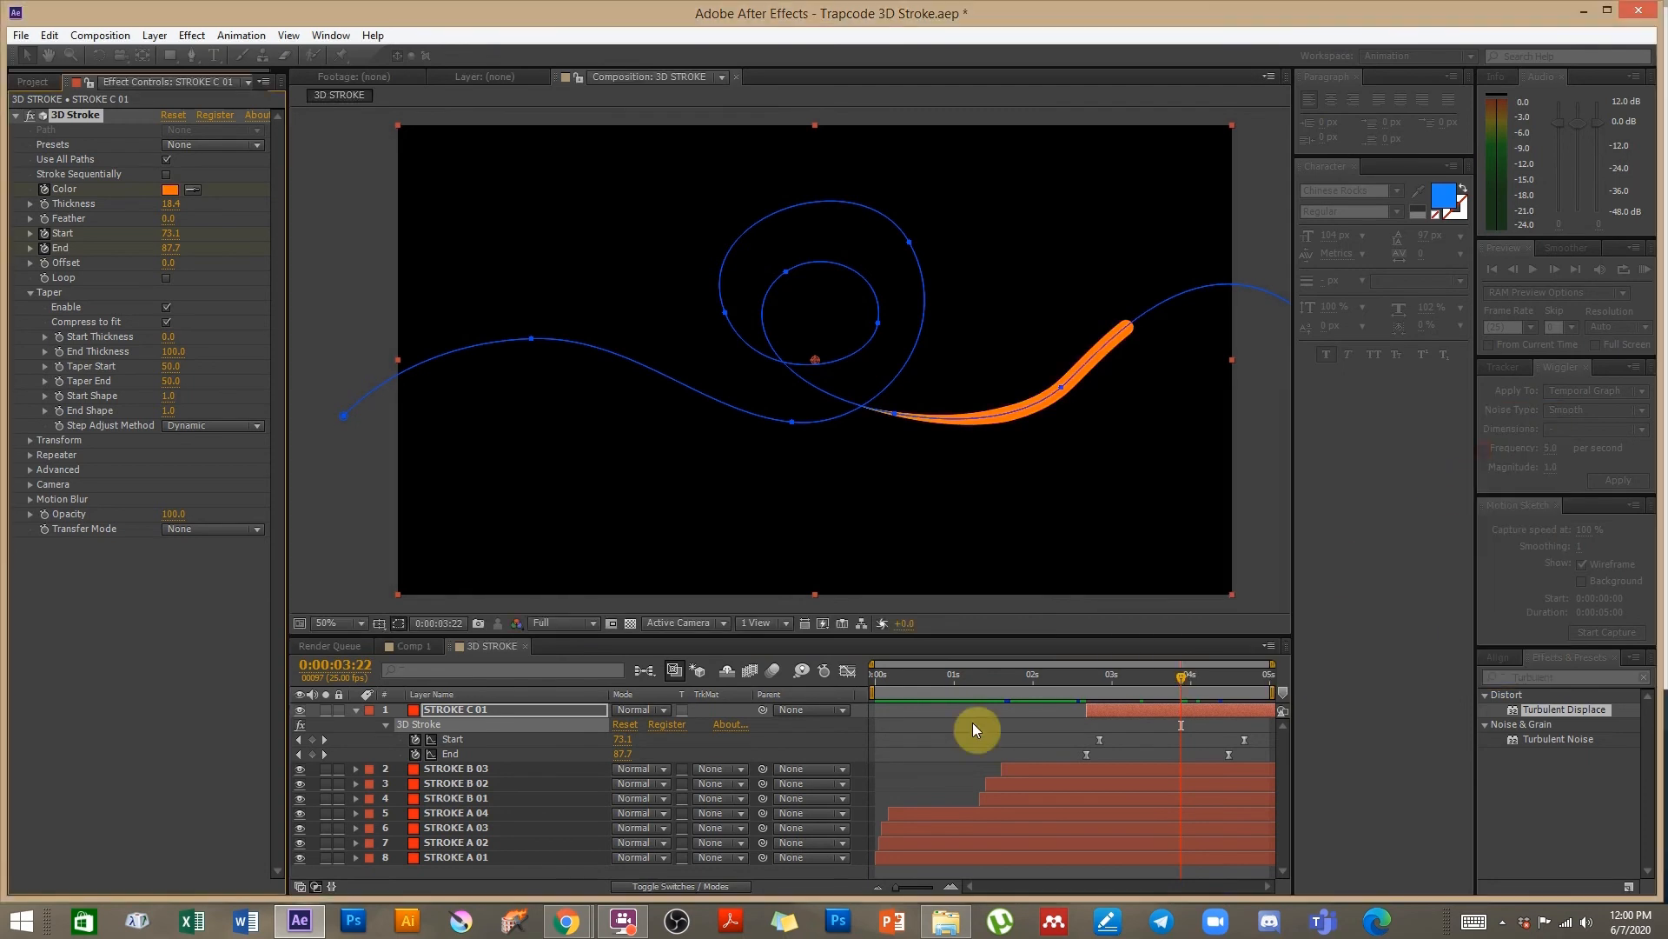
key("u")
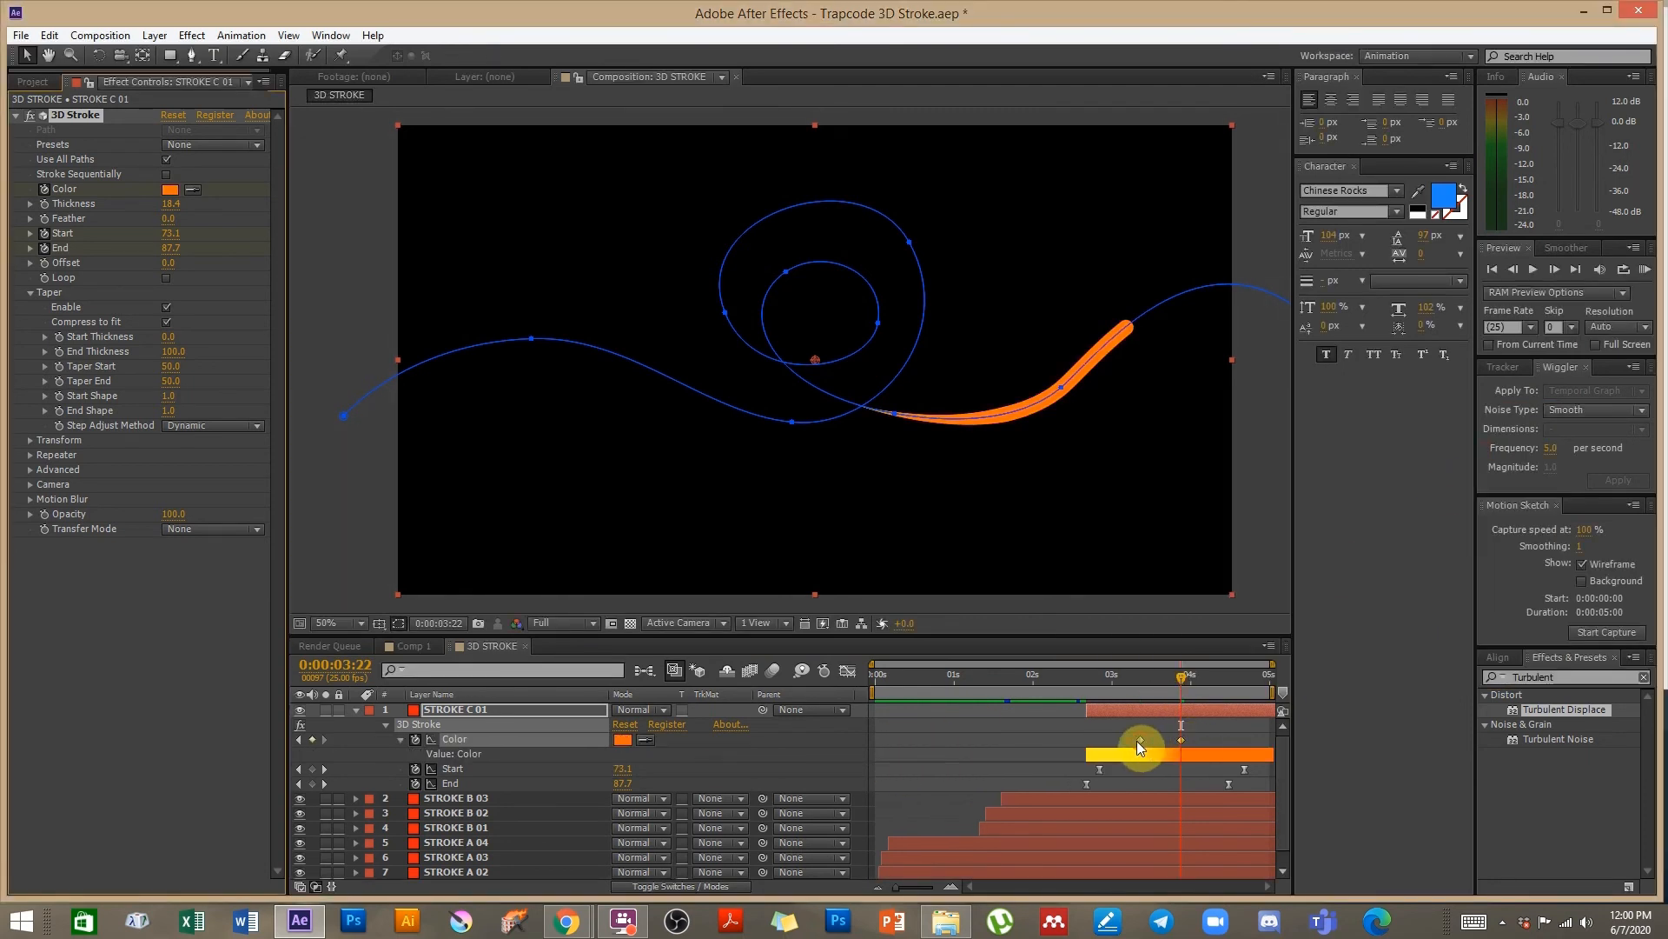
mouse_move(1110, 743)
left_mouse_down()
mouse_move(1087, 679)
mouse_move(1192, 653)
mouse_move(1119, 685)
mouse_move(1170, 664)
left_mouse_up()
Step: Search the effects for "Rough" and apply Roughen Edges to the STROKE C 01 layer
left_click(1567, 676)
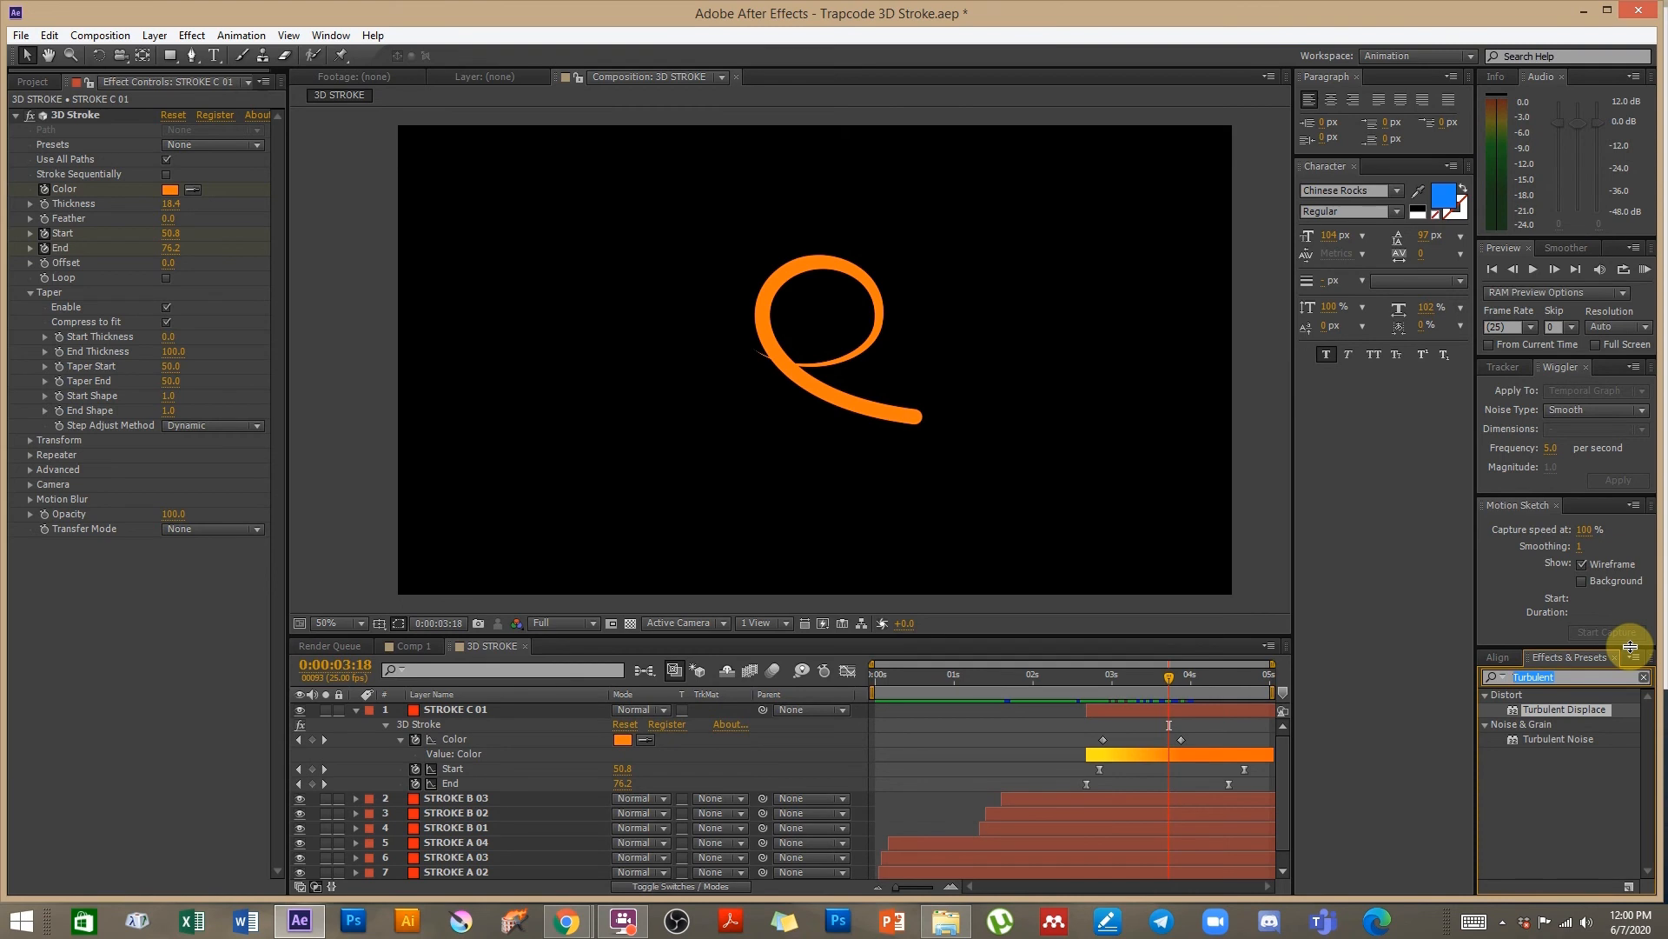
type("Rough")
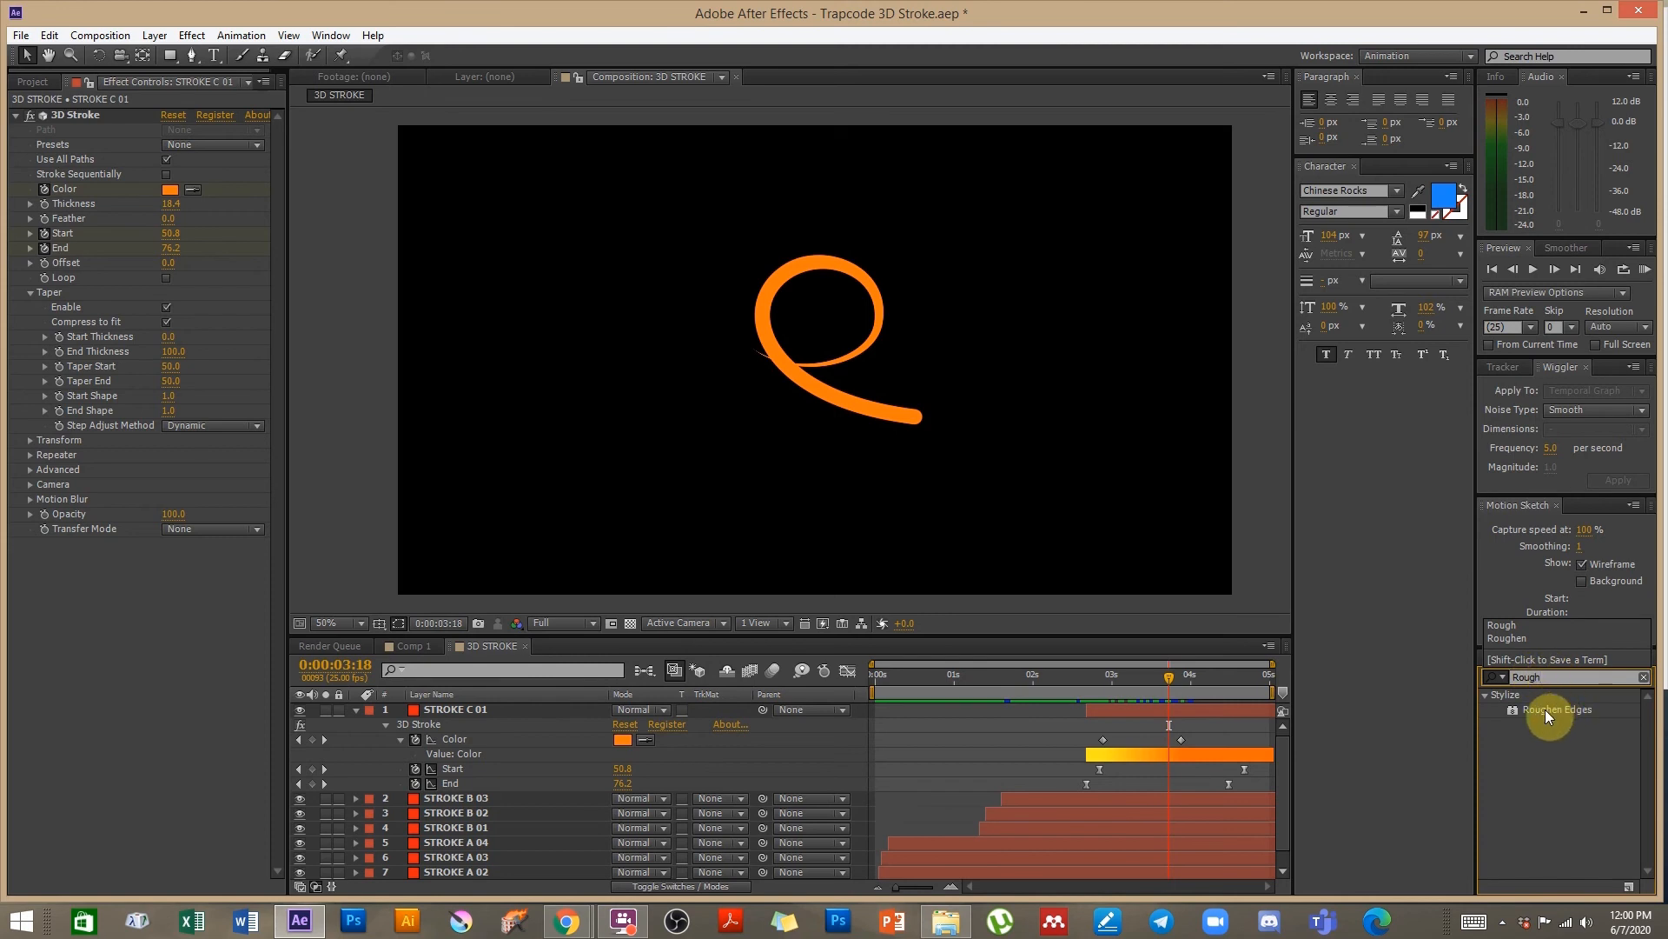
left_click(1522, 752)
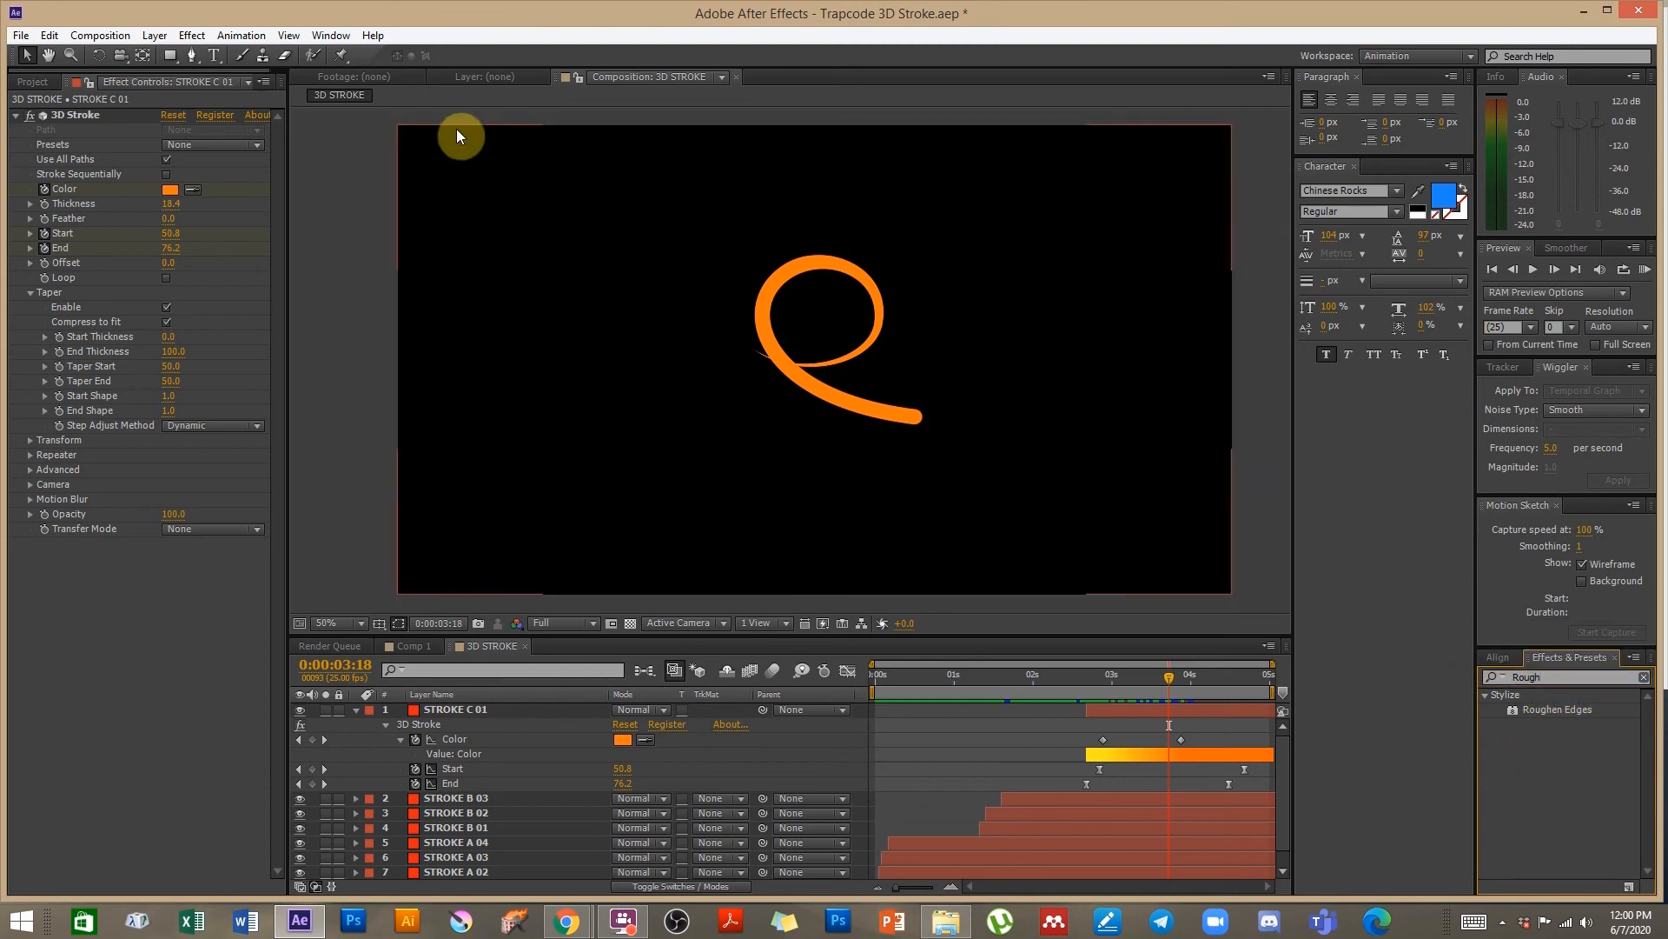
left_click(456, 707)
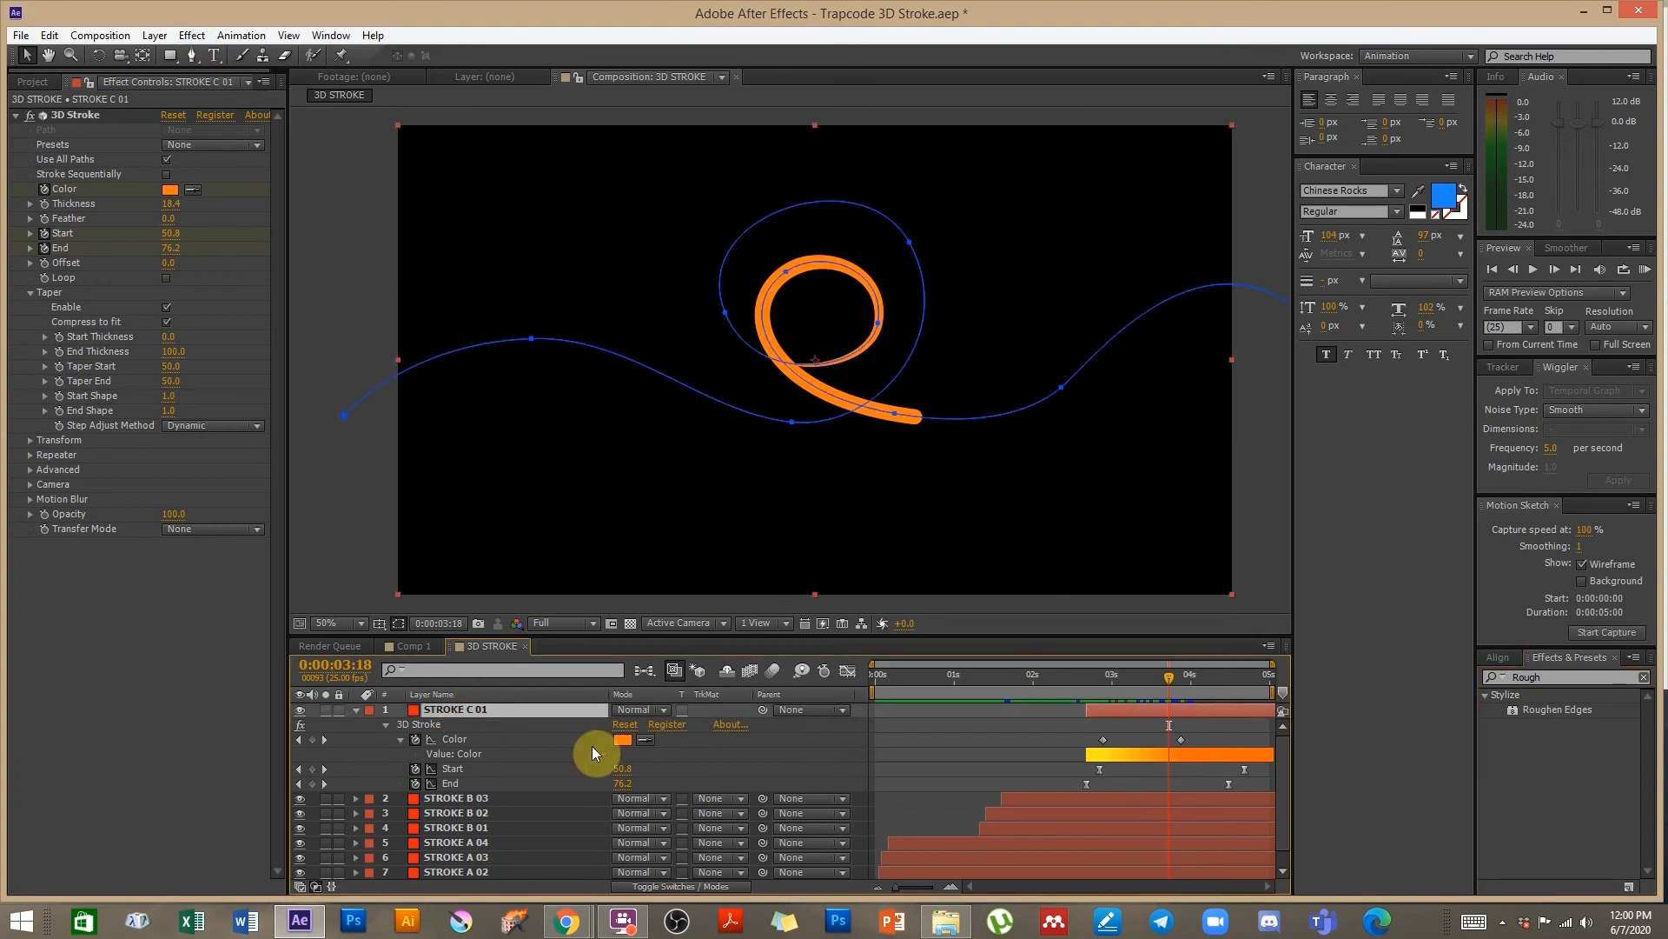
left_click(193, 36)
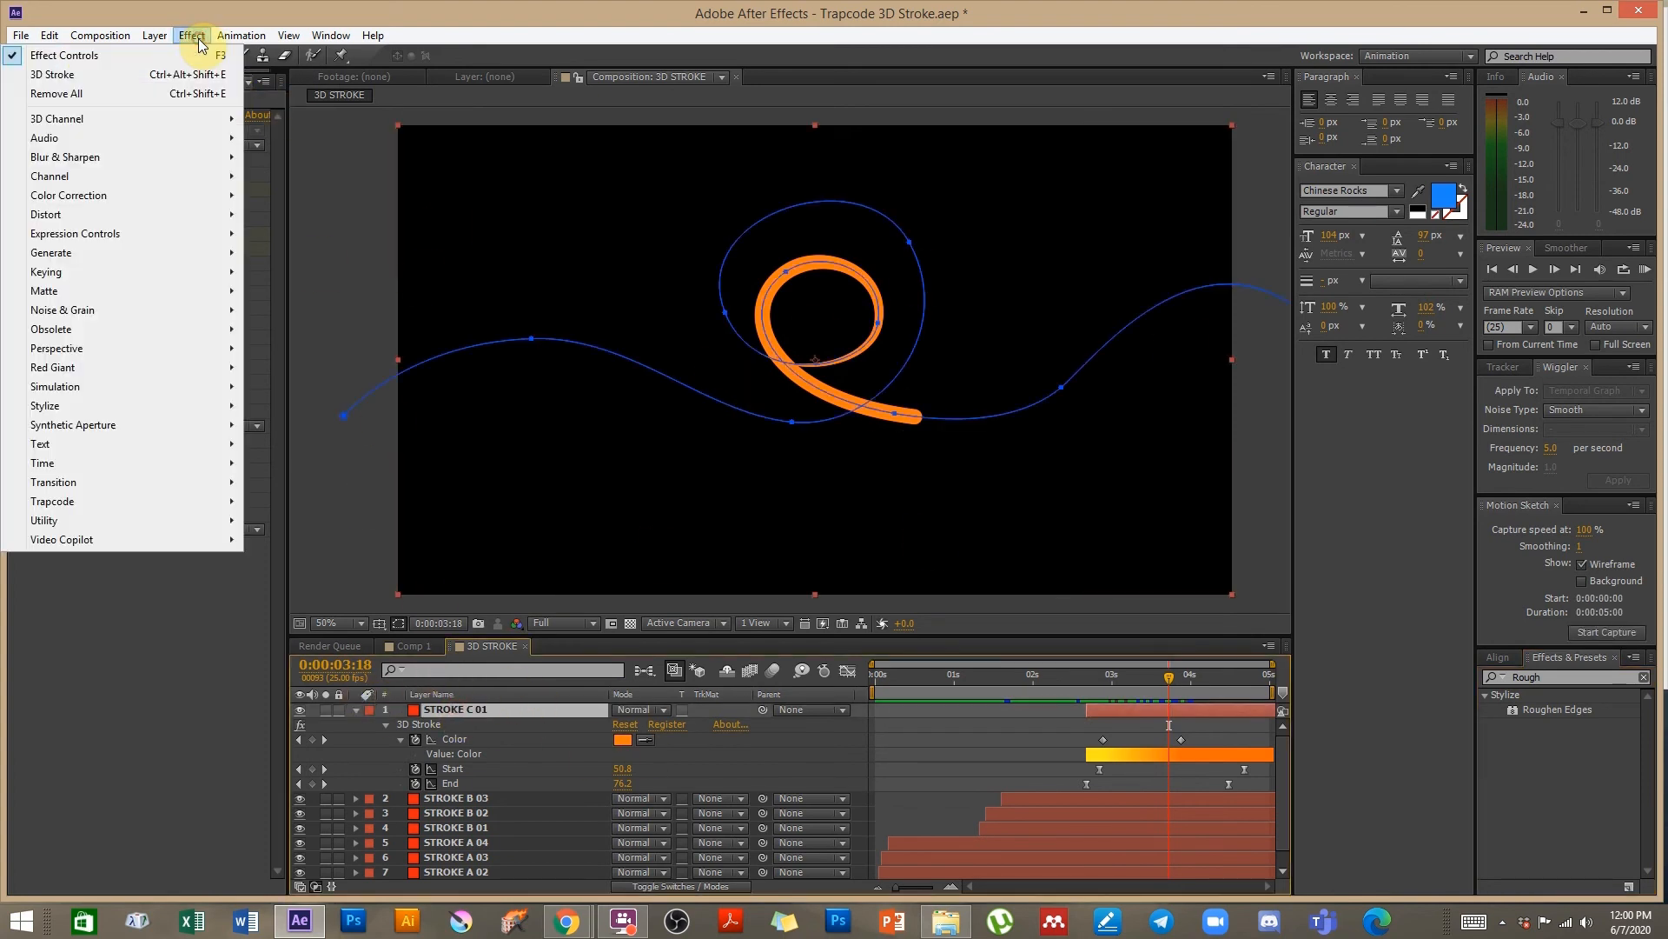
mouse_move(143, 406)
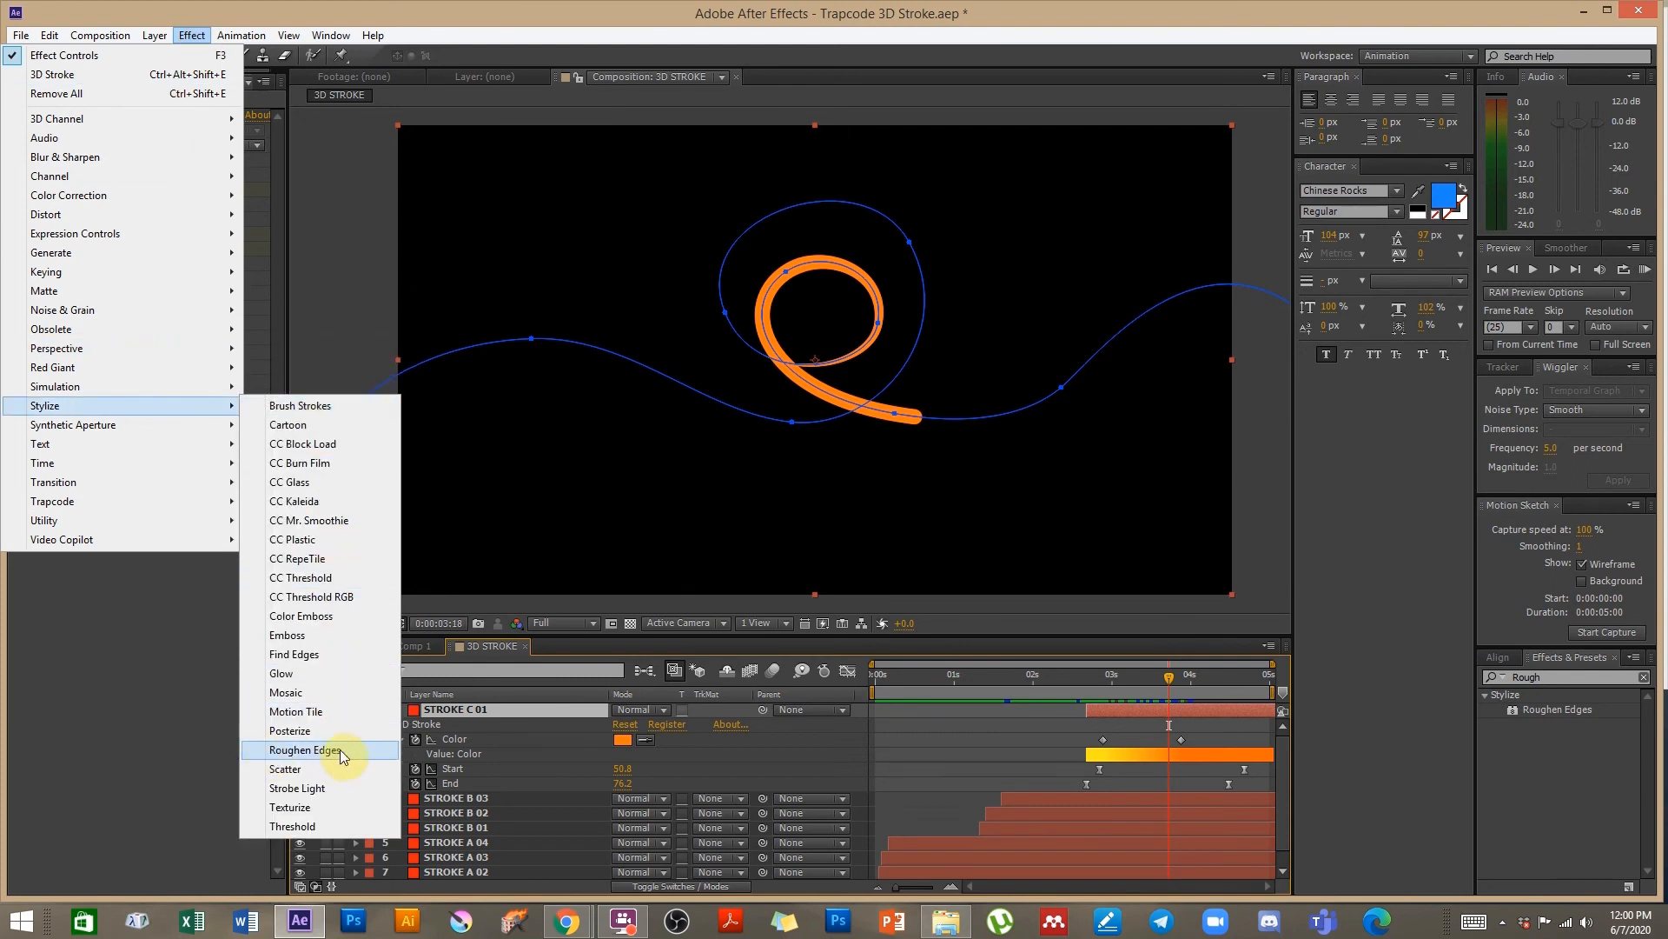
left_click(1593, 726)
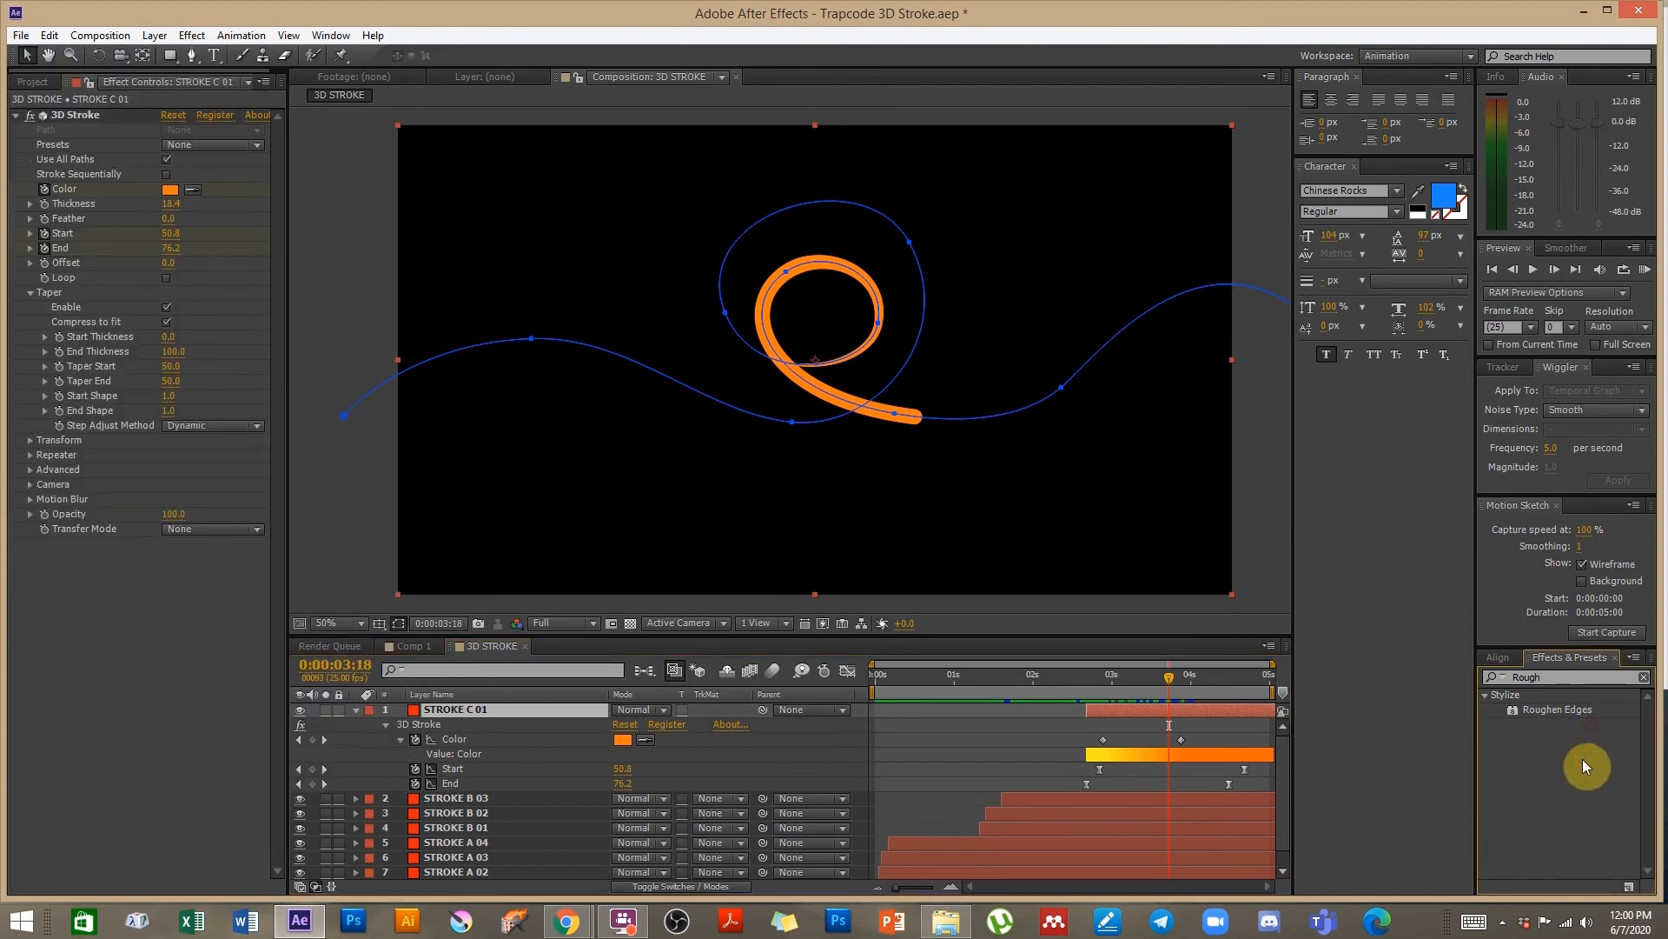
left_click(1547, 711)
mouse_move(1546, 711)
left_mouse_down()
mouse_move(892, 843)
mouse_move(520, 782)
mouse_move(478, 712)
left_mouse_up()
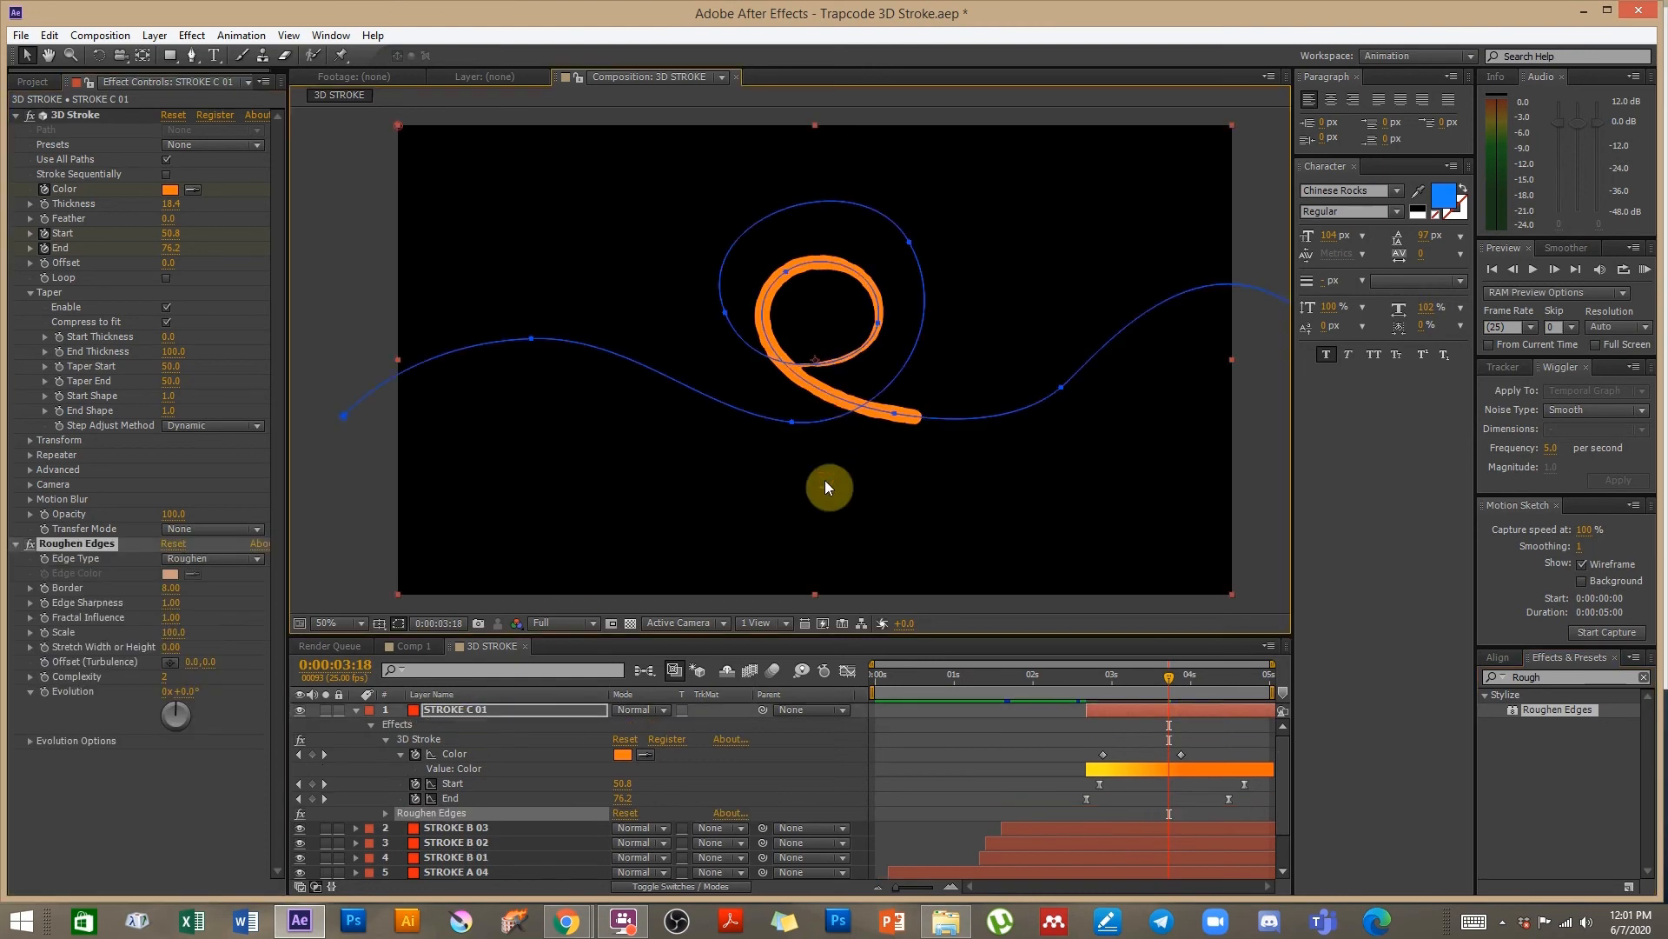
Step: Compare the STROKE C 01 stroke up close with Roughen Edges disabled and enabled
key("period")
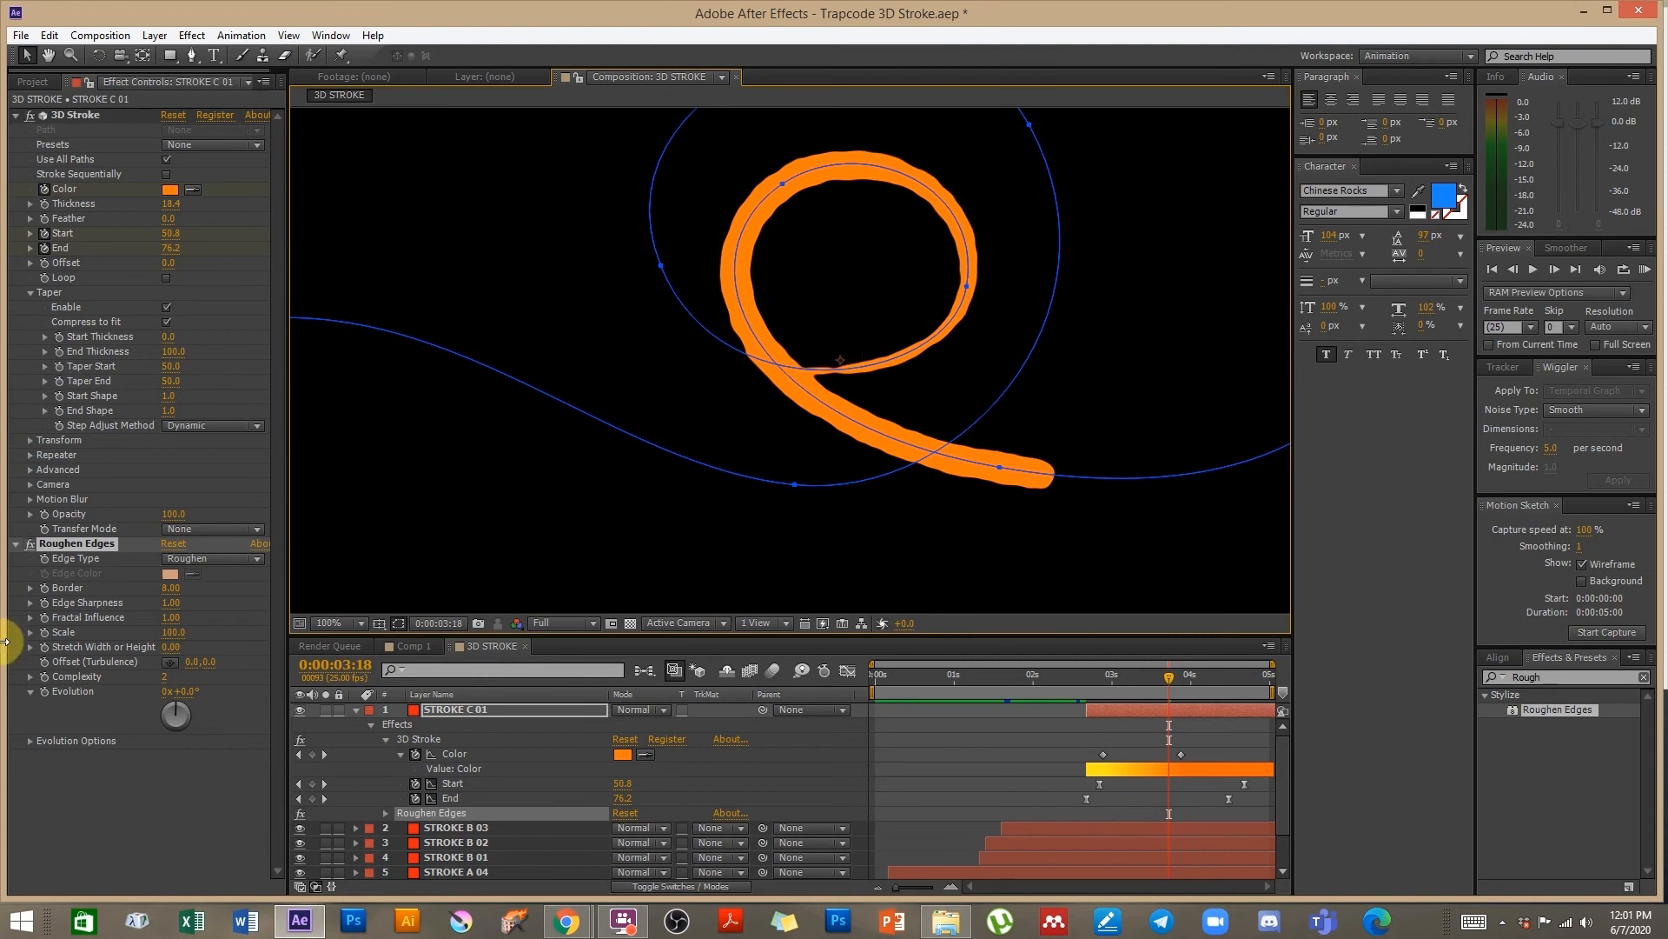
left_click(30, 545)
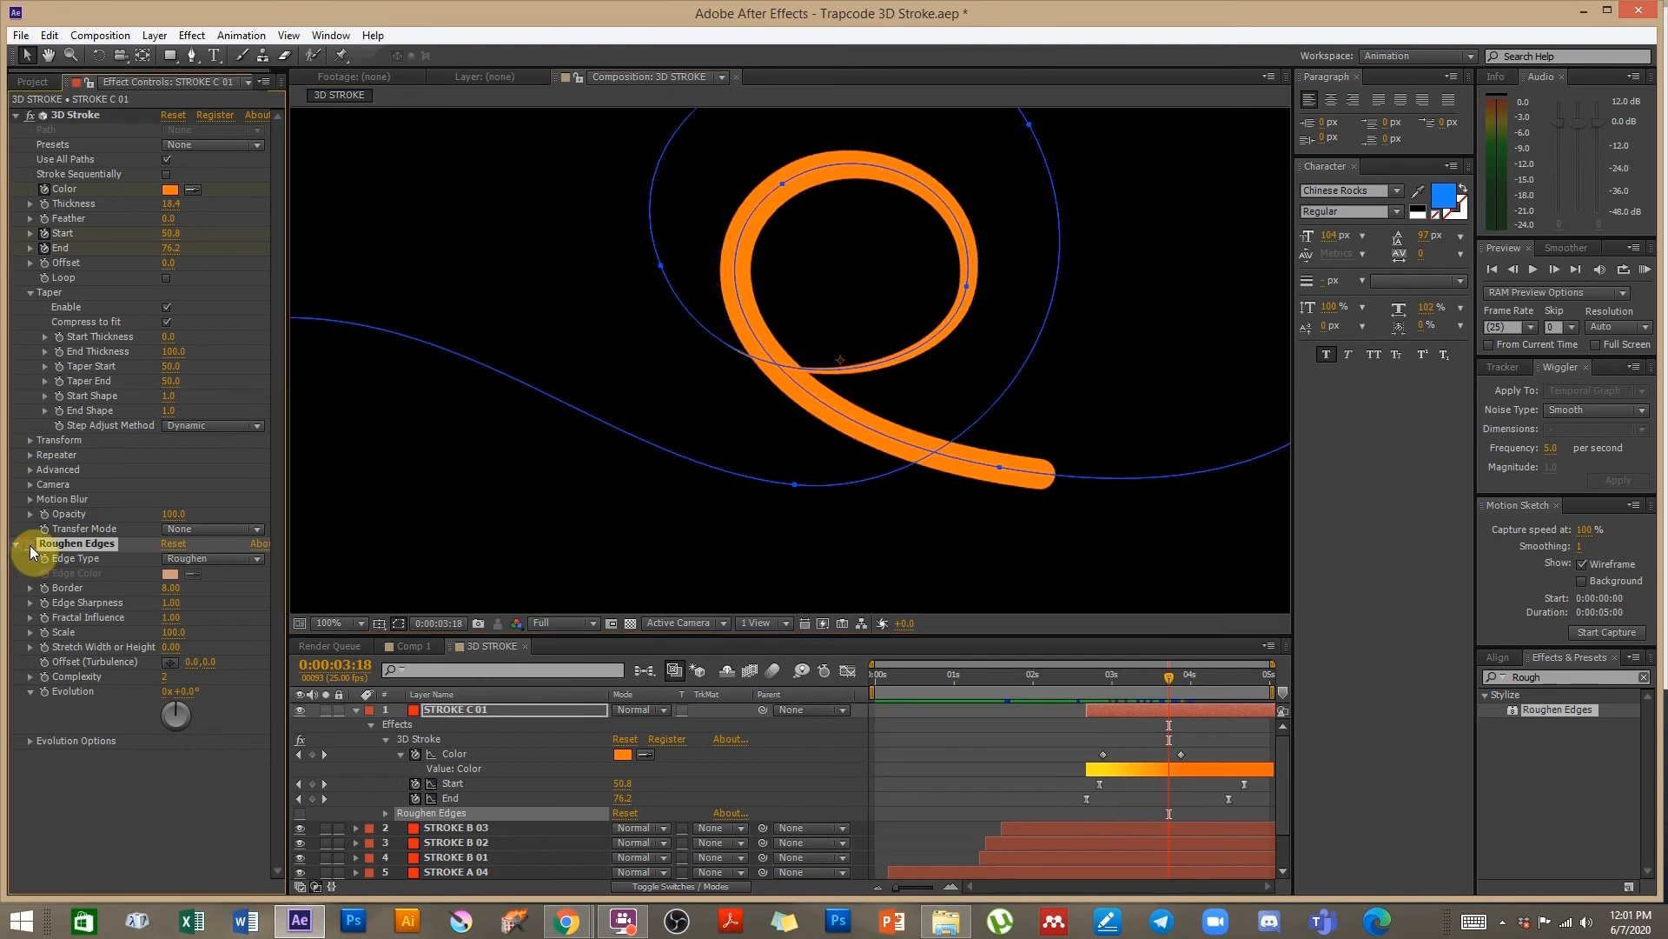
left_click(30, 544)
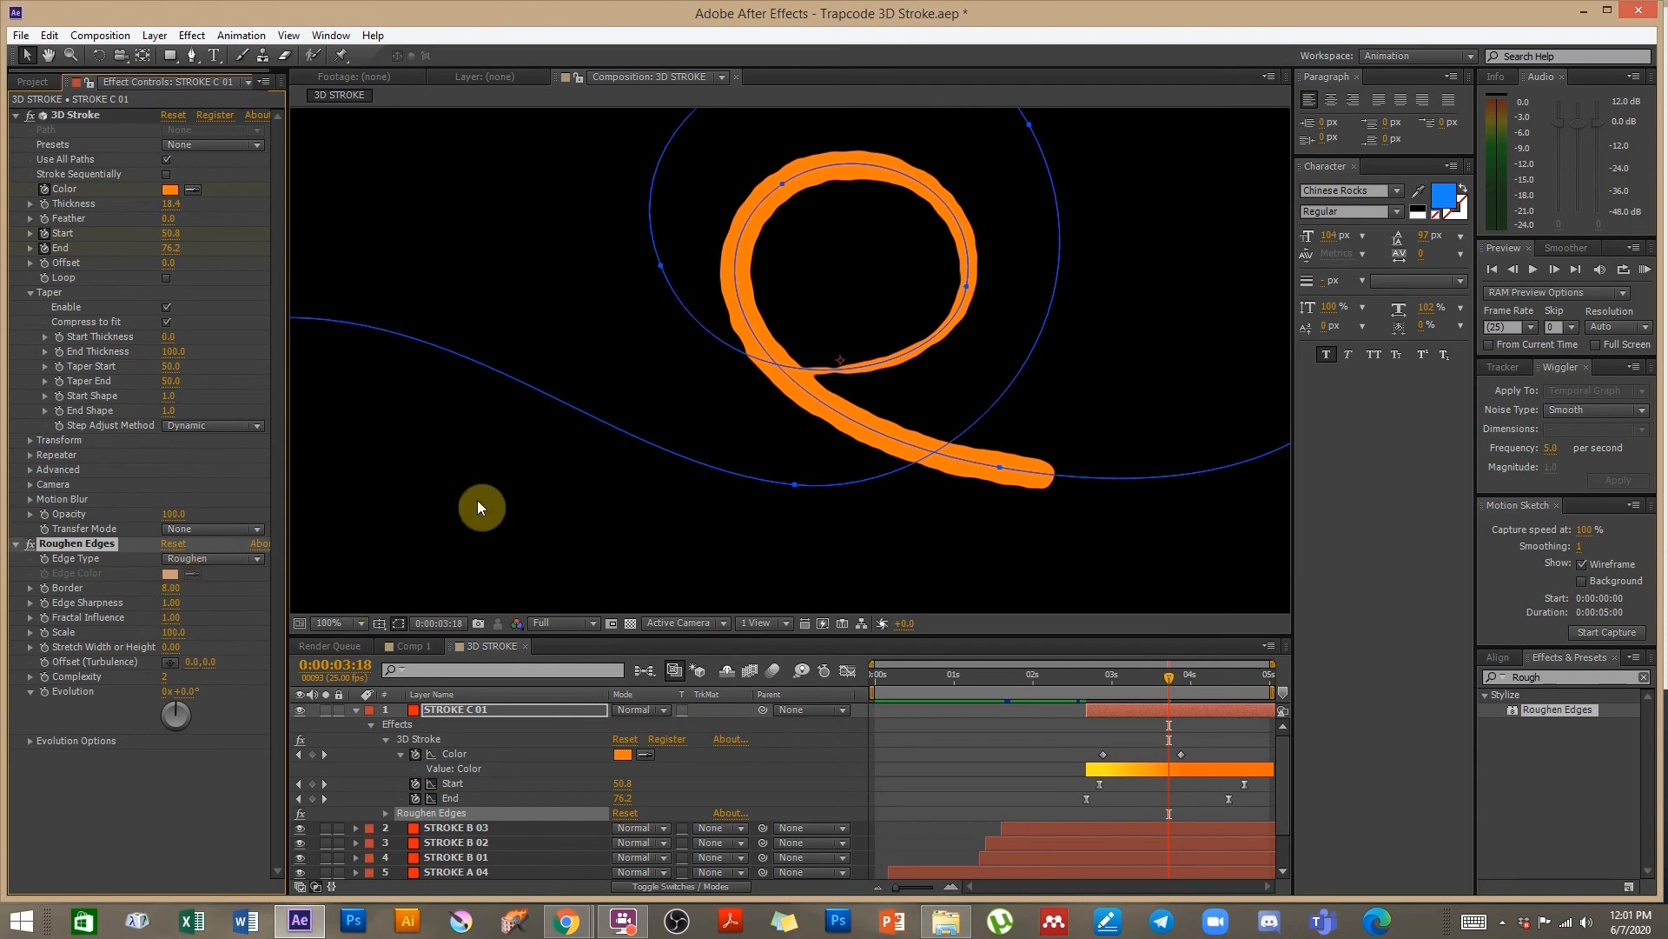
Step: Try Roughen Edges with Edge Sharpness 0.28, Fractal Influence 0 and Scale 213, and undo these trial changes
mouse_move(245, 617)
left_mouse_down()
mouse_move(169, 632)
mouse_move(260, 626)
mouse_move(267, 594)
mouse_move(431, 587)
mouse_move(124, 617)
mouse_move(223, 633)
mouse_move(172, 626)
mouse_move(939, 623)
left_mouse_up()
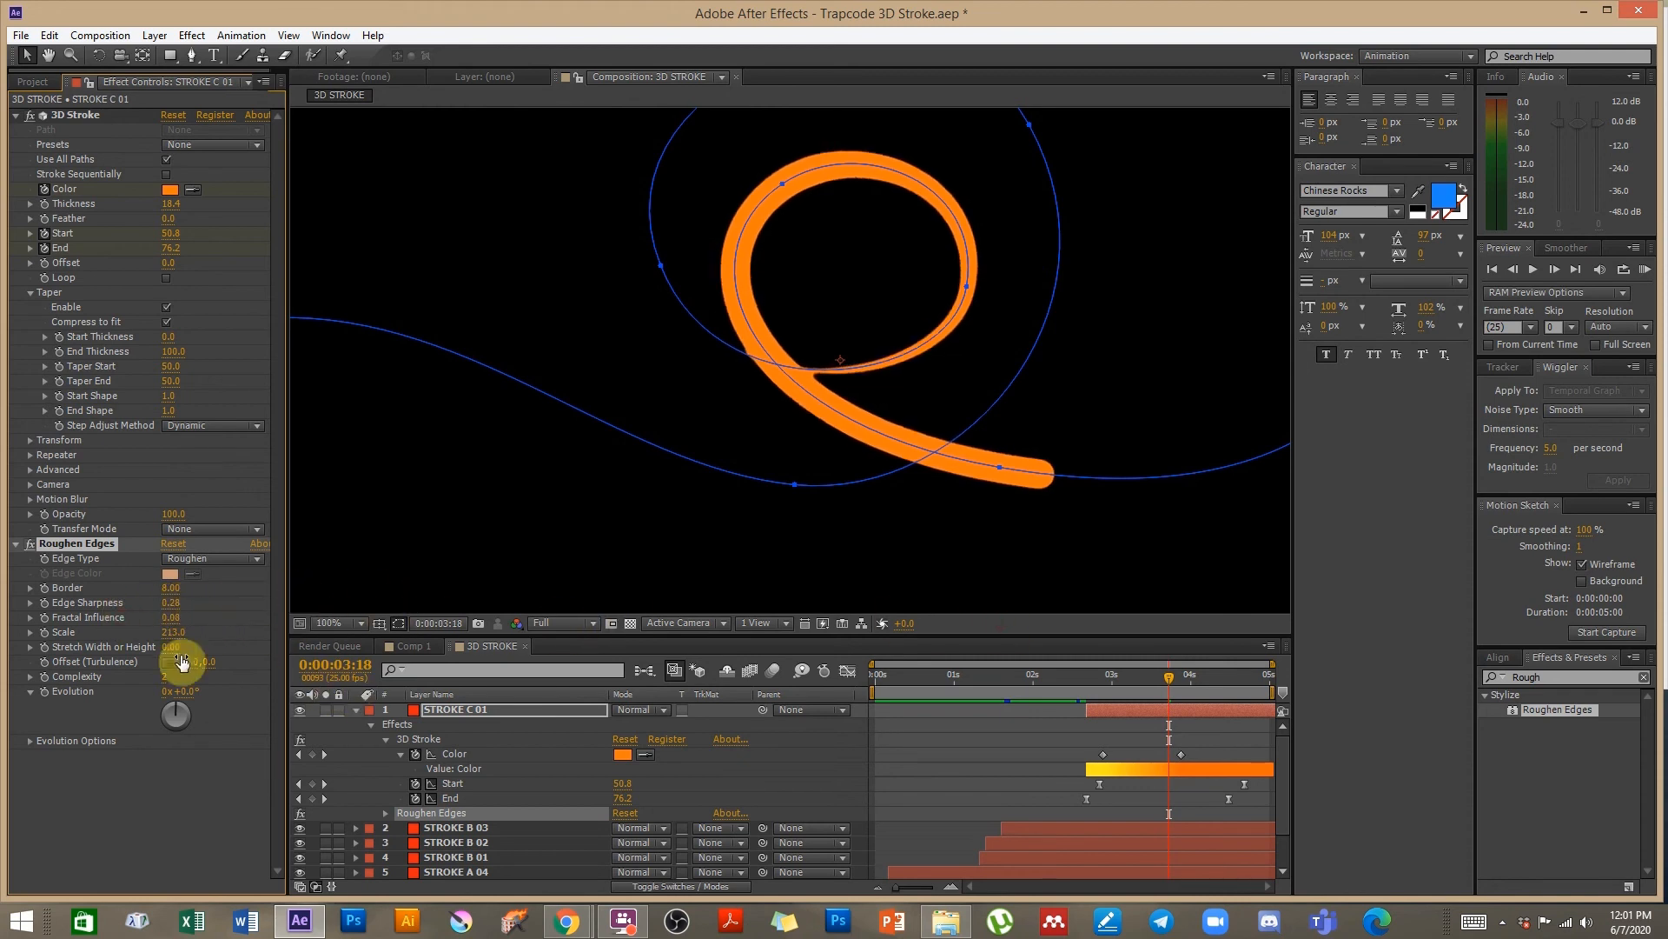
key("ctrl+z")
key("ctrl+z")
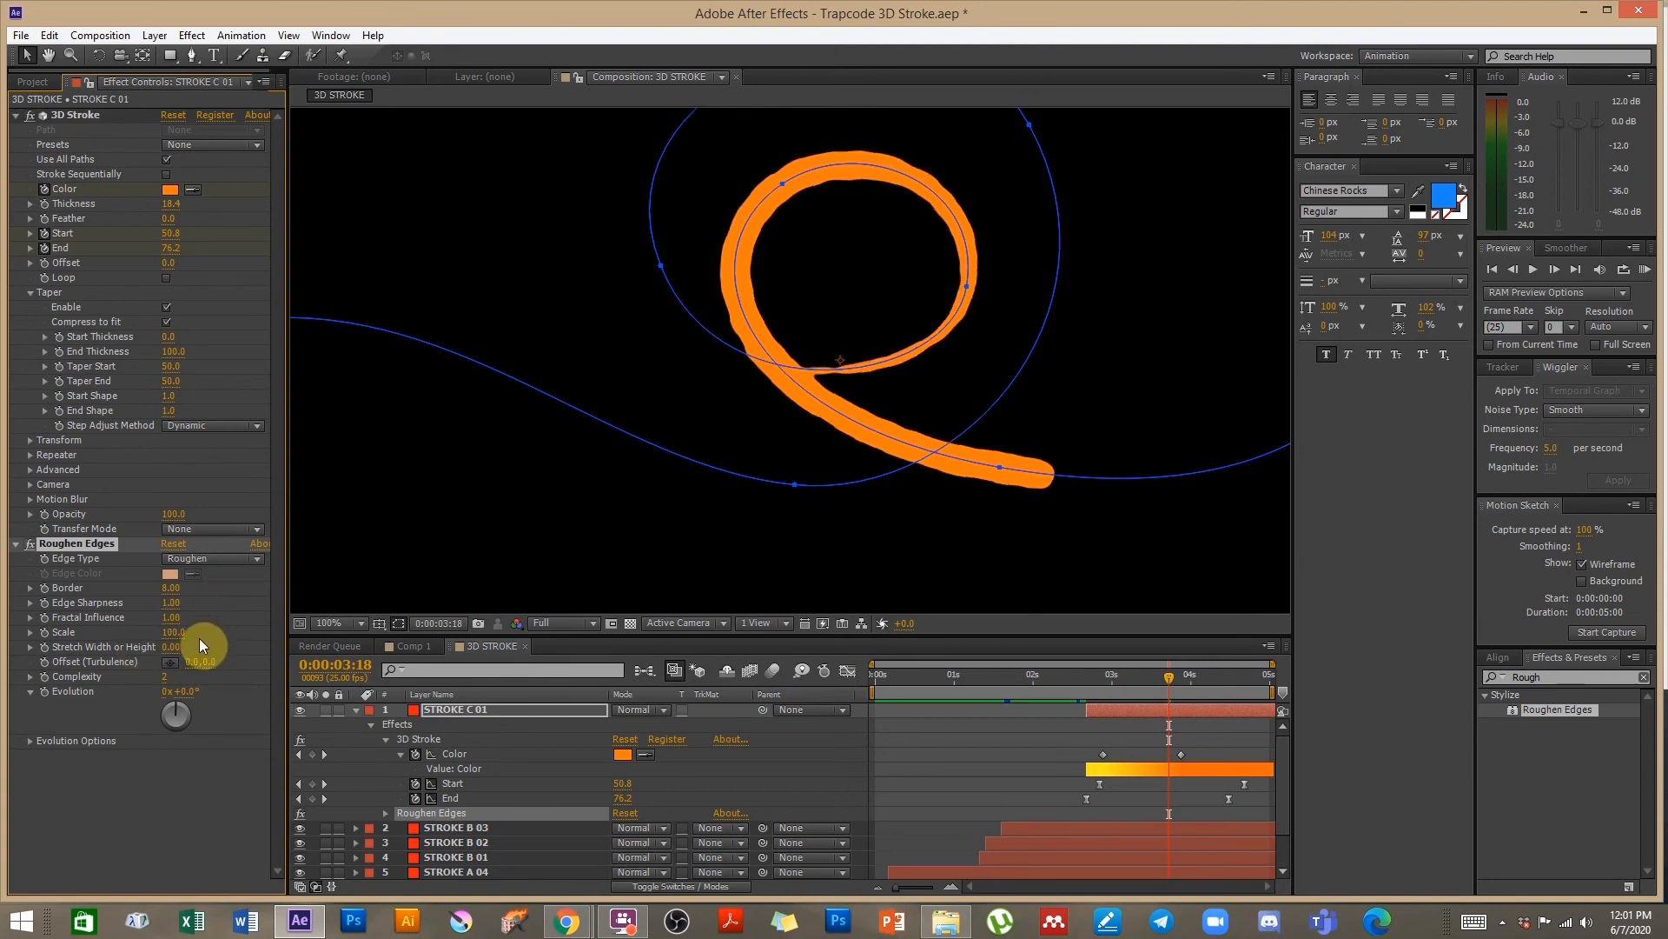
key("ctrl+z")
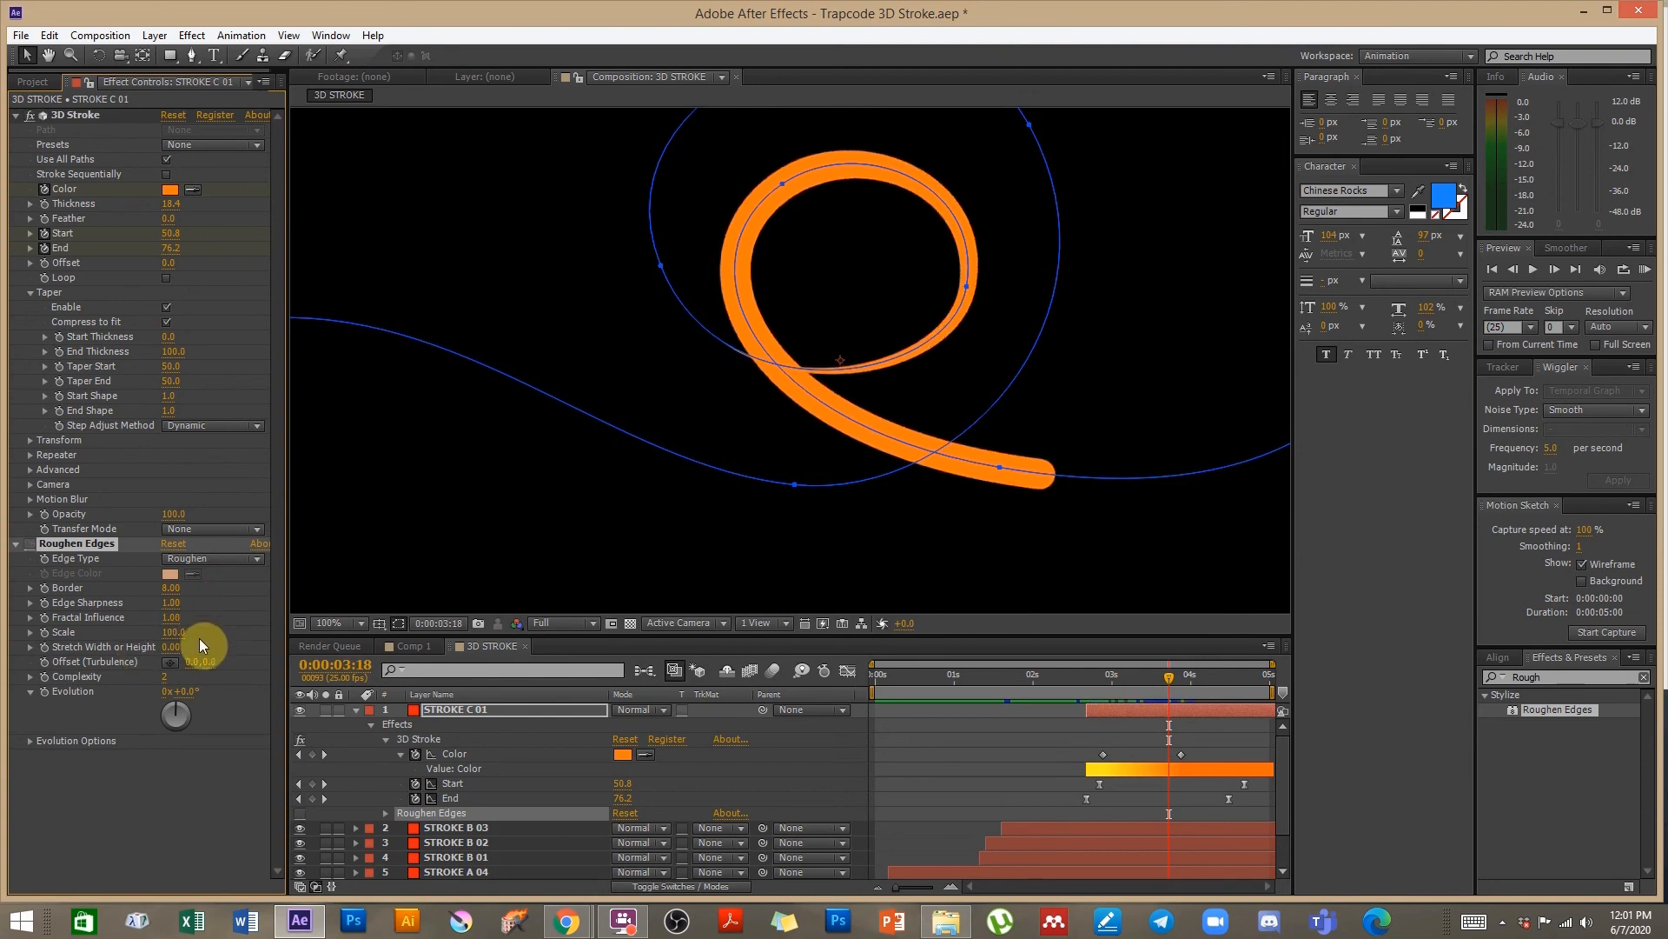
key("ctrl+shift+z")
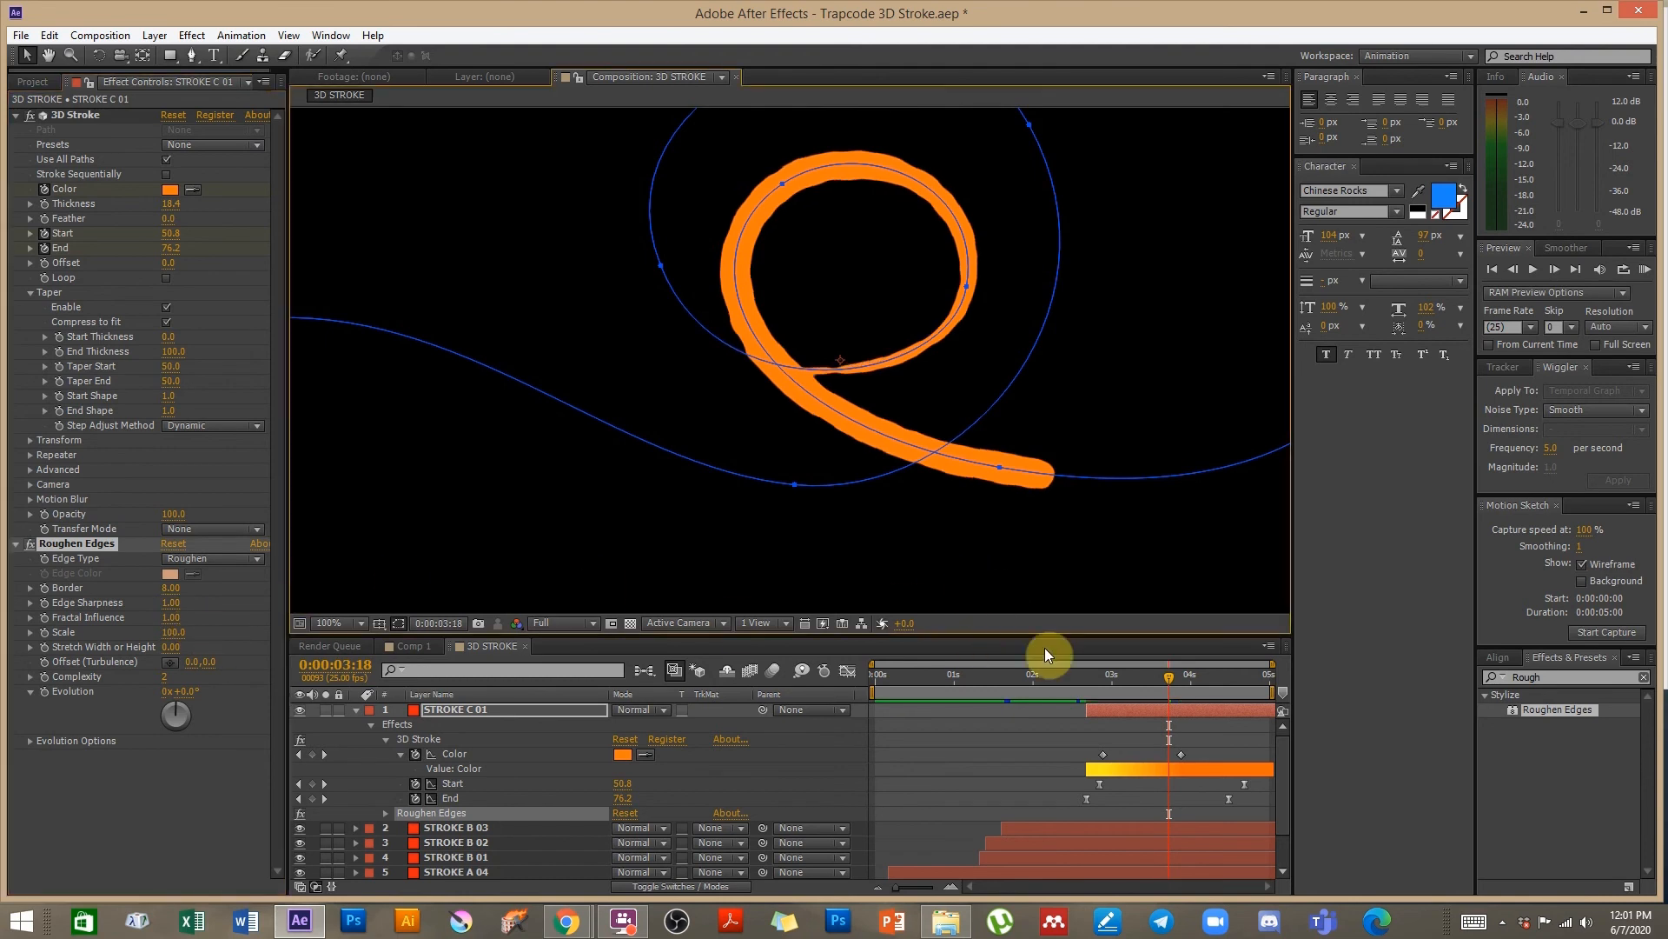
Step: Show the frame at 0:00:03:13 and set the Roughen Edges Scale to 83
mouse_move(1105, 675)
left_mouse_down()
mouse_move(1150, 671)
mouse_move(1114, 673)
left_mouse_up()
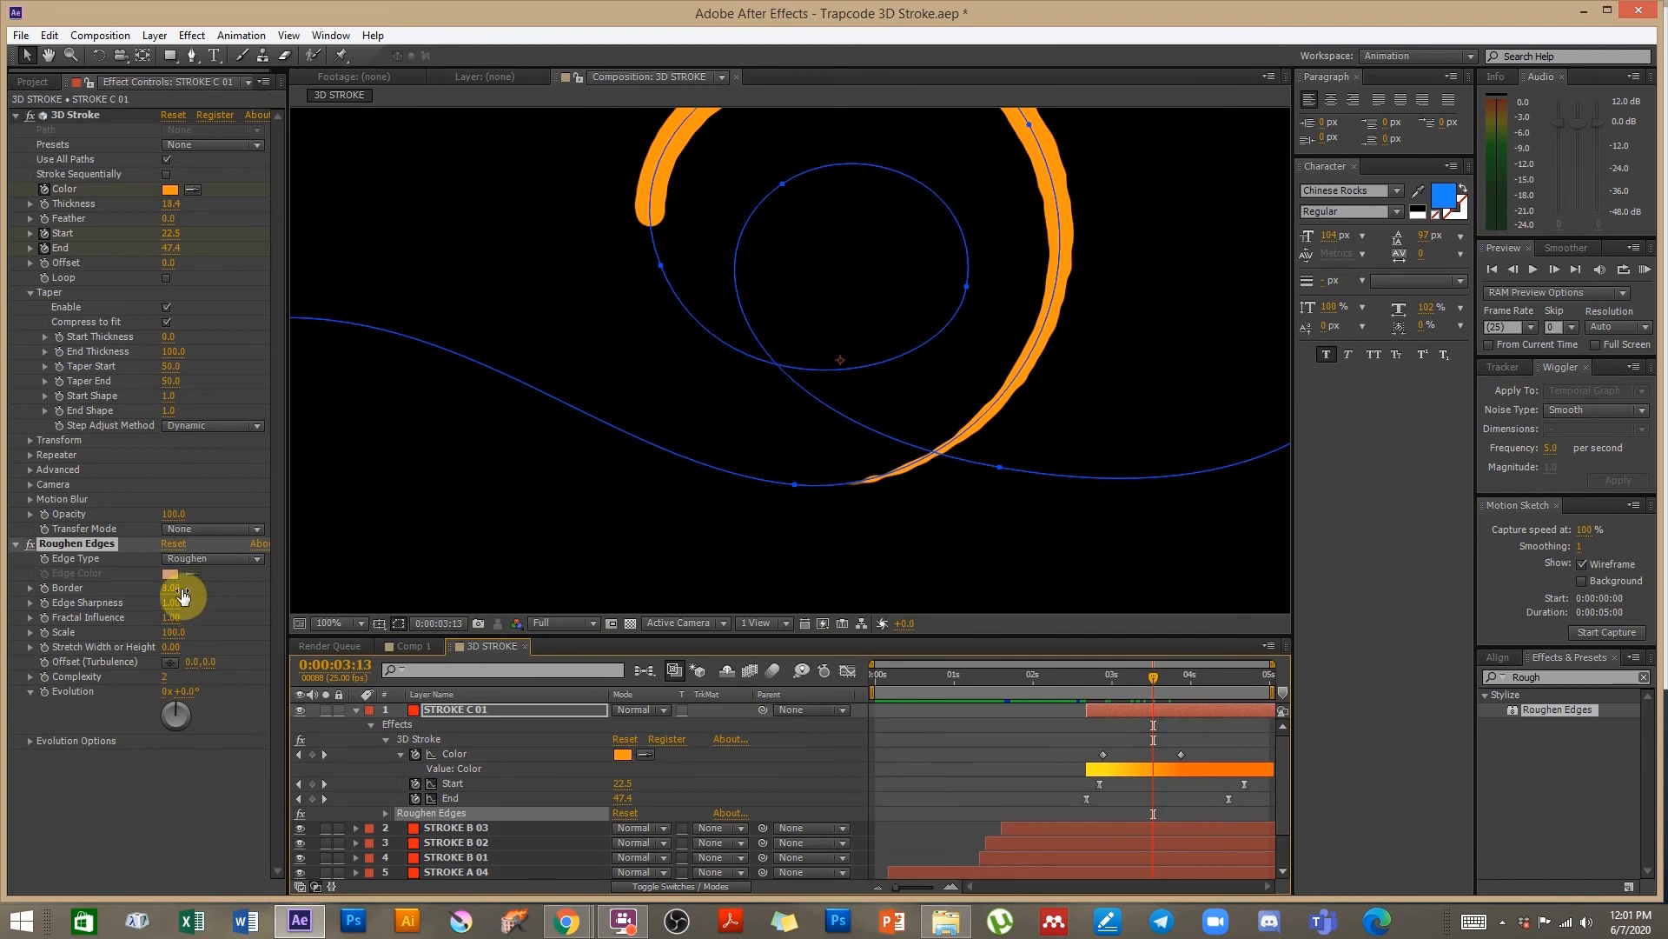
mouse_move(179, 638)
left_mouse_down()
mouse_move(223, 637)
mouse_move(143, 620)
mouse_move(262, 600)
left_mouse_up()
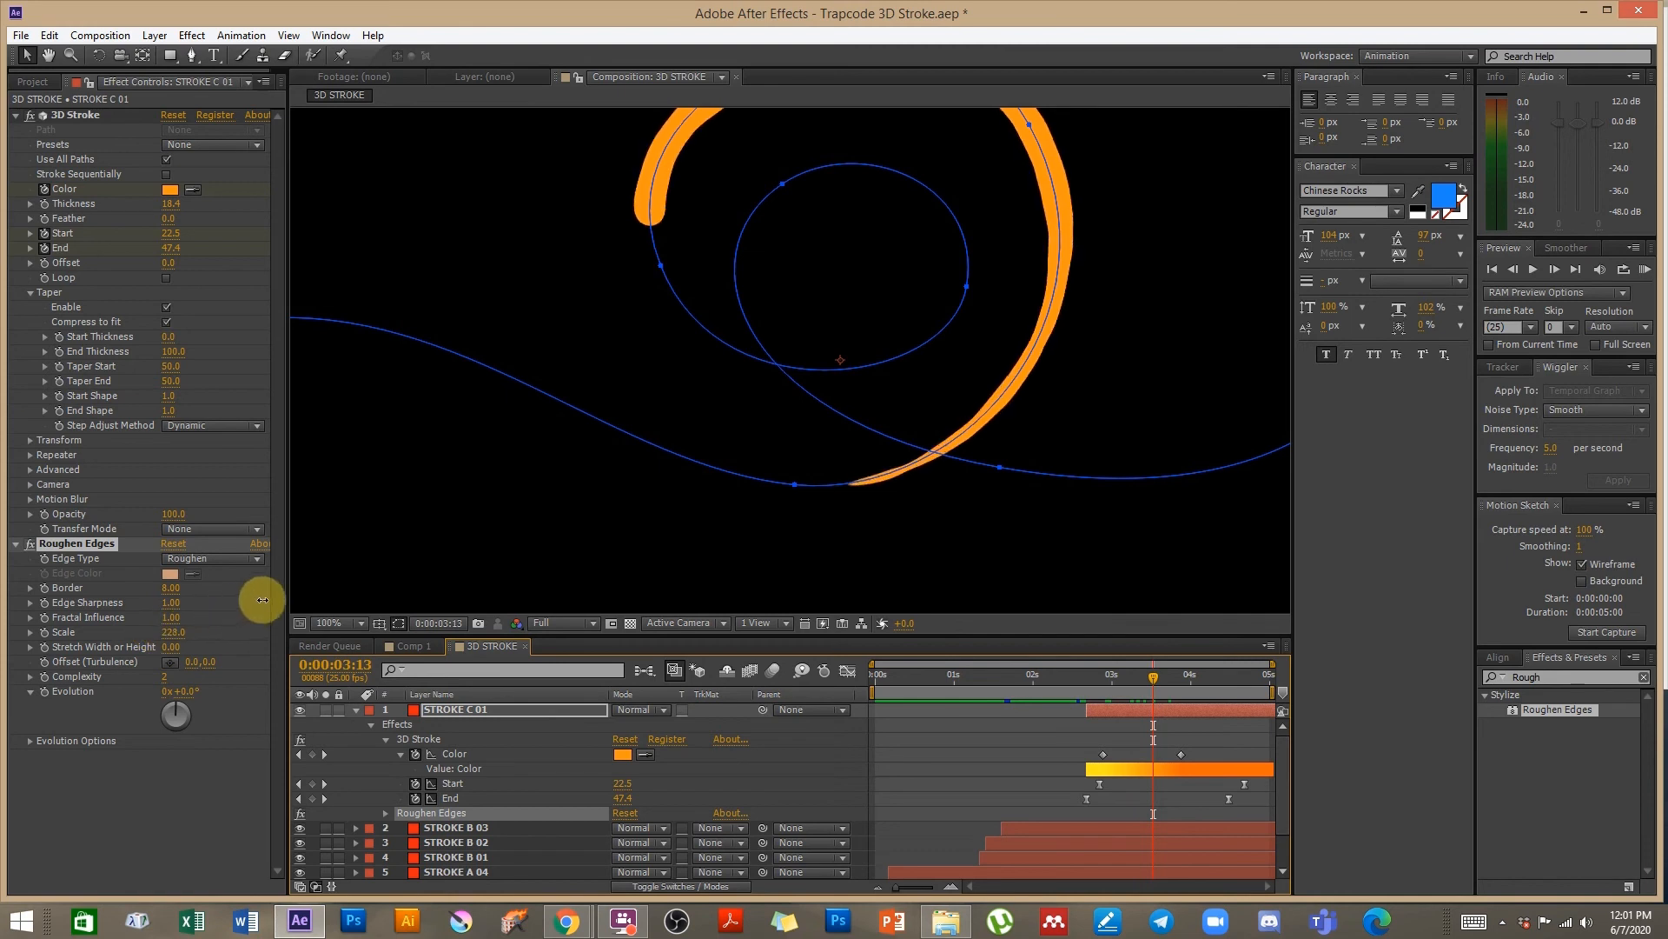
mouse_move(190, 640)
left_mouse_down()
mouse_move(168, 625)
mouse_move(121, 645)
mouse_move(34, 637)
left_mouse_up()
key("space")
left_click_drag(900, 190, 788, 283)
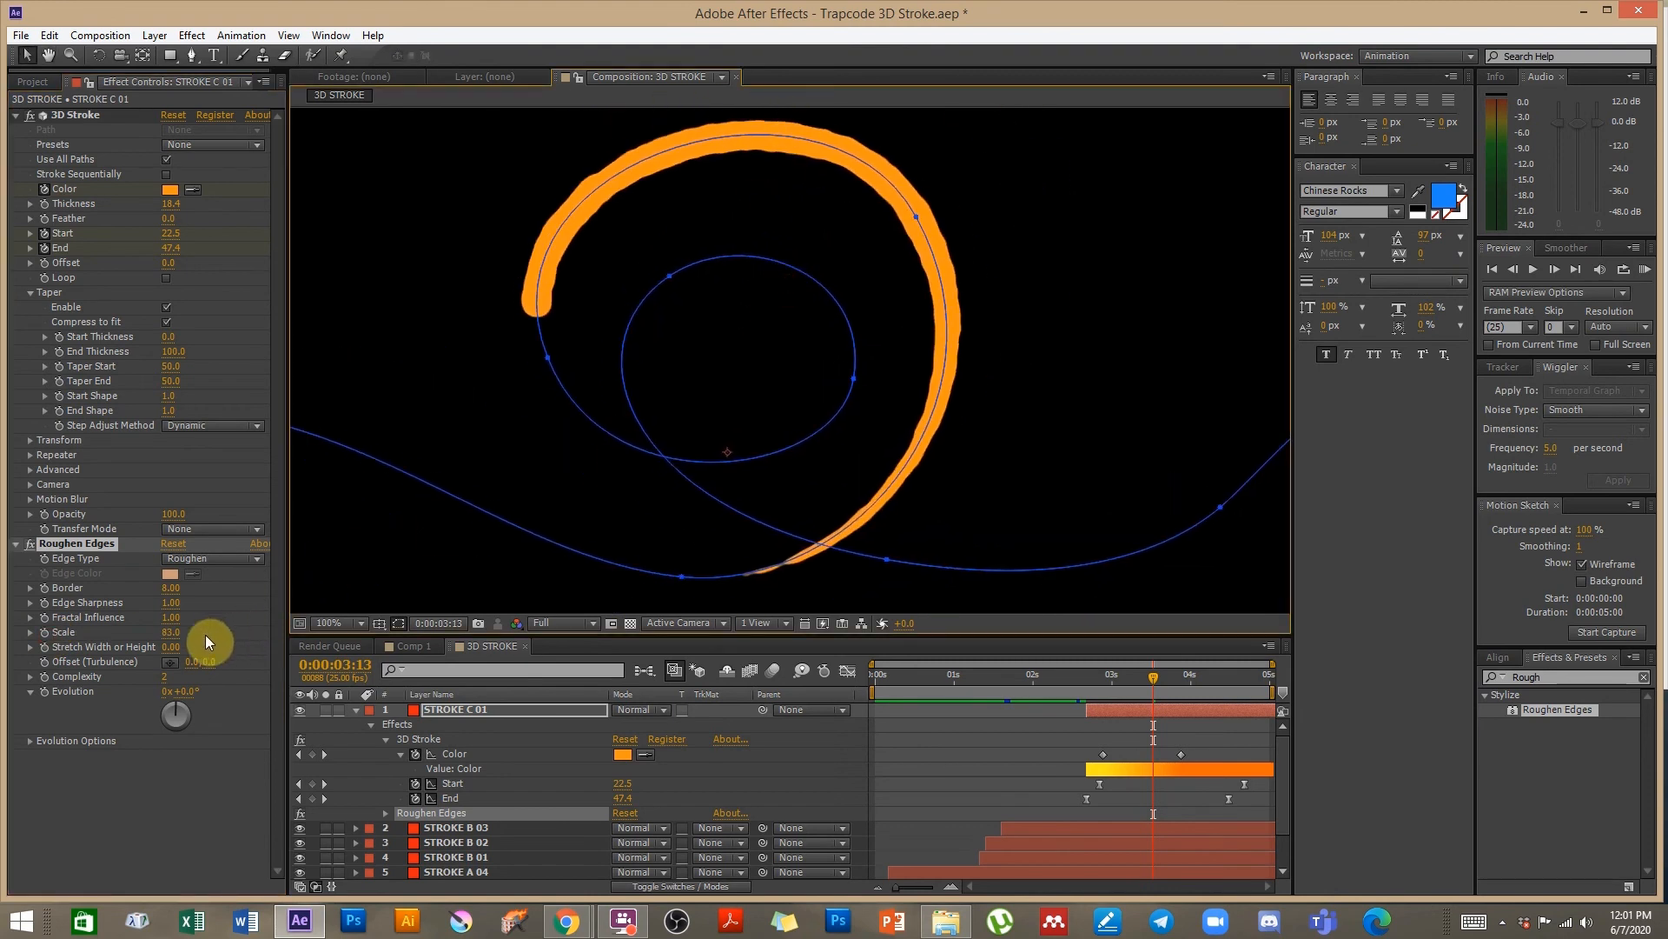
mouse_move(197, 619)
left_mouse_down()
mouse_move(269, 608)
mouse_move(152, 608)
mouse_move(298, 580)
left_mouse_up()
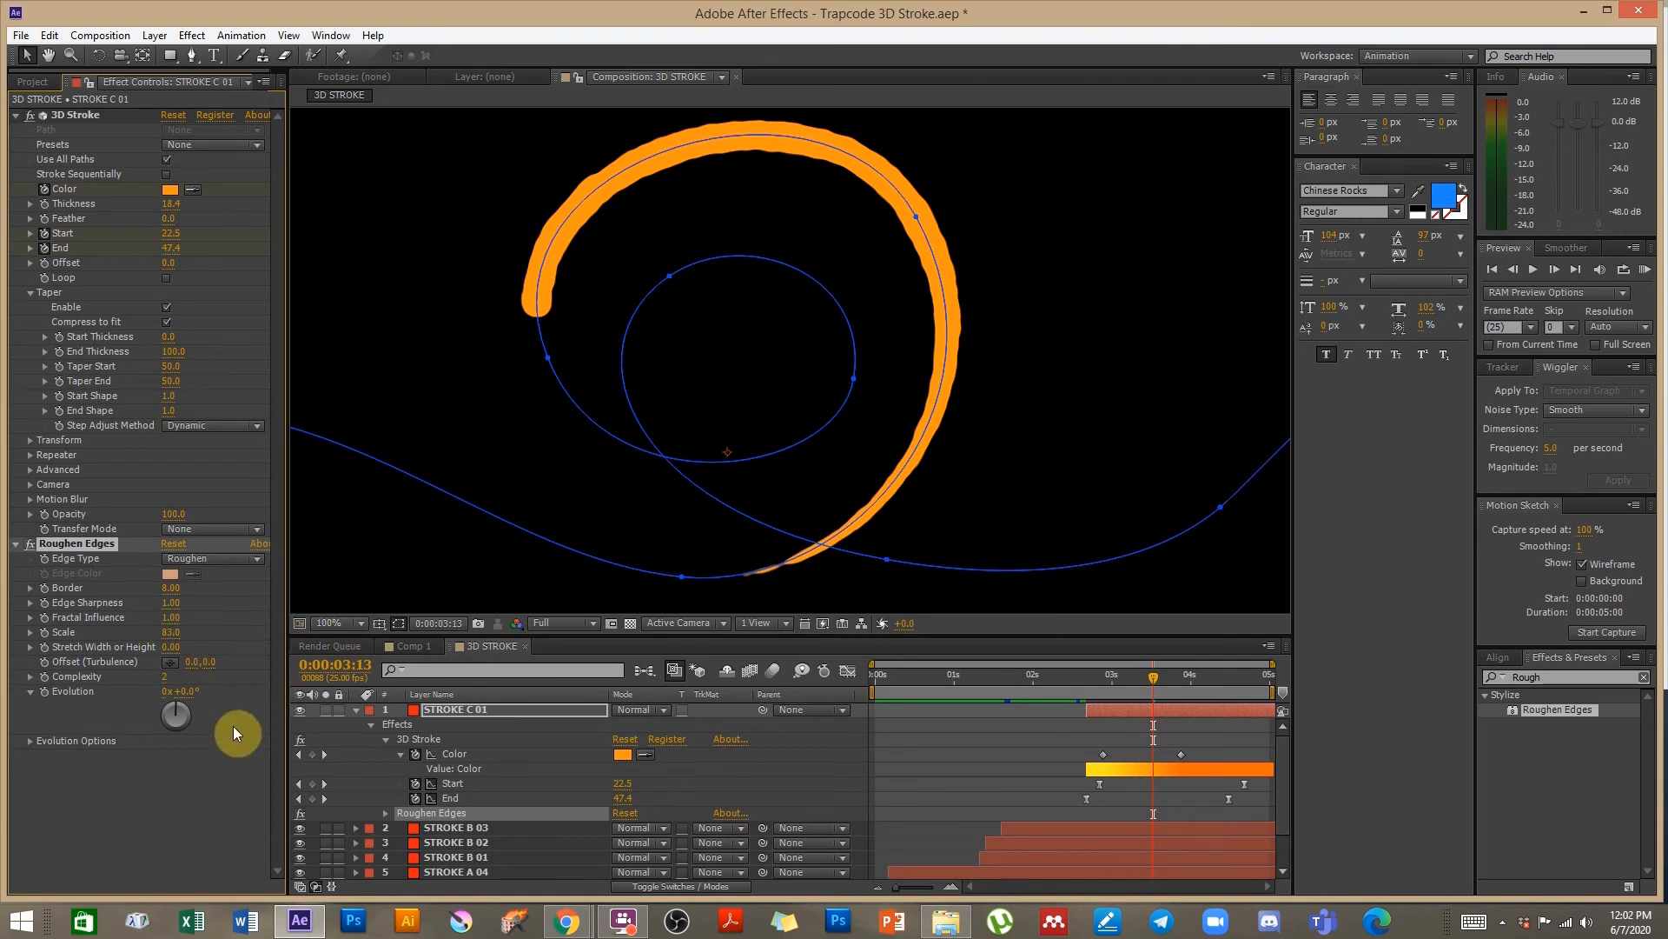
Step: Try a Roughen Edges Complexity of 10 and inspect the stroke's edge up close
mouse_move(168, 690)
left_mouse_down()
mouse_move(168, 670)
mouse_move(208, 678)
left_mouse_up()
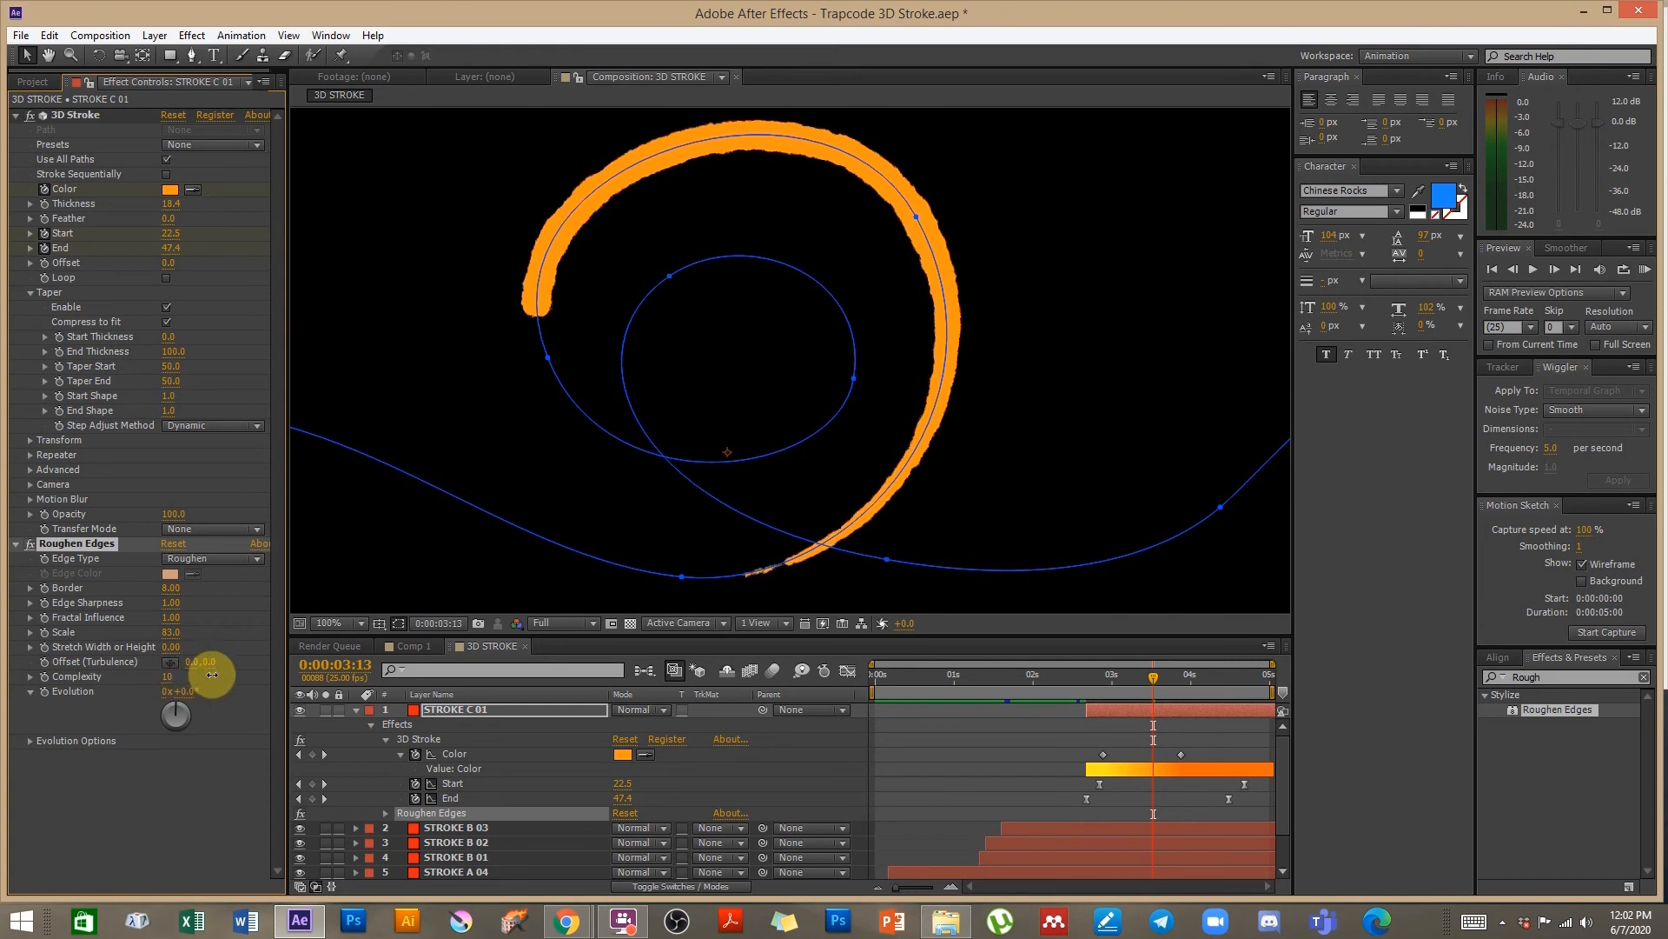
scroll(648, 231, "up", 1)
key("h")
left_click_drag(414, 253, 628, 449)
key("v")
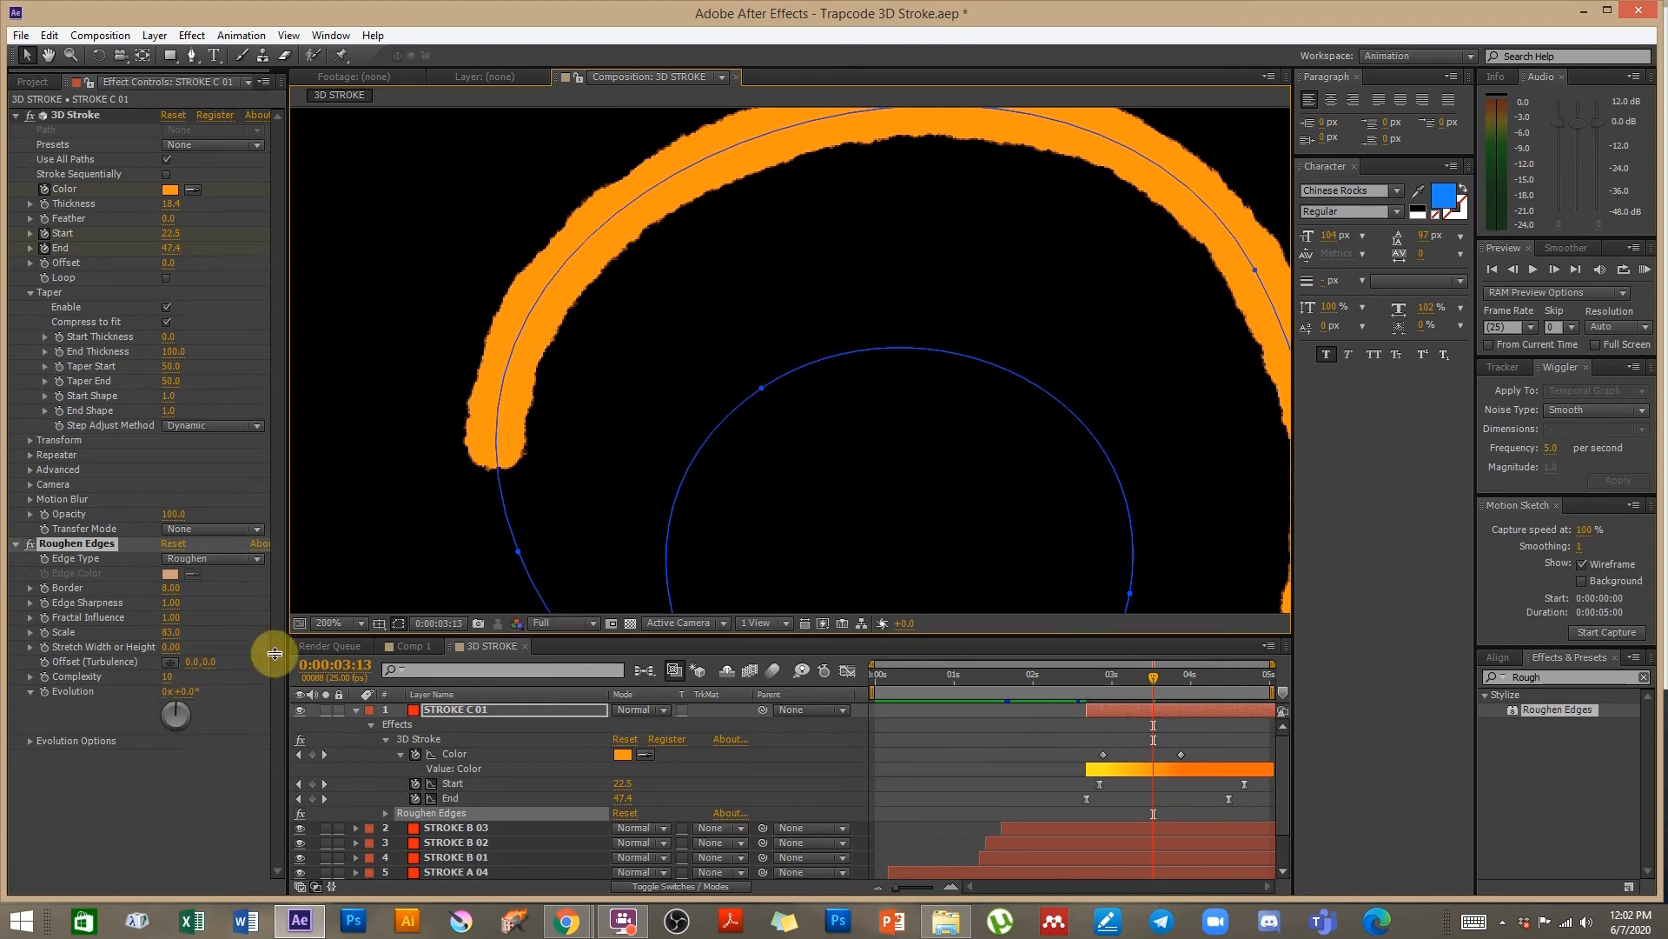
Step: Set the Roughen Edges Complexity to 1 and preview the stroke's motion from 0:00:02:20 to 0:00:03:14
mouse_move(166, 687)
left_mouse_down()
mouse_move(18, 682)
mouse_move(176, 687)
left_mouse_up()
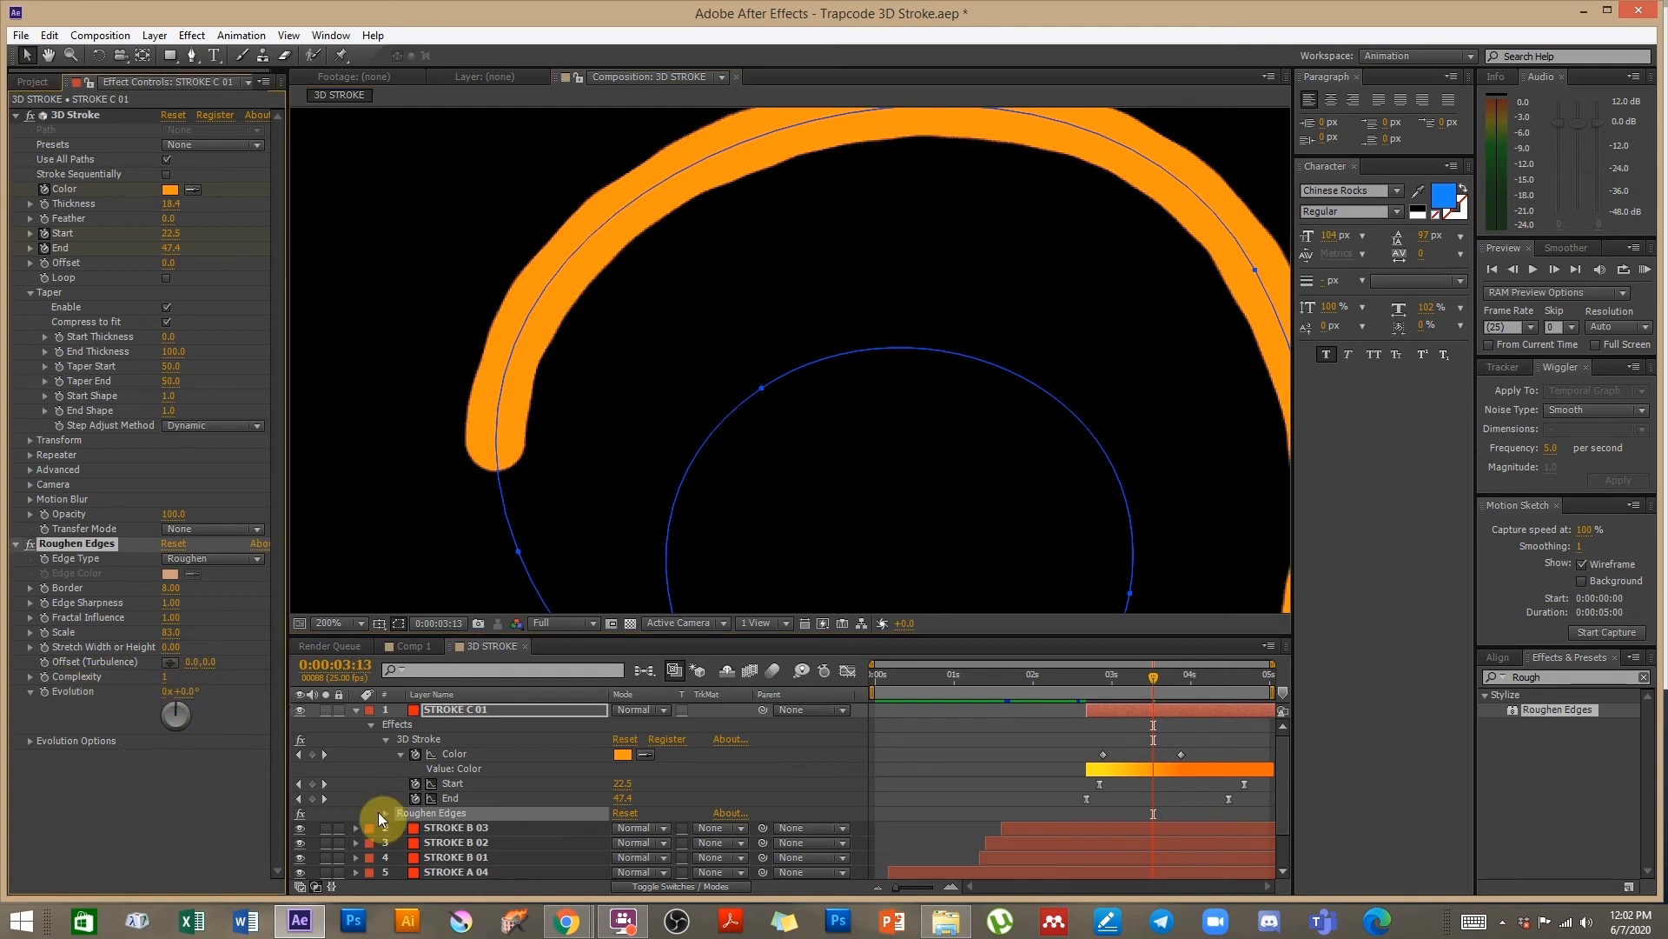
scroll(879, 483, "down", 4)
left_click(1099, 675)
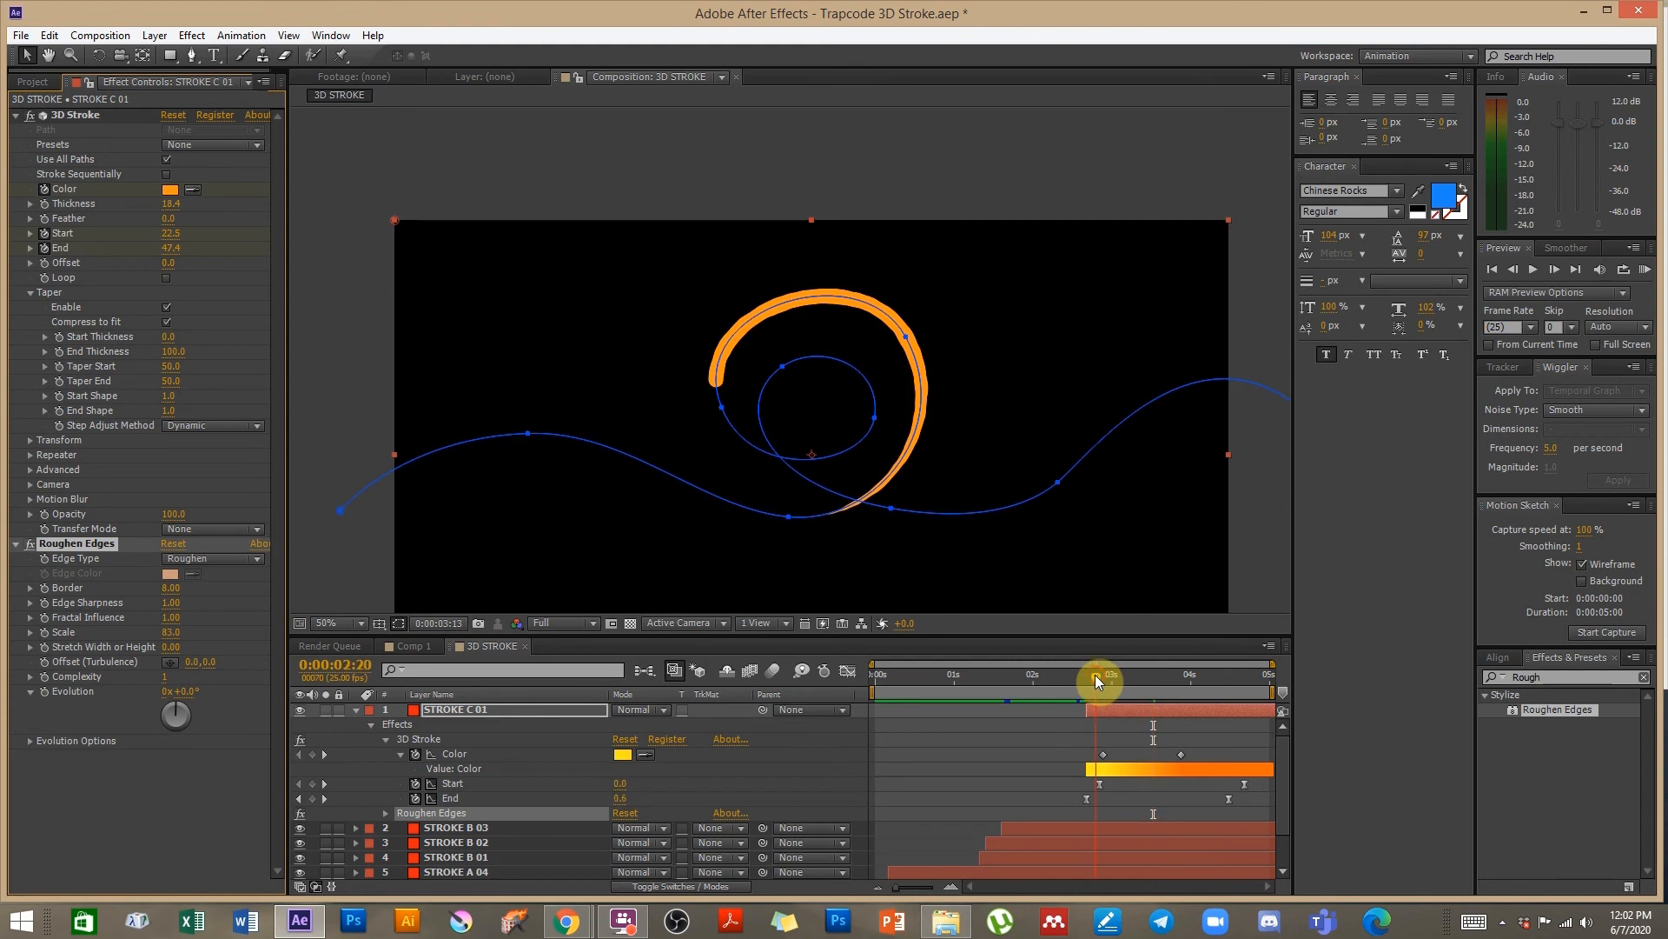
left_click_drag(1110, 679, 1155, 669)
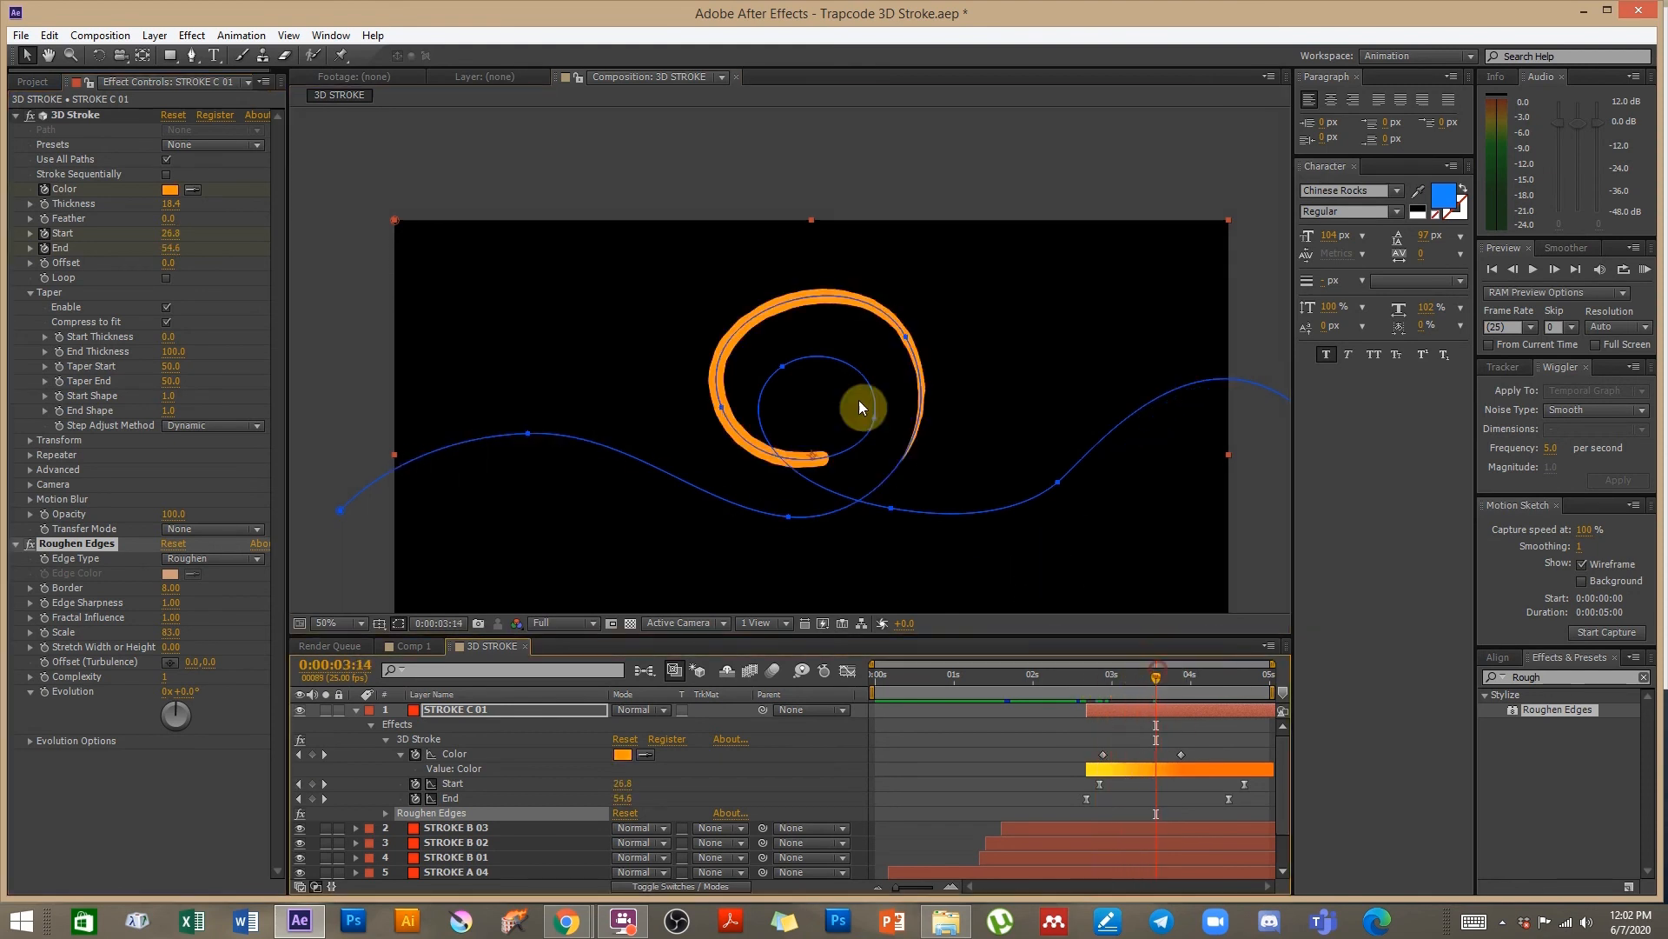
Step: Try the Cut, Rusty and Photocopy edge types in Roughen Edges, vary the Border, and return the type to Roughen
key("h")
left_click_drag(703, 530, 684, 439)
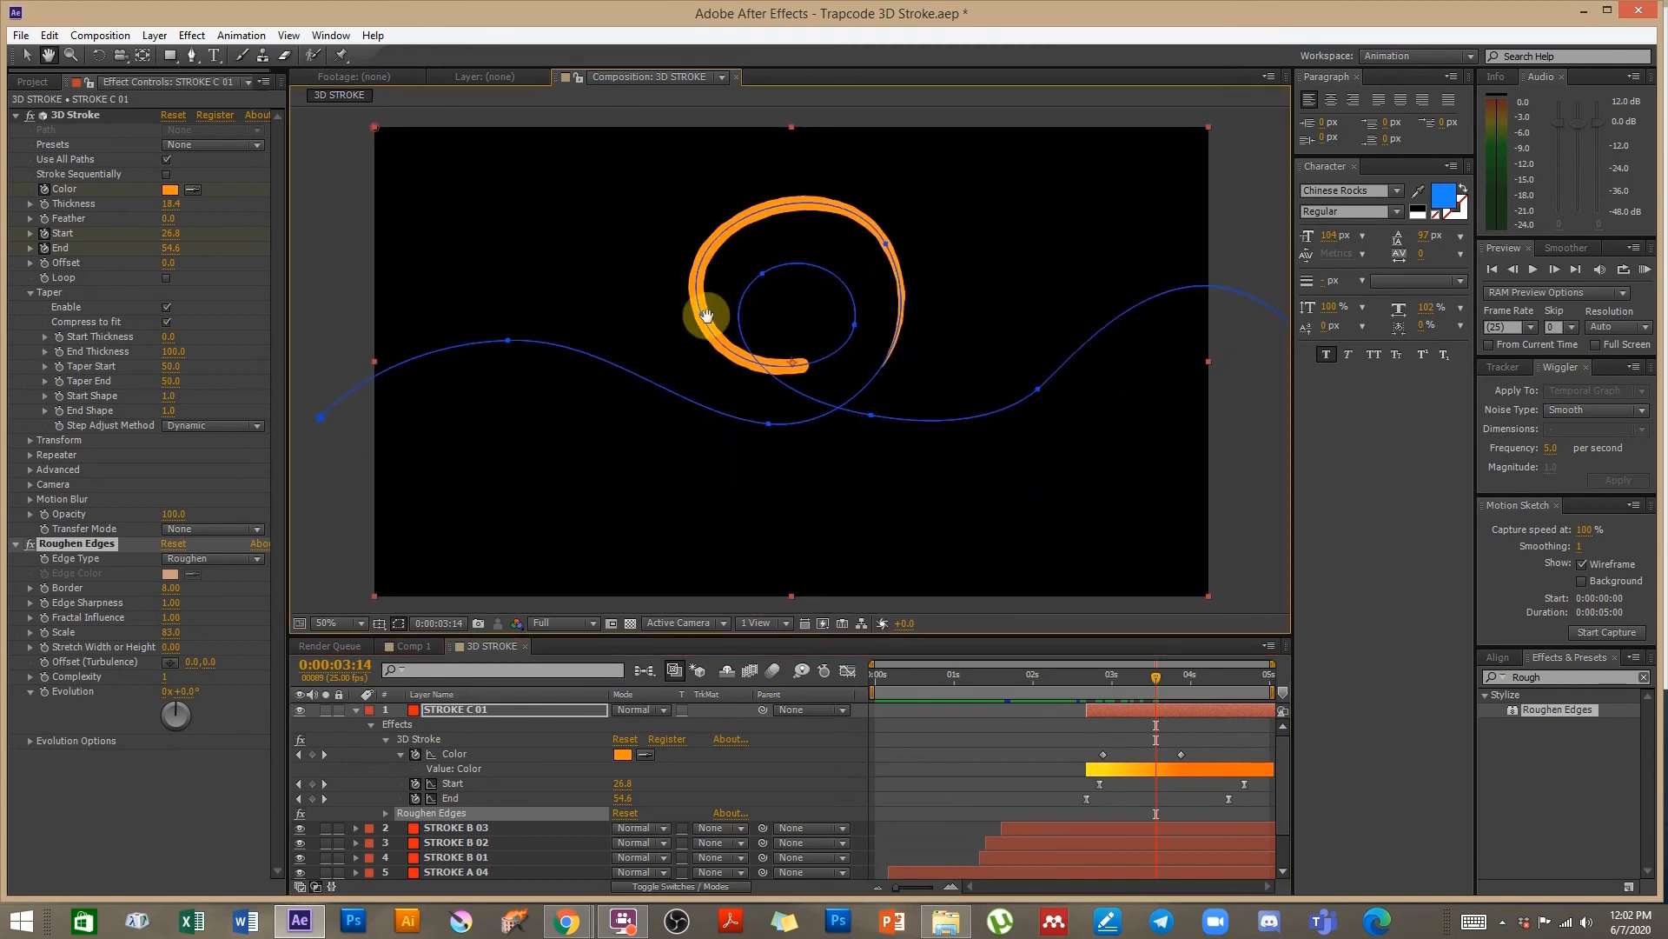
key("v")
left_click(206, 559)
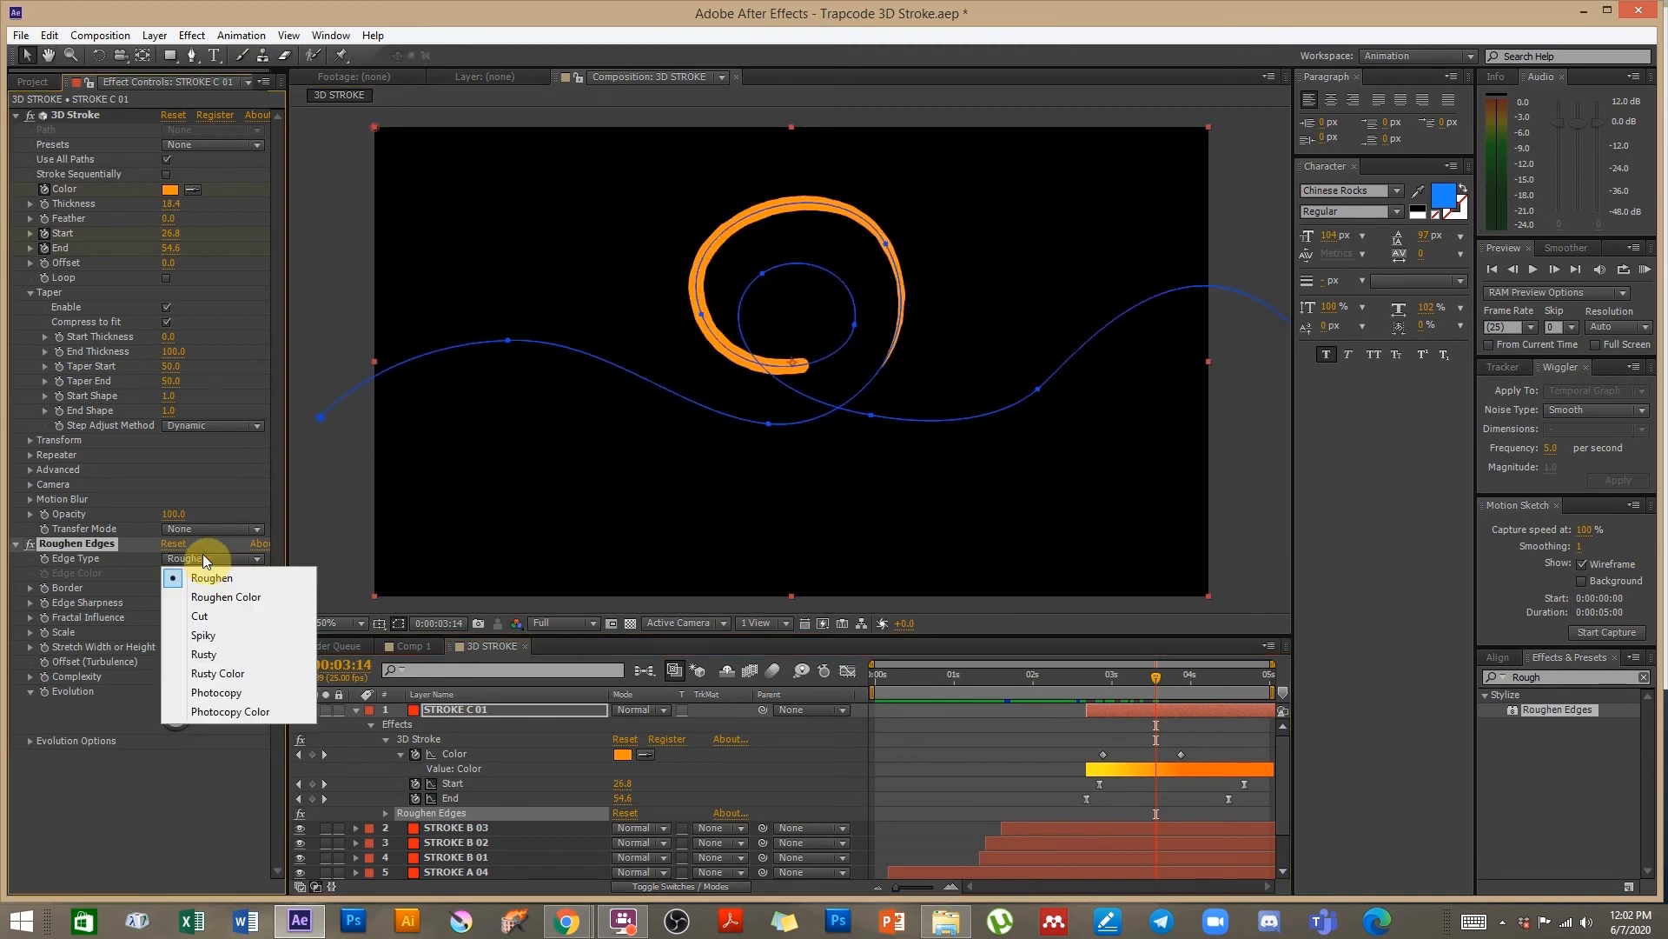
left_click(215, 617)
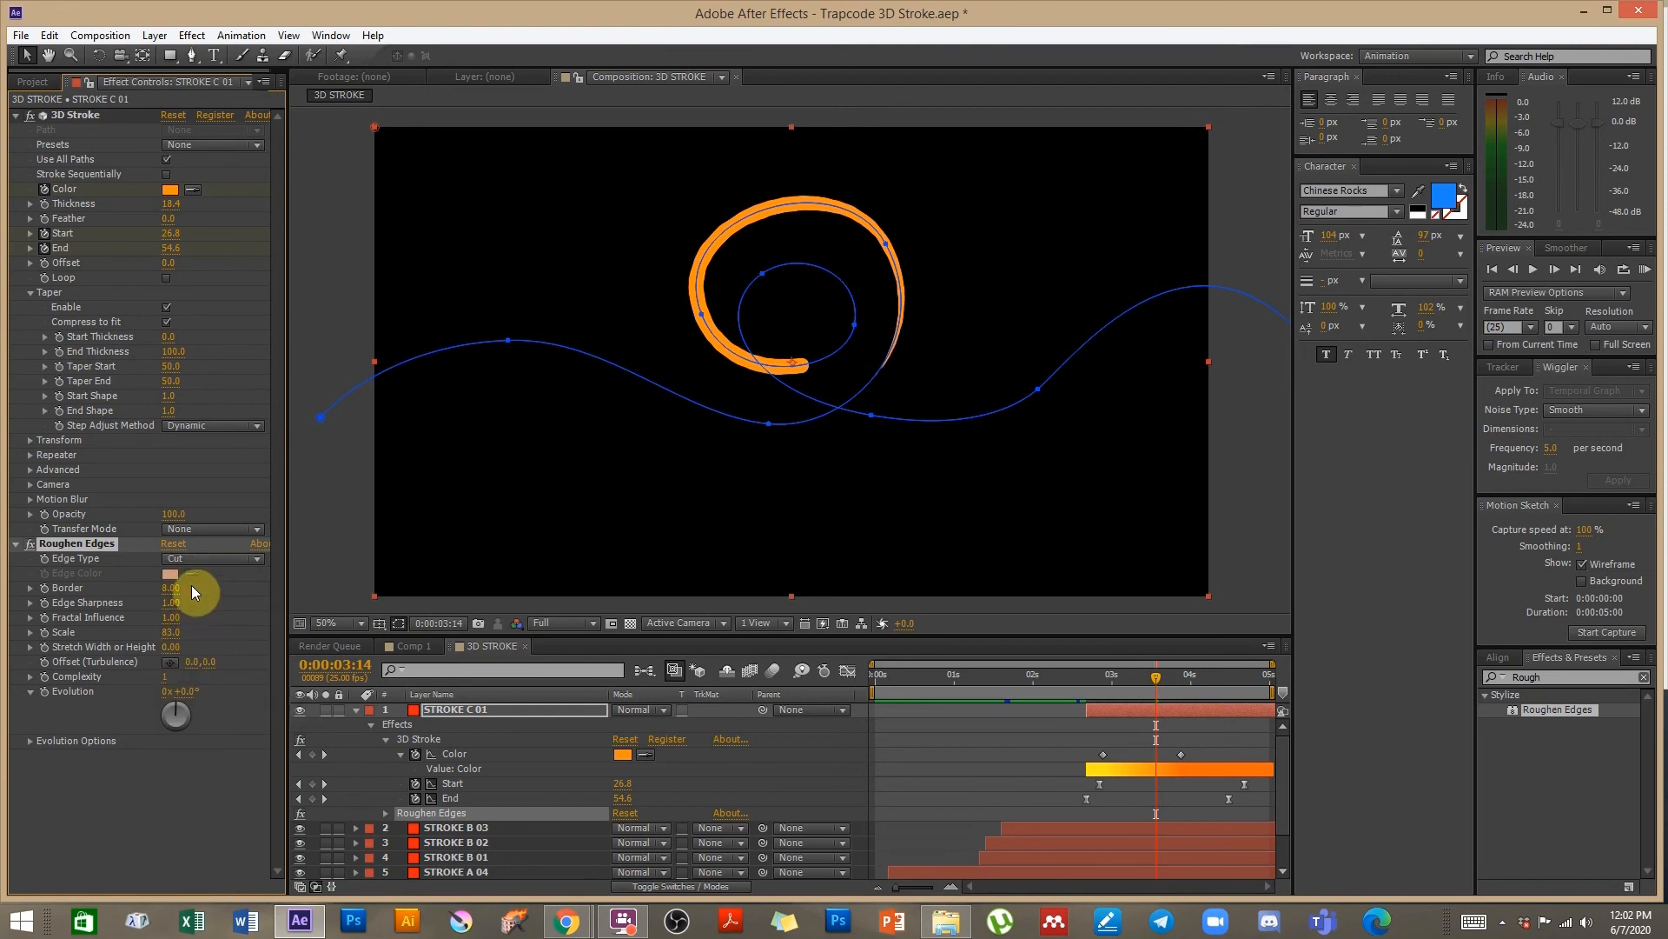
left_click(179, 560)
left_click(217, 660)
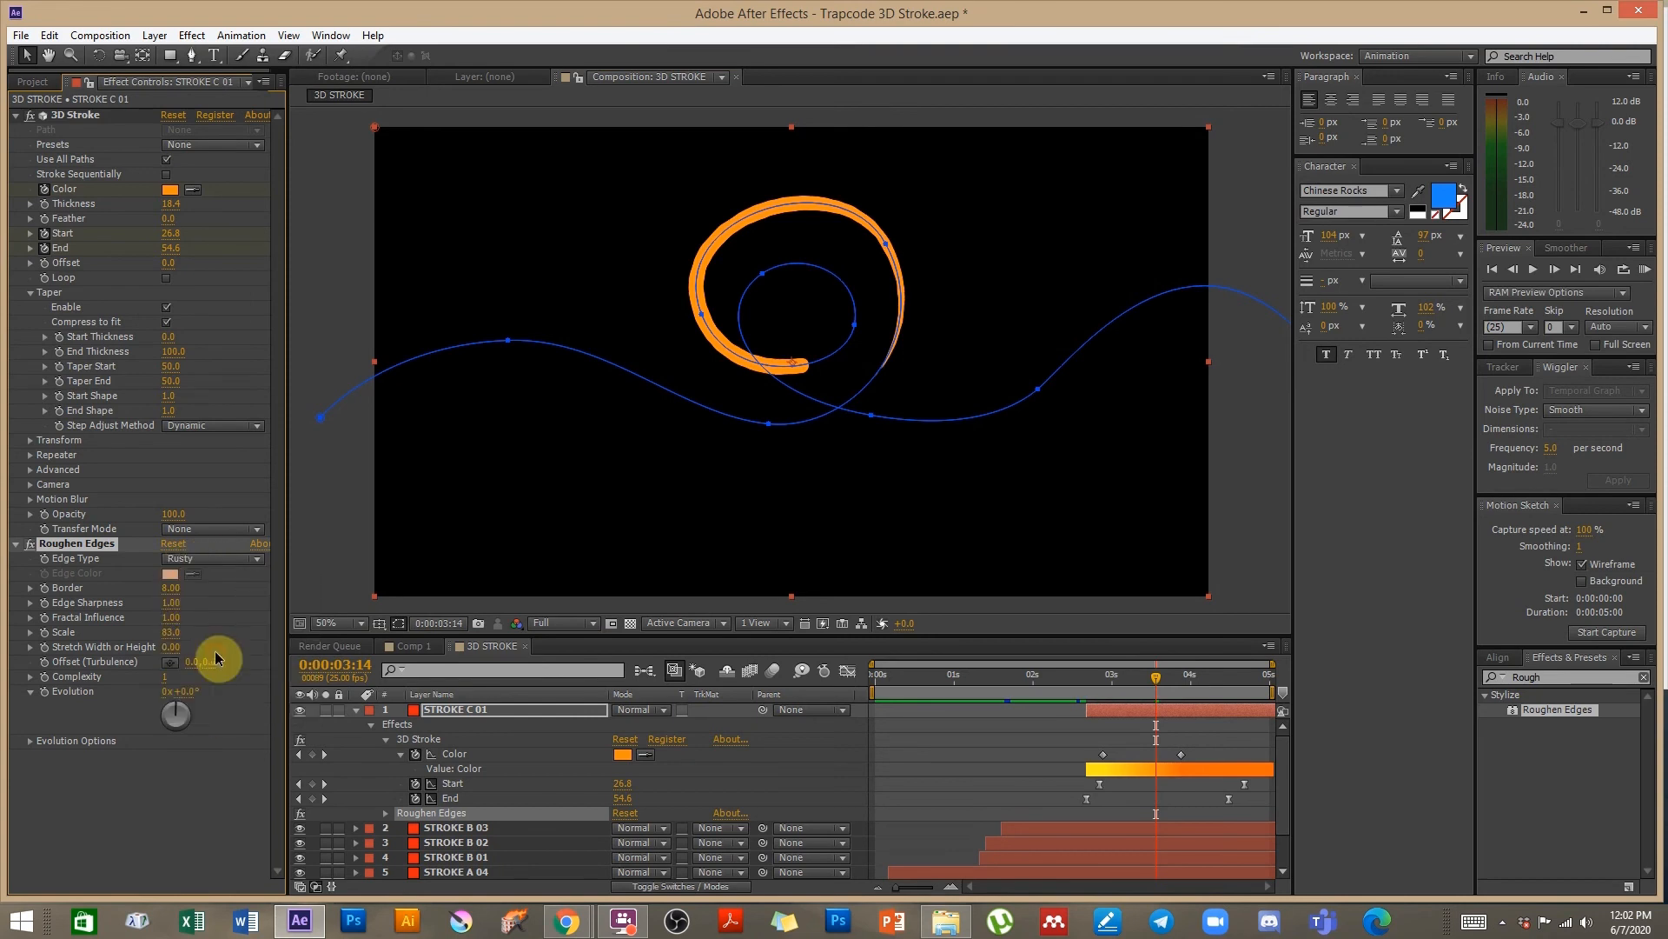
left_click(206, 557)
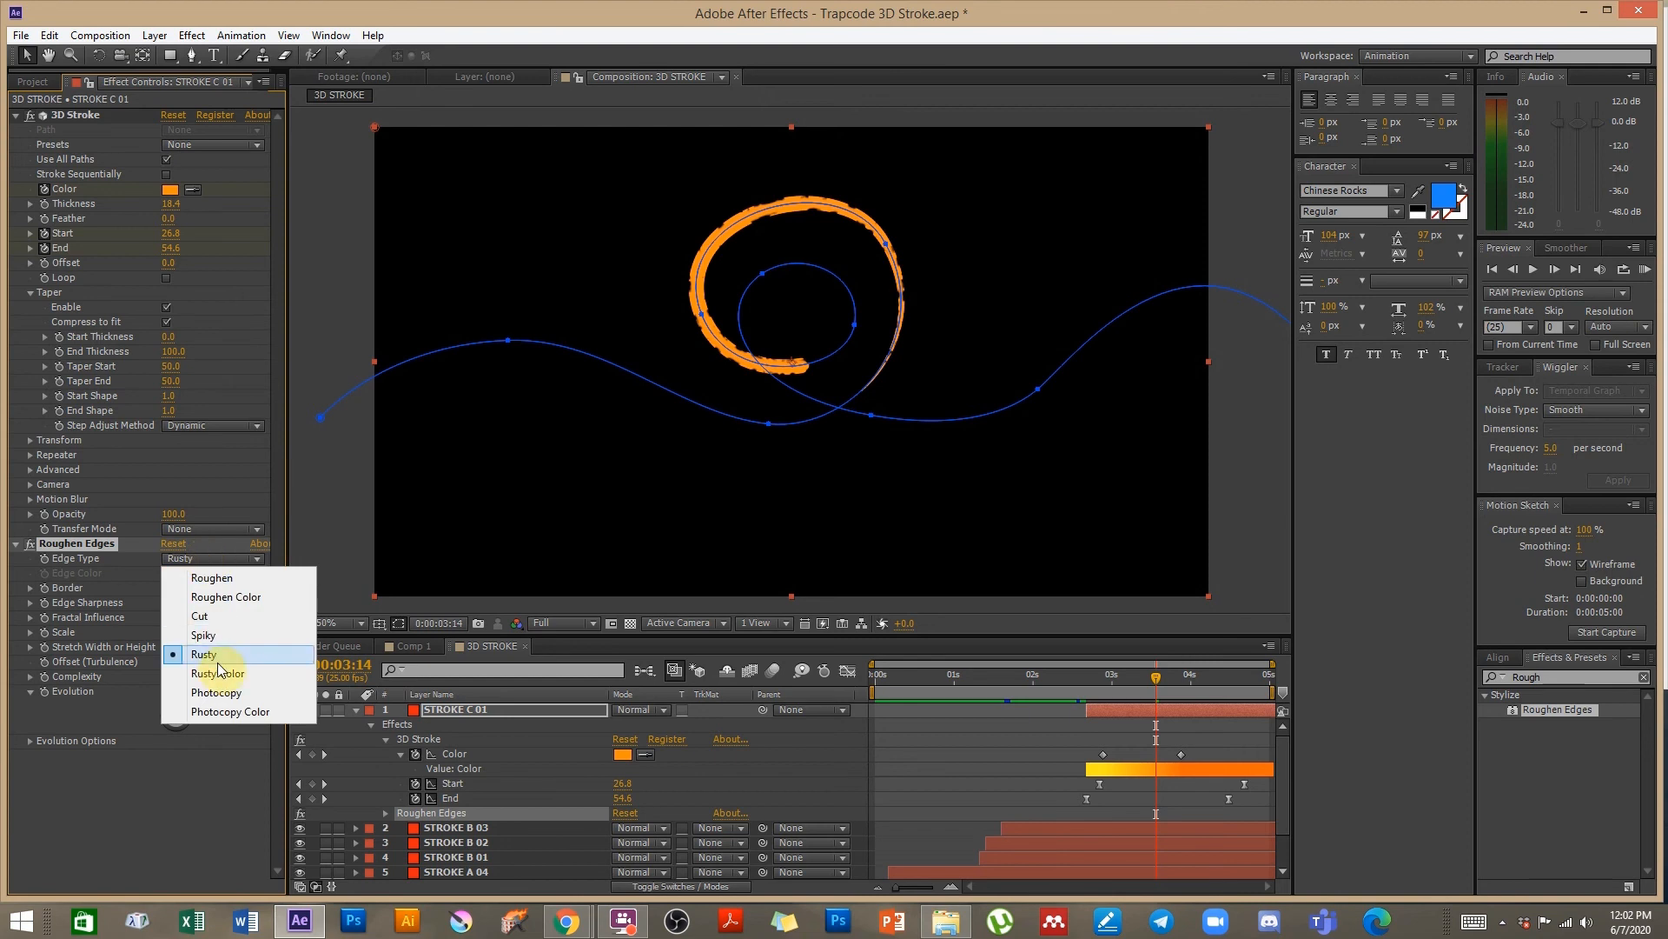
left_click(228, 692)
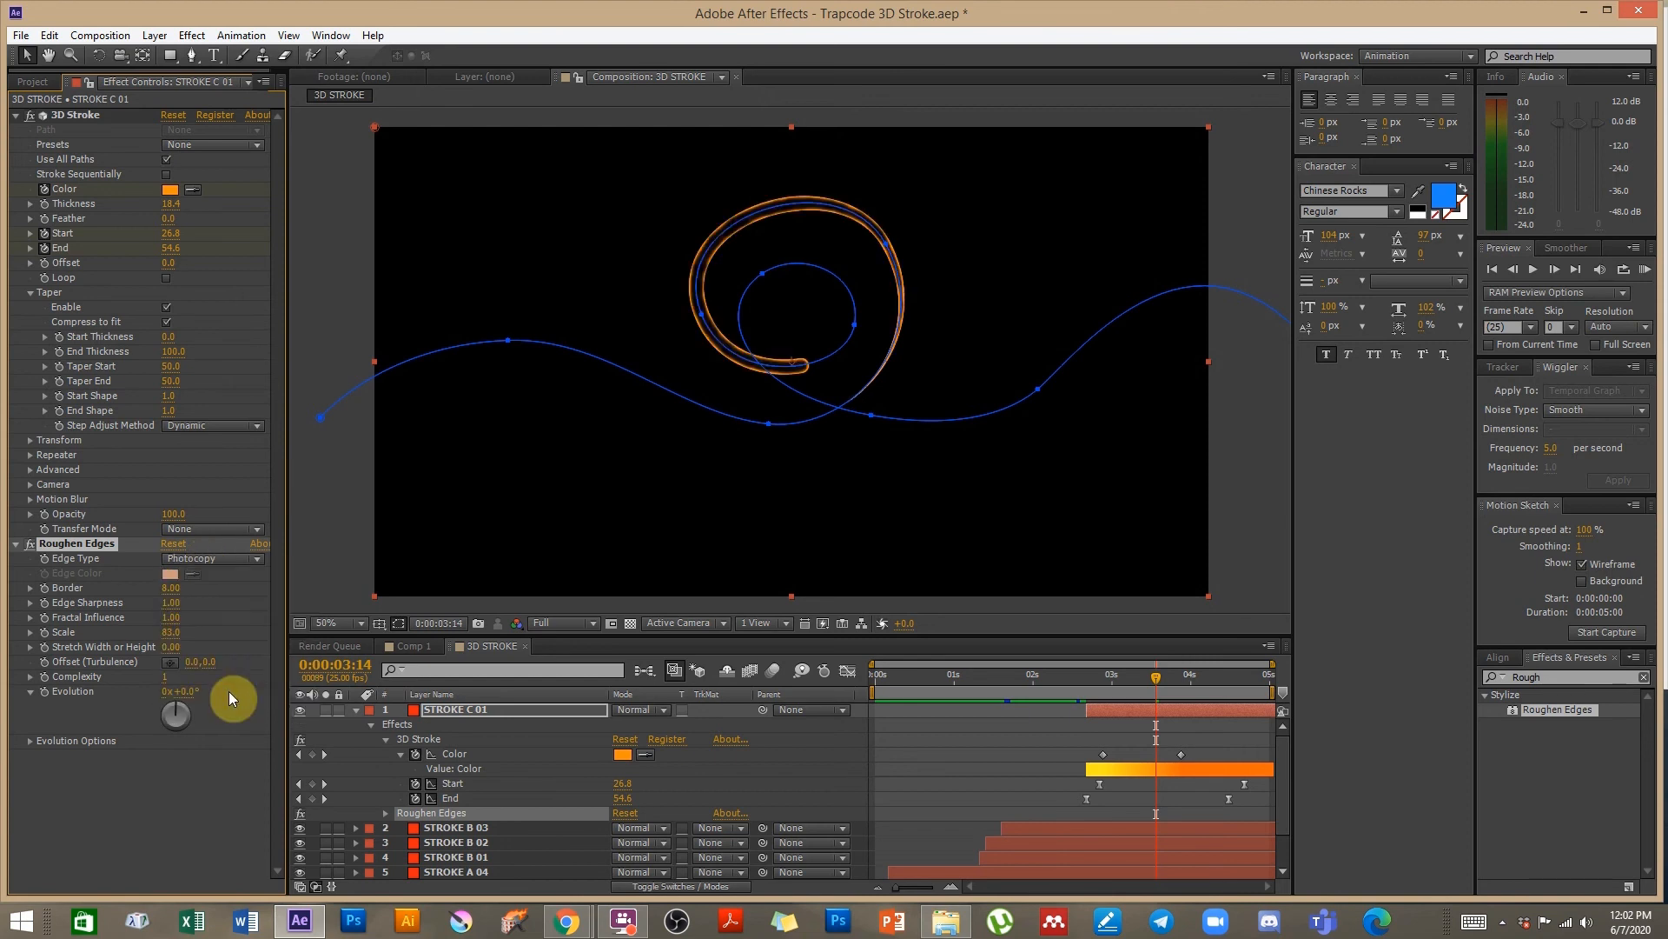
left_click_drag(171, 589, 221, 595)
left_click(202, 562)
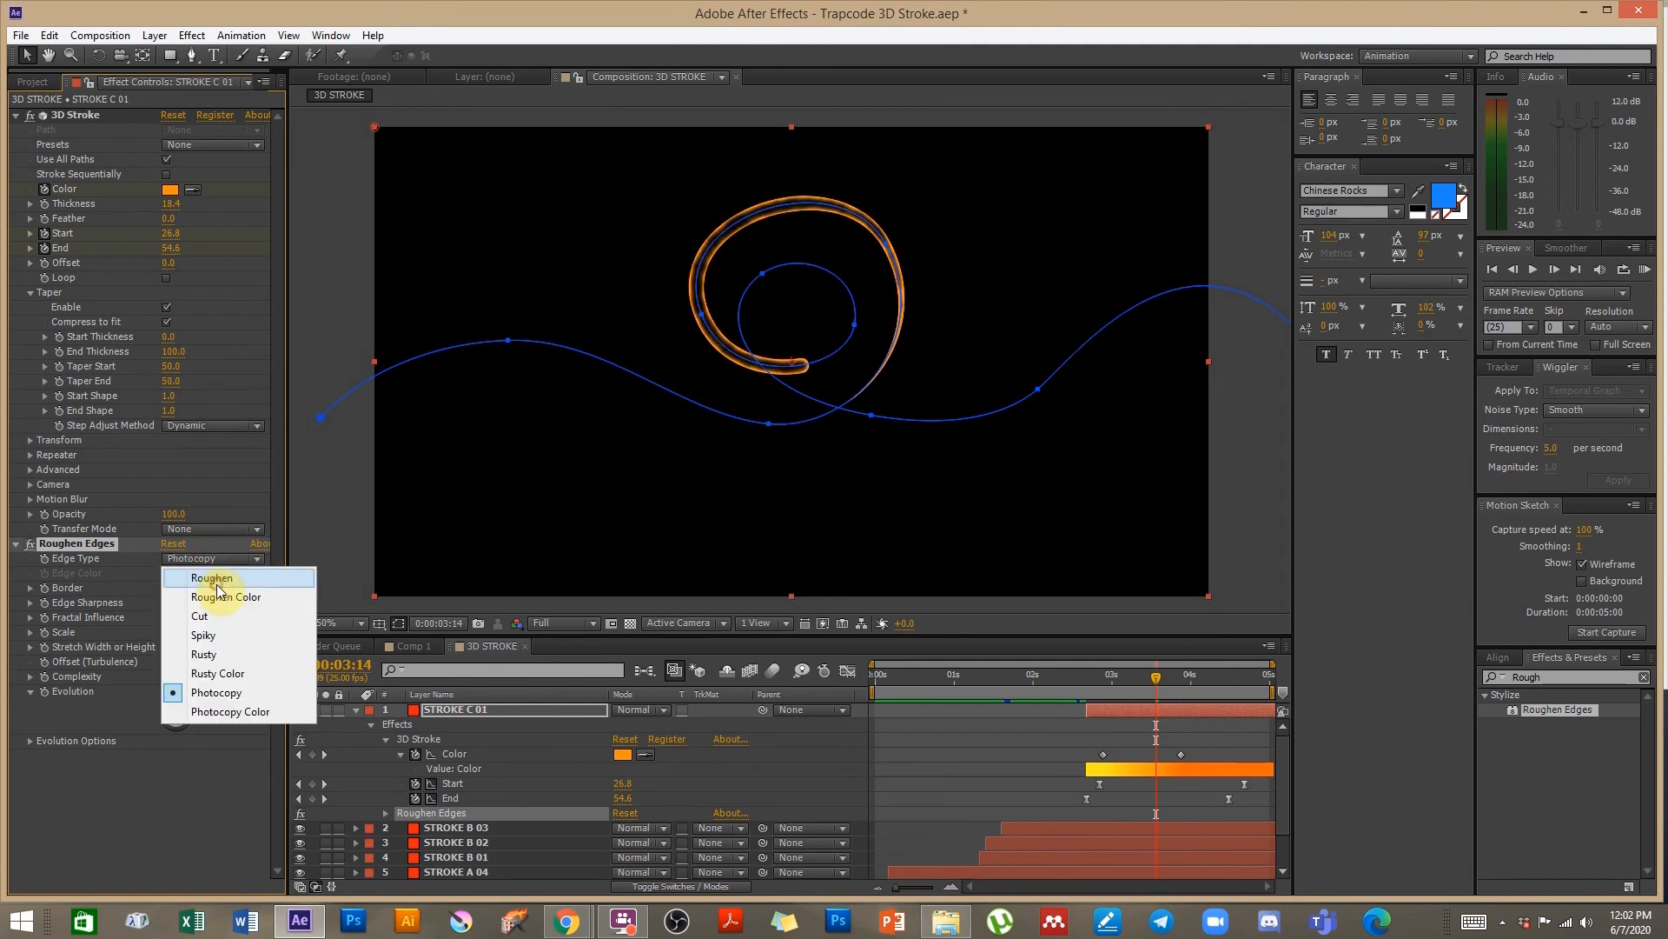
left_click(214, 579)
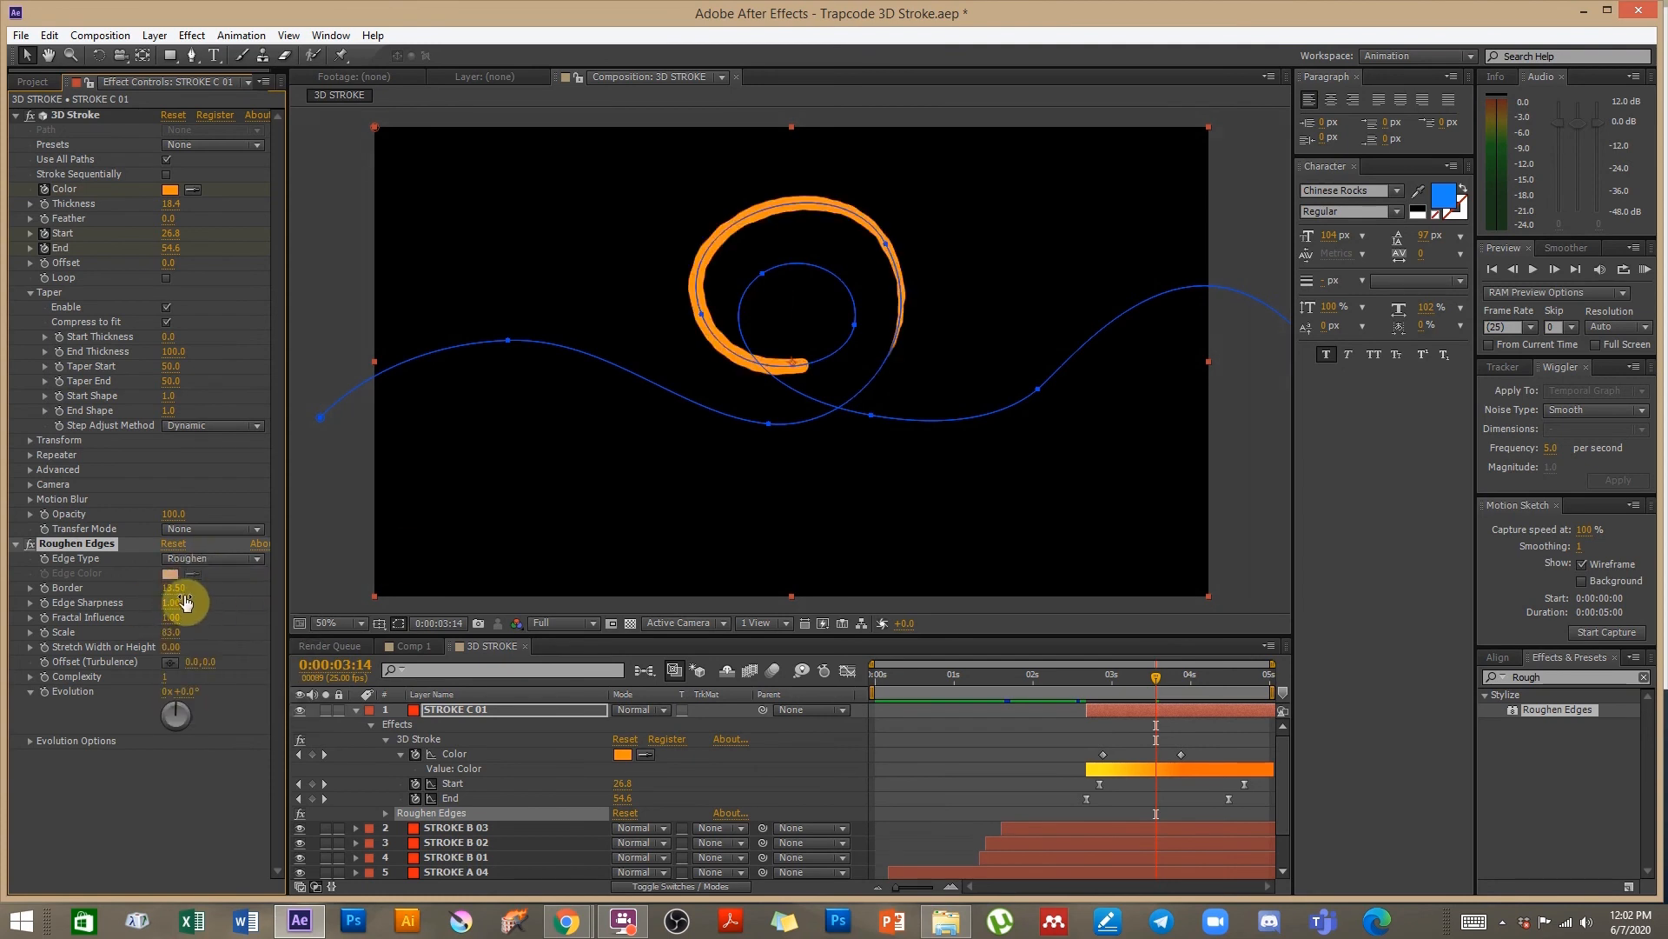
Step: Set the Roughen Edges Border to 34.10 and Edge Sharpness to 2.63, and check the stroke at 0:00:03:13
mouse_move(179, 584)
left_mouse_down()
mouse_move(397, 589)
mouse_move(215, 588)
mouse_move(231, 584)
left_mouse_up()
left_click_drag(1104, 679, 1173, 664)
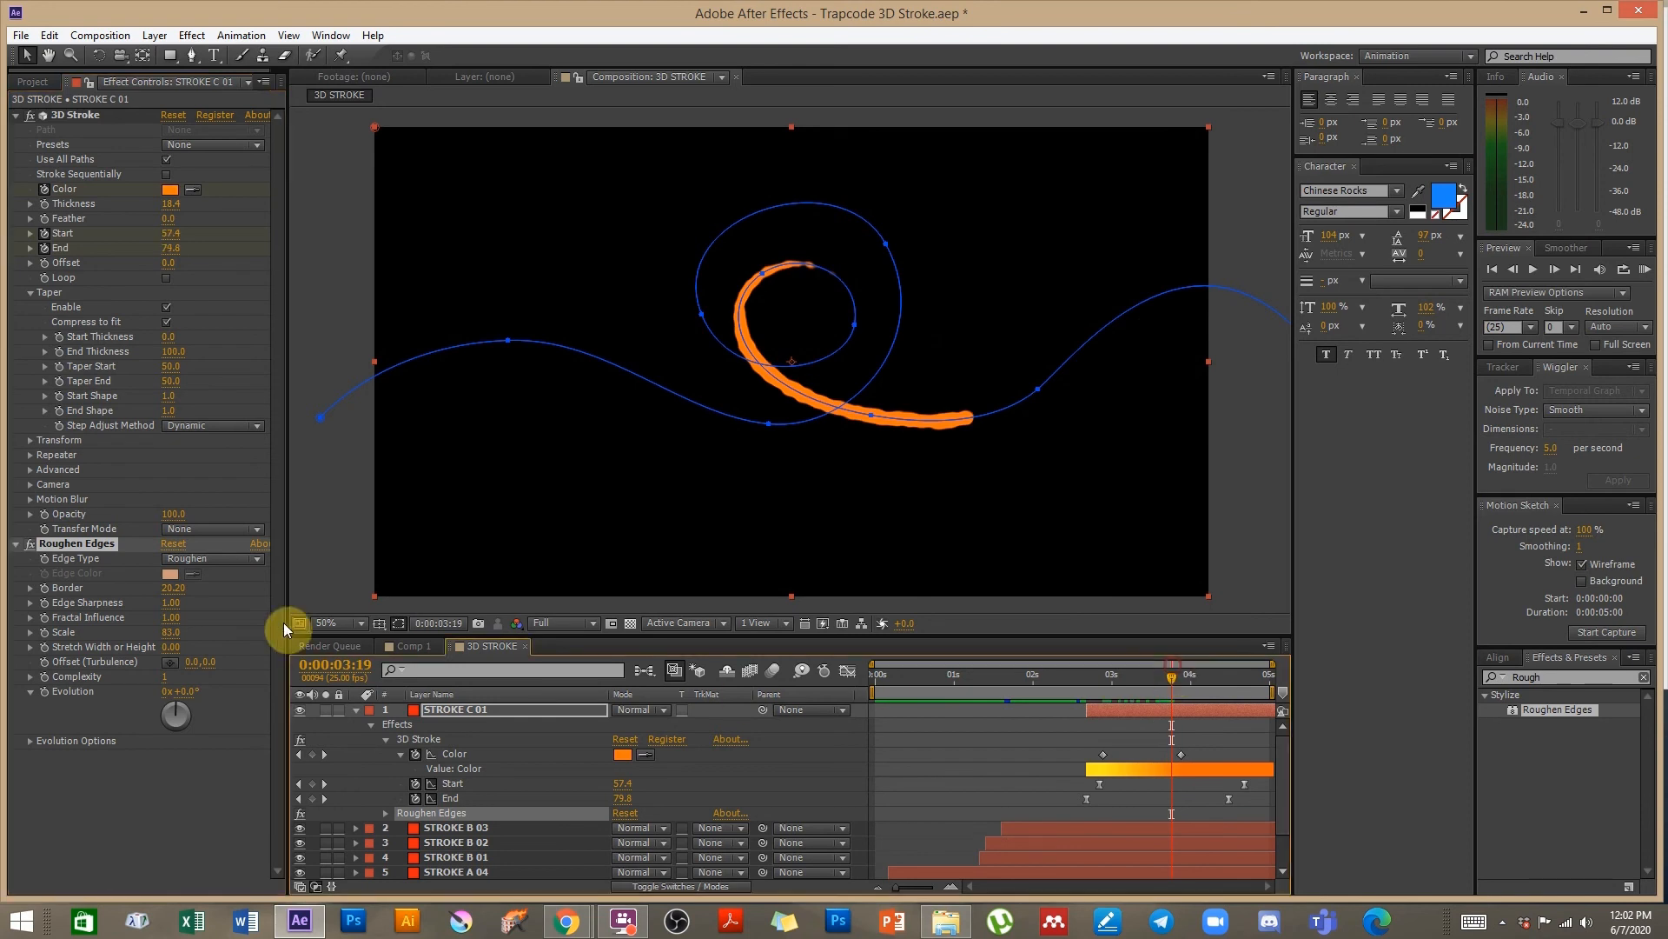
left_click_drag(200, 597, 313, 596)
left_click_drag(176, 590, 287, 577)
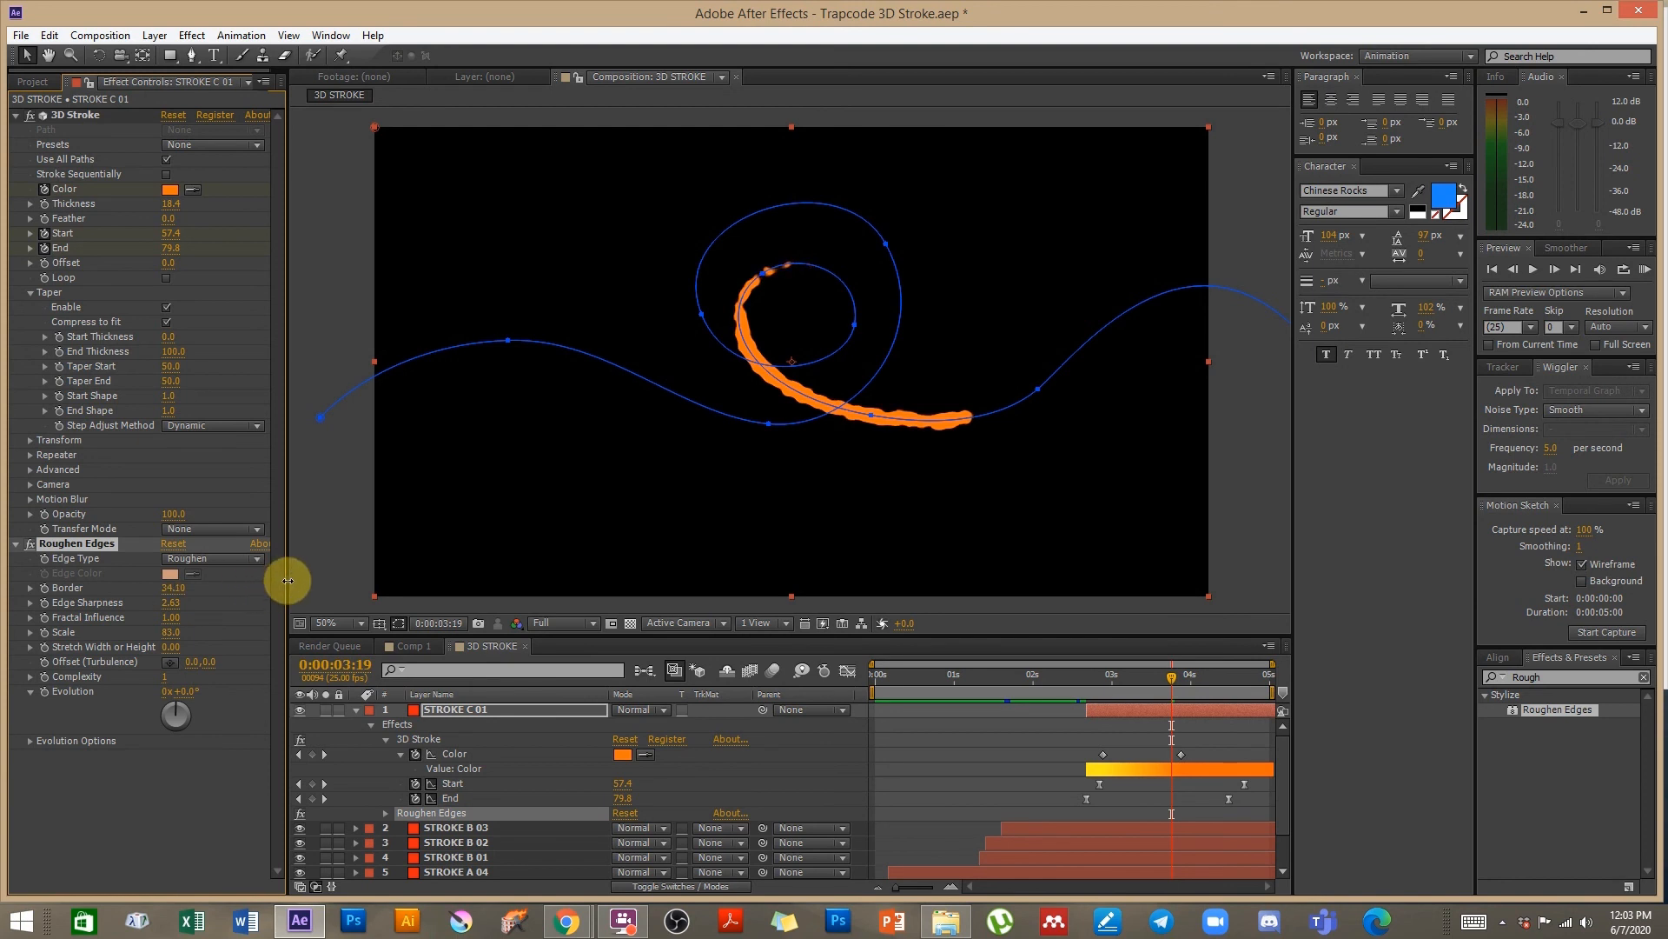
left_click(775, 457)
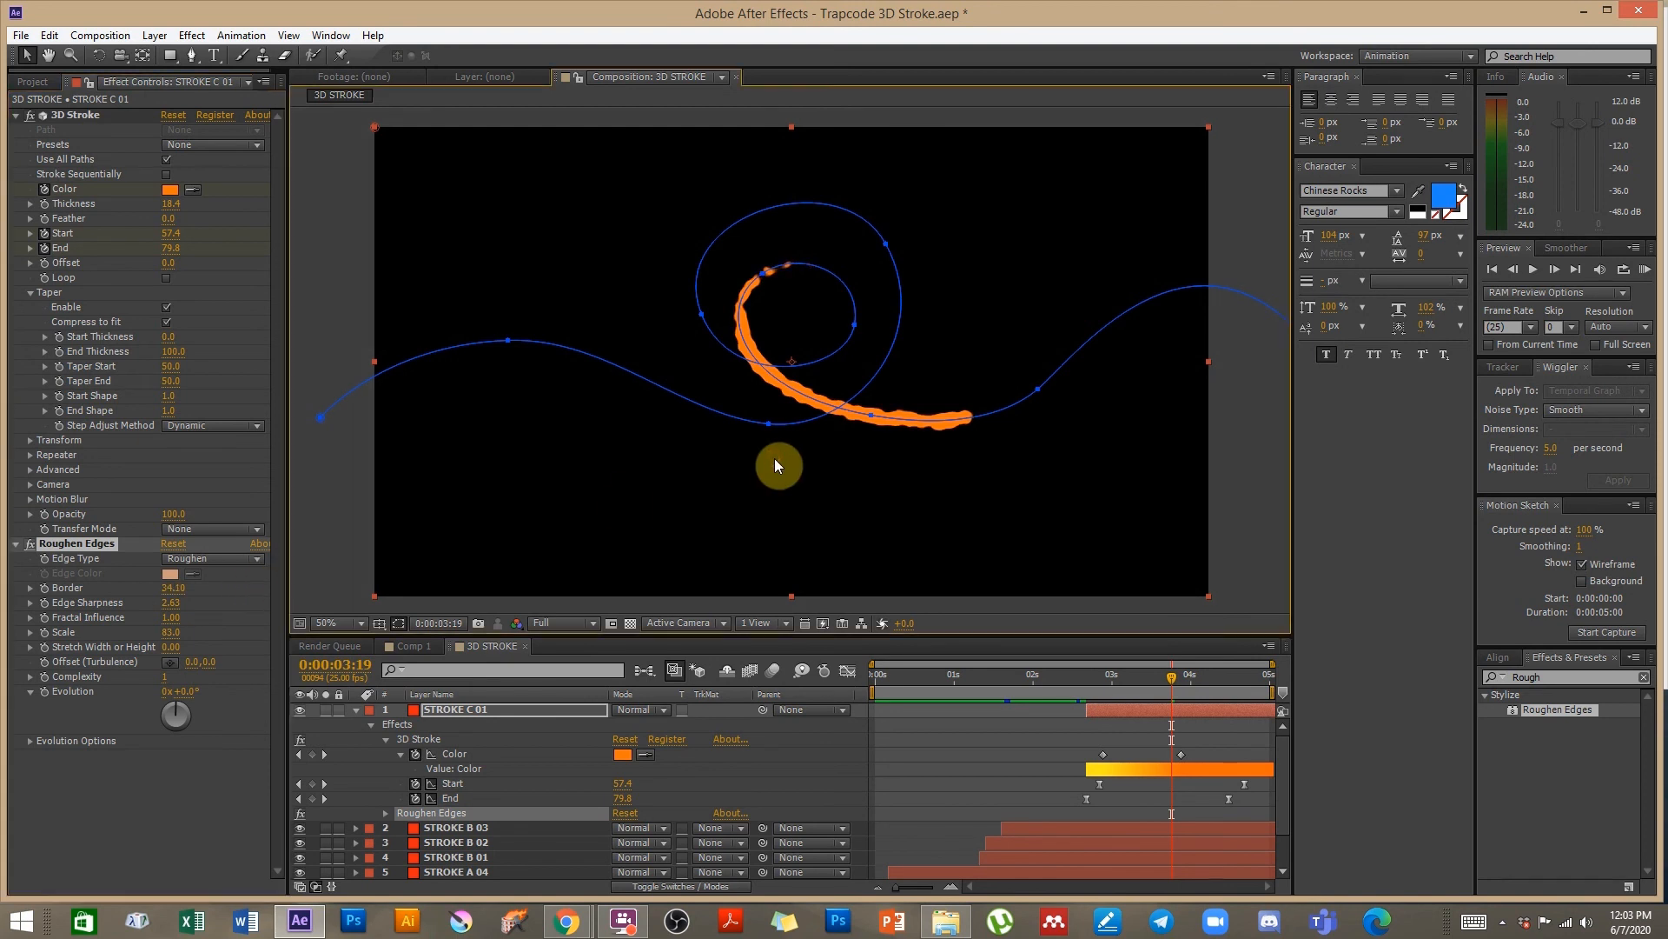
left_click(1125, 683)
left_click_drag(1158, 676, 1154, 678)
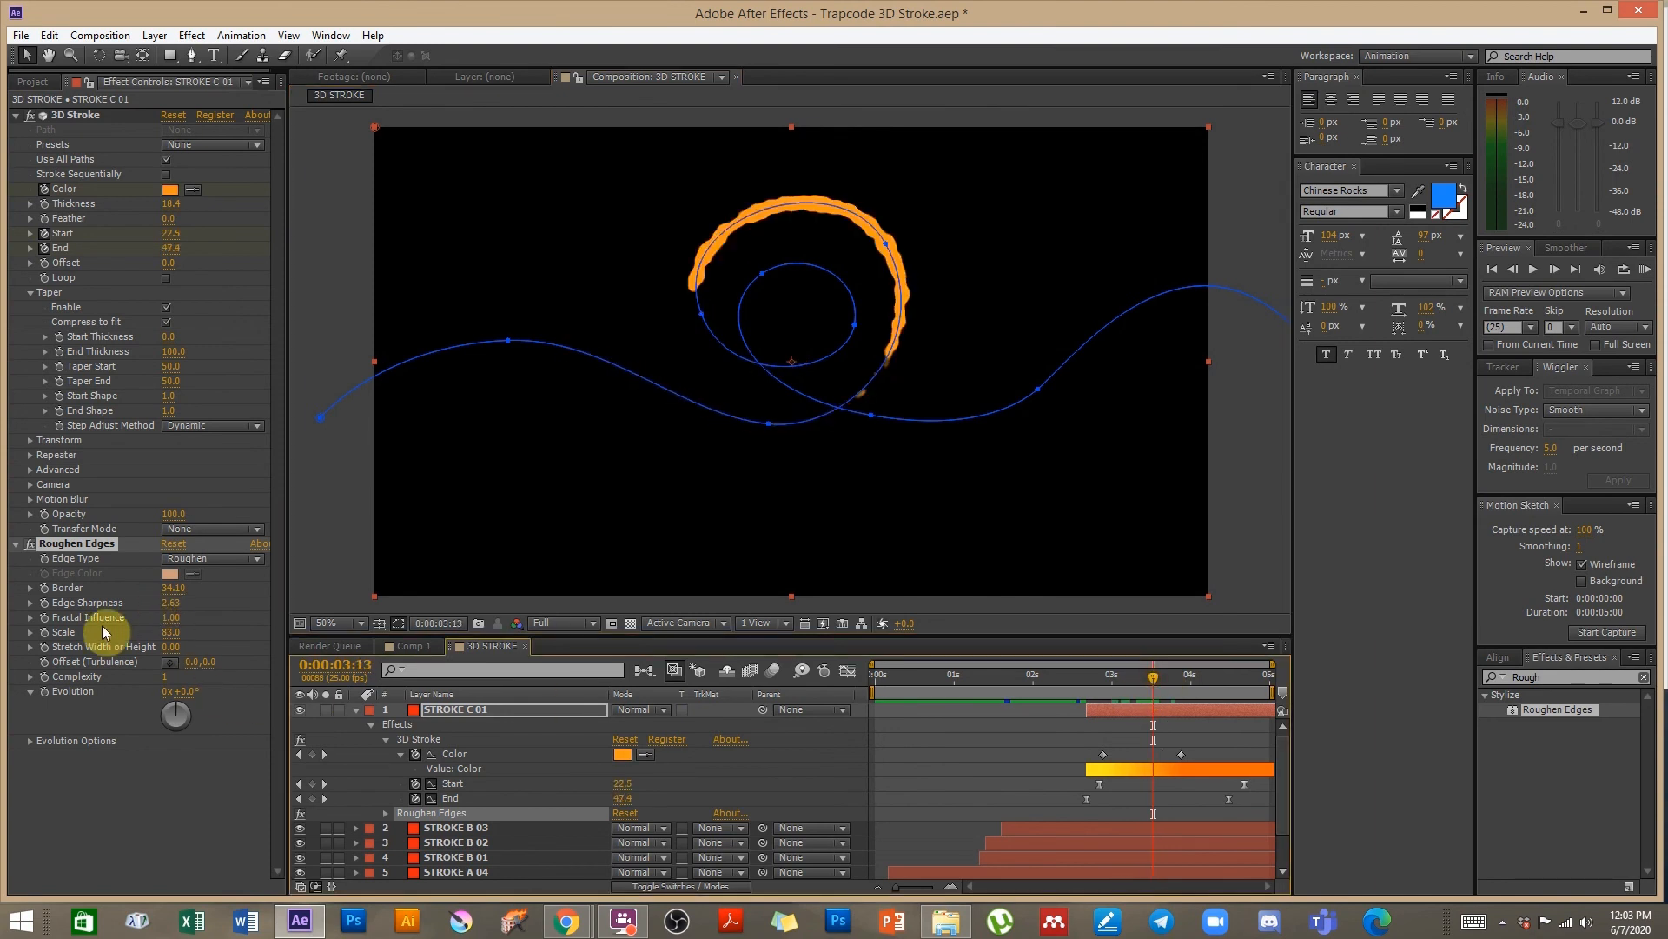
Step: Inspect the stroke's edge up close, try an Edge Sharpness of 0.68, and set it to 3.78
left_click(53, 587)
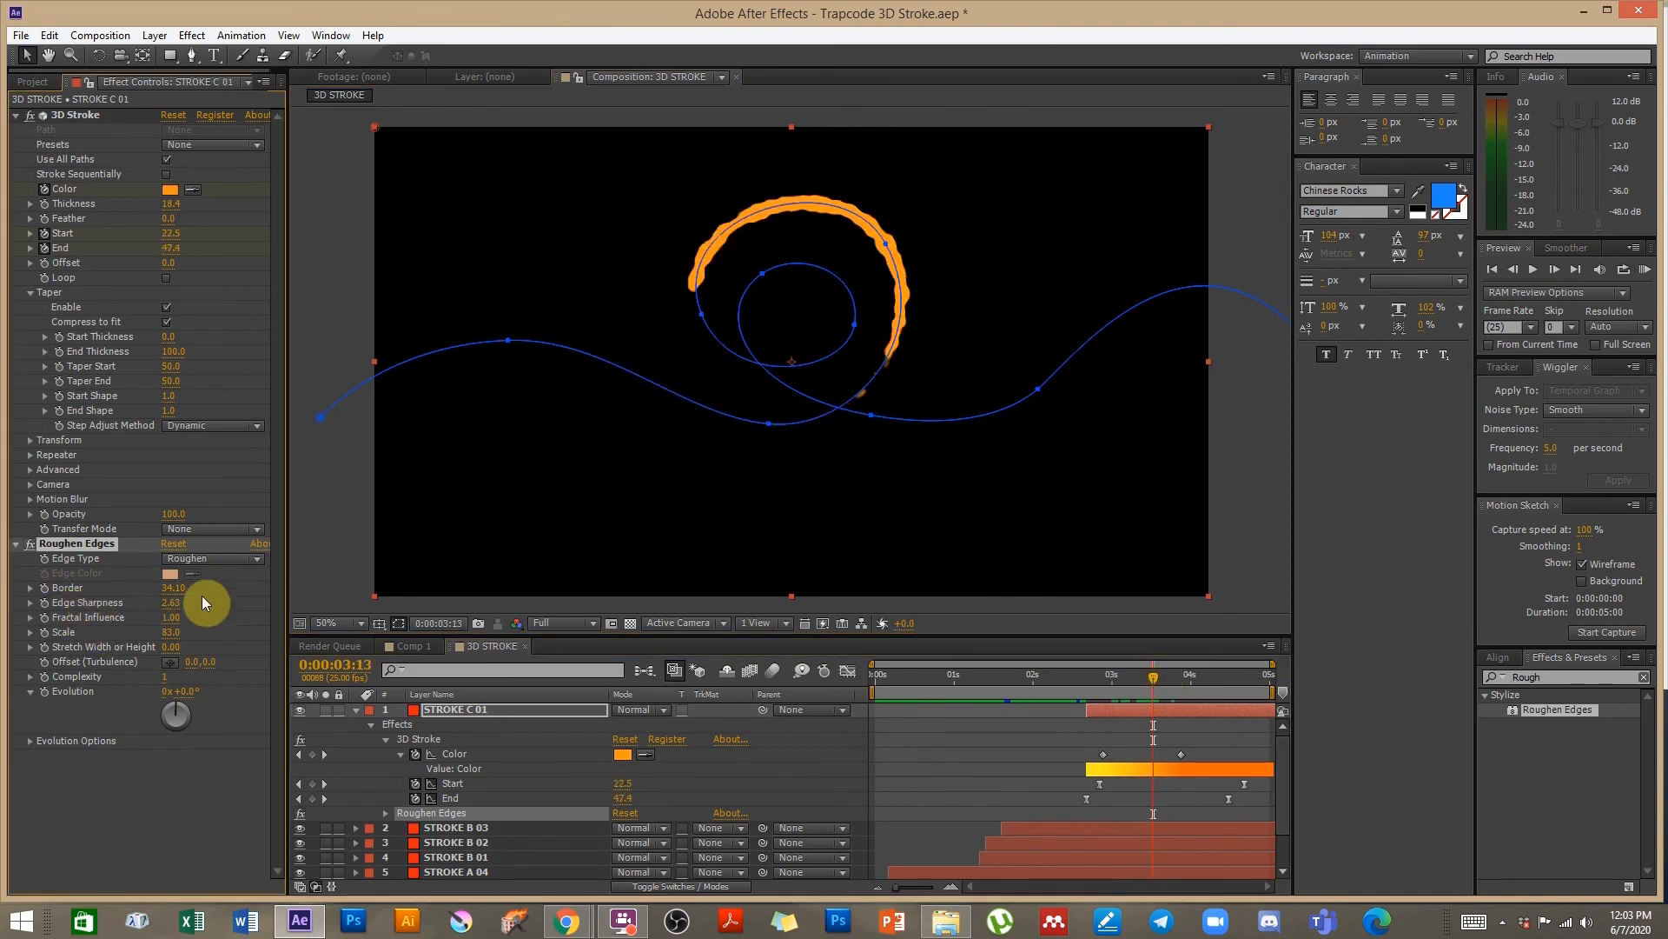
key("period")
key("period")
key("space")
mouse_move(1167, 291)
left_mouse_down()
mouse_move(1069, 372)
mouse_move(939, 576)
left_mouse_up()
left_click_drag(767, 168, 781, 434)
left_click_drag(711, 357, 850, 211)
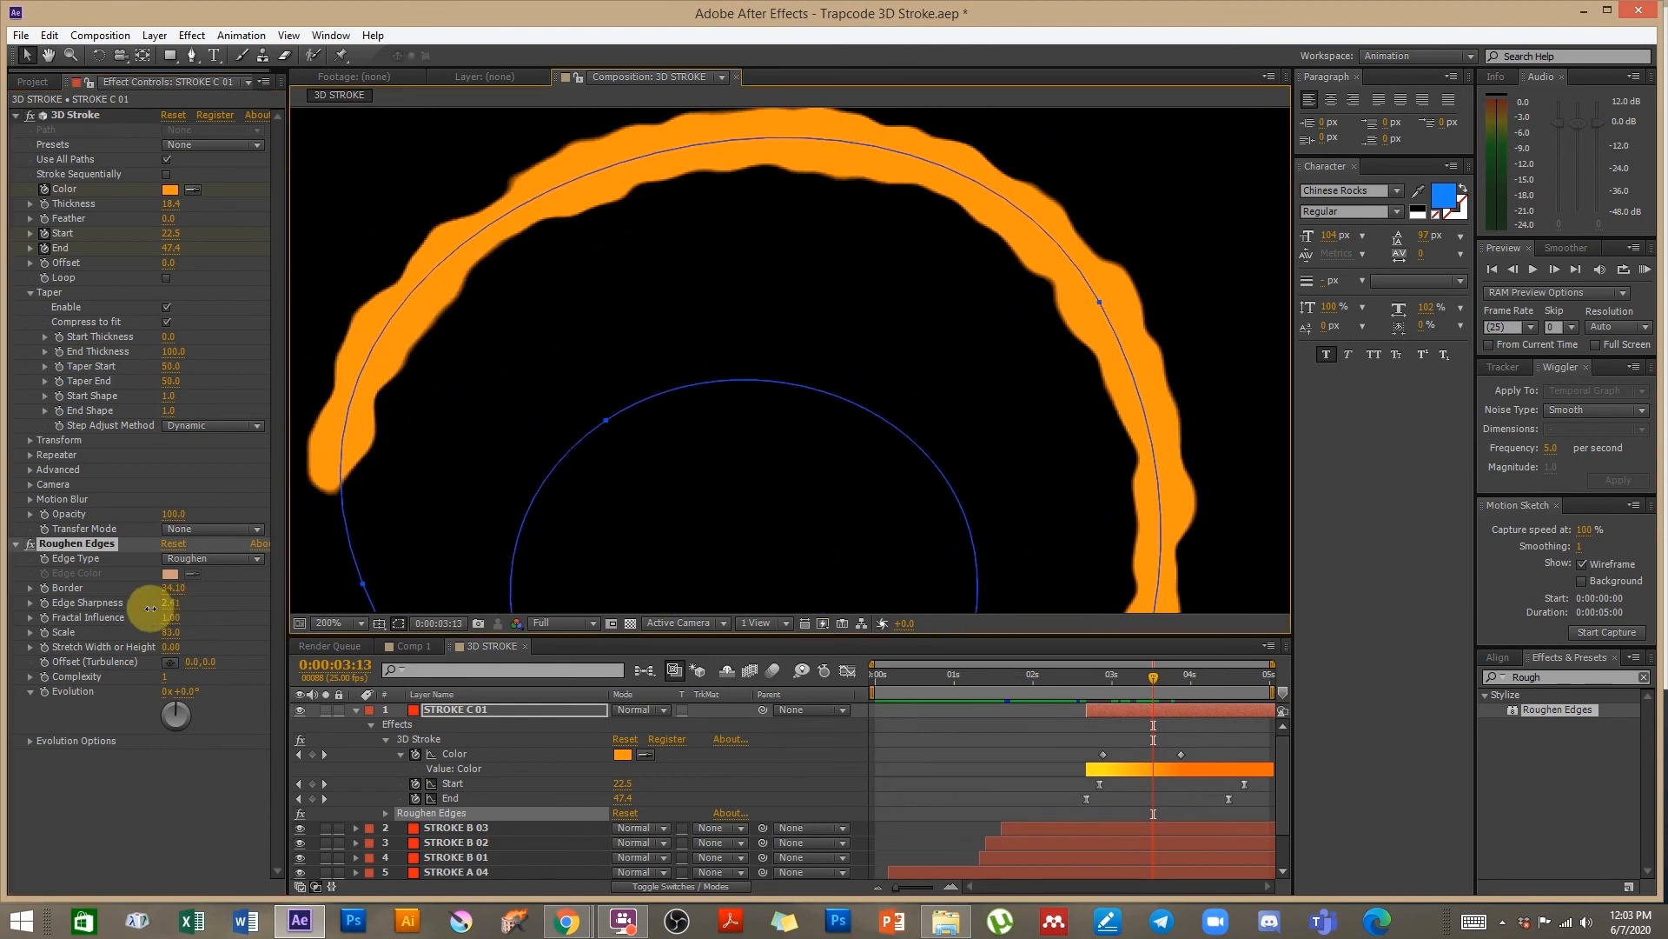
left_click_drag(130, 609, 22, 607)
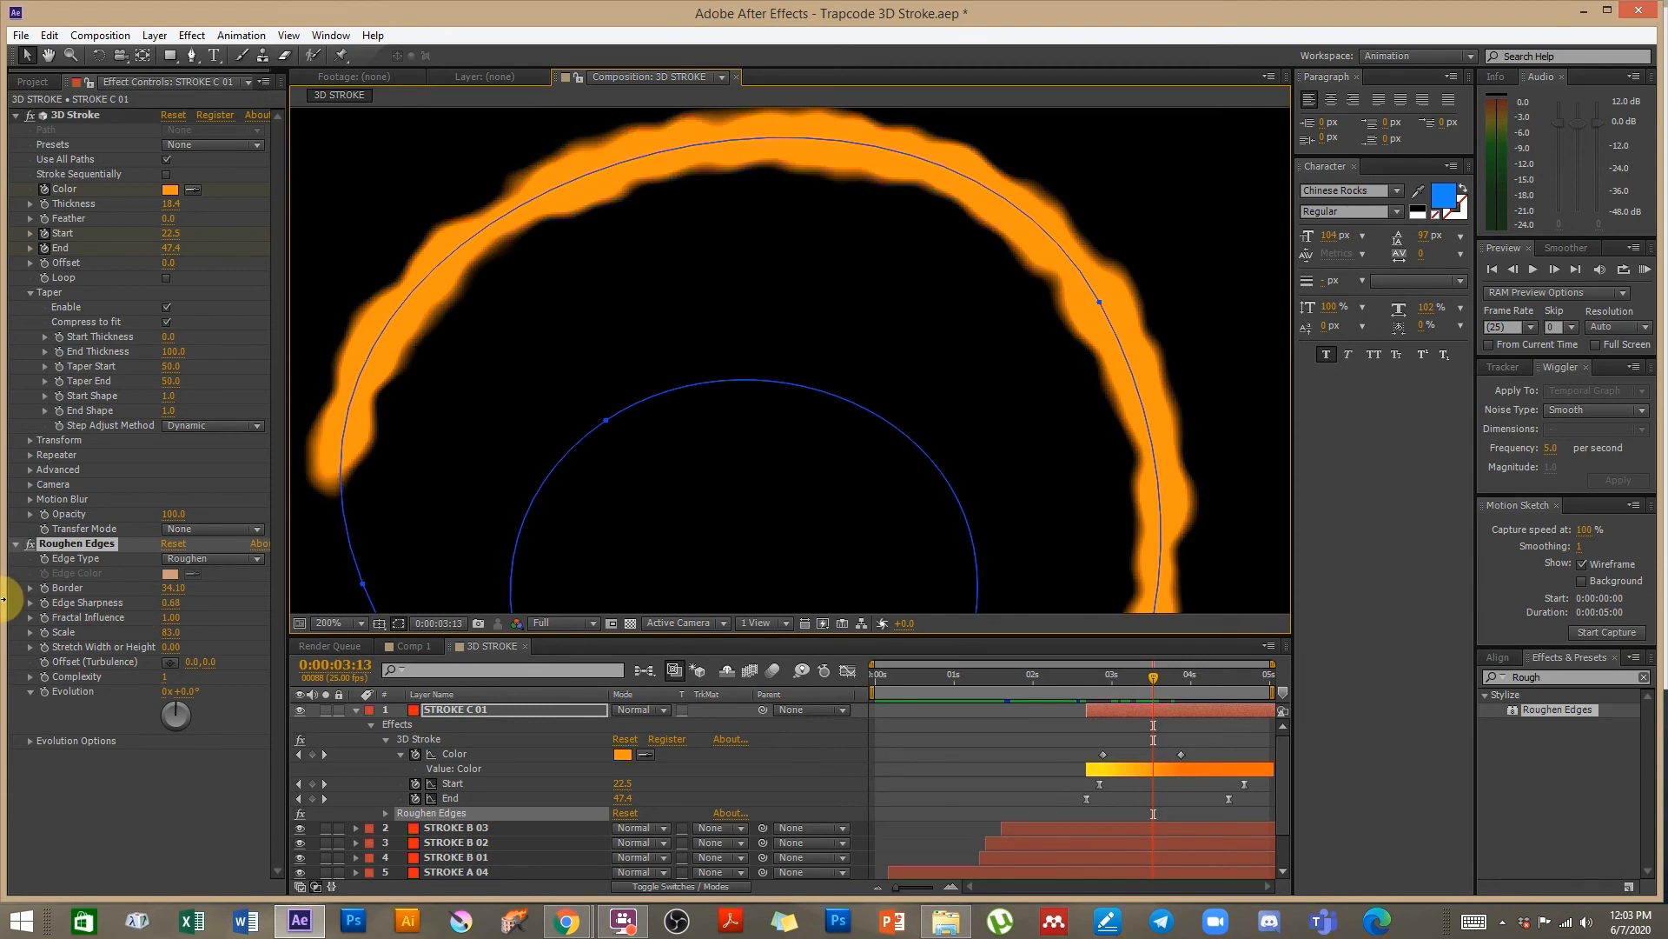
mouse_move(180, 598)
left_mouse_down()
mouse_move(234, 585)
mouse_move(238, 566)
left_mouse_up()
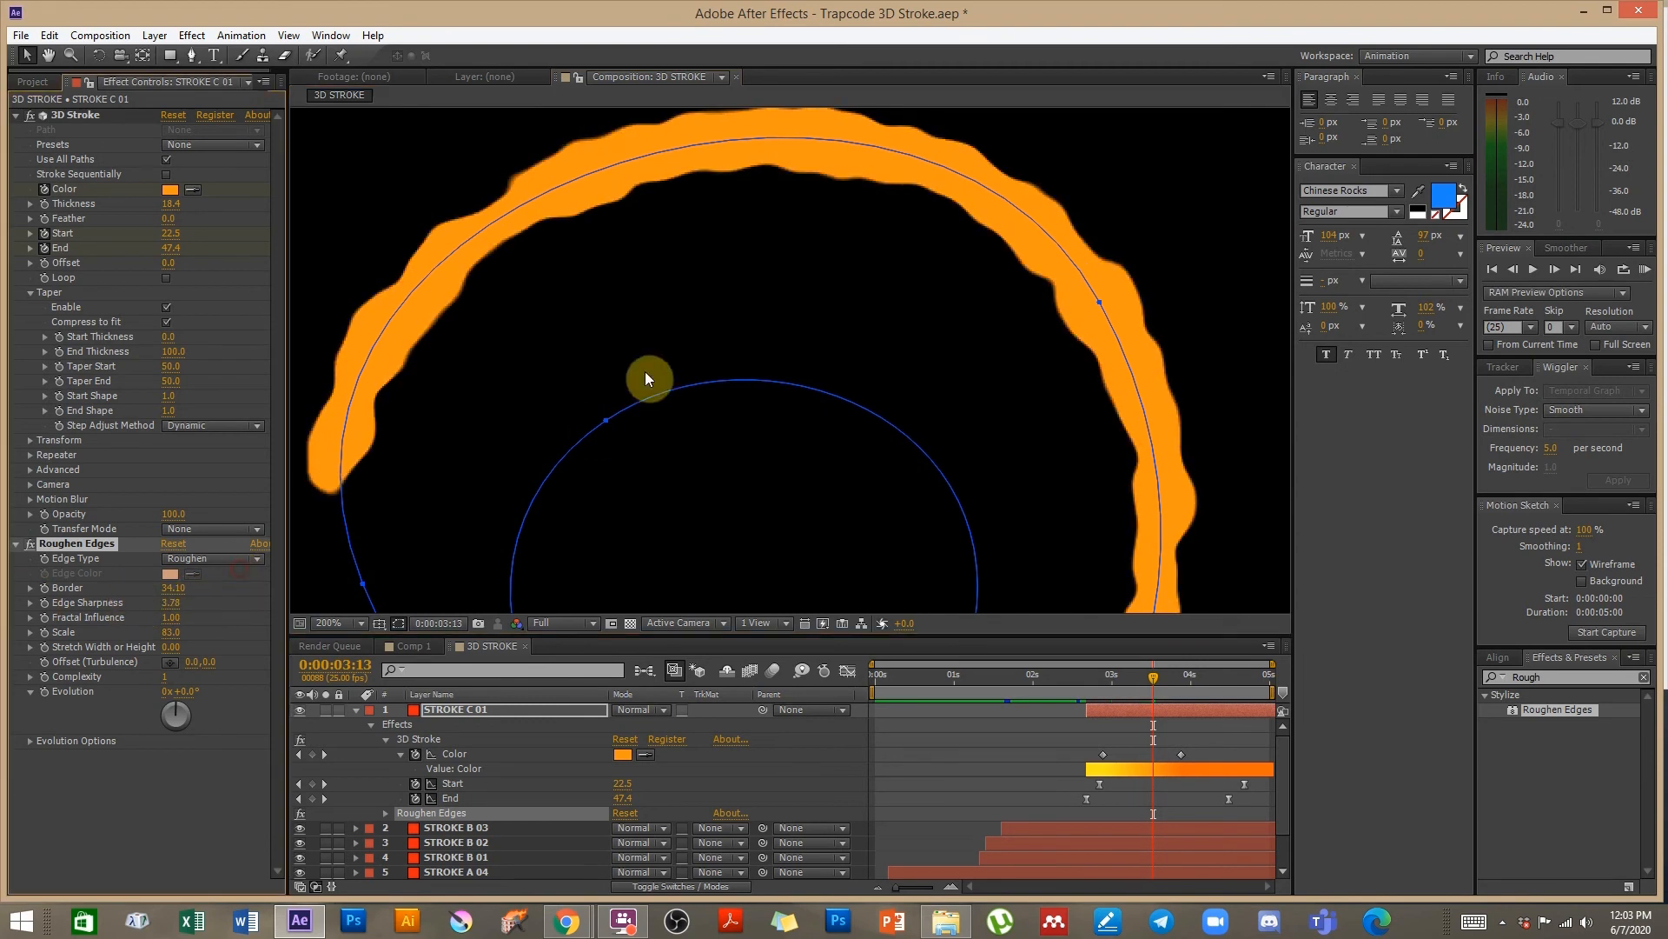
scroll(960, 341, "down", 6)
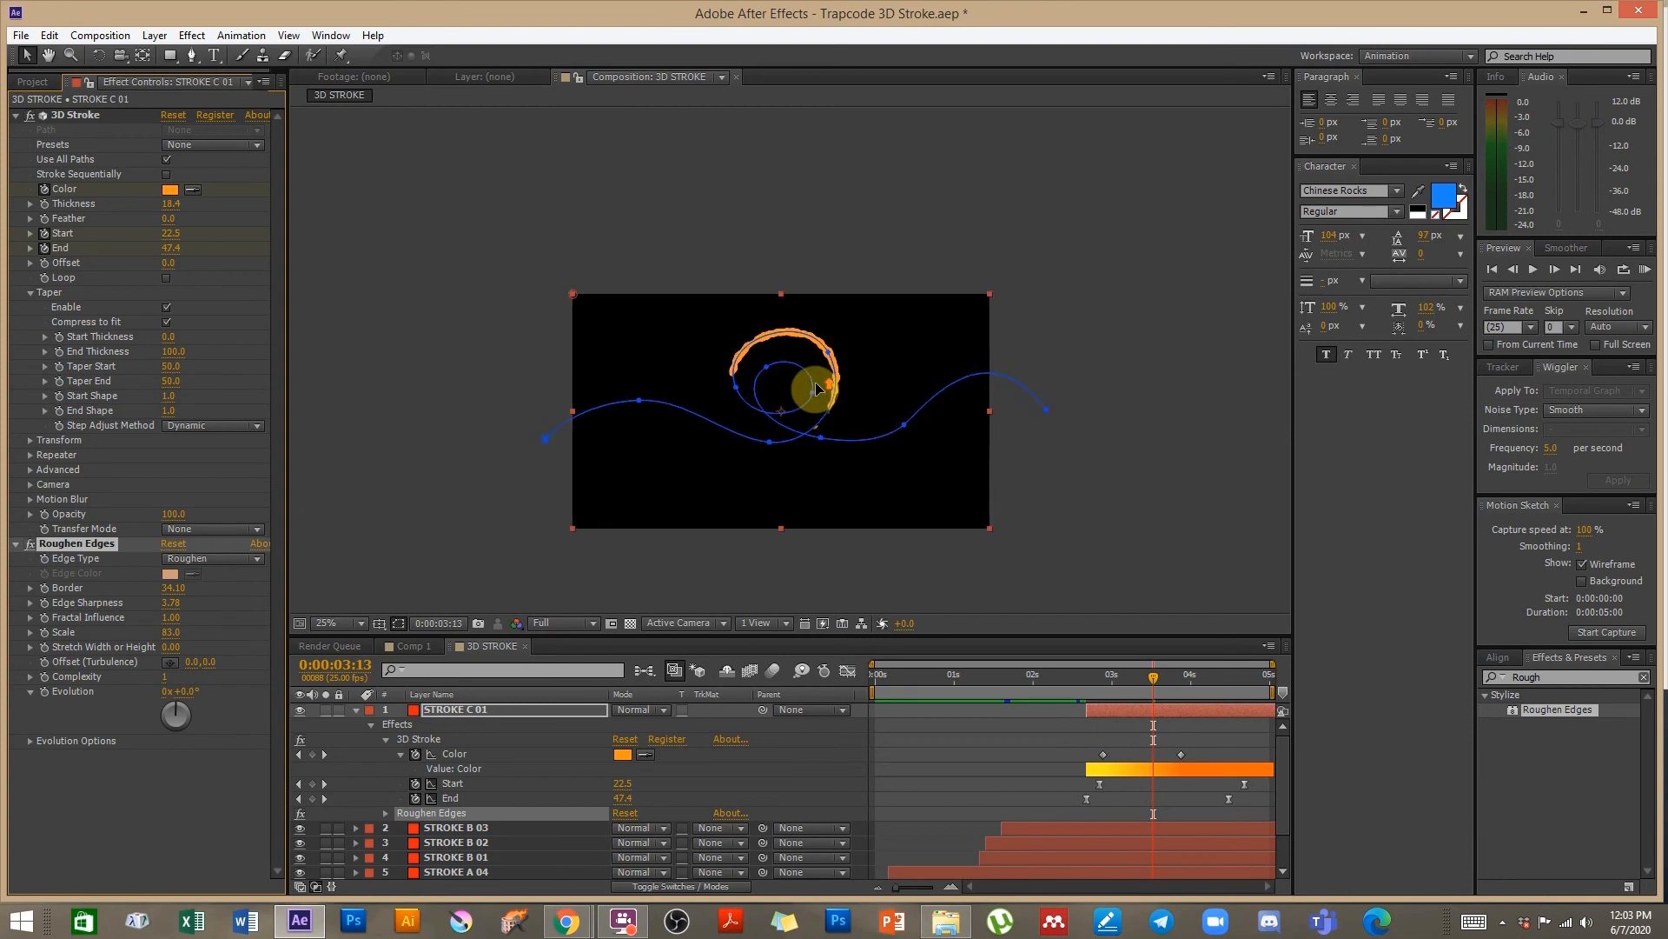
scroll(804, 407, "up", 2)
key("space")
left_click_drag(757, 522, 748, 415)
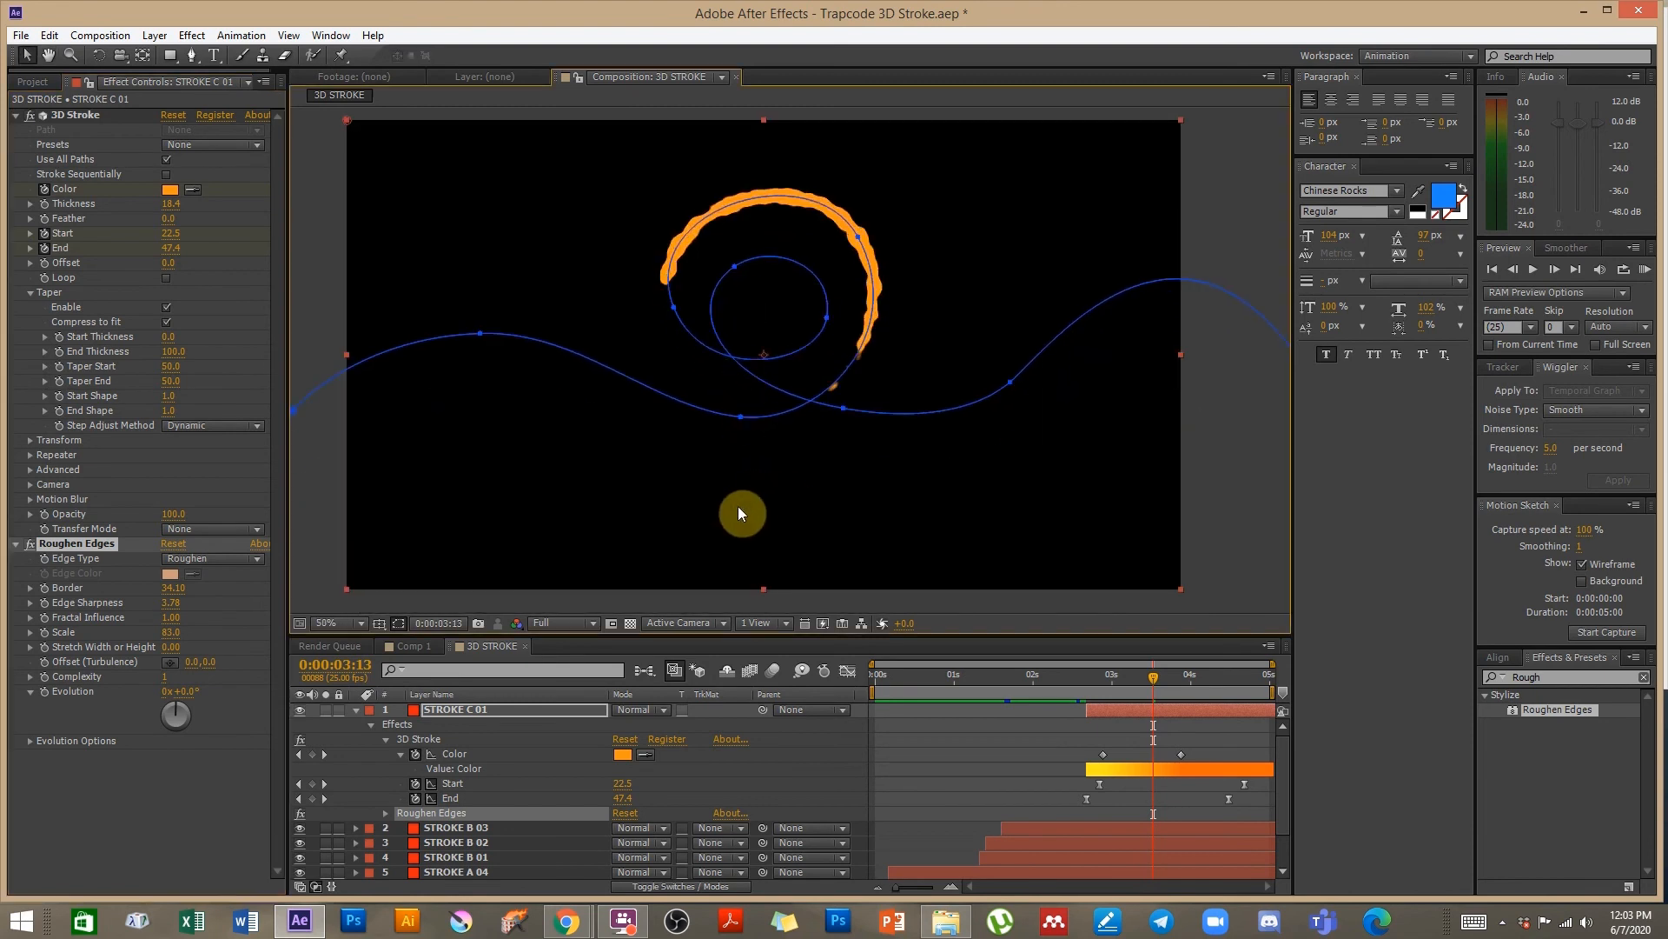
Step: Search the effects library for "Turbule"
left_click(1556, 676)
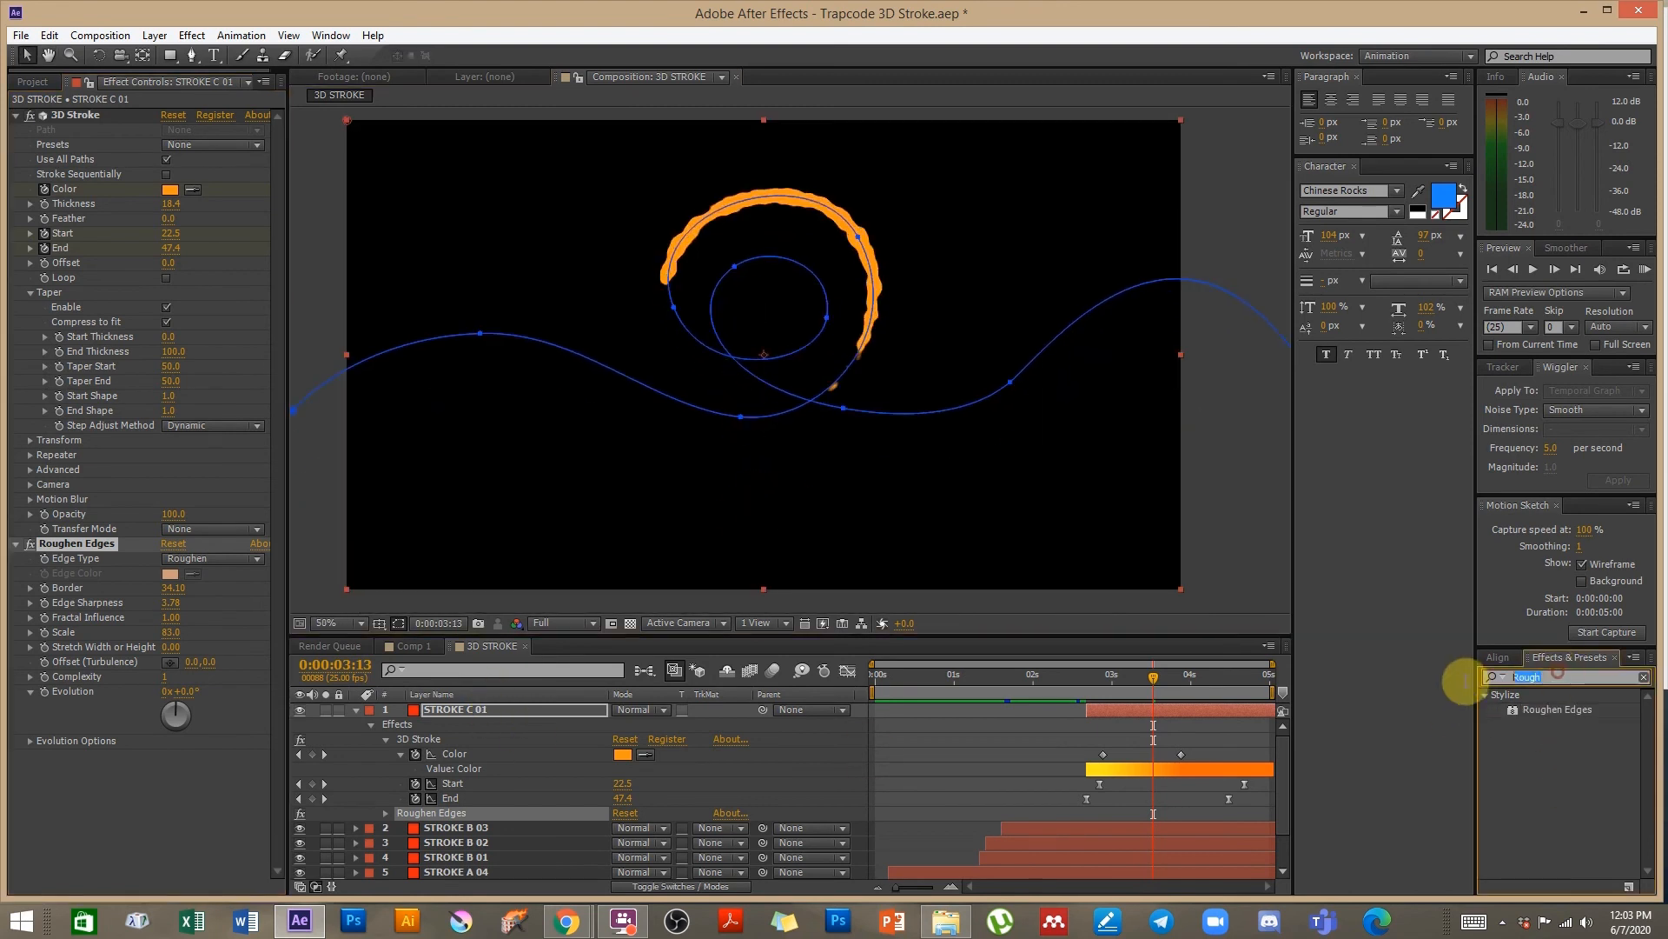
left_click(1525, 680)
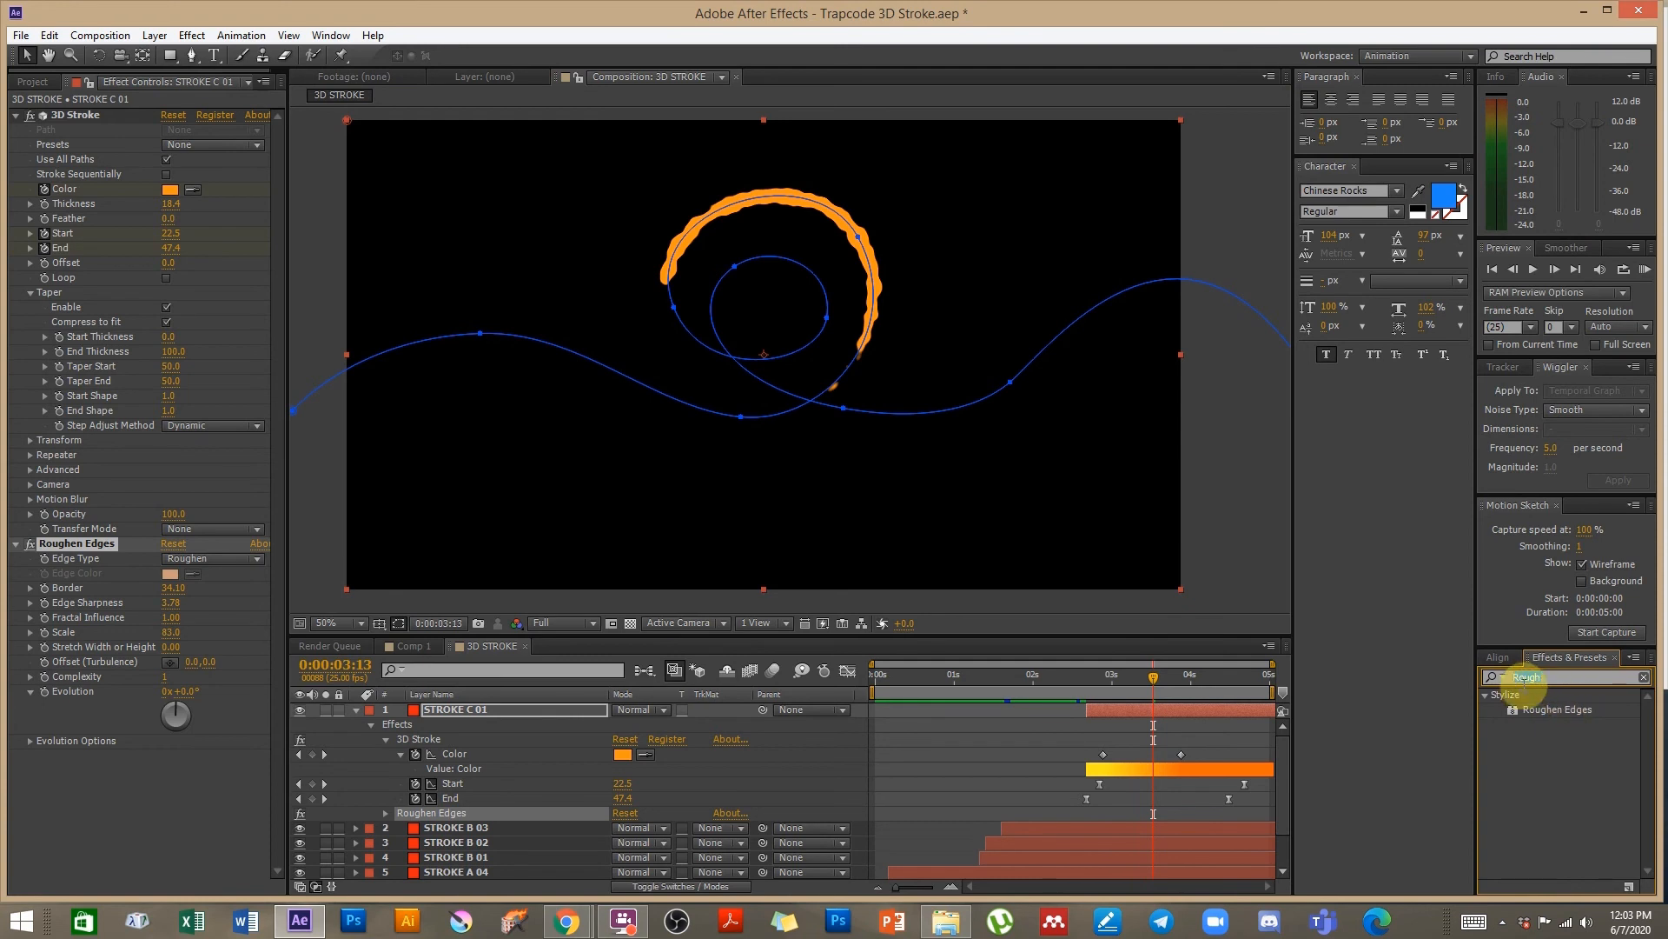
double_click(1525, 679)
type("Tur")
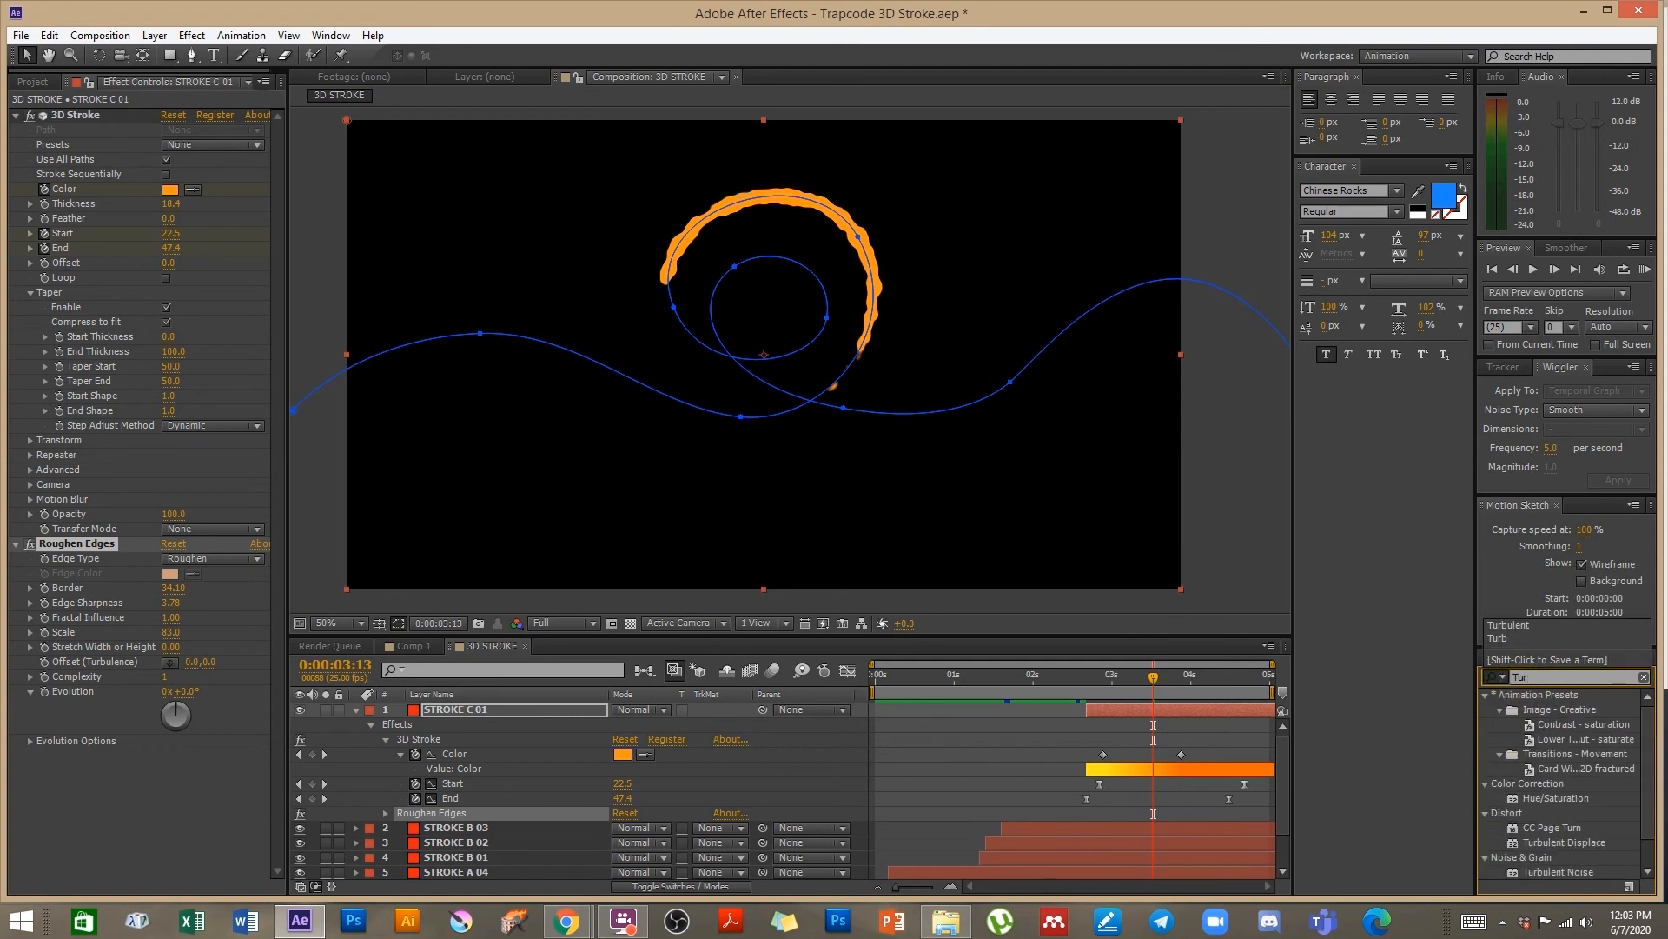
type("bule")
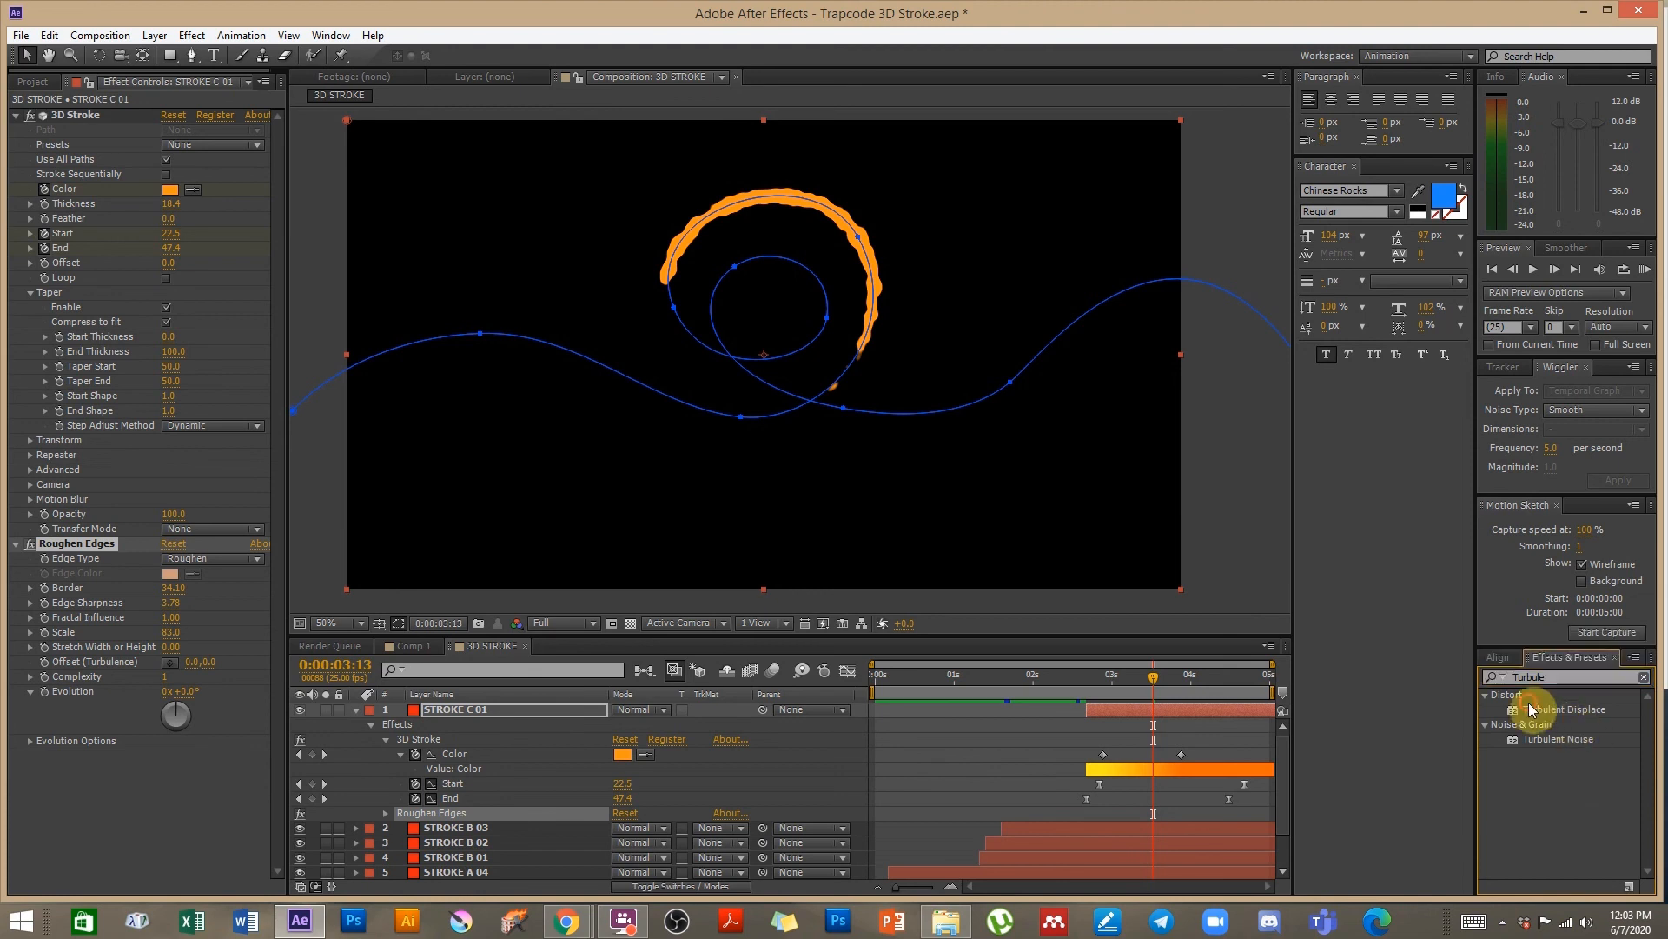
Step: Apply the Turbulent Displace distortion effect to the STROKE C 01 layer
left_click(211, 57)
left_click(192, 36)
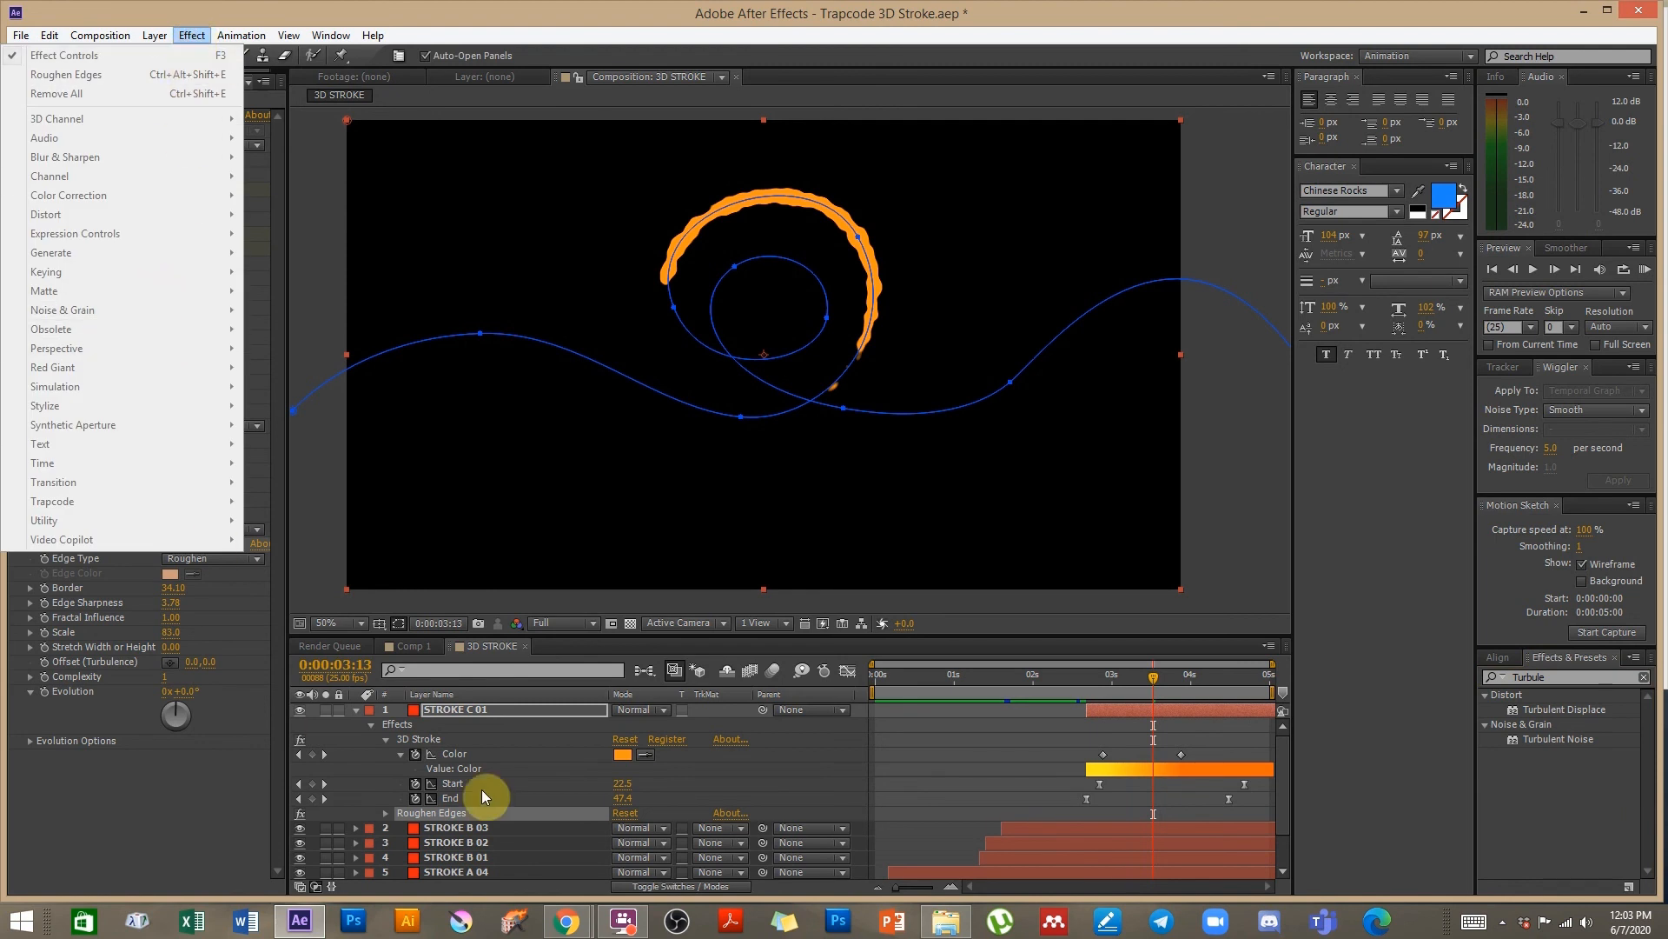
left_click(487, 721)
left_click(192, 36)
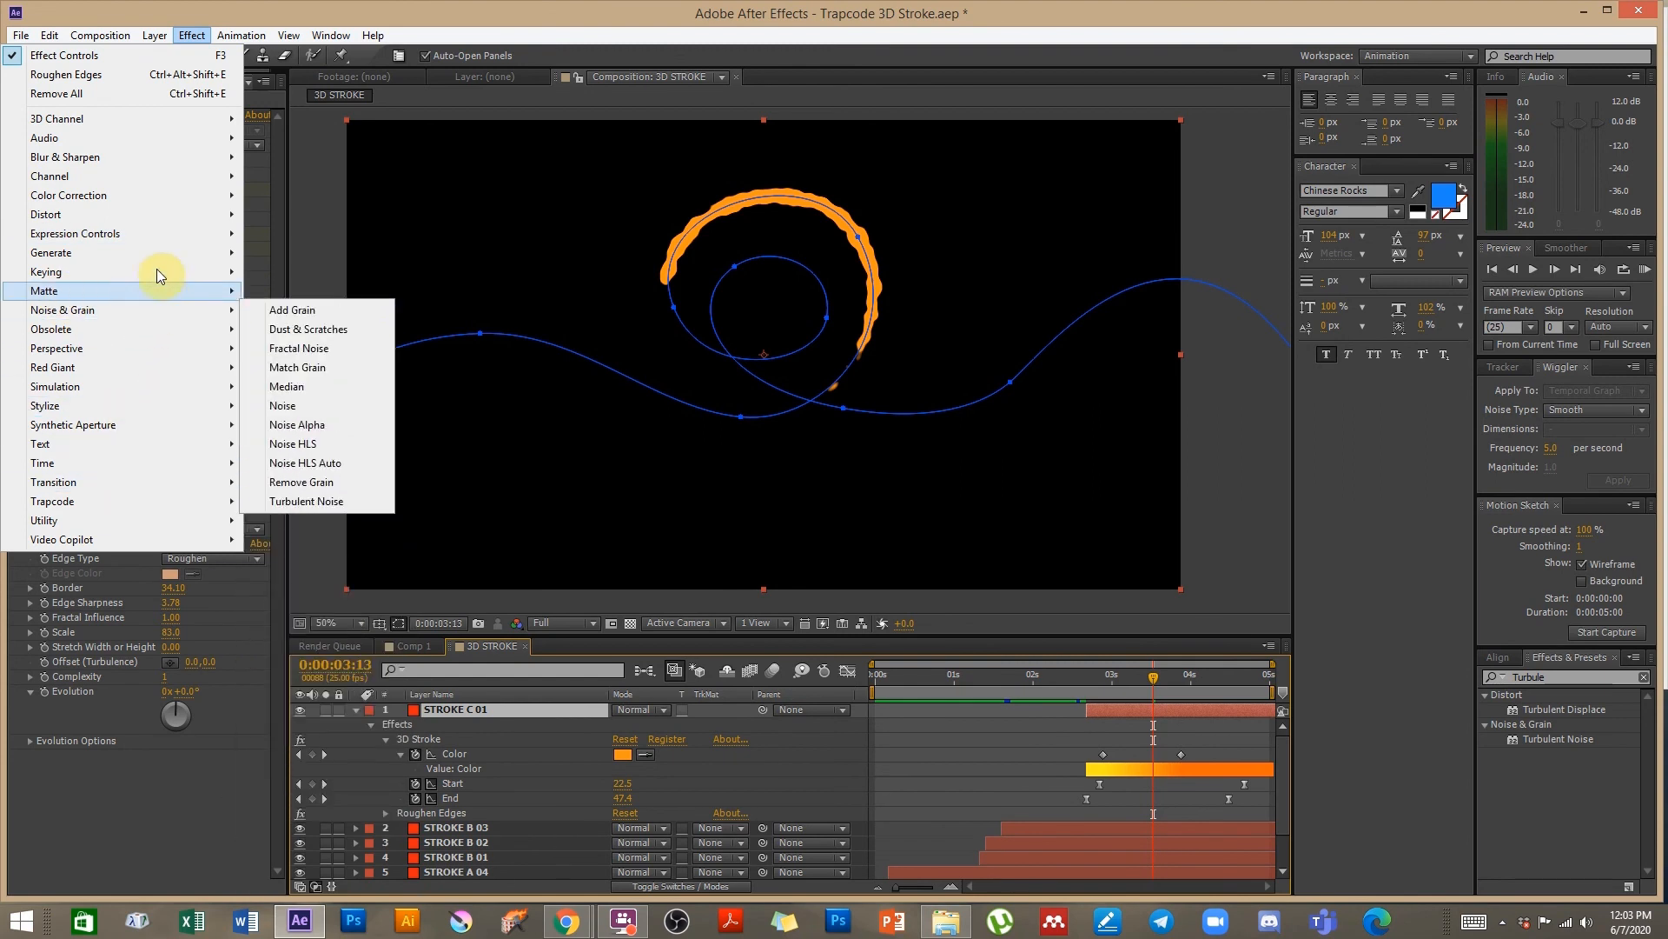
mouse_move(159, 227)
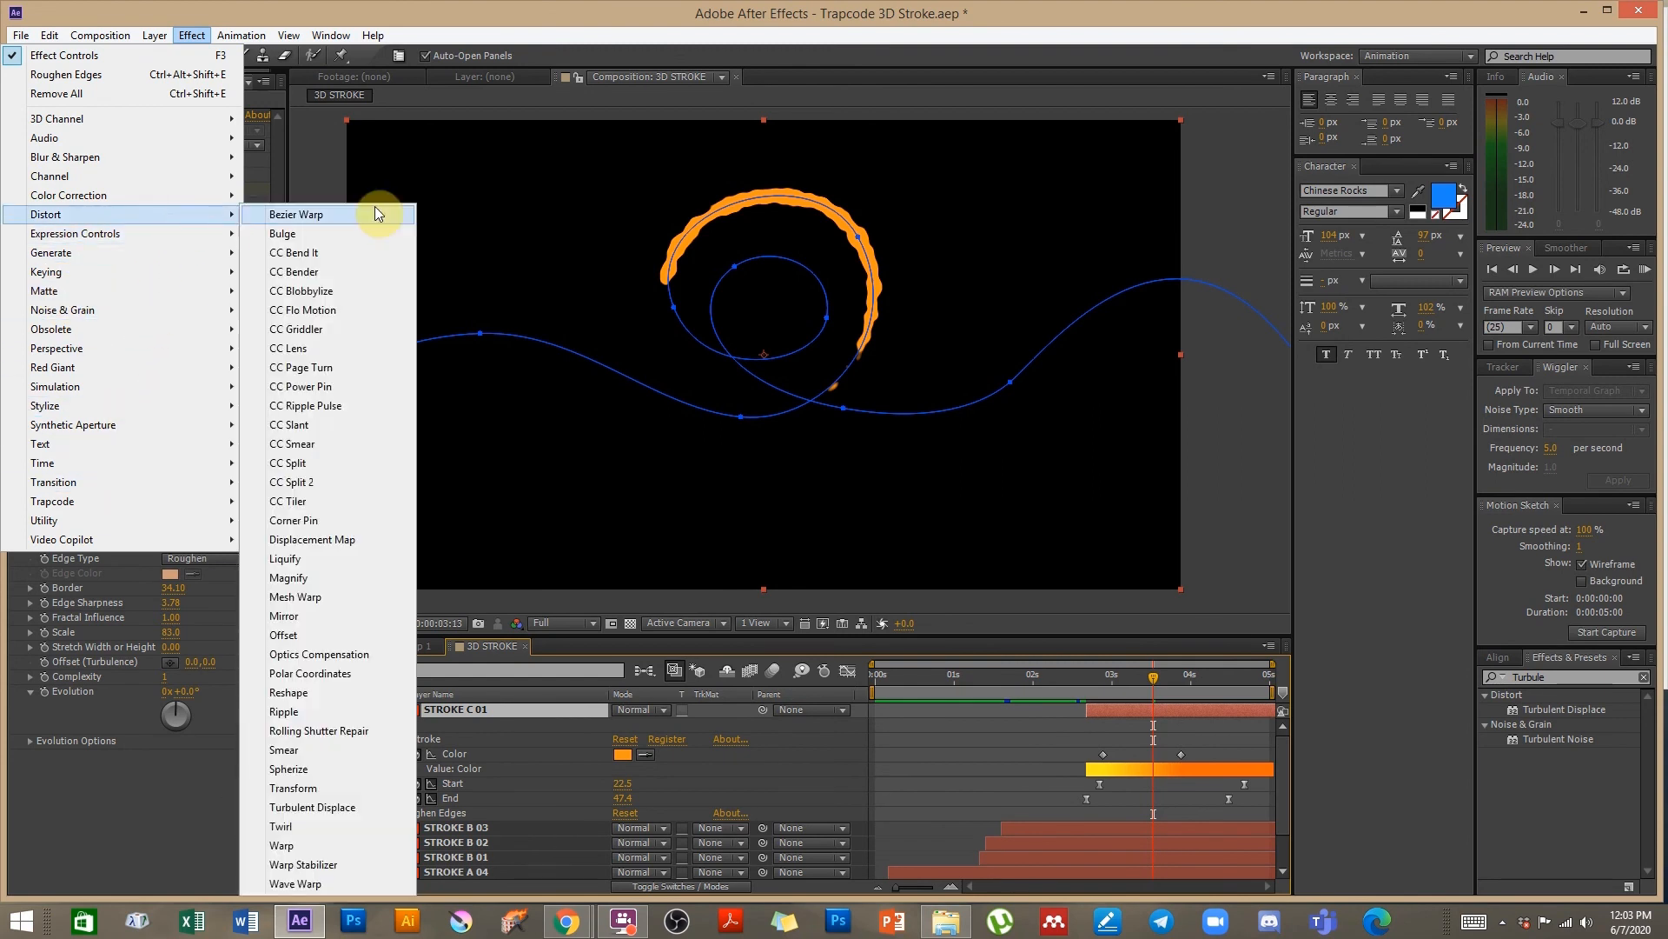
left_click(357, 811)
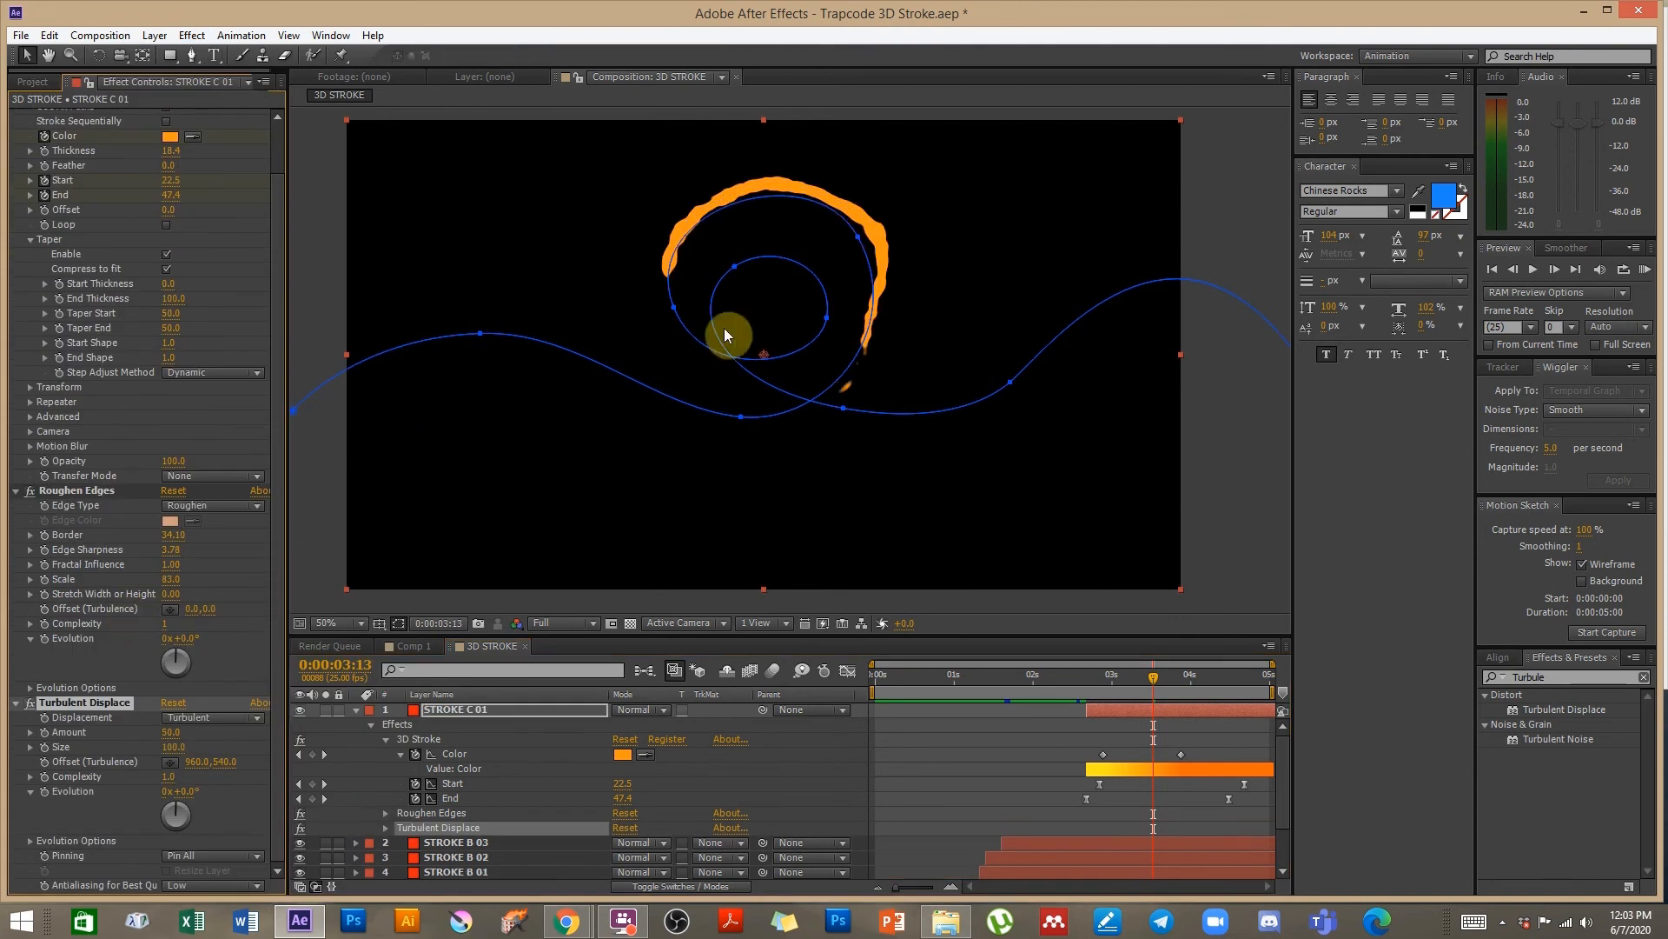
left_click(30, 703)
Step: Set the Turbulent Displace Amount to 12.0, Size to 12.0 and Complexity to 2.6, and check the stroke at 0:00:03:12
key("h")
mouse_move(806, 487)
left_mouse_down()
mouse_move(763, 432)
mouse_move(803, 465)
left_mouse_up()
left_click_drag(769, 380, 773, 375)
key("v")
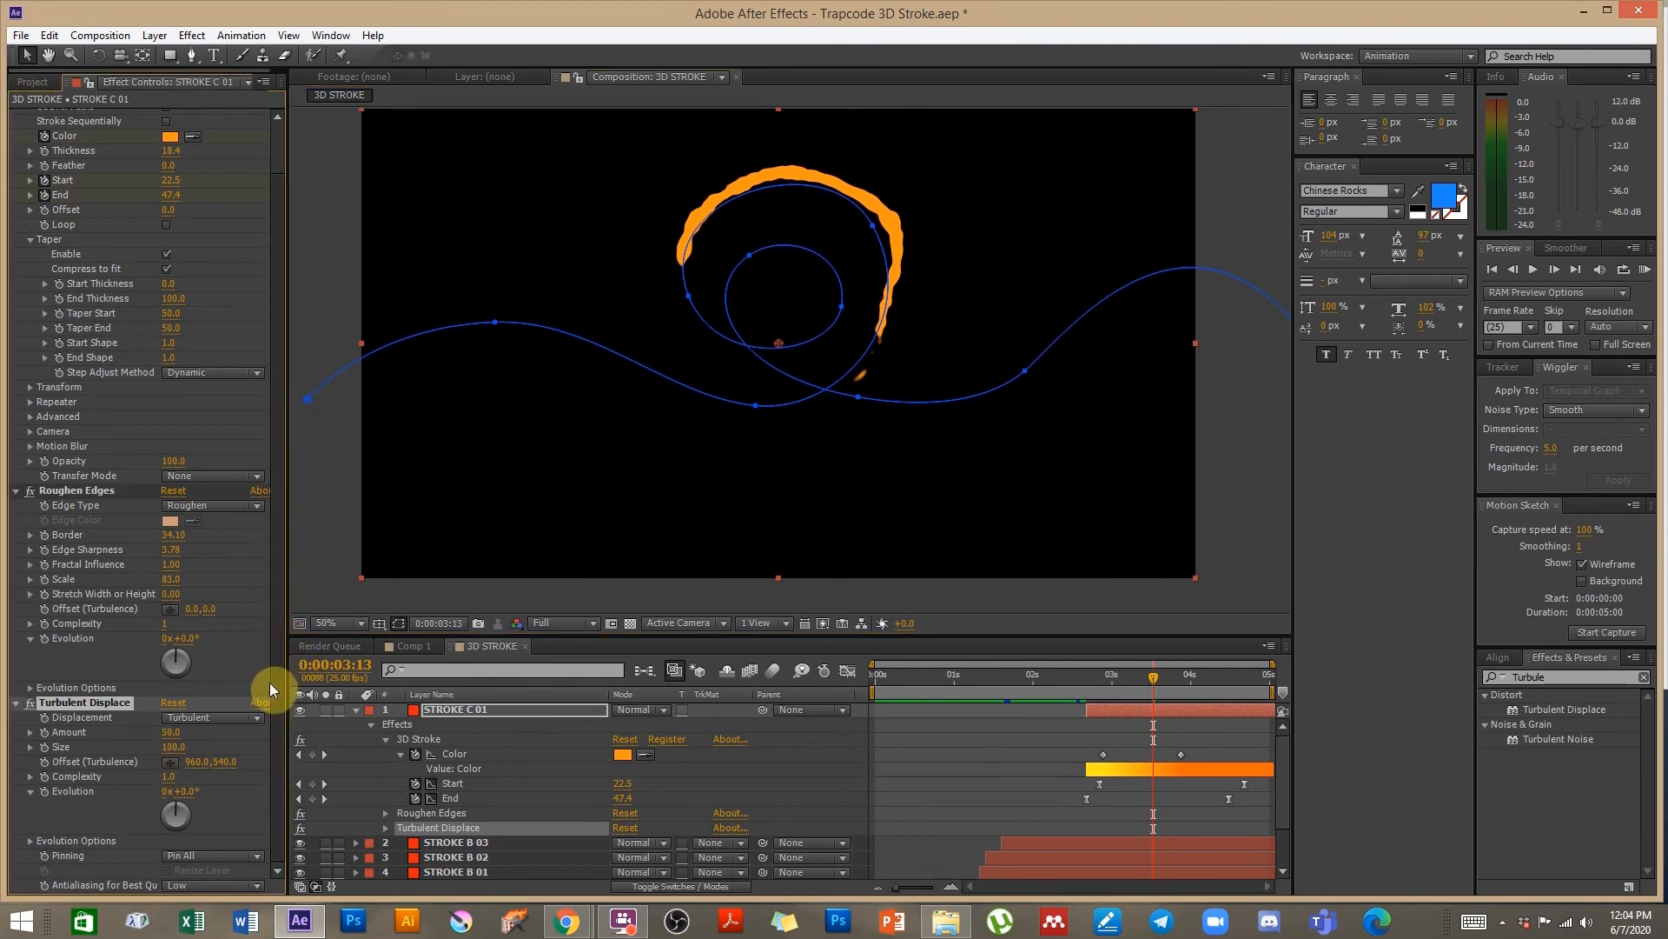
mouse_move(171, 735)
left_mouse_down()
mouse_move(127, 739)
mouse_move(145, 738)
left_mouse_up()
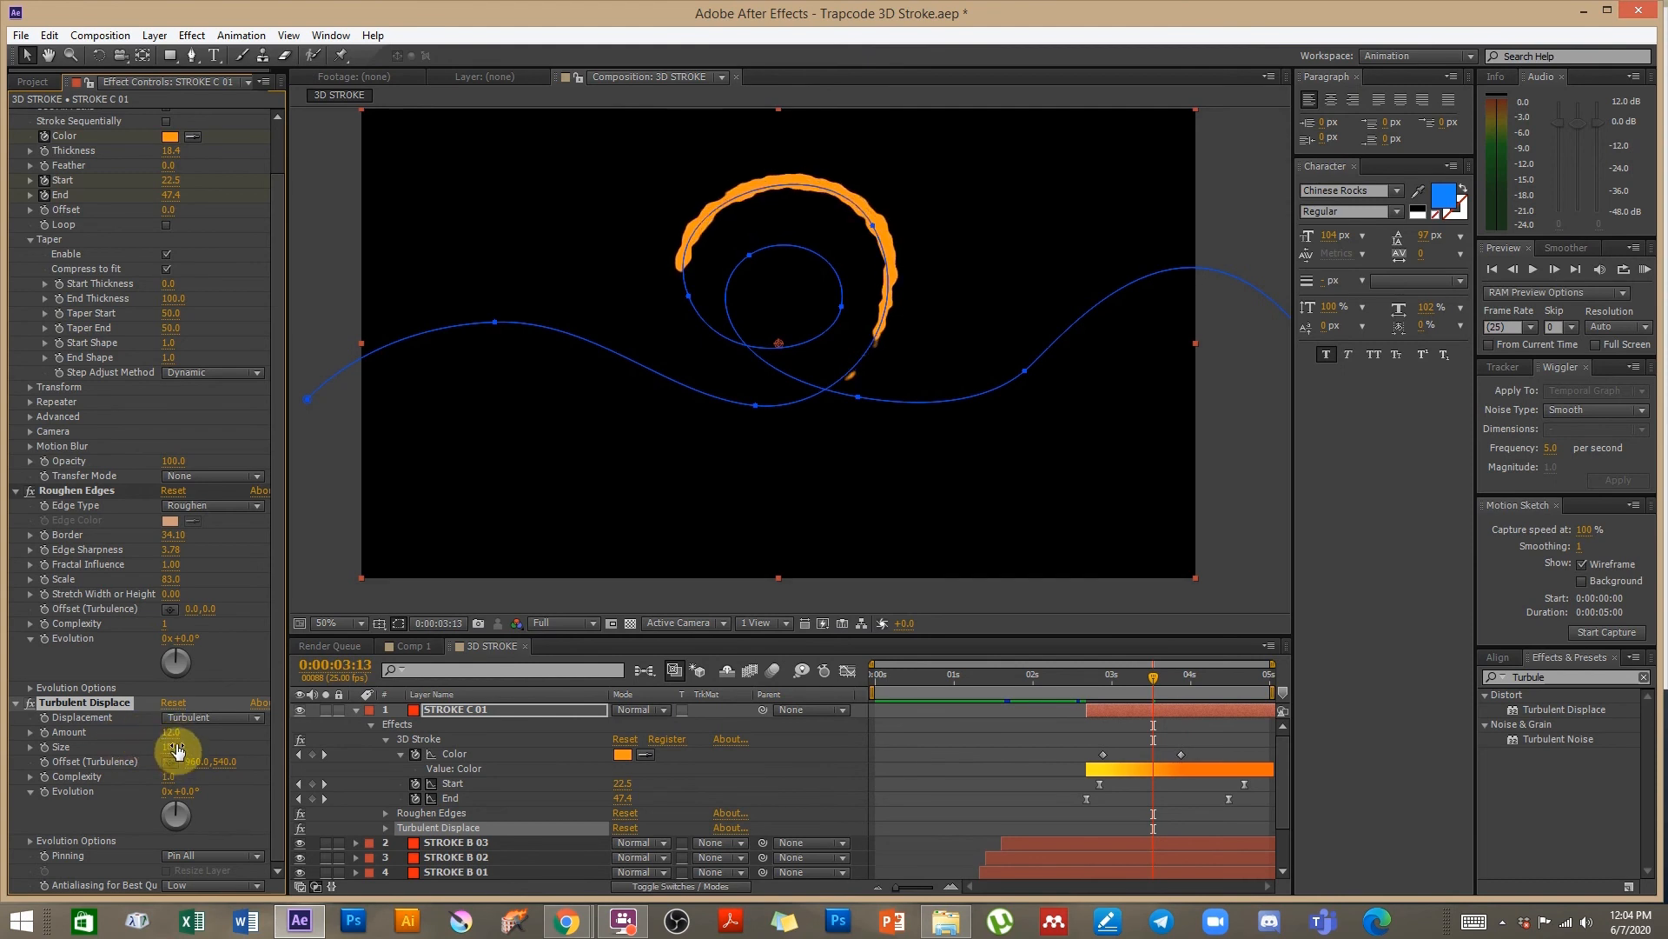
left_click_drag(176, 747, 103, 750)
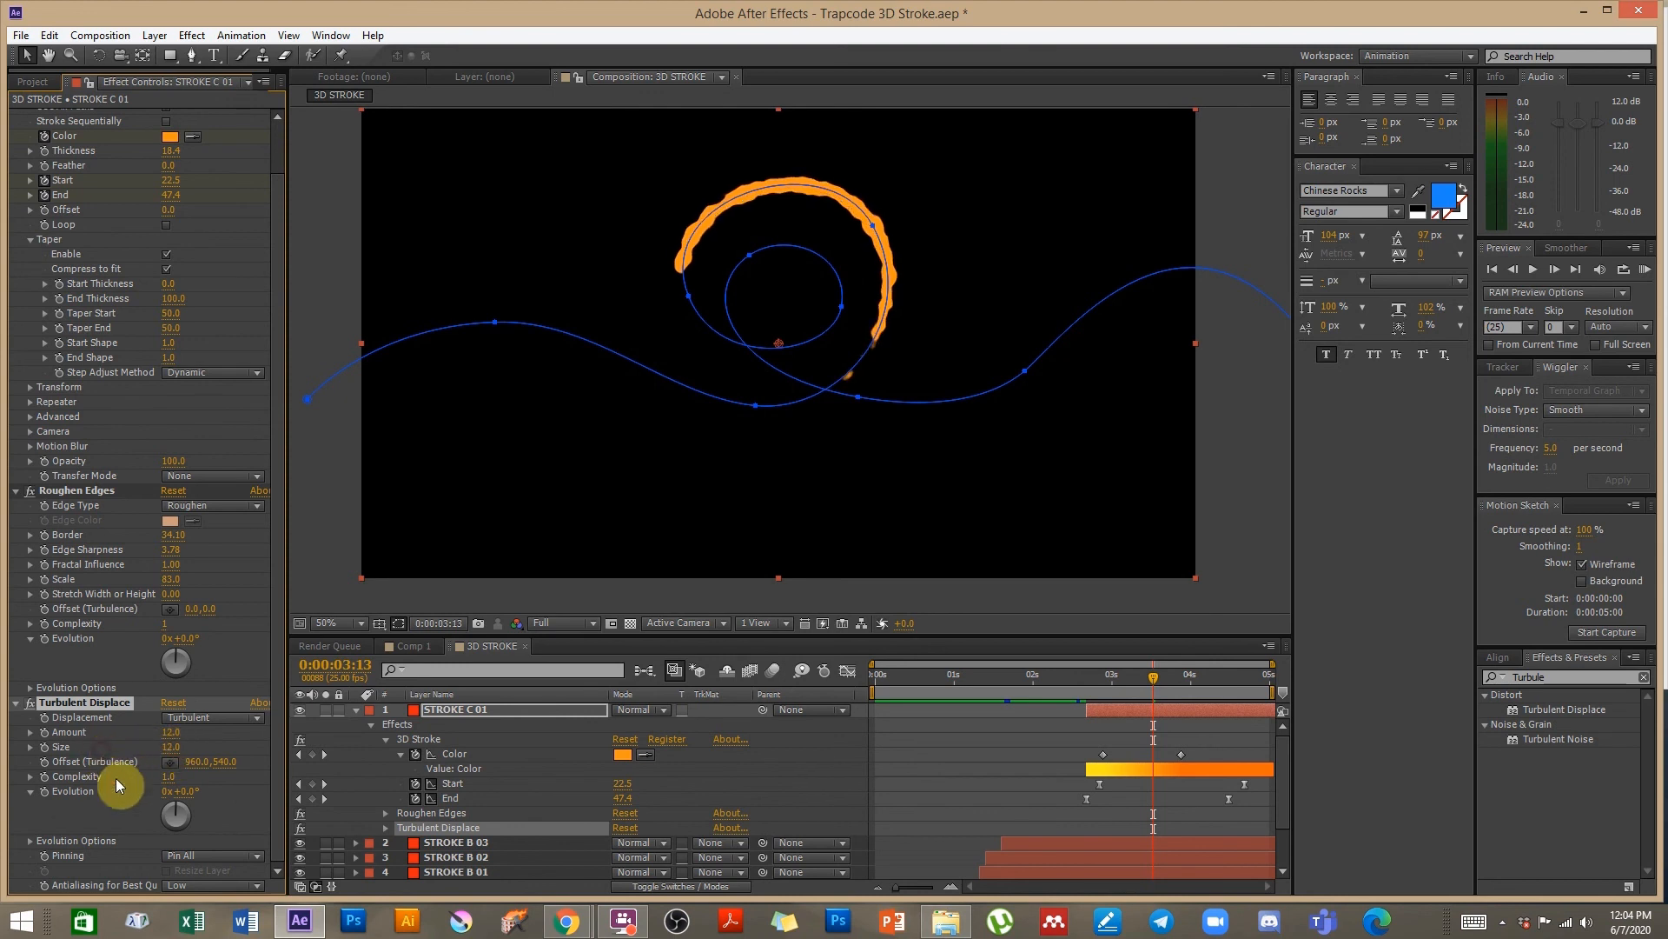
left_click_drag(192, 774, 298, 764)
mouse_move(1130, 699)
left_mouse_down()
mouse_move(1111, 686)
mouse_move(1144, 680)
left_mouse_up()
Step: Keyframe the Turbulent Displace Evolution from 0x at 0:00:02:17 to 4x at 0:00:04:06 and preview the motion up to 0:00:03:21
left_click(73, 799)
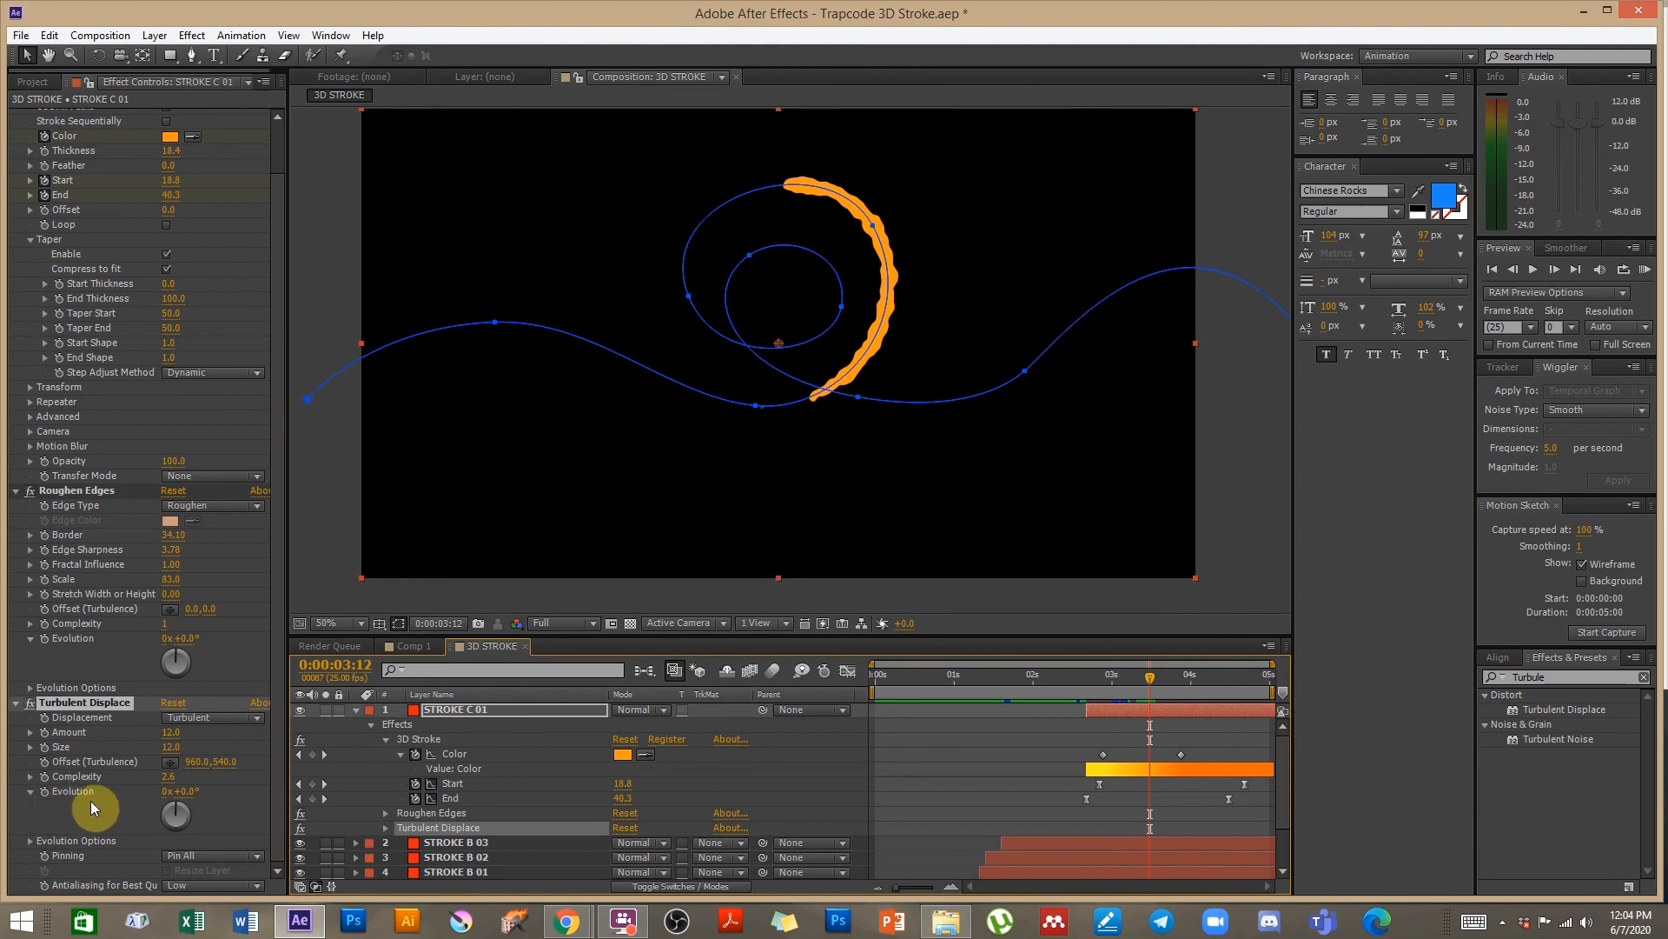
left_click(1088, 692)
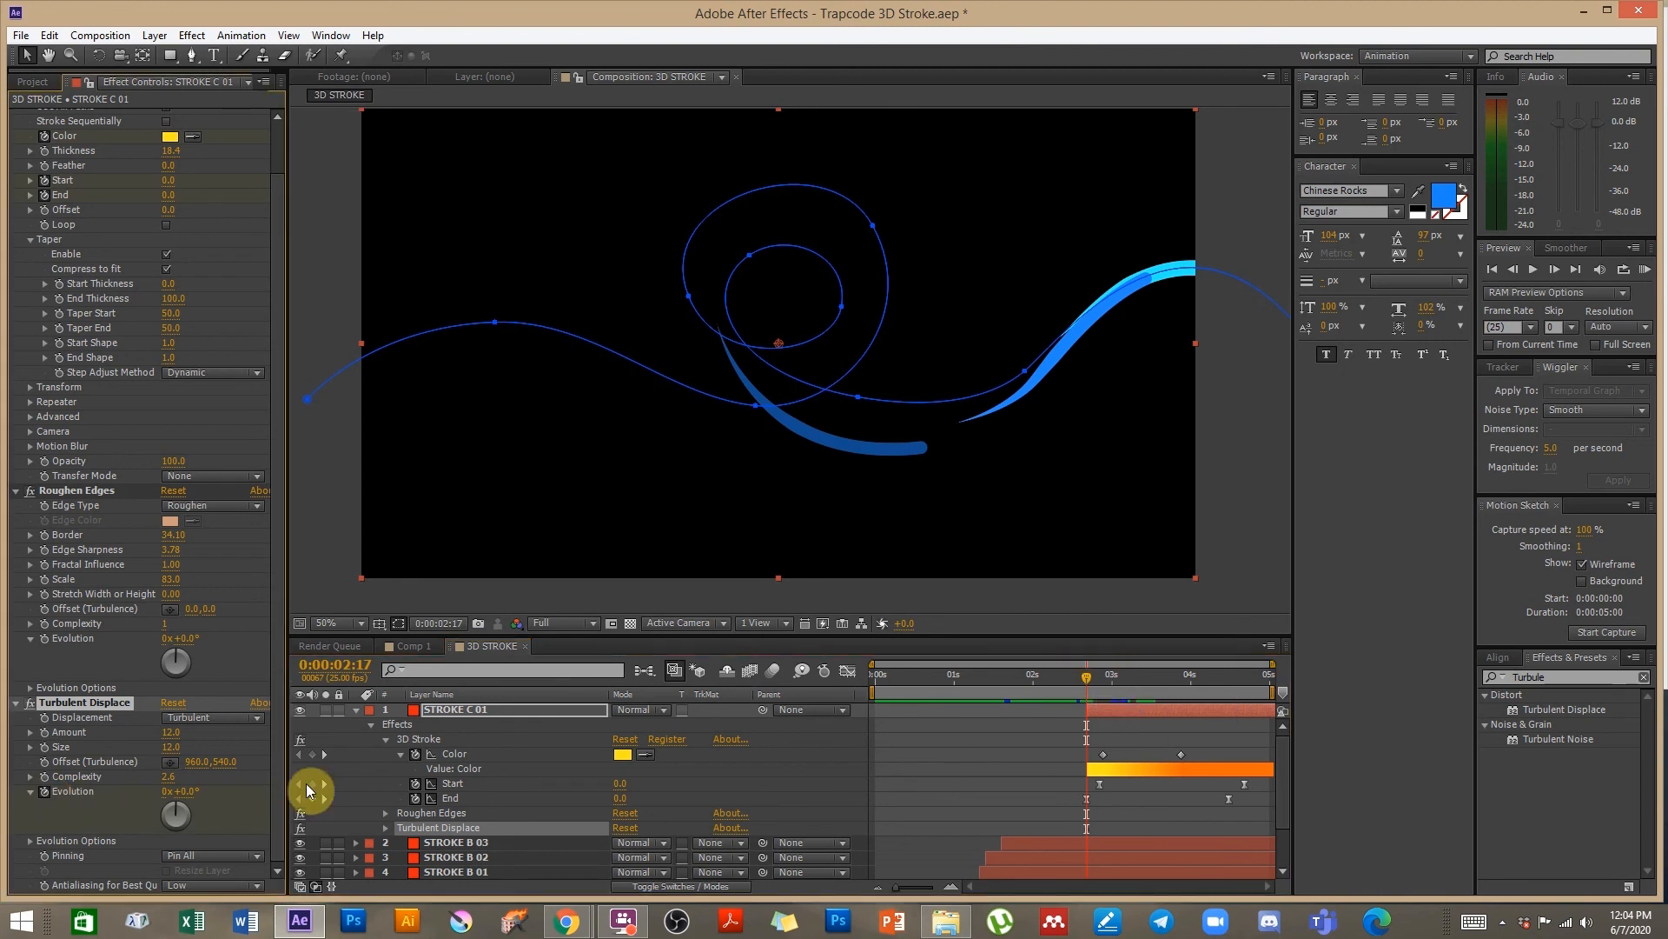
mouse_move(1165, 690)
left_mouse_down()
mouse_move(1143, 686)
mouse_move(1208, 680)
left_mouse_up()
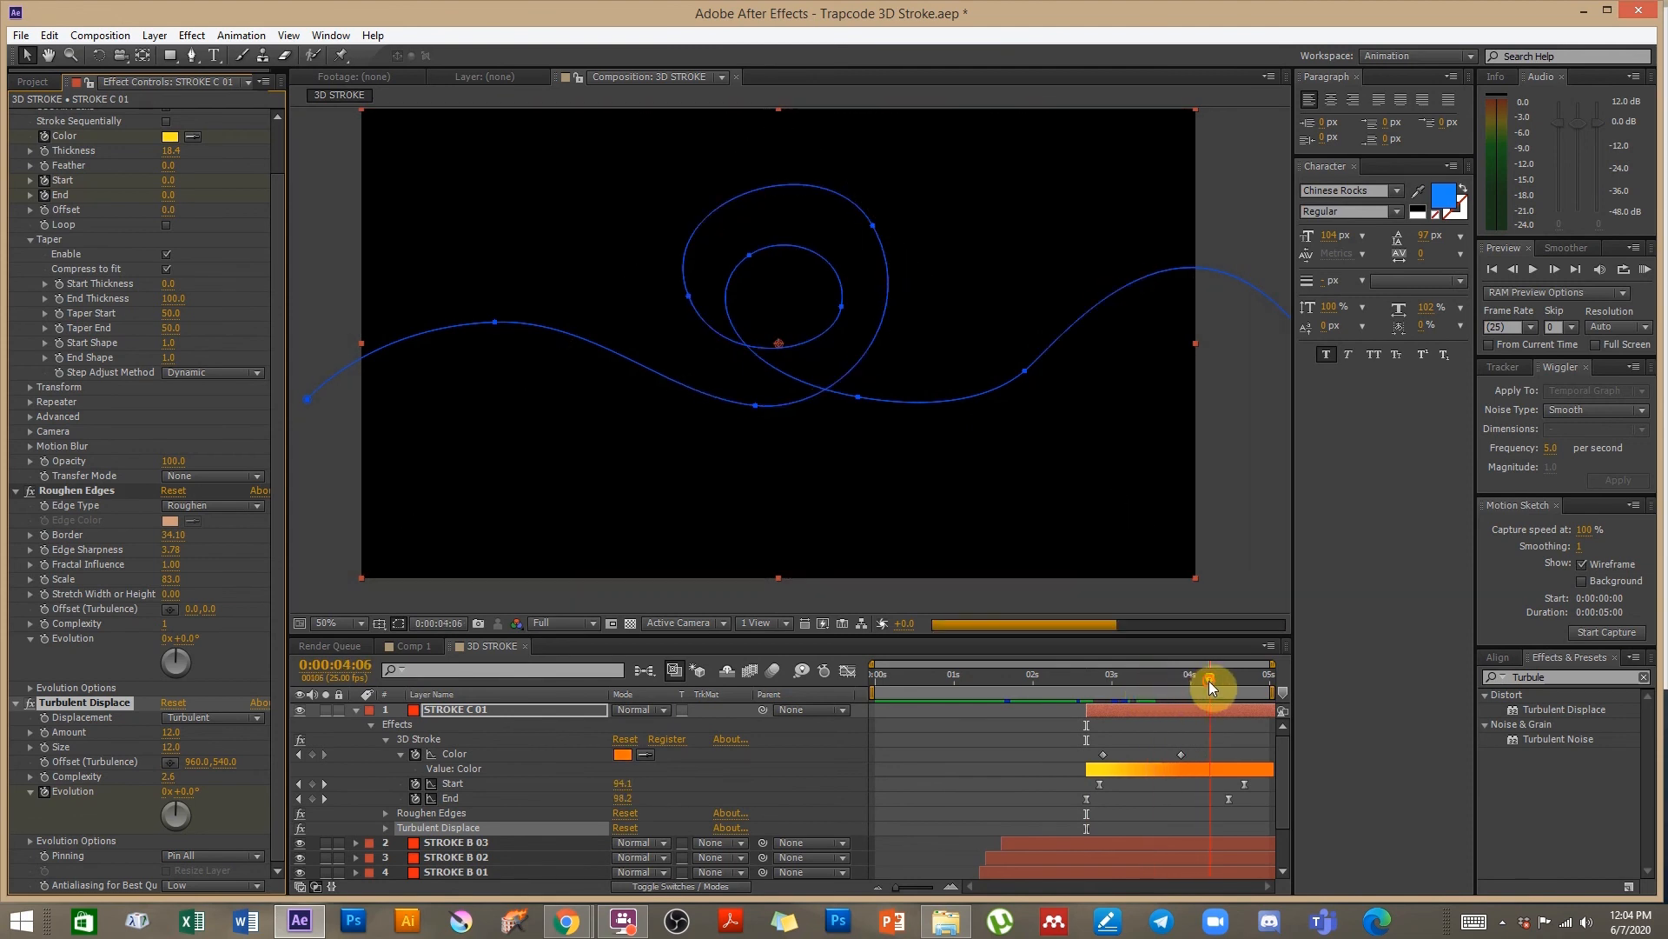
left_click(165, 789)
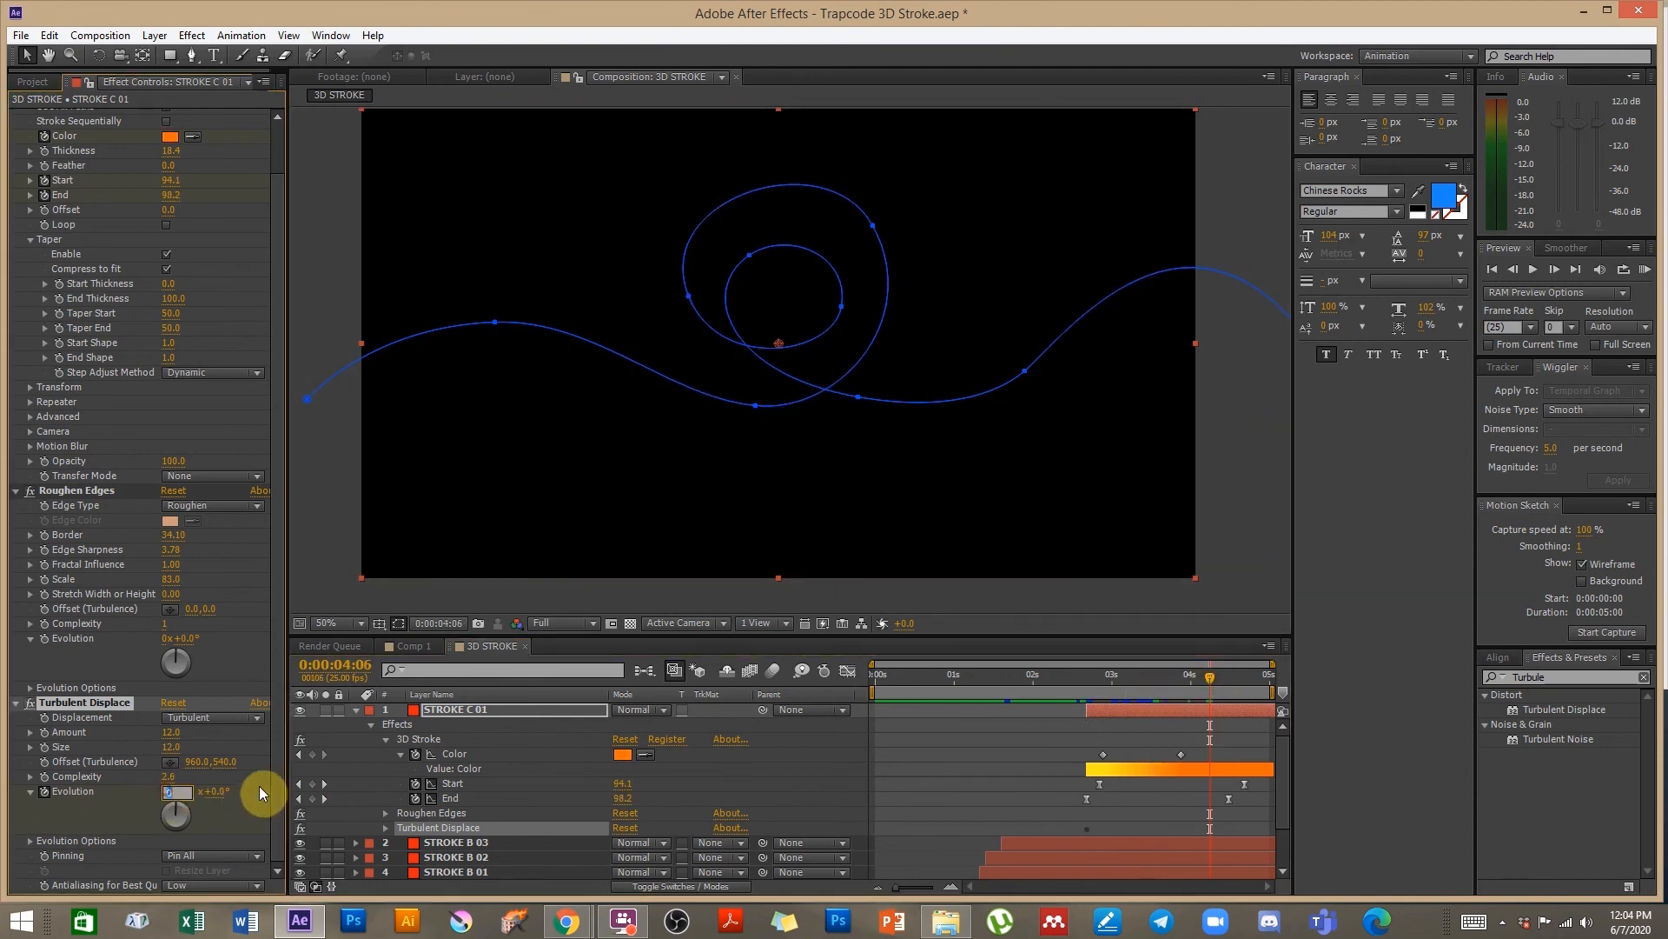
type("4")
left_click(423, 512)
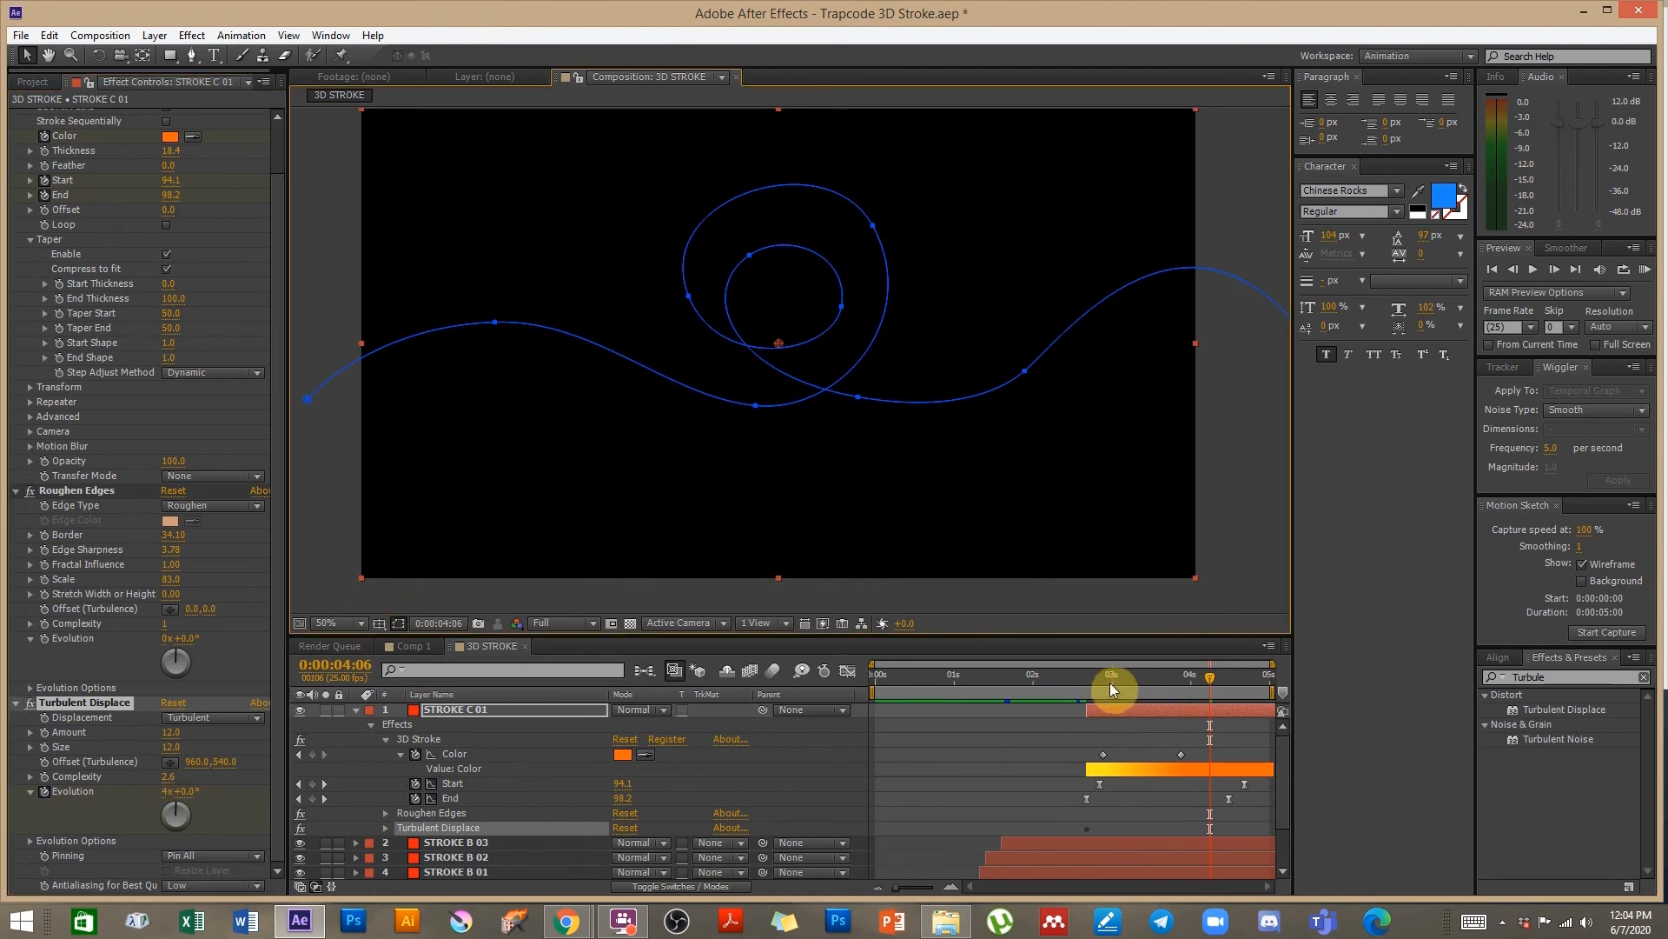
mouse_move(1106, 680)
left_mouse_down()
mouse_move(1177, 660)
mouse_move(1171, 676)
left_mouse_up()
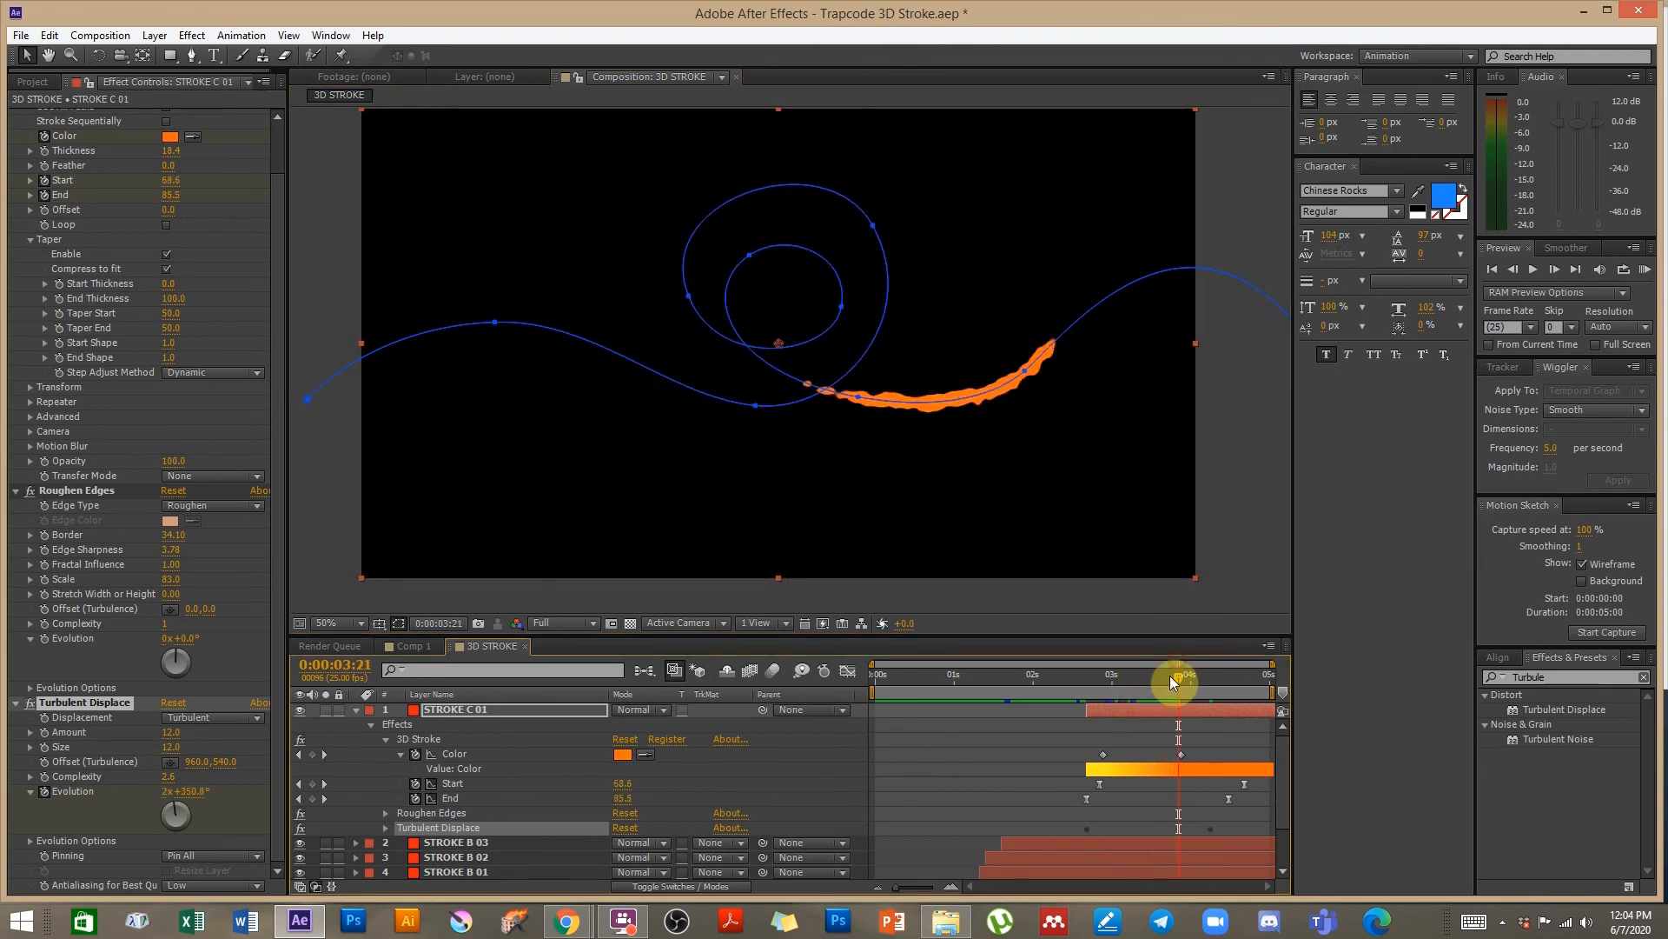
Step: Set the Turbulent Displace Amount to 38.0 and Size to 54.0 on STROKE C 01, and check the stroke up to 0:00:03:23
left_click(356, 710)
left_click(656, 848)
left_click_drag(1053, 675, 1161, 670)
left_click(434, 709)
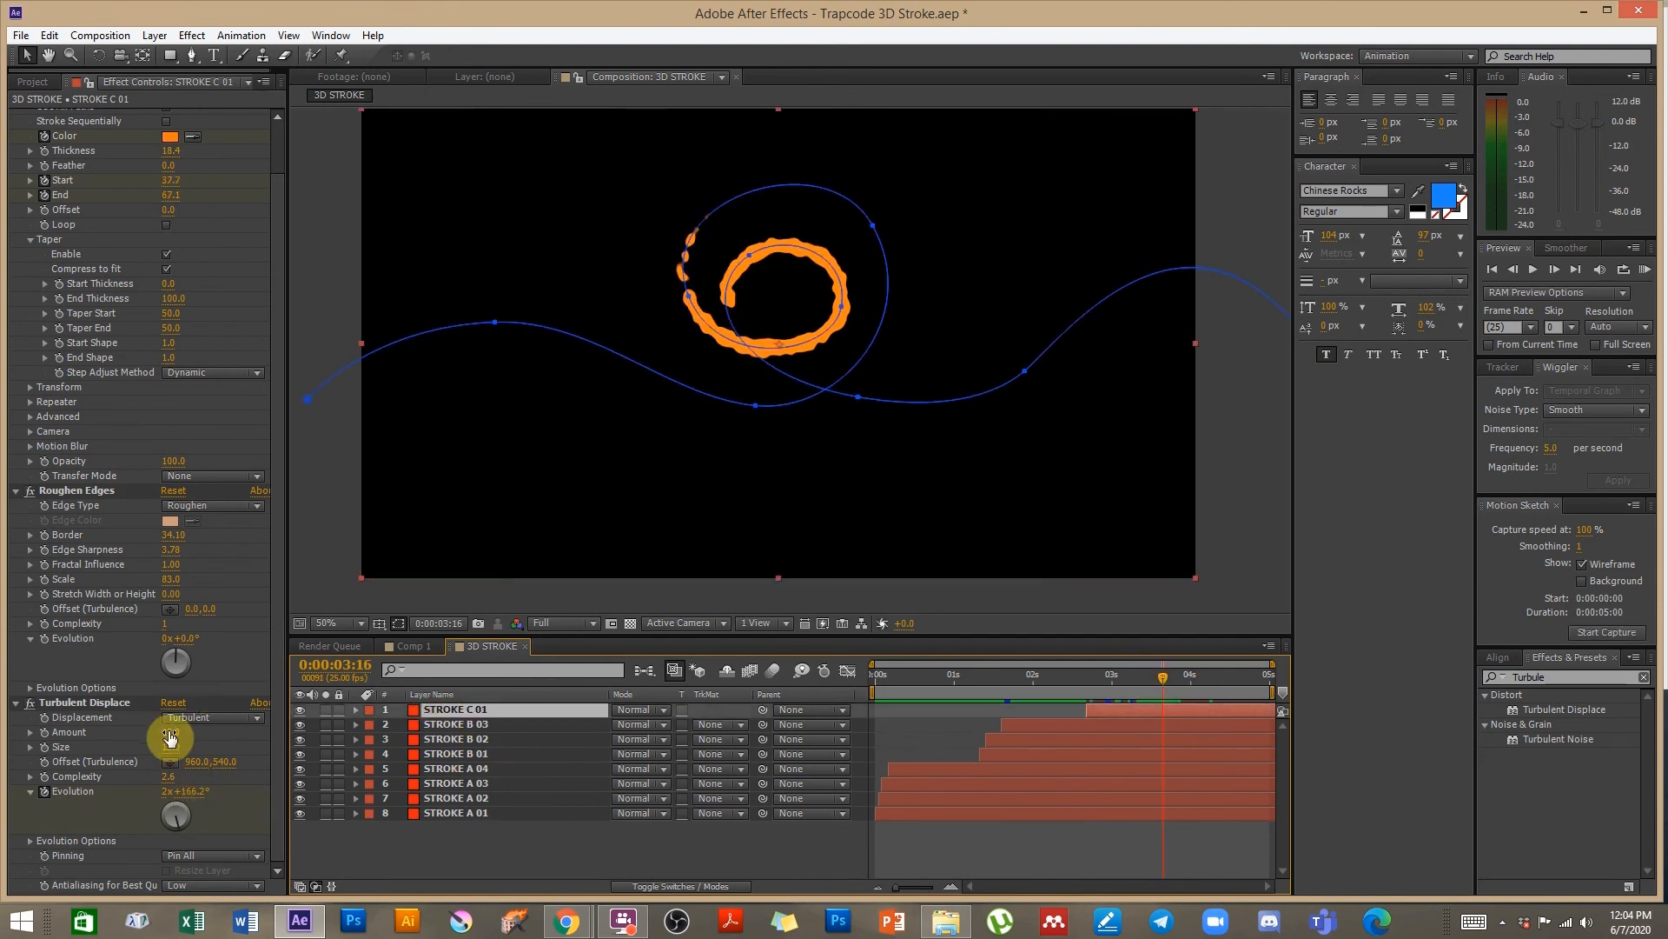
mouse_move(170, 730)
left_mouse_down()
mouse_move(279, 715)
mouse_move(261, 718)
left_mouse_up()
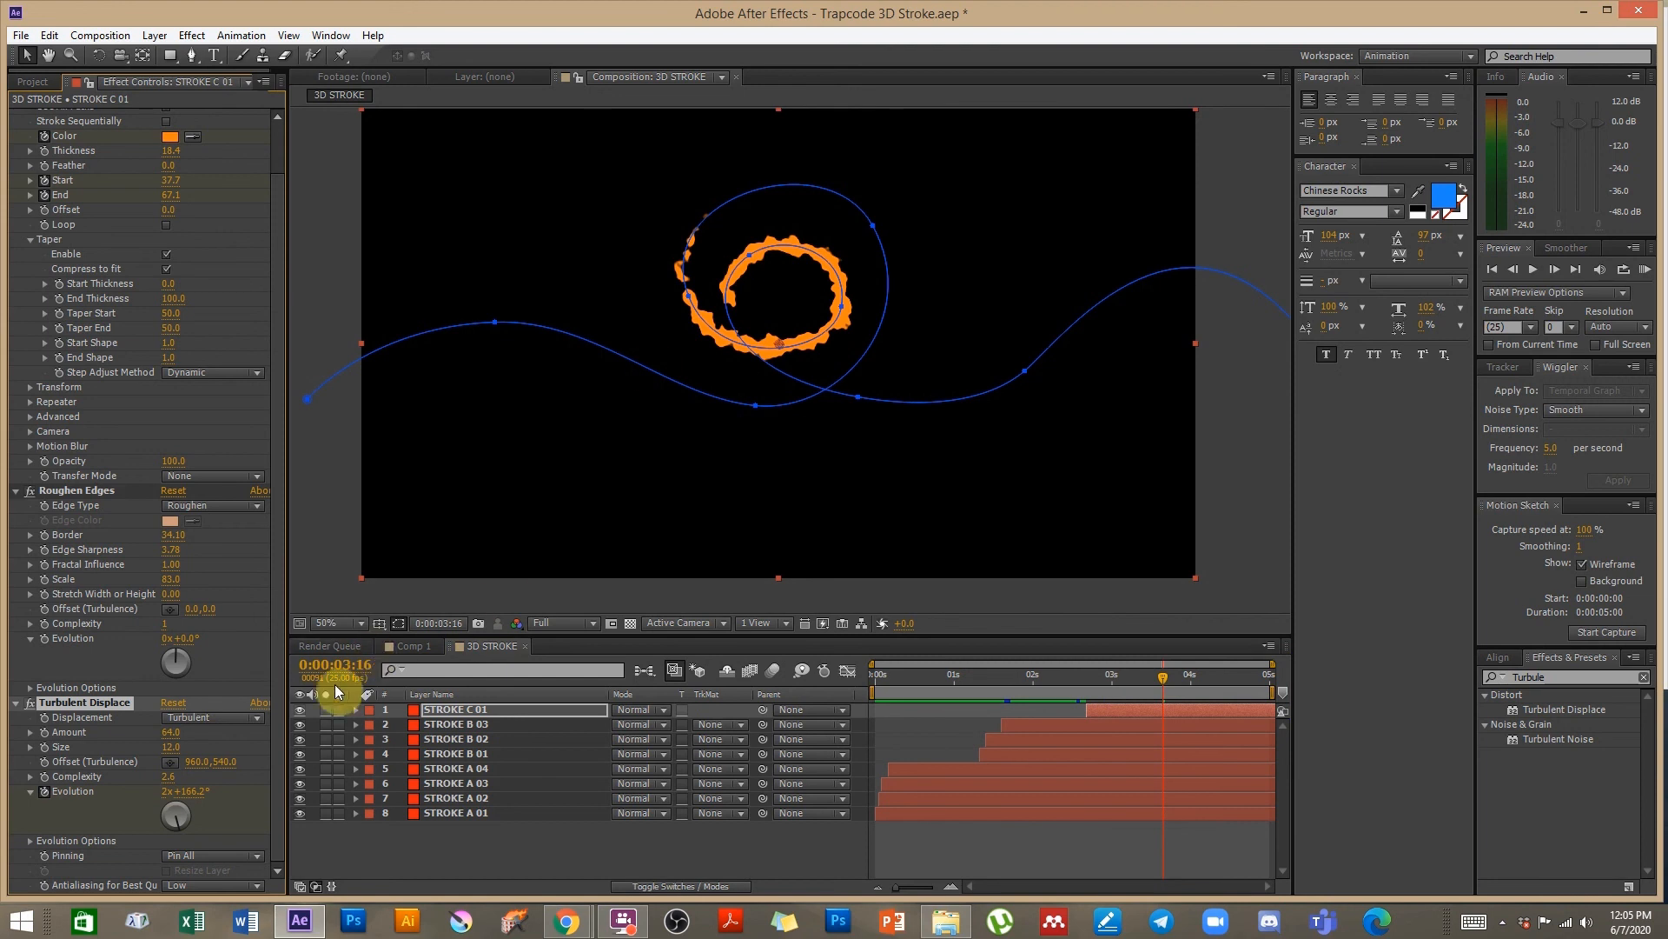
mouse_move(177, 753)
left_mouse_down()
mouse_move(252, 731)
mouse_move(165, 731)
left_mouse_up()
left_click_drag(1044, 687, 1186, 654)
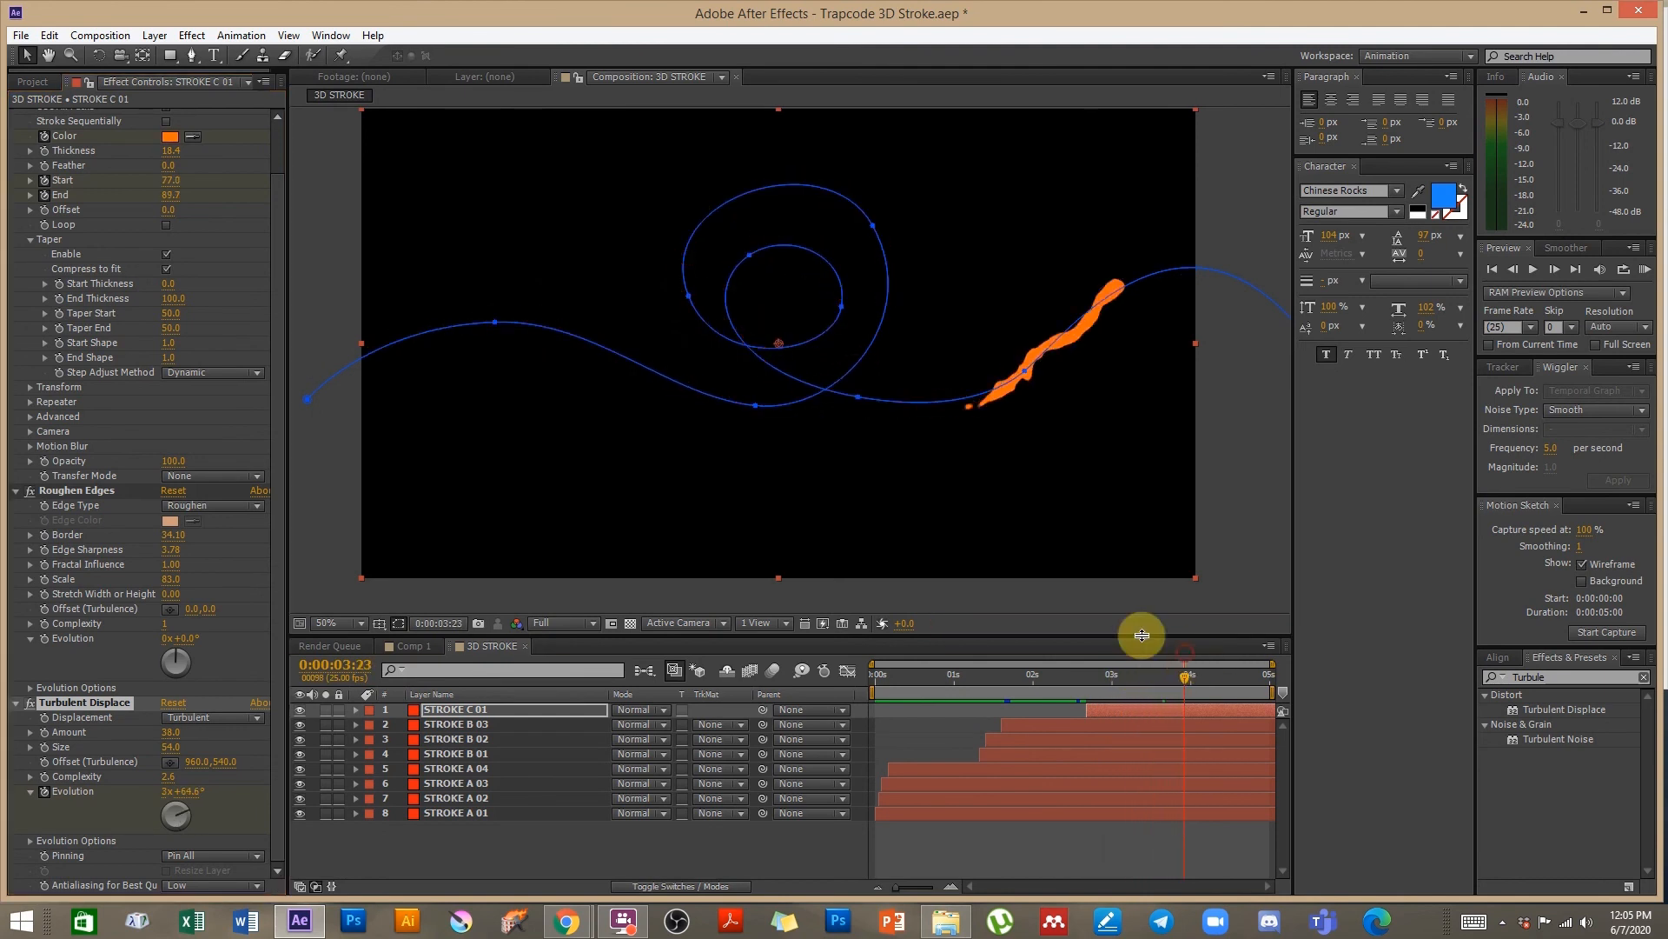
Step: Duplicate the STROKE C 01 layer as STROKE C 02 and offset it a few frames later in time
left_click(595, 827)
left_click(457, 711)
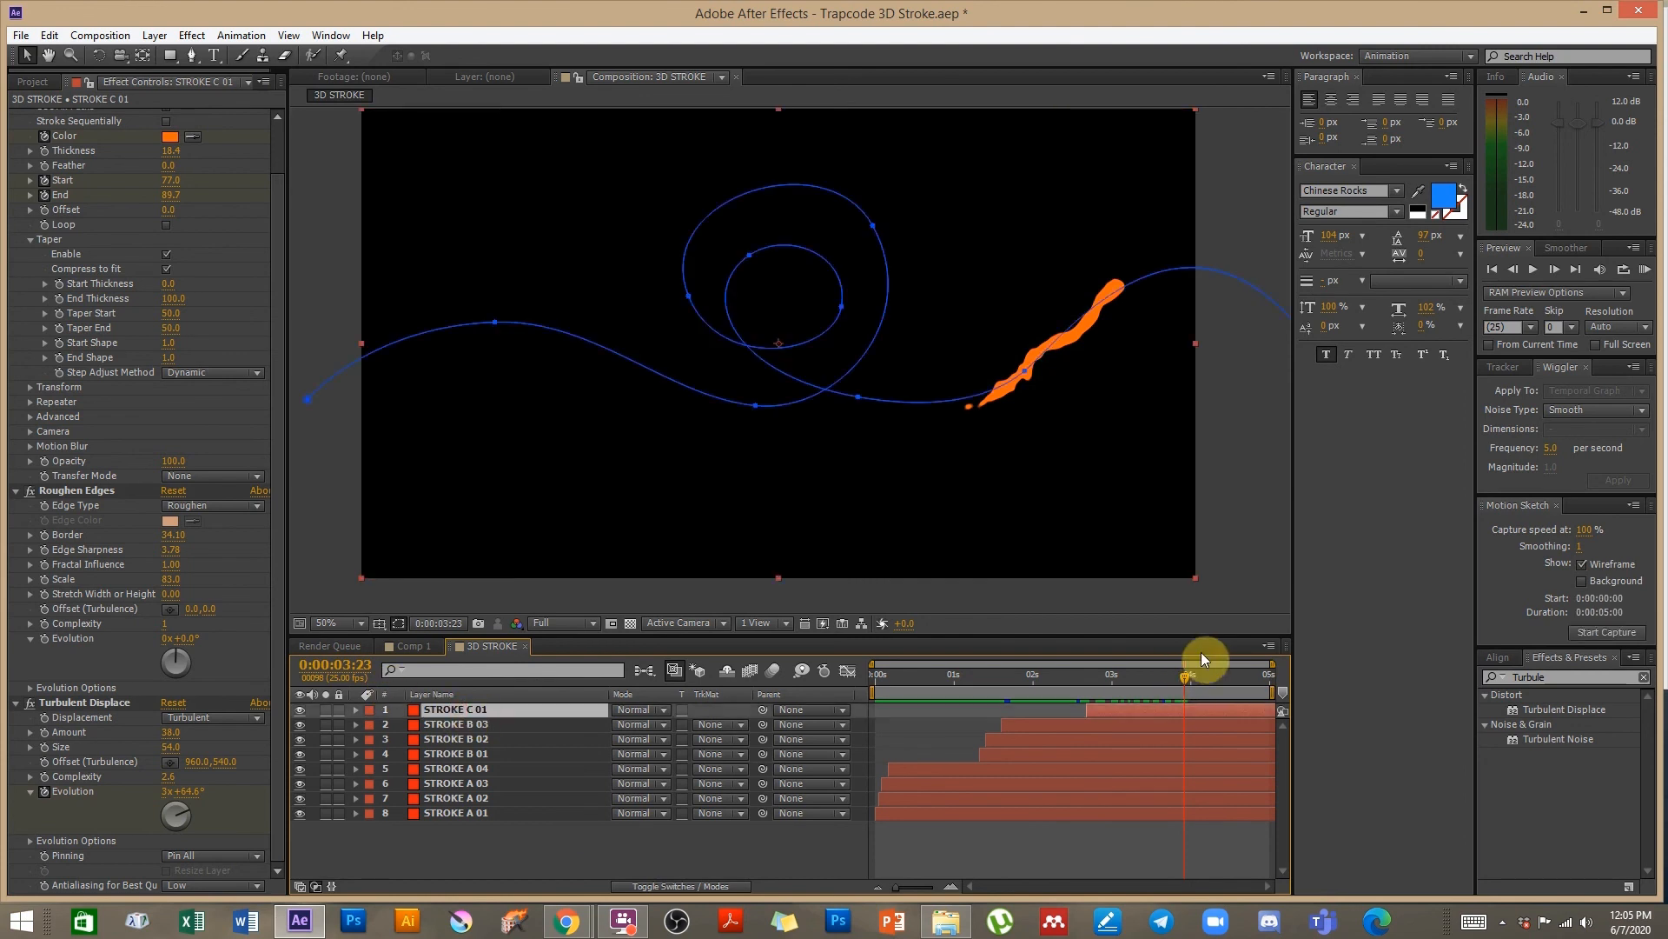
mouse_move(1097, 675)
left_mouse_down()
mouse_move(1148, 661)
mouse_move(1125, 706)
left_mouse_up()
key("ctrl+d")
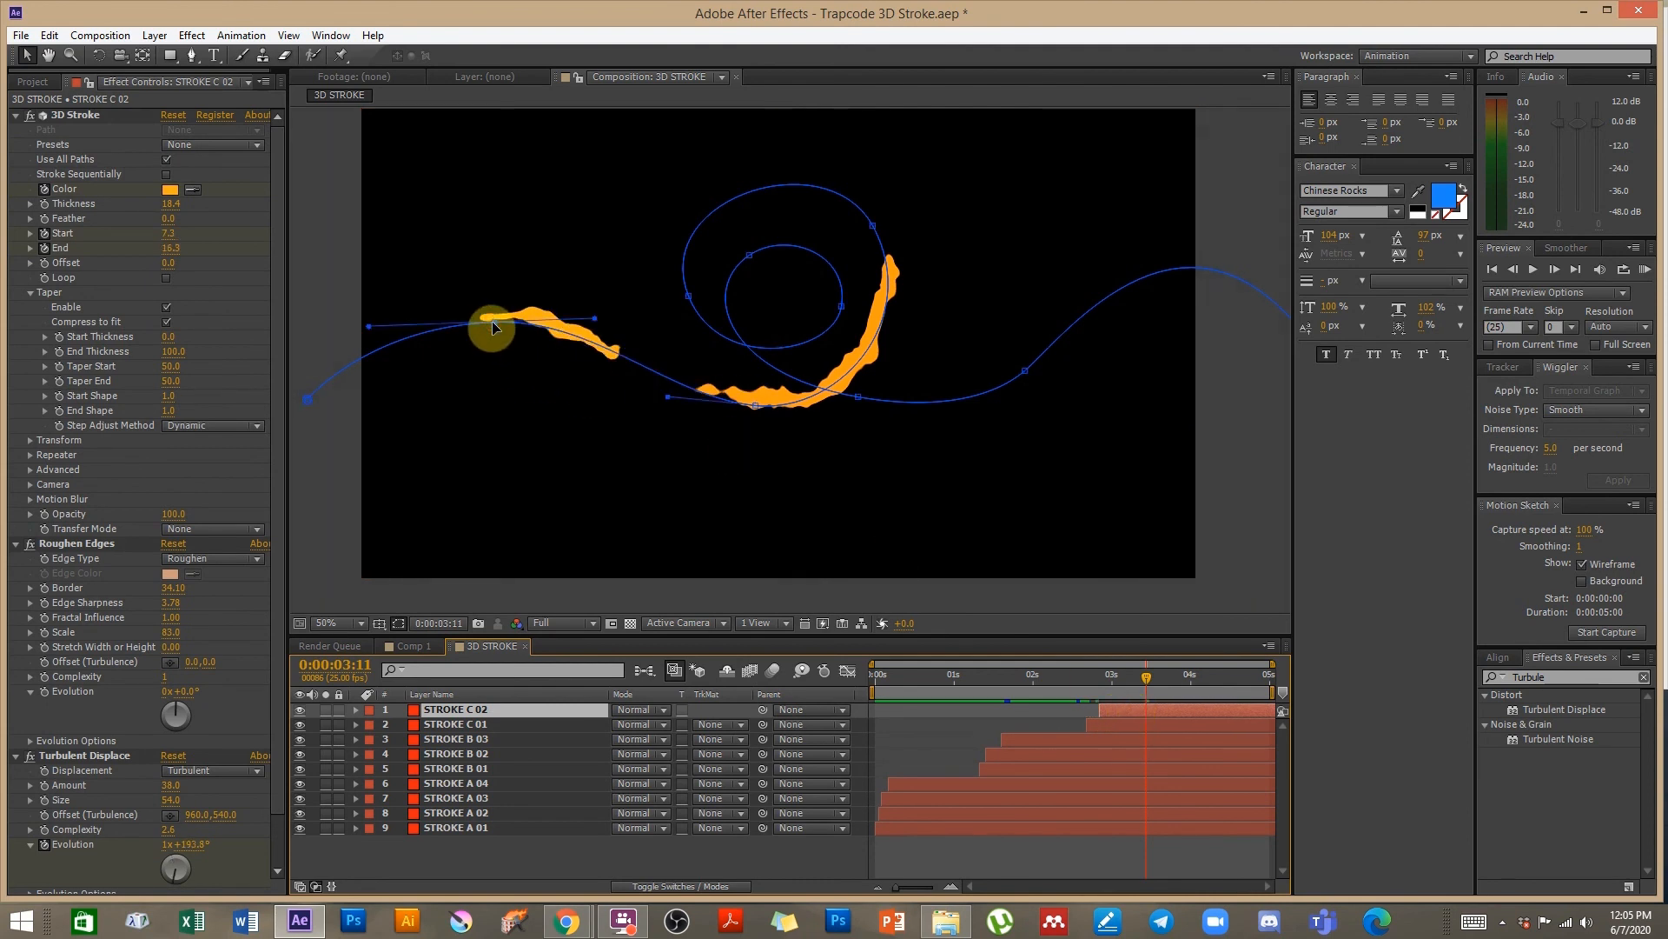
Step: Raise and smooth the first crest of the STROKE C 02 path and lower the trough before the loop
left_click_drag(491, 320, 488, 285)
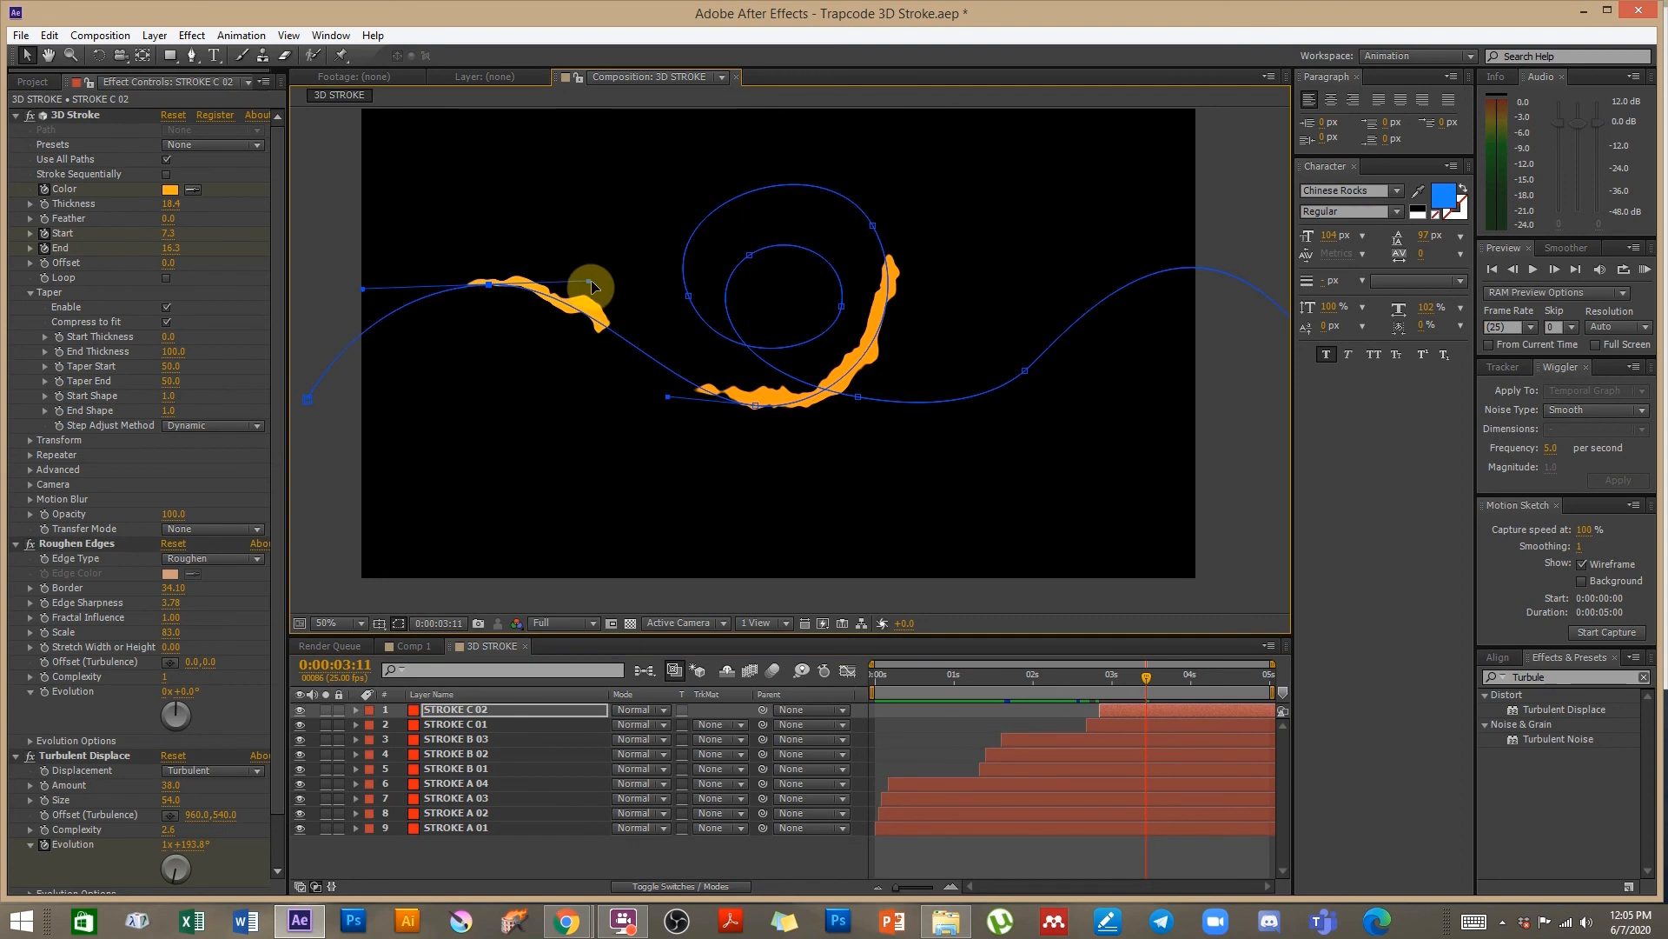
left_click_drag(617, 283, 633, 278)
left_click_drag(758, 405, 758, 426)
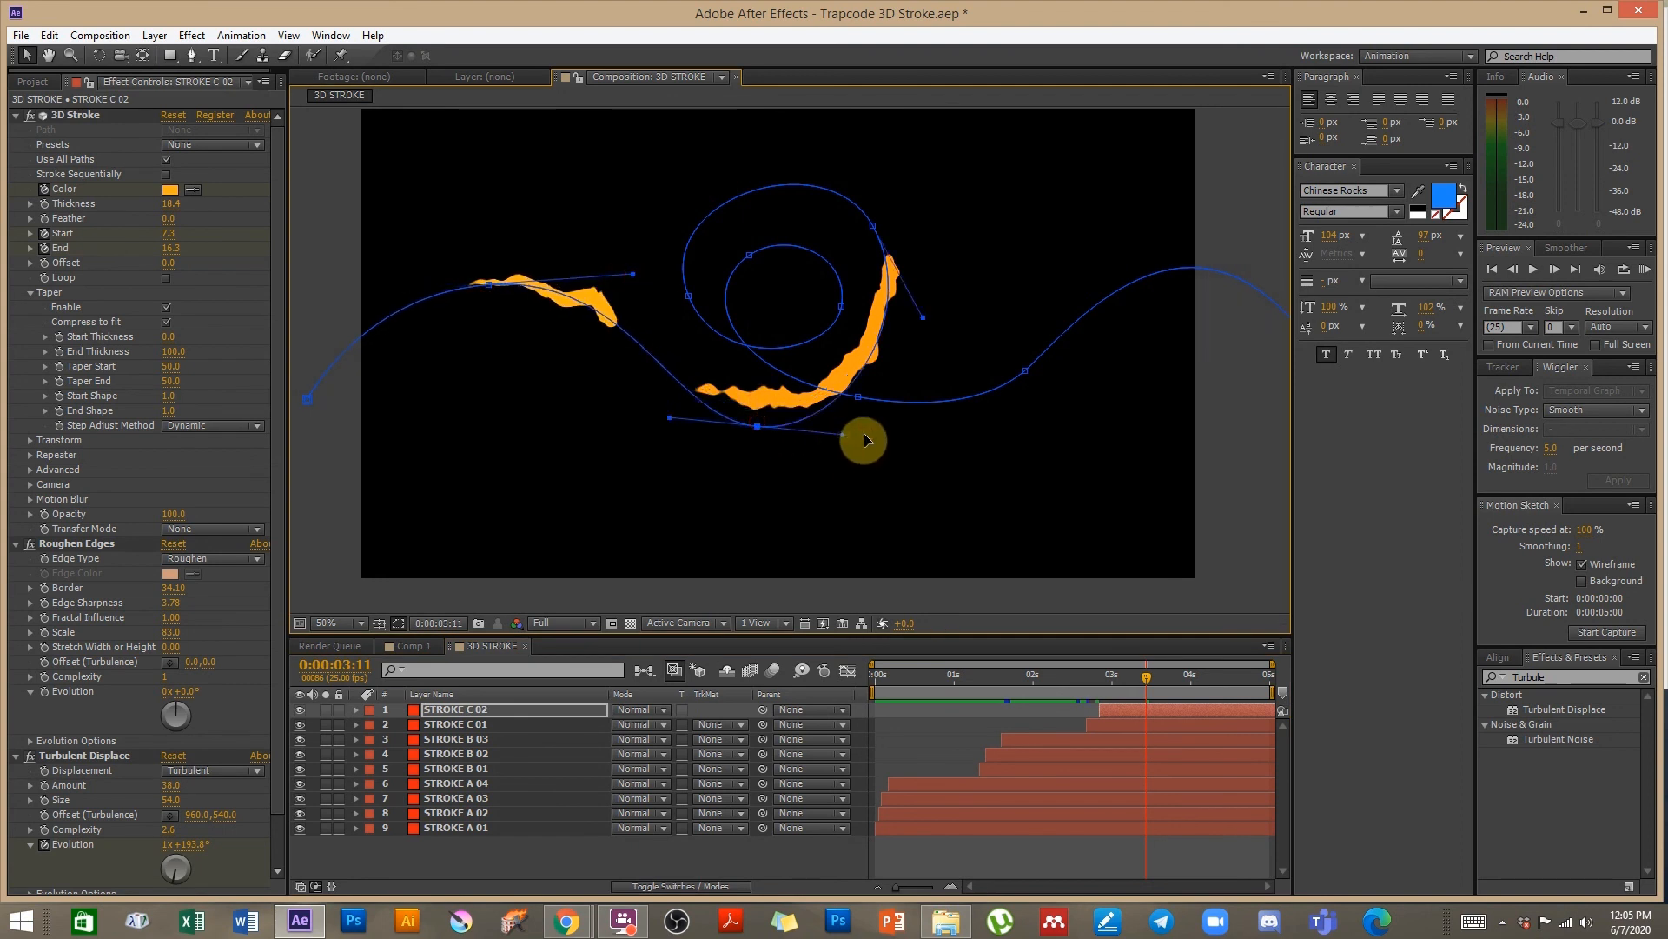
Step: Widen the loop of the STROKE C 02 path by shifting its outer and inner points slightly outward
left_click_drag(877, 231, 887, 210)
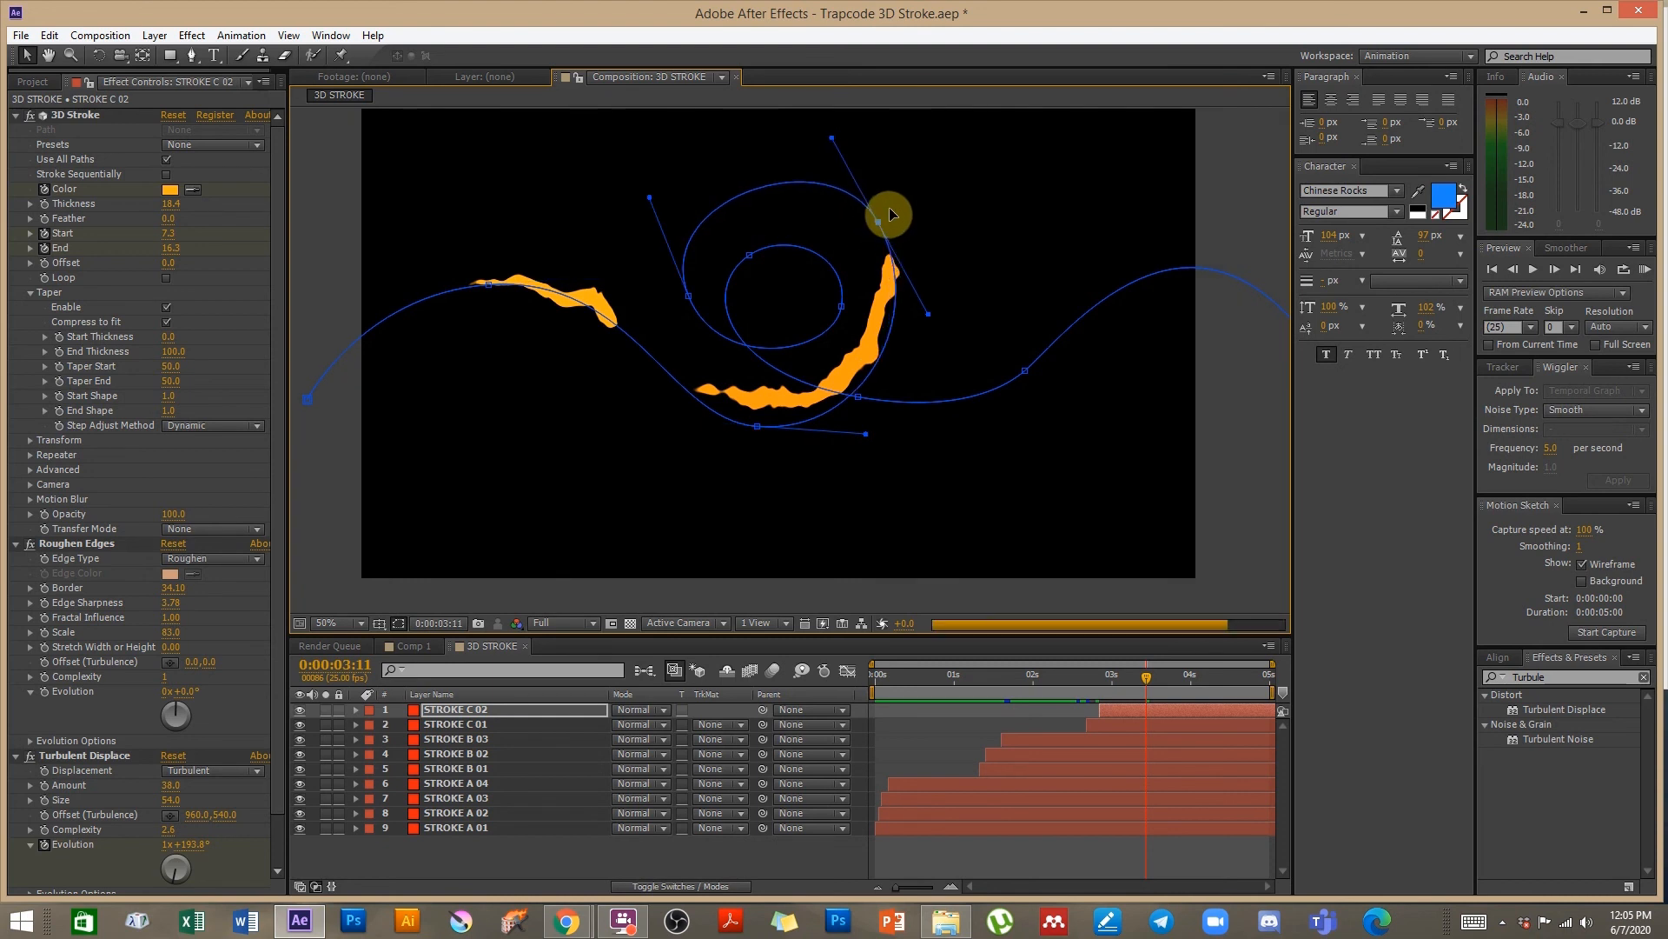
left_click(686, 297)
left_click_drag(676, 302, 657, 306)
left_click(836, 318)
left_click_drag(822, 388, 816, 393)
left_click_drag(851, 272, 854, 240)
left_click_drag(856, 409, 856, 411)
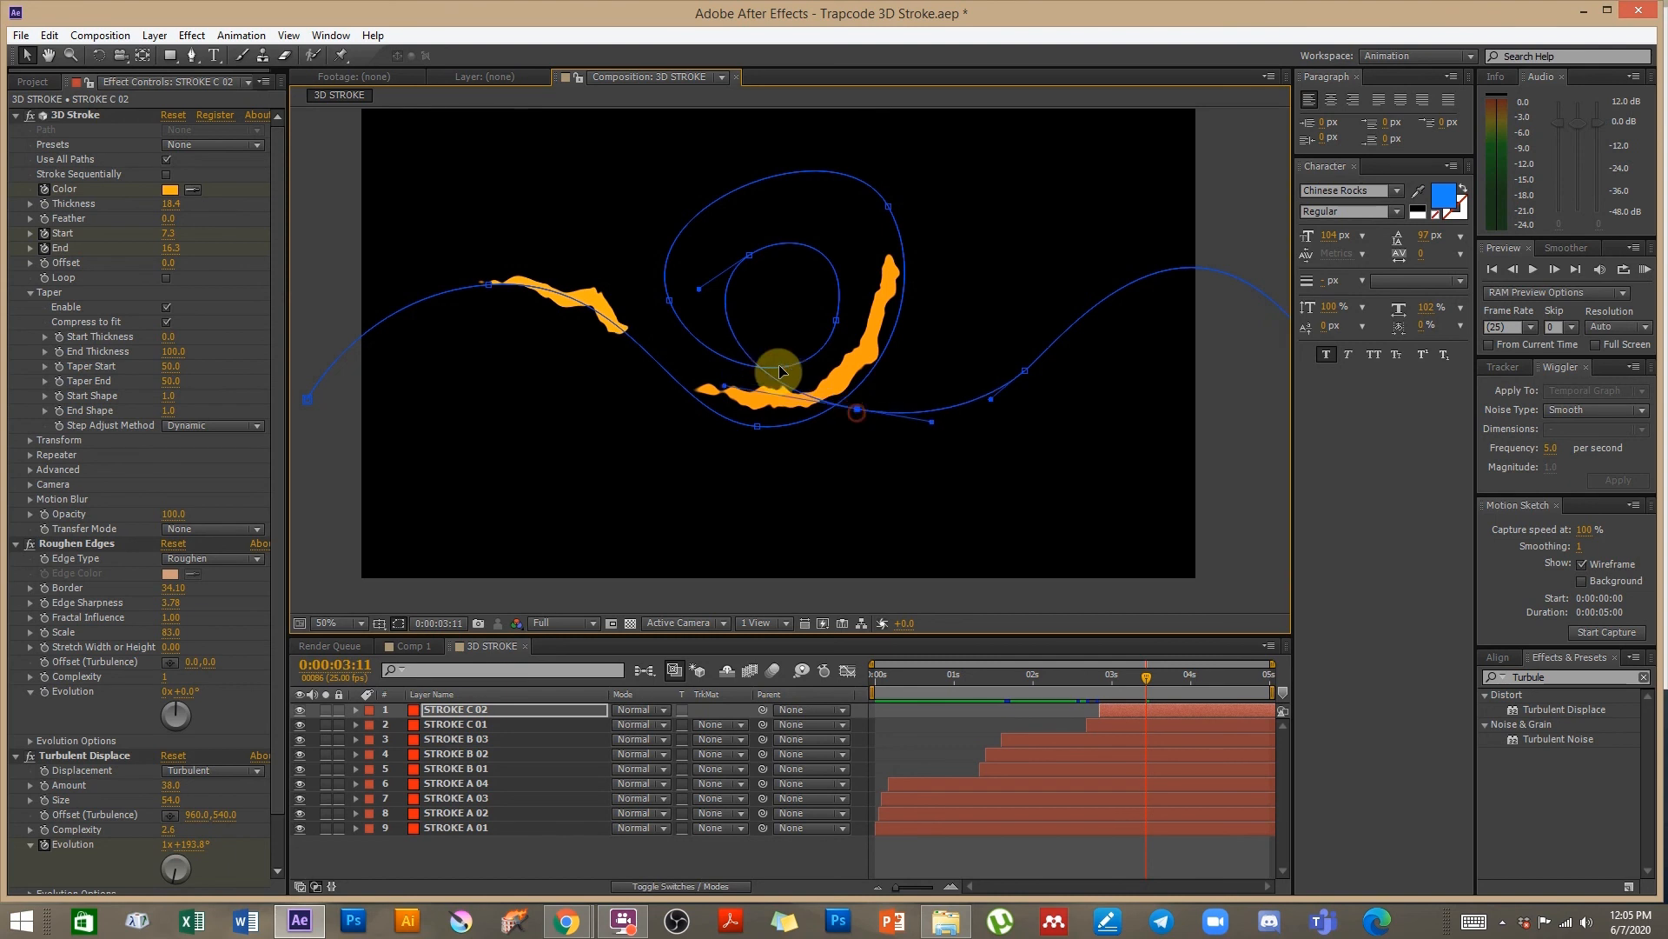
Step: Reshape the tail of the STROKE C 02 path with a shifted point and a flatter final crest, and check it at 0:00:03:09
left_click_drag(1026, 372, 1054, 379)
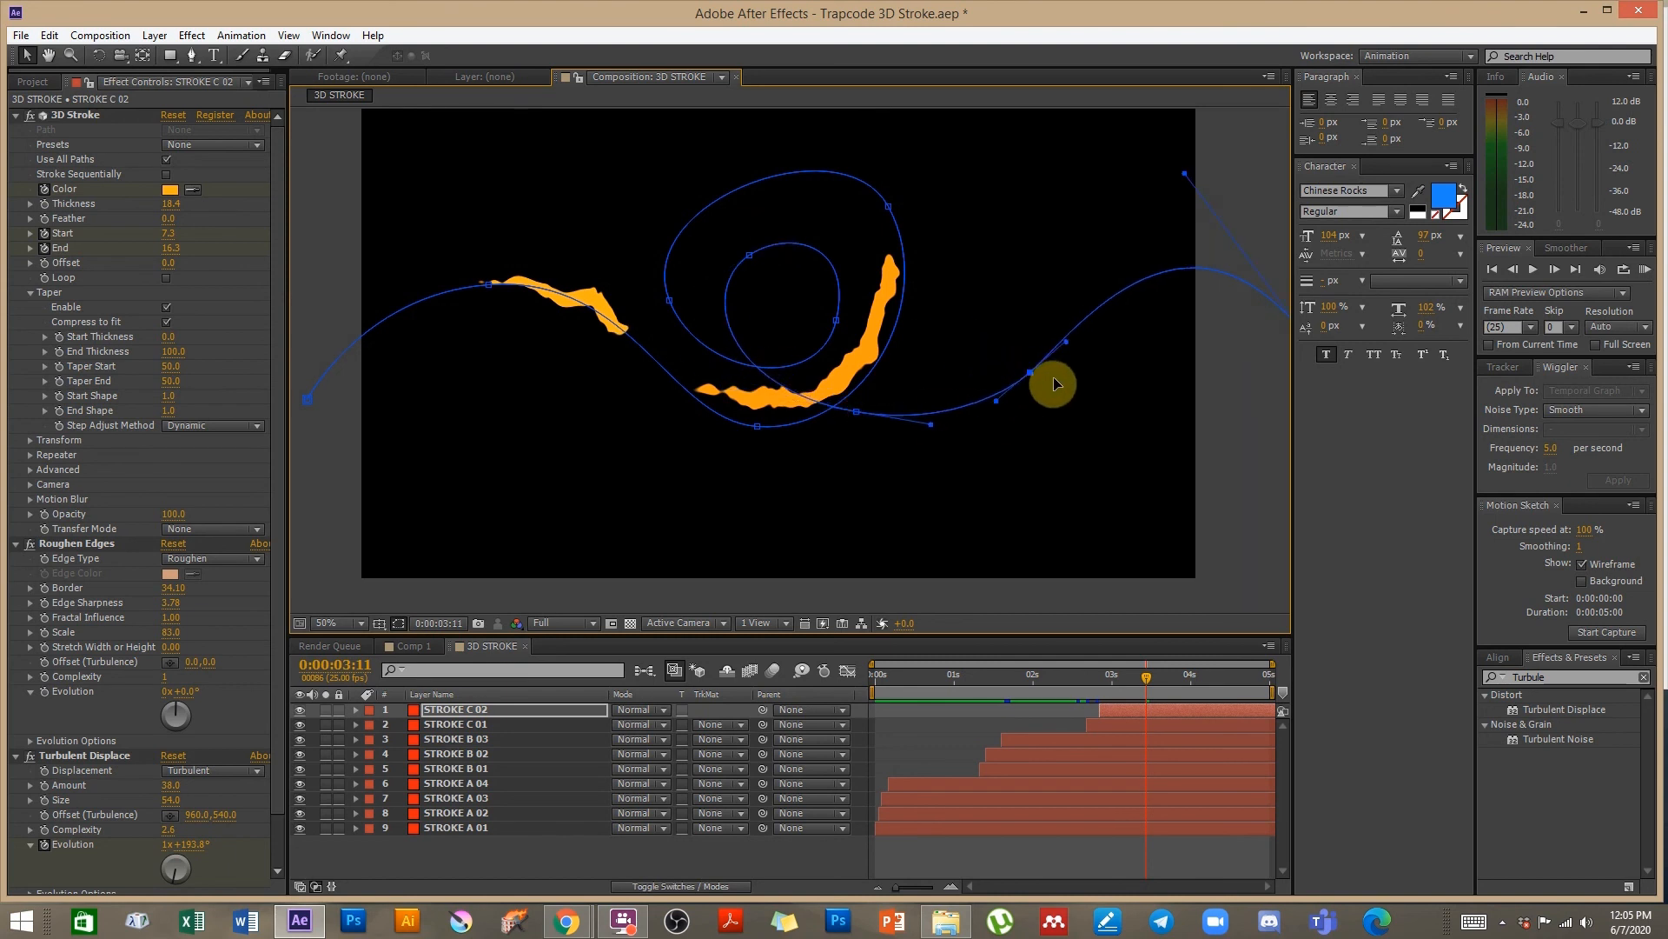
left_click_drag(1185, 172, 1200, 243)
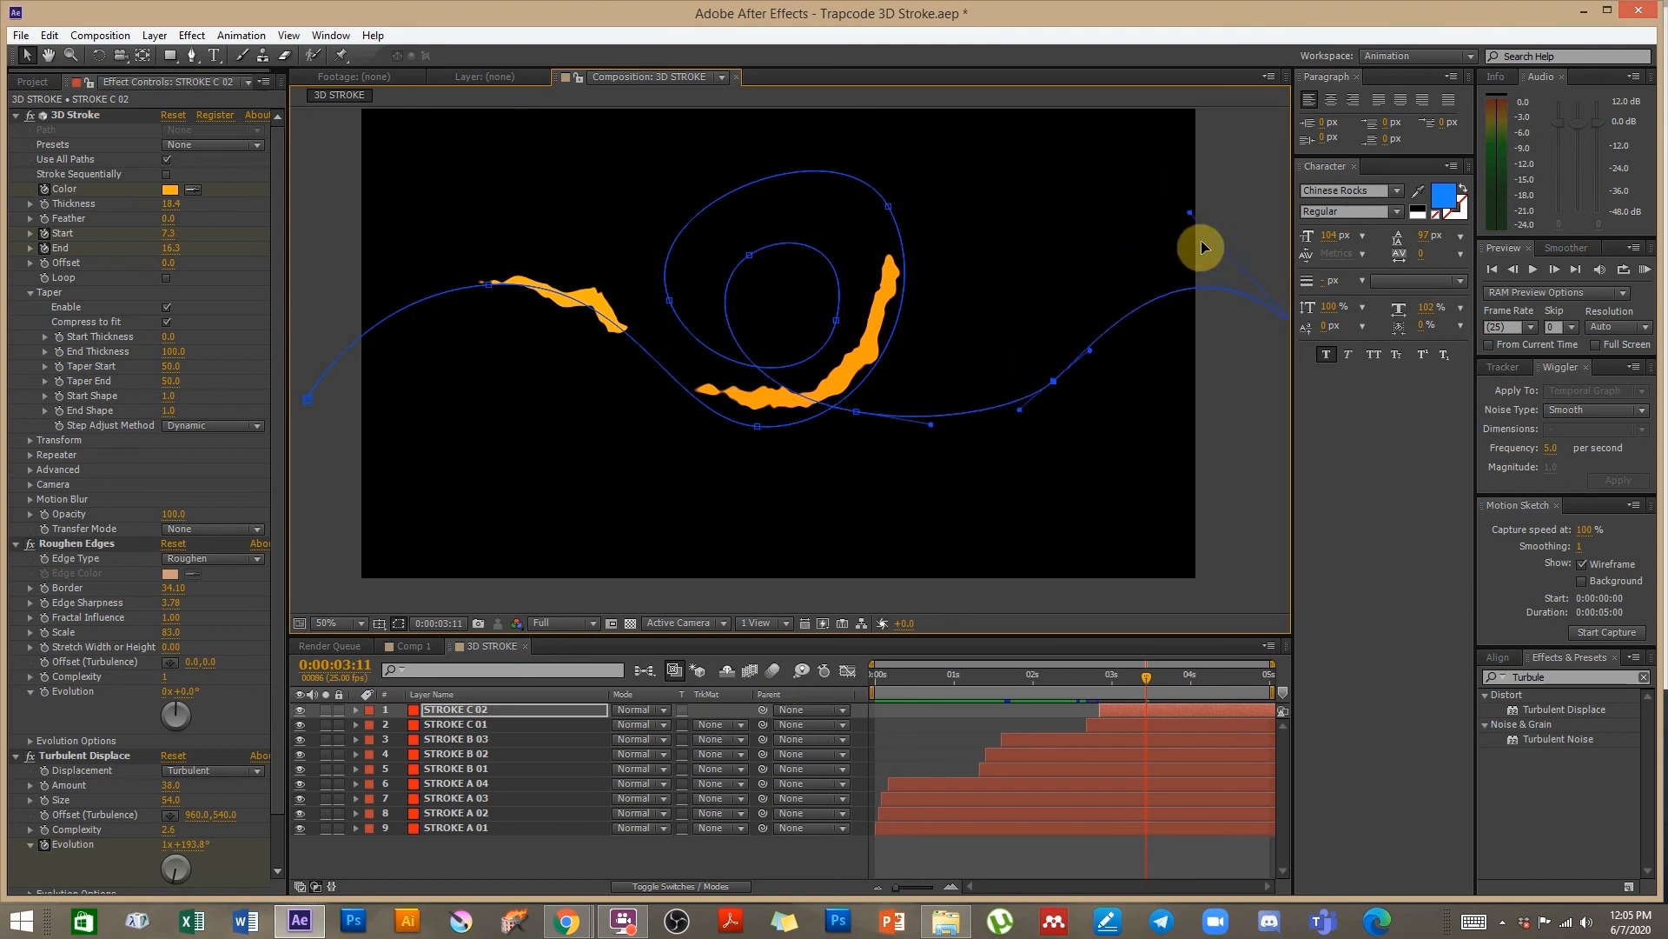
left_click(930, 425)
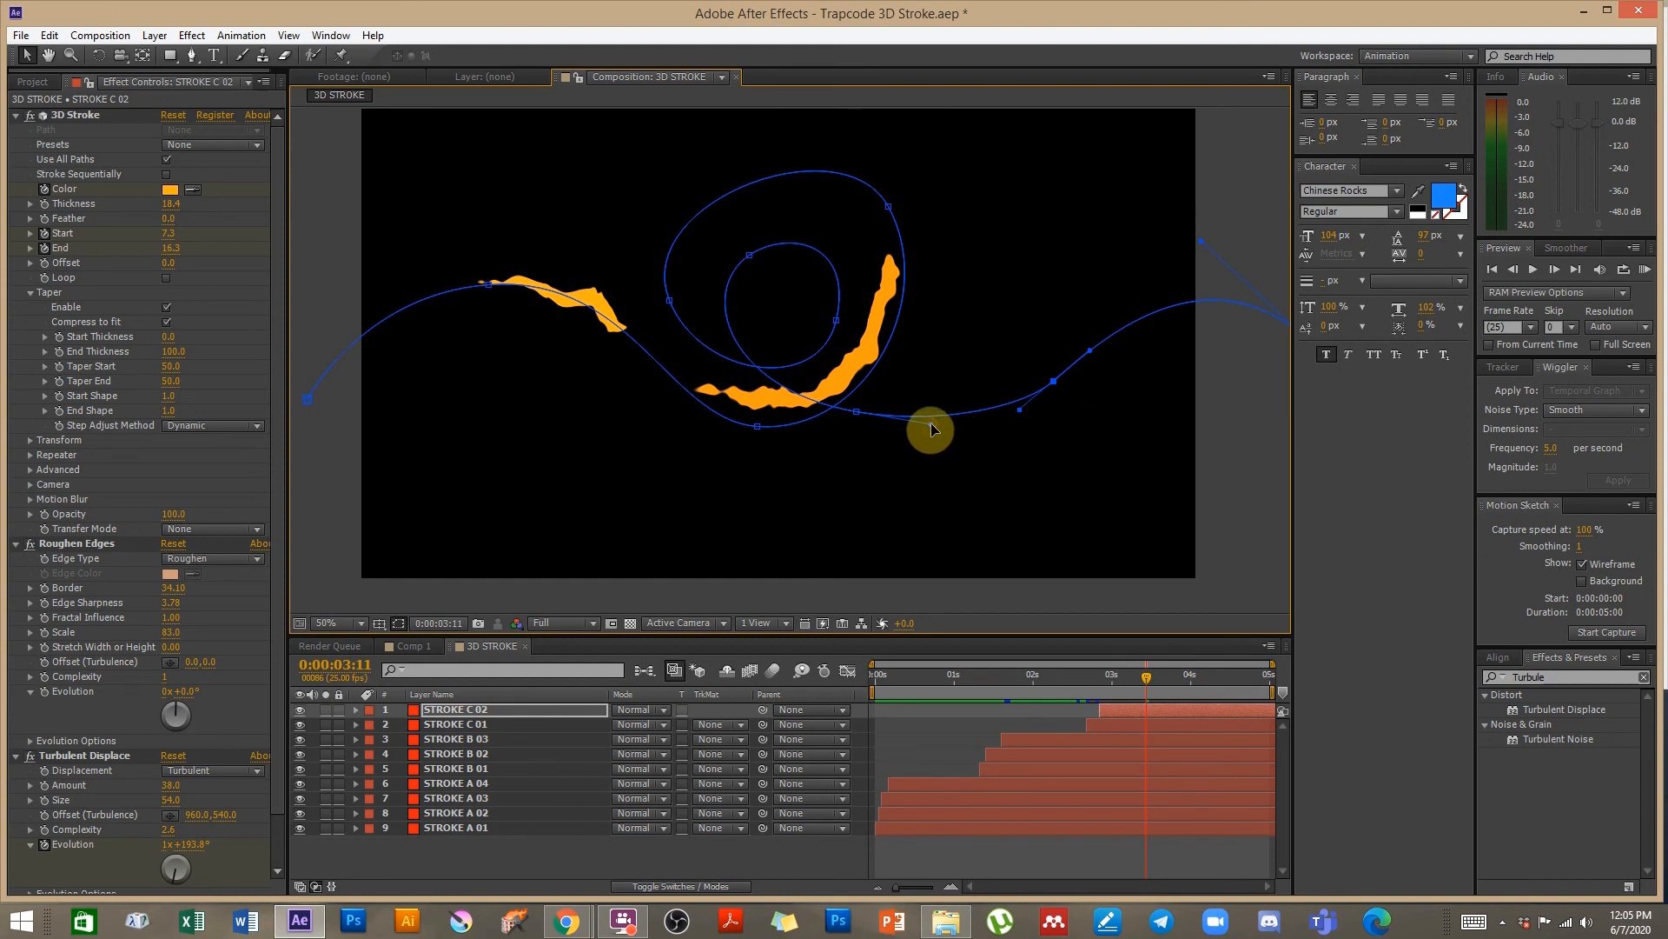
left_click(737, 395)
left_click_drag(1112, 681, 1140, 680)
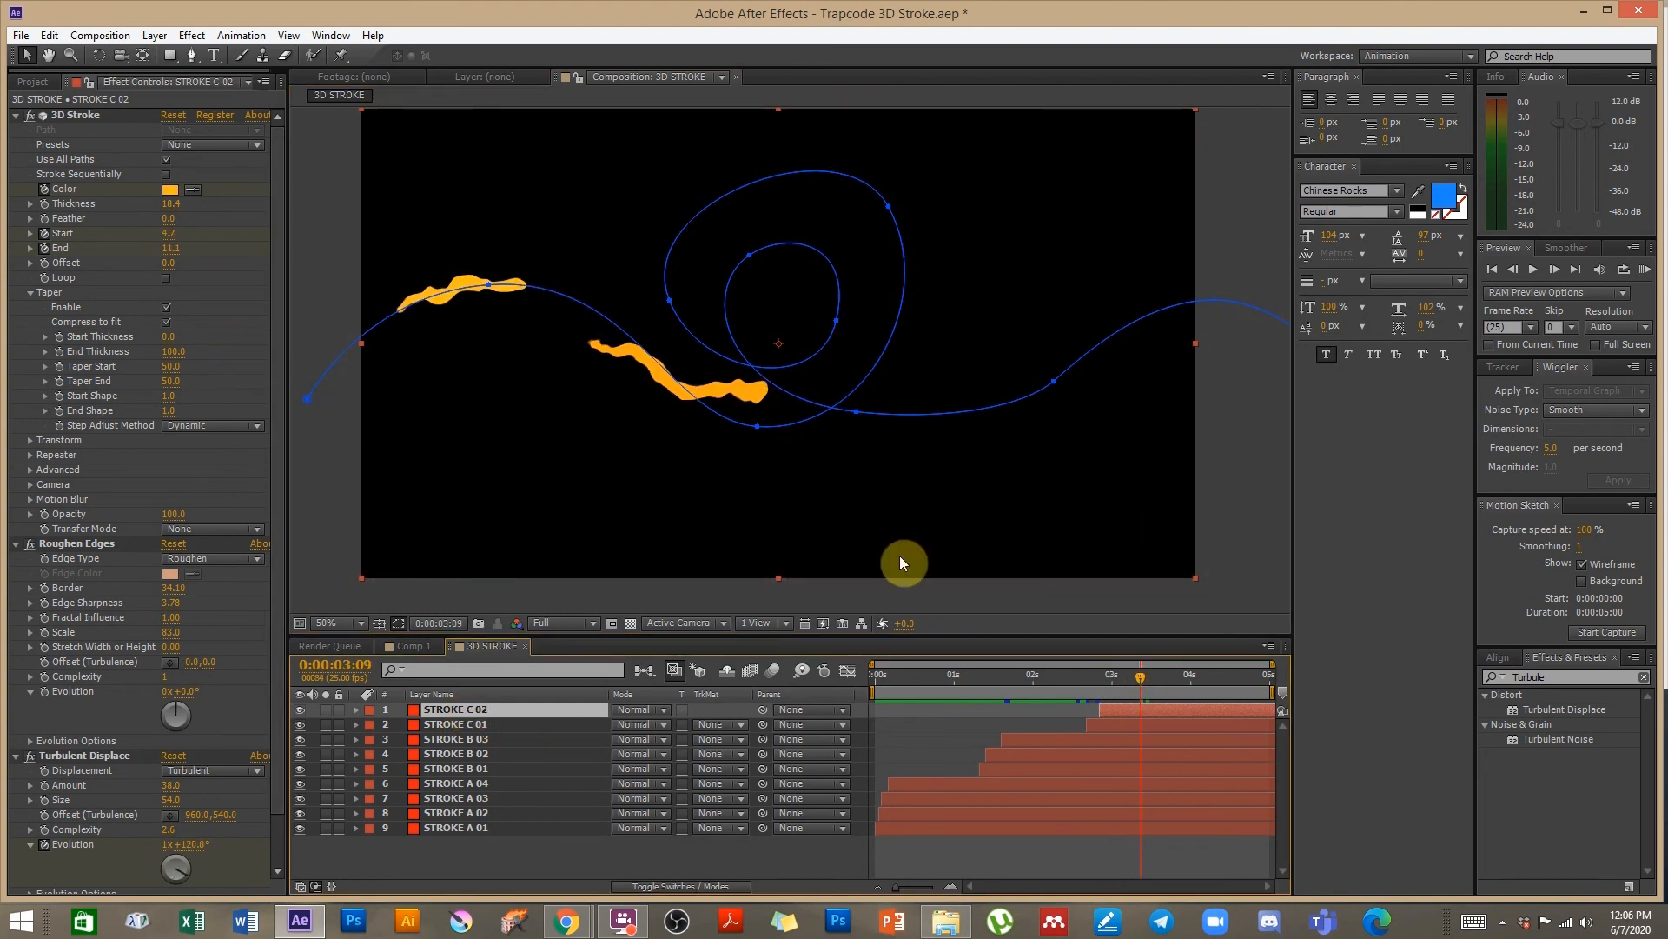
Step: Reveal the keyframes of STROKE C 02 and change its first Color keyframe at 0:00:03:01 to turquoise
key("u")
left_click(171, 189)
left_click_drag(1174, 474, 1225, 495)
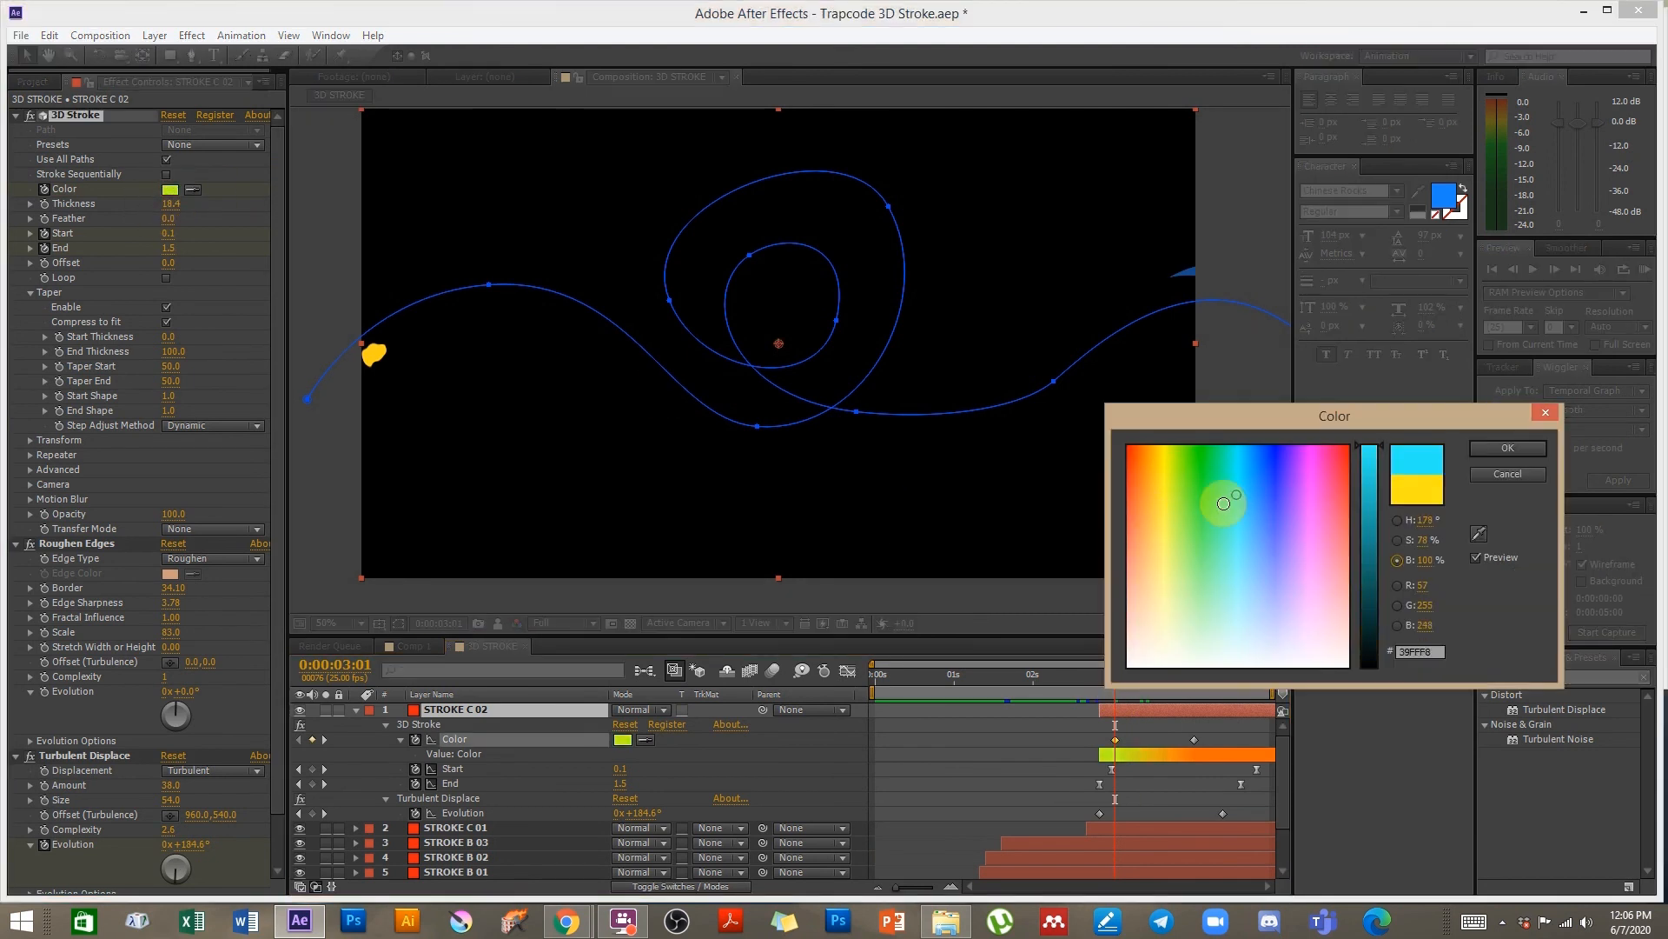
left_click(1508, 448)
Step: Change the second Color keyframe of STROKE C 02 at 0:00:04:01 to blue 2751BE
left_click(1196, 680)
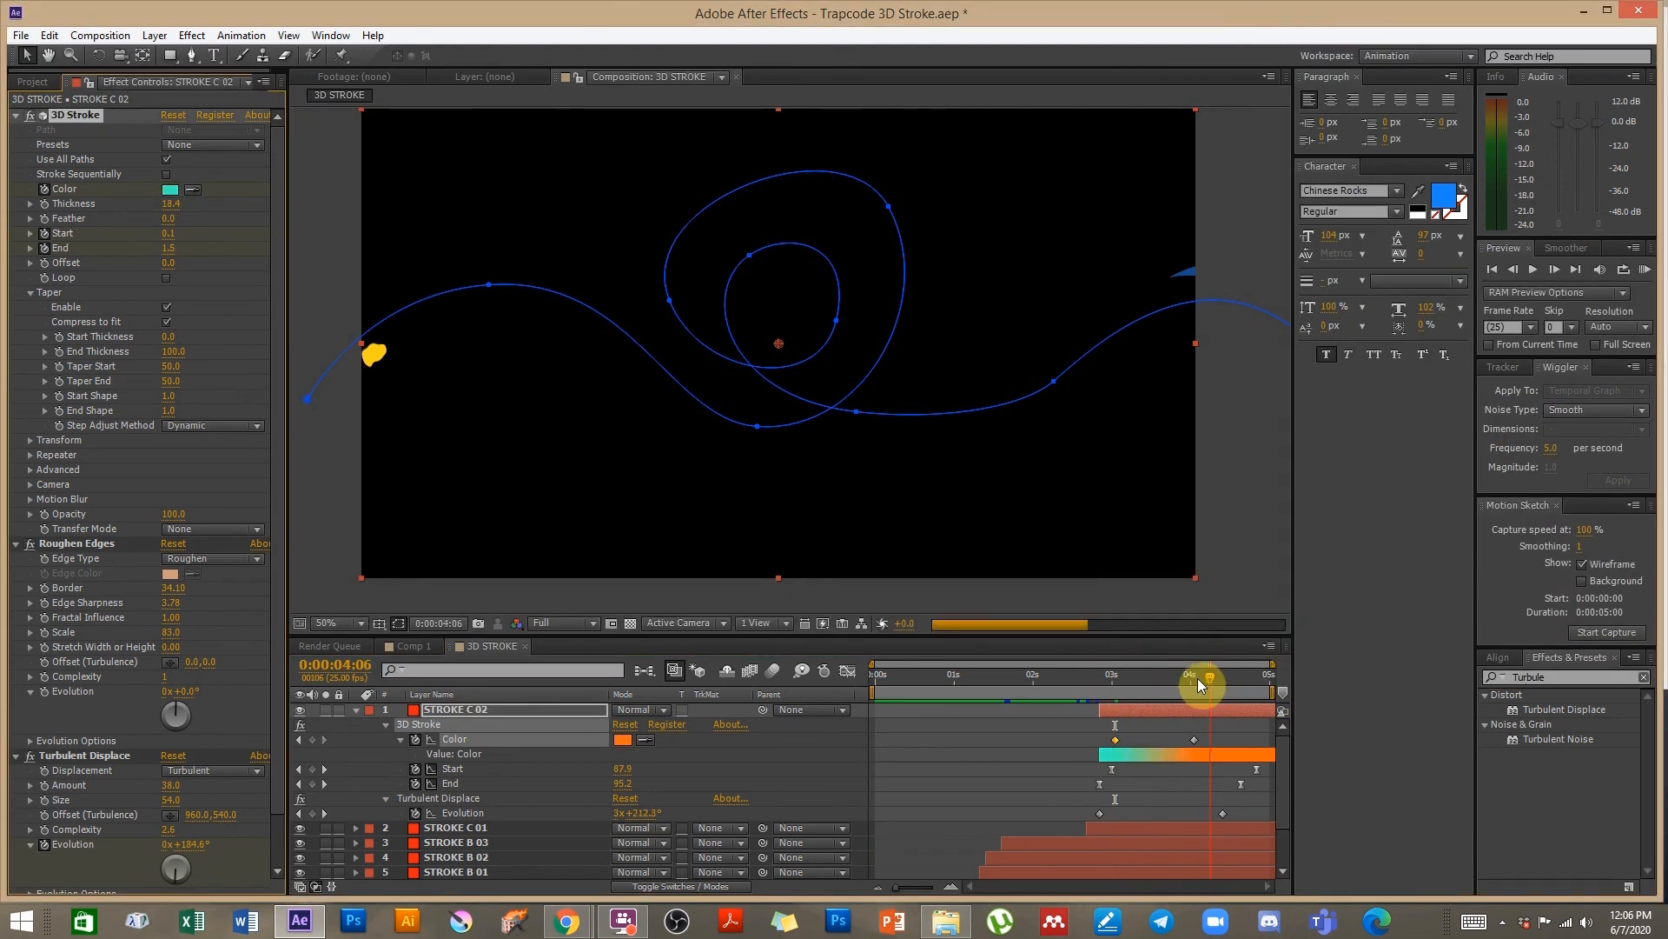
left_click(171, 190)
left_click(1221, 485)
left_click_drag(1250, 484, 1264, 491)
left_click(1374, 499)
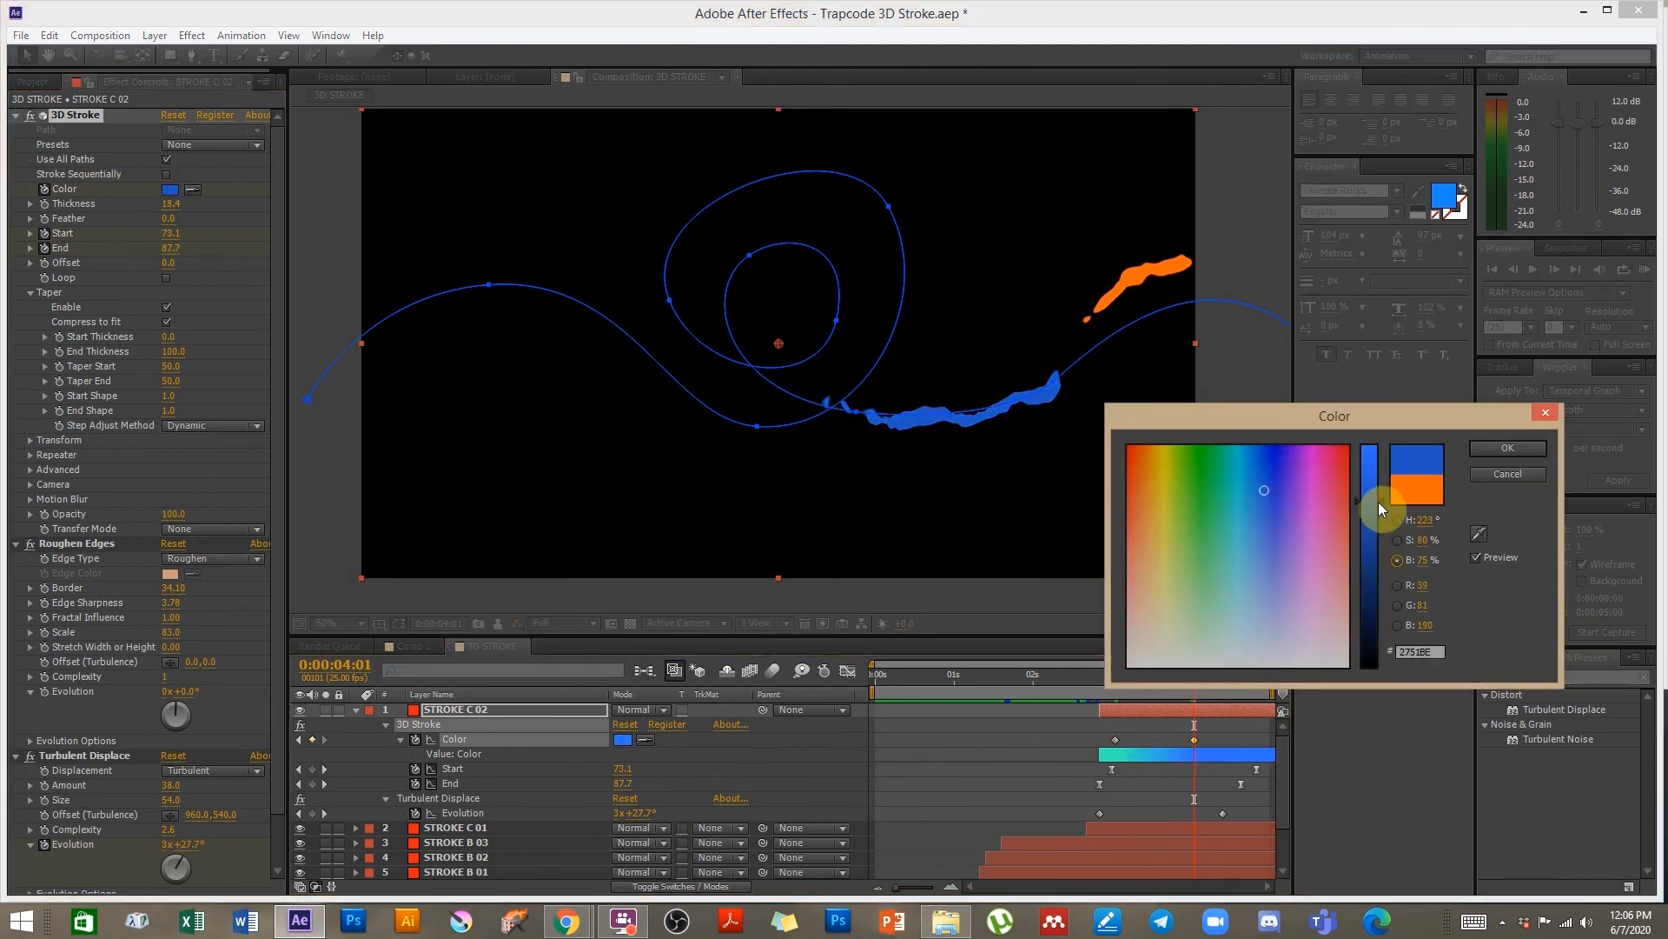
left_click(1477, 449)
Step: Start the work area just before STROKE C 01, preview it at Third resolution, and review the strokes at 0:00:03:19
left_click(1011, 781)
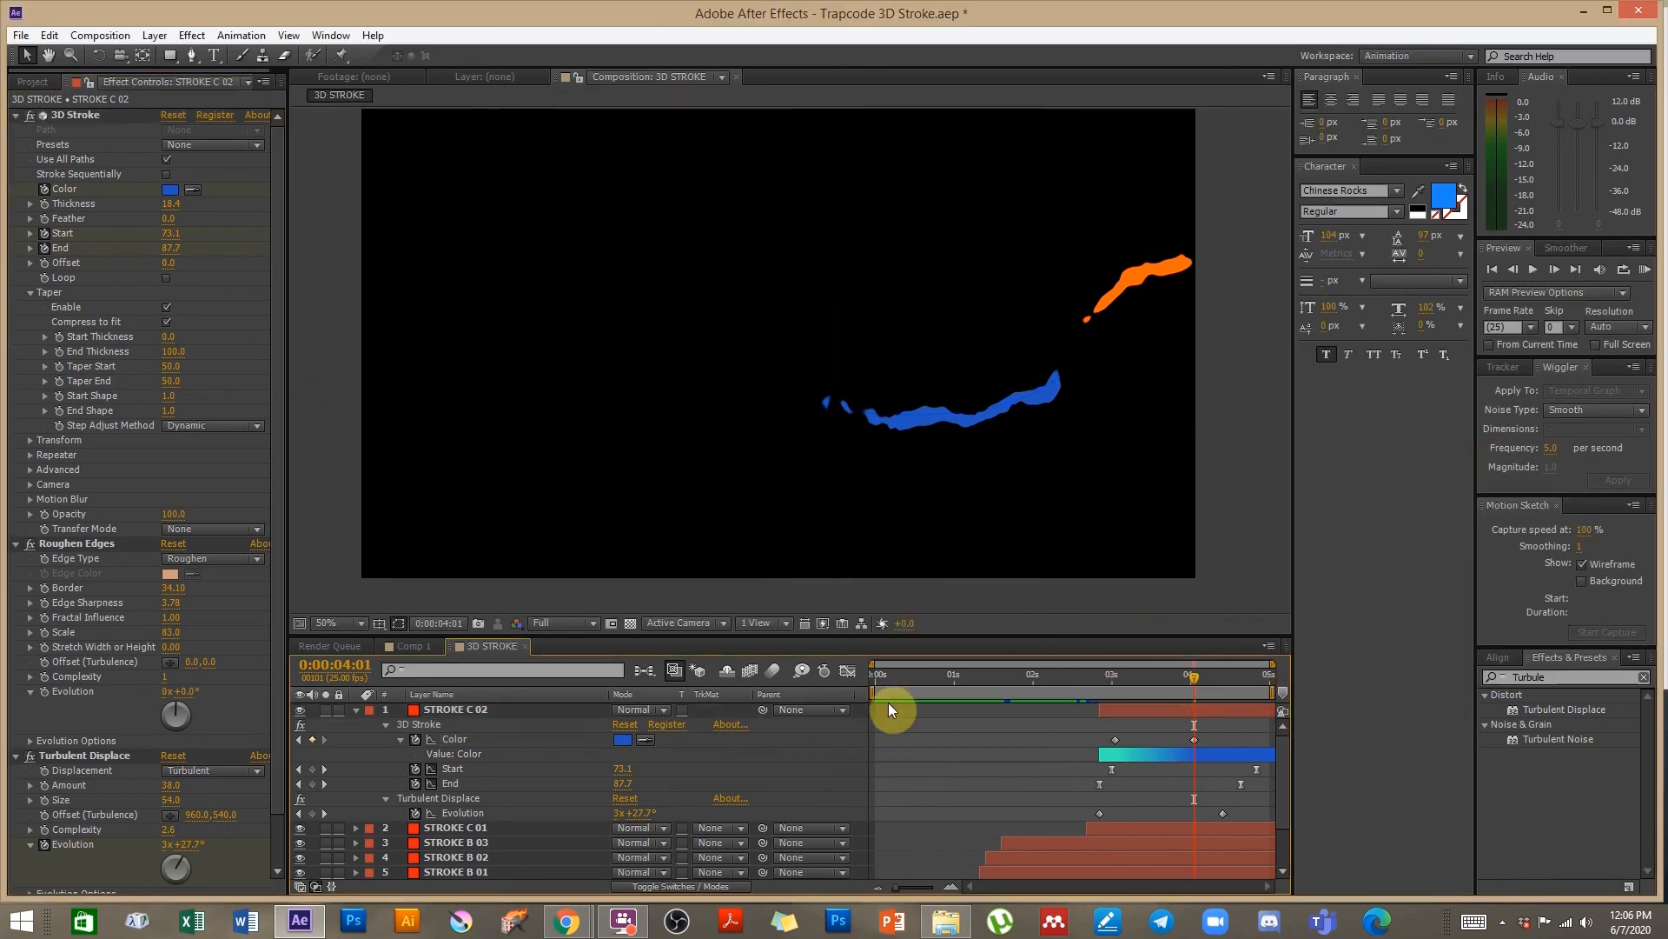
left_click_drag(872, 685, 1049, 669)
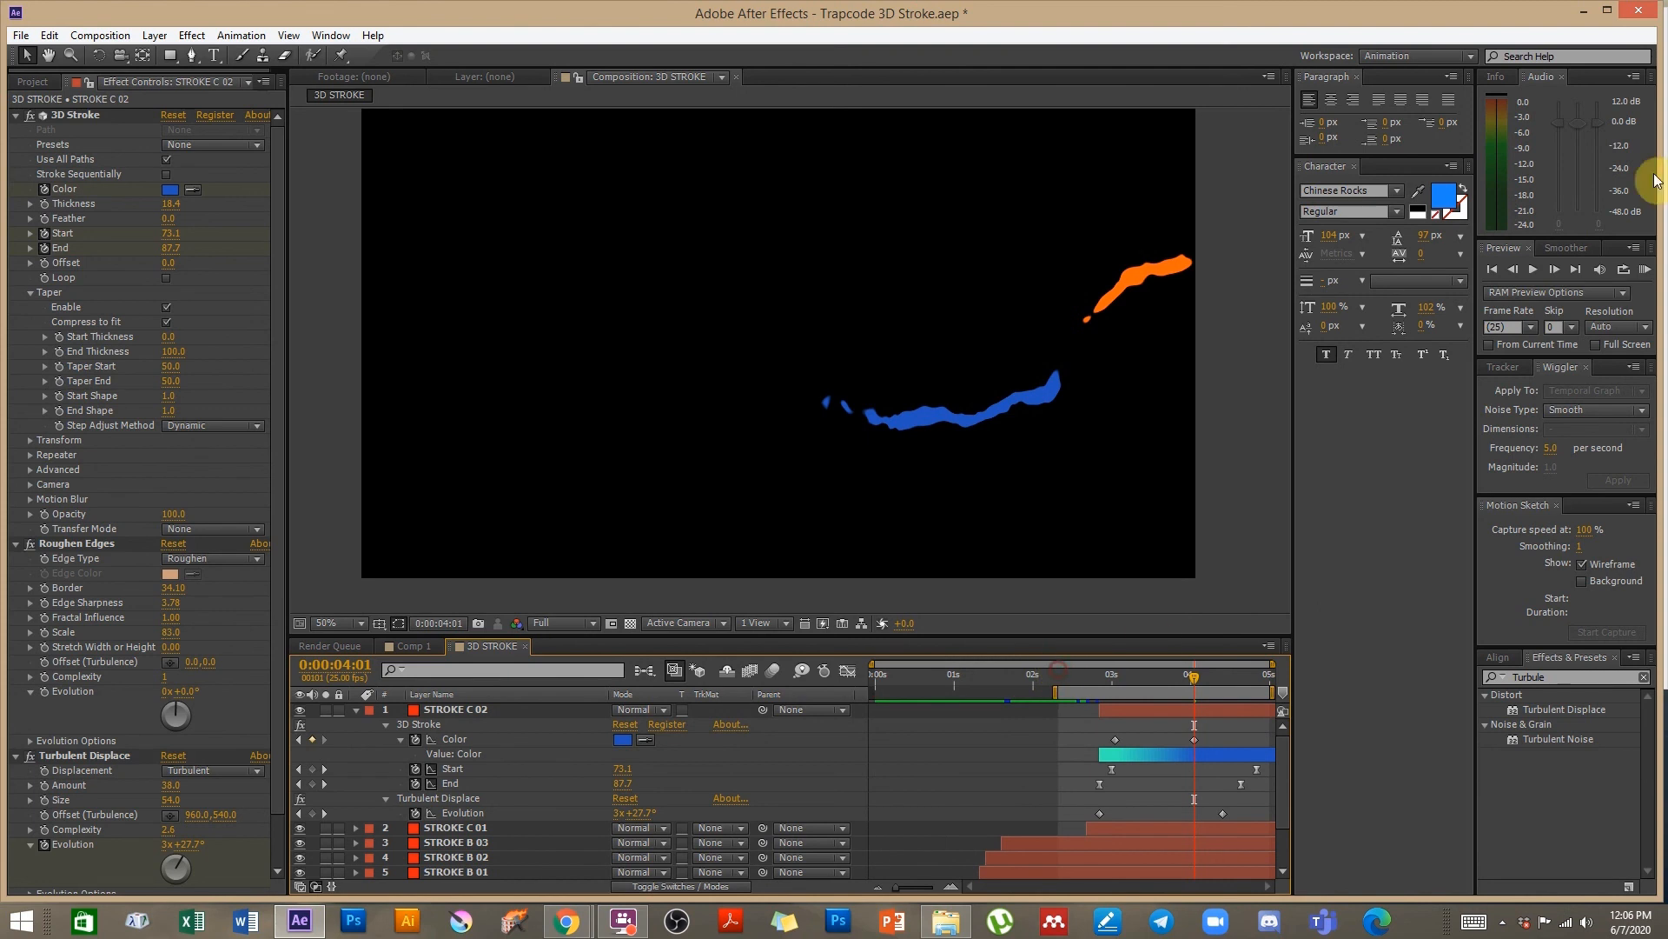
left_click(1646, 272)
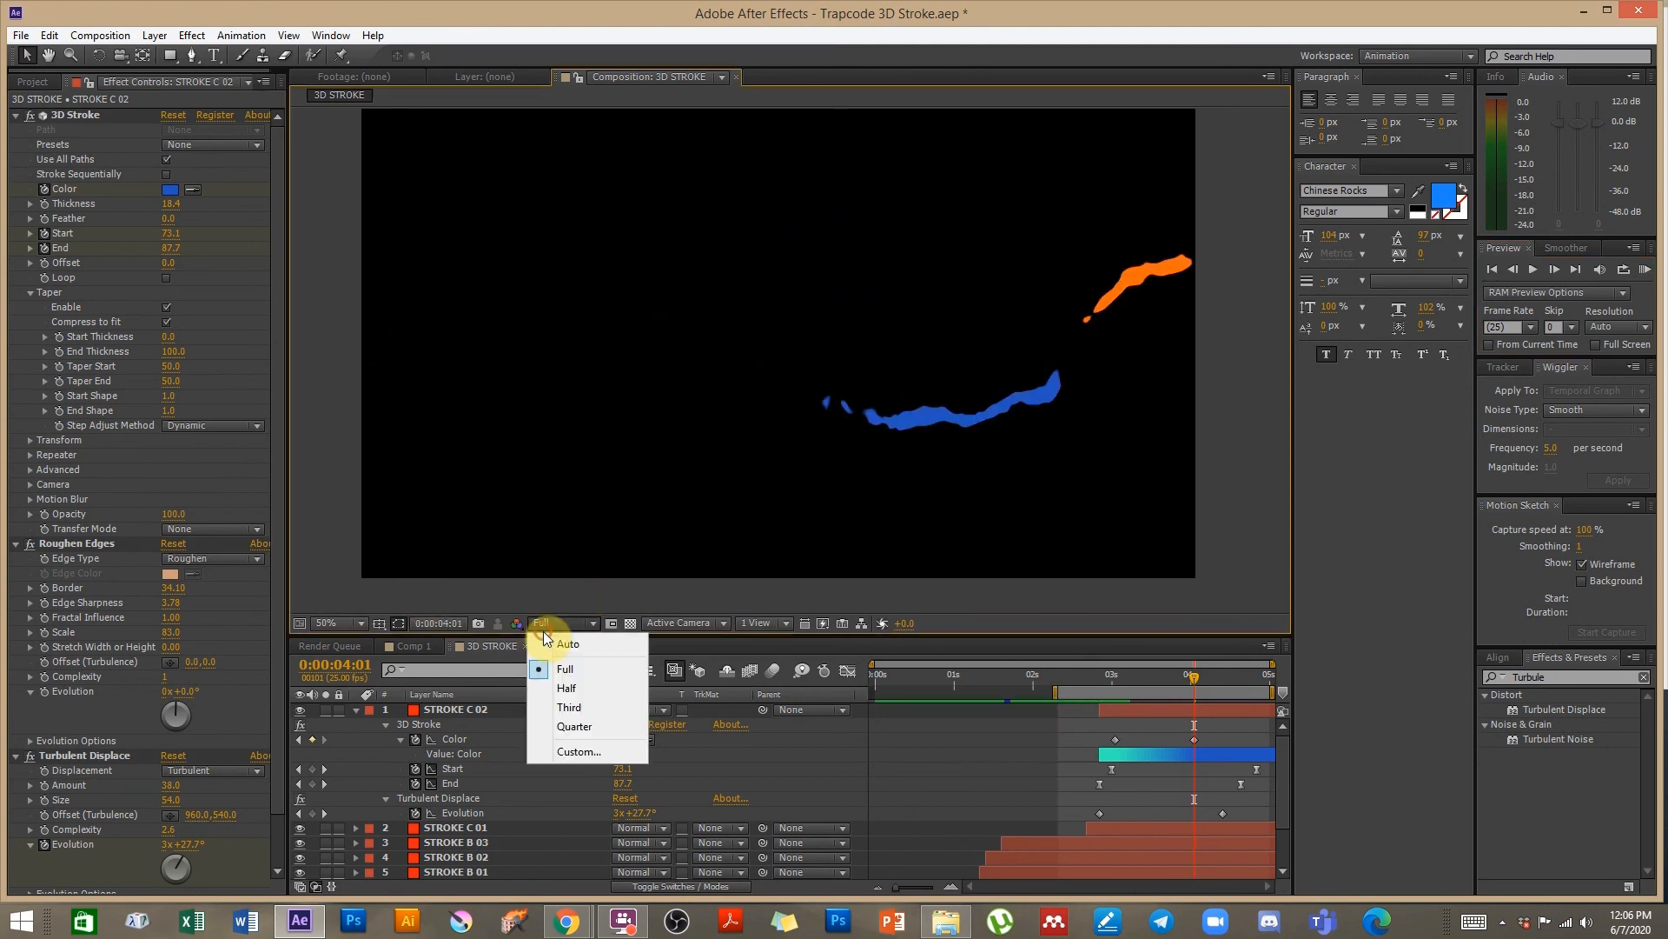
left_click(569, 707)
left_click(1641, 272)
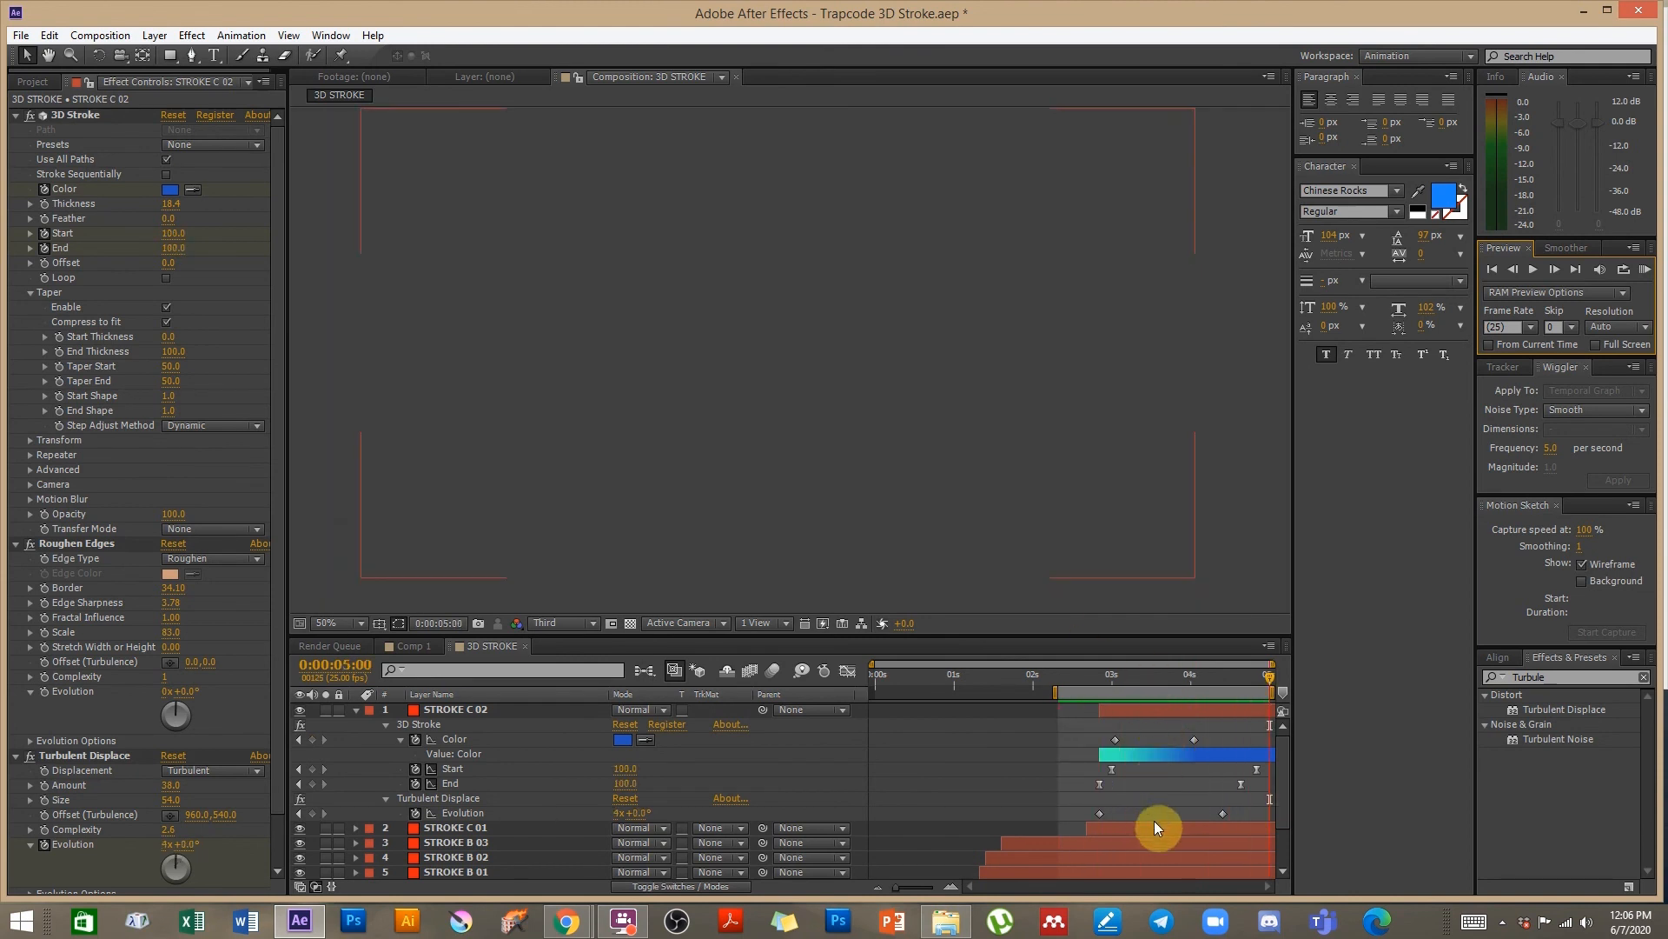
mouse_move(1262, 685)
left_mouse_down()
mouse_move(1118, 708)
mouse_move(1171, 685)
left_mouse_up()
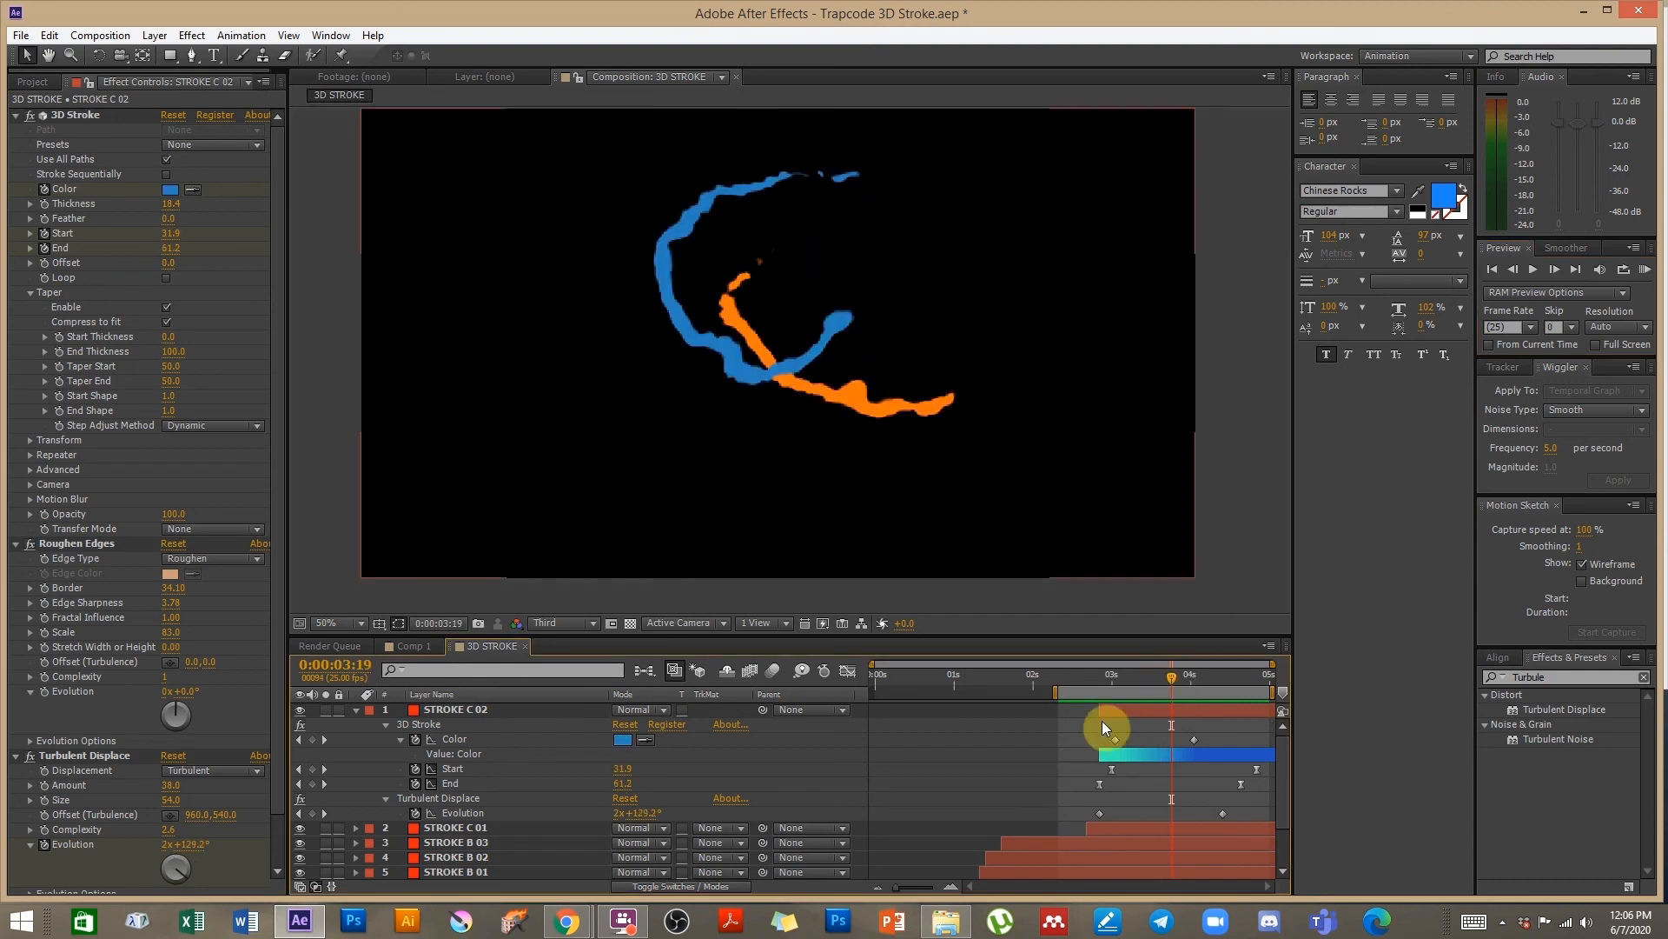
Step: Set the duration of the 3D STROKE composition to 10 seconds
left_click(102, 36)
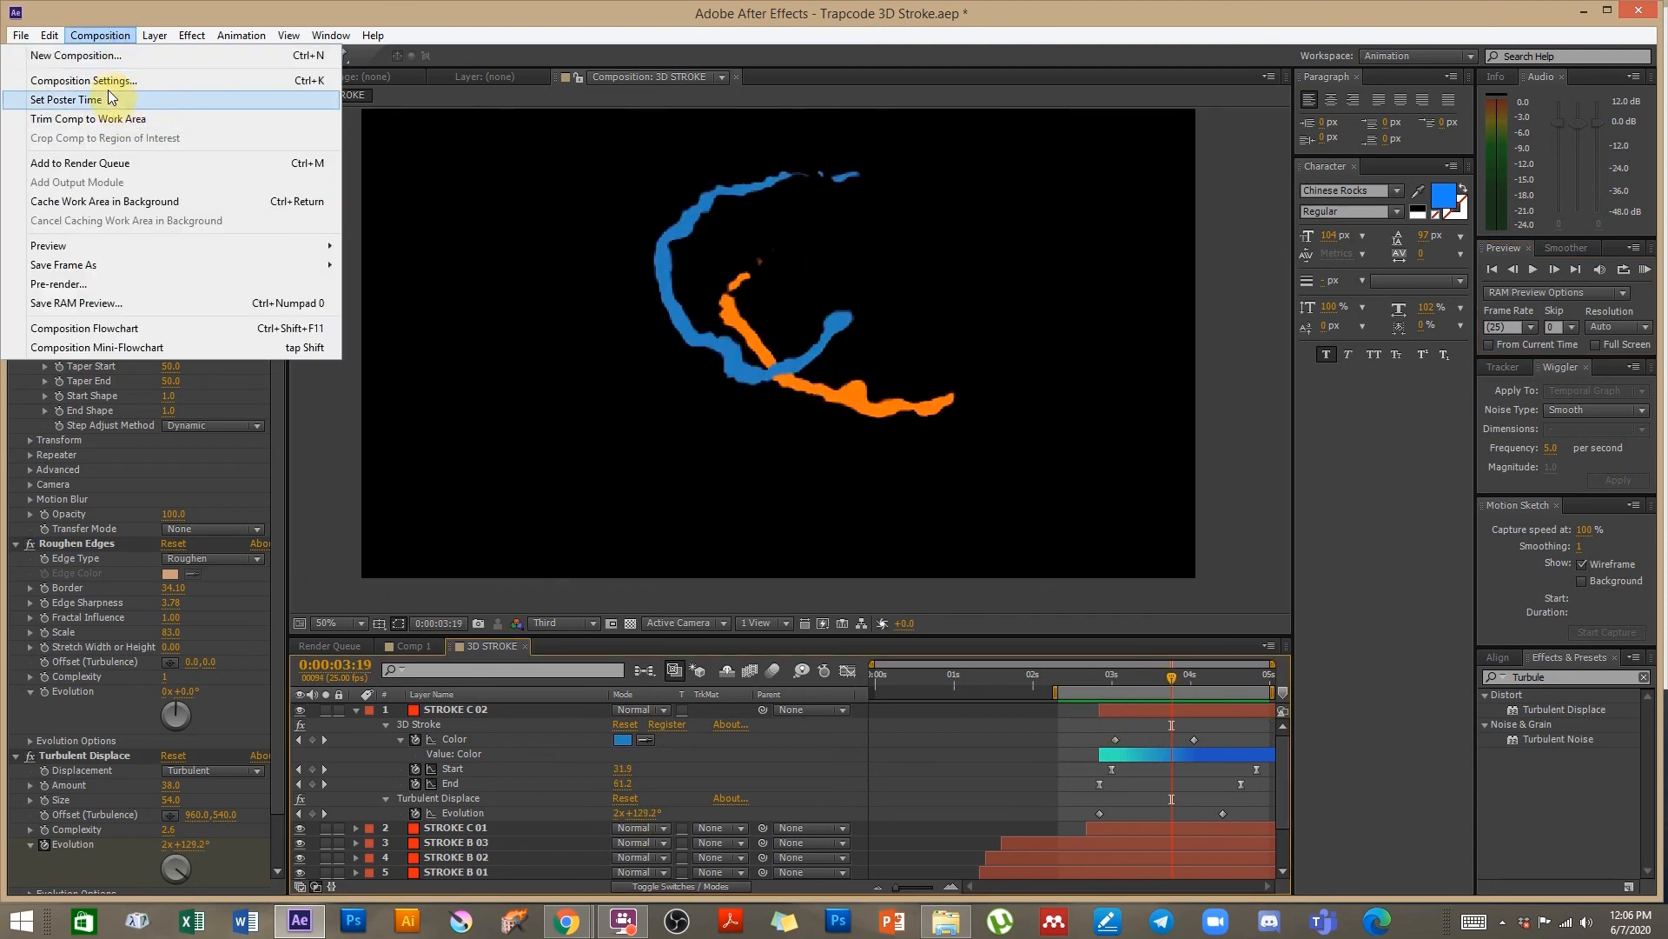
left_click(84, 80)
left_click(927, 434)
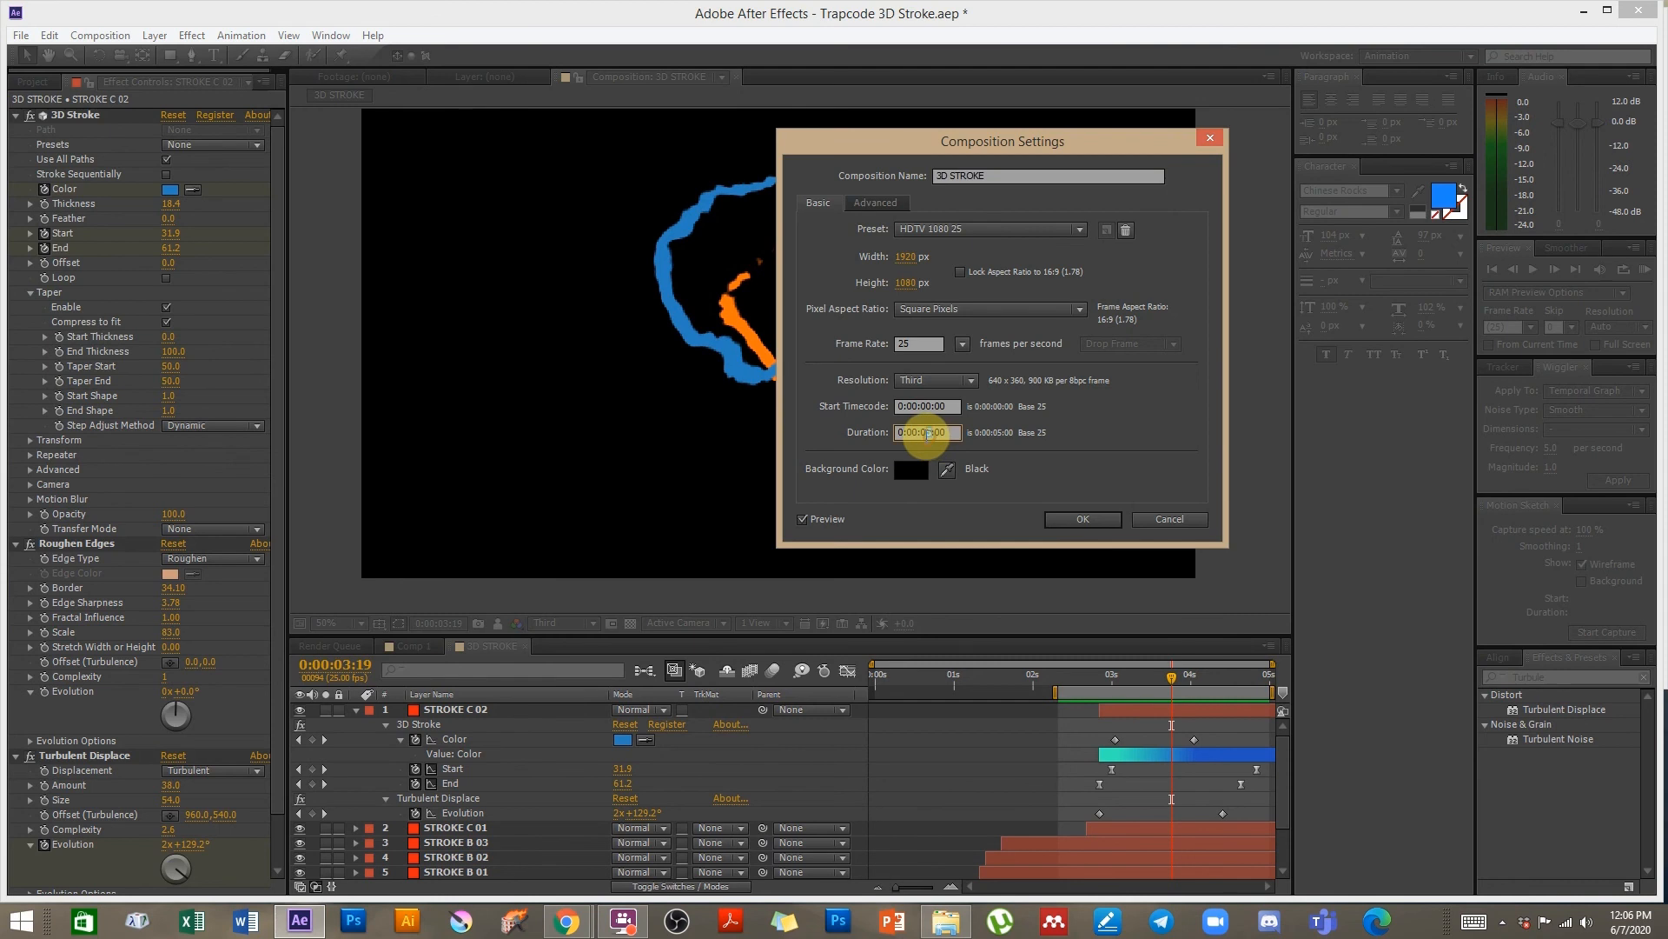
left_click(1082, 520)
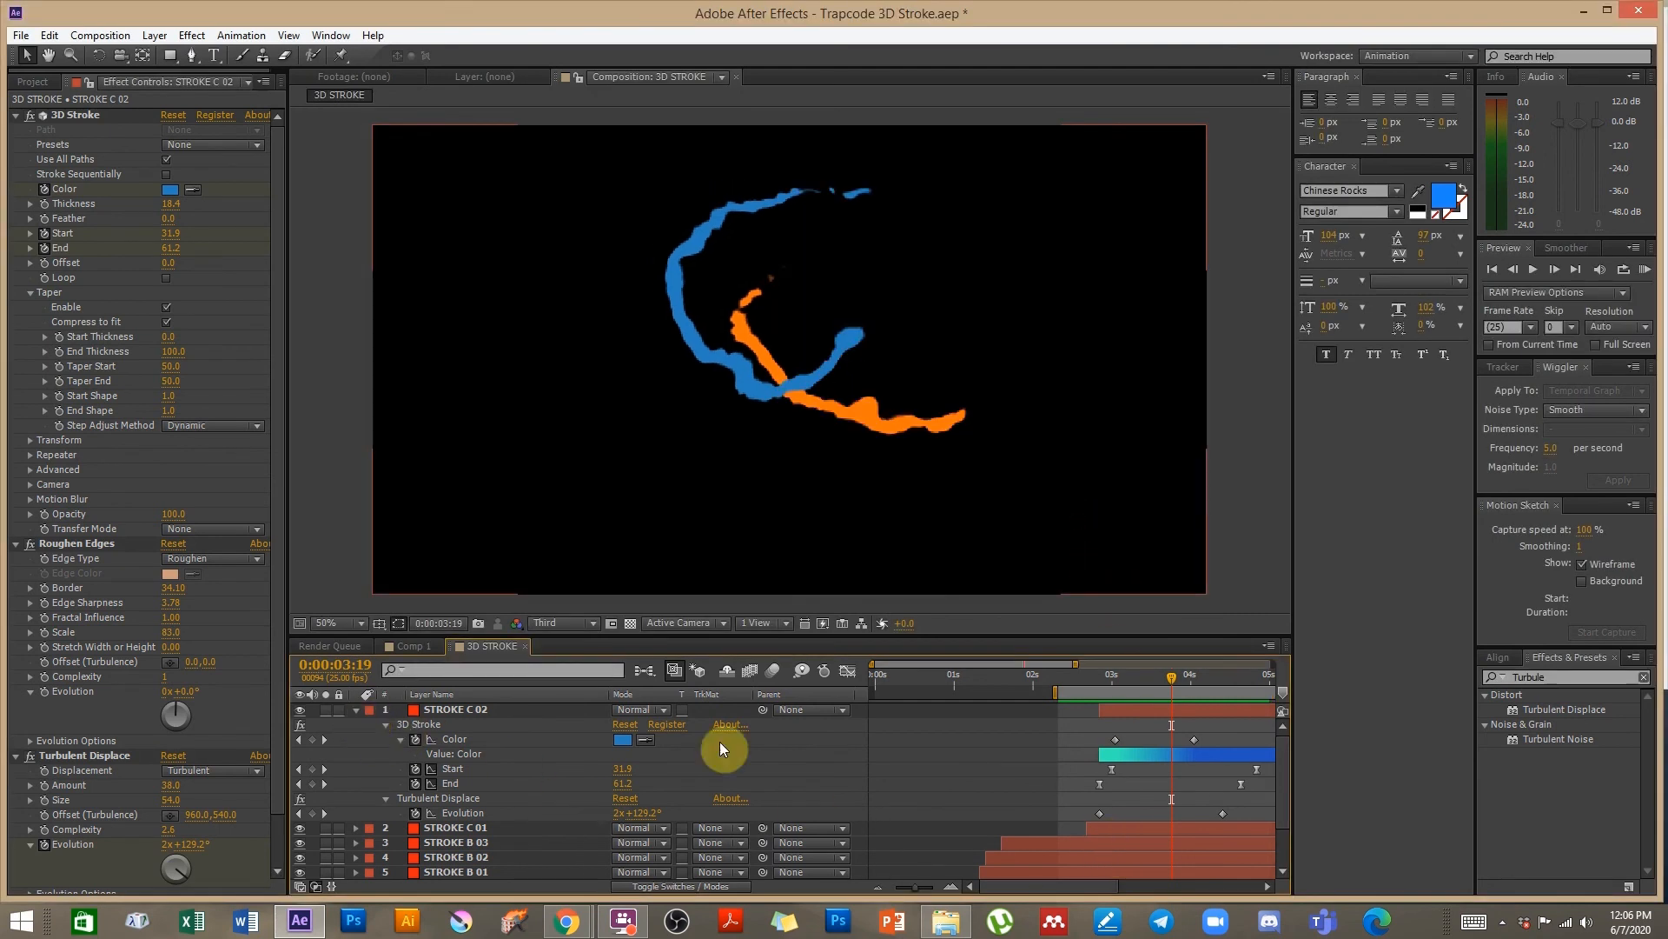
Step: Reveal the keyframes of STROKE C 02 and STROKE C 01 together and enlarge the timeline to show them all
left_click(452, 711)
left_click(441, 827, "ctrl")
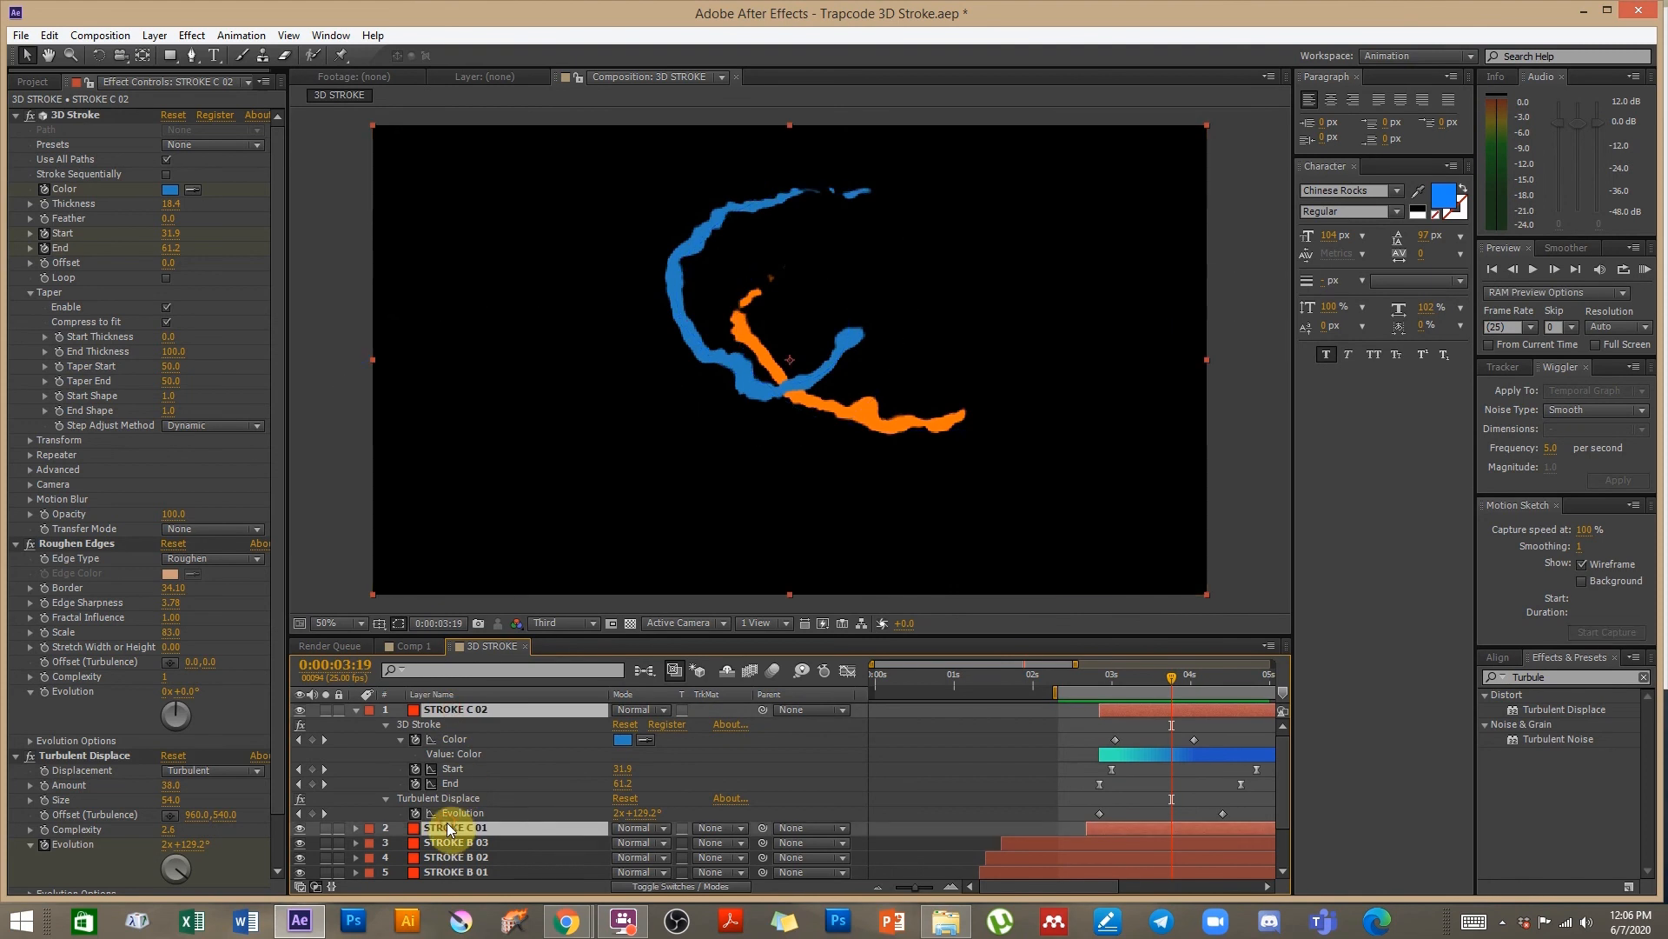
key("u")
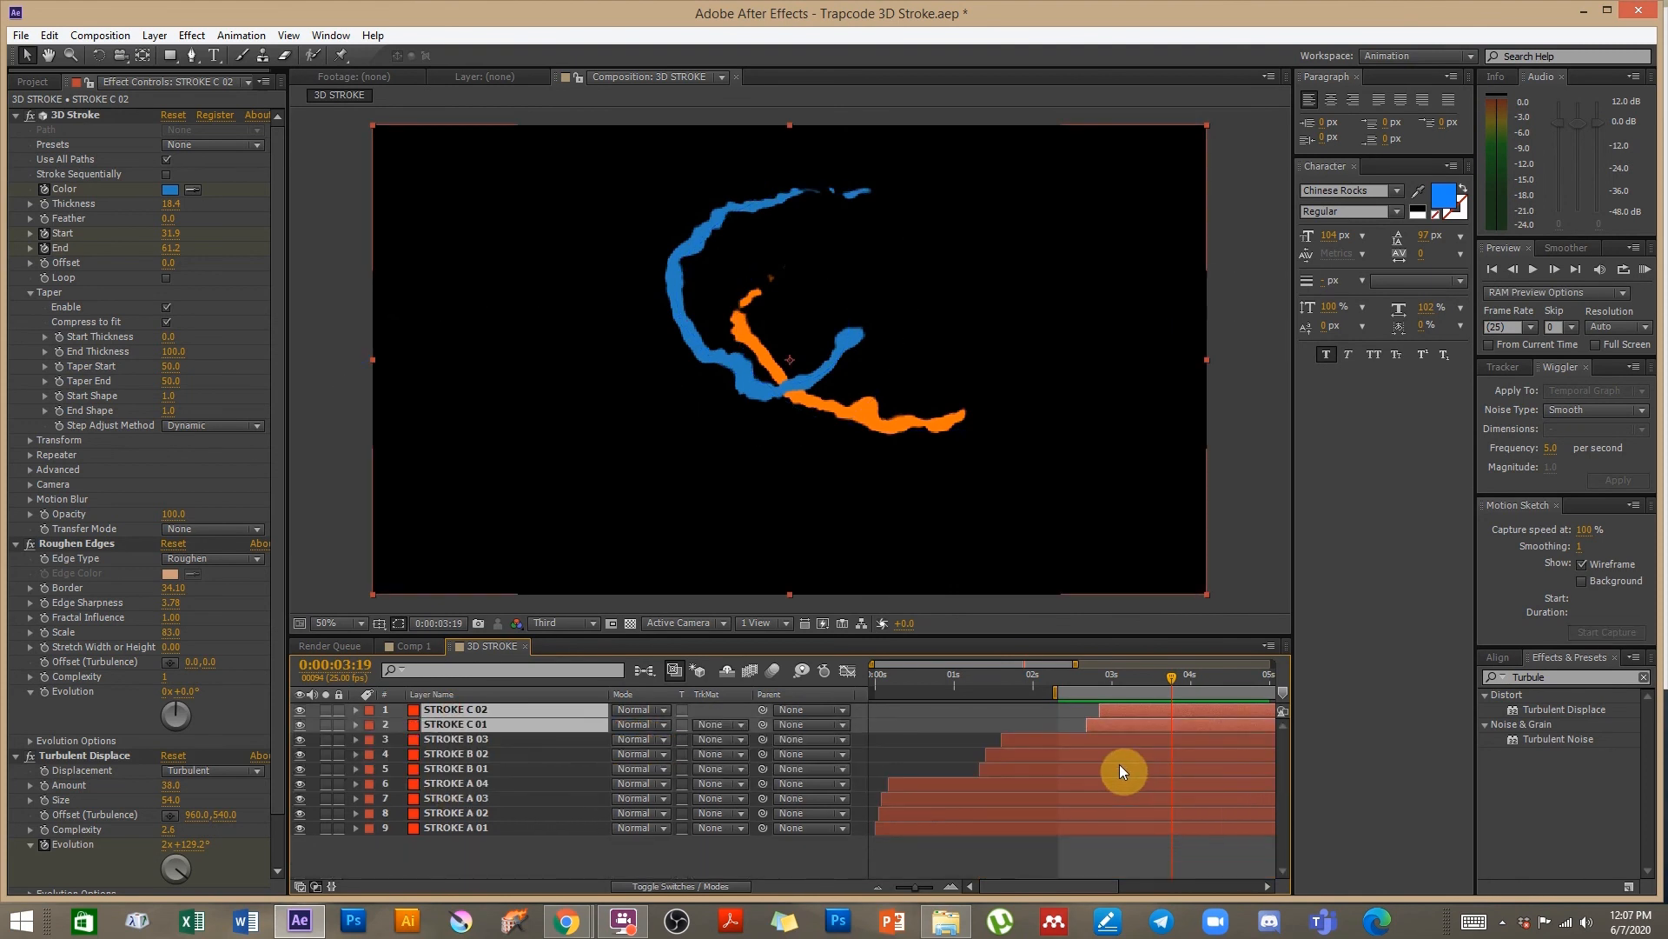
key("u")
scroll(1130, 791, "down", 1)
scroll(1086, 791, "right", 3)
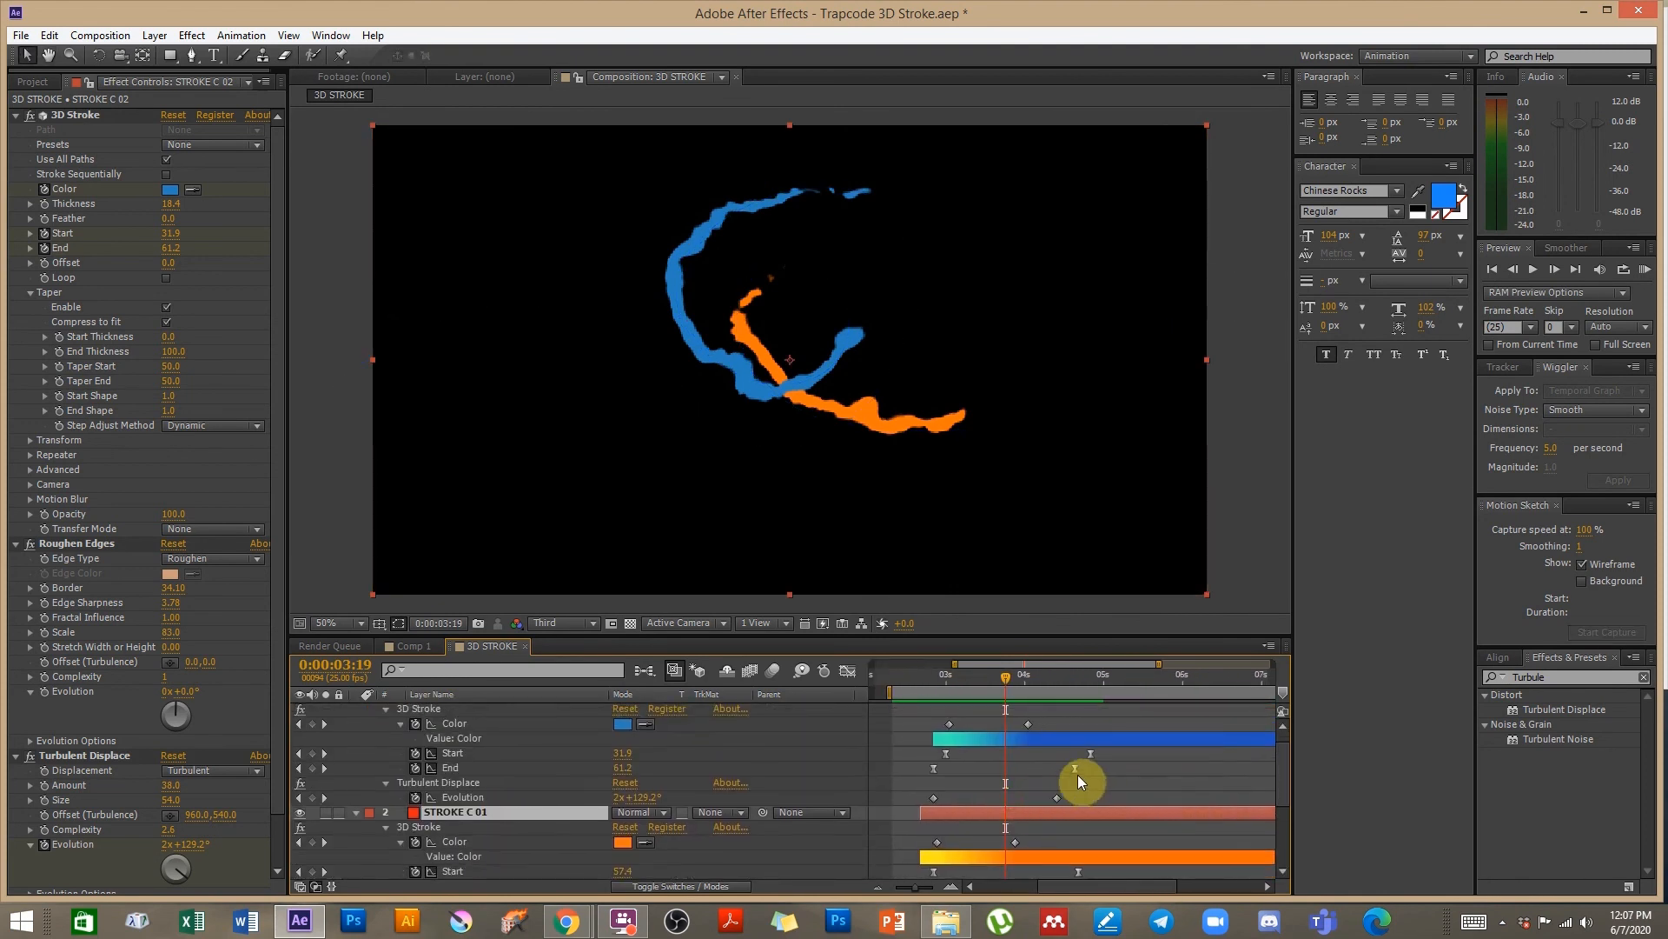
scroll(1090, 786, "down", 1)
left_click_drag(1025, 635, 974, 449)
Step: Move the ending Color, Start, End and Evolution keyframes of STROKE C 01 and STROKE C 02 about 15 frames later
left_click_drag(961, 533, 1143, 762)
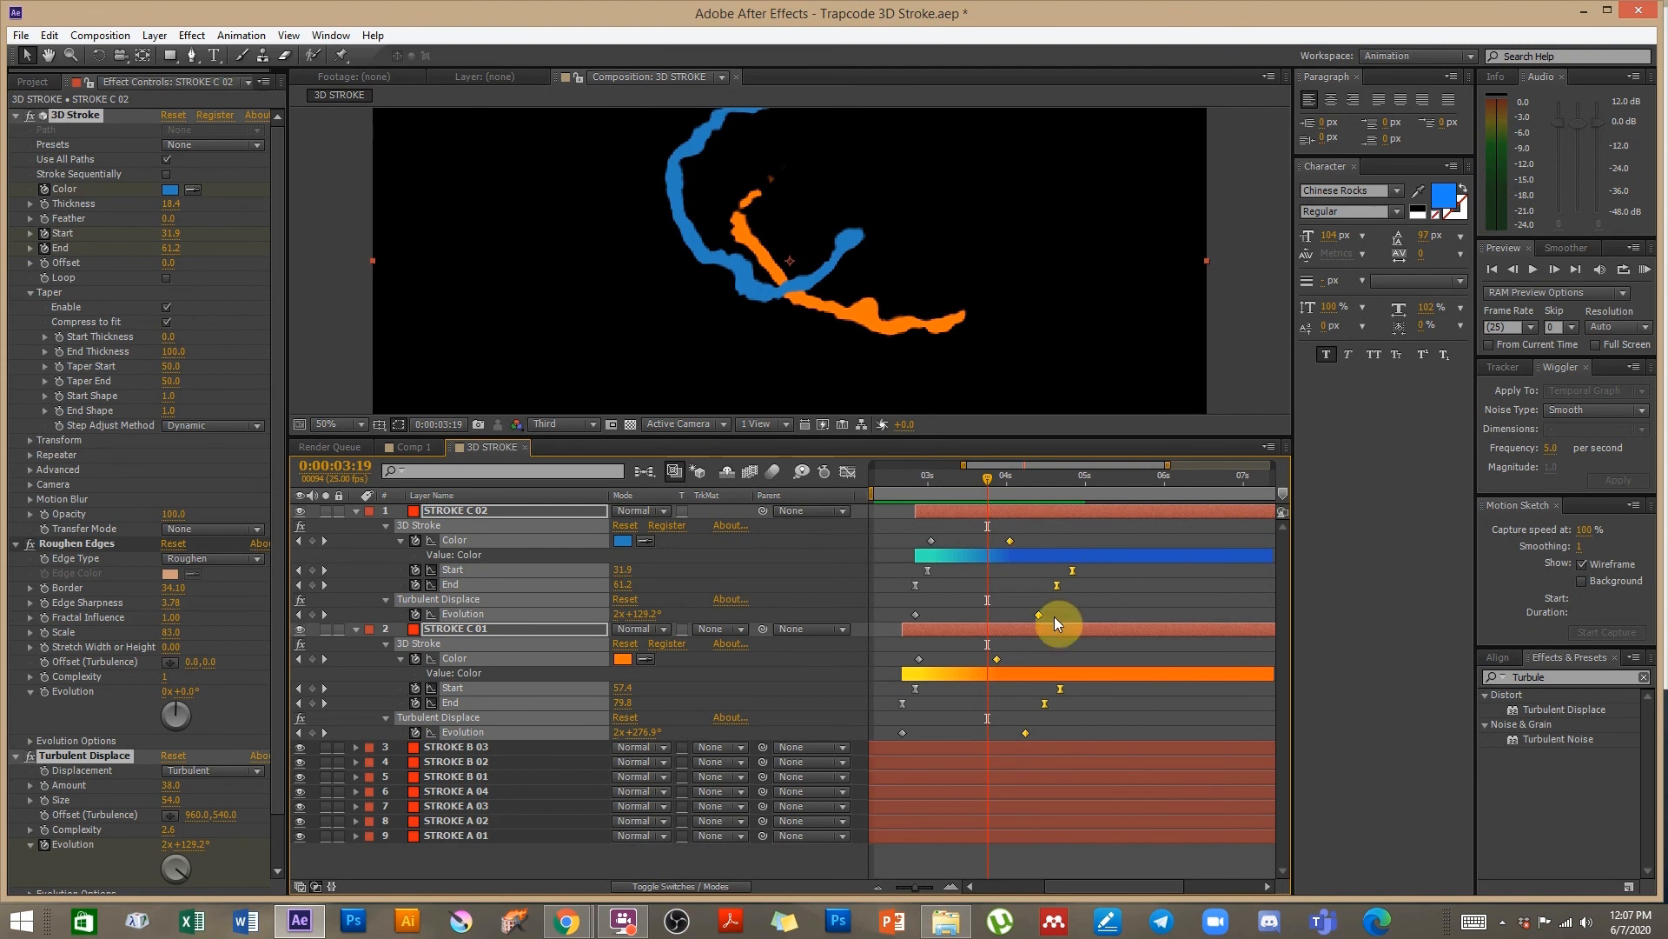
left_click(930, 541, "shift")
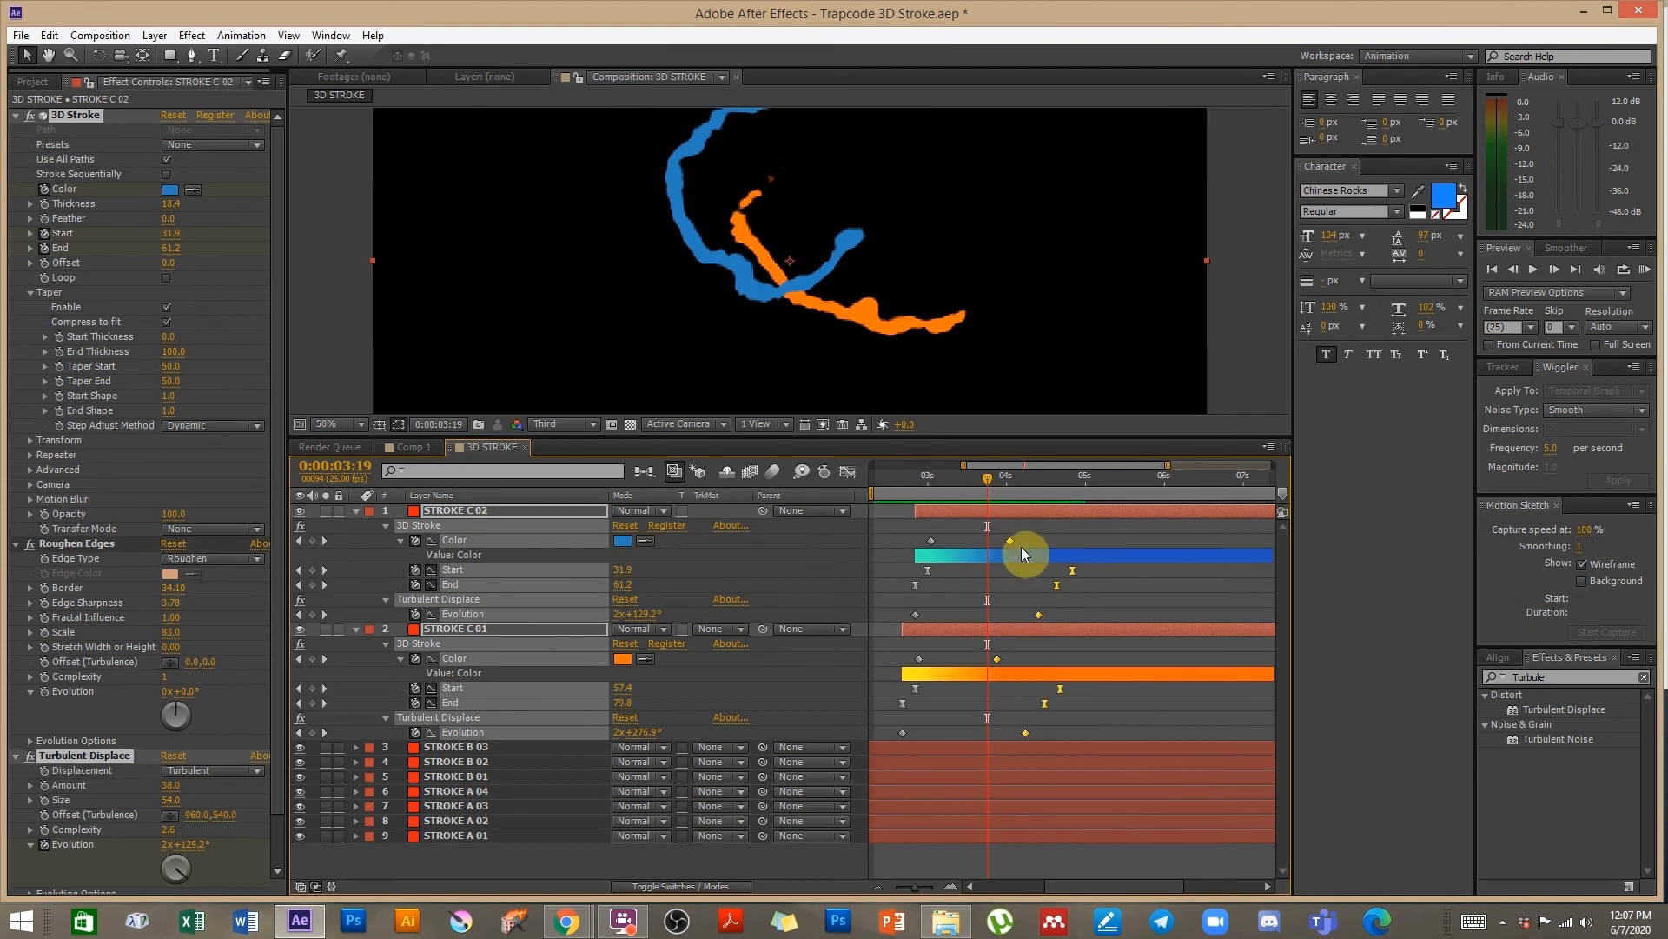
left_click_drag(1009, 541, 1057, 539)
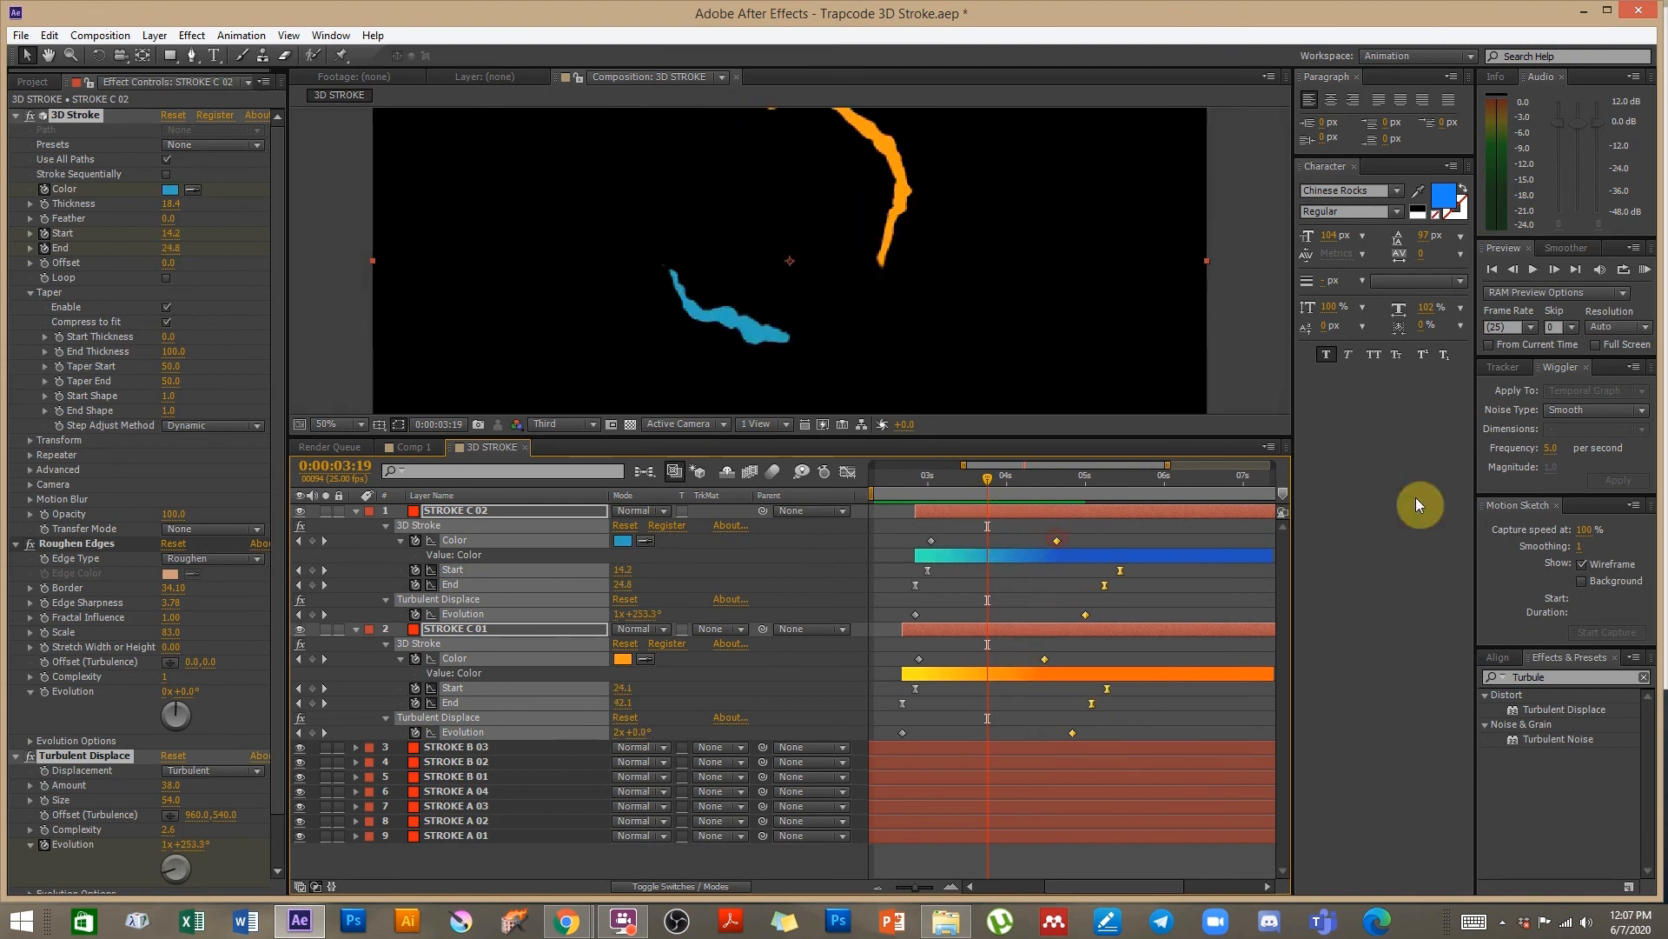
Step: End the work area at about 0:00:06:00, run a RAM preview, and inspect the strokes around 0:00:04:10
left_click_drag(969, 439, 962, 631)
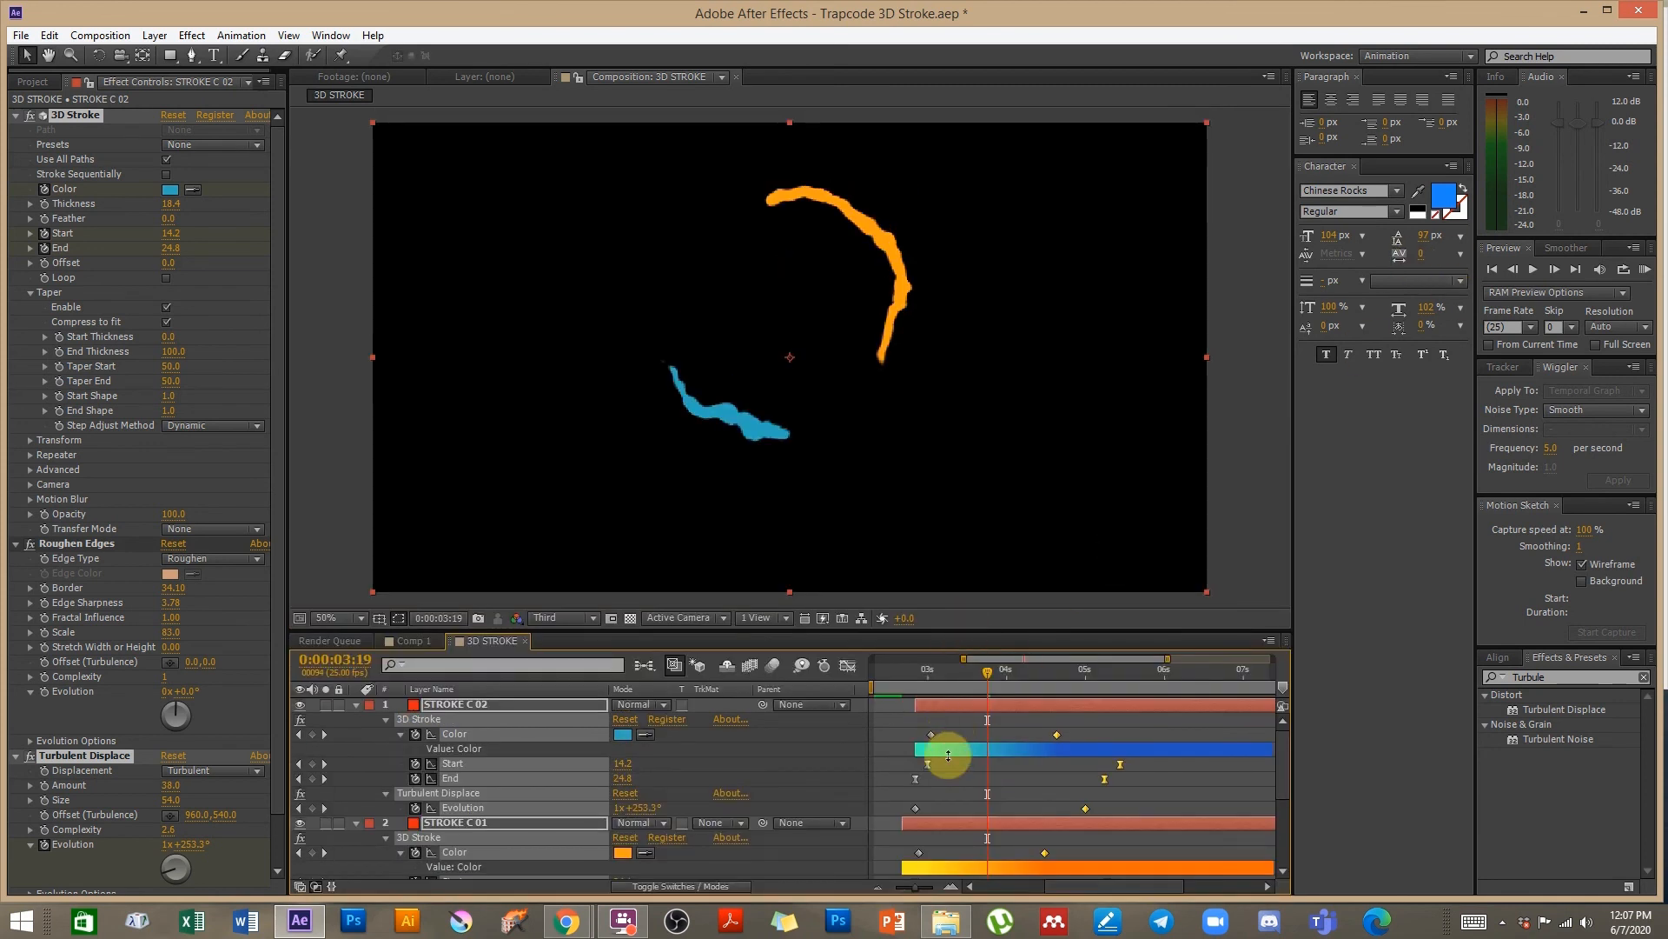
left_click_drag(917, 887, 852, 889)
left_click_drag(1268, 684, 1113, 689)
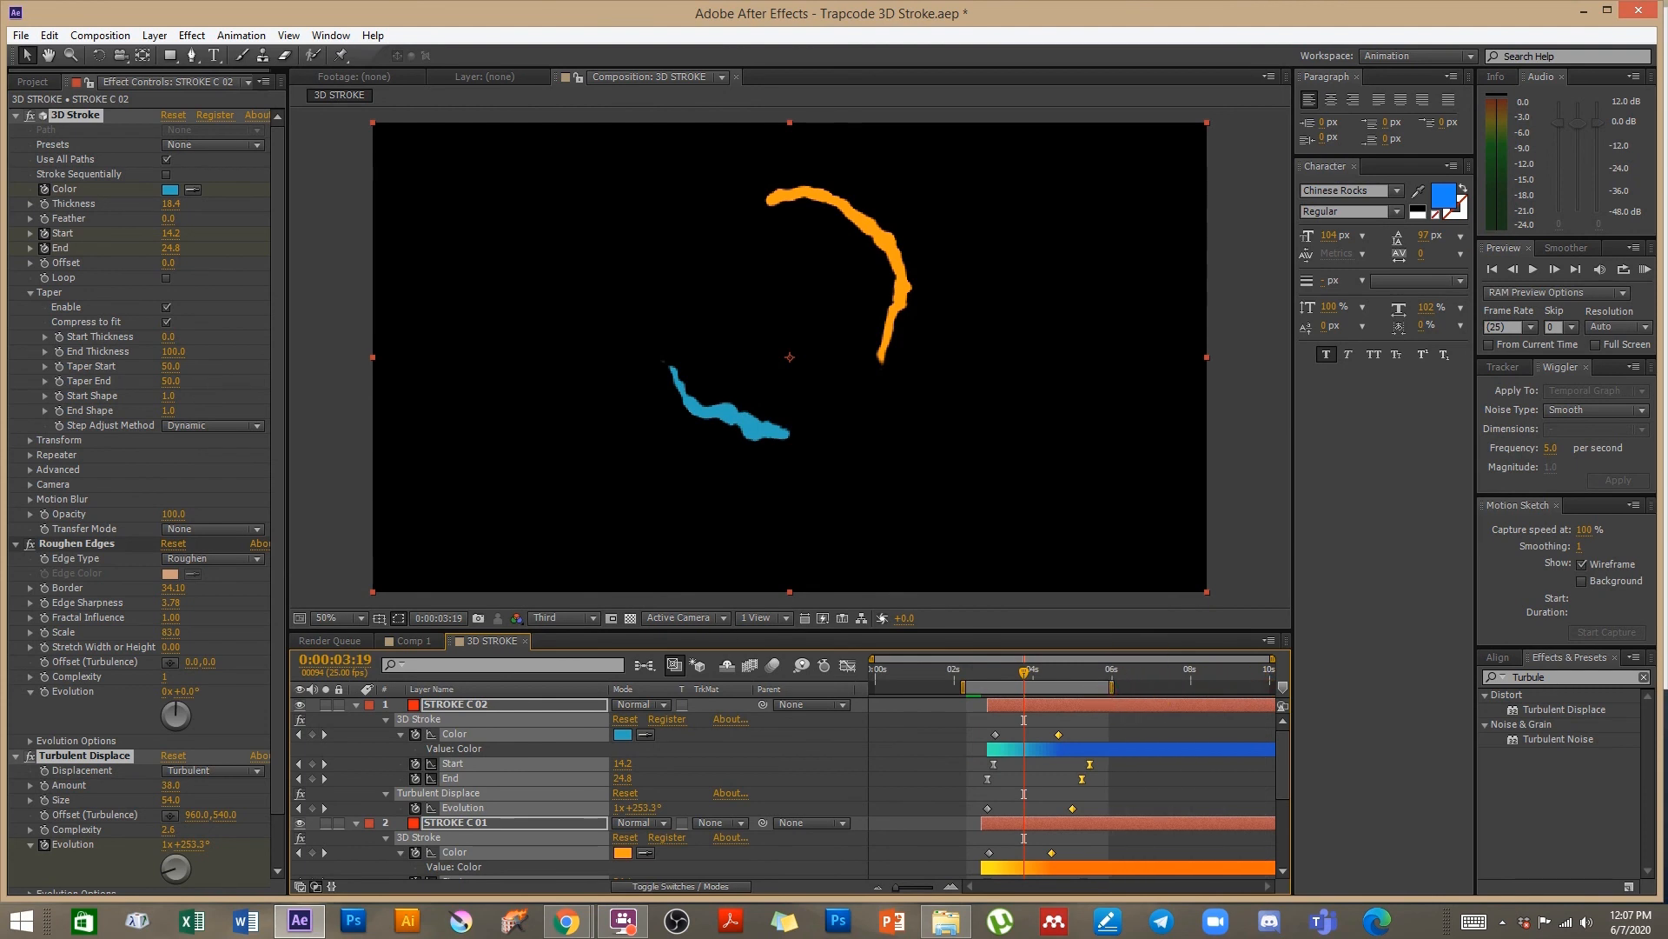
left_click(1645, 269)
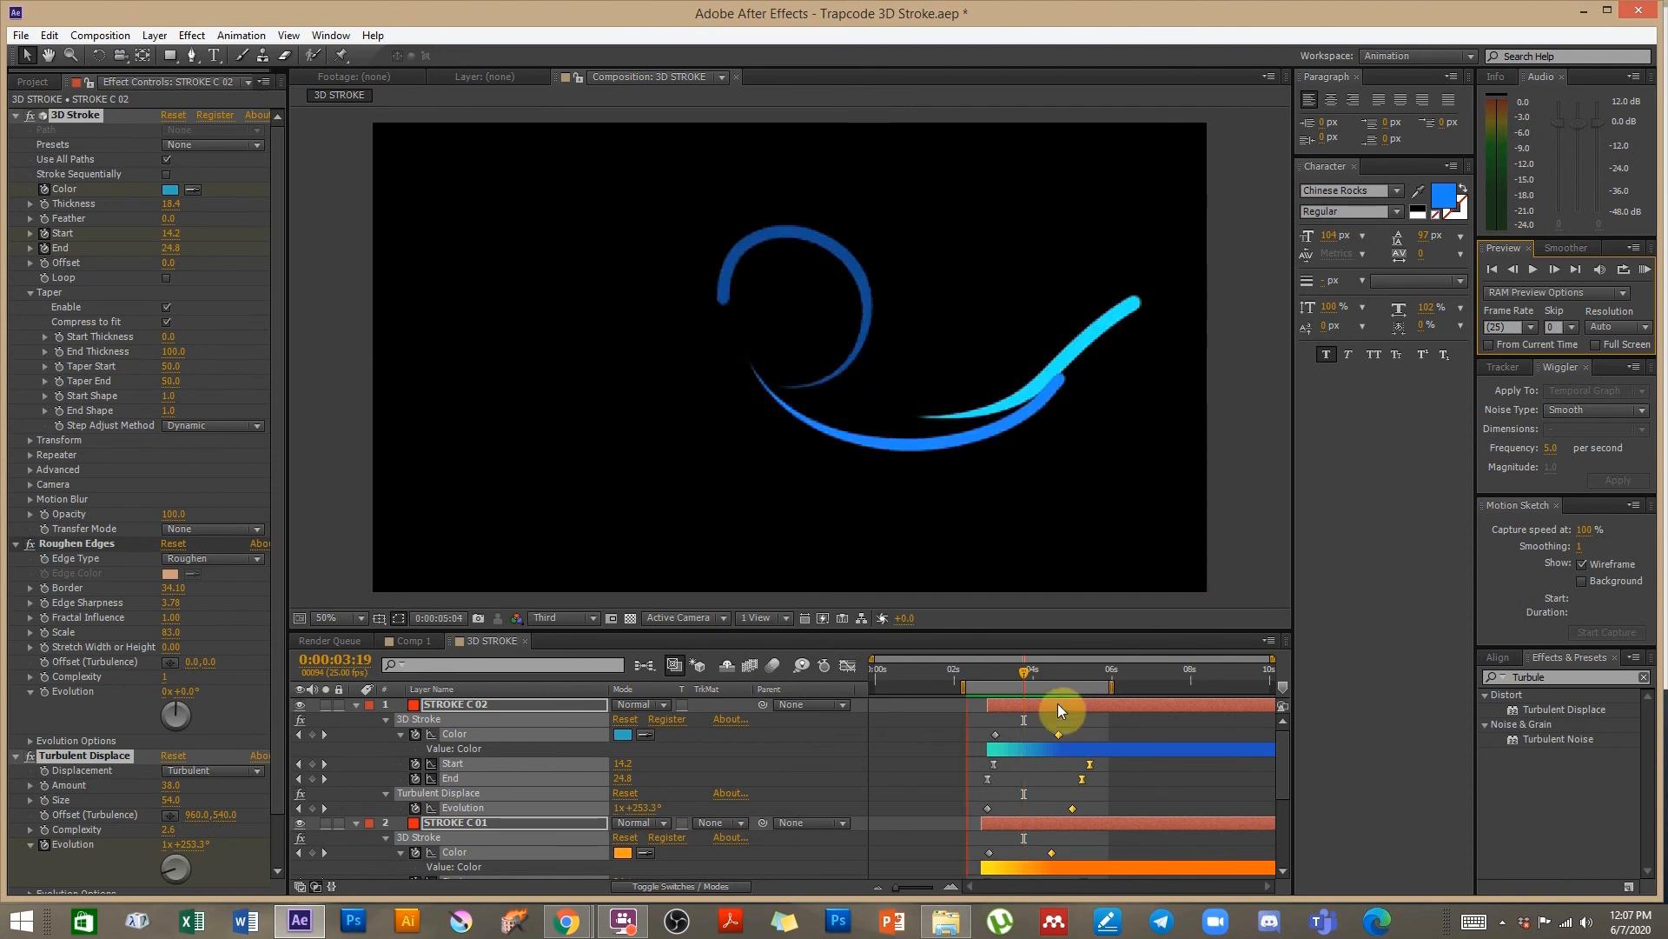
mouse_move(1039, 680)
left_mouse_down()
mouse_move(1010, 671)
mouse_move(1055, 667)
left_mouse_up()
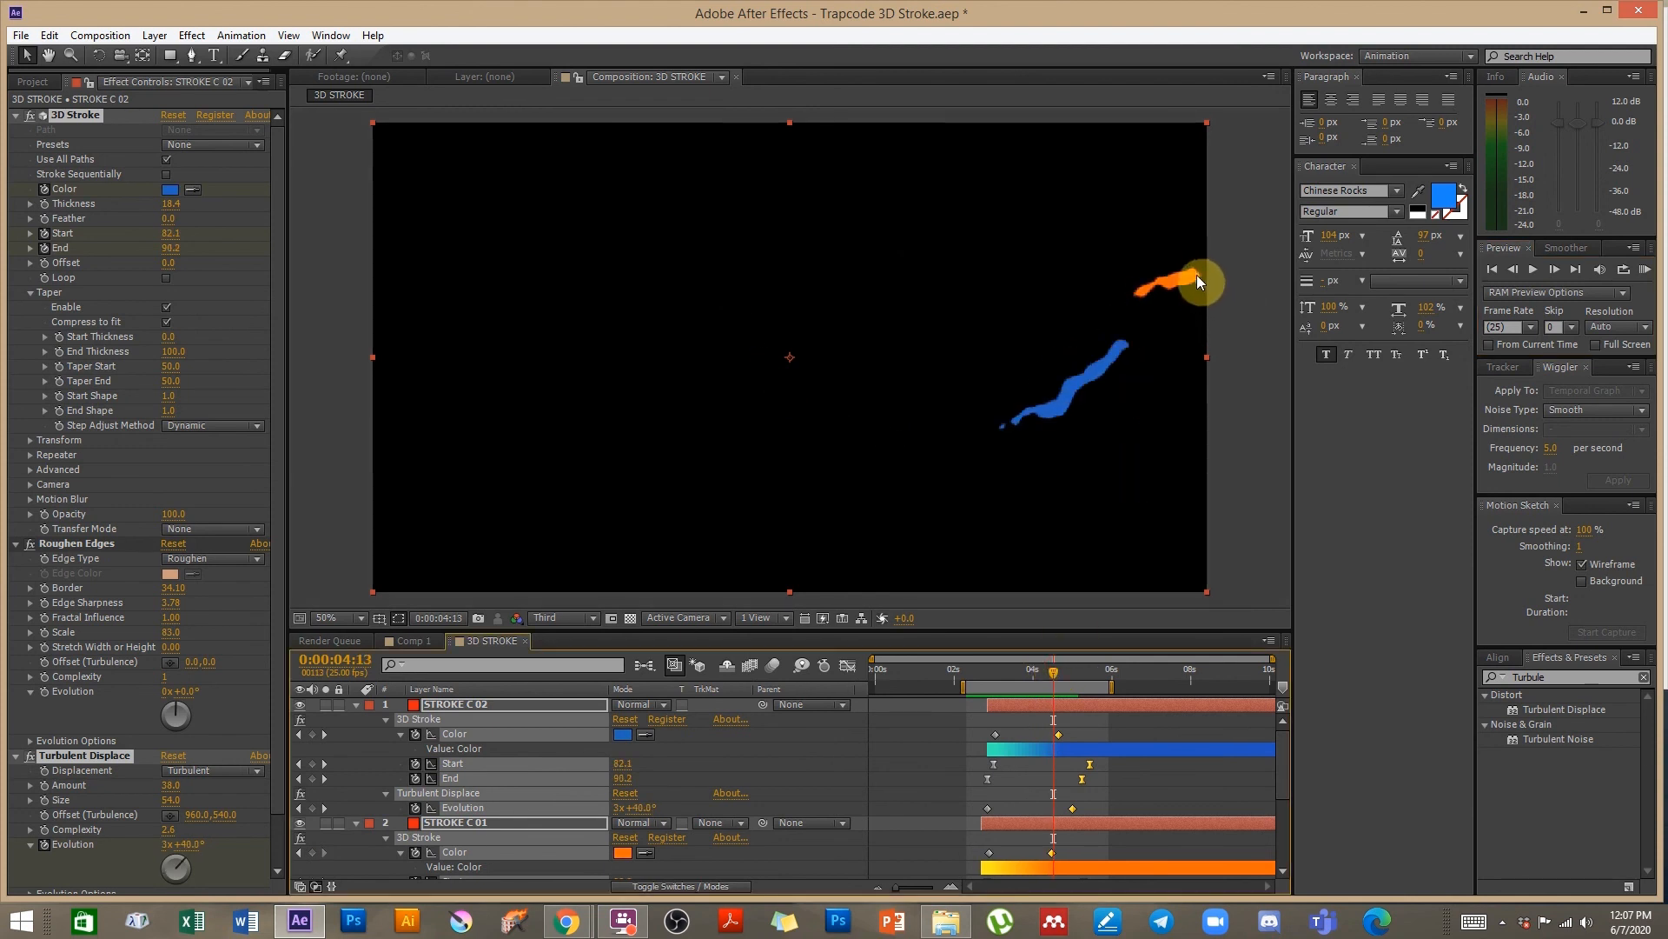
left_click_drag(1057, 676, 1049, 678)
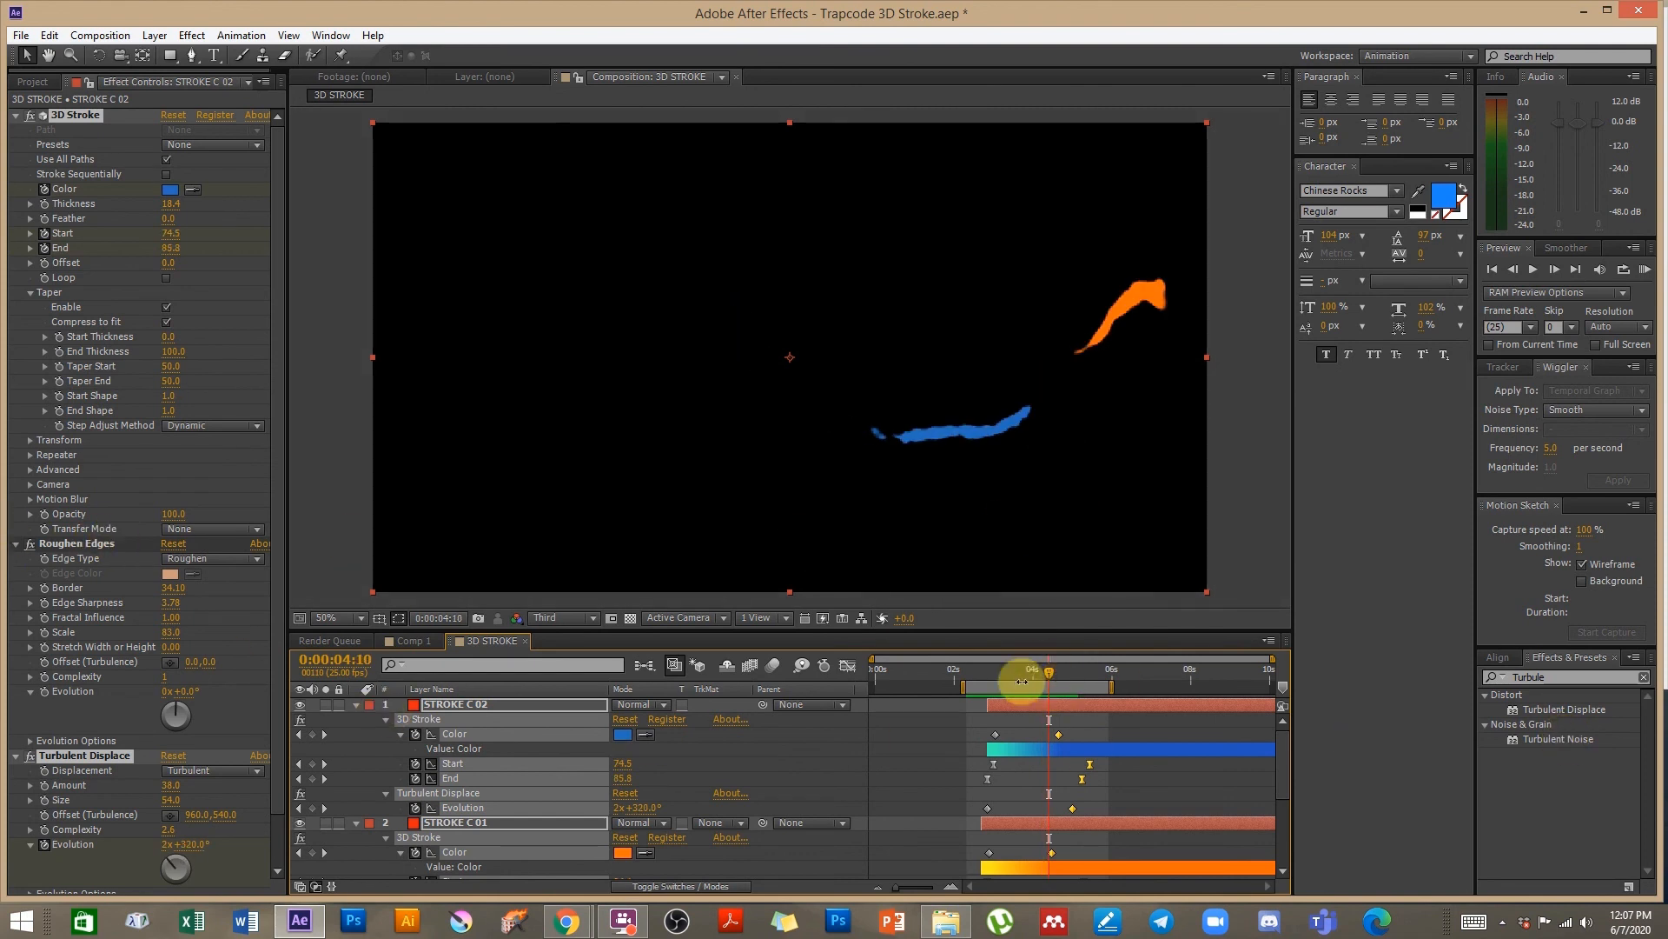
Step: Scale STROKE C 01 and STROKE C 02 to 103% and check where the strokes leave the frame up to 0:00:04:17
left_click_drag(1051, 671, 1056, 669)
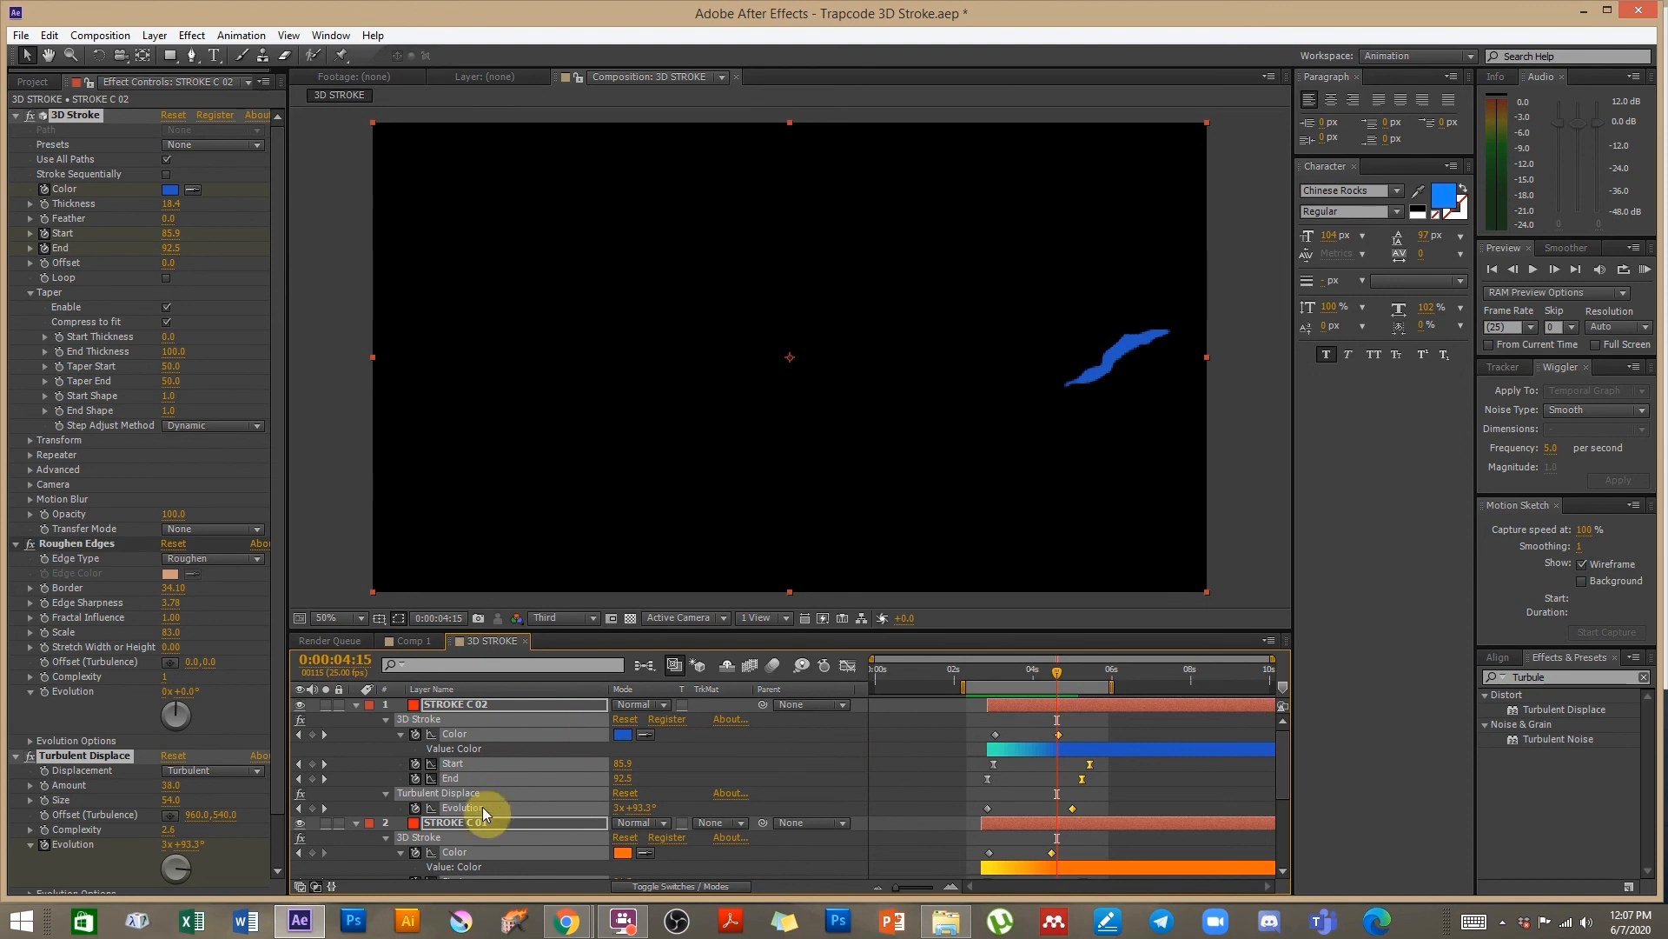
key("s")
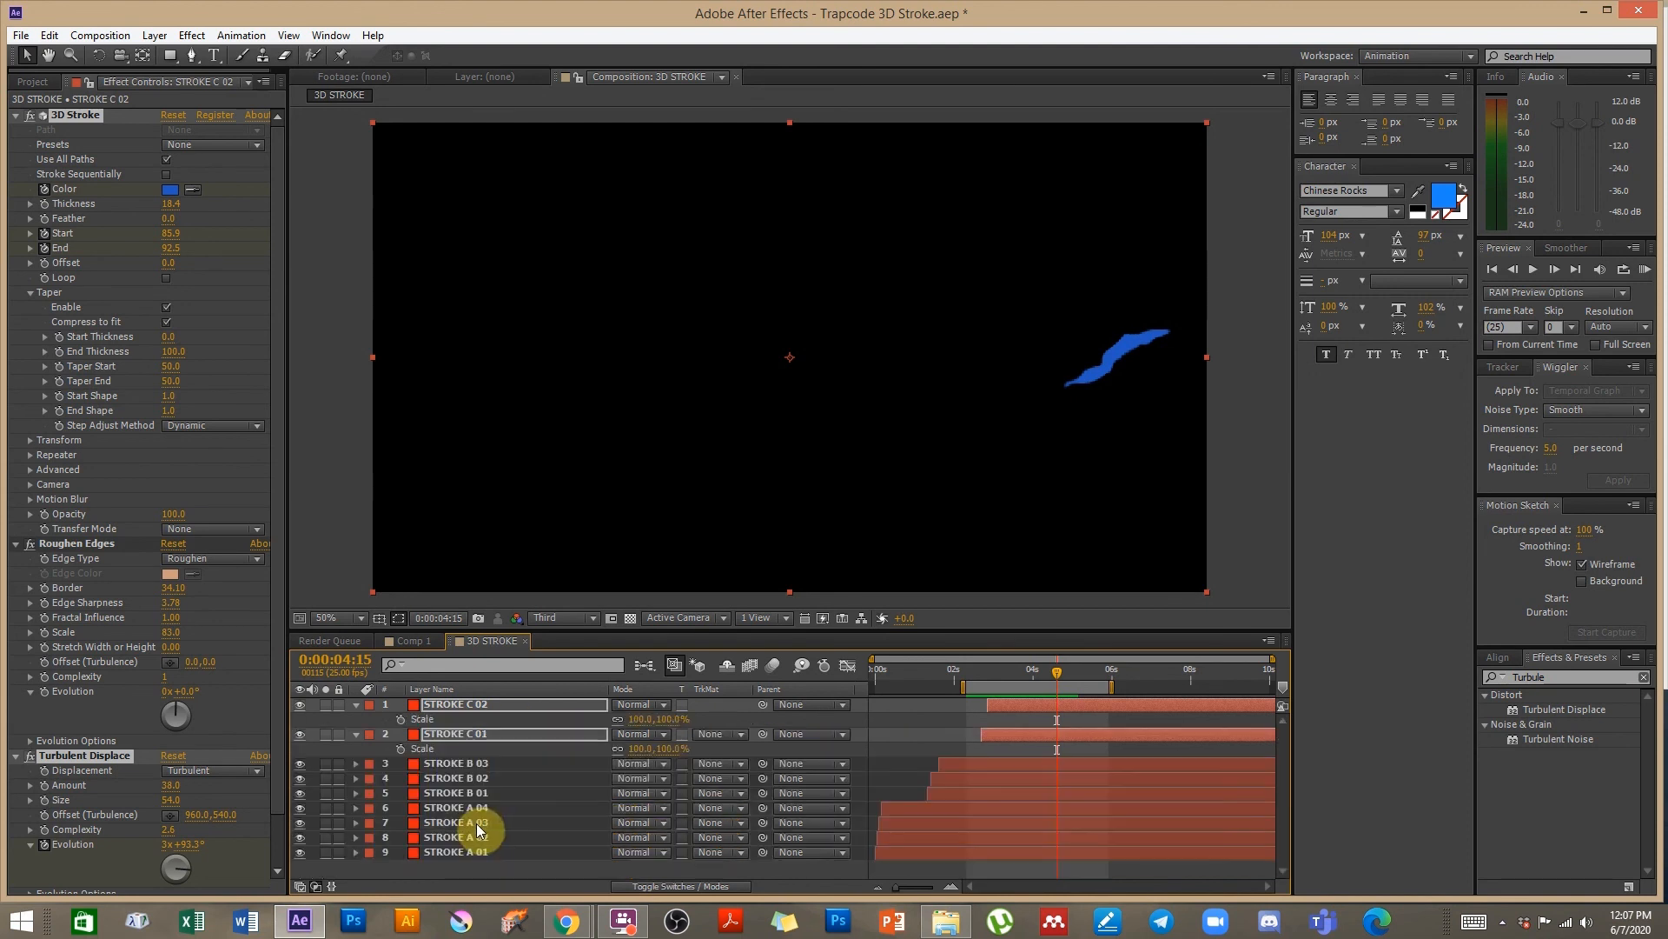
left_click(635, 719)
type("103")
key("Return")
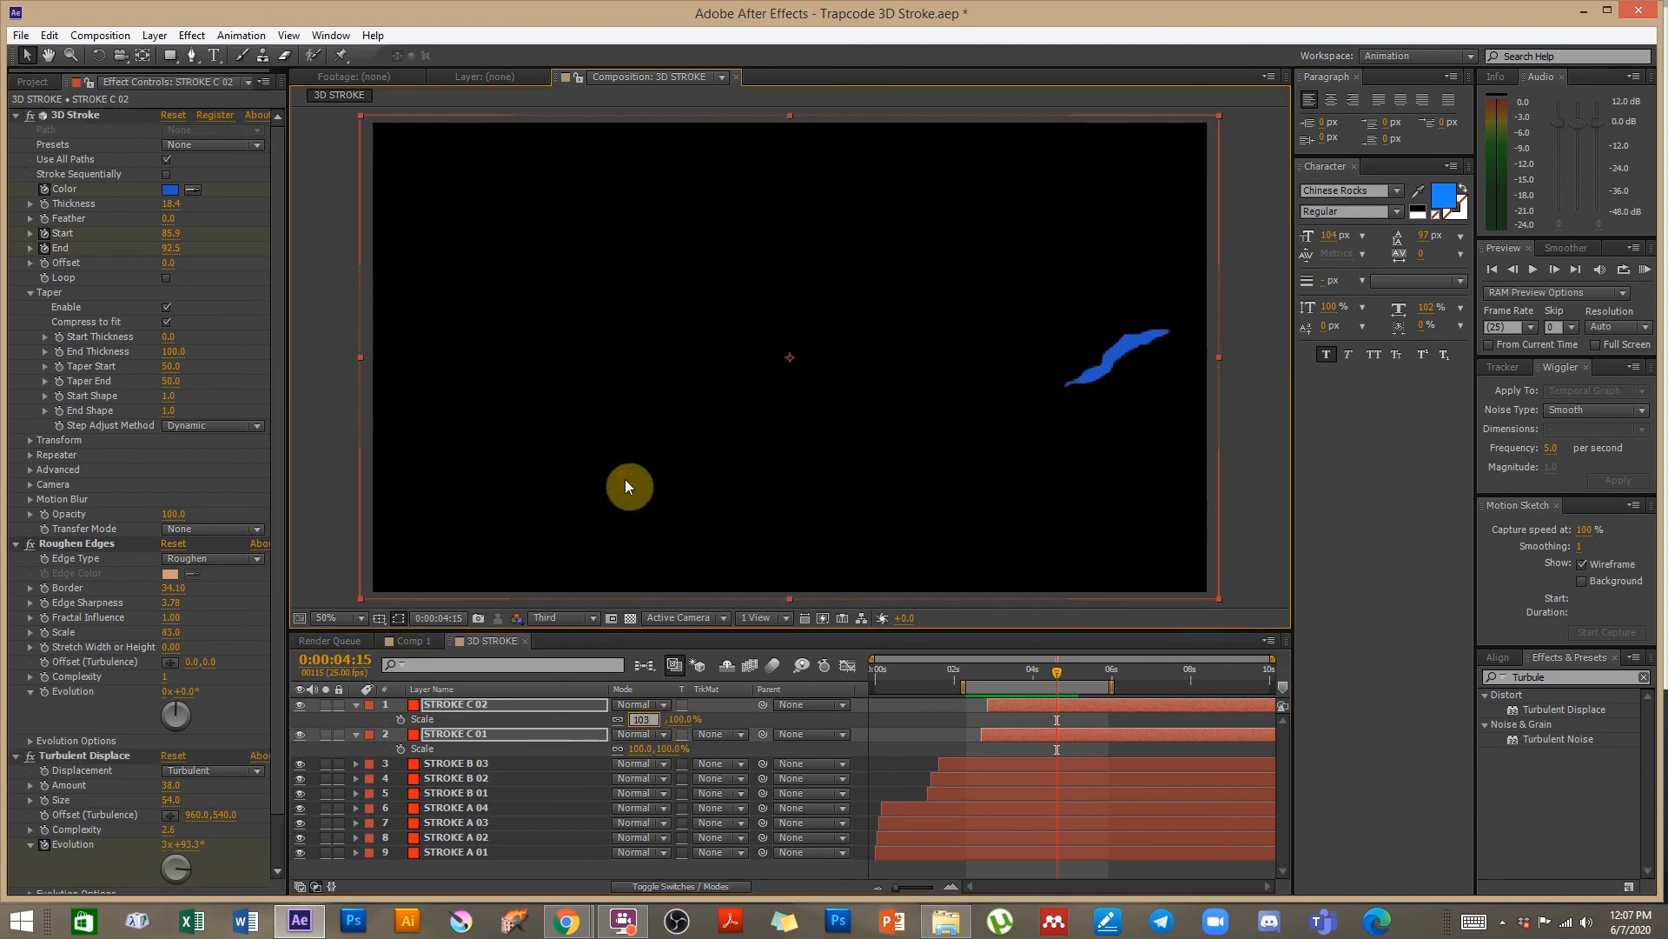
left_click_drag(991, 676, 1053, 665)
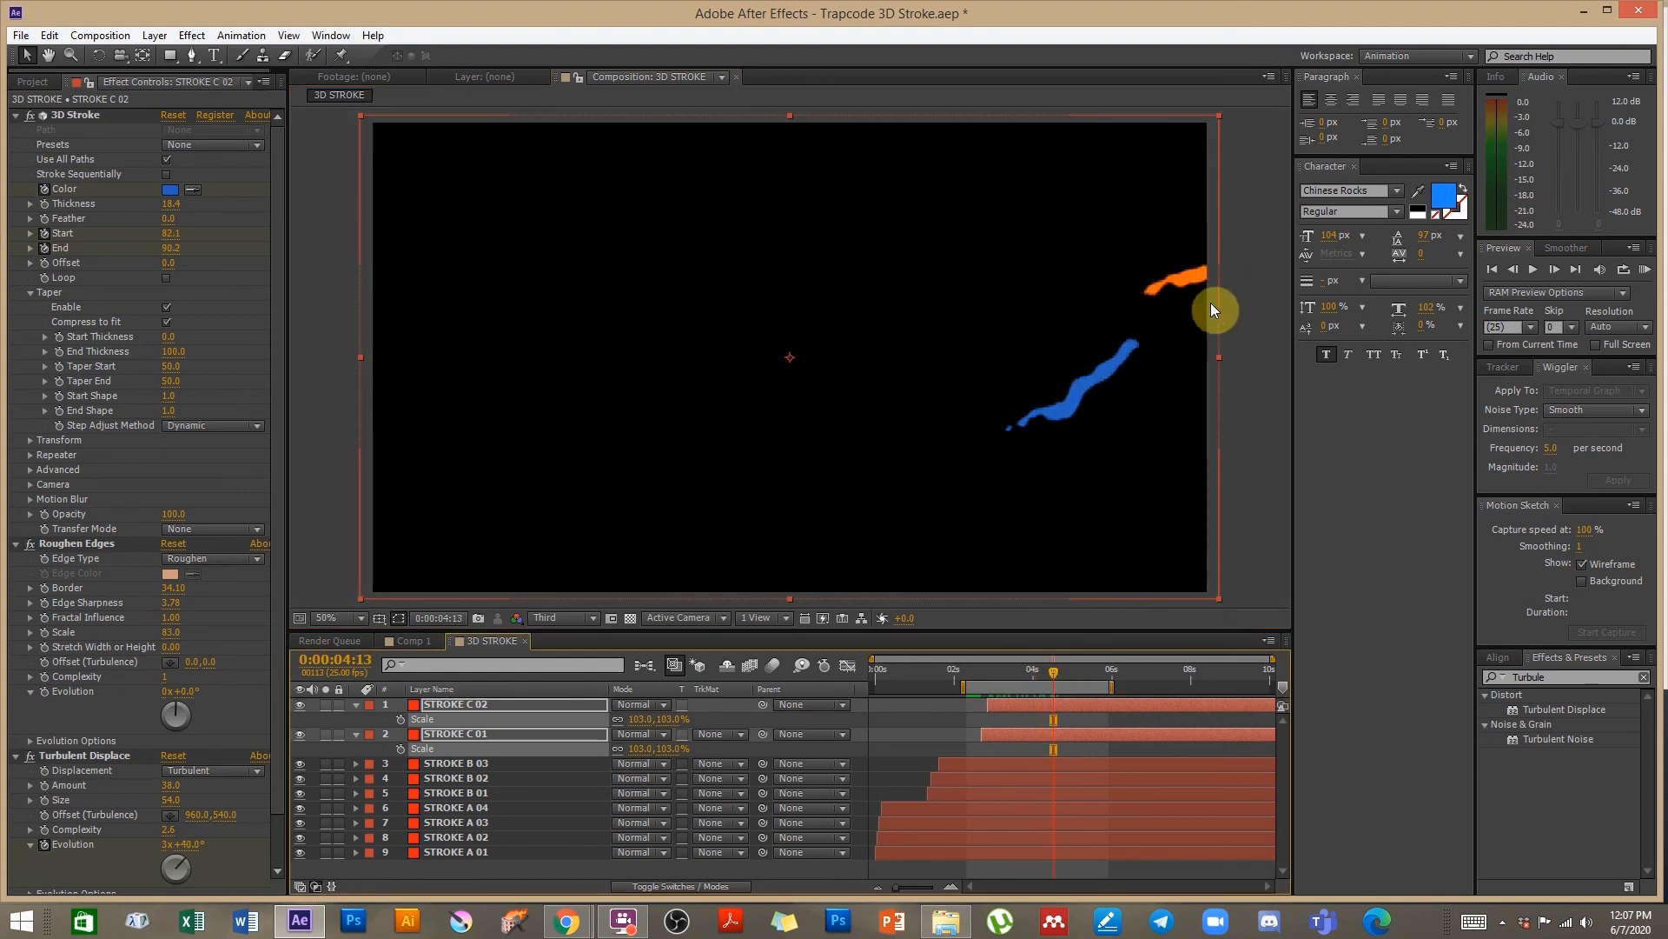
left_click_drag(1045, 675, 1060, 671)
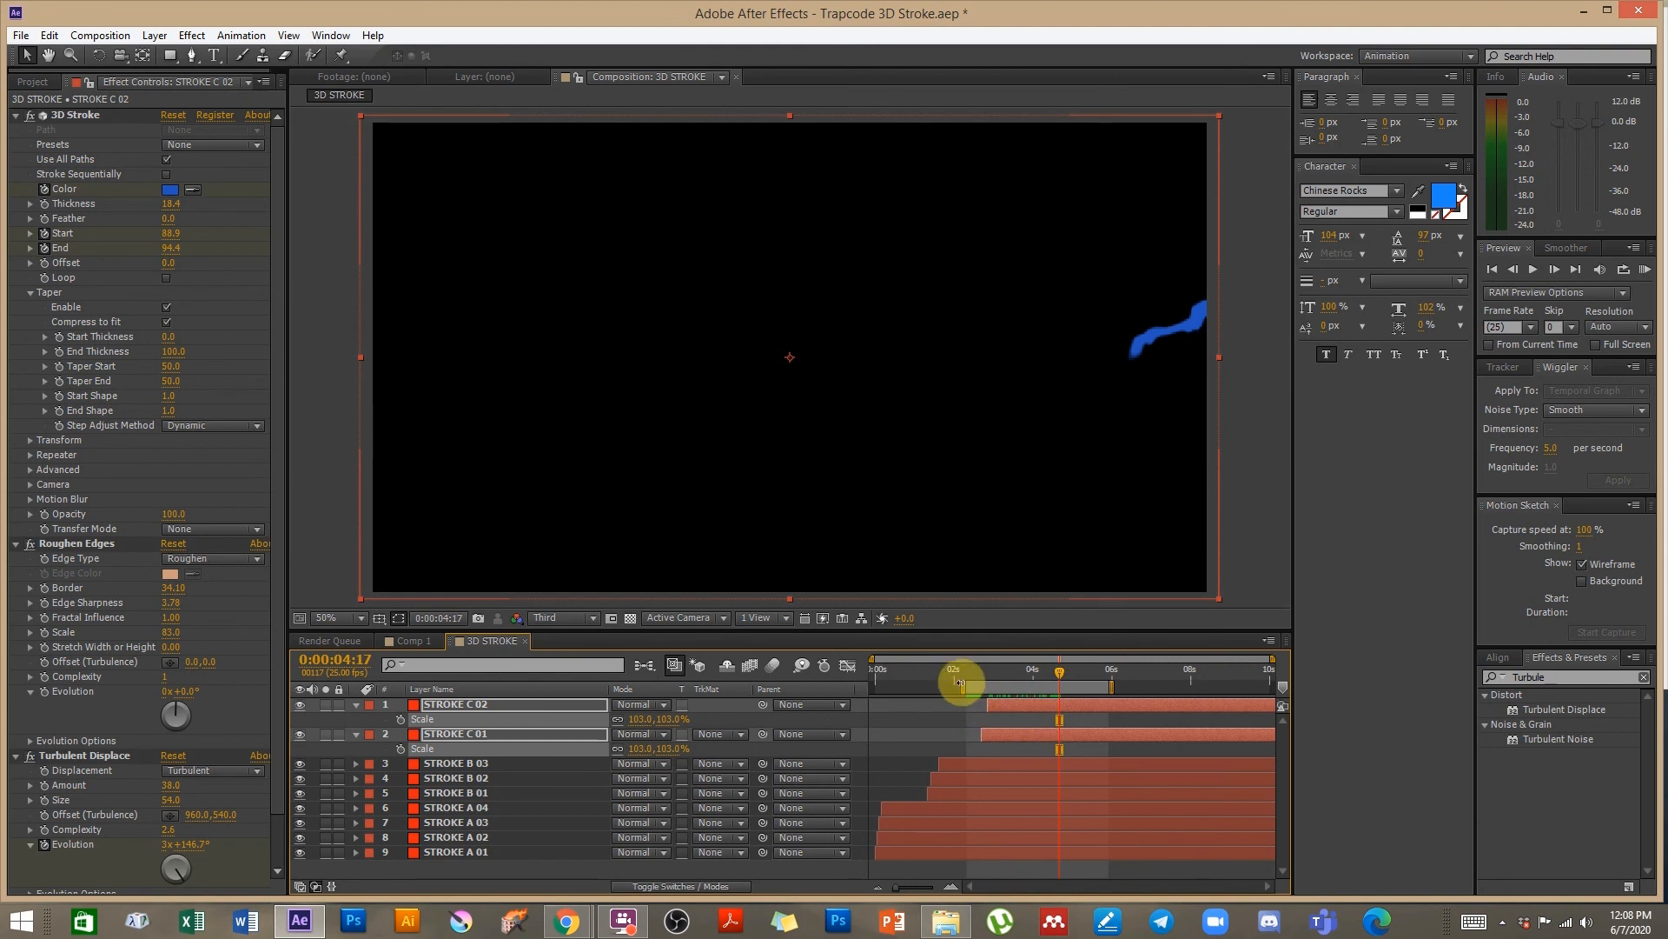
Step: Extend the work area back to the start of the composition and play a RAM preview of the whole animation
left_click_drag(959, 684, 848, 693)
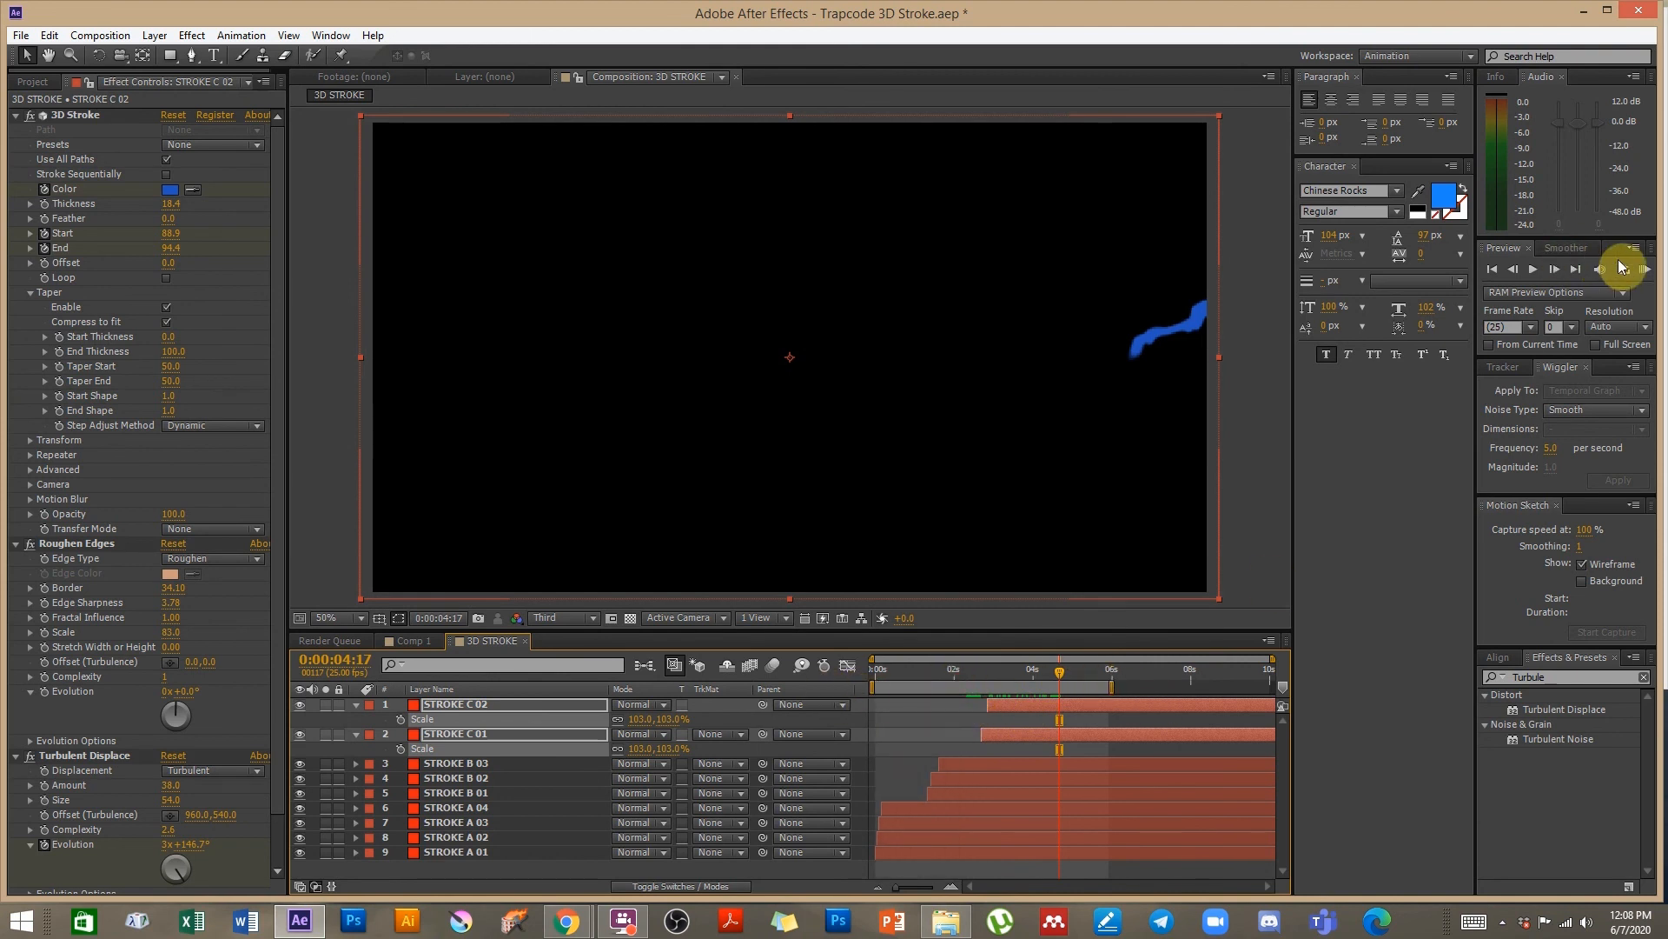
left_click(1645, 270)
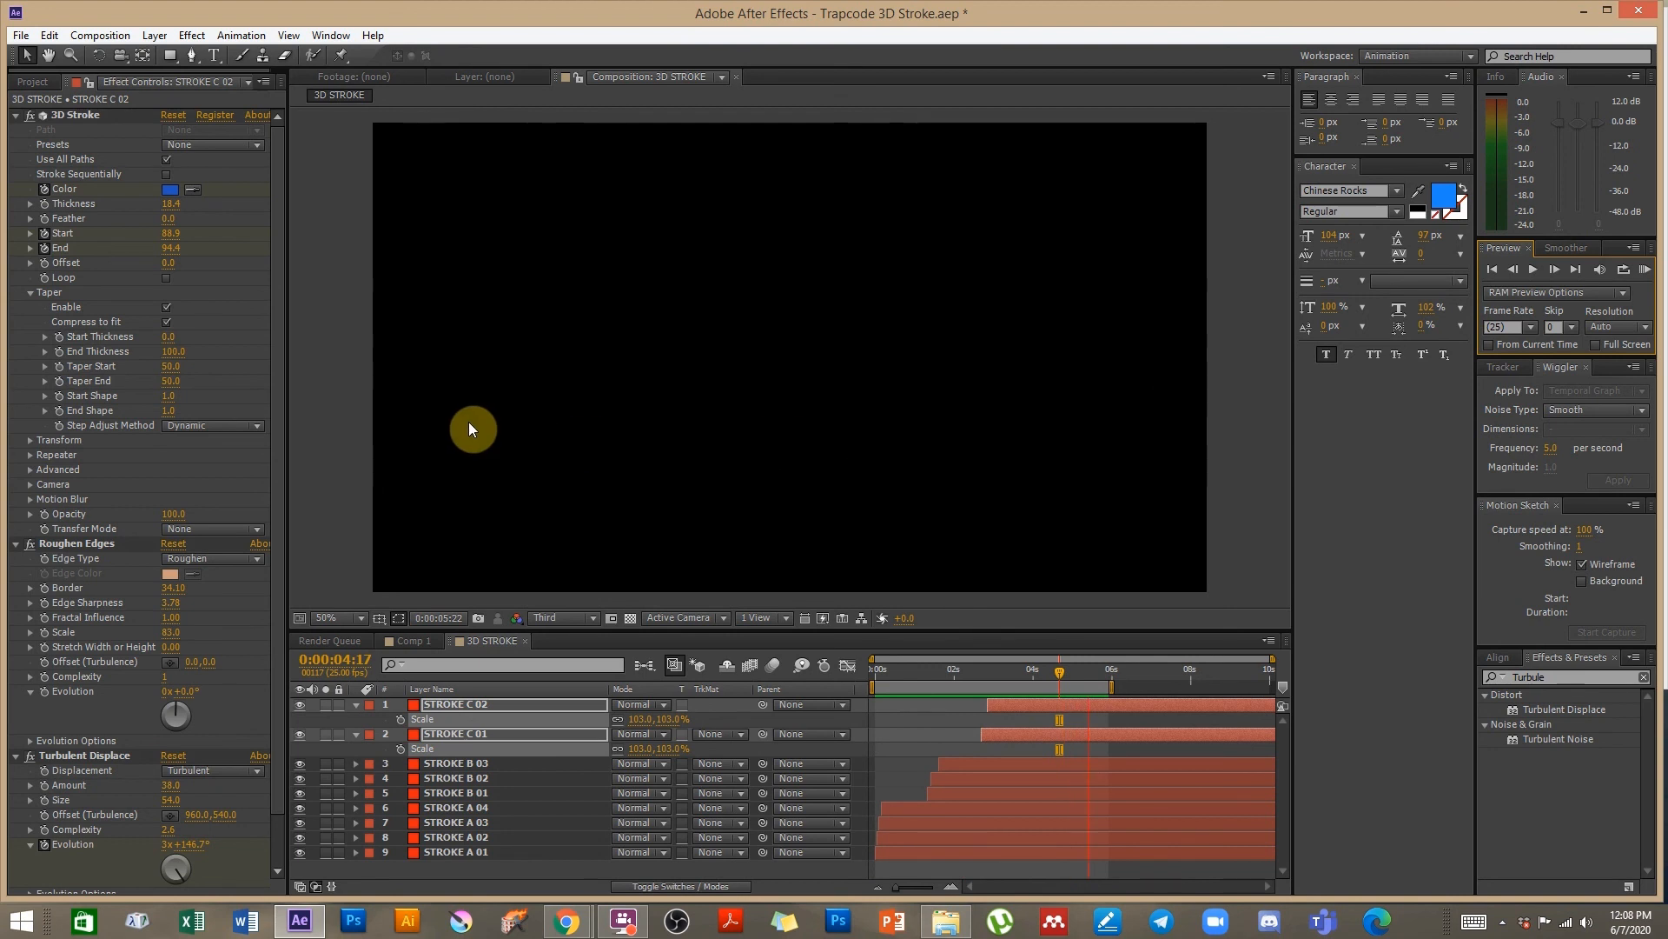
key("space")
Step: Enable the 3D Stroke Repeater on STROKE B 01, with the current time at 0:00:02:02
scroll(367, 384, "down", 3)
scroll(367, 383, "up", 1)
left_click_drag(977, 676, 958, 671)
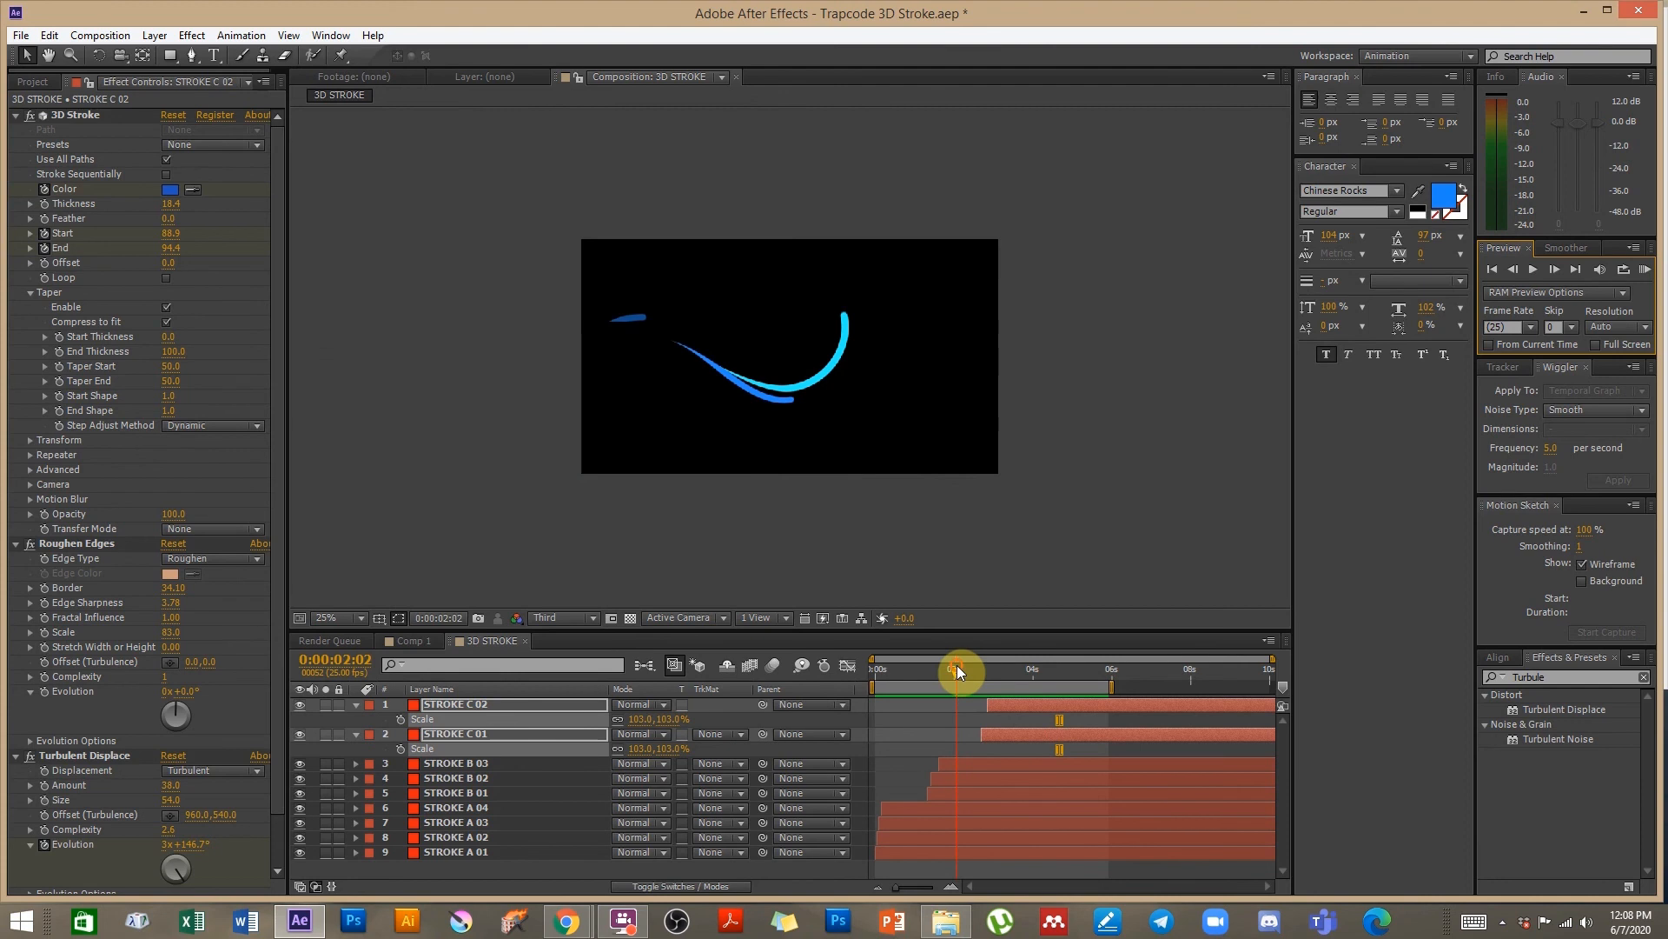
left_click(473, 793)
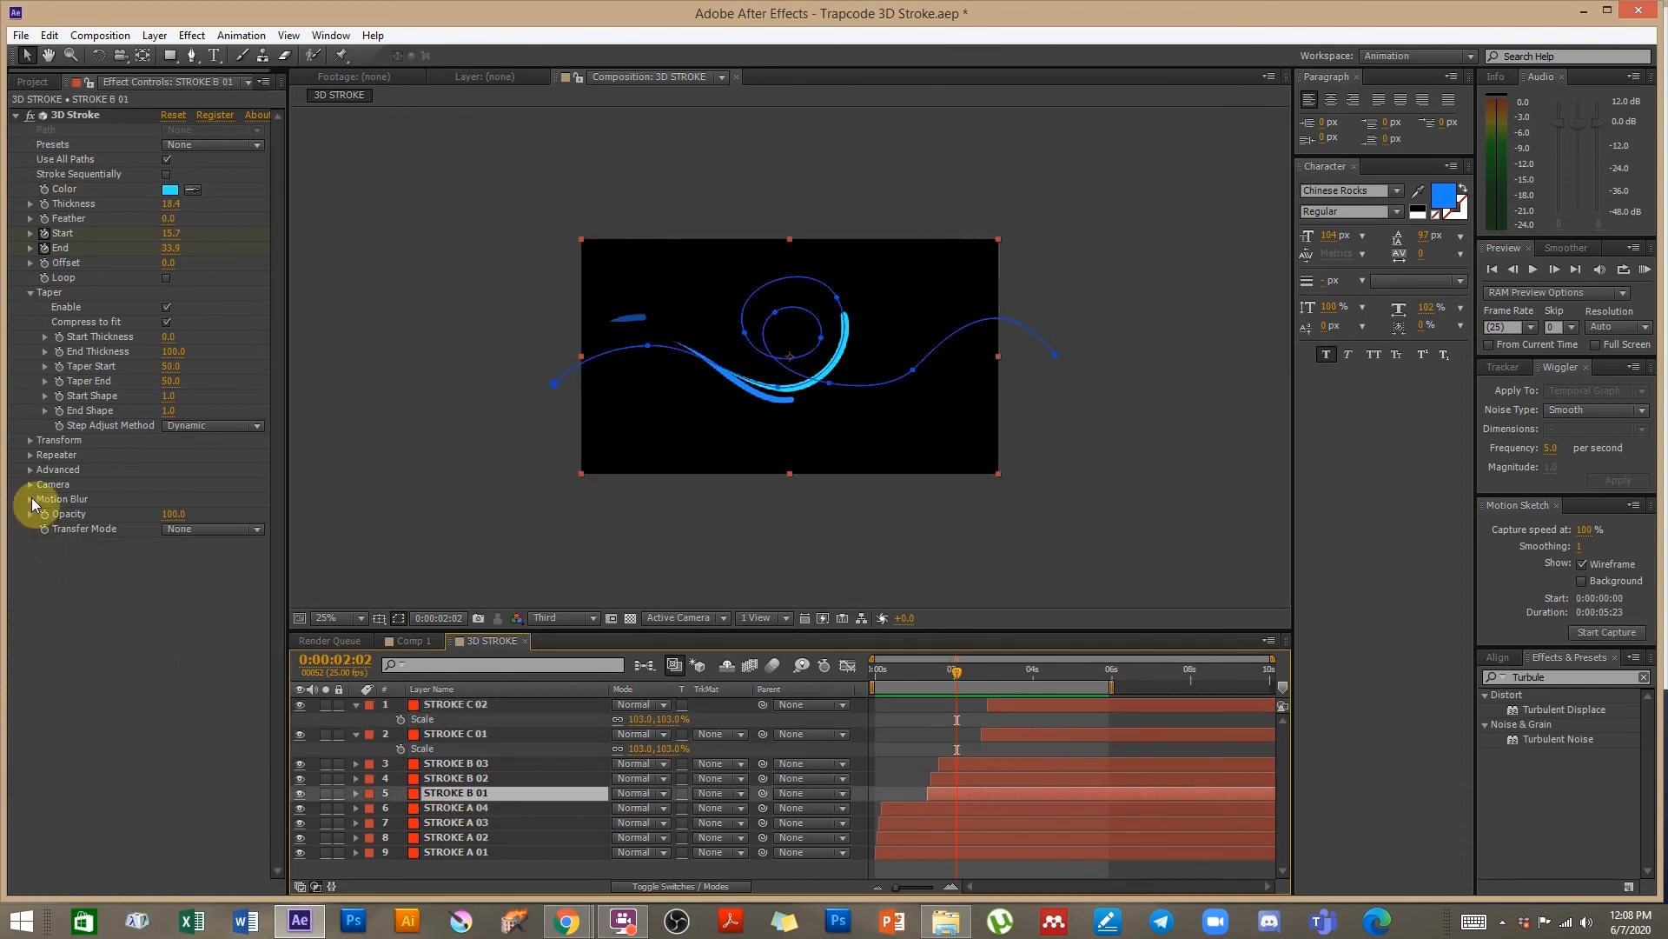
left_click(30, 455)
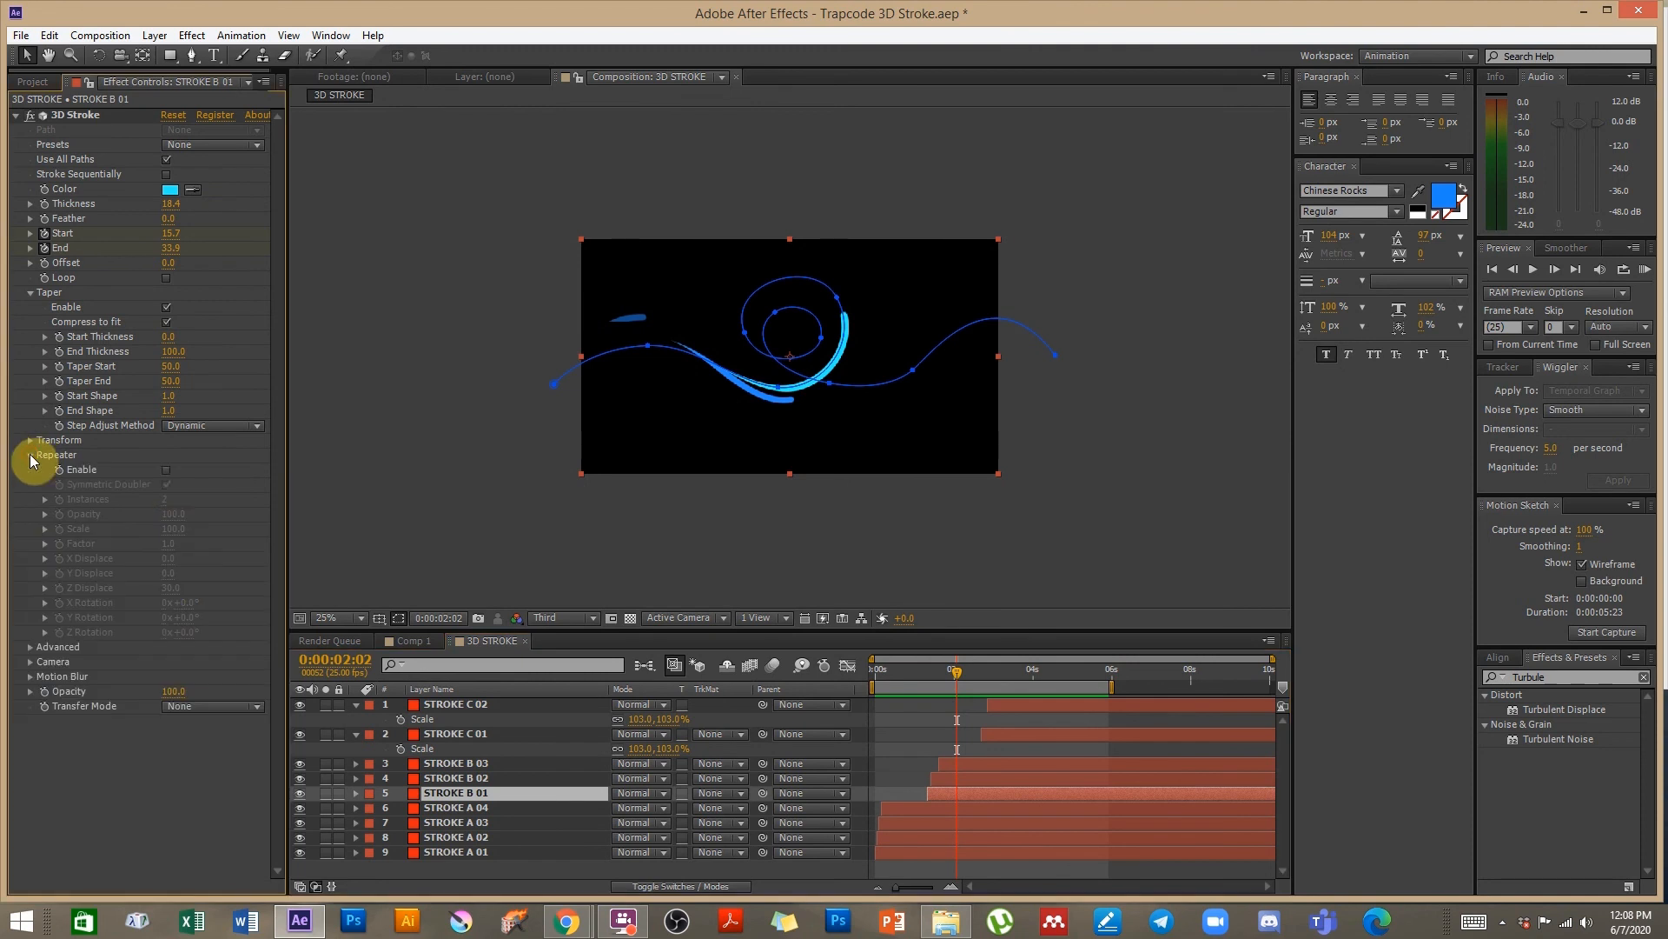
left_click(166, 470)
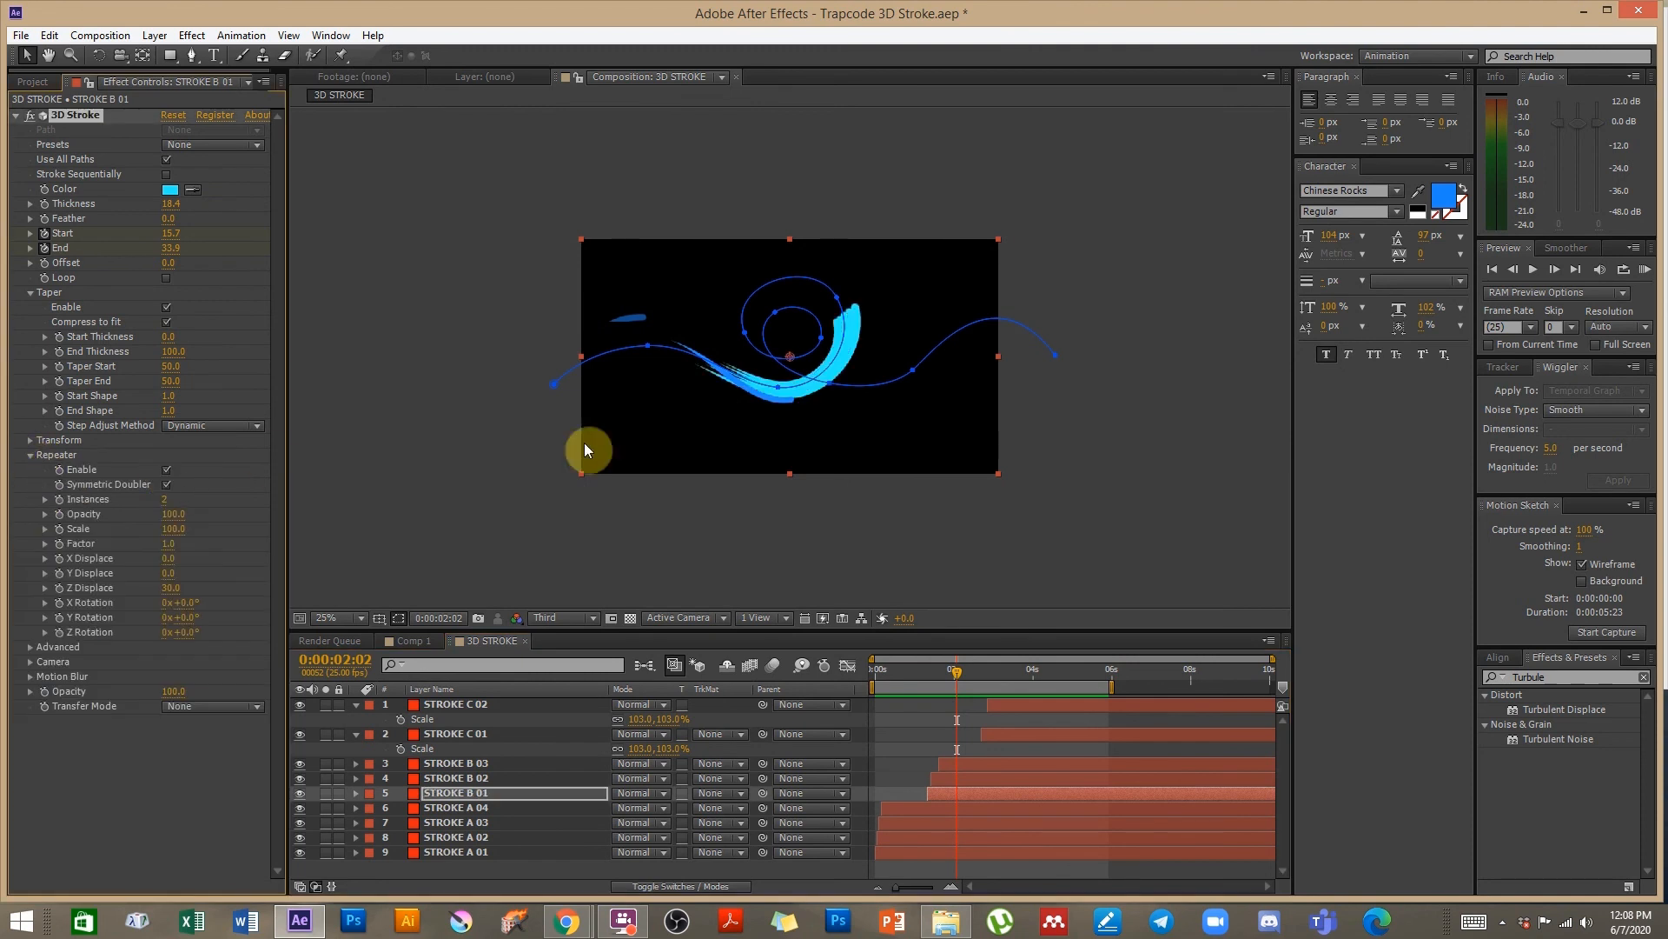
scroll(887, 380, "up", 2)
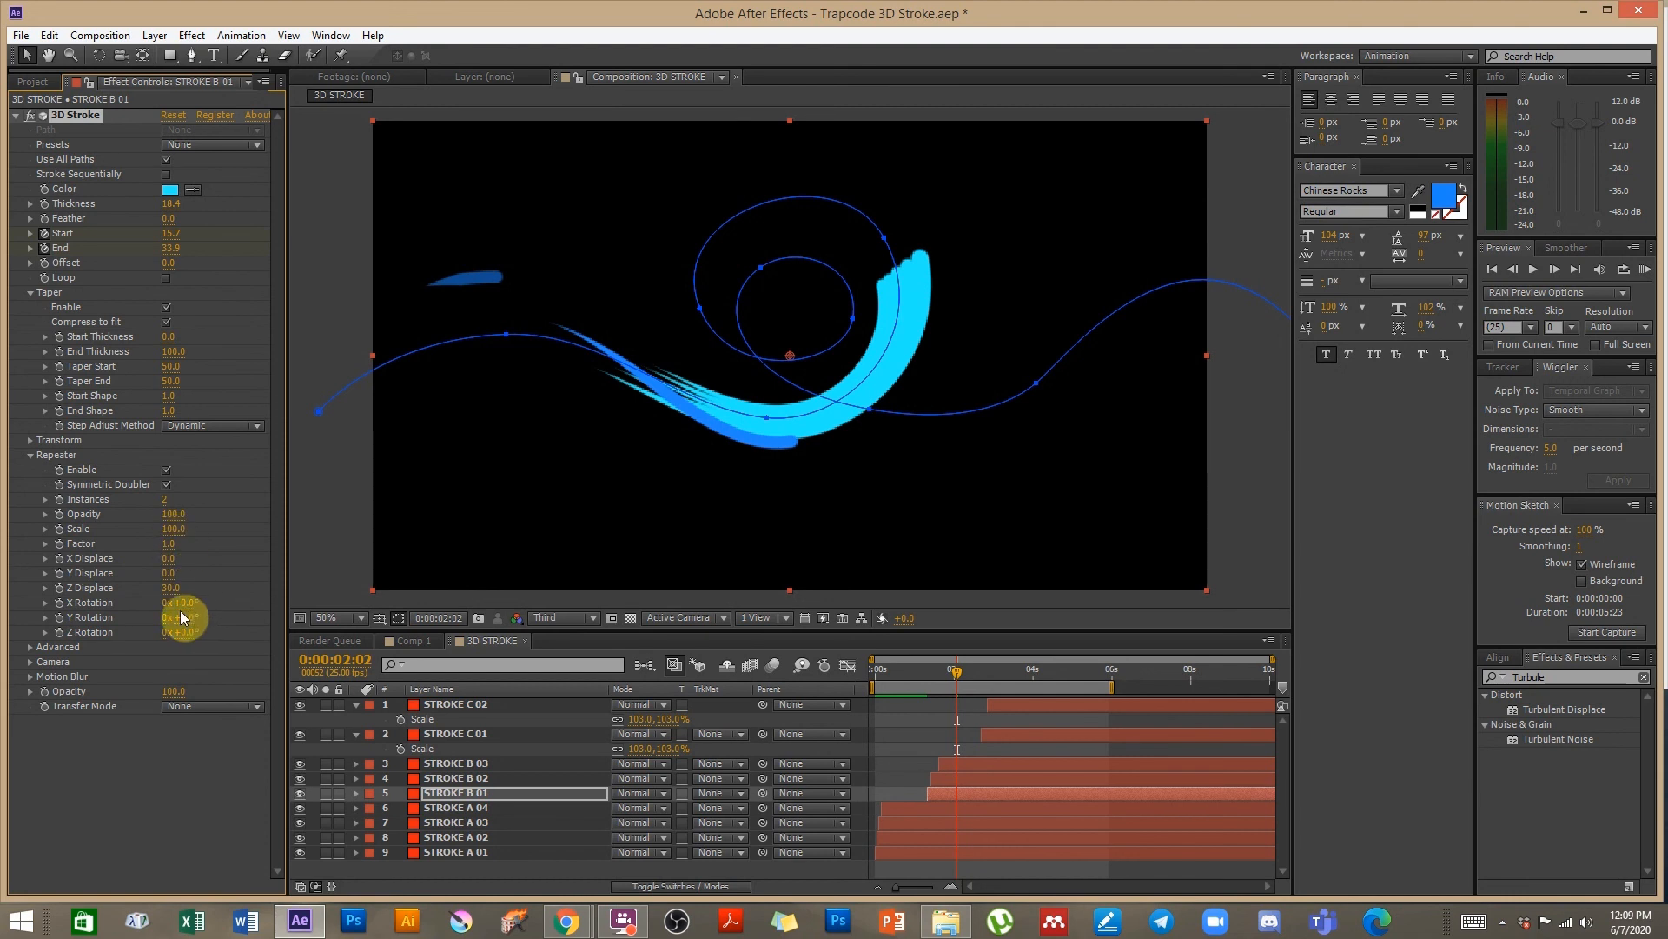
Step: Experiment with the Repeater's rotation and X Displace on STROKE B 01, keeping only an X Rotation of 54°
mouse_move(191, 617)
left_mouse_down()
mouse_move(206, 614)
mouse_move(186, 613)
mouse_move(188, 561)
mouse_move(186, 575)
left_mouse_up()
key("ctrl+z")
key("ctrl+z")
key("ctrl+z")
left_click_drag(171, 558, 225, 595)
key("ctrl+z")
left_click(931, 705)
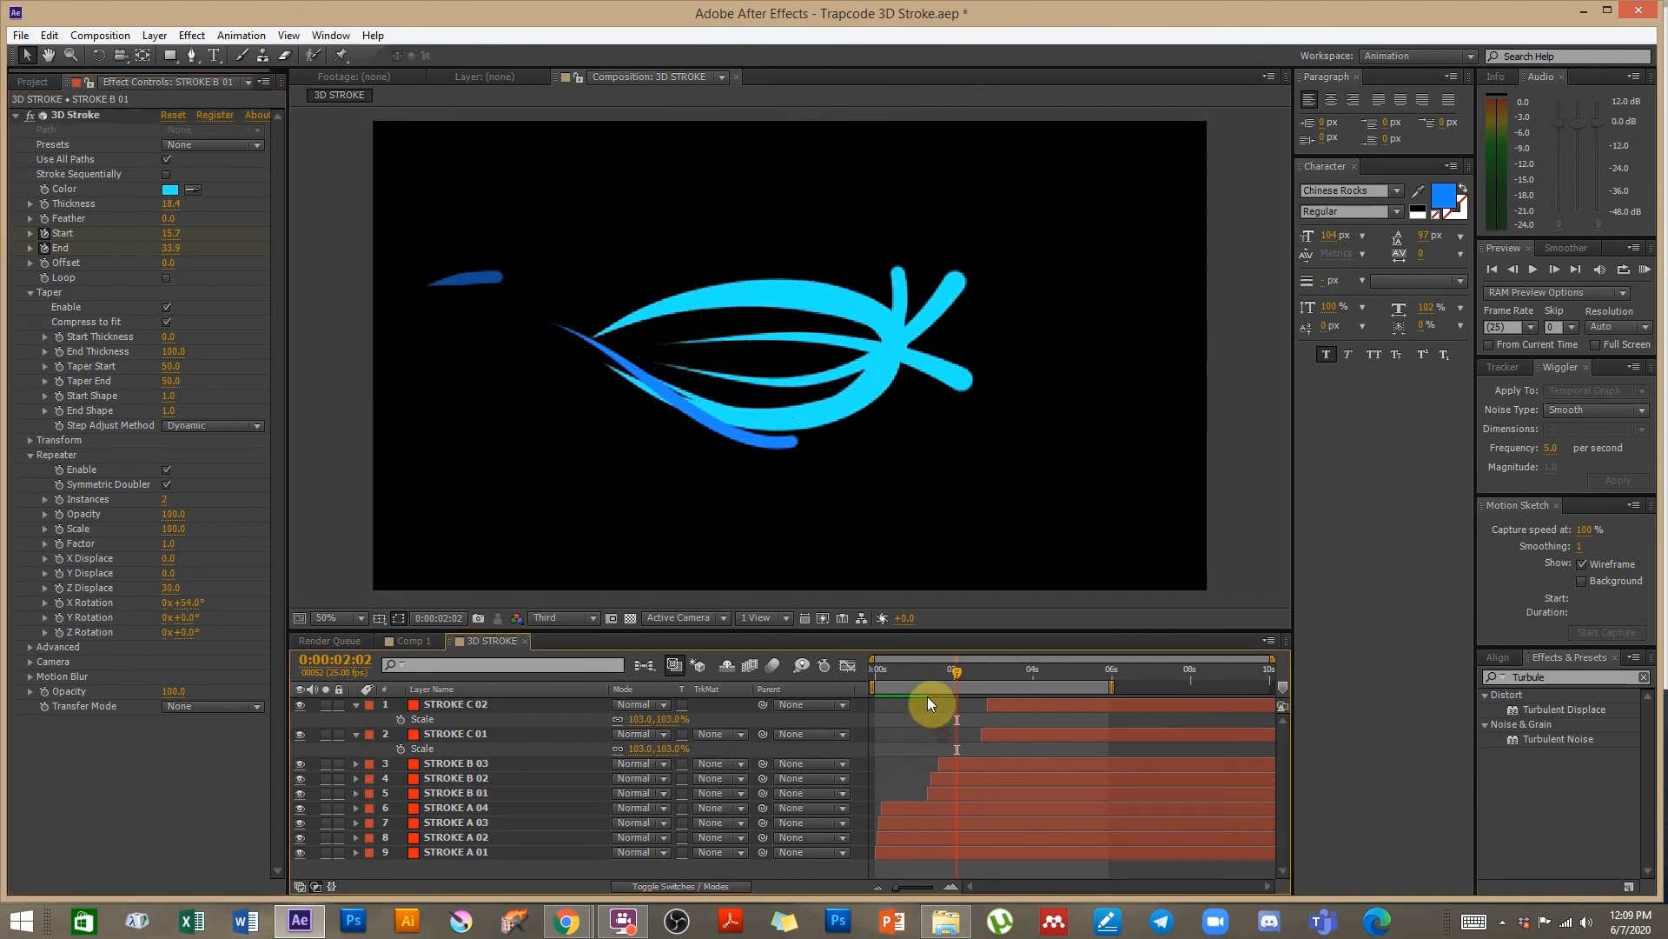
Step: Scrub to 0:00:02:16 to check the repeated stroke and play a RAM preview of the animation
left_click_drag(919, 680, 979, 667)
scroll(857, 488, "down", 2)
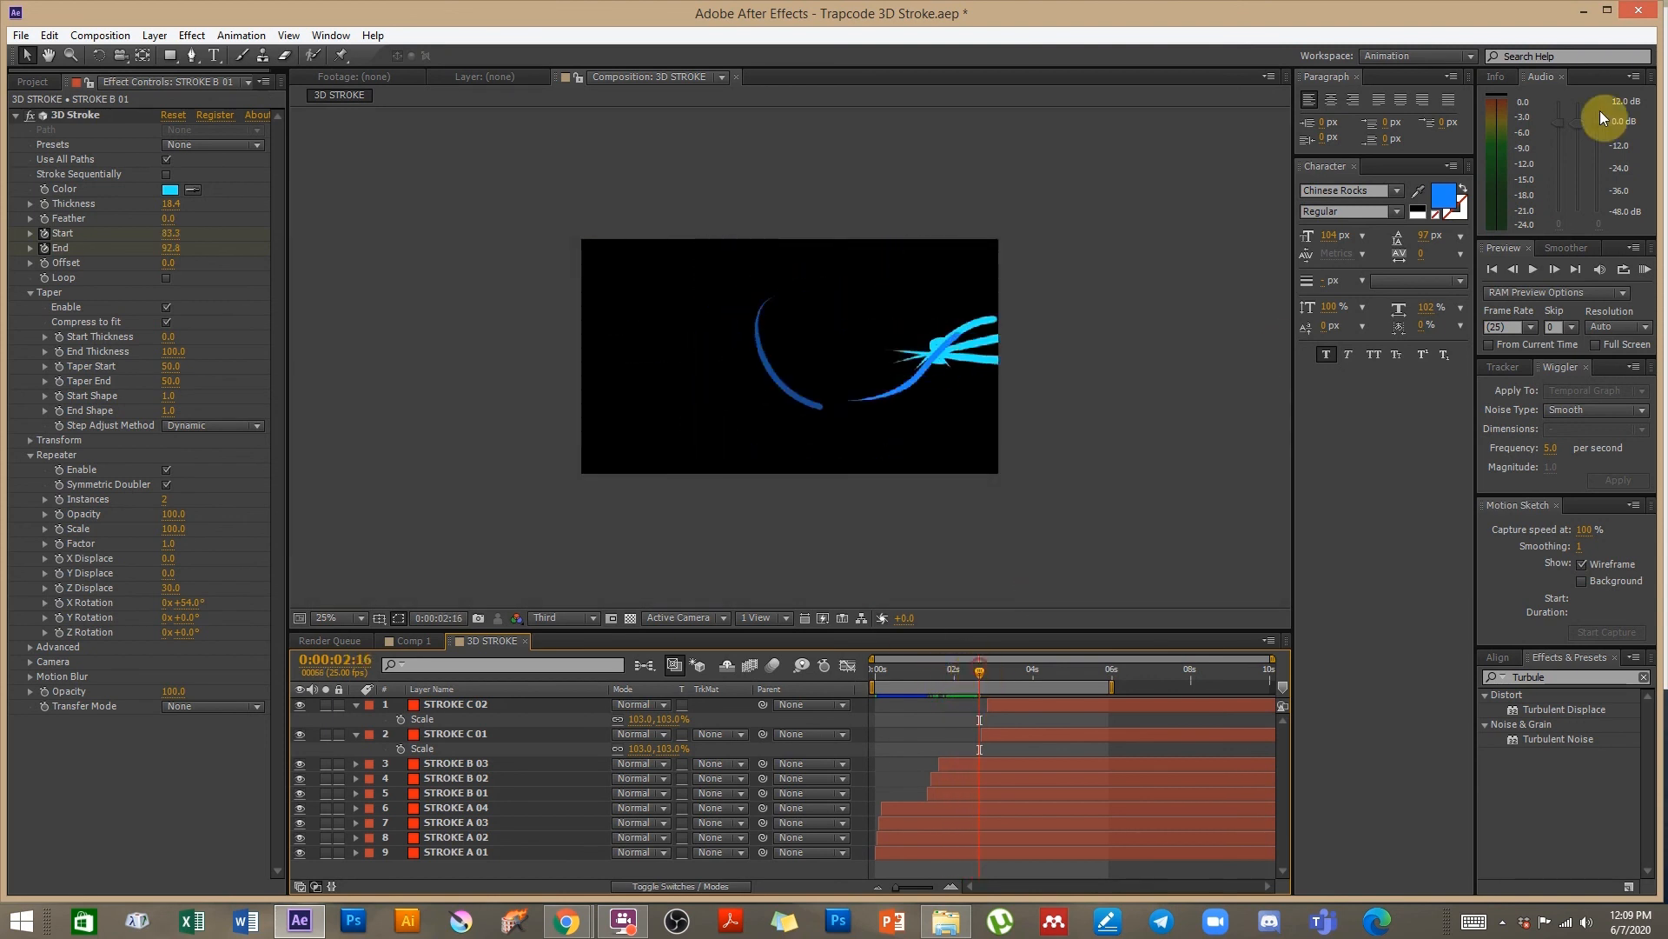
left_click(1645, 269)
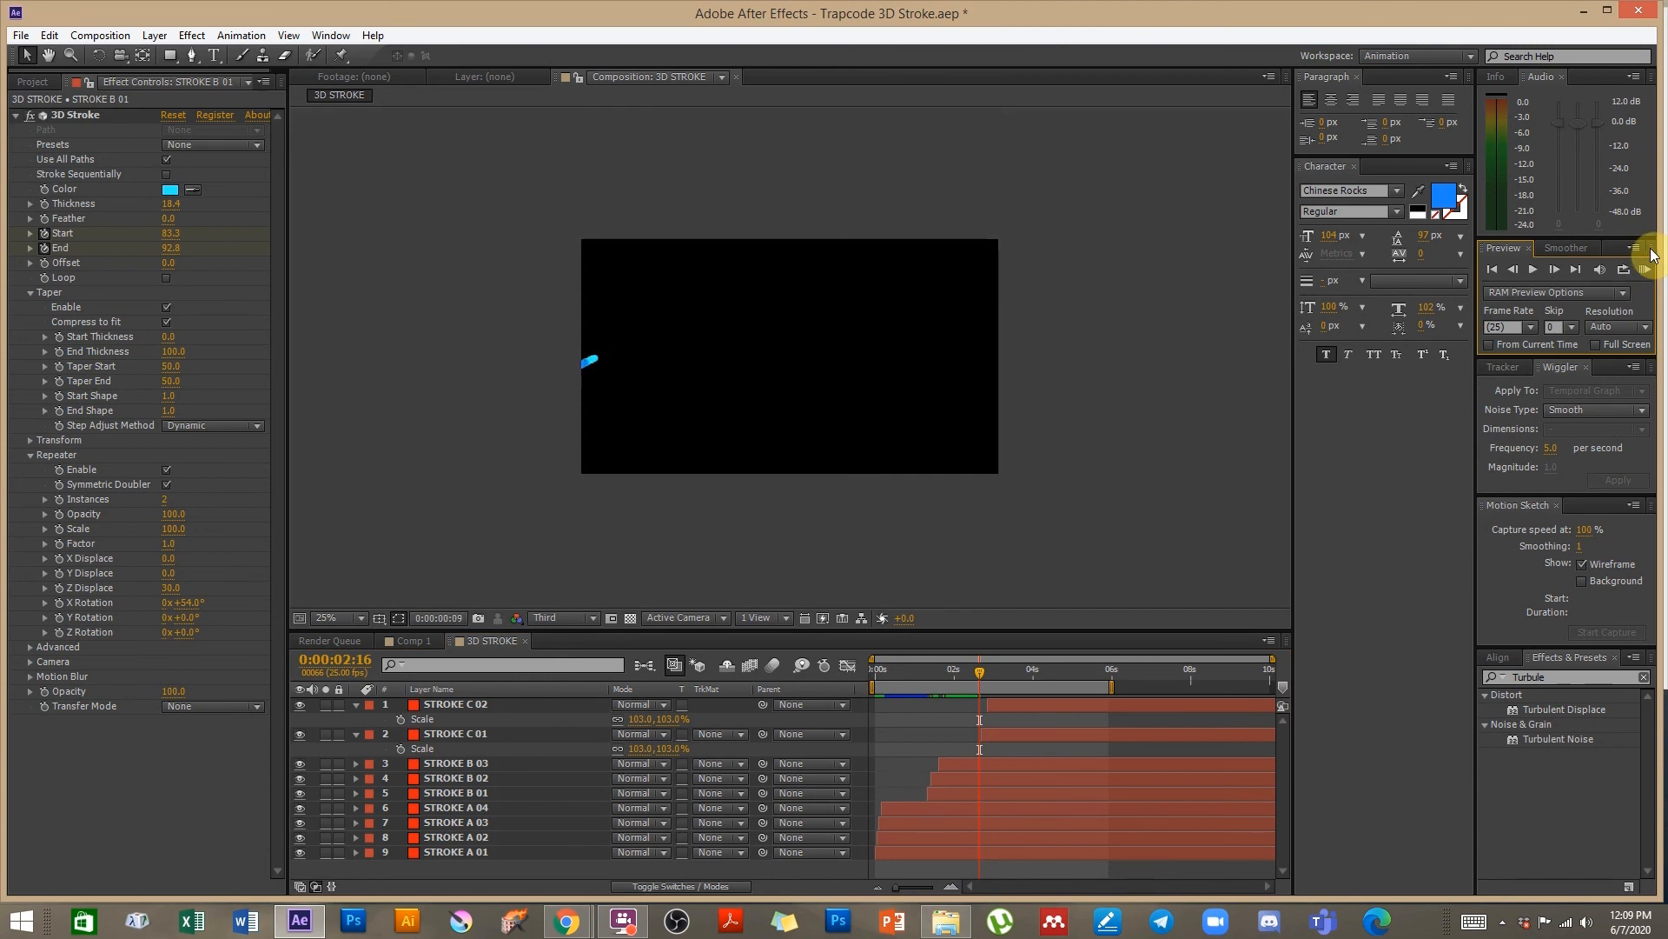